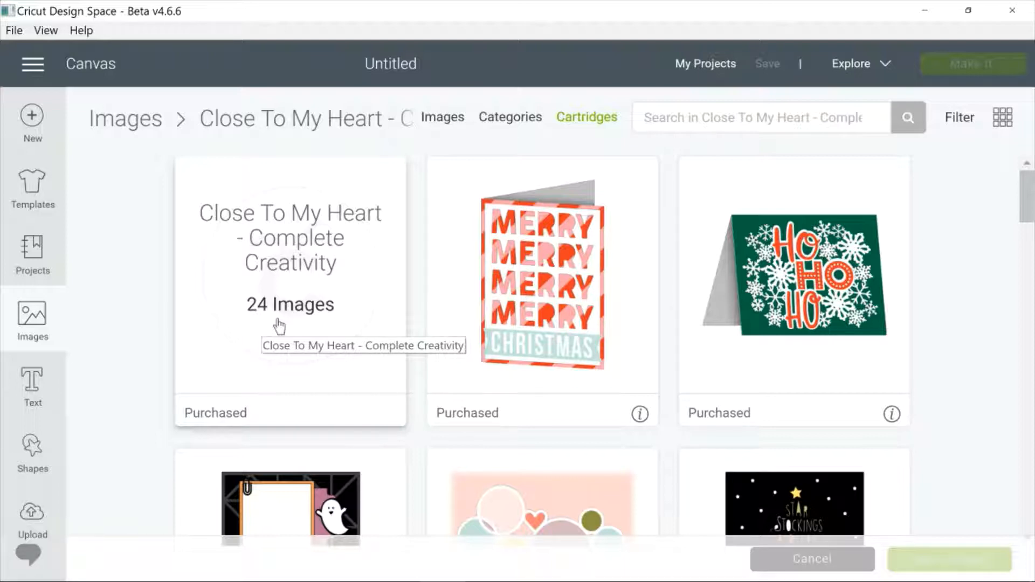
Step: Insert the Merry Merry Christmas card from the Close To My Heart - Complete Creativity cartridge and ungroup it on the canvas
{"action": "left_click", "coordinate": [521, 286]}
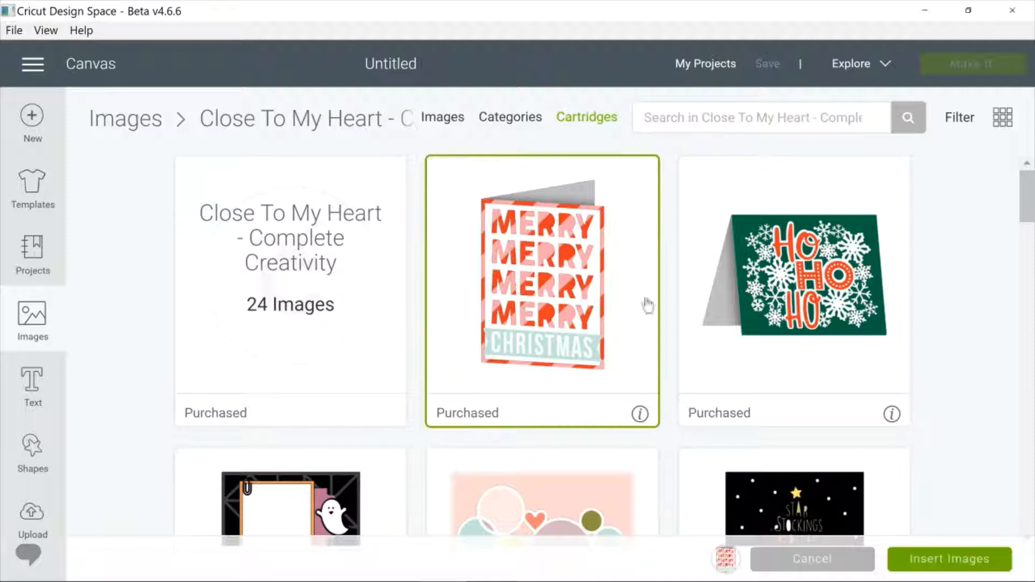
{"action": "left_click", "coordinate": [991, 558]}
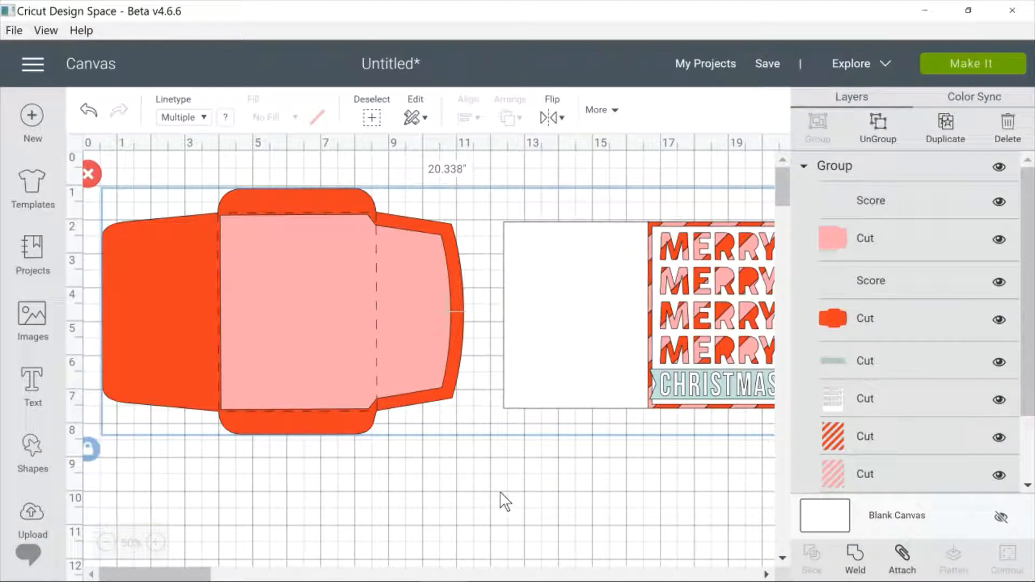
{"action": "left_click", "coordinate": [500, 491]}
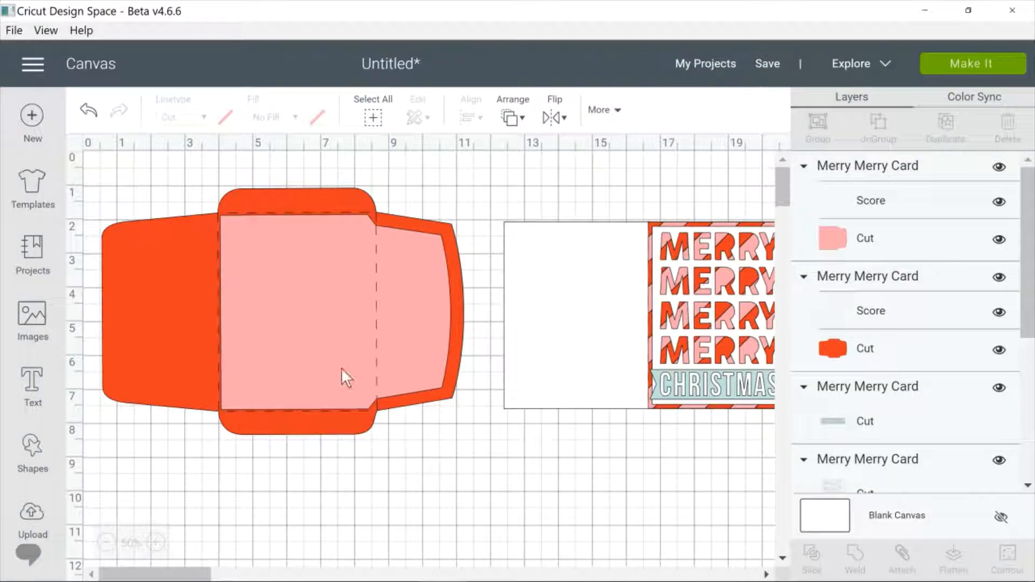
Step: Shift the pink envelope liner away from the red envelope, and delete both pieces
{"action": "left_click_drag", "start_coordinate": [341, 368], "coordinate": [367, 385]}
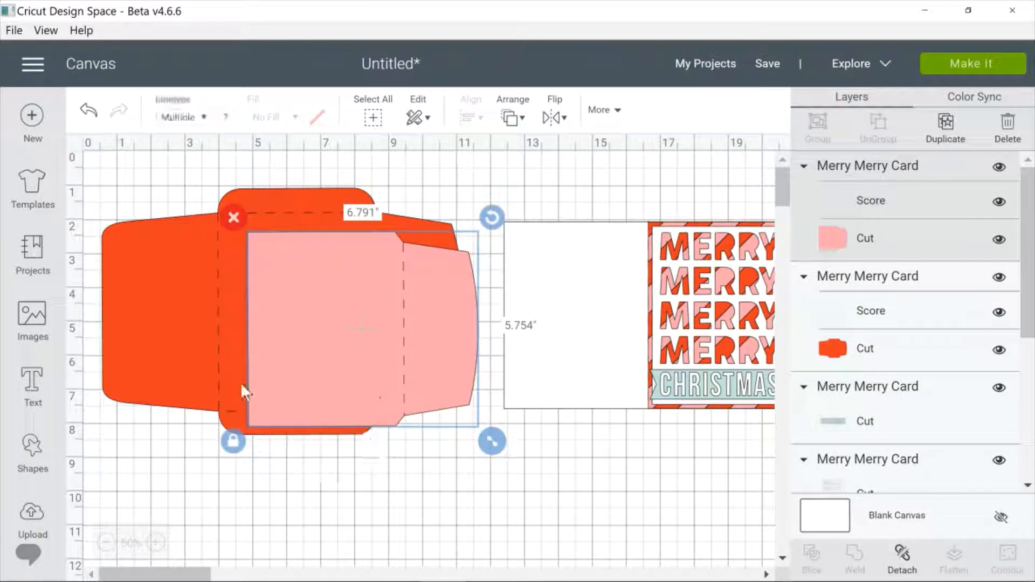
{"action": "left_click", "coordinate": [137, 374], "text": "shift"}
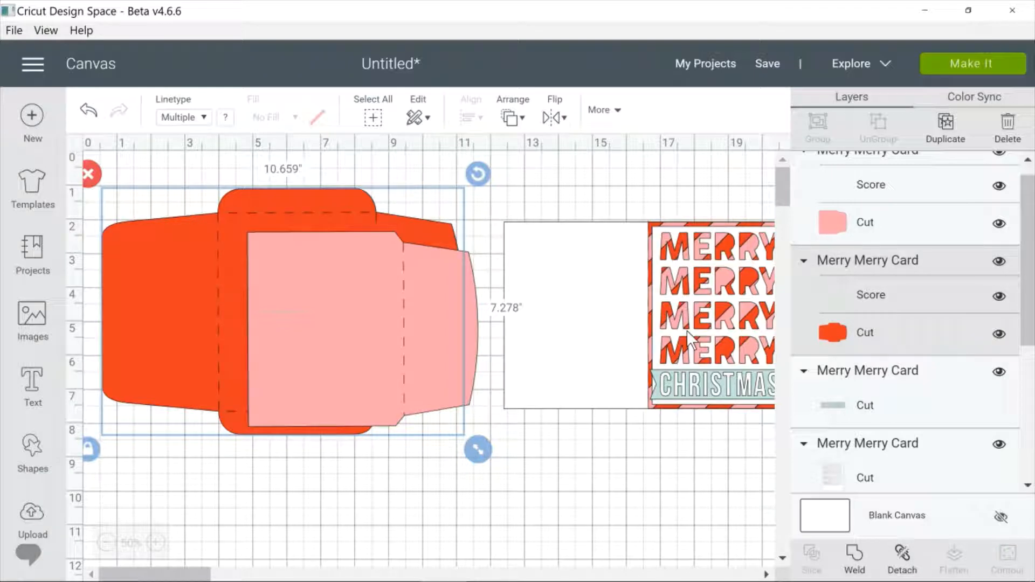
{"action": "key", "text": "Delete"}
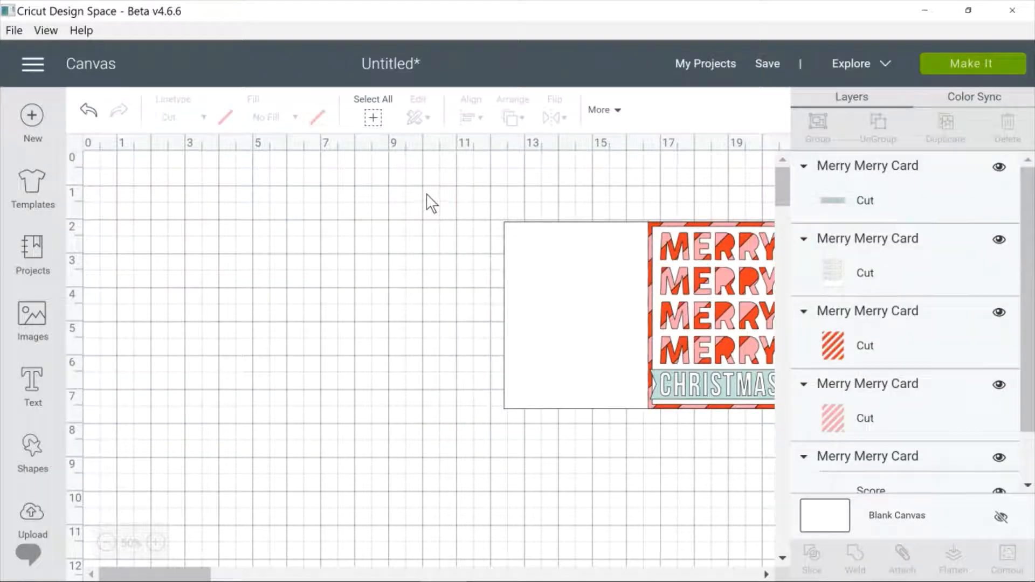
Step: Move all the remaining Merry card layers into the empty canvas area and enlarge them together to about 13.7 by 8.9 inches
{"action": "left_click_drag", "start_coordinate": [426, 193], "coordinate": [815, 345]}
{"action": "left_click_drag", "start_coordinate": [688, 325], "coordinate": [342, 293]}
{"action": "left_click_drag", "start_coordinate": [474, 393], "coordinate": [657, 530]}
Step: Move the CHRISTMAS banner onto the card's blank half and enlarge it to about 6.7 inches wide
{"action": "left_click_drag", "start_coordinate": [712, 397], "coordinate": [259, 373]}
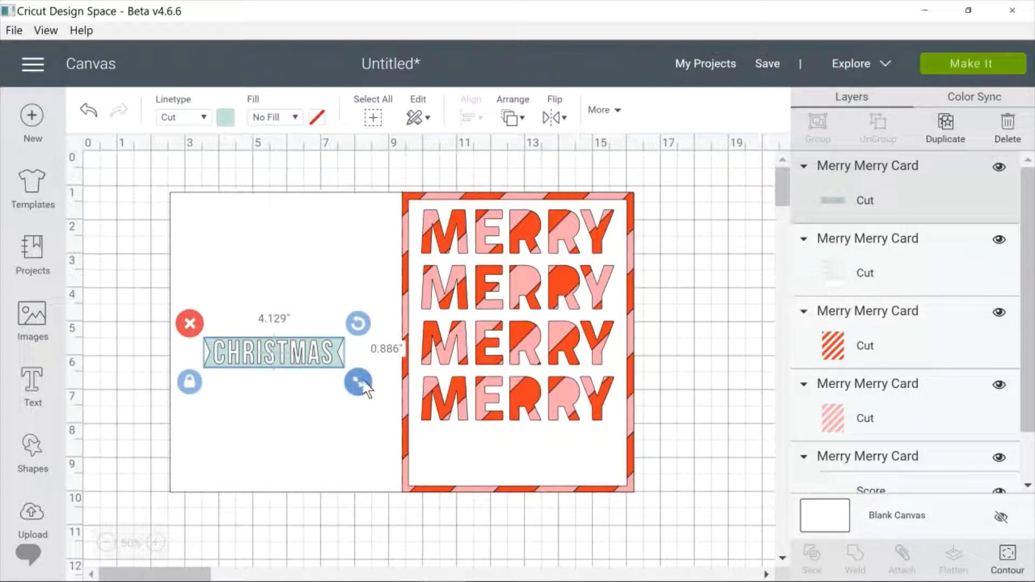
{"action": "left_click_drag", "start_coordinate": [360, 383], "coordinate": [439, 397]}
{"action": "left_click_drag", "start_coordinate": [288, 363], "coordinate": [248, 278]}
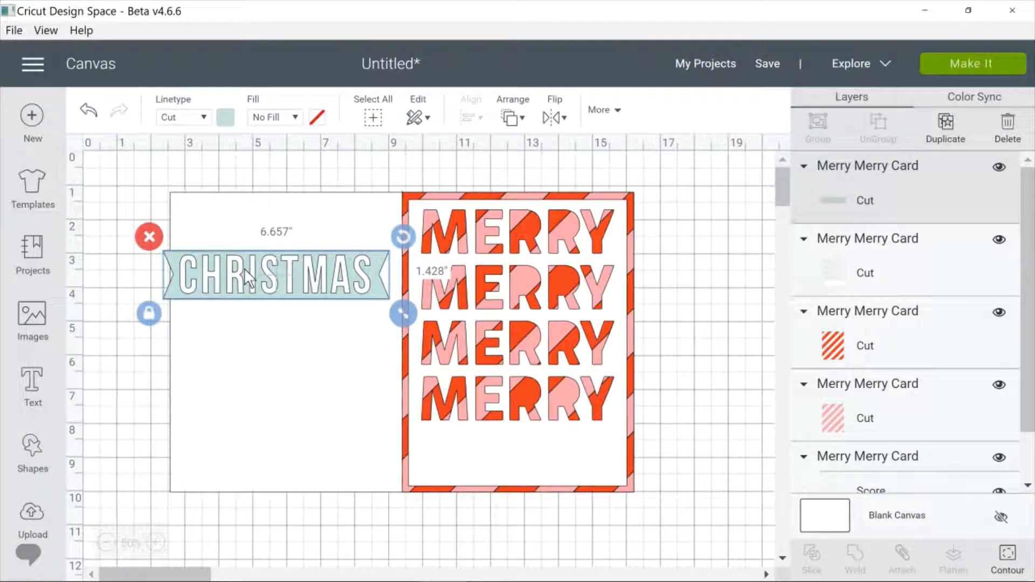
{"action": "left_click_drag", "start_coordinate": [245, 269], "coordinate": [255, 345]}
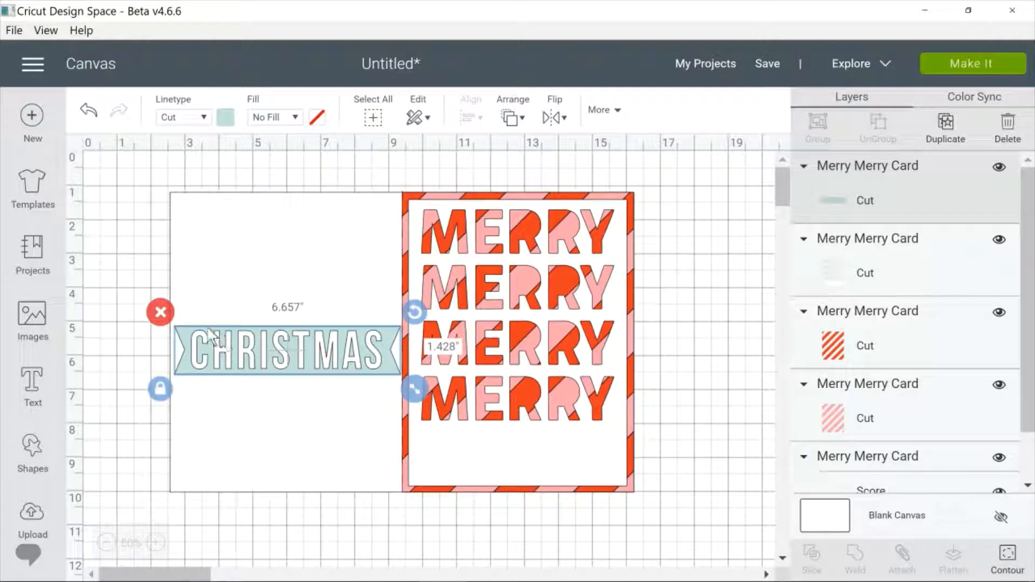
Step: Delete the CHRISTMAS banner, and pull the white MERRY cutout panel off the striped layers and delete it too
{"action": "left_click", "coordinate": [160, 311]}
{"action": "left_click_drag", "start_coordinate": [497, 467], "coordinate": [270, 463]}
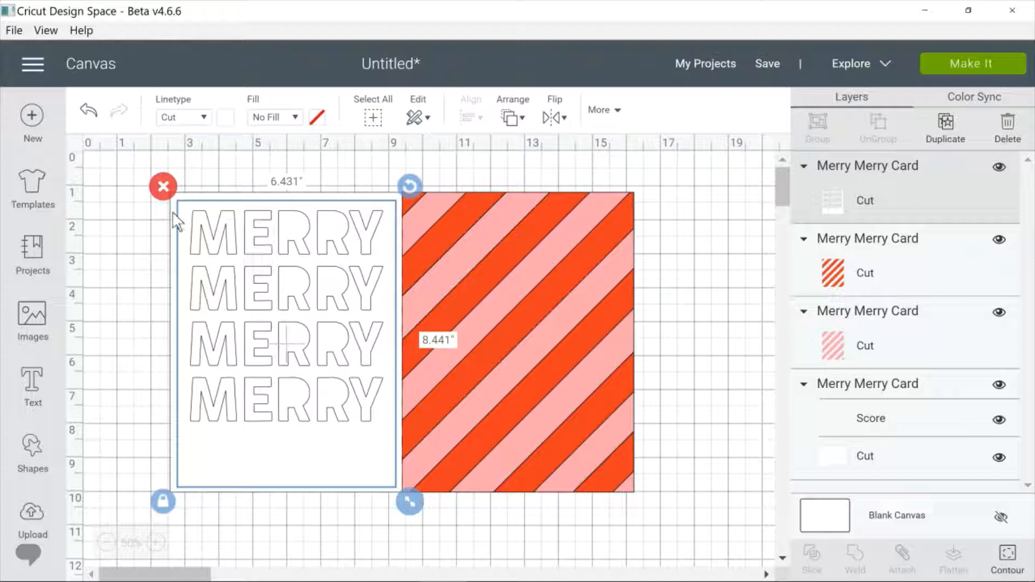
{"action": "left_click", "coordinate": [168, 184]}
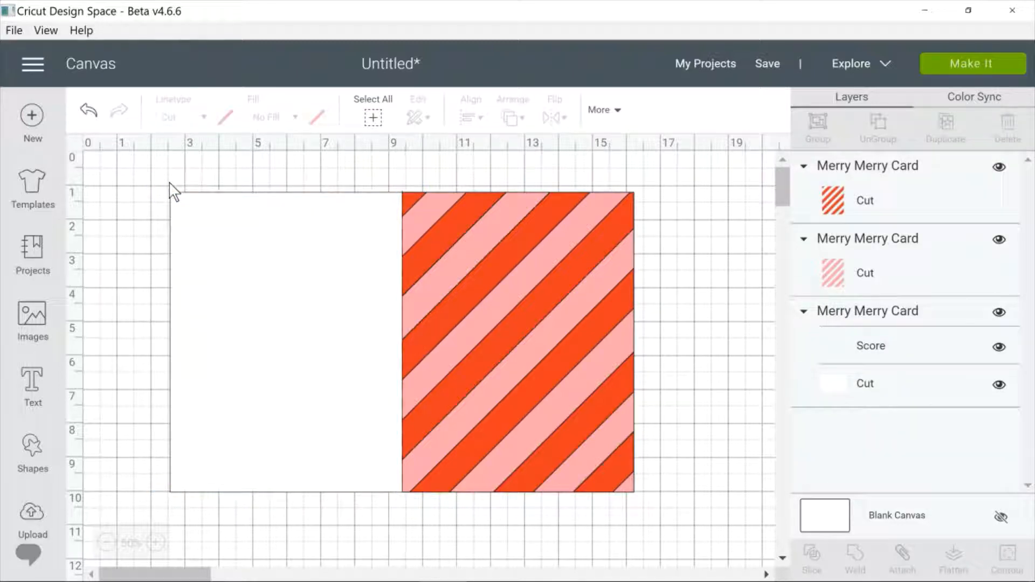
Step: Move the red striped layer onto the card's blank half to expose the pink stripes, and return it over them
{"action": "left_click", "coordinate": [517, 211]}
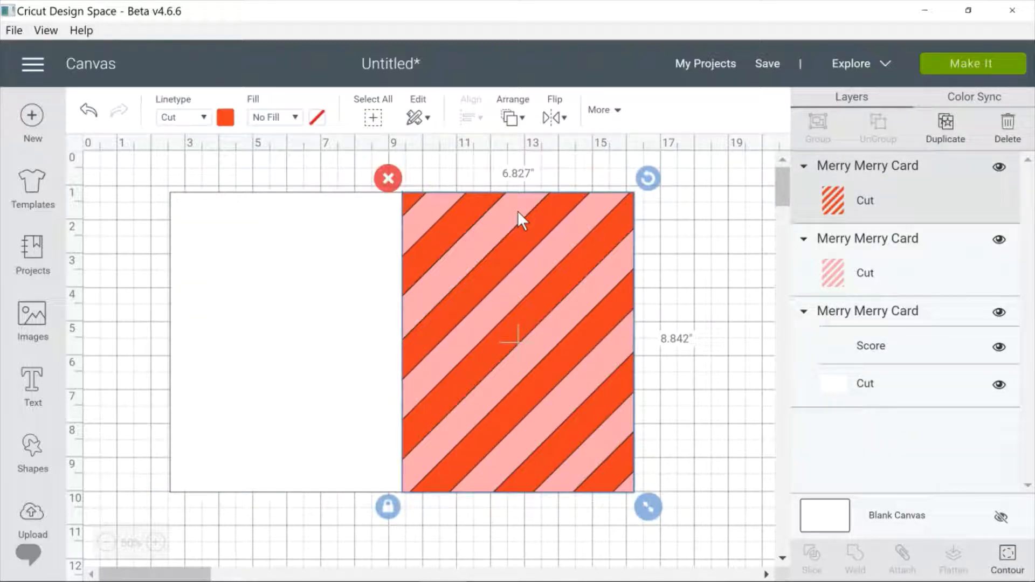
{"action": "left_click_drag", "start_coordinate": [518, 211], "coordinate": [280, 217]}
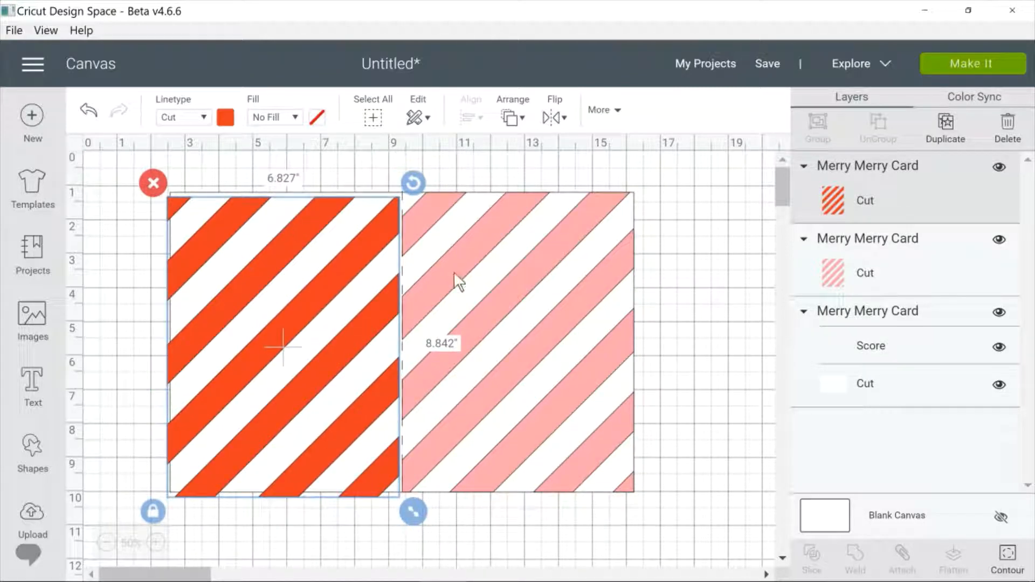
{"action": "mouse_move", "coordinate": [454, 271]}
{"action": "left_mouse_down"}
{"action": "mouse_move", "coordinate": [481, 272]}
{"action": "mouse_move", "coordinate": [471, 260]}
{"action": "mouse_move", "coordinate": [471, 279]}
{"action": "mouse_move", "coordinate": [455, 272]}
{"action": "left_mouse_up"}
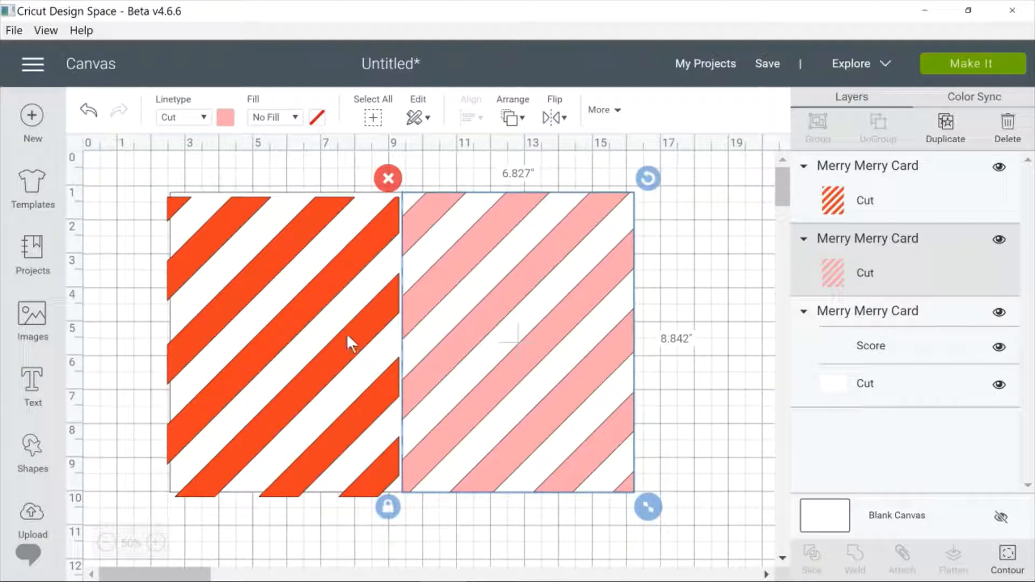
{"action": "left_click_drag", "start_coordinate": [347, 333], "coordinate": [584, 329]}
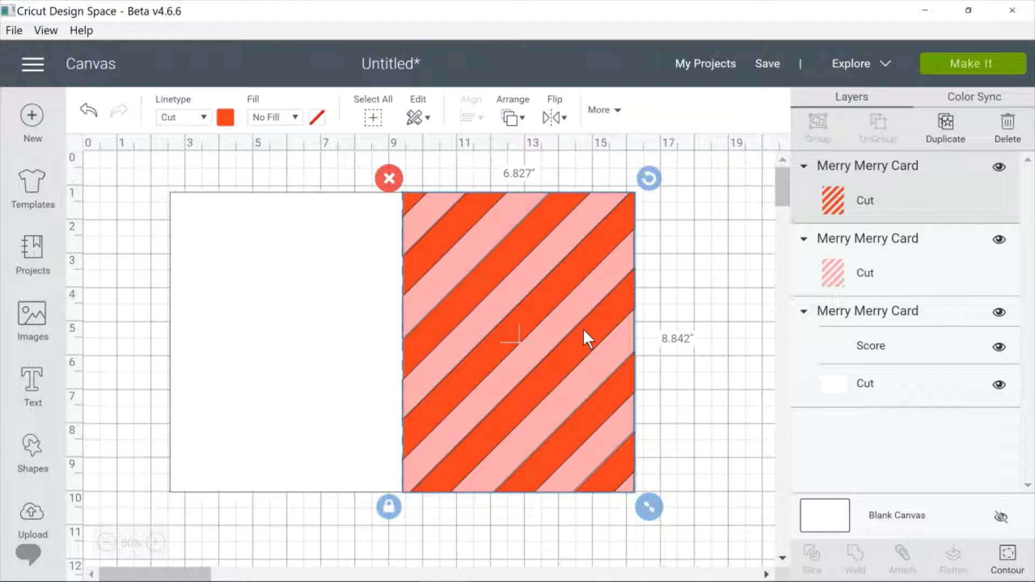
Step: Delete the red striped layer, the pink striped layer and the scored white card base to empty the canvas
{"action": "left_click_drag", "start_coordinate": [488, 286], "coordinate": [280, 296]}
{"action": "left_click", "coordinate": [179, 183]}
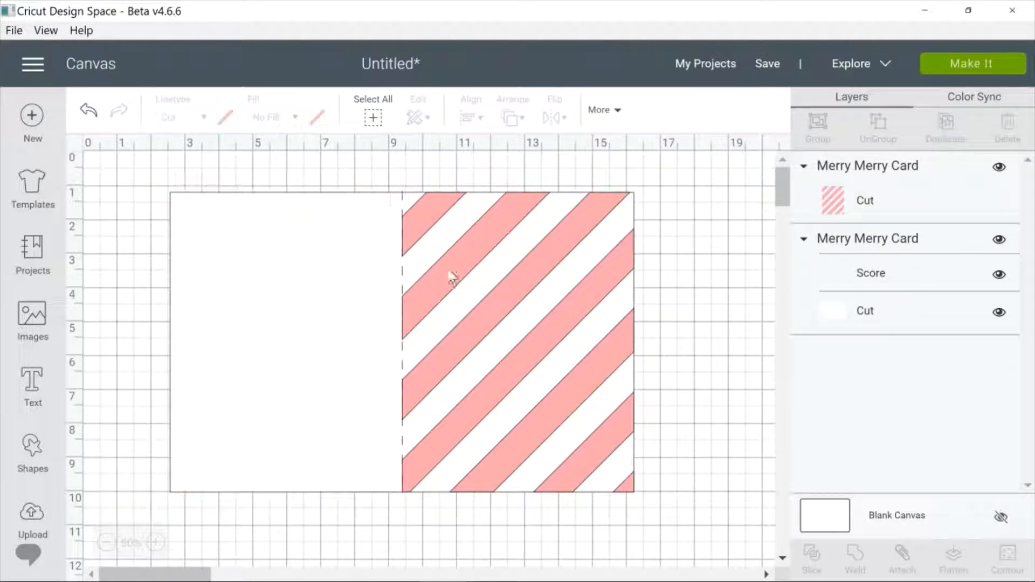
{"action": "left_click", "coordinate": [495, 287]}
{"action": "left_click", "coordinate": [385, 176]}
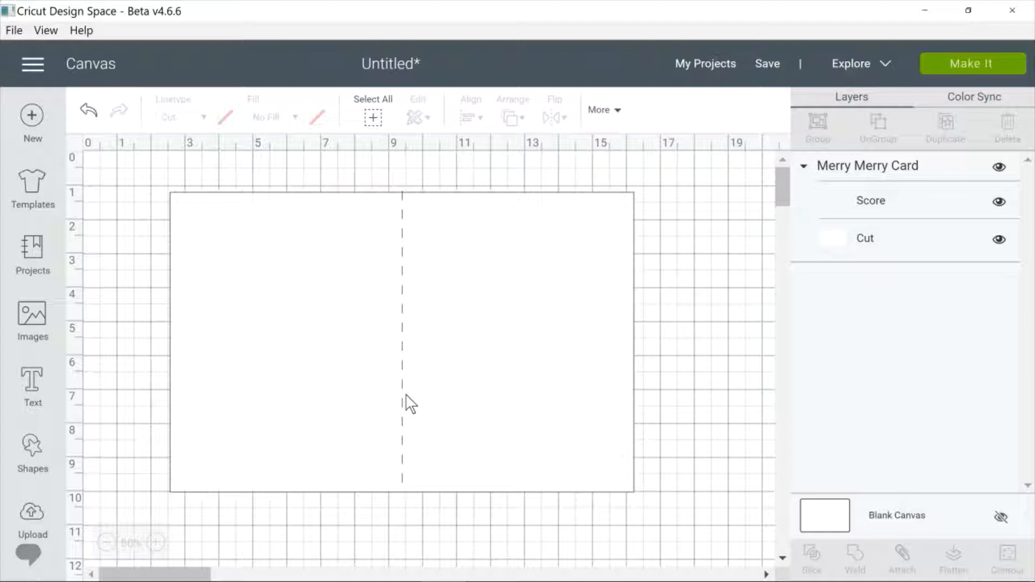
{"action": "left_click", "coordinate": [446, 393]}
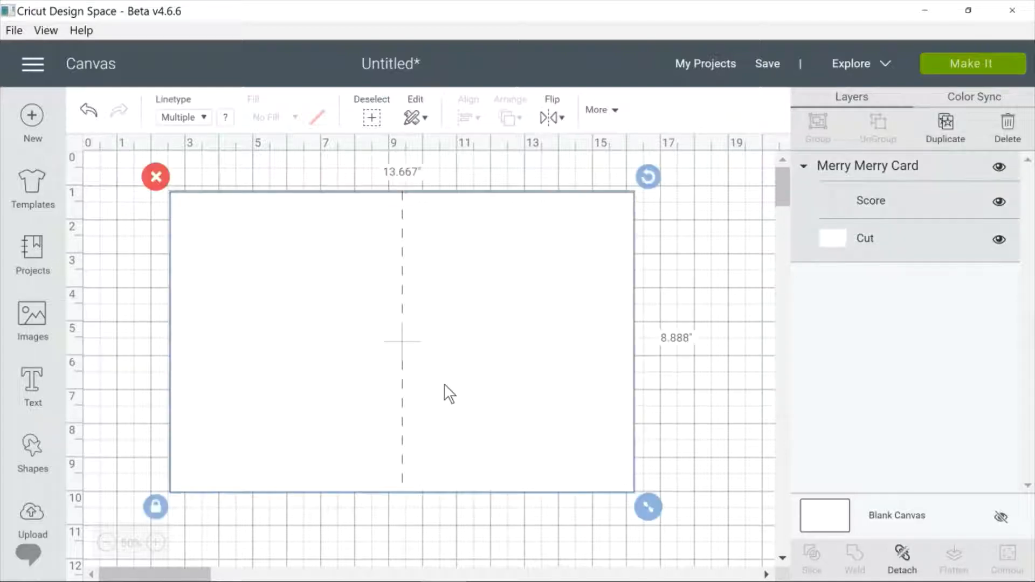
{"action": "left_click", "coordinate": [156, 178]}
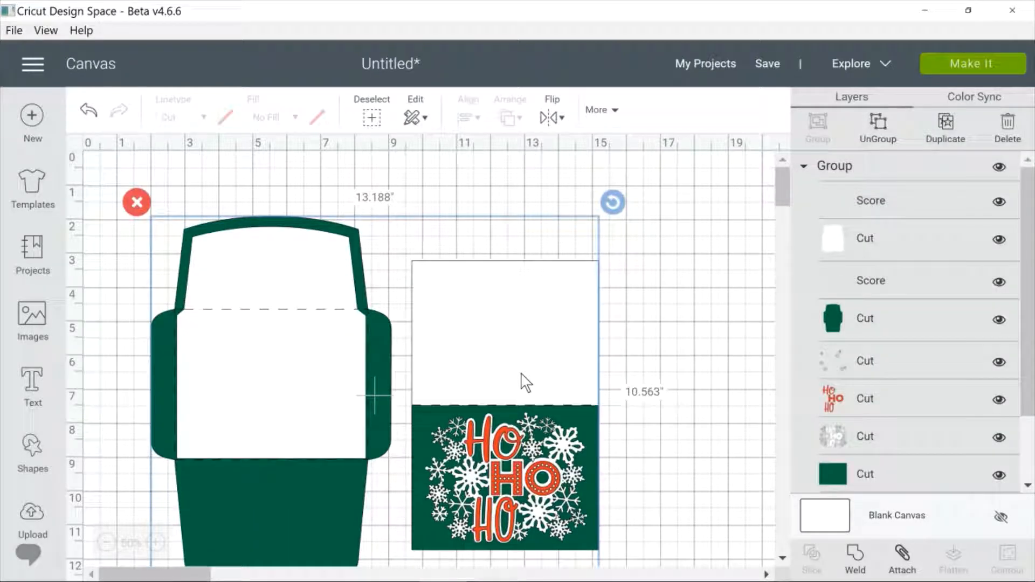
Step: Reposition and ungroup the Ho Ho Ho card set, and delete its white envelope liner and green envelope
{"action": "left_click_drag", "start_coordinate": [541, 342], "coordinate": [546, 336]}
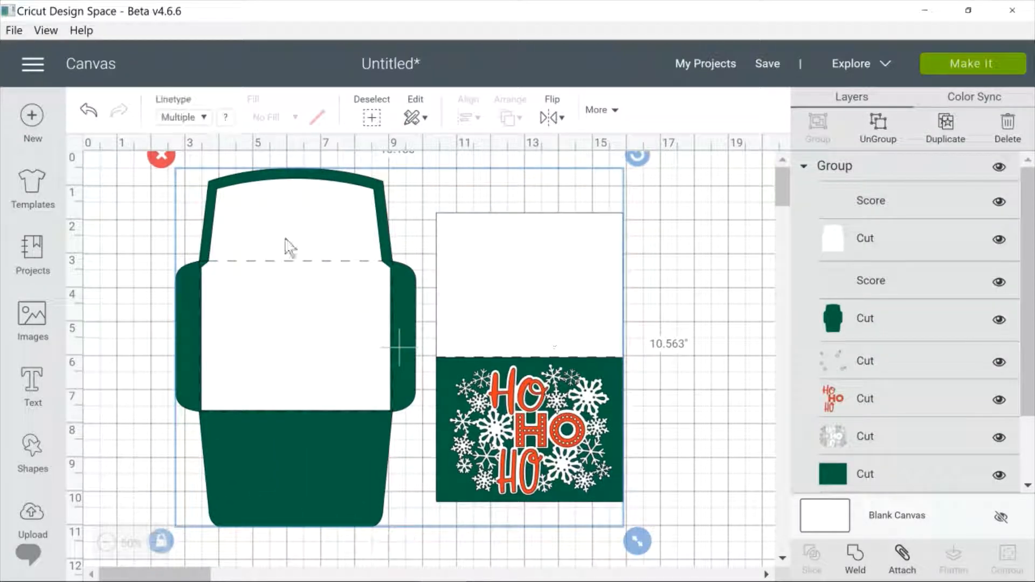
{"action": "mouse_move", "coordinate": [255, 339]}
{"action": "left_mouse_down"}
{"action": "mouse_move", "coordinate": [122, 370]}
{"action": "mouse_move", "coordinate": [232, 435]}
{"action": "mouse_move", "coordinate": [271, 423]}
{"action": "mouse_move", "coordinate": [255, 348]}
{"action": "left_mouse_up"}
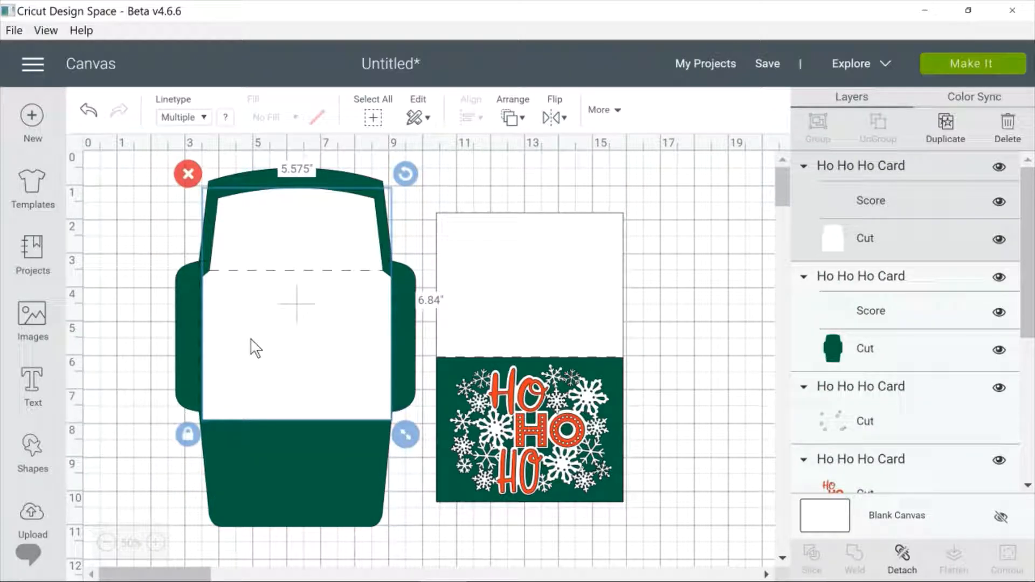
{"action": "left_click", "coordinate": [189, 172]}
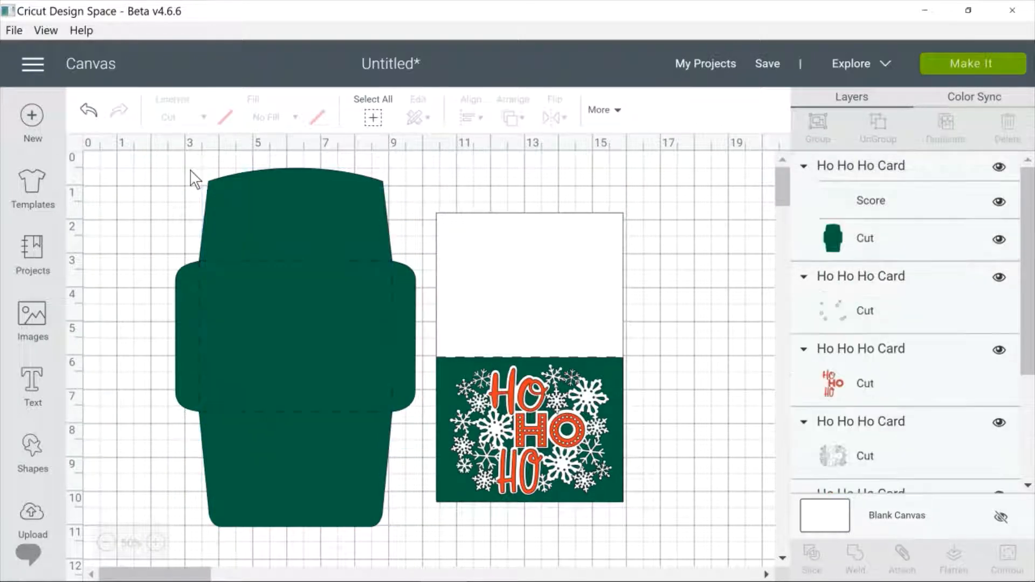
{"action": "left_click", "coordinate": [268, 272]}
{"action": "left_click", "coordinate": [162, 157]}
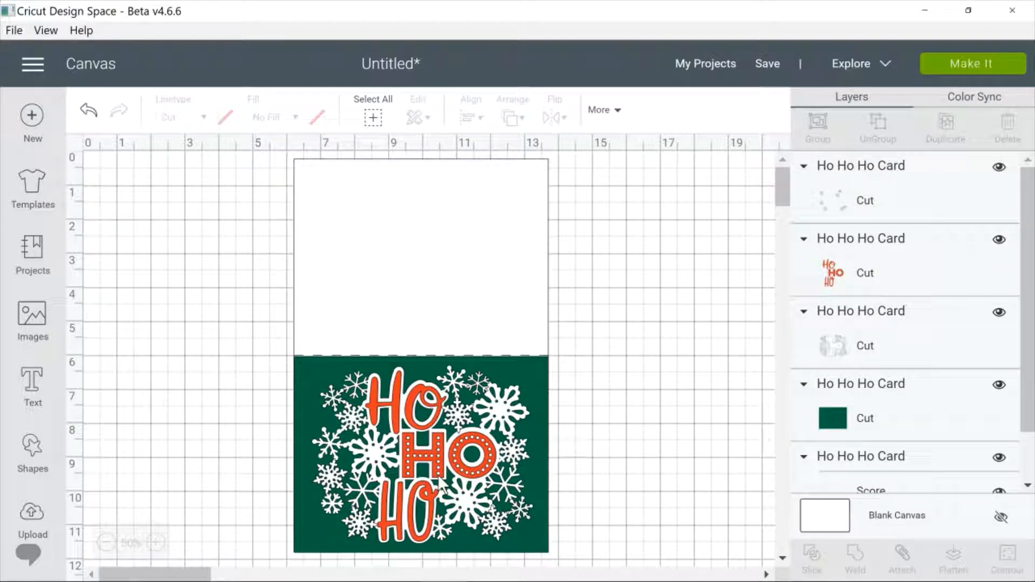
Step: Move the scored white card base out from under the Ho Ho Ho front and delete it
{"action": "left_click", "coordinate": [387, 261]}
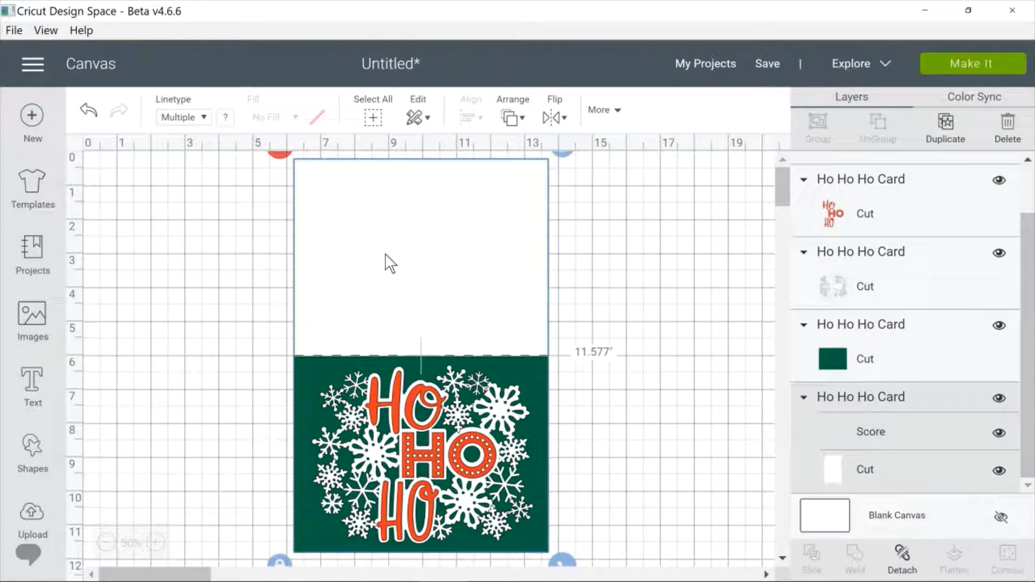
{"action": "left_click_drag", "start_coordinate": [331, 212], "coordinate": [572, 217]}
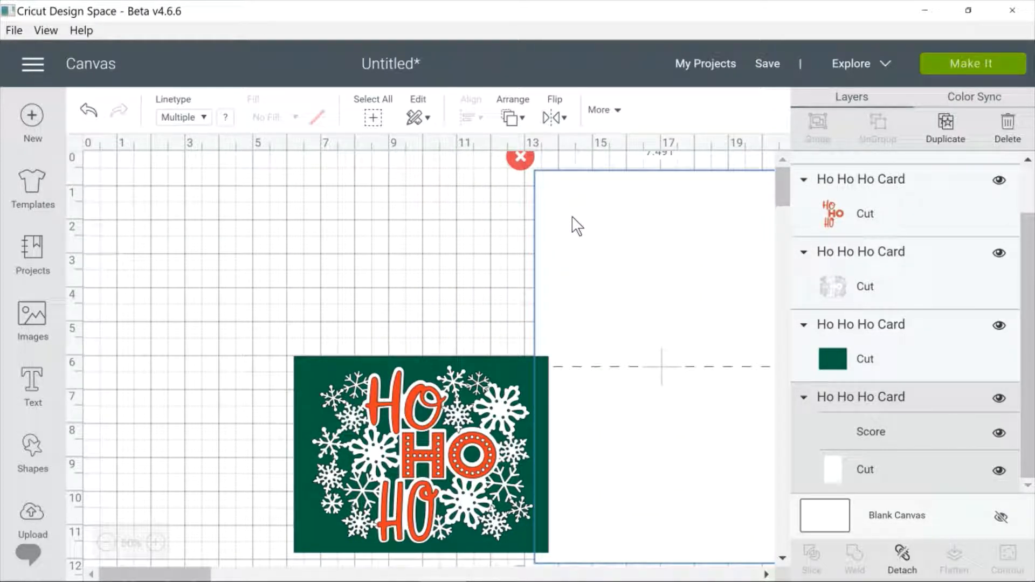
{"action": "left_click", "coordinate": [521, 157]}
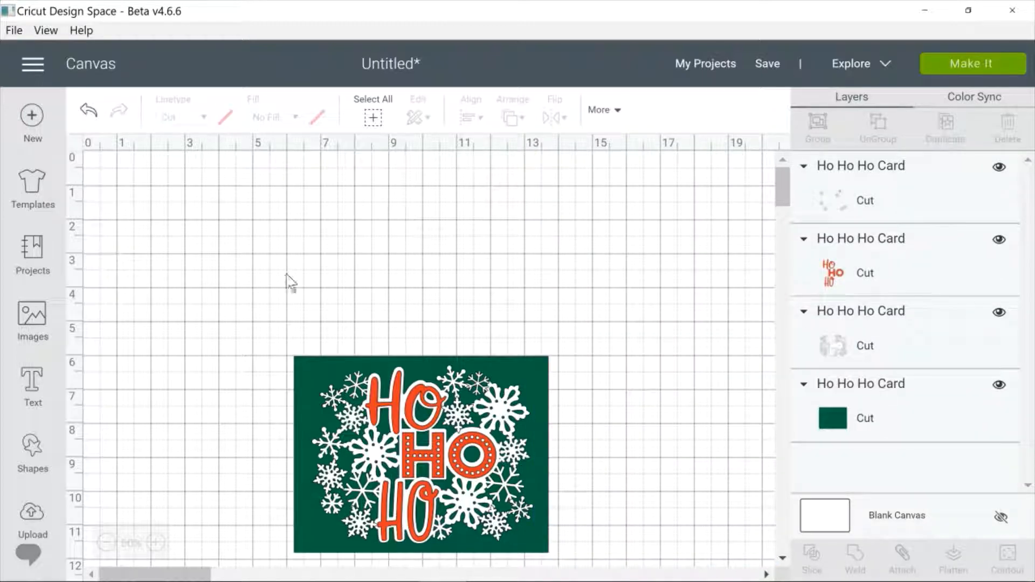
Step: Move all the Ho Ho Ho card front layers together to the upper area of the canvas and deselect them
{"action": "left_click_drag", "start_coordinate": [247, 345], "coordinate": [601, 561]}
{"action": "left_click_drag", "start_coordinate": [475, 495], "coordinate": [355, 303]}
{"action": "left_click", "coordinate": [290, 387]}
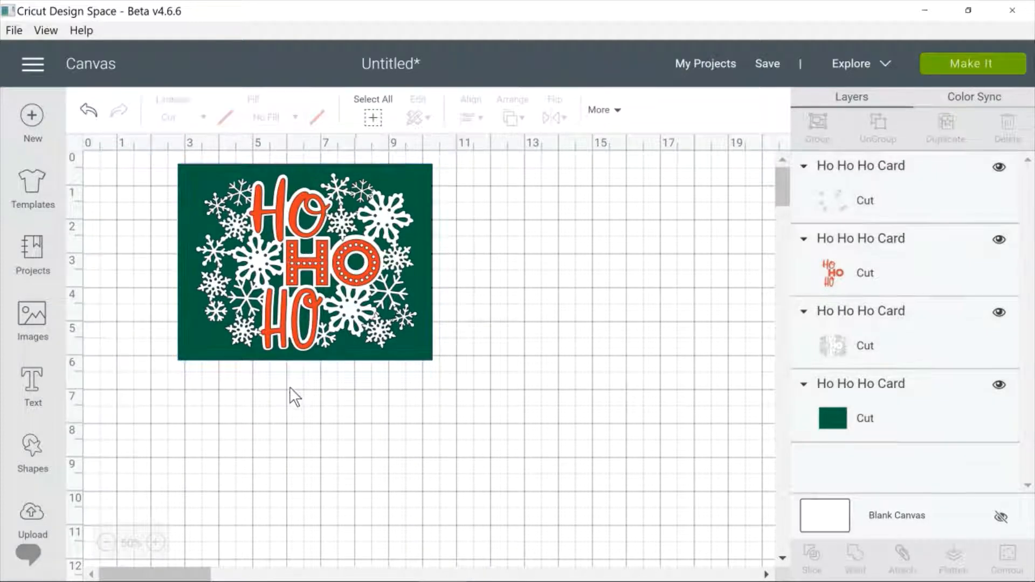
Step: Pull the separate snowflake layer and the red HO HO HO lettering off the green card front, and delete each one
{"action": "left_click", "coordinate": [290, 275]}
{"action": "left_click_drag", "start_coordinate": [290, 275], "coordinate": [574, 333]}
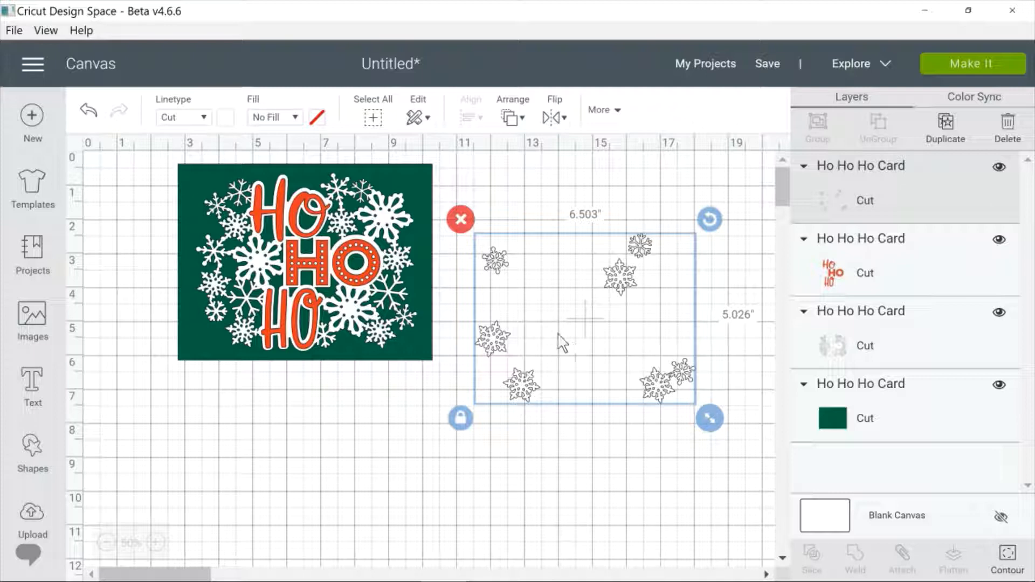
{"action": "left_click", "coordinate": [460, 219]}
{"action": "left_click_drag", "start_coordinate": [322, 246], "coordinate": [610, 262]}
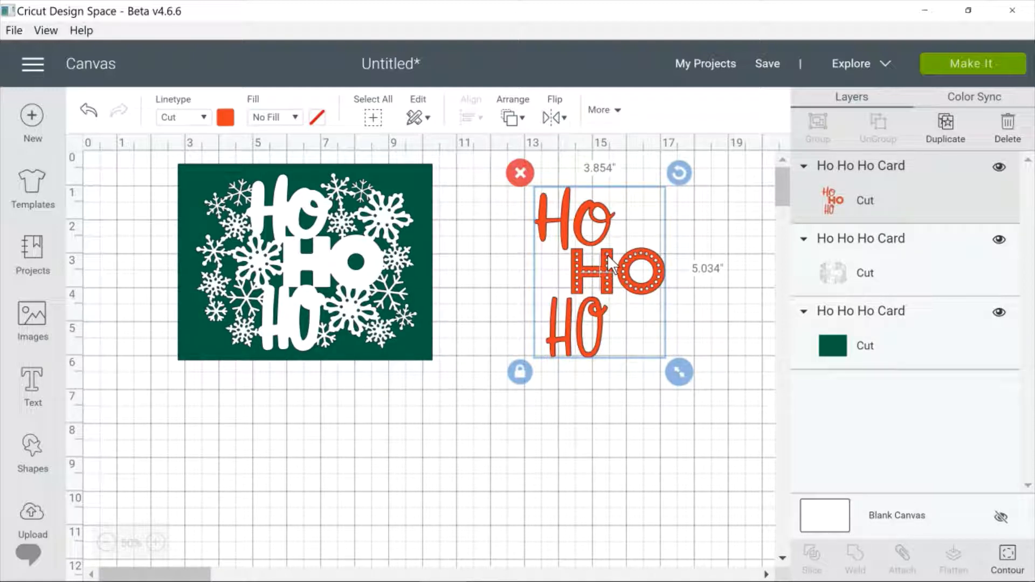
{"action": "left_click", "coordinate": [520, 173]}
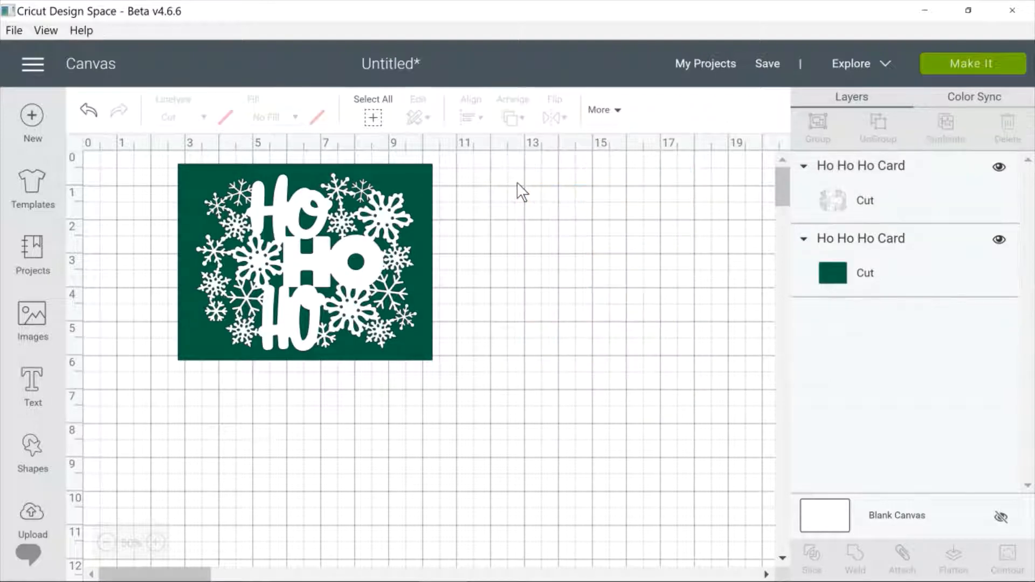
Step: Move the white HO HO HO and snowflake backing layer off the green rectangle into the empty canvas area
{"action": "left_click", "coordinate": [320, 258]}
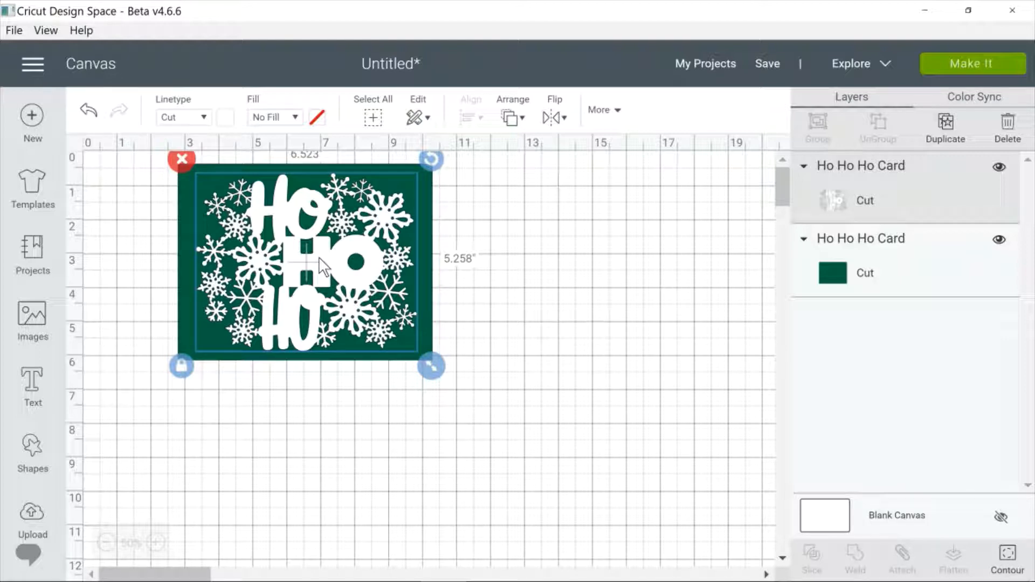
{"action": "mouse_move", "coordinate": [319, 257]}
{"action": "left_mouse_down"}
{"action": "mouse_move", "coordinate": [407, 271]}
{"action": "mouse_move", "coordinate": [311, 296]}
{"action": "mouse_move", "coordinate": [316, 265]}
{"action": "mouse_move", "coordinate": [307, 267]}
{"action": "mouse_move", "coordinate": [318, 264]}
{"action": "left_mouse_up"}
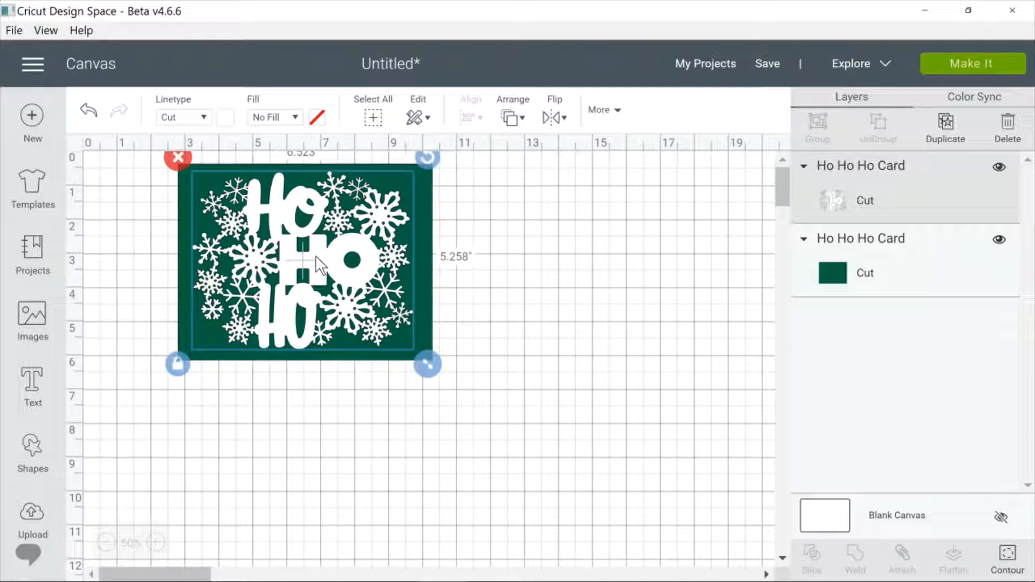
{"action": "left_click_drag", "start_coordinate": [319, 265], "coordinate": [564, 320]}
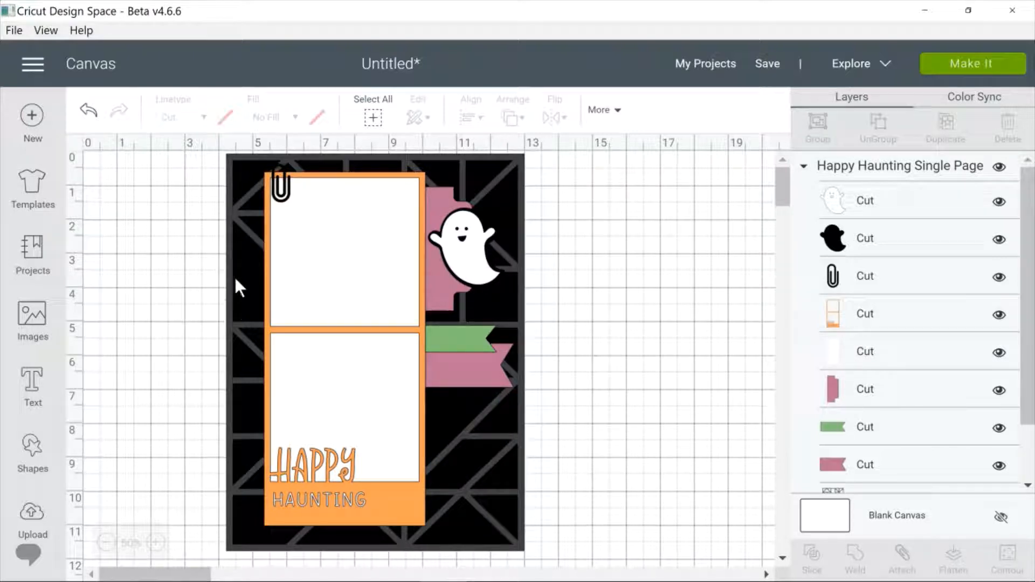
Step: Ungroup the Happy Haunting Single Page layout into separate layers
{"action": "left_click", "coordinate": [289, 196]}
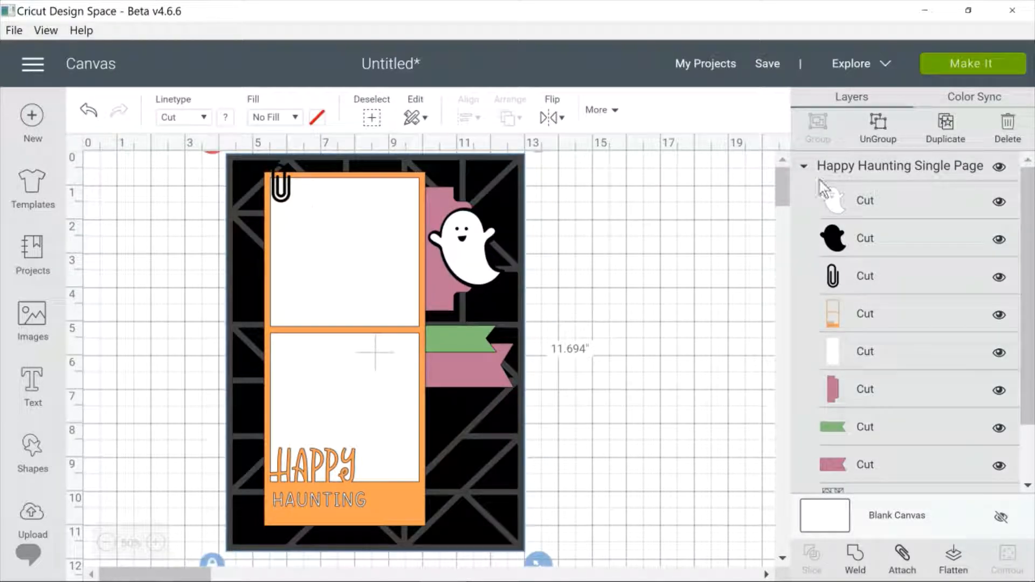
{"action": "left_click", "coordinate": [879, 129]}
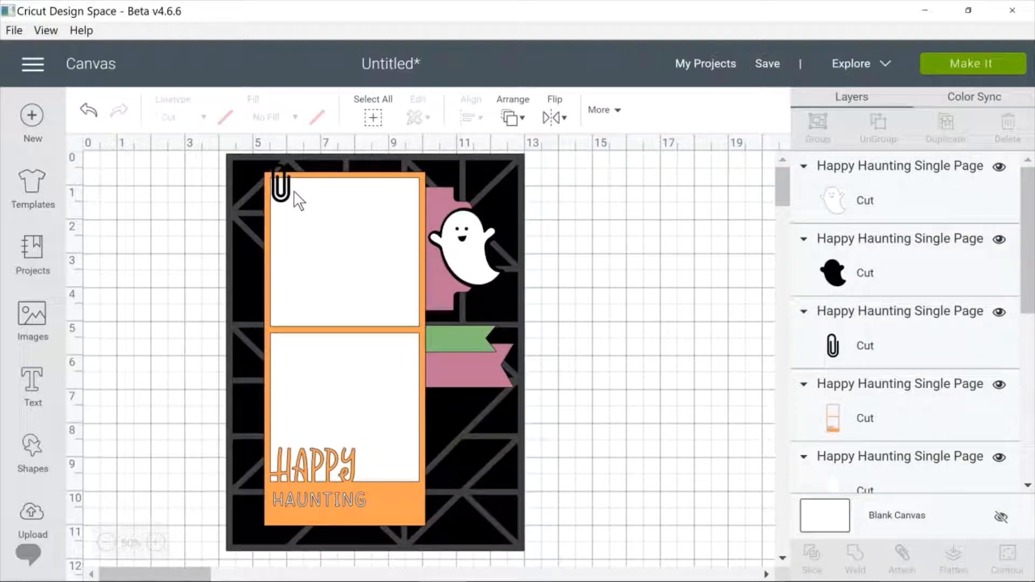
Step: Pull the black paper clip and the notched pink tab off the Happy Haunting layout, and delete both pieces
{"action": "left_click_drag", "start_coordinate": [292, 197], "coordinate": [638, 237]}
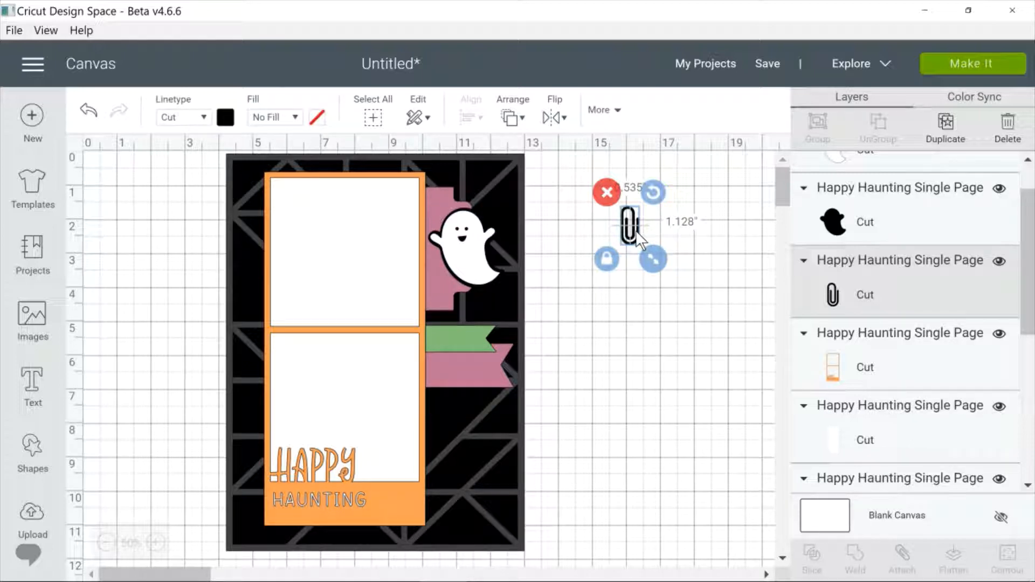
{"action": "left_click", "coordinate": [438, 196]}
{"action": "left_click_drag", "start_coordinate": [439, 196], "coordinate": [671, 190]}
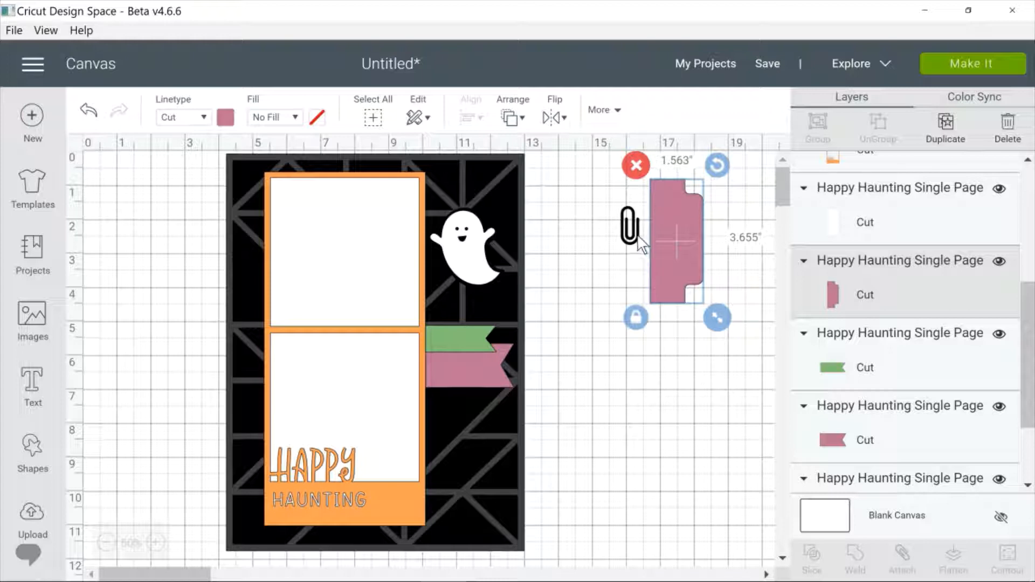
{"action": "left_click", "coordinate": [632, 238]}
{"action": "left_click", "coordinate": [607, 193]}
{"action": "left_click", "coordinate": [658, 211]}
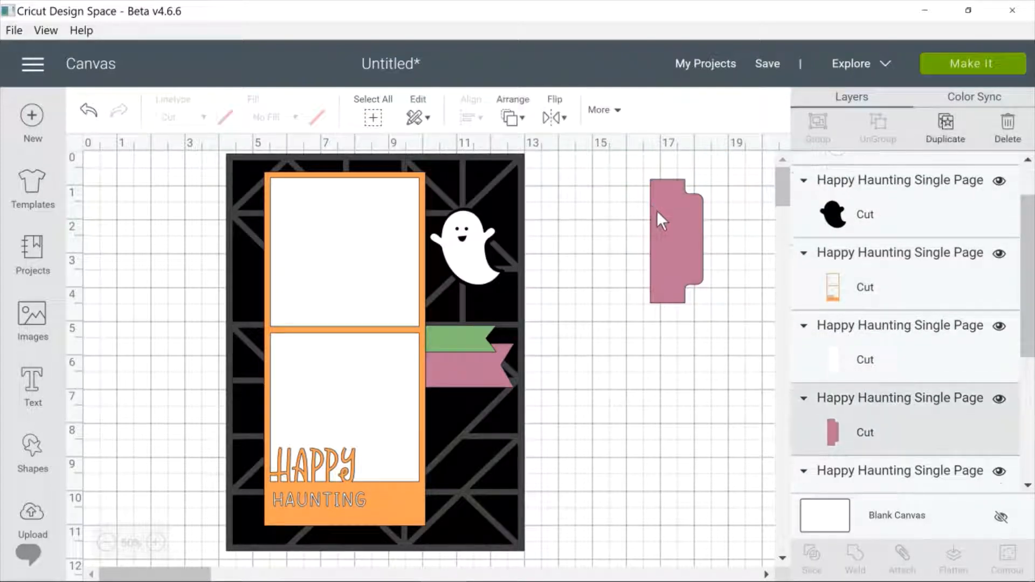
{"action": "left_click", "coordinate": [636, 165]}
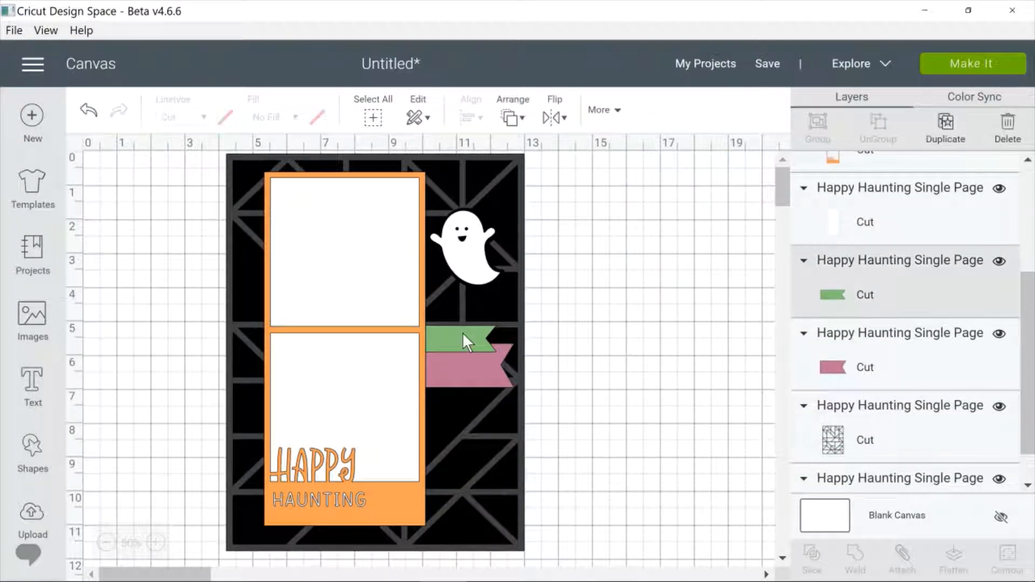
Step: Move the green and pink banner flags off the layout into the empty canvas area, and delete both
{"action": "left_click_drag", "start_coordinate": [463, 333], "coordinate": [653, 251]}
{"action": "left_click_drag", "start_coordinate": [437, 371], "coordinate": [648, 306]}
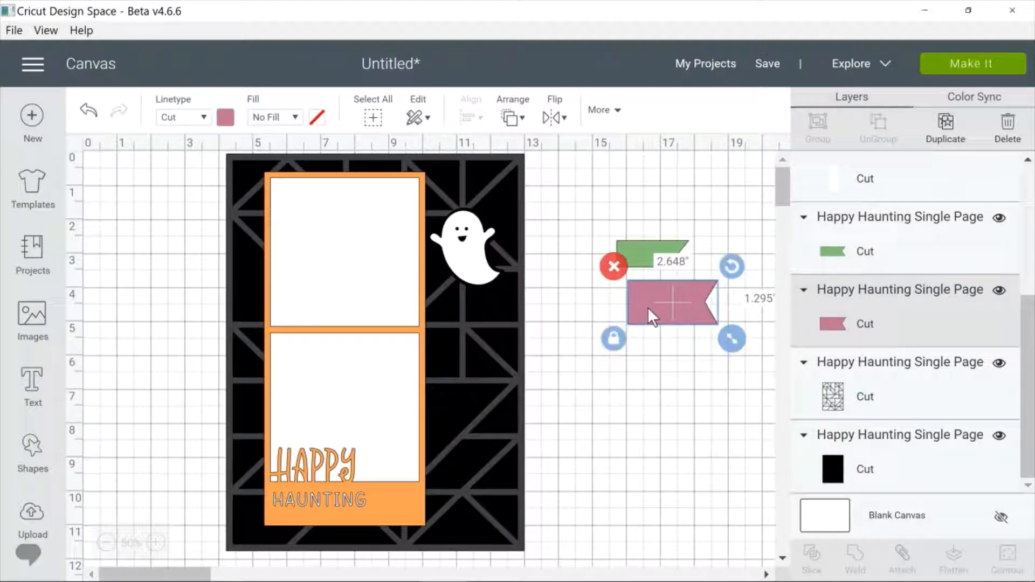
{"action": "left_click", "coordinate": [618, 270]}
{"action": "left_click", "coordinate": [623, 260]}
{"action": "left_click", "coordinate": [604, 229]}
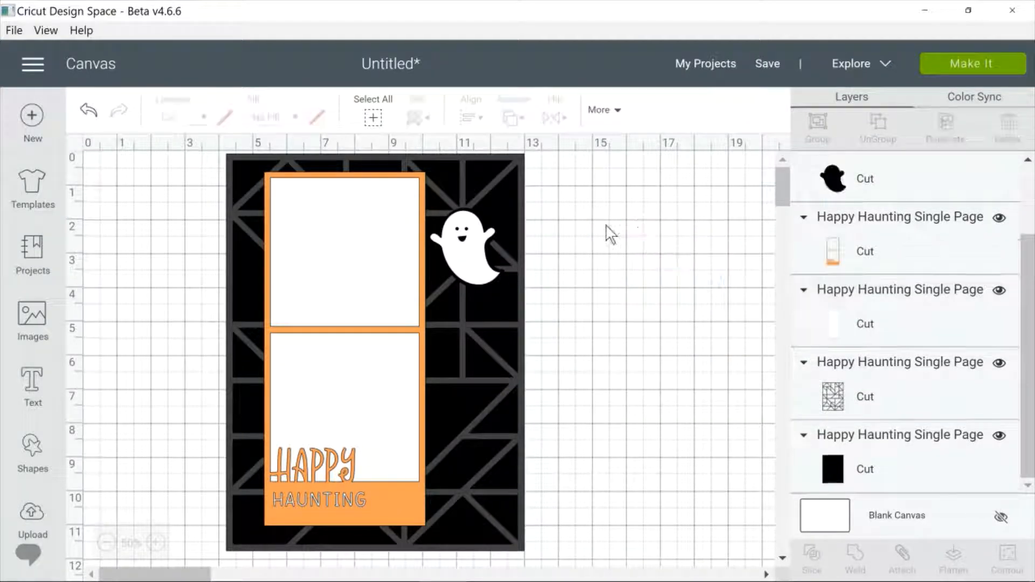
Step: Pull the white ghost and its black shadow layer off the layout, and delete each one
{"action": "left_click_drag", "start_coordinate": [488, 229], "coordinate": [653, 236]}
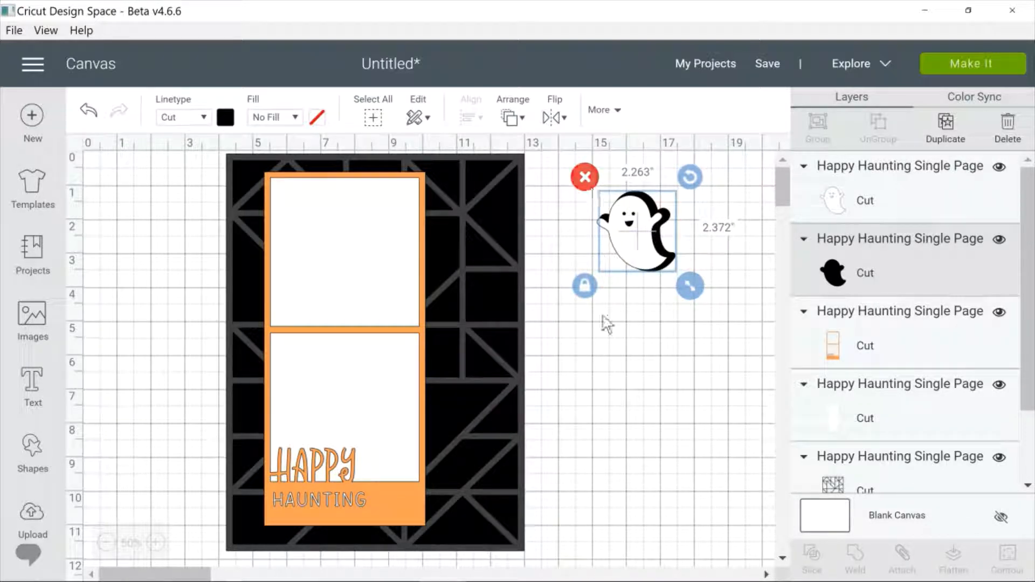
{"action": "left_click", "coordinate": [592, 177]}
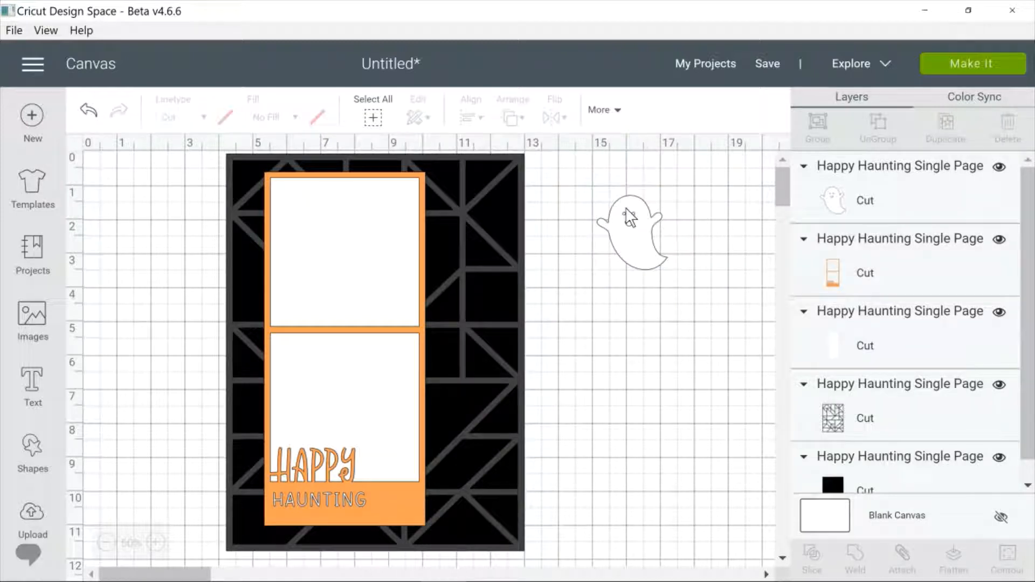
{"action": "left_click", "coordinate": [625, 209]}
{"action": "left_click", "coordinate": [576, 178]}
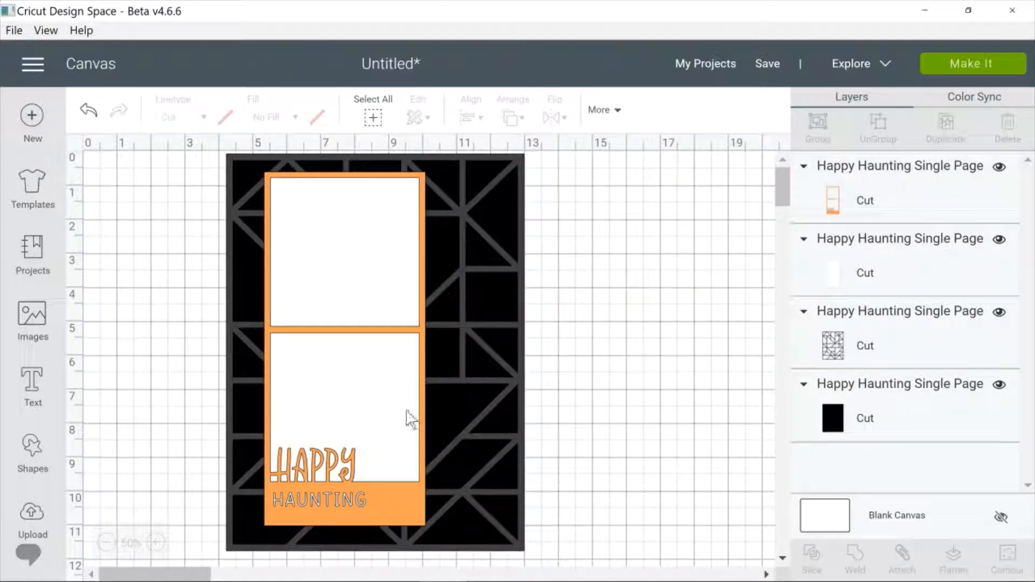
Step: Pull the orange HAPPY HAUNTING photo frame and its white backing rectangle off the page, and delete each one
{"action": "left_click_drag", "start_coordinate": [393, 501], "coordinate": [688, 487]}
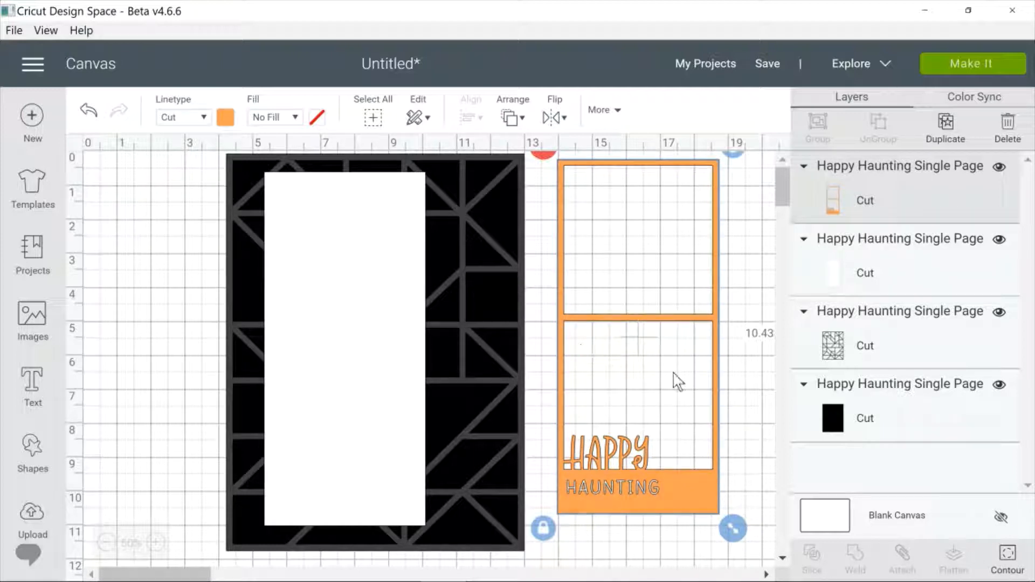
{"action": "left_click", "coordinate": [545, 156]}
{"action": "left_click_drag", "start_coordinate": [317, 241], "coordinate": [620, 252]}
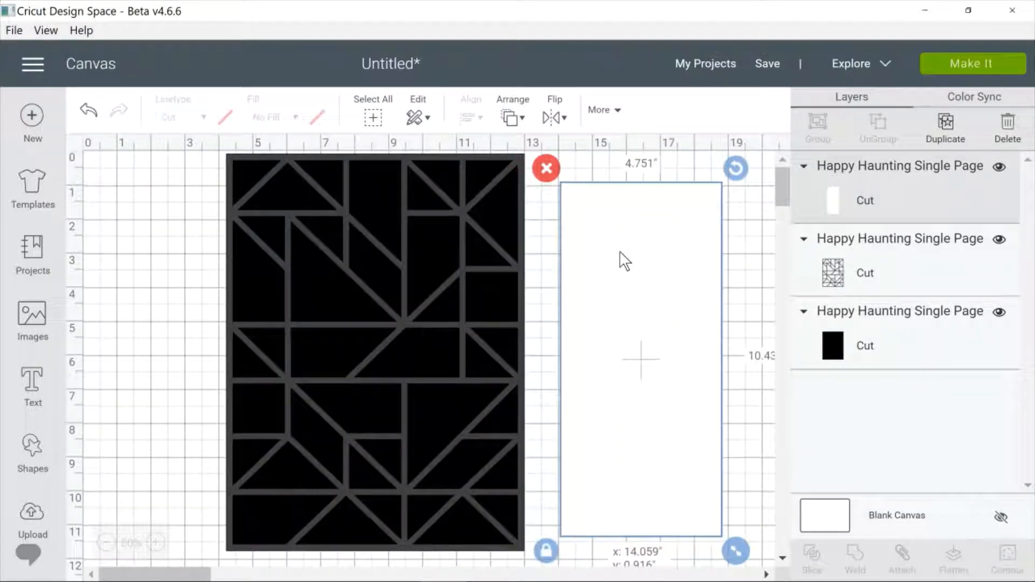
{"action": "left_click", "coordinate": [545, 169]}
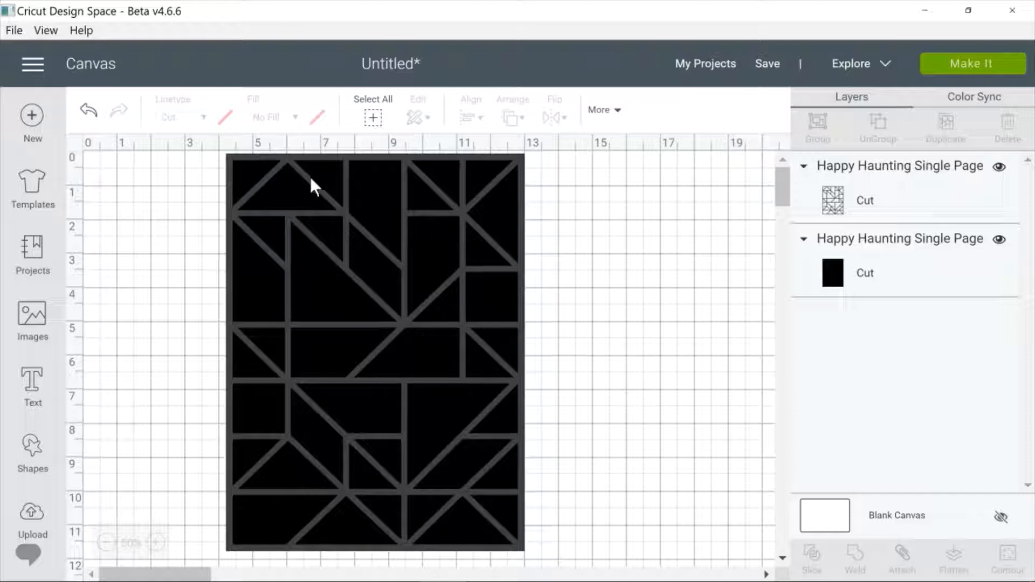
Step: Lay the geometric line pattern and the solid black background side by side, and delete the pattern layer
{"action": "left_click_drag", "start_coordinate": [310, 177], "coordinate": [609, 190]}
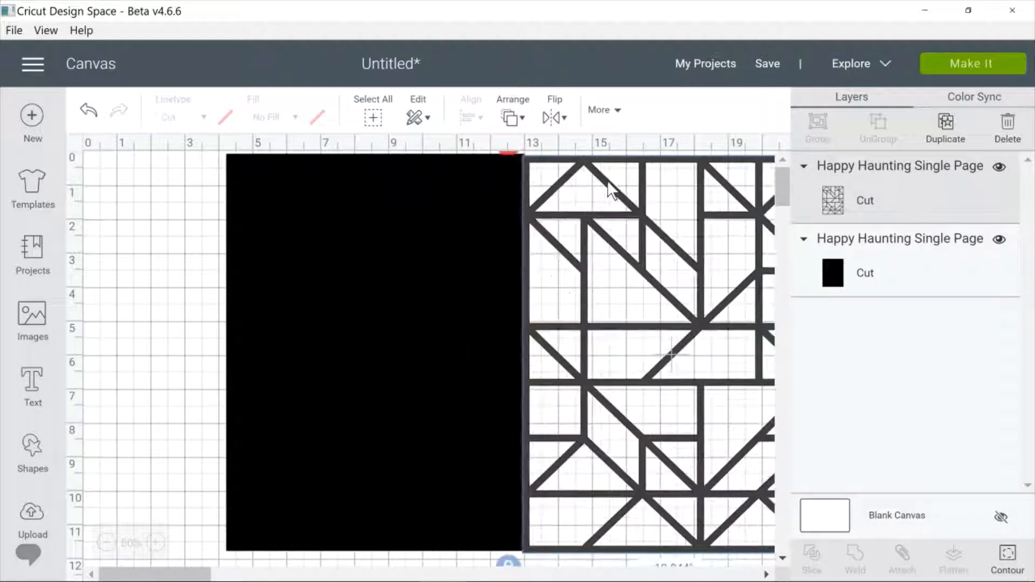
{"action": "left_click_drag", "start_coordinate": [419, 205], "coordinate": [291, 218]}
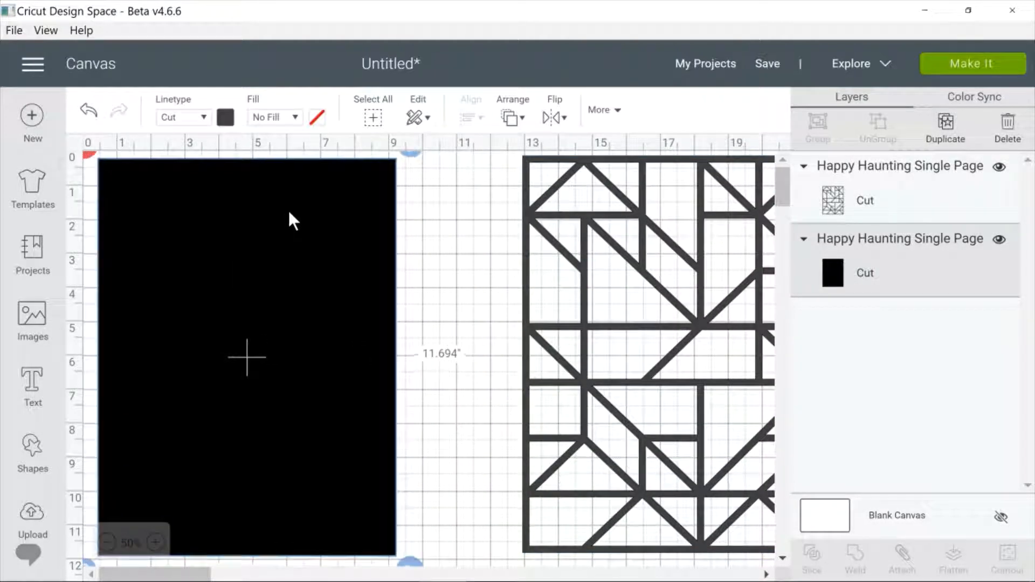
{"action": "left_click_drag", "start_coordinate": [526, 243], "coordinate": [437, 246]}
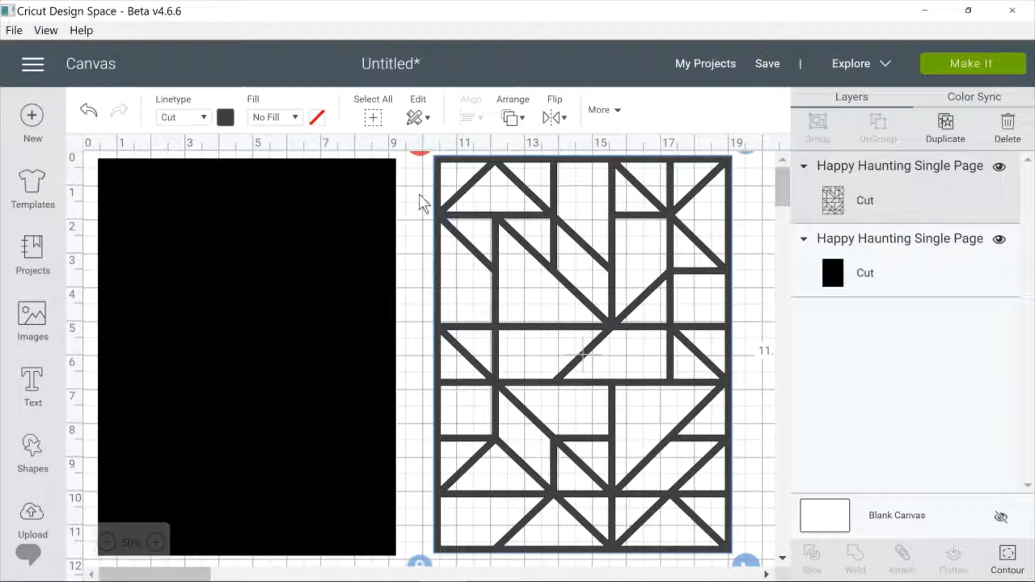
{"action": "left_click", "coordinate": [421, 154]}
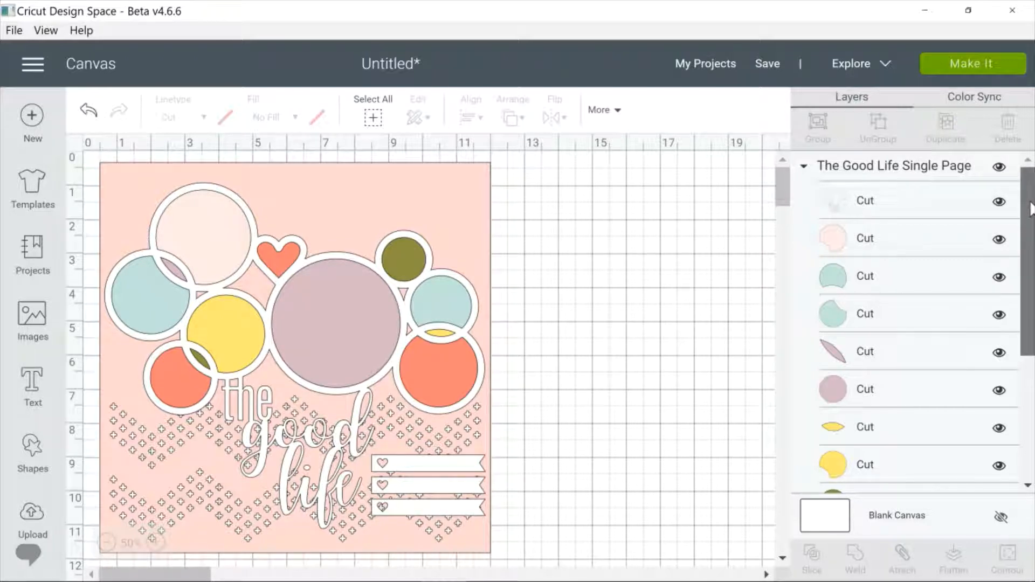
Step: Review the layers of The Good Life Single Page layout and ungroup it into separate layers
{"action": "left_click_drag", "start_coordinate": [1030, 208], "coordinate": [1030, 294]}
{"action": "scroll", "coordinate": [1019, 284], "scroll_direction": "up", "scroll_amount": 5}
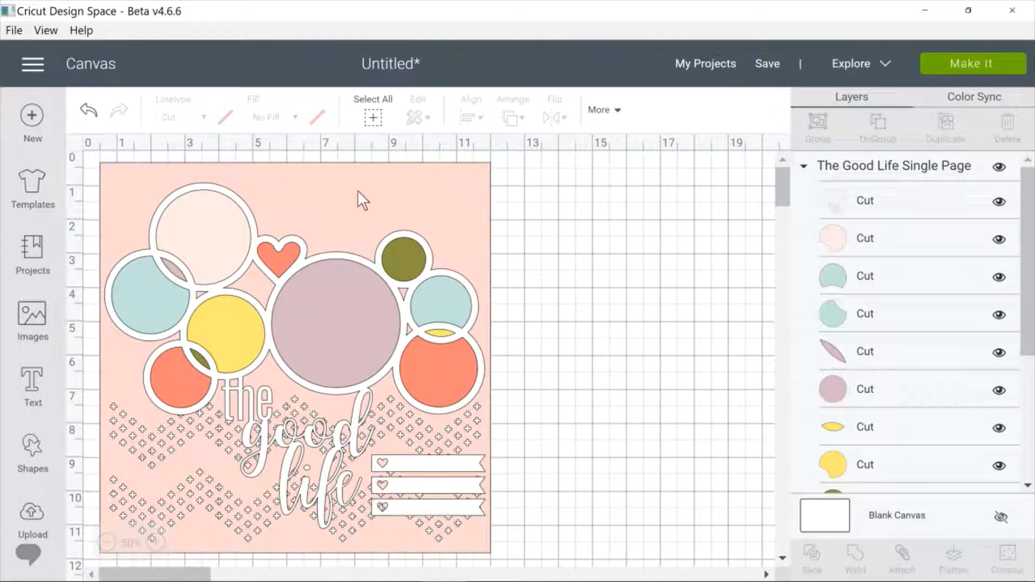
{"action": "left_click", "coordinate": [357, 190]}
{"action": "left_click", "coordinate": [879, 131]}
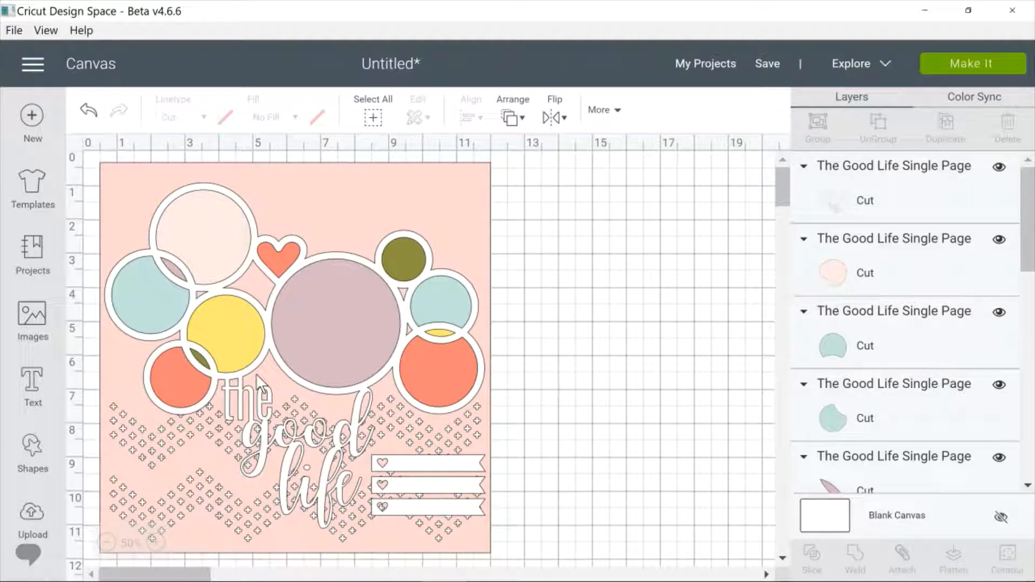
Step: Pull the white circle-frame layer with "the good life" lettering and banners off the colored circles, and delete it
{"action": "left_click_drag", "start_coordinate": [401, 462], "coordinate": [670, 448]}
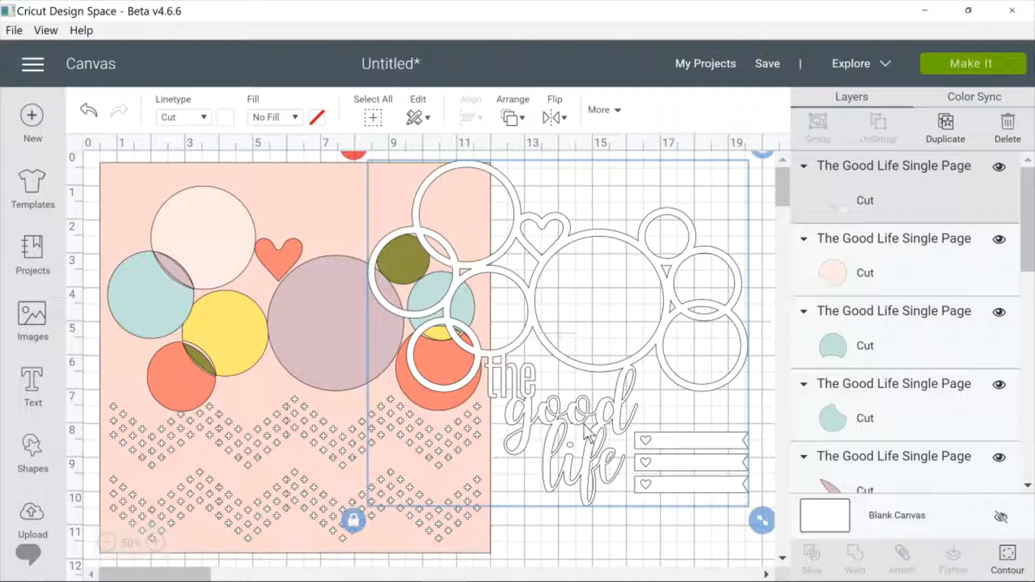
{"action": "left_click_drag", "start_coordinate": [586, 428], "coordinate": [588, 450]}
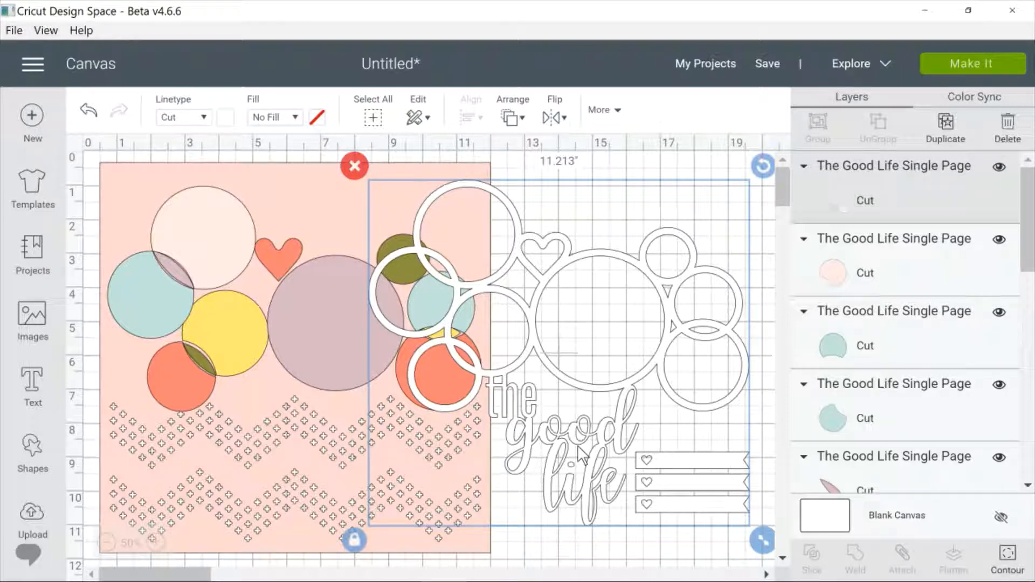
{"action": "left_click_drag", "start_coordinate": [578, 444], "coordinate": [513, 430]}
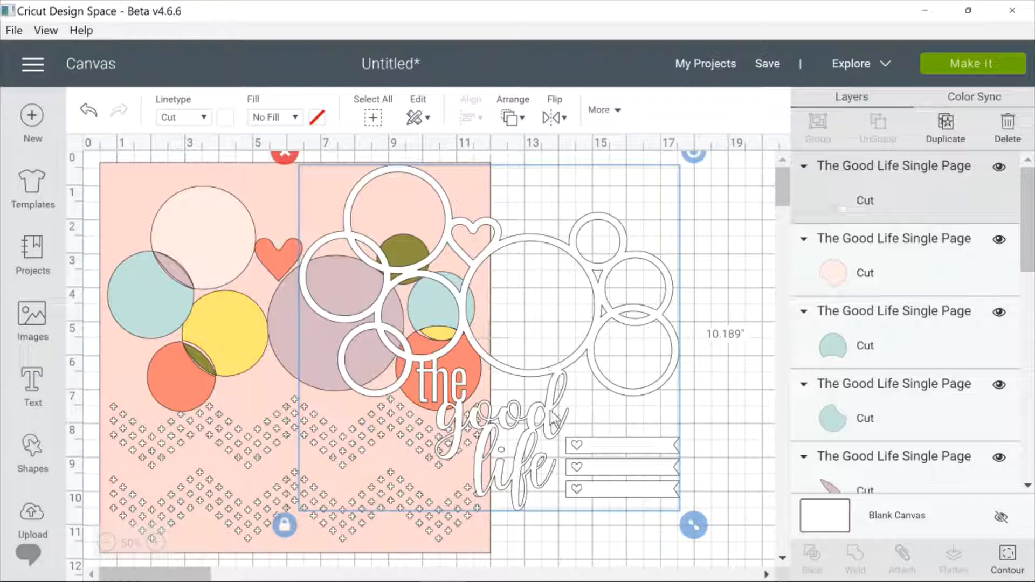
{"action": "left_click_drag", "start_coordinate": [470, 331], "coordinate": [461, 359]}
{"action": "left_click", "coordinate": [275, 178]}
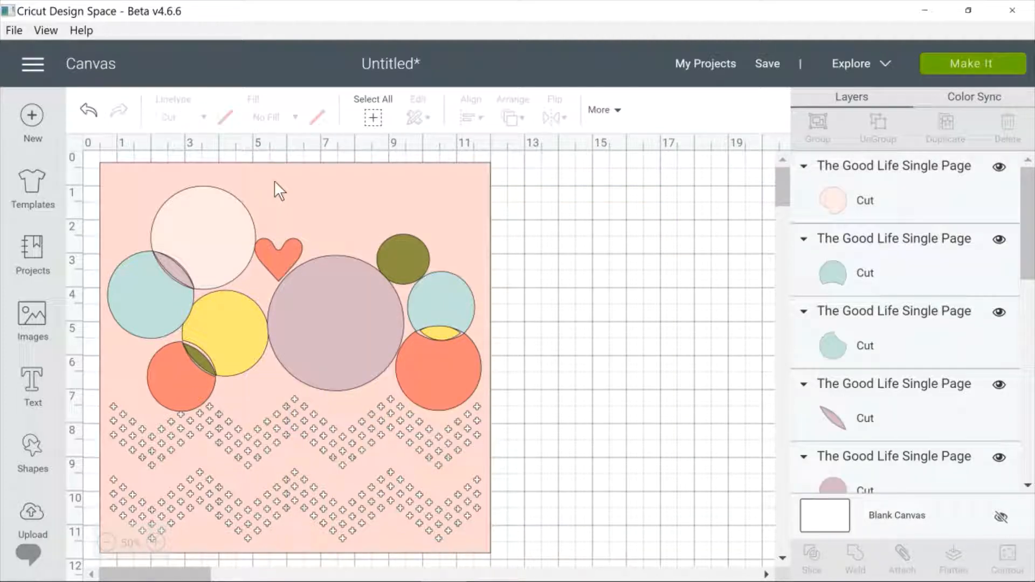
Step: Pull the pink background page with the zigzag rows of plus cutouts out from behind the circles, and delete it
{"action": "left_click", "coordinate": [266, 434]}
{"action": "left_click_drag", "start_coordinate": [266, 441], "coordinate": [589, 435]}
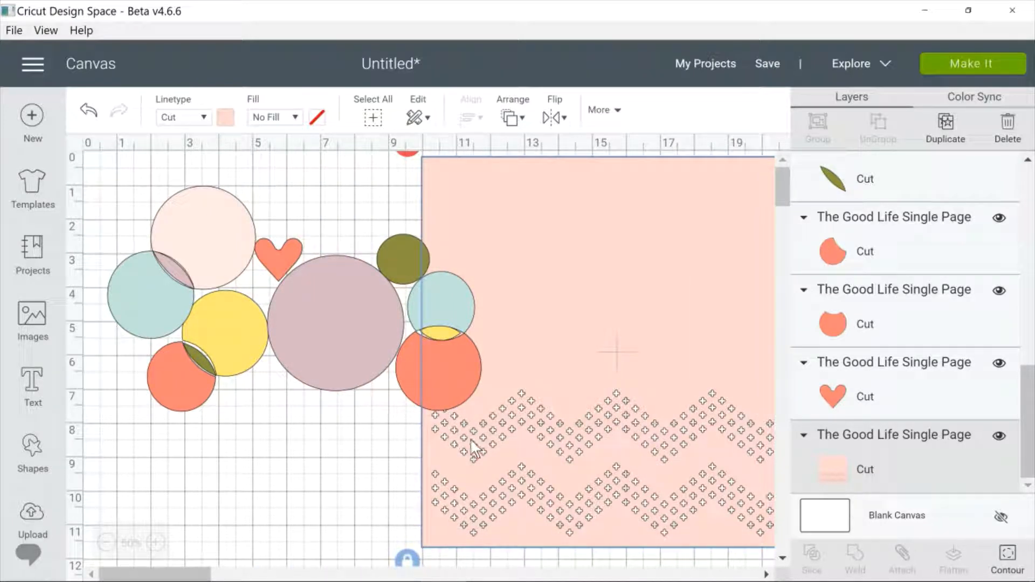
{"action": "left_click_drag", "start_coordinate": [650, 426], "coordinate": [563, 424]}
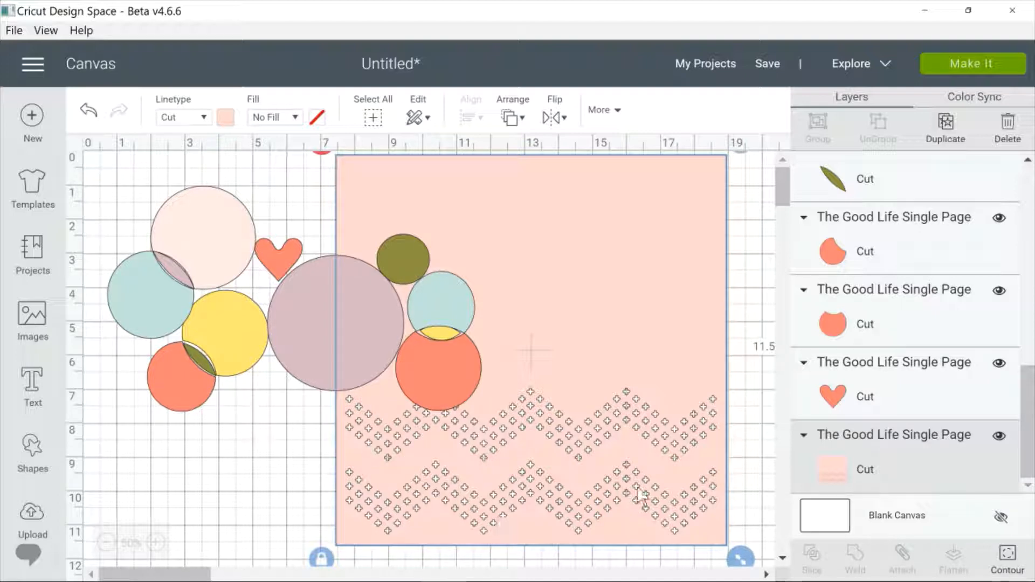
{"action": "left_click_drag", "start_coordinate": [655, 332], "coordinate": [699, 347]}
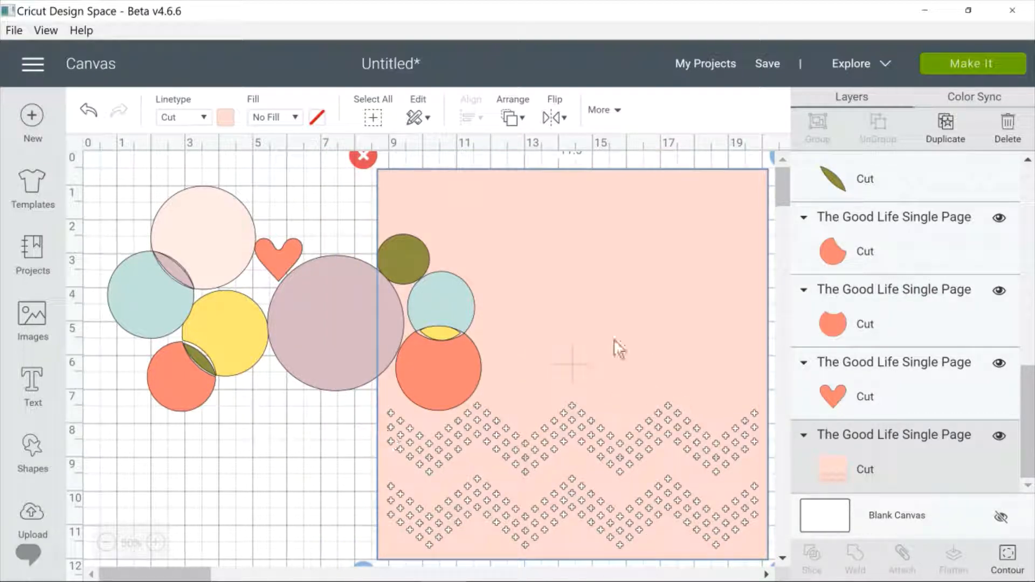
{"action": "left_click", "coordinate": [367, 162]}
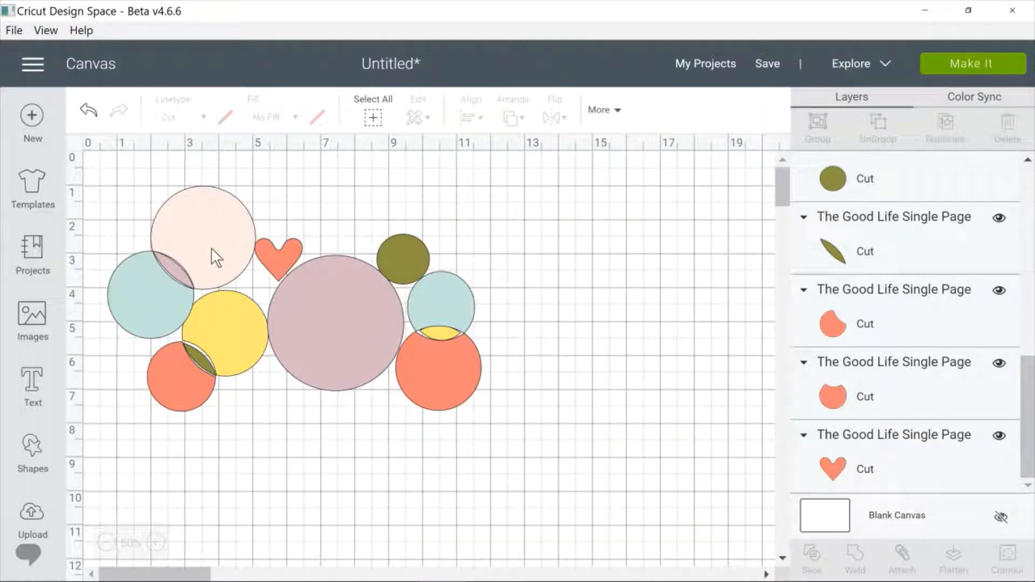
Step: Separate the blush circle, the larger teal circle and the mauve overlap sliver from one another on the canvas
{"action": "left_click_drag", "start_coordinate": [218, 250], "coordinate": [531, 229]}
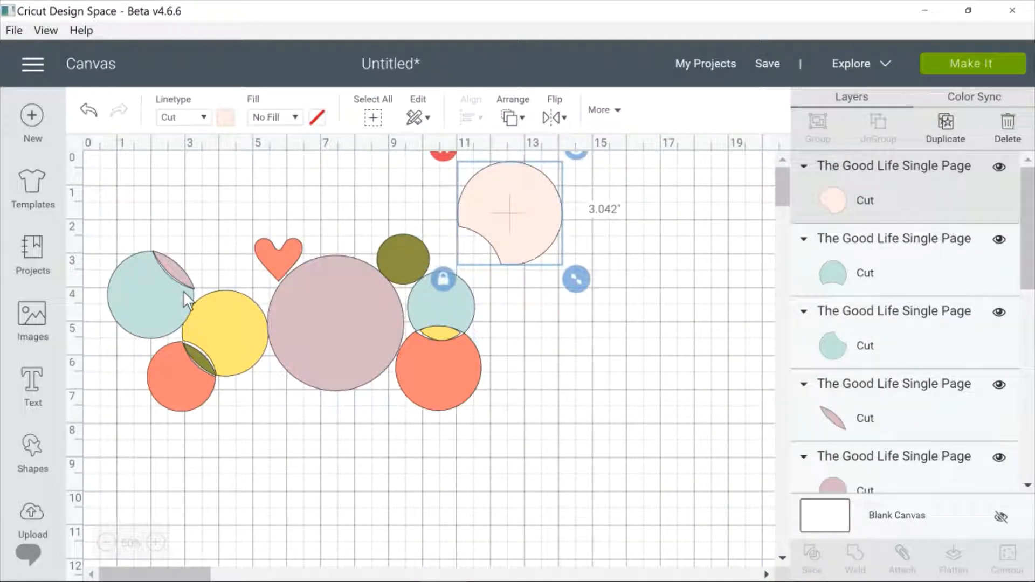
{"action": "left_click_drag", "start_coordinate": [158, 283], "coordinate": [198, 212]}
{"action": "left_click_drag", "start_coordinate": [170, 270], "coordinate": [308, 172]}
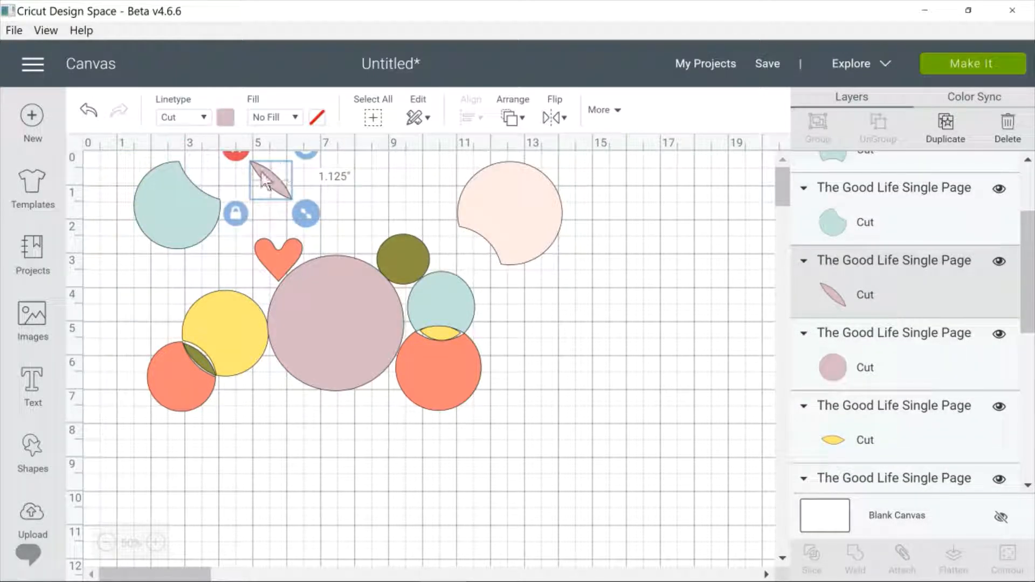
{"action": "left_click_drag", "start_coordinate": [176, 198], "coordinate": [159, 226]}
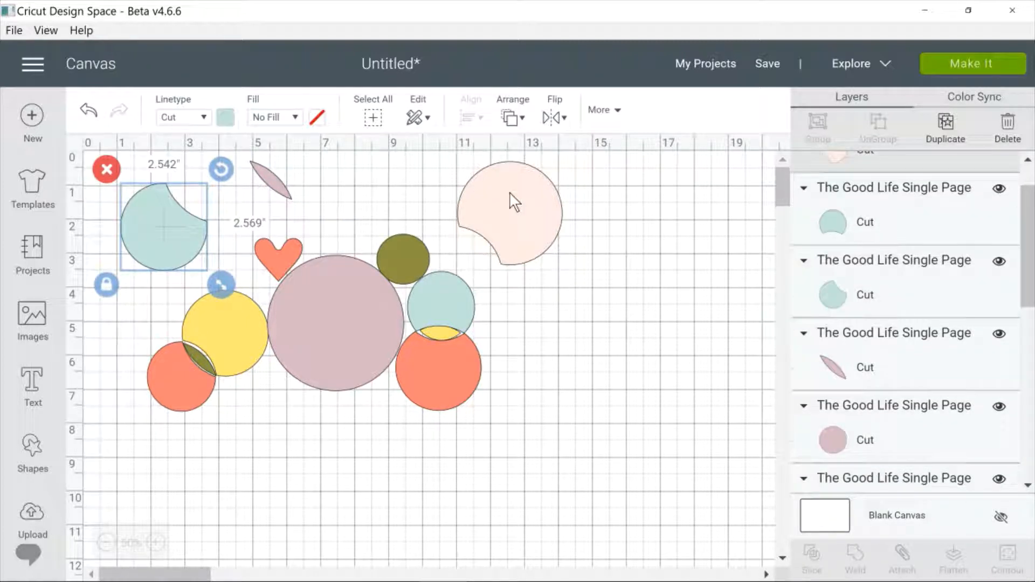
Step: Fit the mauve sliver into the teal circle's notch, lay the blush circle over them, and delete the blush circle
{"action": "left_click_drag", "start_coordinate": [512, 201], "coordinate": [326, 153]}
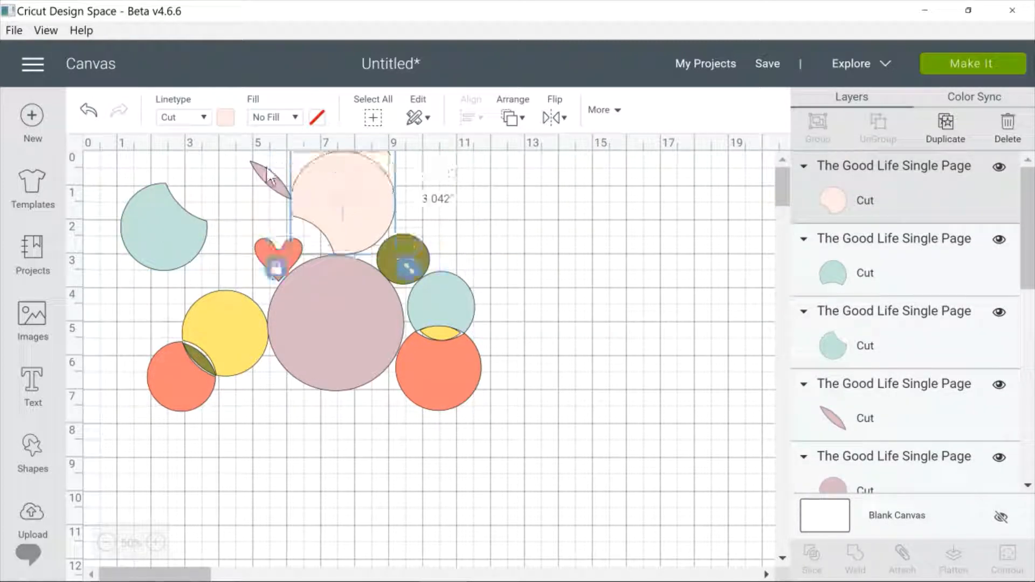
{"action": "left_click_drag", "start_coordinate": [267, 177], "coordinate": [180, 199]}
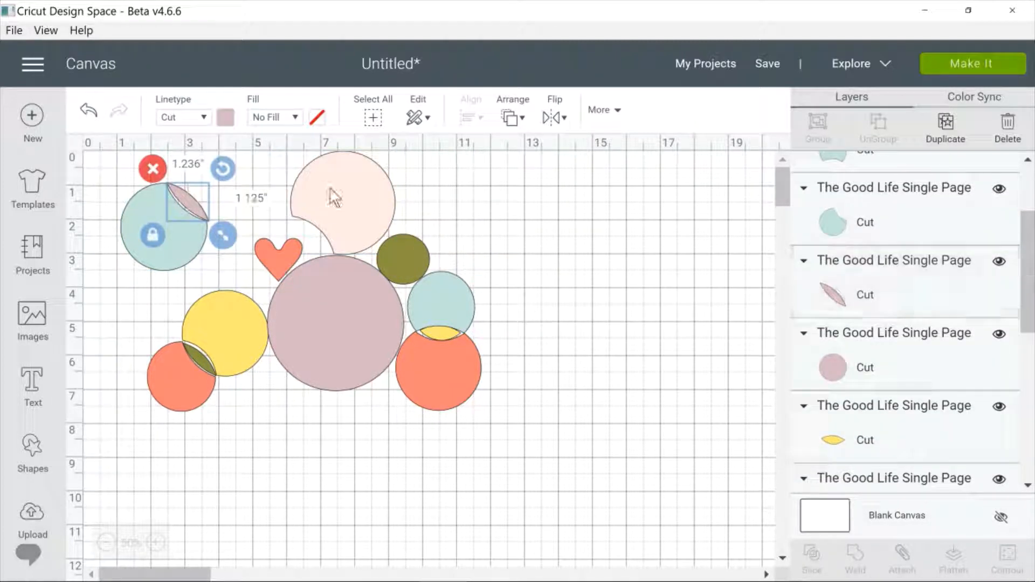
{"action": "left_click_drag", "start_coordinate": [332, 196], "coordinate": [200, 153]}
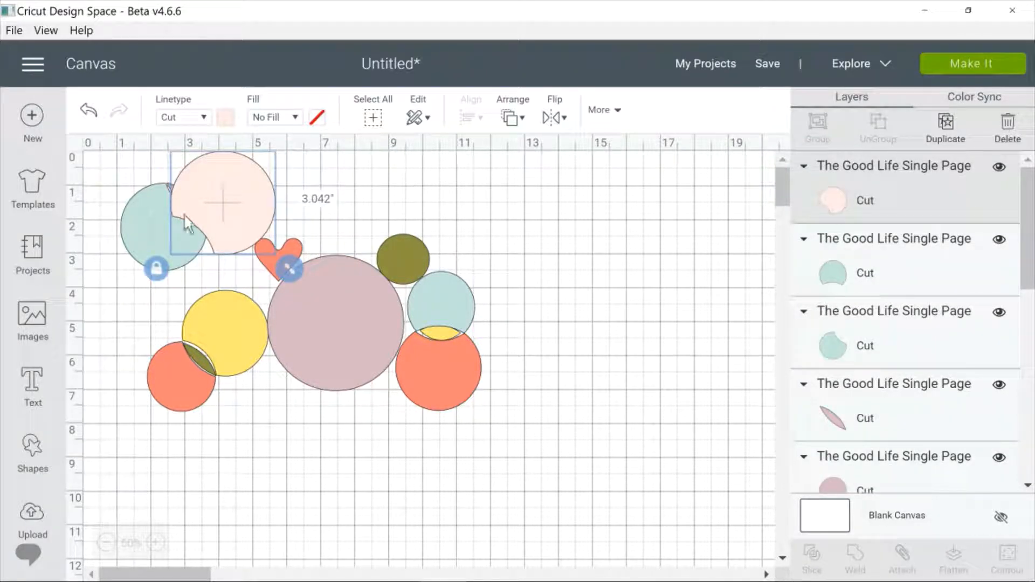
{"action": "left_click_drag", "start_coordinate": [183, 214], "coordinate": [167, 253]}
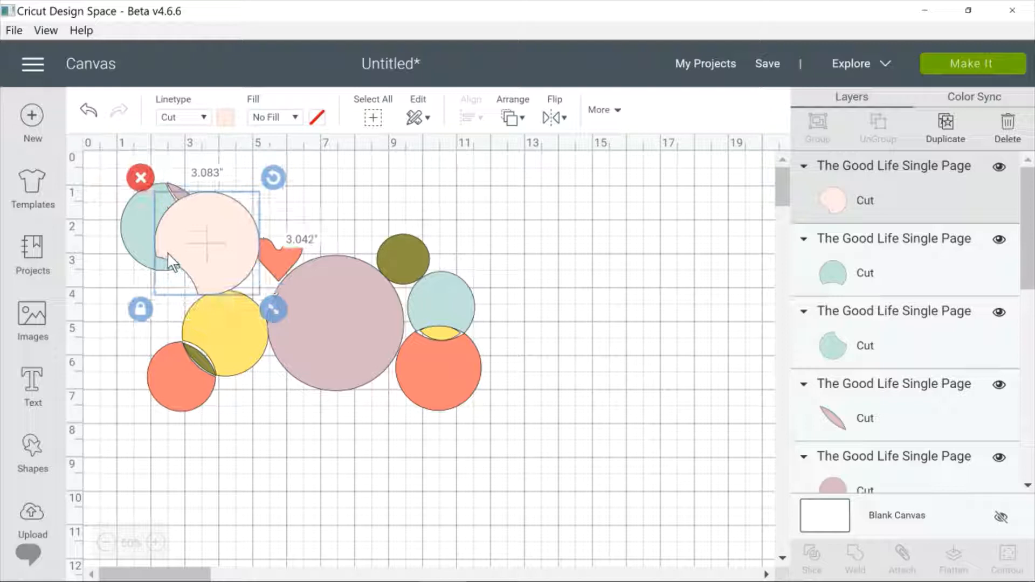
{"action": "left_click", "coordinate": [144, 173]}
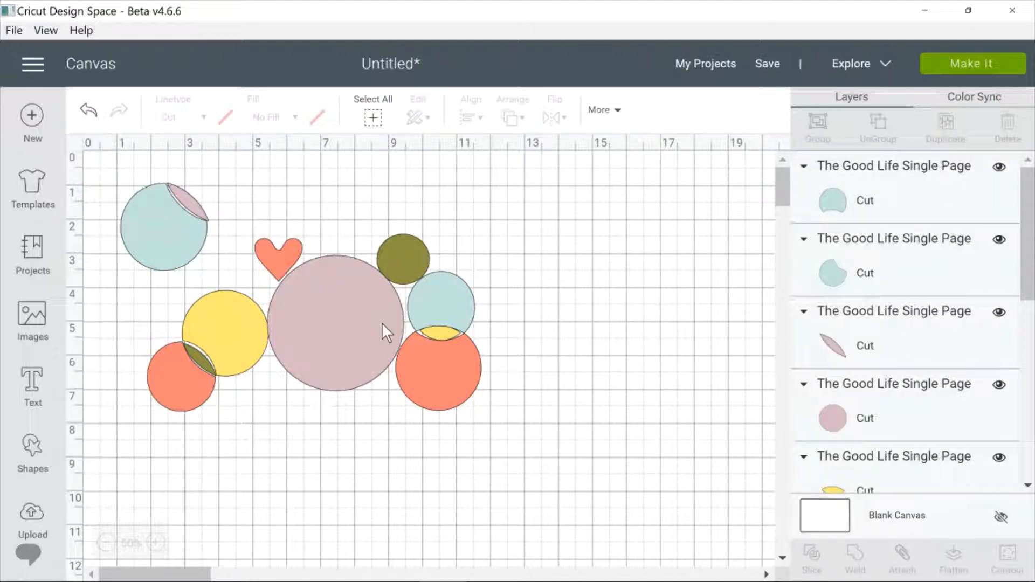
Step: Move the small teal circle and the yellow overlap sliver off the larger coral circle, and select the large mauve circle
{"action": "left_click_drag", "start_coordinate": [446, 318], "coordinate": [490, 270]}
{"action": "left_click_drag", "start_coordinate": [441, 330], "coordinate": [493, 314]}
{"action": "left_click", "coordinate": [331, 338]}
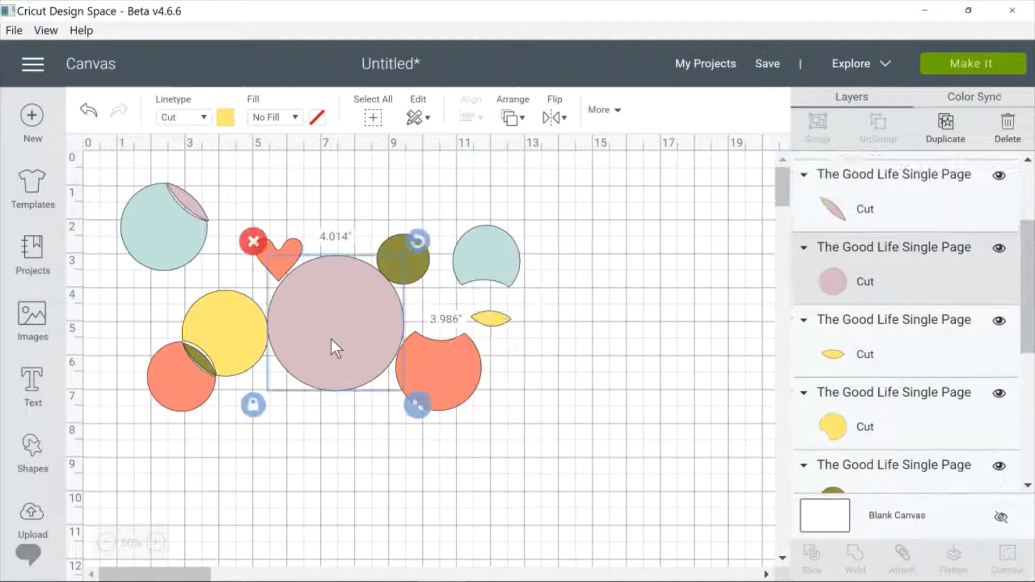
Step: Spread the large mauve circle, the olive circle and the coral heart apart so that none of them touches another piece
{"action": "left_click_drag", "start_coordinate": [331, 338], "coordinate": [303, 472]}
{"action": "left_click_drag", "start_coordinate": [404, 260], "coordinate": [365, 241]}
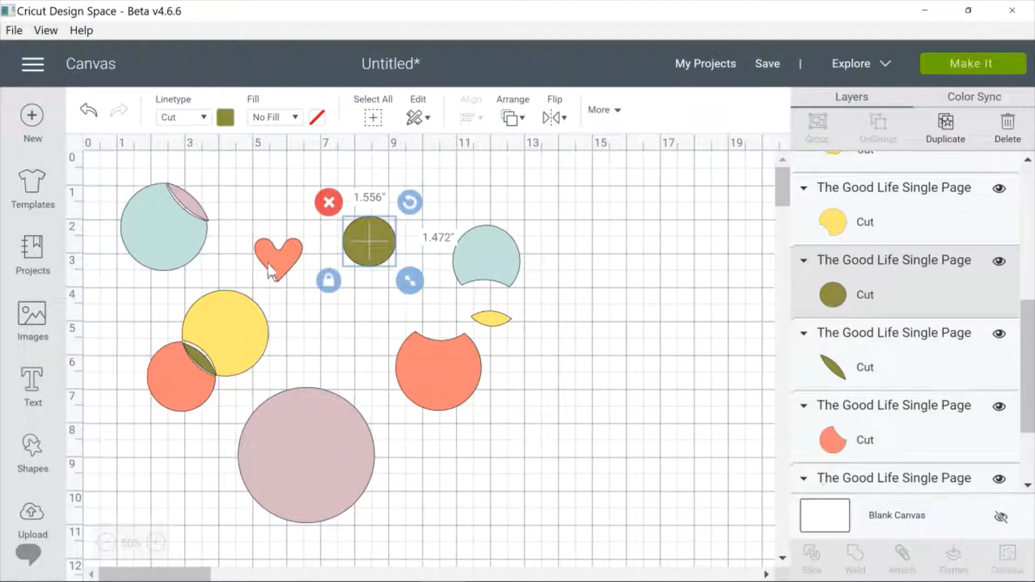
{"action": "left_click_drag", "start_coordinate": [268, 265], "coordinate": [272, 264]}
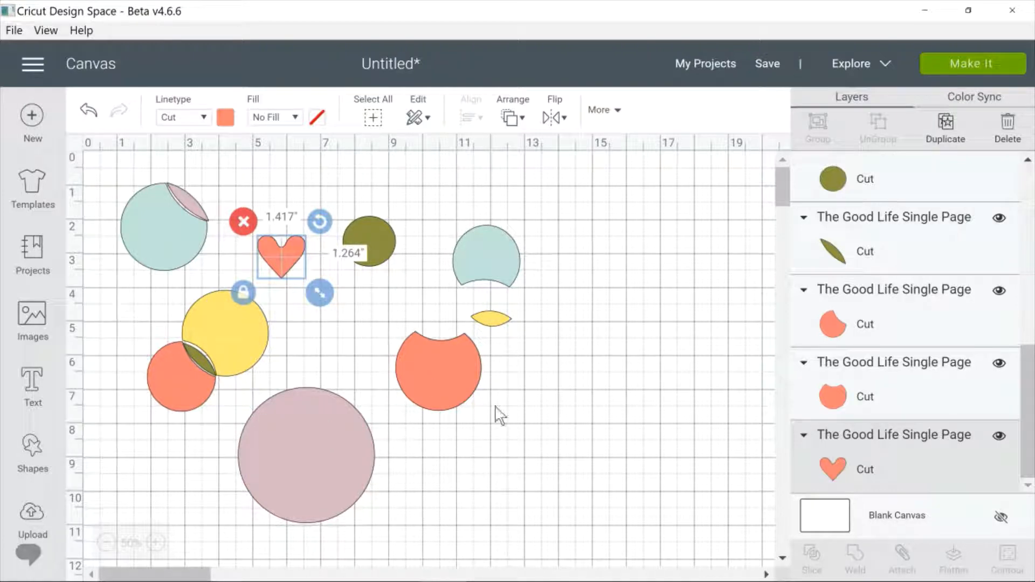
Step: Select all the remaining pieces of The Good Life design on the canvas and delete them
{"action": "left_click_drag", "start_coordinate": [105, 160], "coordinate": [586, 541]}
{"action": "key", "text": "Delete"}
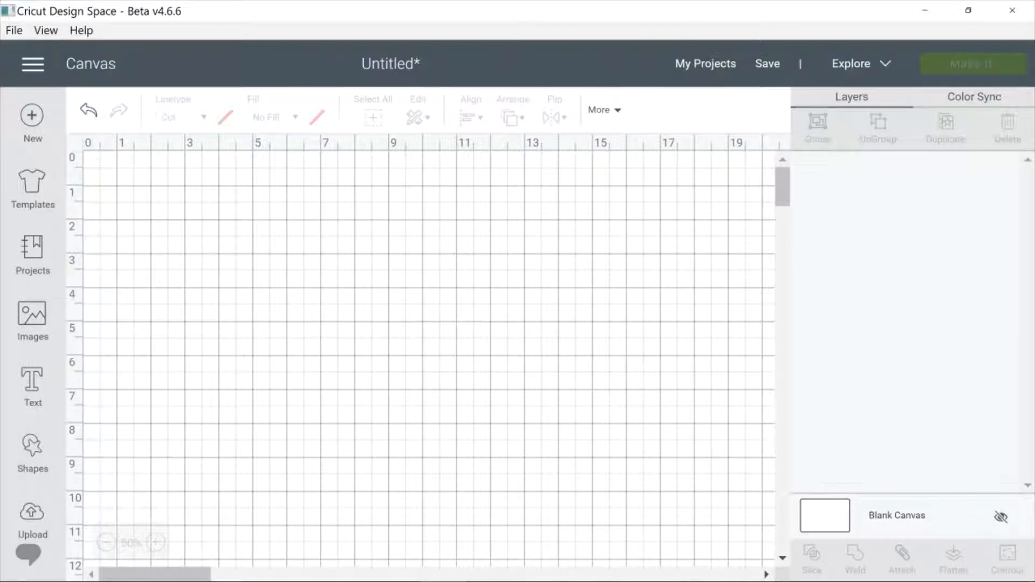
{"action": "key", "text": "ctrl+z"}
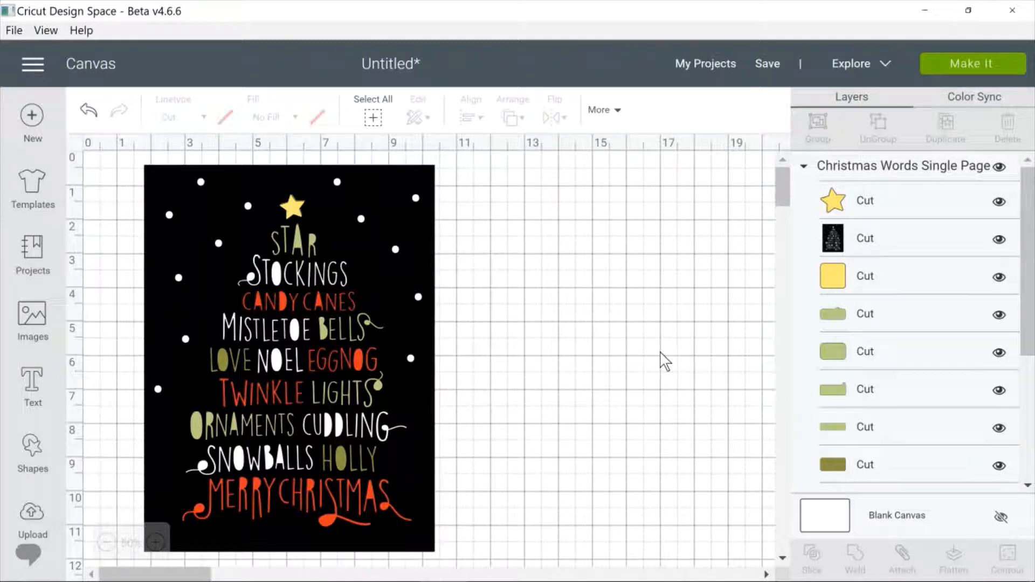
Step: Ungroup the Christmas Words design, pull the yellow star off the top of the word tree, and delete it
{"action": "left_click", "coordinate": [423, 230]}
{"action": "left_click", "coordinate": [878, 129]}
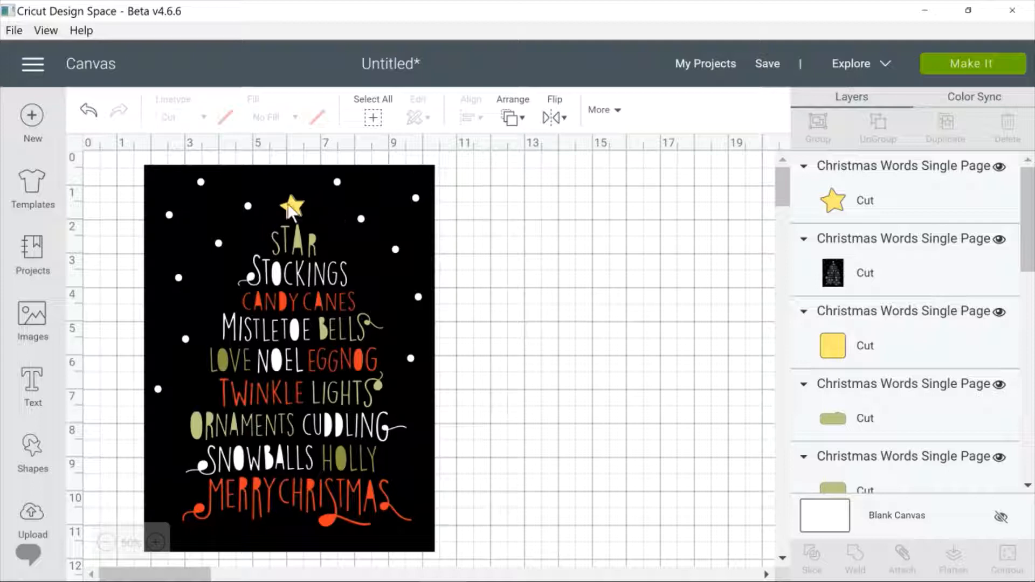
{"action": "left_click_drag", "start_coordinate": [291, 210], "coordinate": [625, 200]}
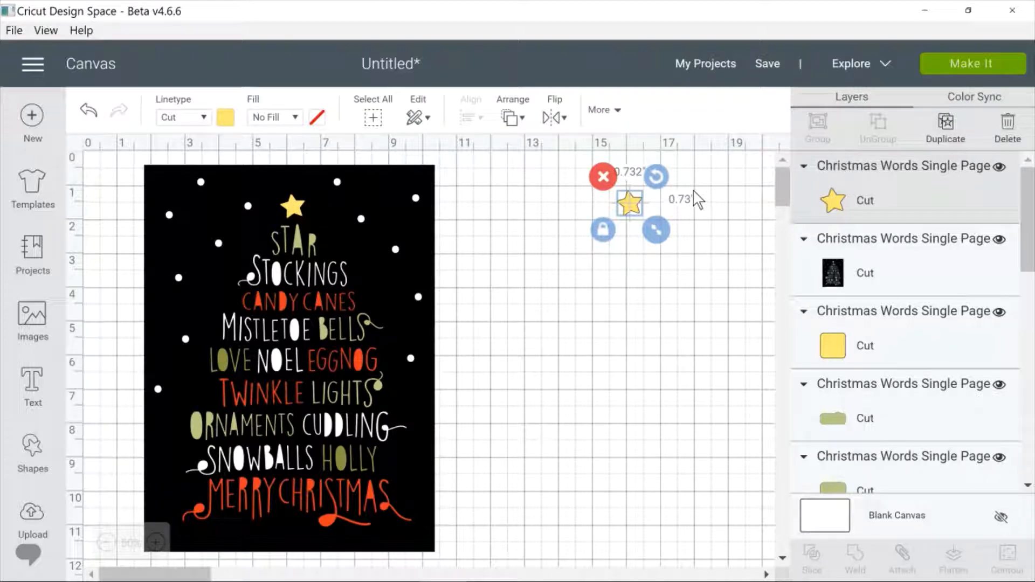
{"action": "left_click_drag", "start_coordinate": [629, 203], "coordinate": [629, 219]}
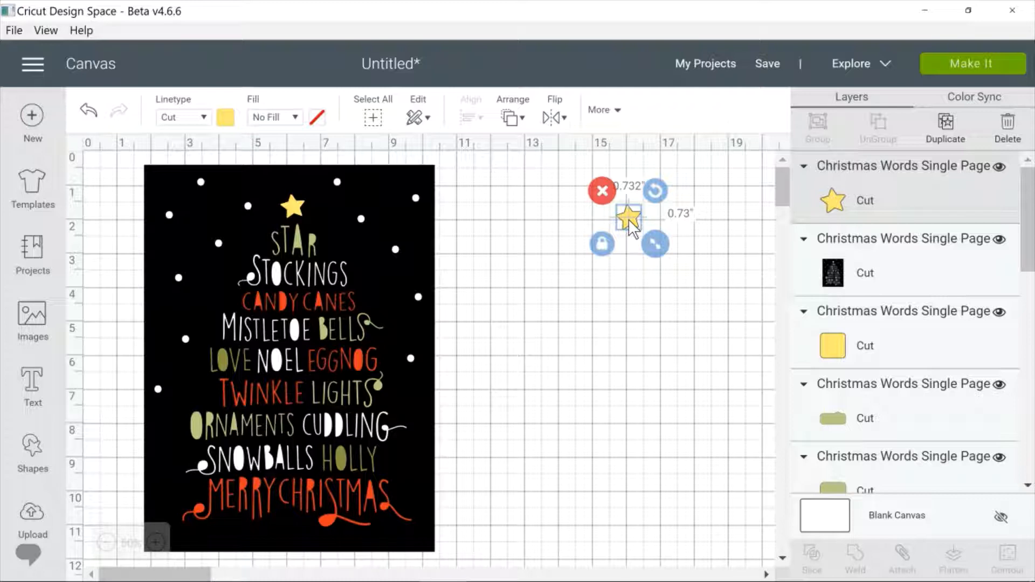
{"action": "left_click", "coordinate": [602, 190]}
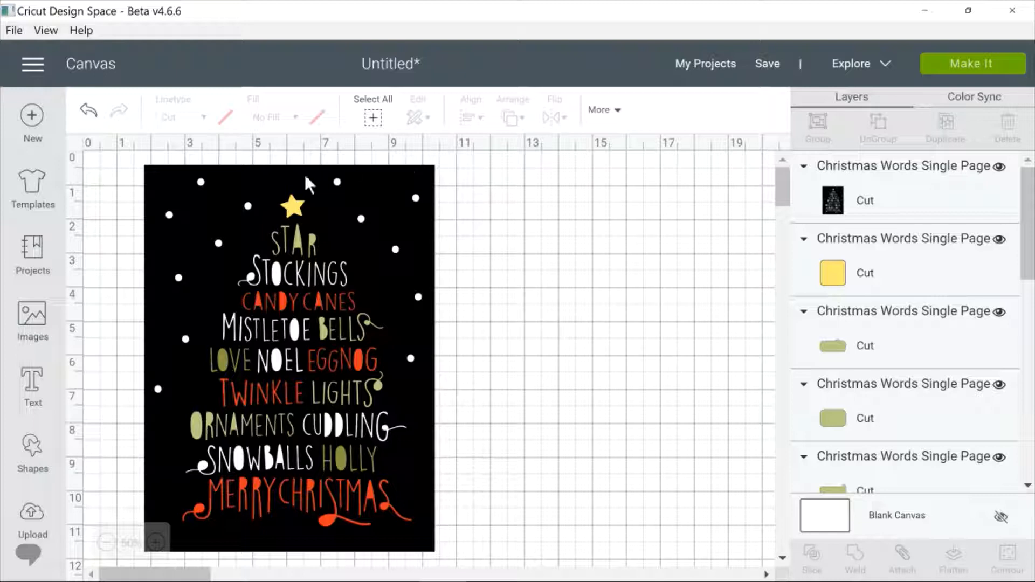
Step: Move the black word-cutout page off the coloured blocks beneath it, and delete the black page
{"action": "left_click", "coordinate": [247, 179]}
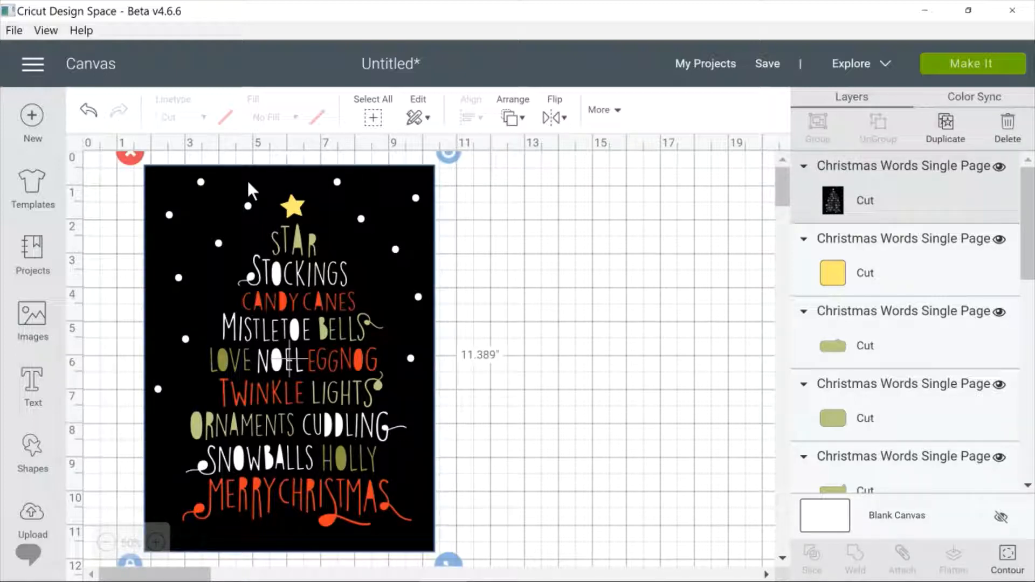
{"action": "left_click_drag", "start_coordinate": [247, 179], "coordinate": [555, 177]}
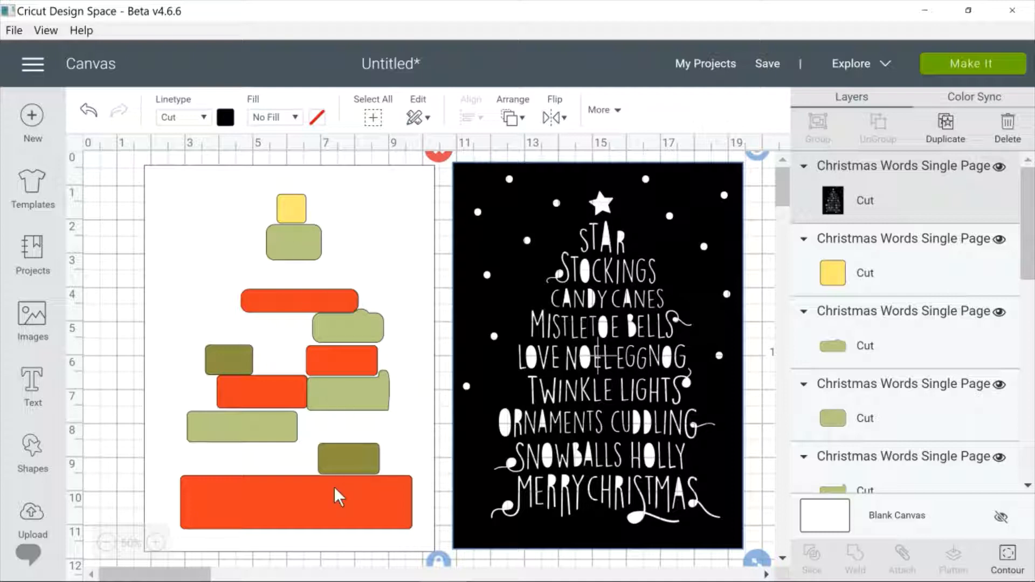
{"action": "left_click", "coordinate": [439, 159]}
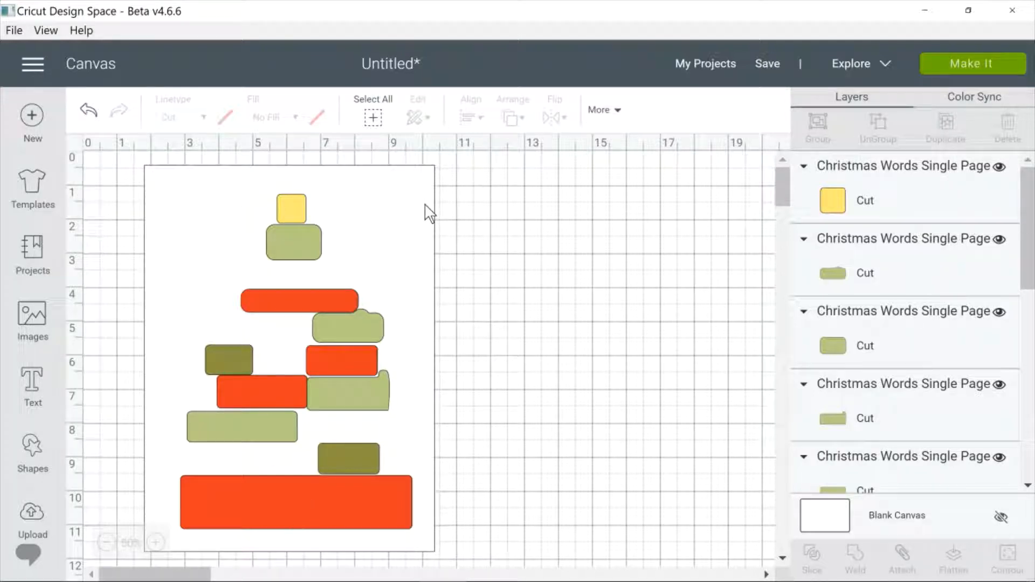
Step: Pull the white backing page out from behind the coloured blocks and delete it, and select all the remaining blocks
{"action": "left_click_drag", "start_coordinate": [425, 205], "coordinate": [727, 198]}
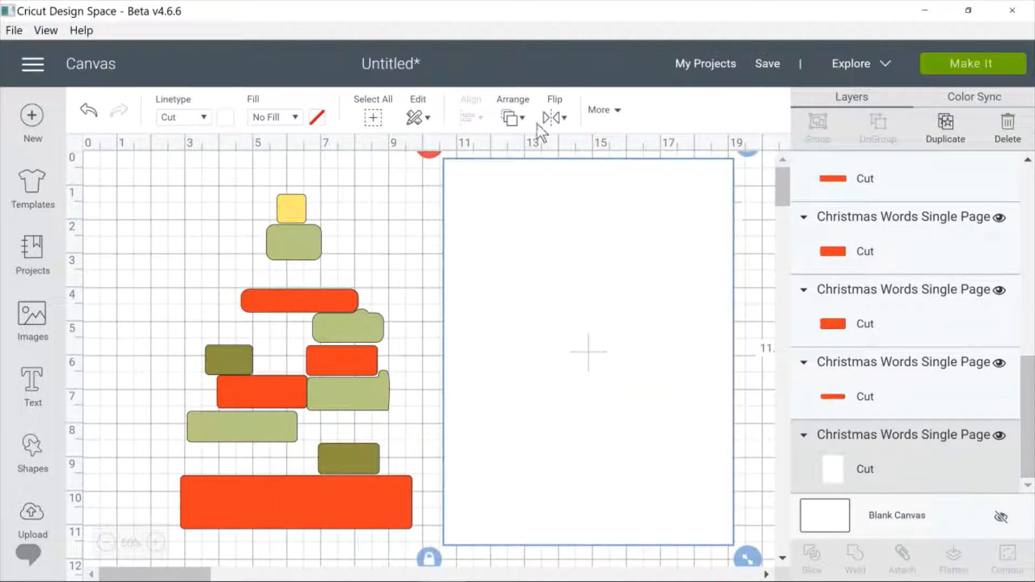
{"action": "key", "text": "Delete"}
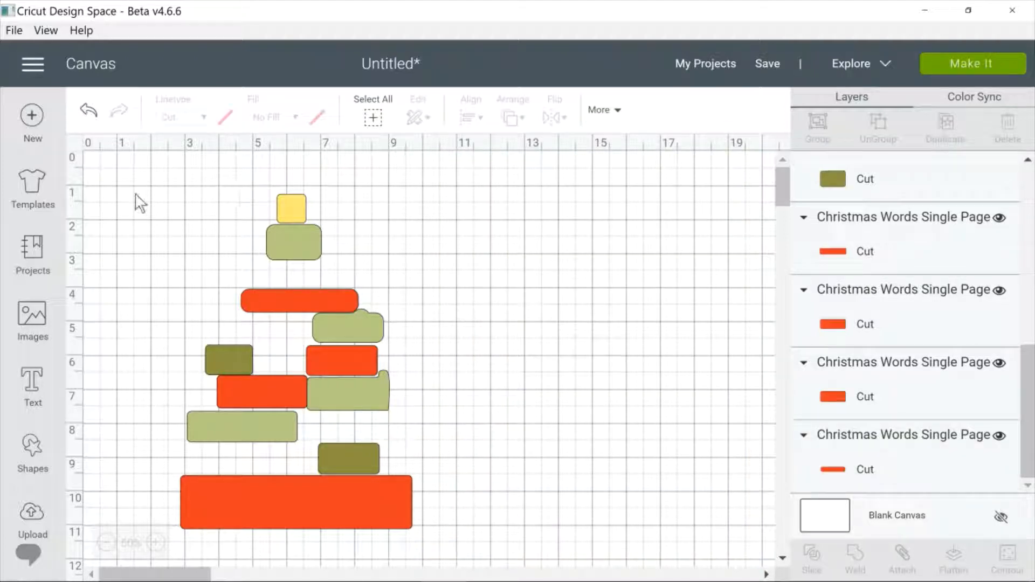
{"action": "left_click_drag", "start_coordinate": [137, 182], "coordinate": [436, 513]}
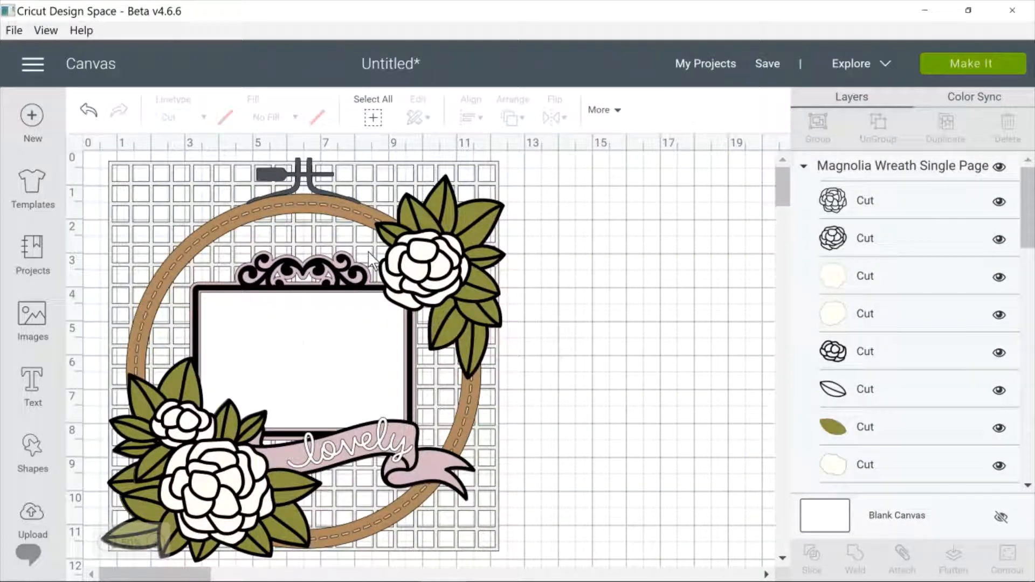
Step: Ungroup the Magnolia Wreath design and look through its layers down to the grid background
{"action": "left_click", "coordinate": [371, 258]}
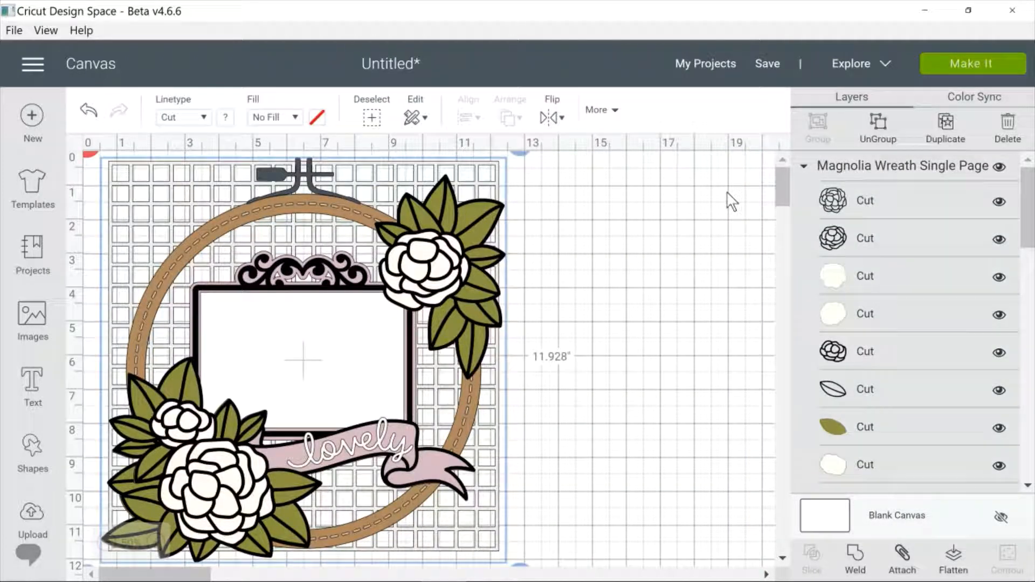
{"action": "left_click", "coordinate": [880, 138]}
{"action": "scroll", "coordinate": [1031, 213], "scroll_direction": "down", "scroll_amount": 1}
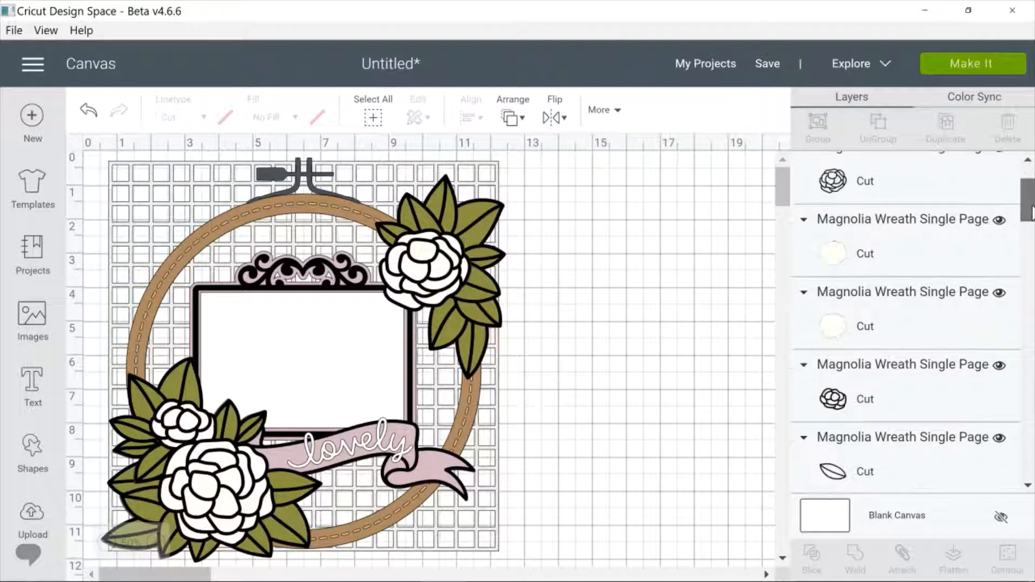
{"action": "left_click_drag", "start_coordinate": [1032, 213], "coordinate": [1034, 512]}
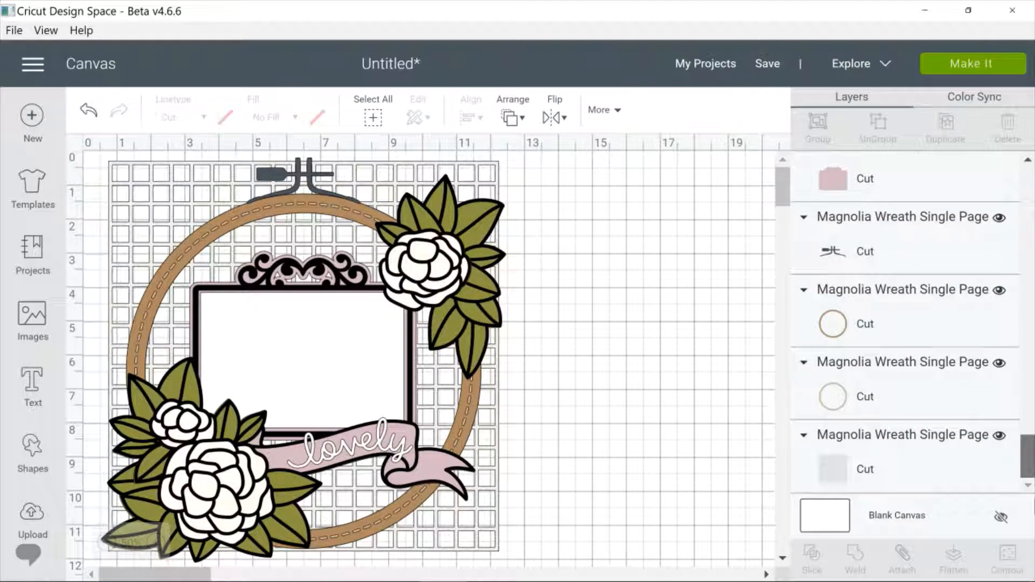
{"action": "left_click", "coordinate": [516, 307]}
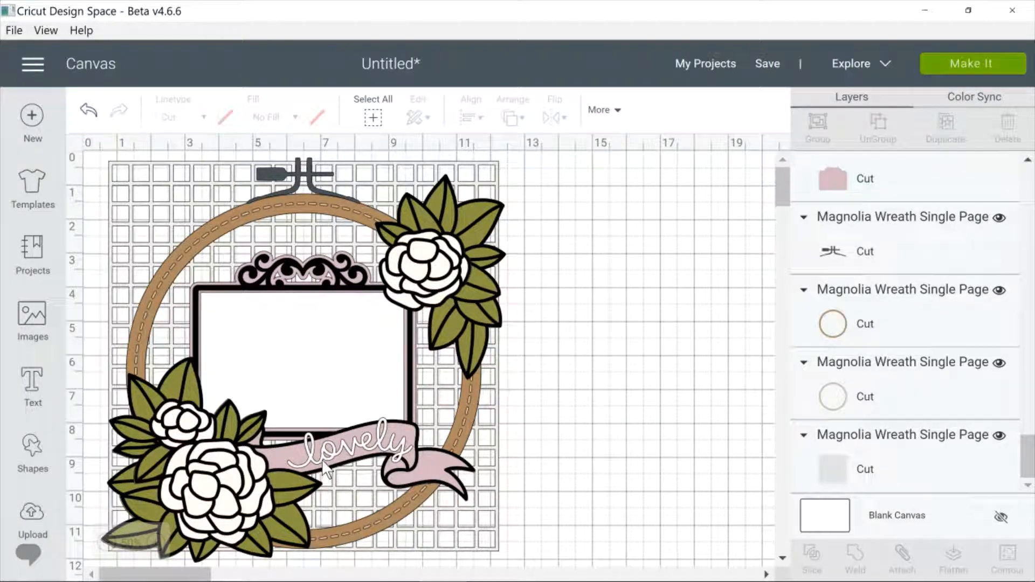
Step: Pull the word "lovely" off the banner onto the empty canvas beside the wreath, and delete it
{"action": "left_click_drag", "start_coordinate": [350, 450], "coordinate": [795, 370]}
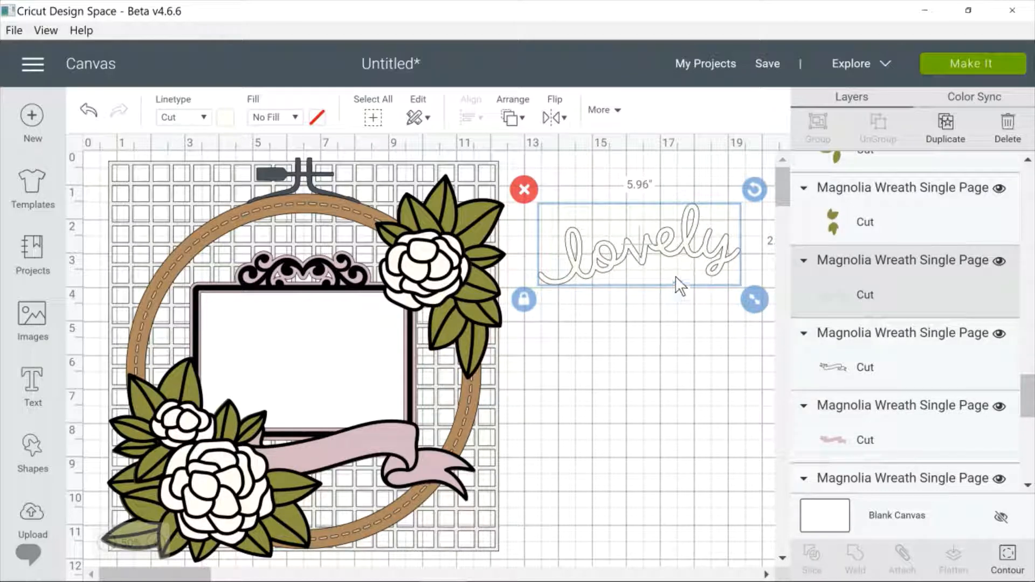
{"action": "left_click_drag", "start_coordinate": [665, 243], "coordinate": [665, 301]}
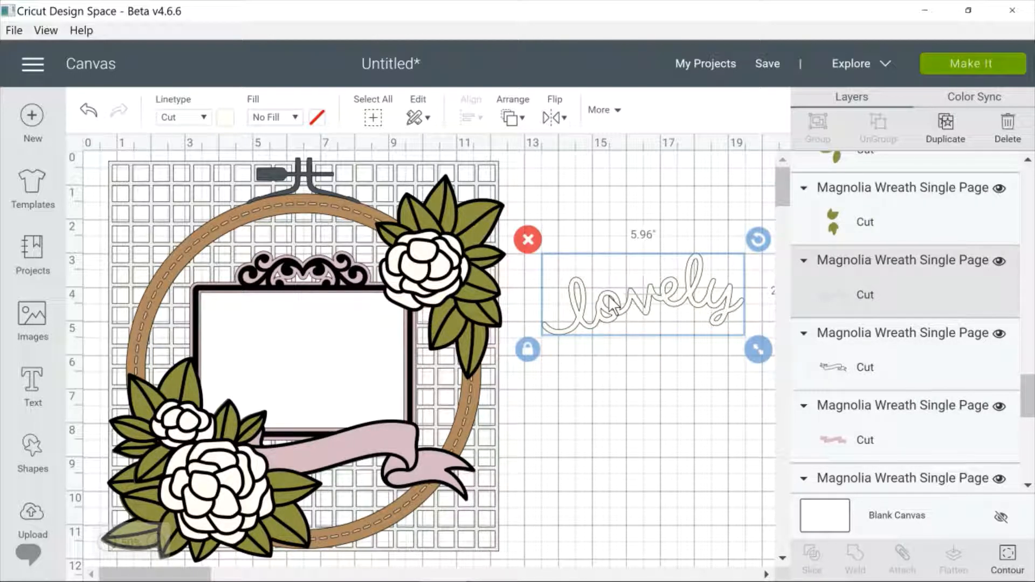
{"action": "left_click", "coordinate": [528, 240]}
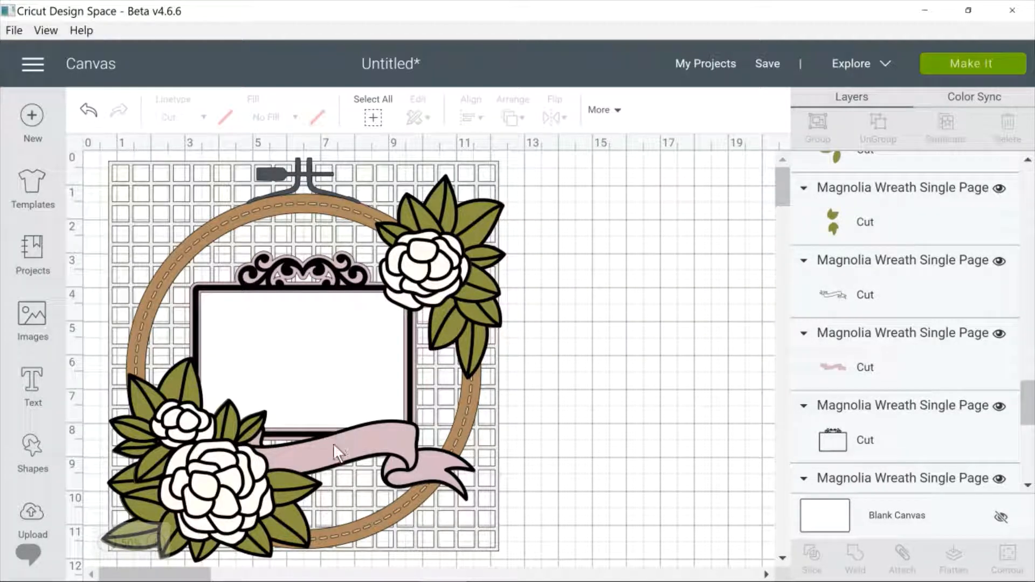
Step: Move the black banner outline and the pink banner beneath it off the wreath, and flip the pink banner horizontally
{"action": "left_click_drag", "start_coordinate": [333, 444], "coordinate": [627, 221]}
{"action": "left_click_drag", "start_coordinate": [324, 447], "coordinate": [642, 326]}
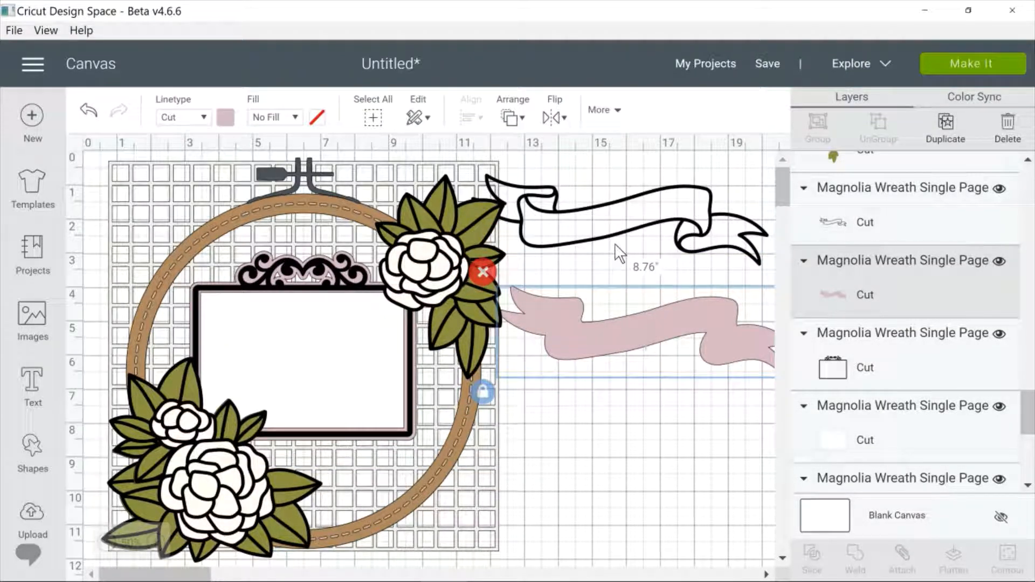
{"action": "right_click", "coordinate": [584, 343]}
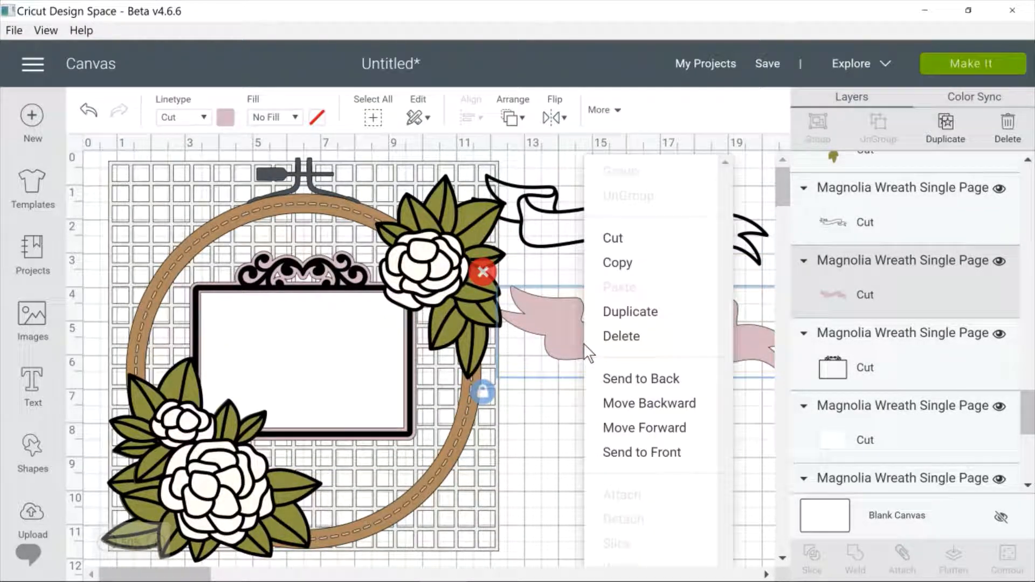
{"action": "left_click", "coordinate": [557, 126]}
{"action": "left_click", "coordinate": [558, 126]}
{"action": "left_click", "coordinate": [557, 125]}
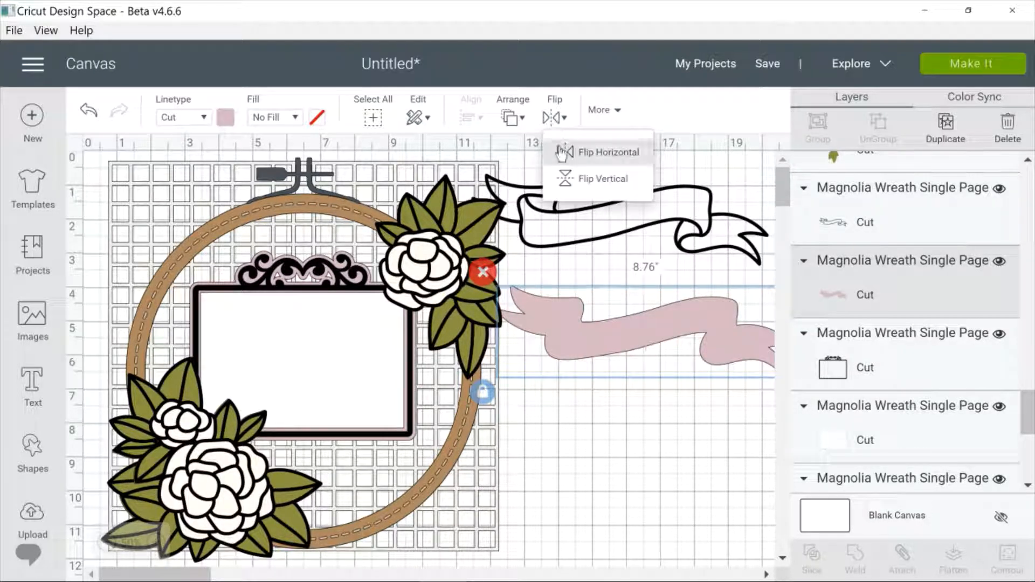
{"action": "left_click", "coordinate": [560, 156]}
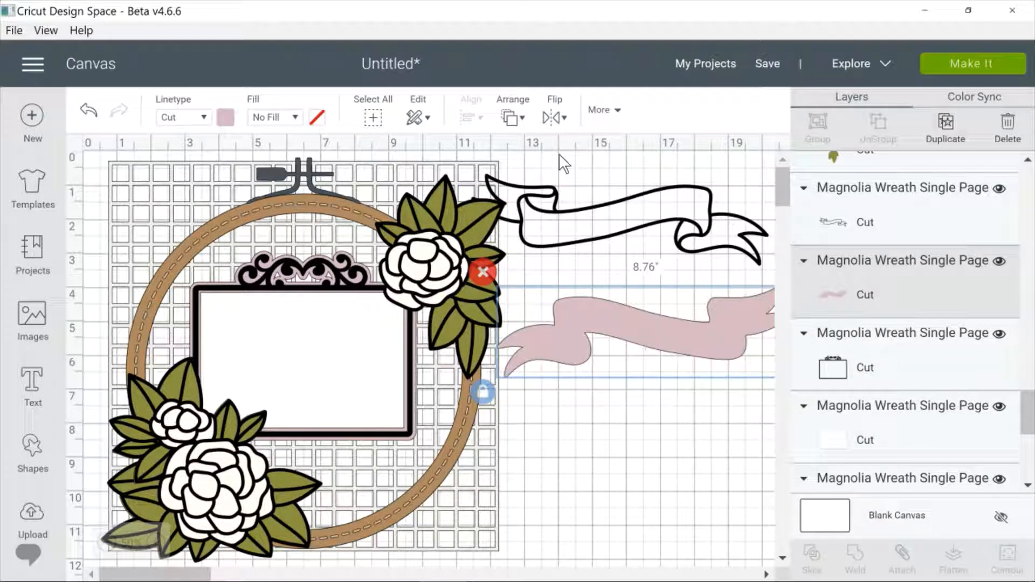
Step: Delete the black banner outline and the flipped pink banner
{"action": "left_click", "coordinate": [587, 216]}
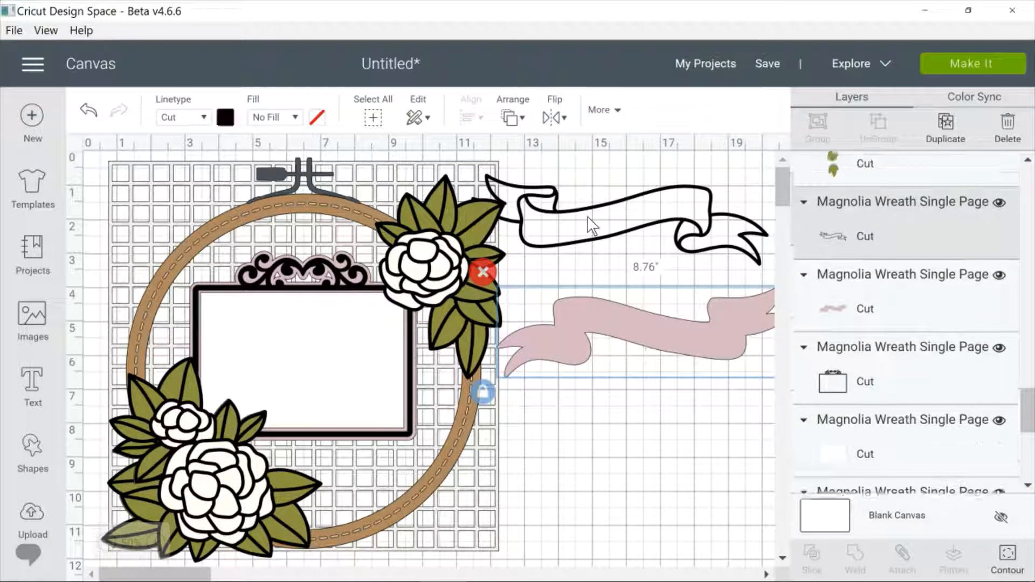
{"action": "left_click", "coordinate": [457, 160]}
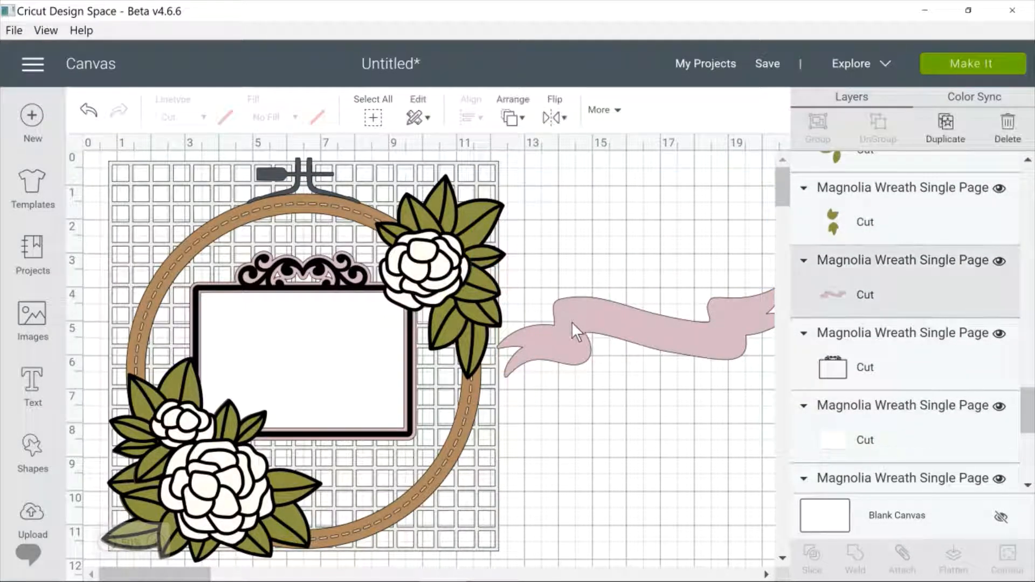
{"action": "left_click", "coordinate": [571, 322]}
{"action": "left_click", "coordinate": [490, 271]}
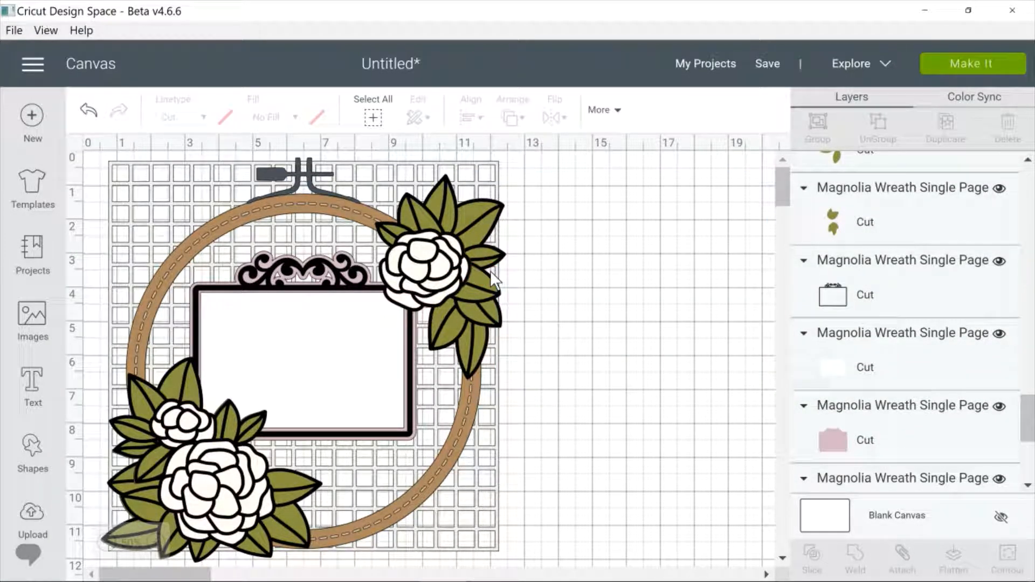
Step: Move the three black flower outlines off the wreath and cluster them together on the empty canvas beside it
{"action": "left_click", "coordinate": [434, 265]}
{"action": "left_click_drag", "start_coordinate": [435, 264], "coordinate": [647, 206]}
{"action": "left_click_drag", "start_coordinate": [242, 482], "coordinate": [669, 337]}
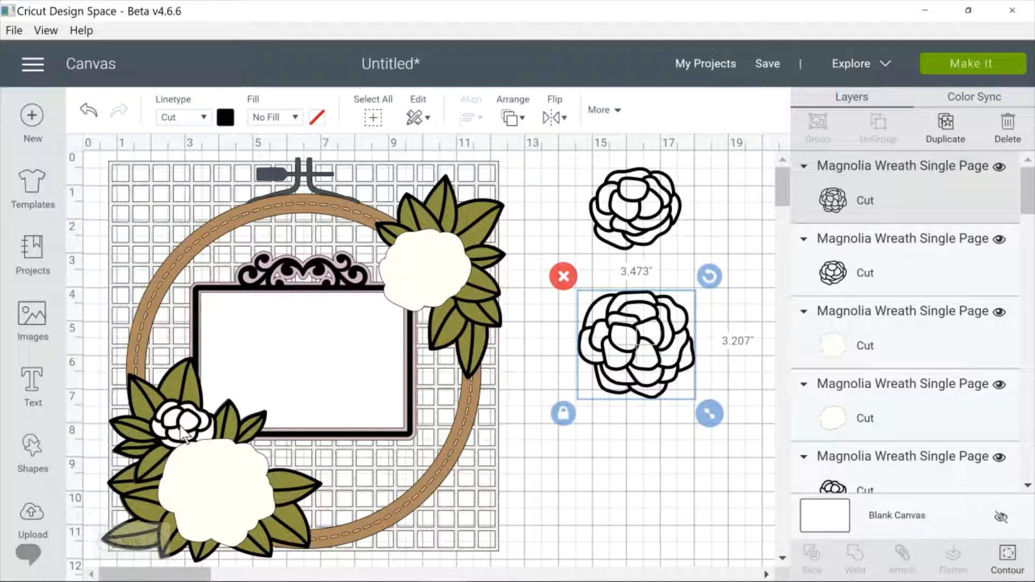
{"action": "left_click_drag", "start_coordinate": [183, 434], "coordinate": [580, 419]}
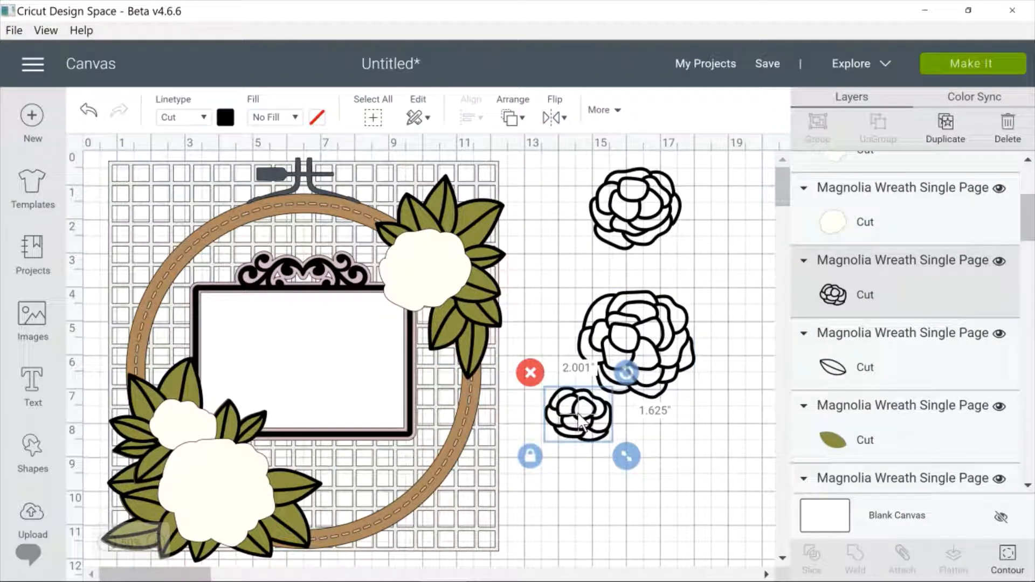
{"action": "left_click_drag", "start_coordinate": [631, 229], "coordinate": [535, 366]}
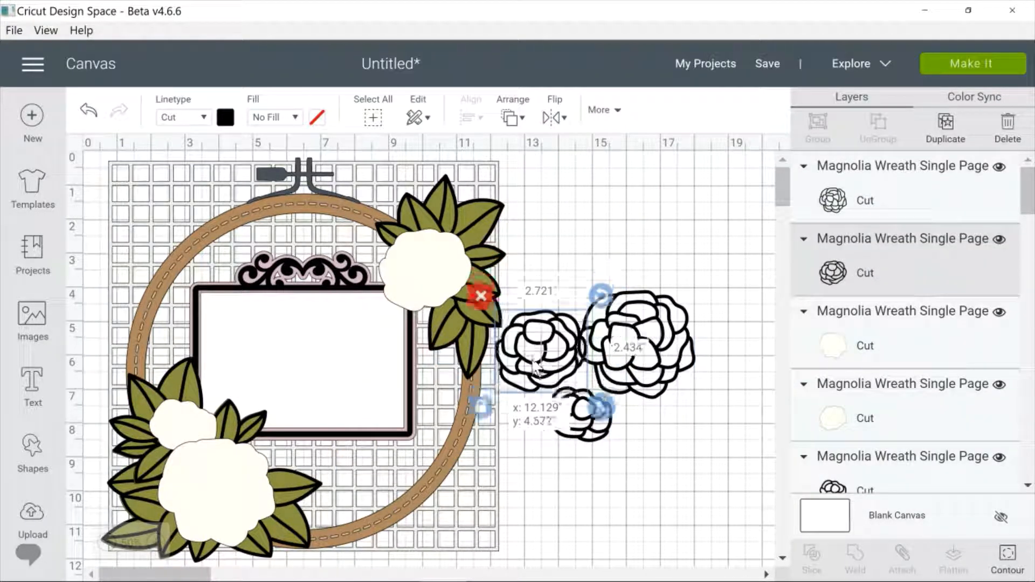
Step: Move the large, medium and small cream flower bases off the wreath to the space above the flower outlines
{"action": "left_click", "coordinate": [219, 513]}
{"action": "left_click_drag", "start_coordinate": [399, 401], "coordinate": [612, 254]}
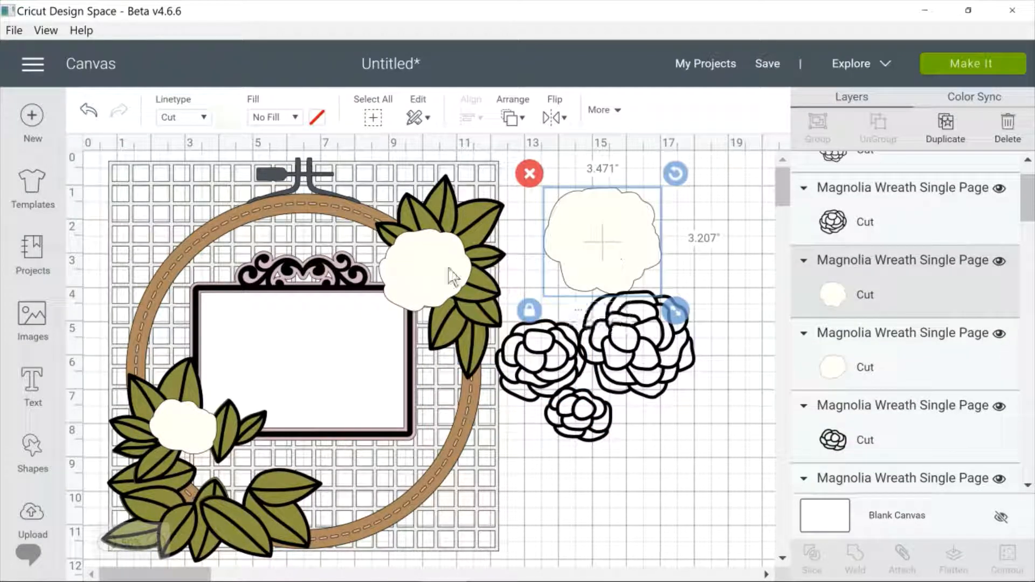
{"action": "left_click_drag", "start_coordinate": [450, 273], "coordinate": [653, 284]}
{"action": "left_click_drag", "start_coordinate": [181, 432], "coordinate": [669, 248]}
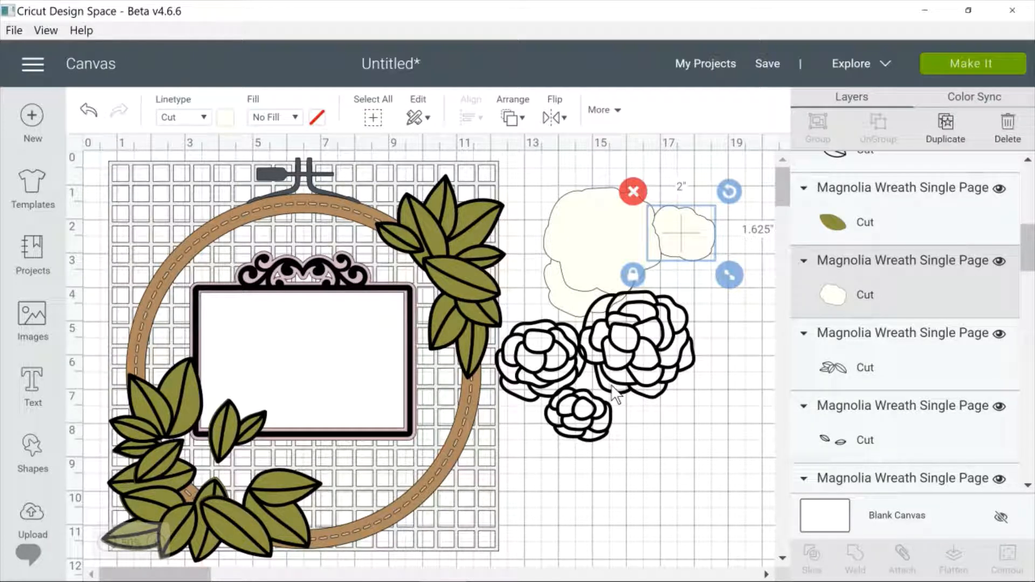
Step: Delete the small and large cream flower bases, and shift the medium base clear of the flower outlines
{"action": "left_click", "coordinate": [634, 191]}
{"action": "left_click", "coordinate": [597, 212]}
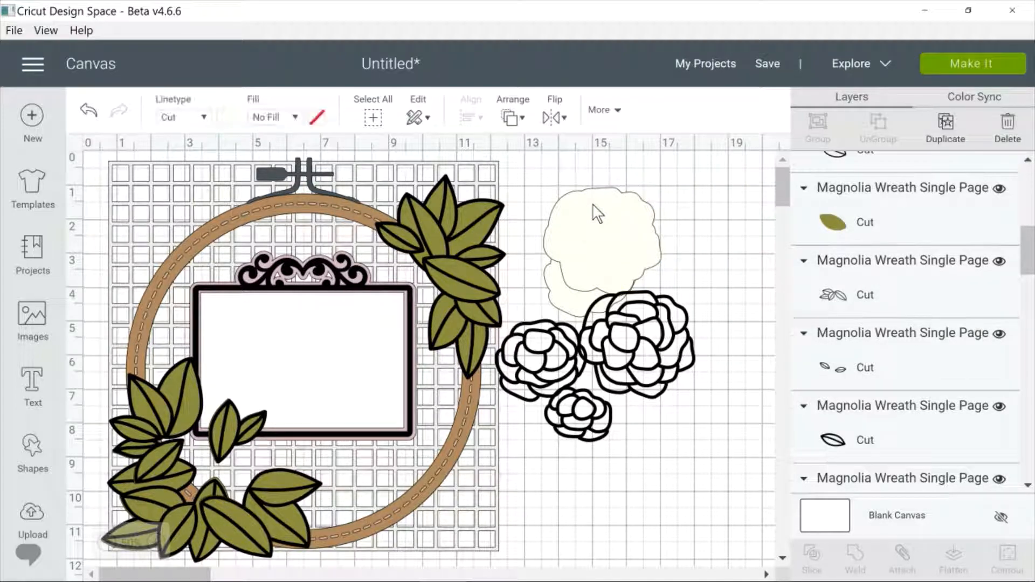
{"action": "left_click", "coordinate": [531, 175]}
{"action": "left_click_drag", "start_coordinate": [588, 263], "coordinate": [574, 229]}
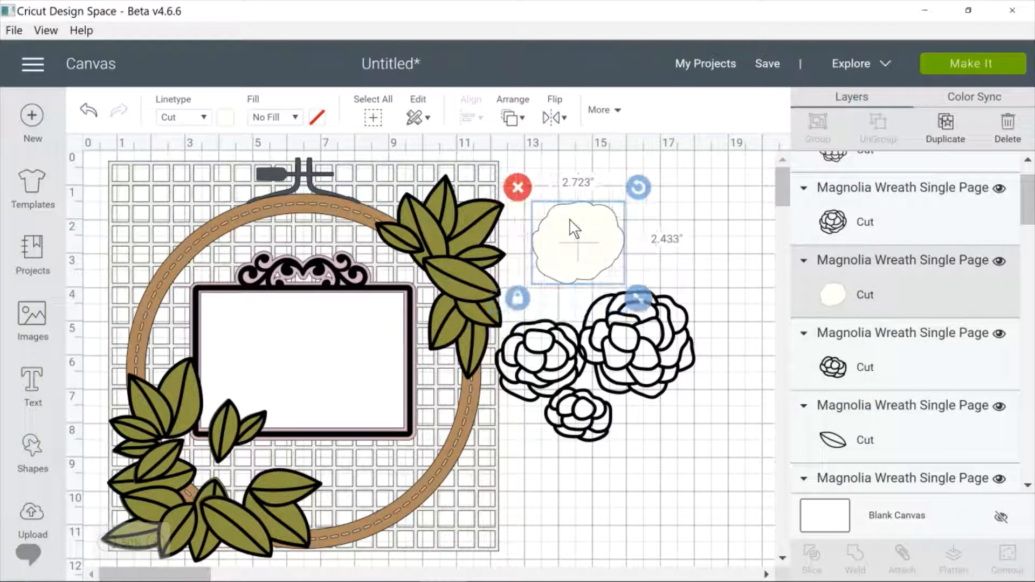
Step: Delete the remaining cream flower base and the three black flower outlines beside the wreath
{"action": "left_click", "coordinate": [519, 186]}
{"action": "left_click", "coordinate": [613, 318]}
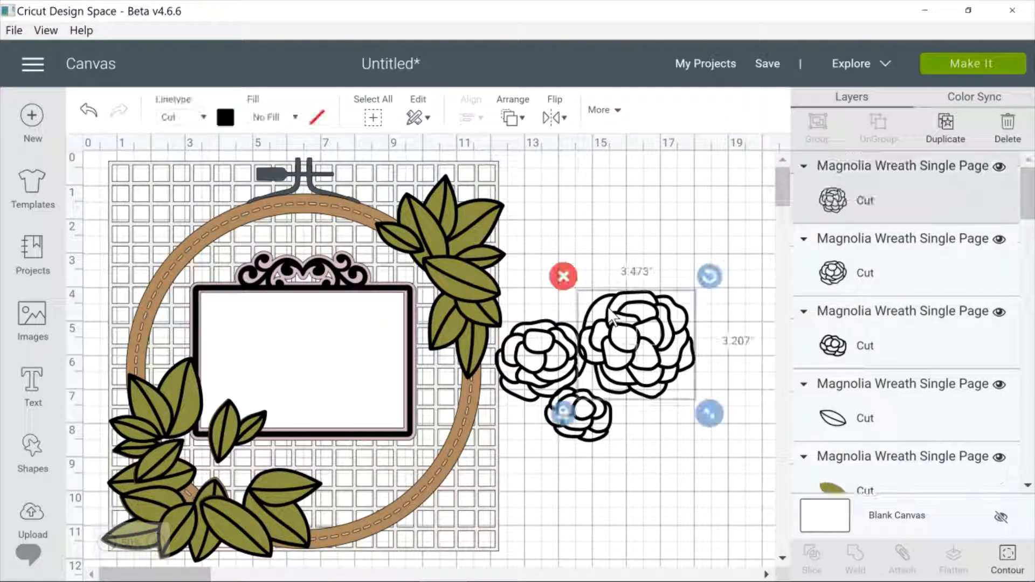
{"action": "left_click", "coordinate": [563, 276]}
{"action": "left_click", "coordinate": [547, 342]}
{"action": "left_click", "coordinate": [481, 305]}
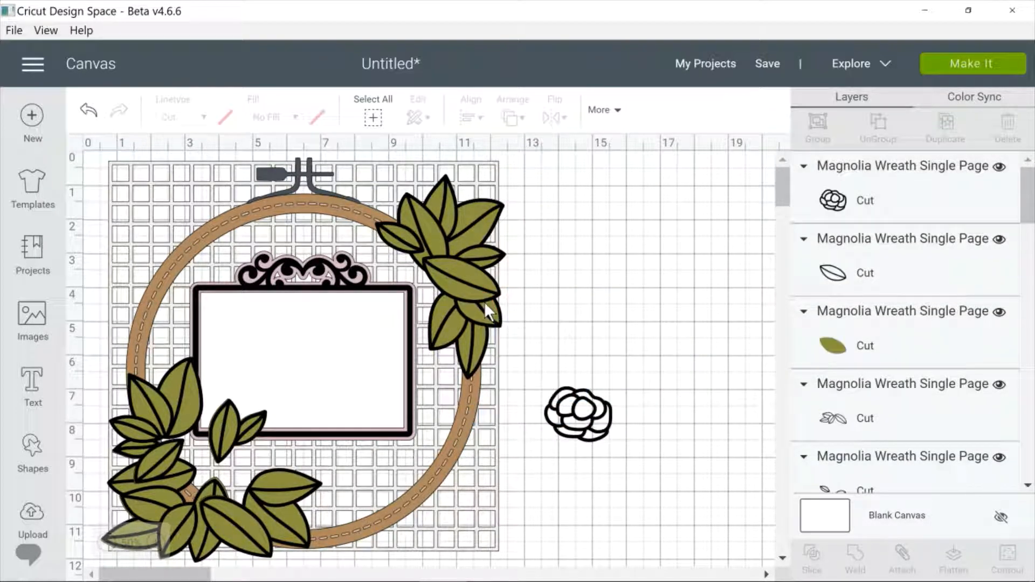
{"action": "left_click", "coordinate": [596, 446]}
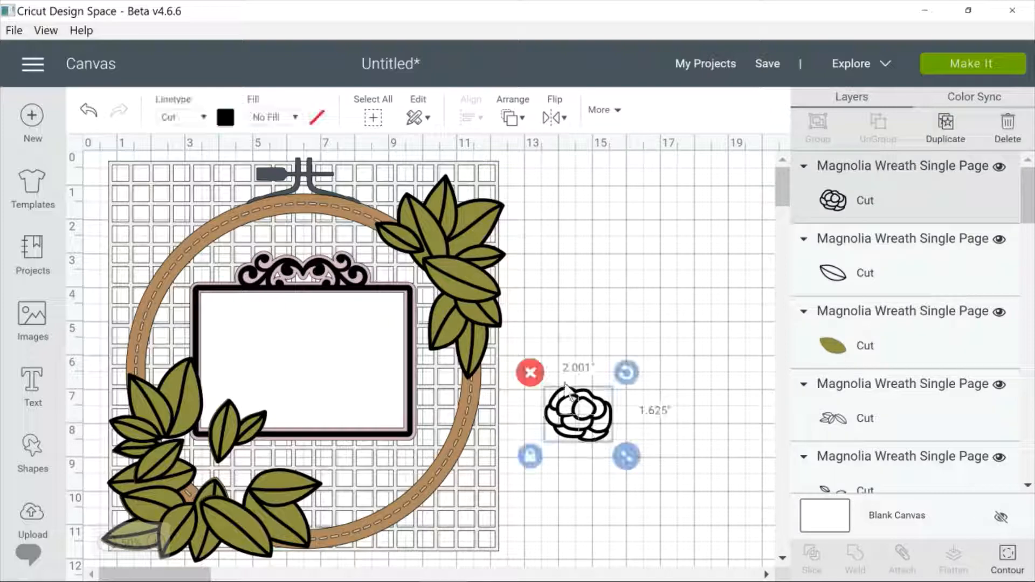
{"action": "left_click", "coordinate": [531, 371]}
Step: Move the wreath's upper-right black leaf outlines, except the tall single leaf's, onto the empty canvas and spread them apart
{"action": "left_click_drag", "start_coordinate": [469, 305], "coordinate": [619, 292]}
{"action": "left_click_drag", "start_coordinate": [493, 317], "coordinate": [715, 345]}
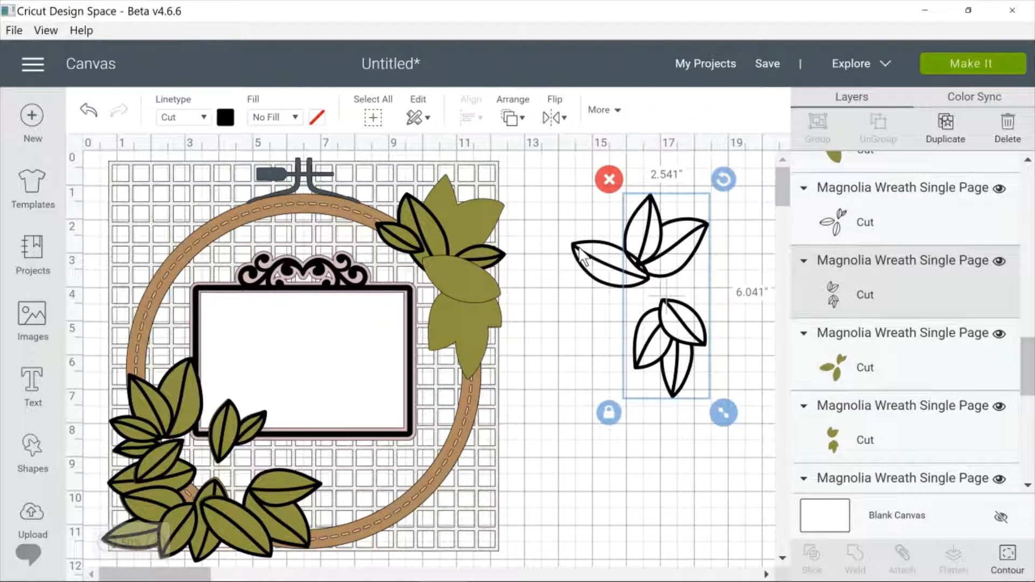
{"action": "left_click_drag", "start_coordinate": [582, 258], "coordinate": [538, 253]}
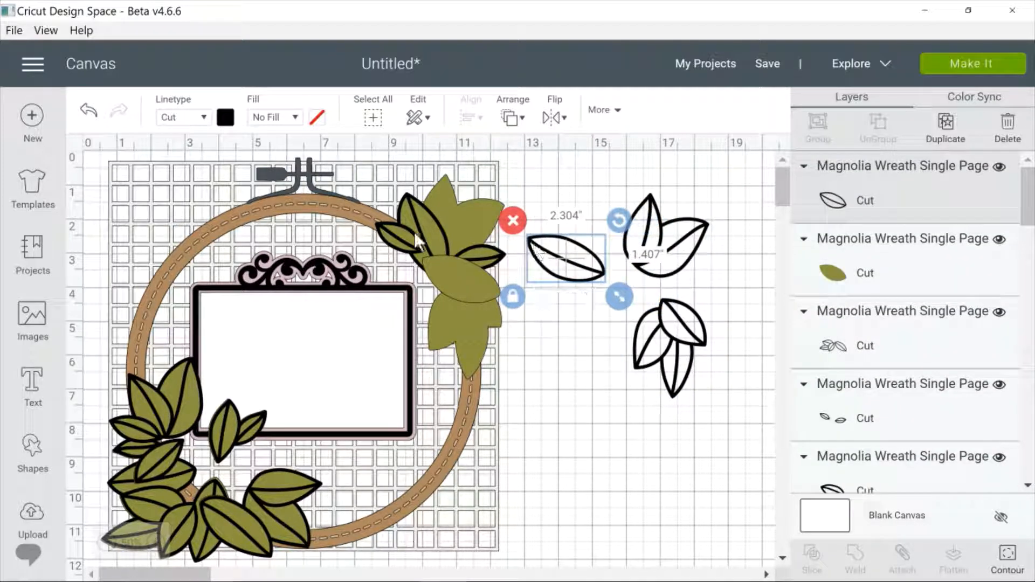
{"action": "left_click_drag", "start_coordinate": [403, 226], "coordinate": [547, 362]}
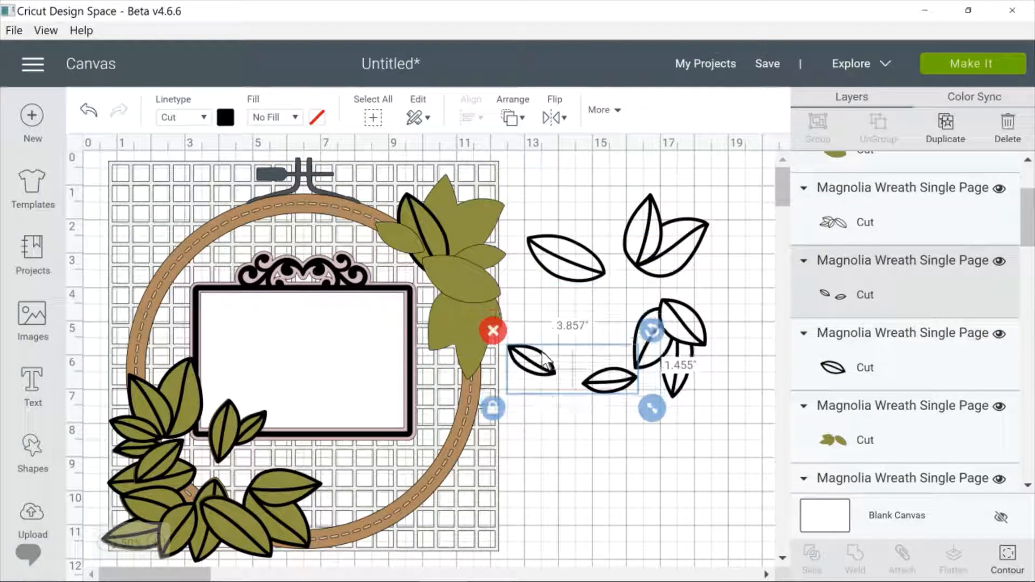
Step: Move the upper-right green leaf bases and the remaining tall leaf off the wreath, placing the large clusters under their outlines
{"action": "left_click_drag", "start_coordinate": [439, 237], "coordinate": [628, 476]}
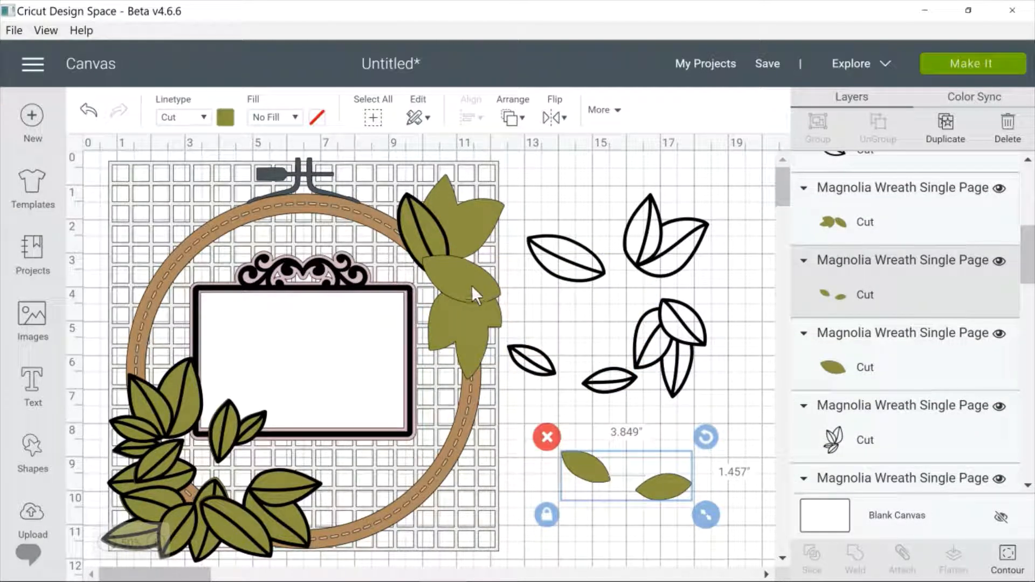
{"action": "left_click_drag", "start_coordinate": [472, 286], "coordinate": [563, 308]}
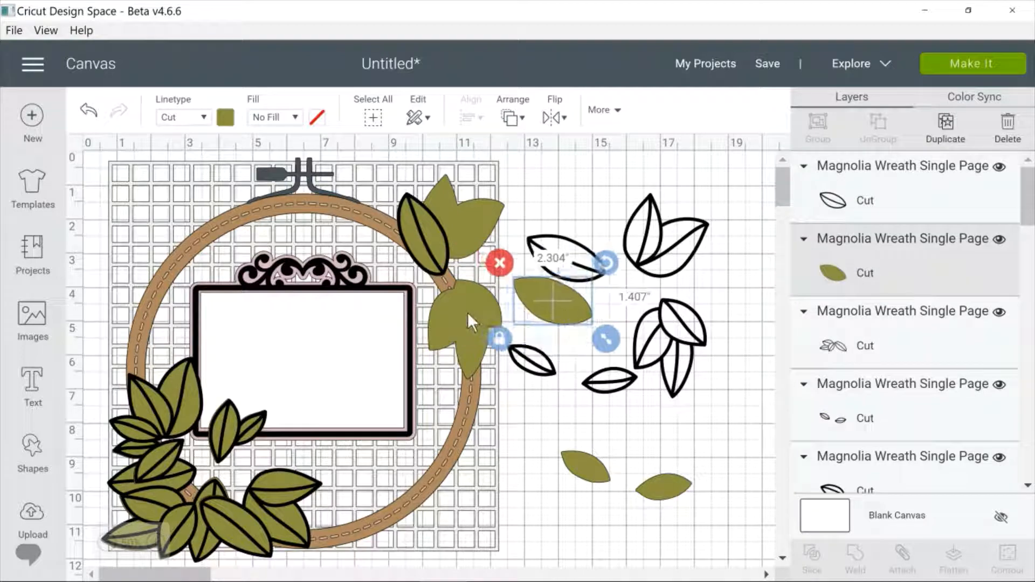
{"action": "left_click_drag", "start_coordinate": [468, 312], "coordinate": [670, 328]}
{"action": "left_click_drag", "start_coordinate": [410, 225], "coordinate": [567, 181]}
Step: Select the first black leaf outline layer to identify it on the canvas, and clear the selection
{"action": "scroll", "coordinate": [1019, 329], "scroll_direction": "up", "scroll_amount": 5}
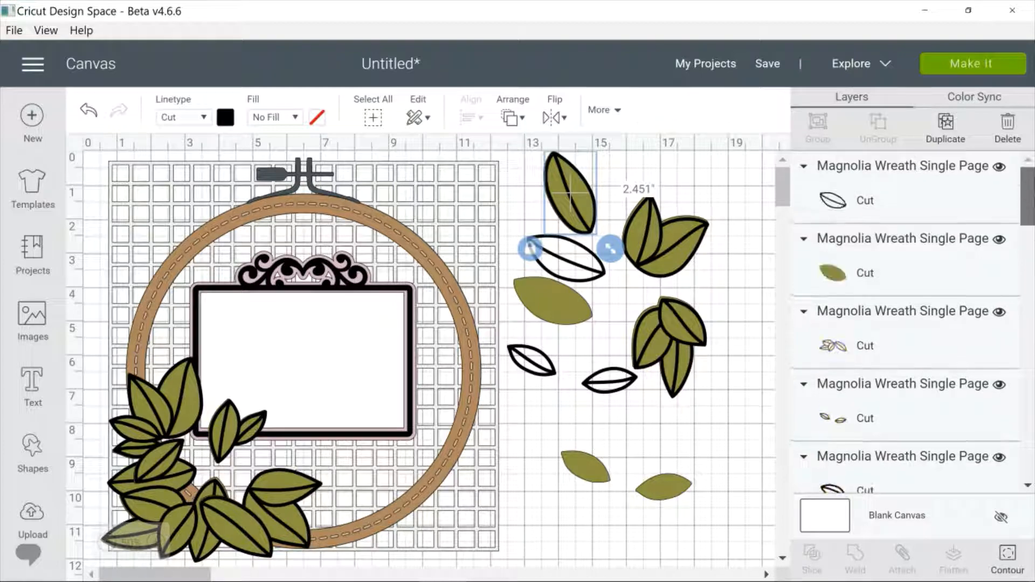
{"action": "left_click", "coordinate": [958, 258]}
{"action": "left_click", "coordinate": [936, 209]}
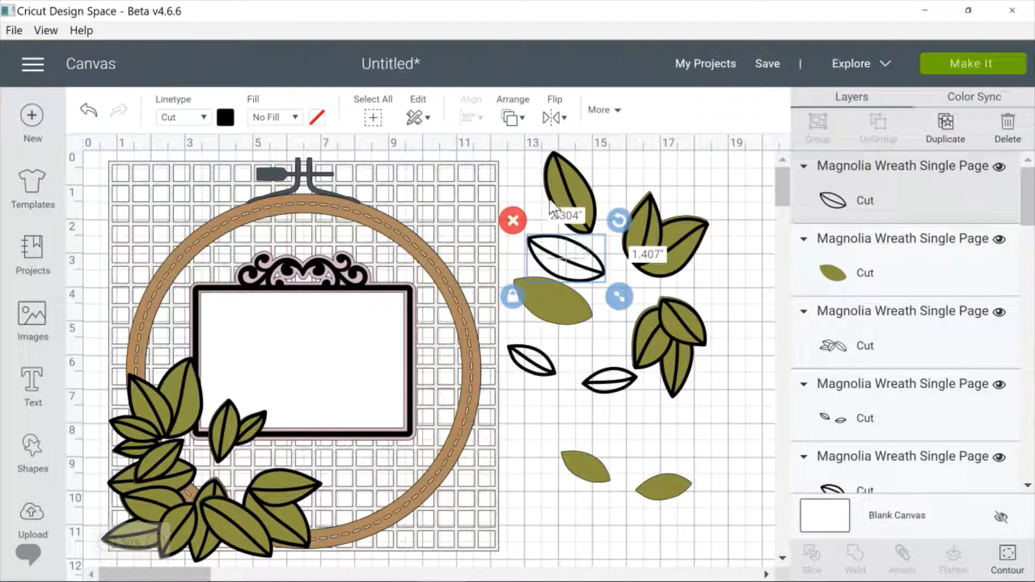
{"action": "left_click", "coordinate": [523, 189]}
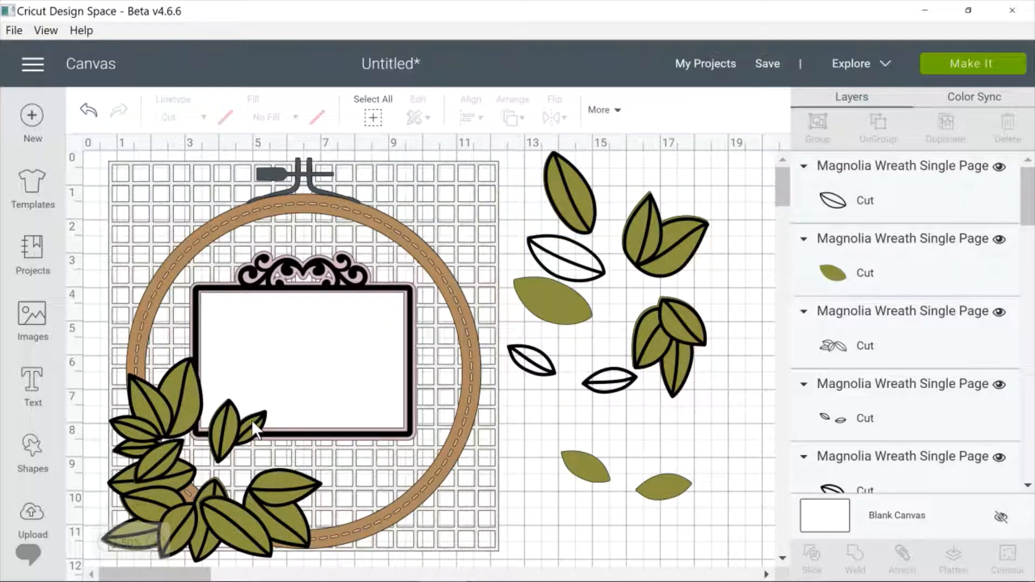
Step: Move all the lower-left leaf outlines and green leaf bases off the wreath into the pile of leaves beside it
{"action": "left_click_drag", "start_coordinate": [225, 422], "coordinate": [619, 278]}
{"action": "left_click_drag", "start_coordinate": [152, 423], "coordinate": [580, 310]}
{"action": "left_click_drag", "start_coordinate": [143, 447], "coordinate": [581, 331]}
{"action": "left_click_drag", "start_coordinate": [176, 432], "coordinate": [636, 324]}
{"action": "left_click_drag", "start_coordinate": [230, 430], "coordinate": [688, 334]}
{"action": "left_click_drag", "start_coordinate": [271, 484], "coordinate": [607, 310]}
{"action": "left_click_drag", "start_coordinate": [313, 493], "coordinate": [596, 387]}
{"action": "left_click_drag", "start_coordinate": [219, 509], "coordinate": [619, 402]}
{"action": "left_click_drag", "start_coordinate": [266, 483], "coordinate": [650, 364]}
{"action": "left_click", "coordinate": [144, 425]}
{"action": "left_click_drag", "start_coordinate": [143, 425], "coordinate": [603, 325]}
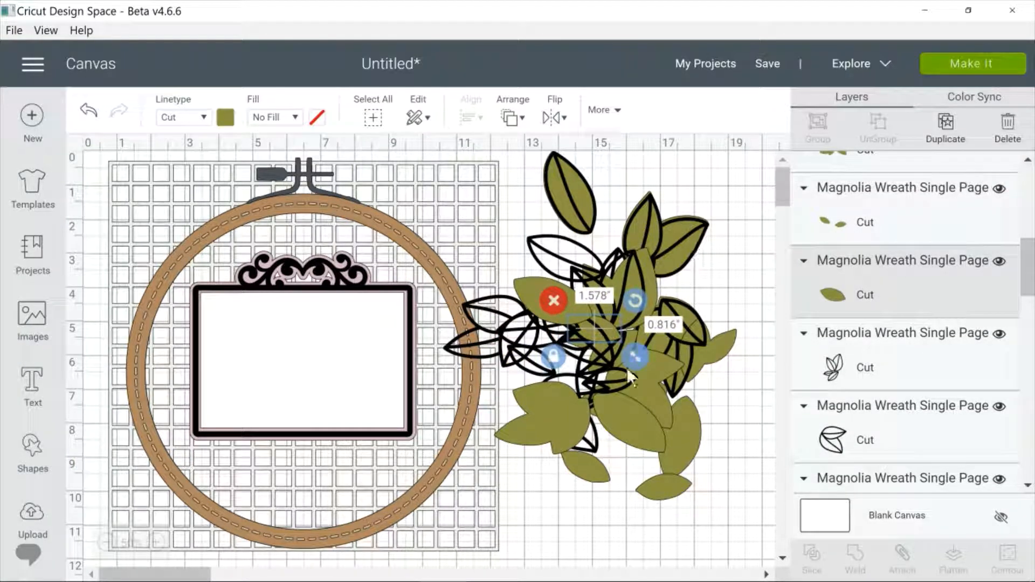
Step: Pull the wide black leaf outline cluster off the hoop's edge into the pile and delete it
{"action": "left_click", "coordinate": [495, 315]}
{"action": "left_click_drag", "start_coordinate": [495, 315], "coordinate": [612, 270]}
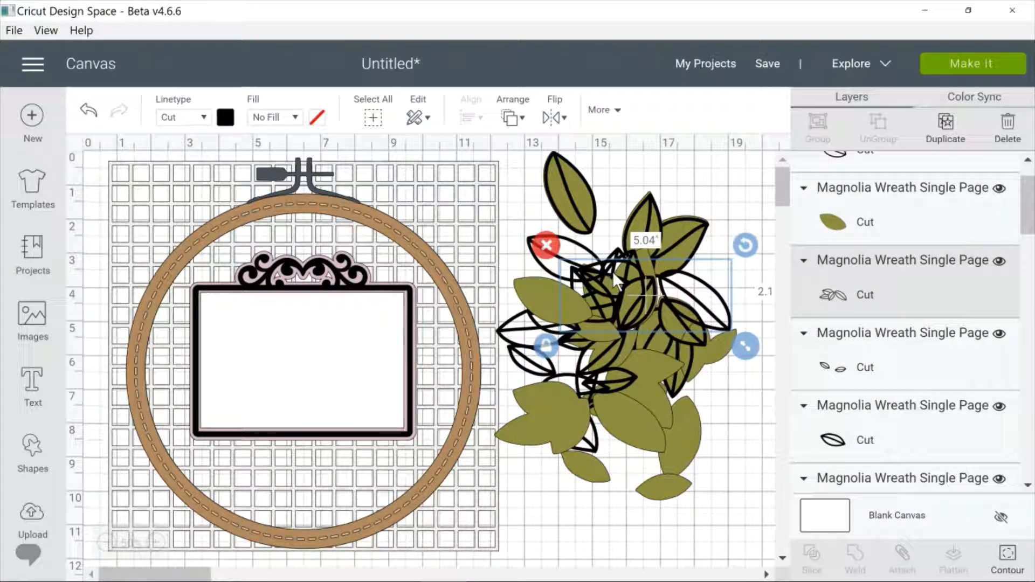
{"action": "left_click", "coordinate": [546, 245]}
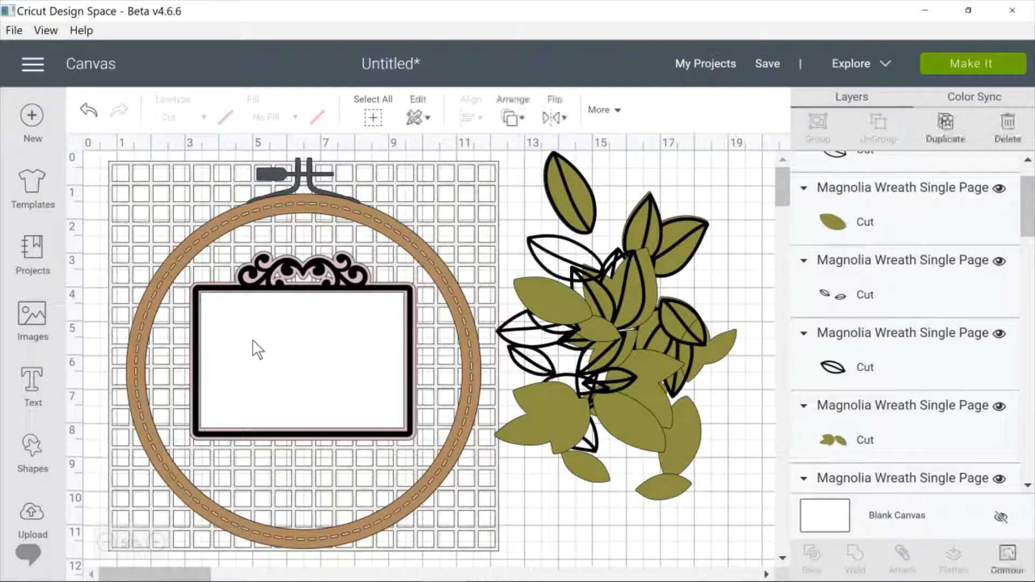
Step: Pull apart and delete the ornate black frame, the white panel and the pink mat inside the hoop
{"action": "mouse_move", "coordinate": [253, 339]}
{"action": "left_mouse_down"}
{"action": "mouse_move", "coordinate": [264, 350]}
{"action": "mouse_move", "coordinate": [254, 312]}
{"action": "mouse_move", "coordinate": [280, 302]}
{"action": "mouse_move", "coordinate": [248, 331]}
{"action": "mouse_move", "coordinate": [258, 351]}
{"action": "mouse_move", "coordinate": [274, 341]}
{"action": "mouse_move", "coordinate": [273, 312]}
{"action": "mouse_move", "coordinate": [257, 300]}
{"action": "mouse_move", "coordinate": [254, 351]}
{"action": "left_mouse_up"}
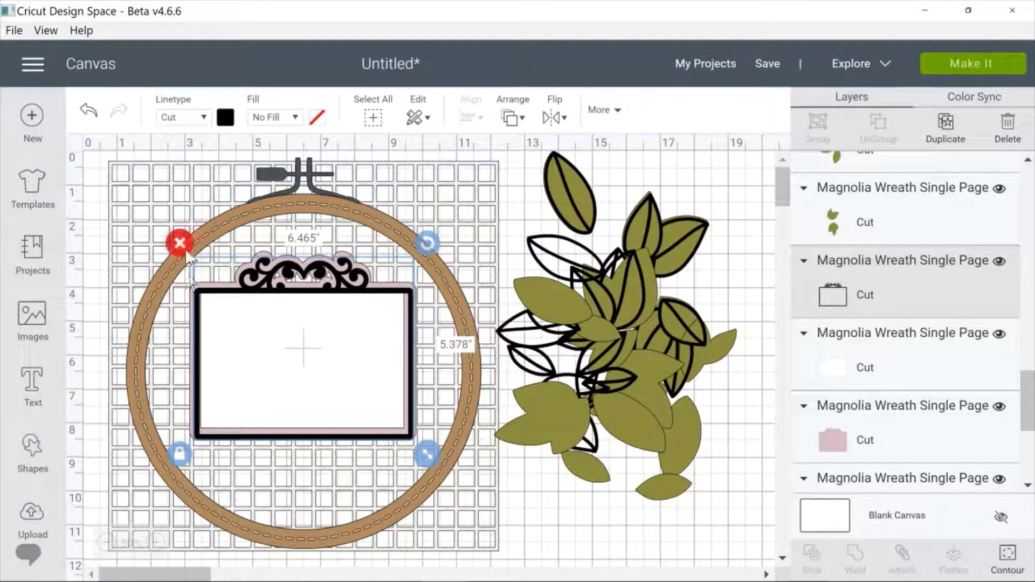
{"action": "key", "text": "Delete"}
{"action": "left_click_drag", "start_coordinate": [258, 283], "coordinate": [372, 227]}
{"action": "left_click_drag", "start_coordinate": [279, 337], "coordinate": [162, 335]}
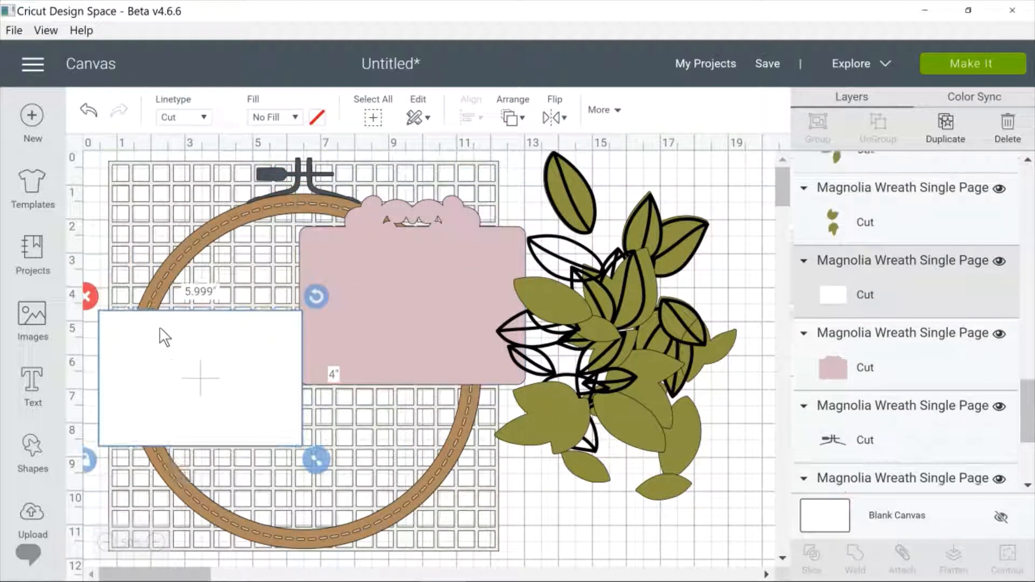
{"action": "key", "text": "Delete"}
{"action": "left_click_drag", "start_coordinate": [299, 323], "coordinate": [215, 377]}
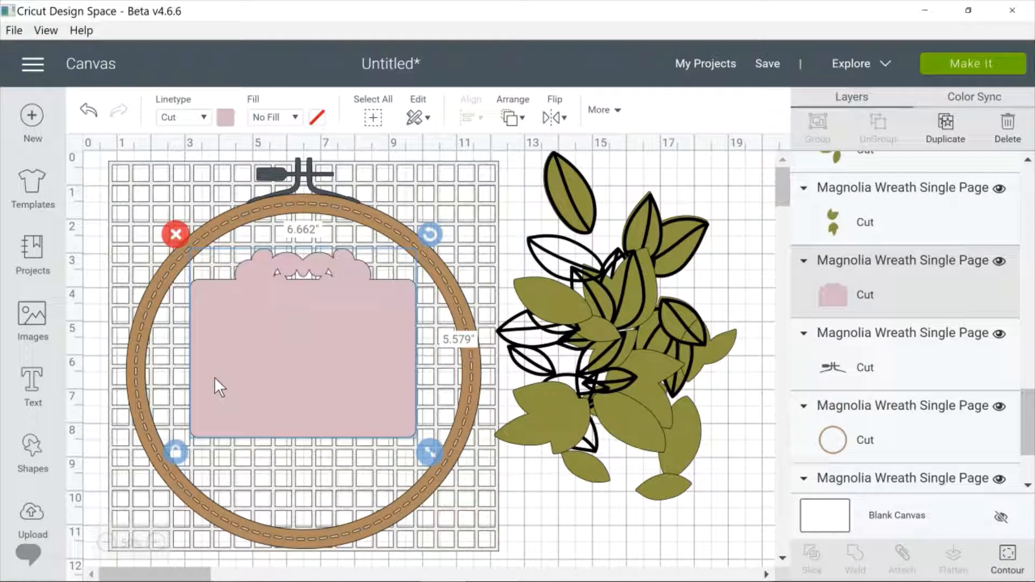
{"action": "left_click", "coordinate": [177, 234]}
Step: Nudge the stitched brown ring up and to the left to uncover the tan hoop beneath it
{"action": "left_click", "coordinate": [187, 247]}
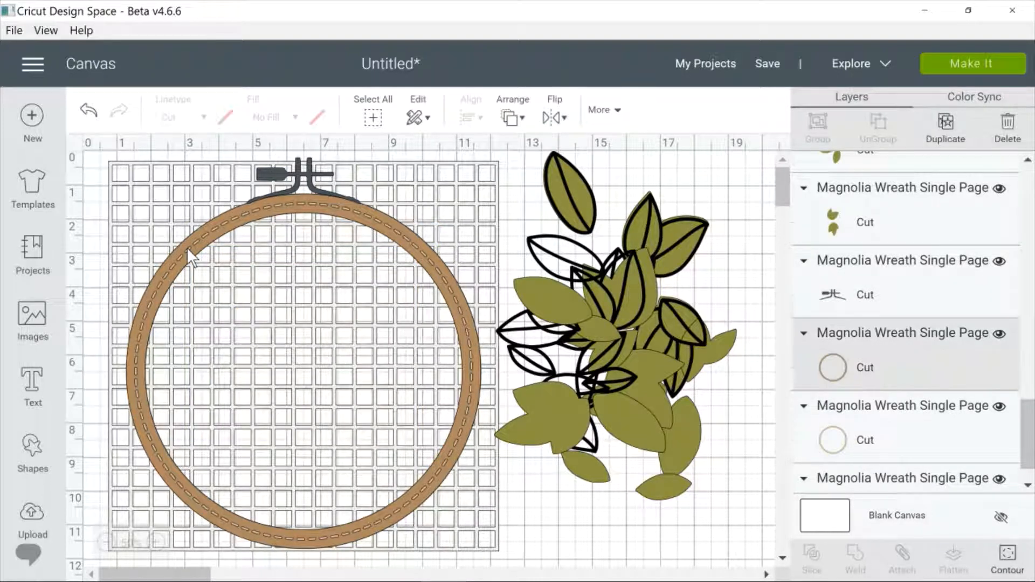
{"action": "left_click_drag", "start_coordinate": [208, 270], "coordinate": [184, 248]}
{"action": "left_click_drag", "start_coordinate": [183, 247], "coordinate": [183, 241]}
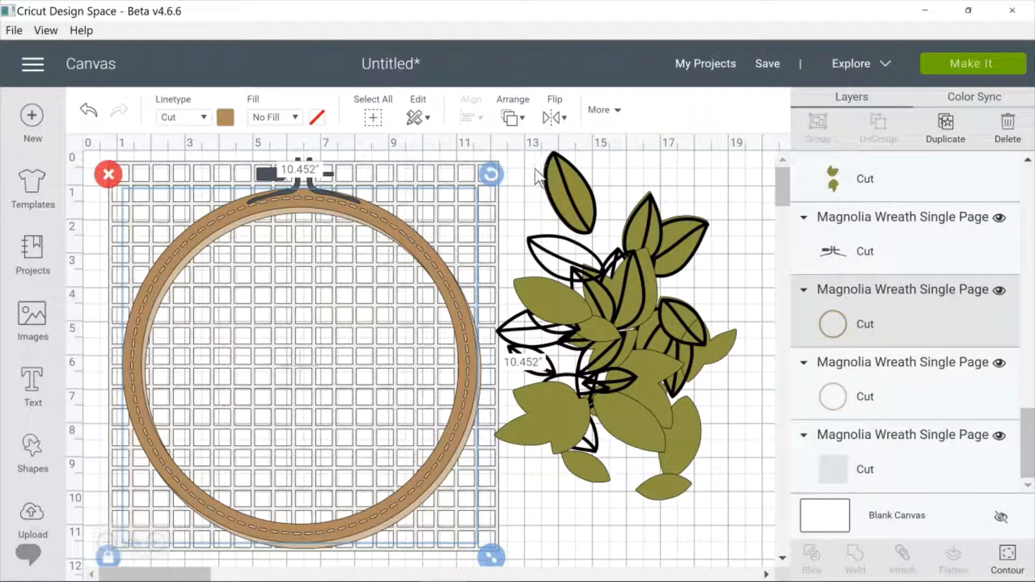
Step: Select the whole pile of leaf pieces beside the hoop and delete it
{"action": "left_click_drag", "start_coordinate": [530, 164], "coordinate": [683, 462]}
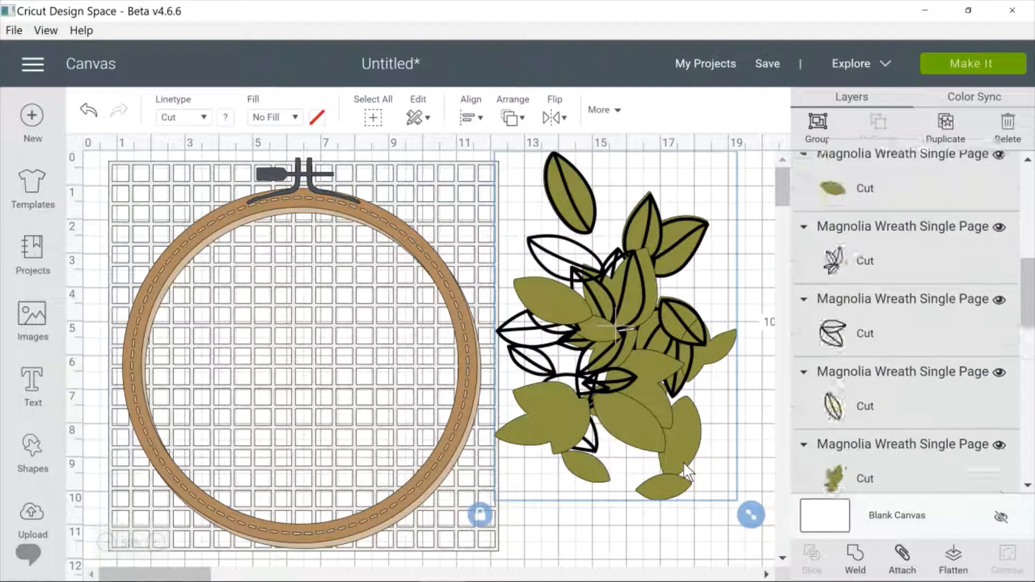
{"action": "key", "text": "Delete"}
Step: Move the stitched brown ring onto the empty canvas and shrink it to about 6.035 inches wide
{"action": "left_click_drag", "start_coordinate": [407, 245], "coordinate": [700, 233]}
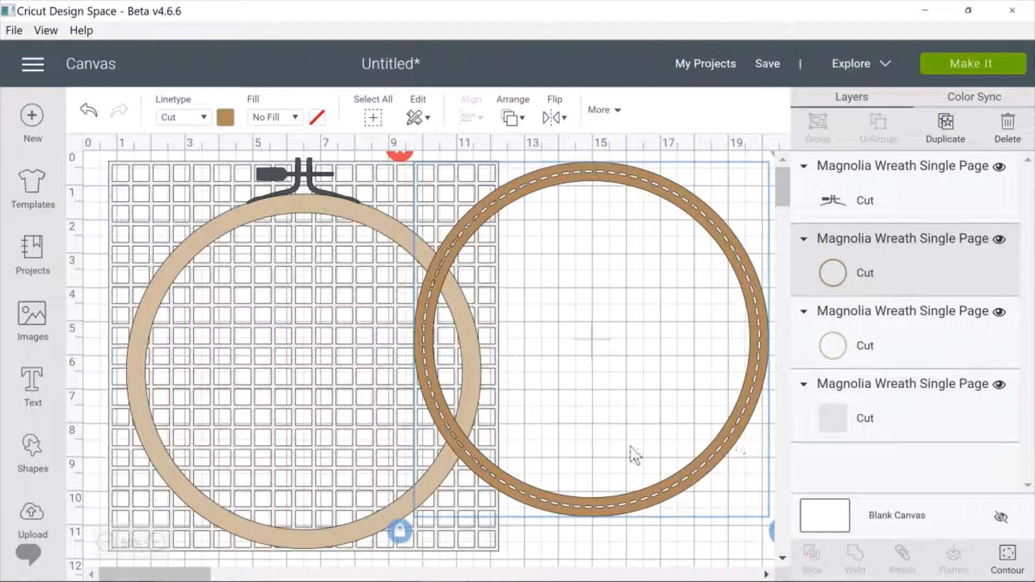
{"action": "left_click_drag", "start_coordinate": [632, 499], "coordinate": [607, 507]}
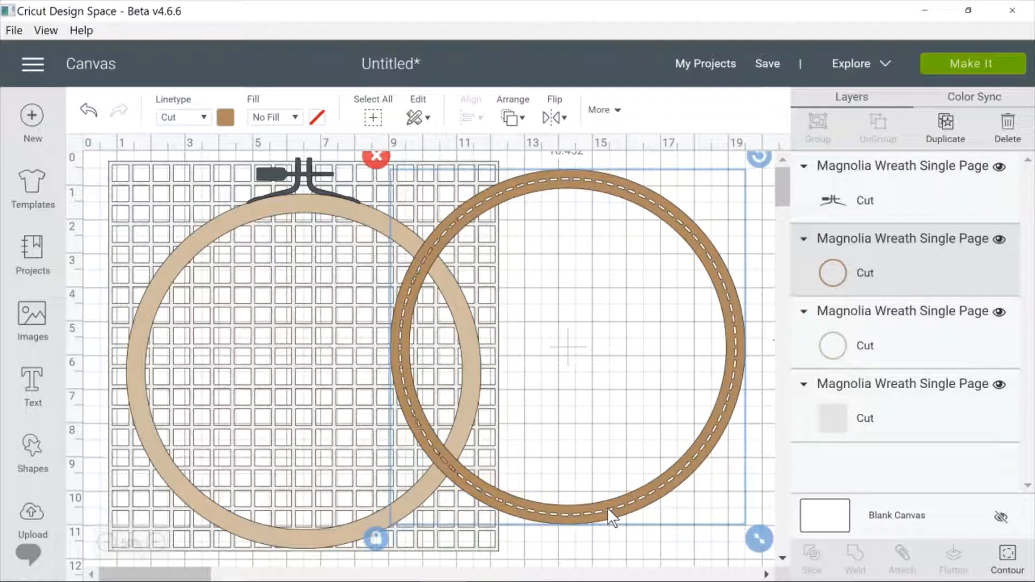
{"action": "left_click_drag", "start_coordinate": [756, 538], "coordinate": [596, 377]}
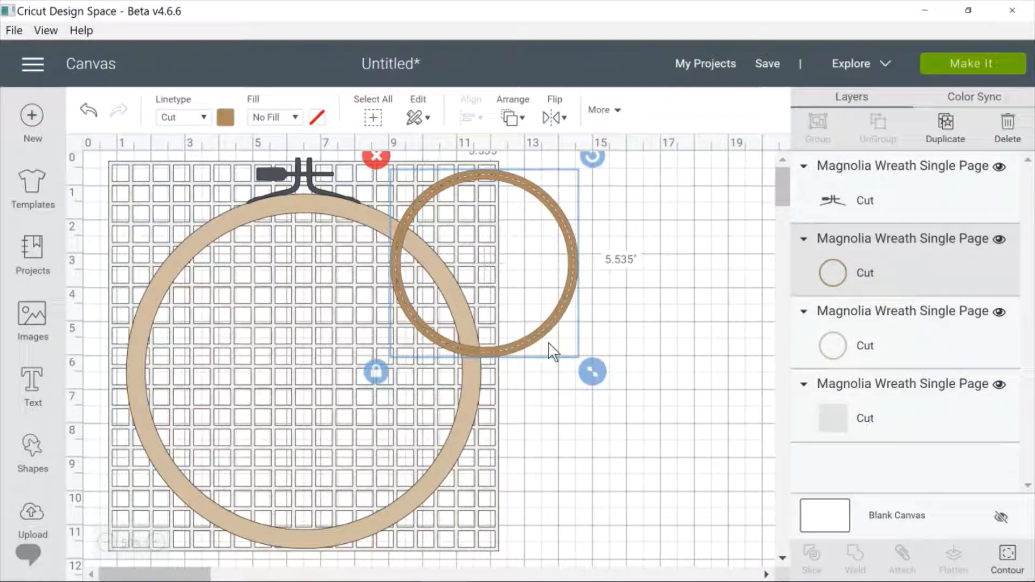
{"action": "left_click_drag", "start_coordinate": [550, 351], "coordinate": [671, 423]}
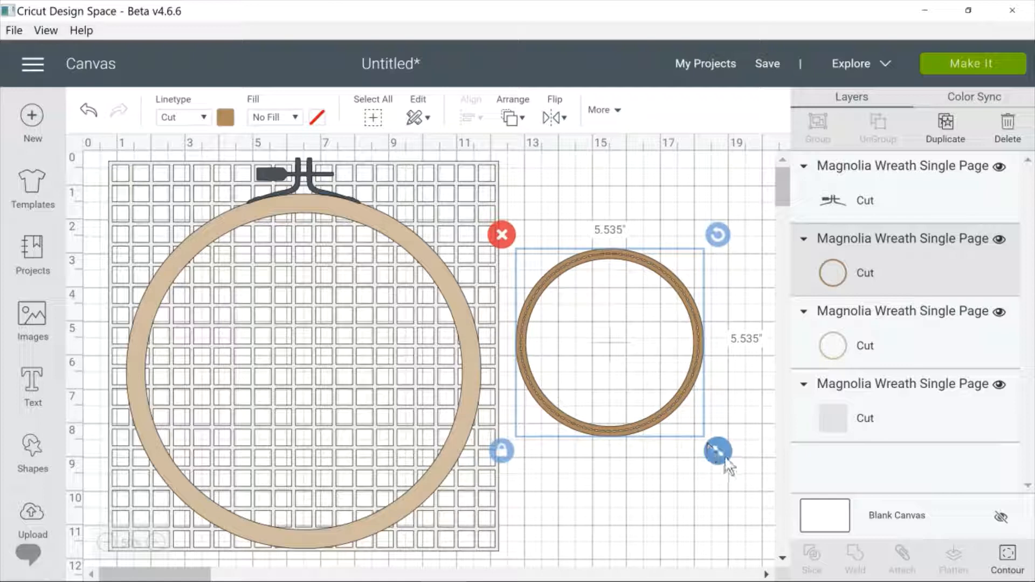
{"action": "left_click_drag", "start_coordinate": [718, 452], "coordinate": [735, 467]}
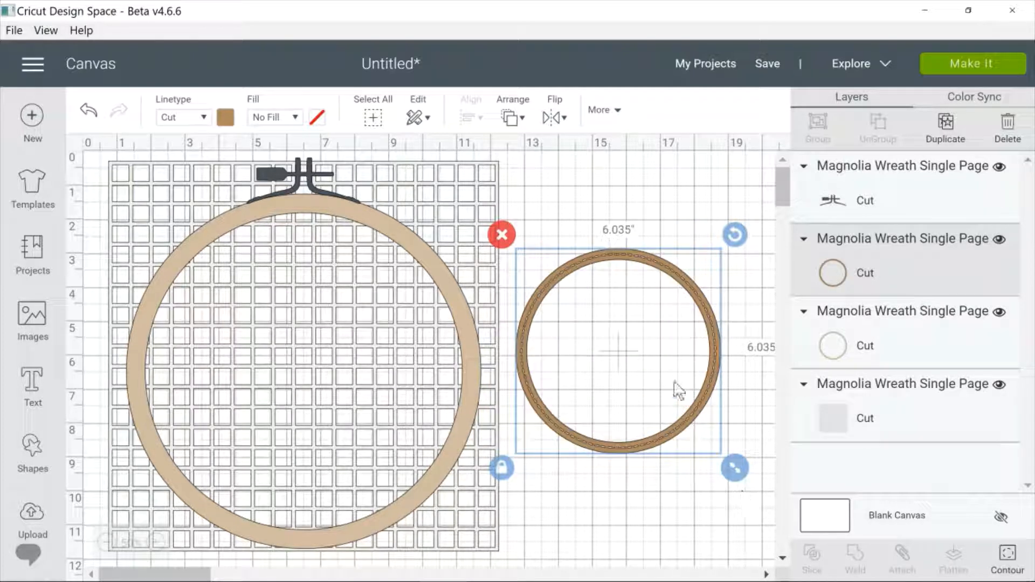
Step: Delete the stitched brown ring, then move the plain tan hoop off the grid background and delete it
{"action": "left_click", "coordinate": [502, 235]}
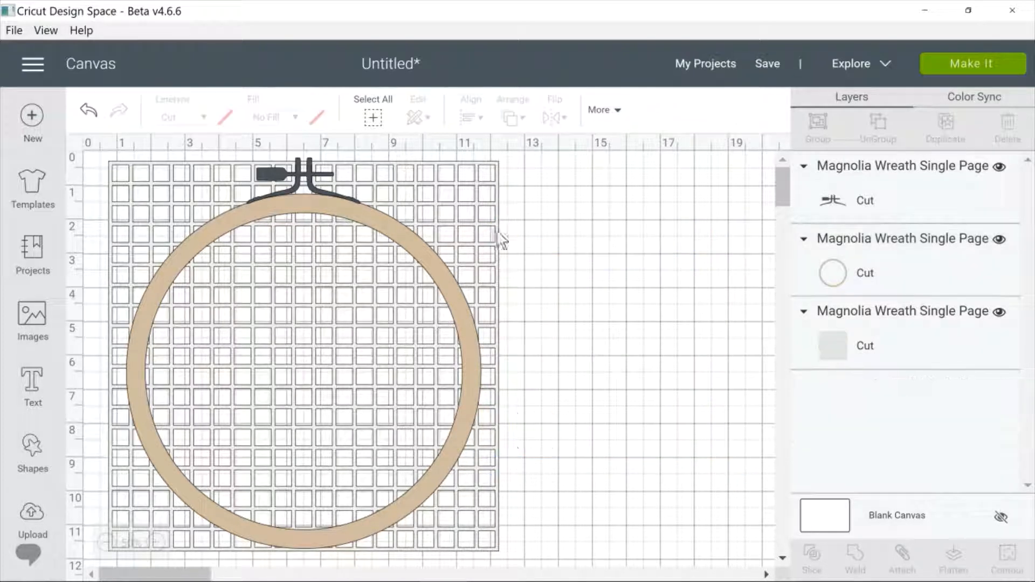
{"action": "left_click_drag", "start_coordinate": [361, 209], "coordinate": [635, 192]}
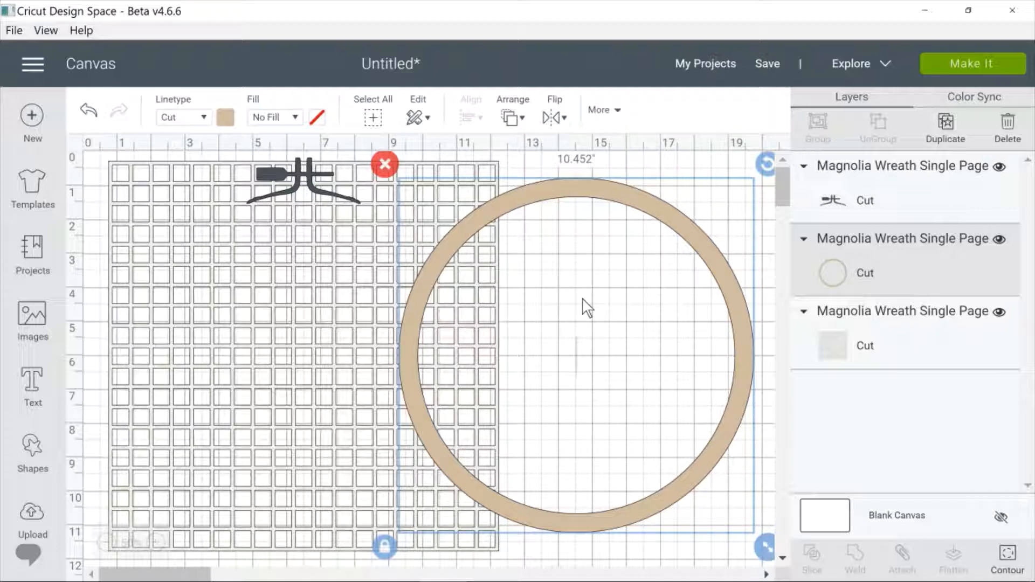
{"action": "left_click", "coordinate": [384, 165]}
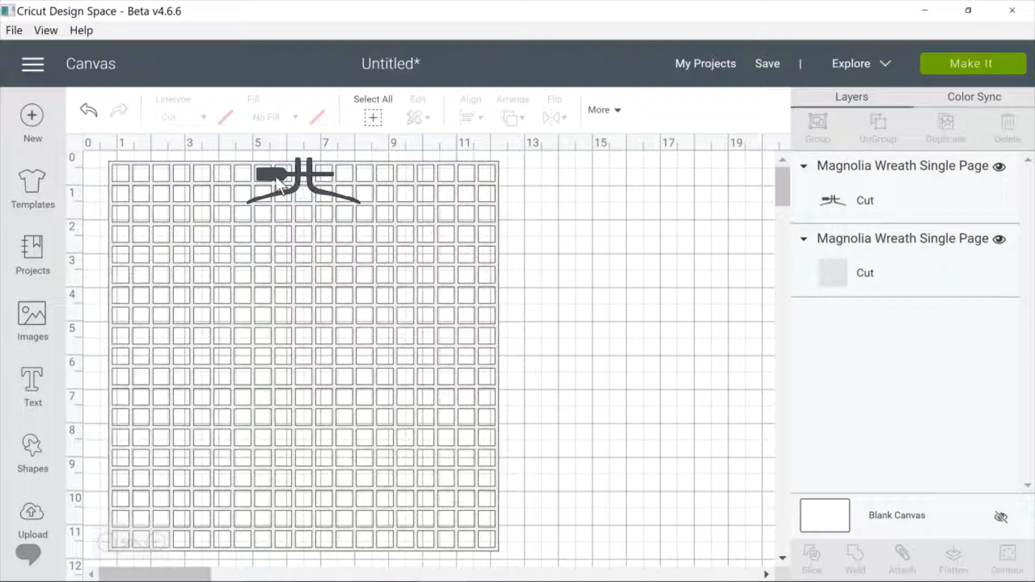
Step: Move the dark hoop clasp off the grid background and delete it, then shift the grid sideways
{"action": "left_click_drag", "start_coordinate": [320, 196], "coordinate": [568, 243]}
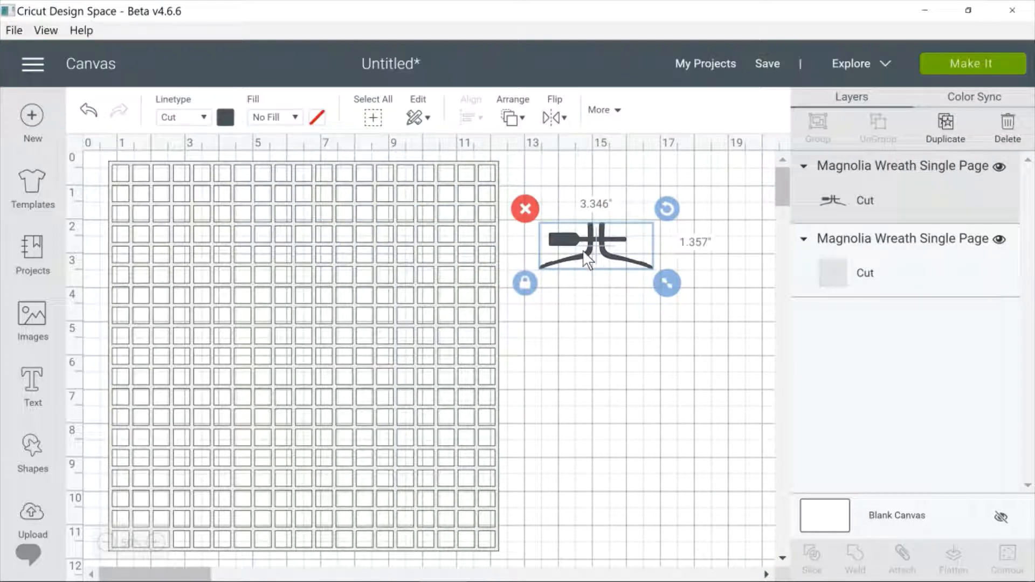
{"action": "left_click", "coordinate": [524, 207]}
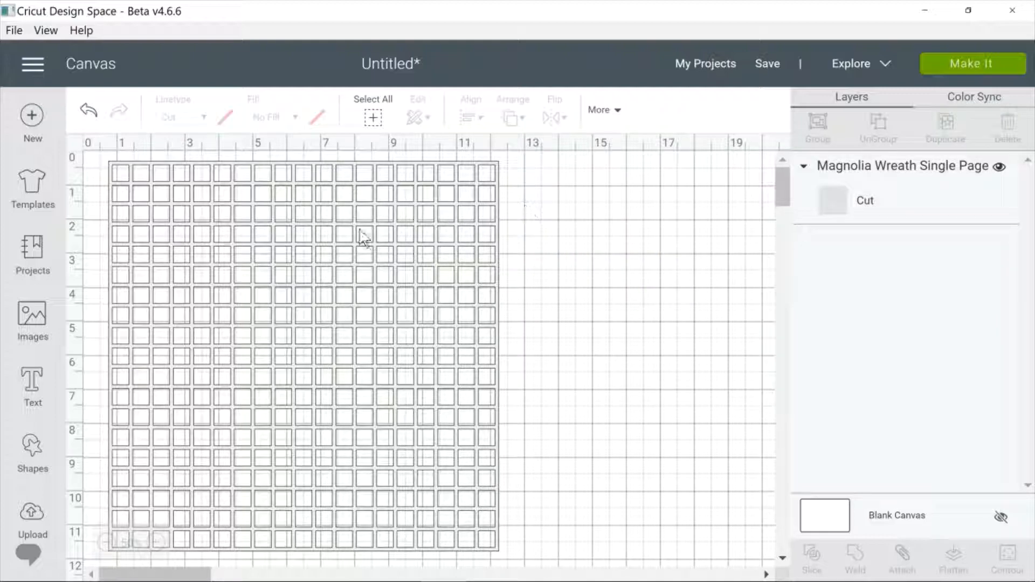
{"action": "left_click_drag", "start_coordinate": [332, 222], "coordinate": [470, 222]}
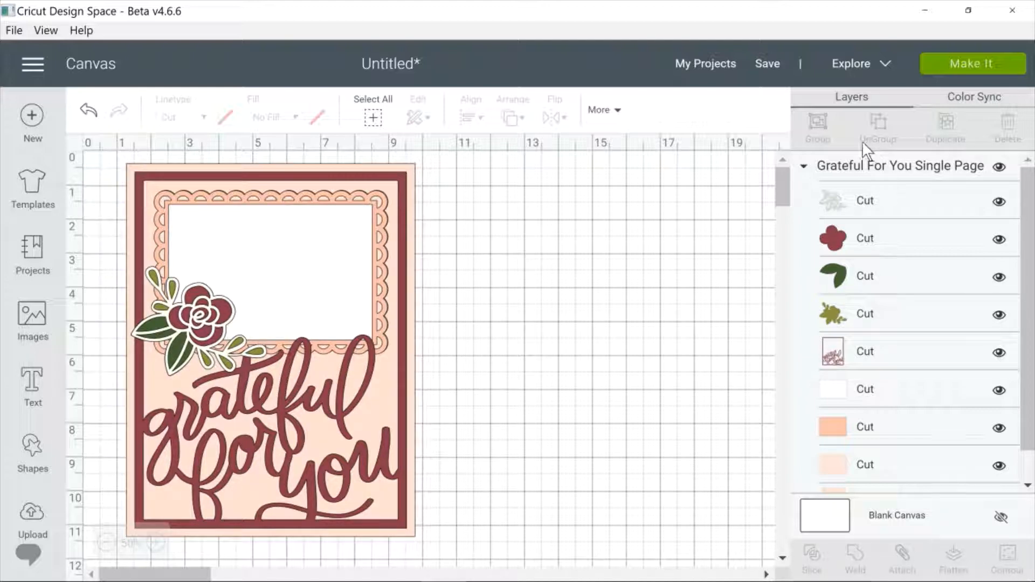
Step: Ungroup the Grateful For You design and move its burgundy lettered frame onto the empty canvas beside the page
{"action": "left_click", "coordinate": [410, 265]}
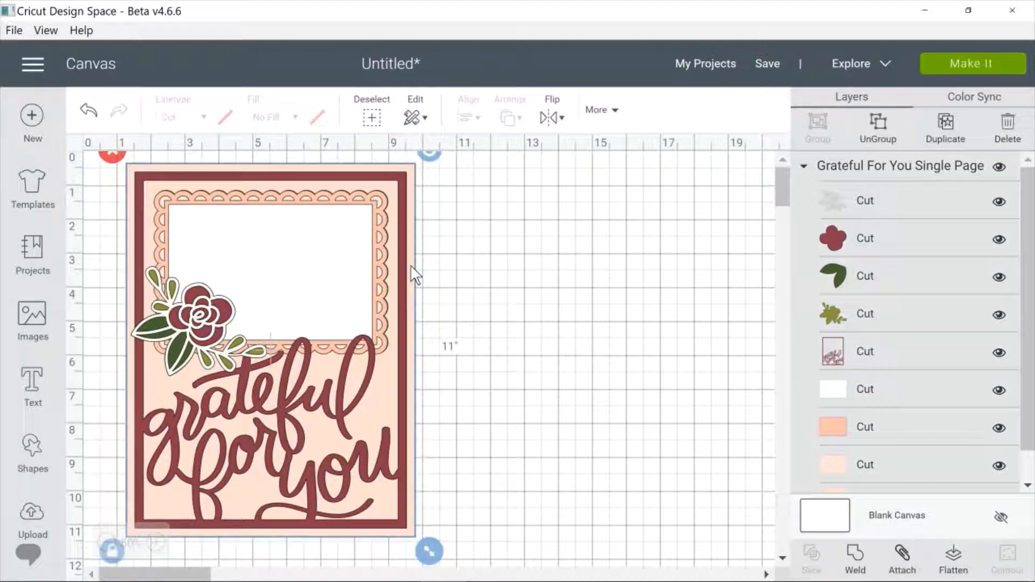
{"action": "left_click", "coordinate": [879, 130]}
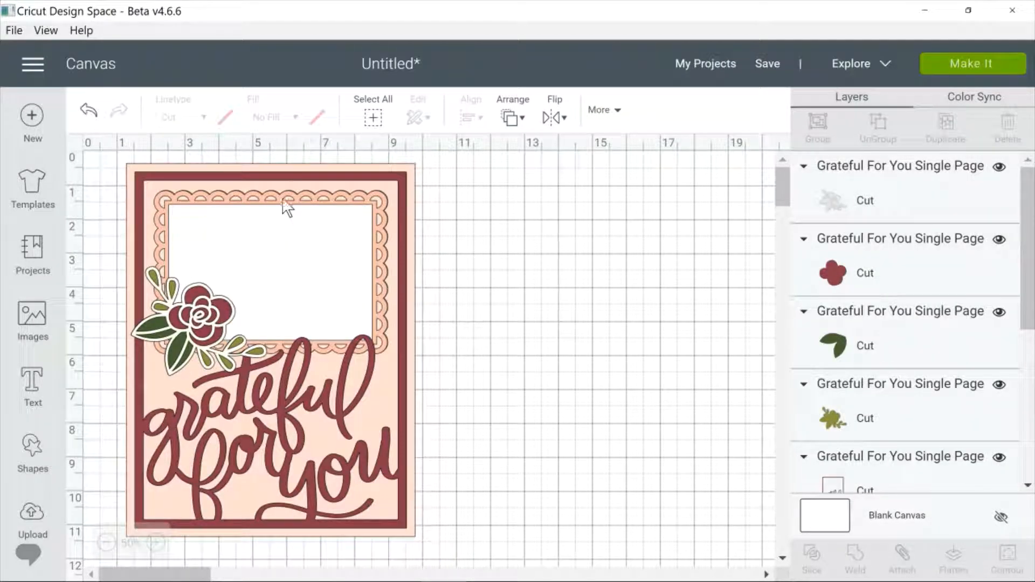
{"action": "left_click_drag", "start_coordinate": [287, 208], "coordinate": [608, 211]}
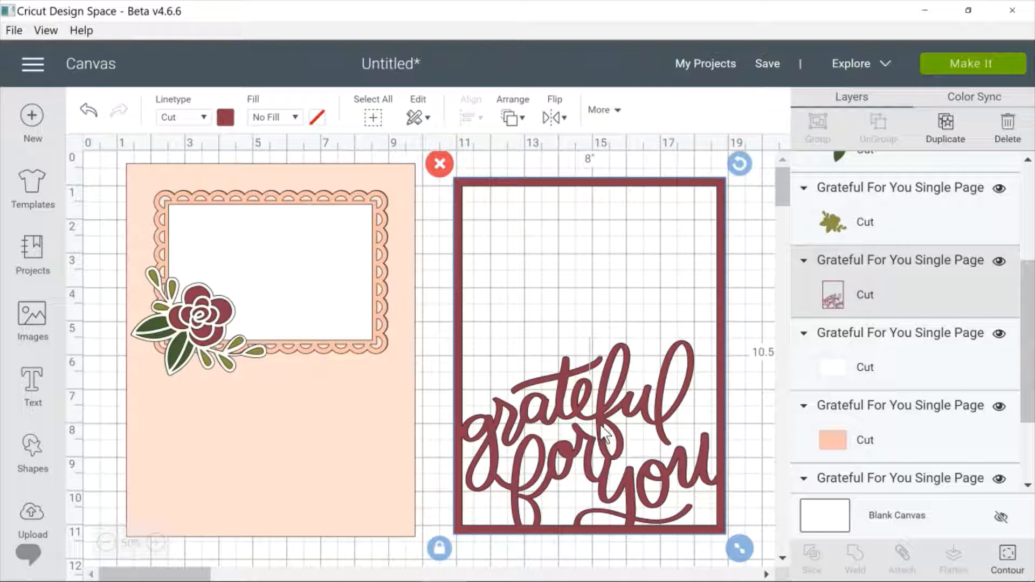
{"action": "left_click_drag", "start_coordinate": [604, 428], "coordinate": [600, 427]}
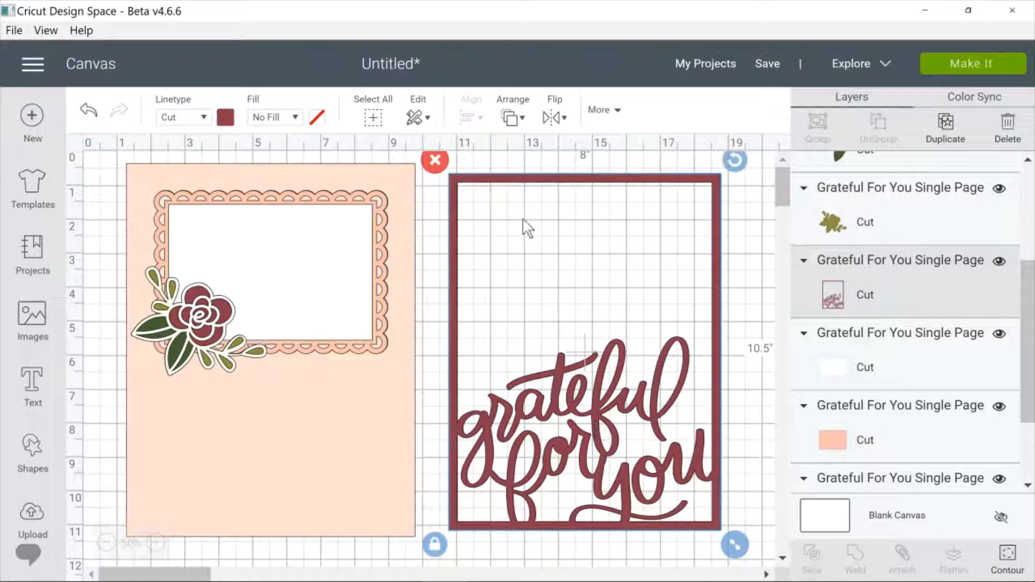
Step: Delete the burgundy lettered frame, then move the lace-edged peach mat off the page and delete it
{"action": "left_click", "coordinate": [446, 161]}
{"action": "left_click_drag", "start_coordinate": [383, 240], "coordinate": [684, 247]}
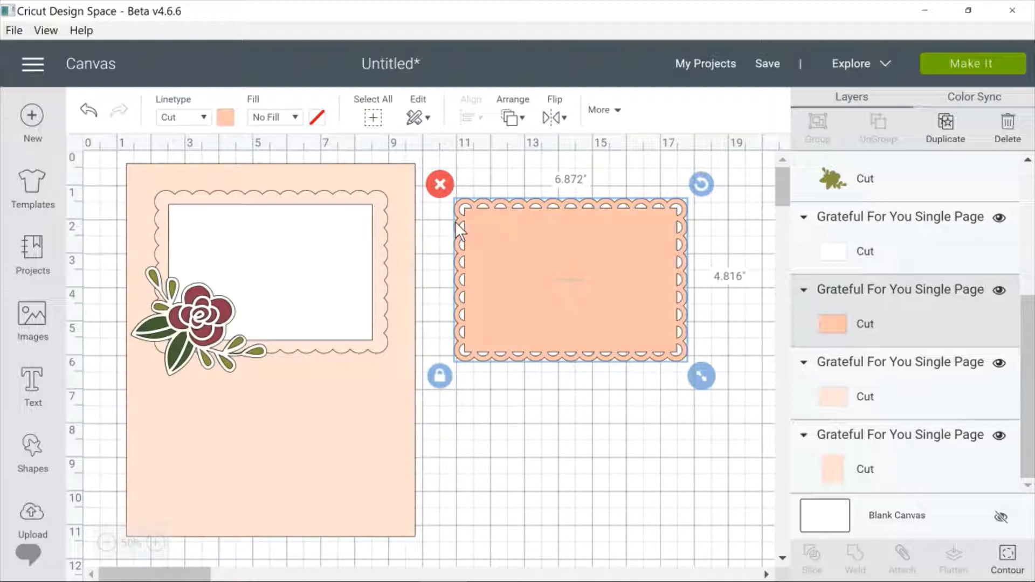
{"action": "left_click", "coordinate": [440, 183]}
Step: Move the plain scalloped mat and the white photo rectangle off the peach page, deleting each one
{"action": "left_click", "coordinate": [365, 203]}
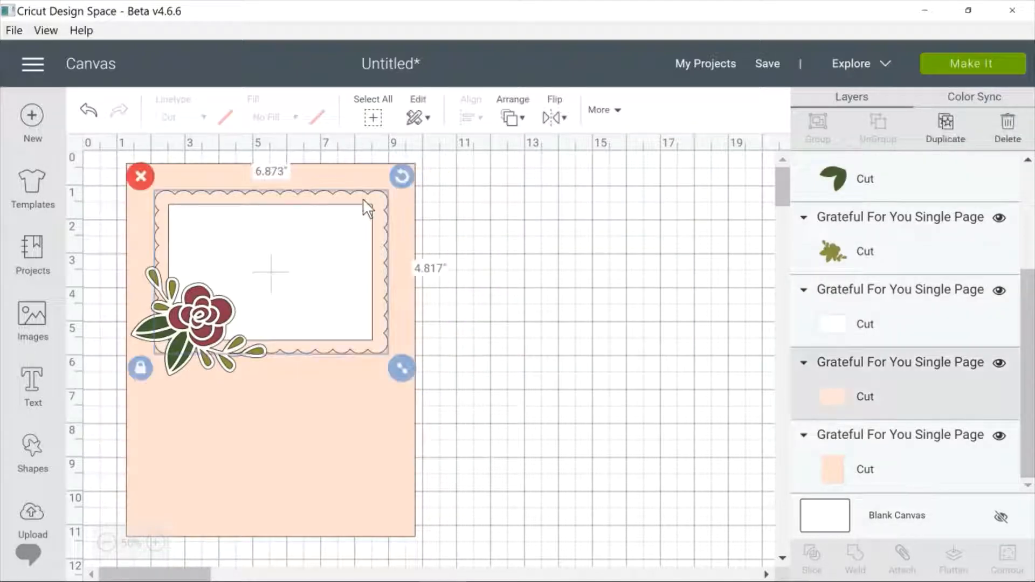
{"action": "left_click_drag", "start_coordinate": [363, 200], "coordinate": [659, 194]}
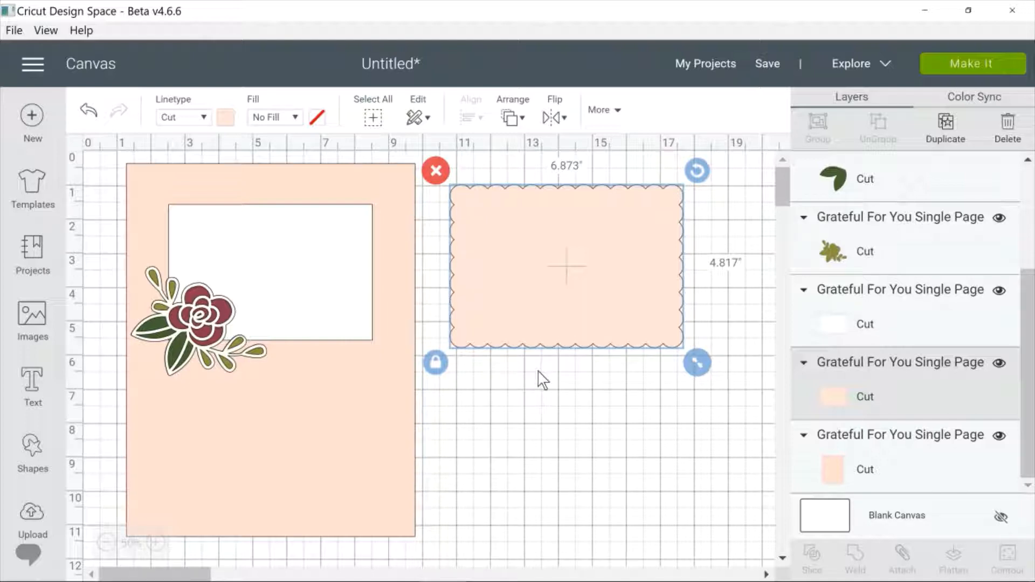
{"action": "left_click", "coordinate": [436, 170]}
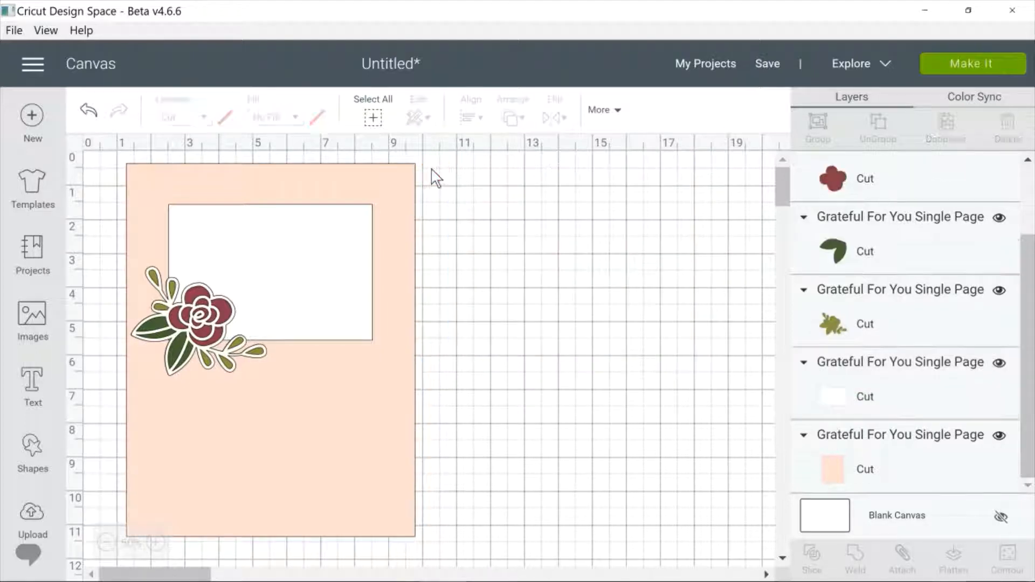
{"action": "left_click_drag", "start_coordinate": [289, 254], "coordinate": [592, 279]}
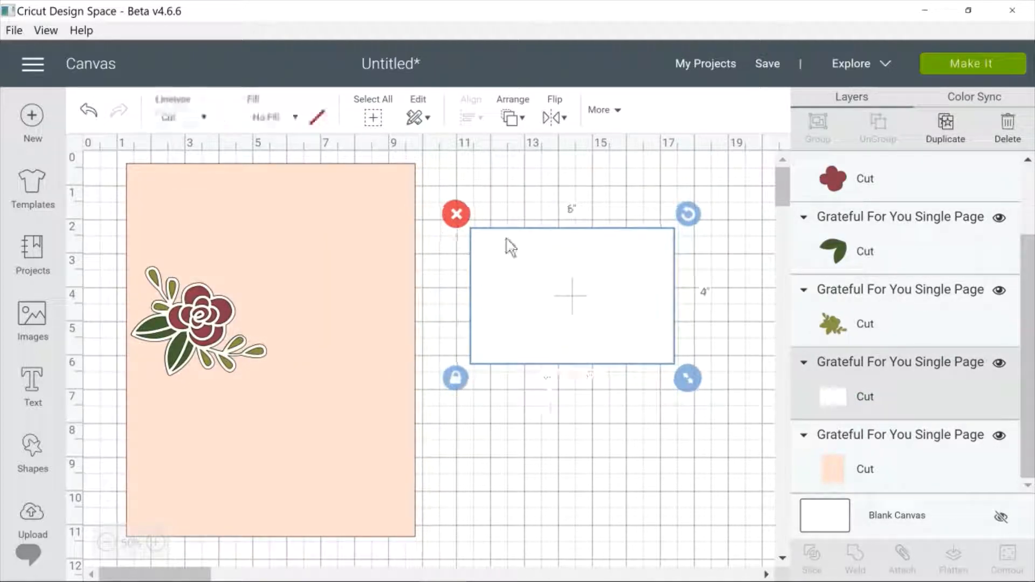
{"action": "left_click", "coordinate": [461, 222]}
Step: Move the white rose outline beside the page and spread the burgundy flower, dark green leaves and olive base apart on it
{"action": "left_click_drag", "start_coordinate": [192, 329], "coordinate": [496, 268]}
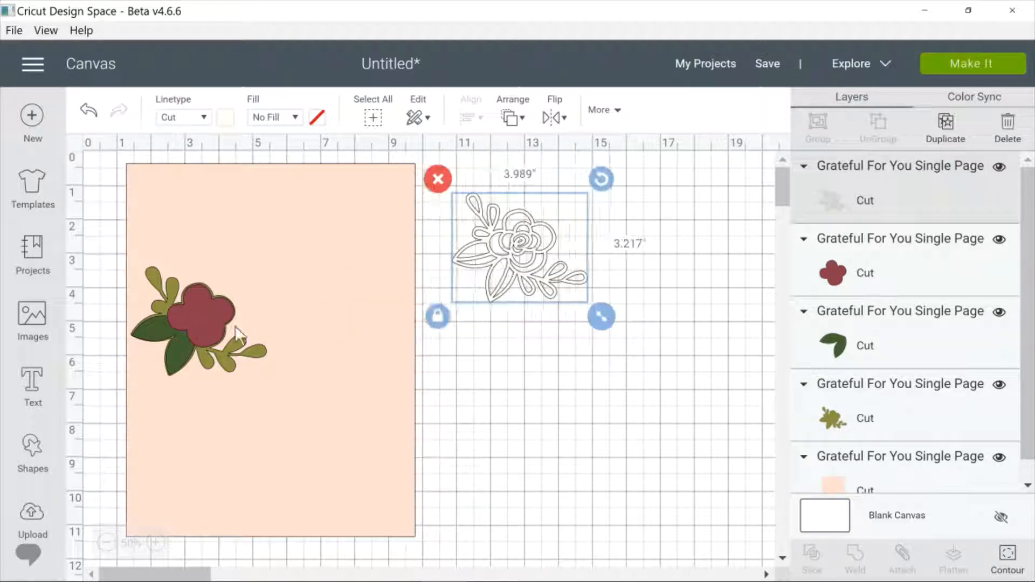
{"action": "left_click_drag", "start_coordinate": [233, 320], "coordinate": [346, 254]}
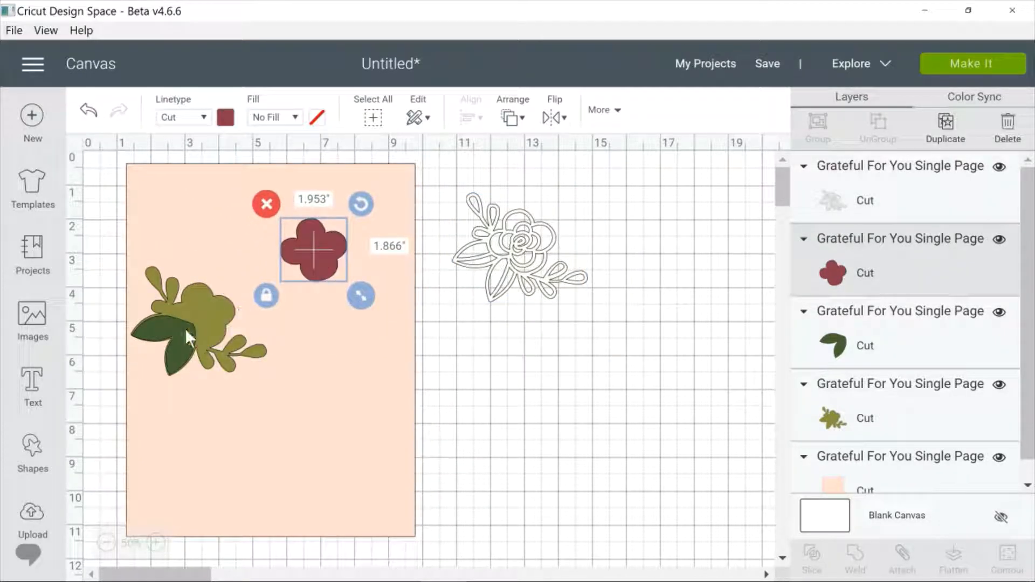
{"action": "left_click_drag", "start_coordinate": [185, 328], "coordinate": [176, 445]}
{"action": "left_click_drag", "start_coordinate": [214, 316], "coordinate": [262, 331]}
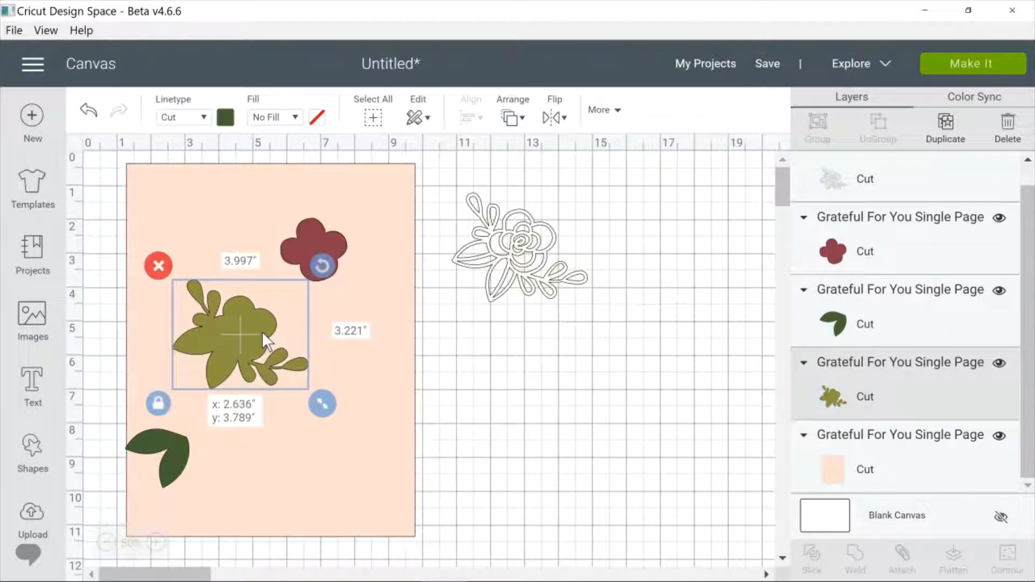
{"action": "left_click", "coordinate": [320, 249]}
{"action": "left_click", "coordinate": [228, 214]}
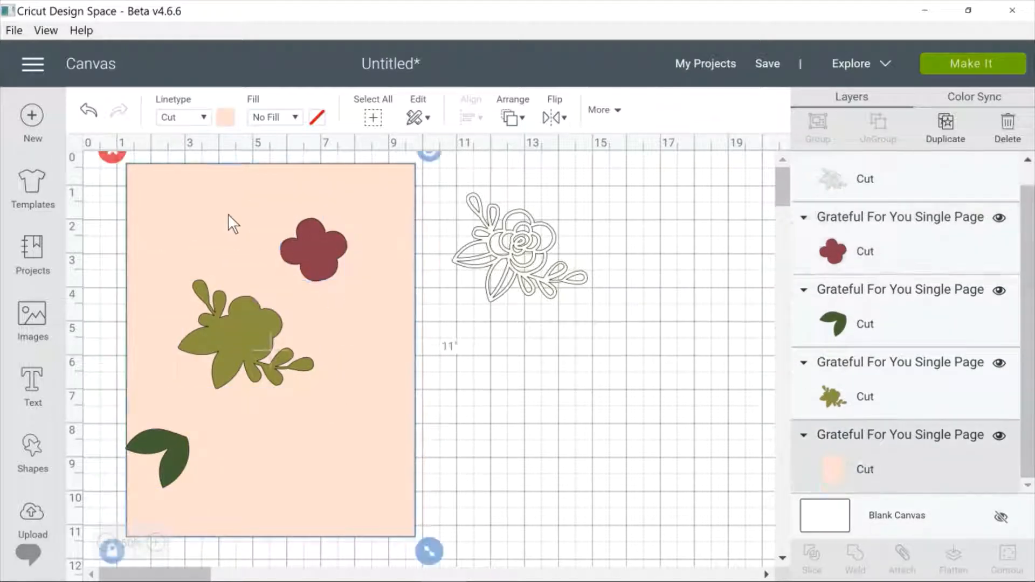
{"action": "left_click_drag", "start_coordinate": [218, 210], "coordinate": [239, 214]}
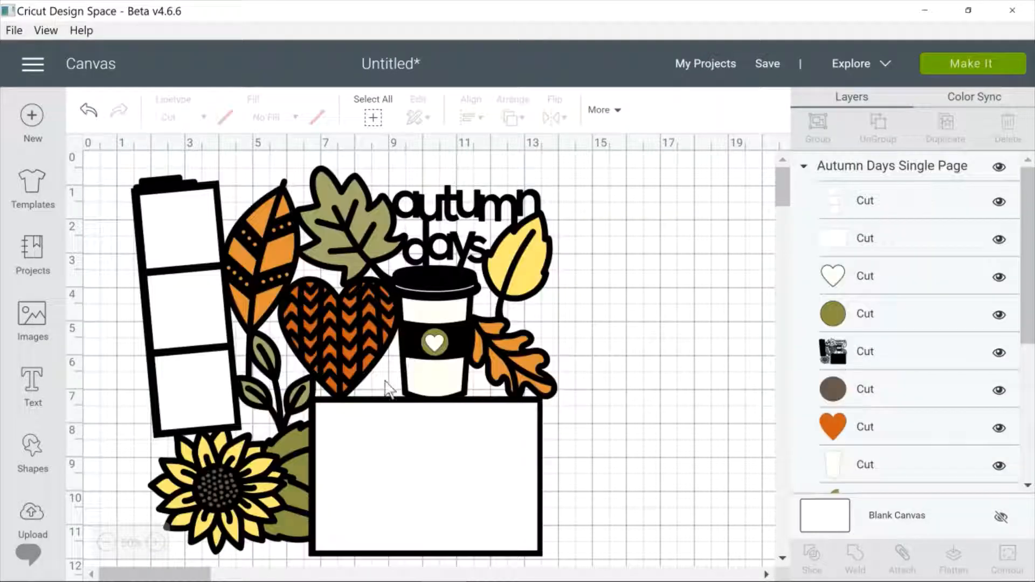
Step: Shift the Autumn Days design slightly toward the canvas origin and ungroup it
{"action": "left_click_drag", "start_coordinate": [382, 382], "coordinate": [362, 376]}
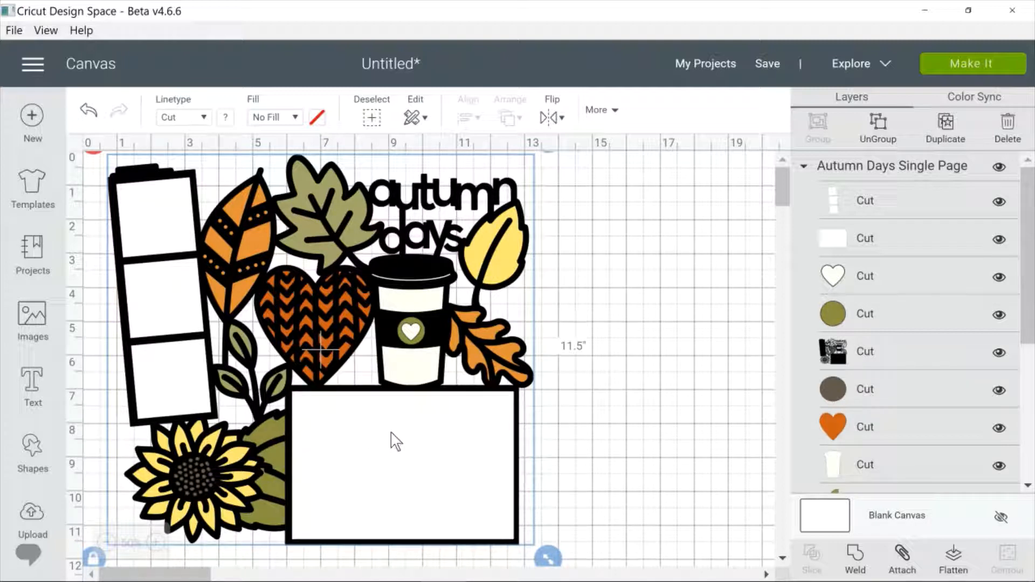
{"action": "left_click", "coordinate": [570, 435]}
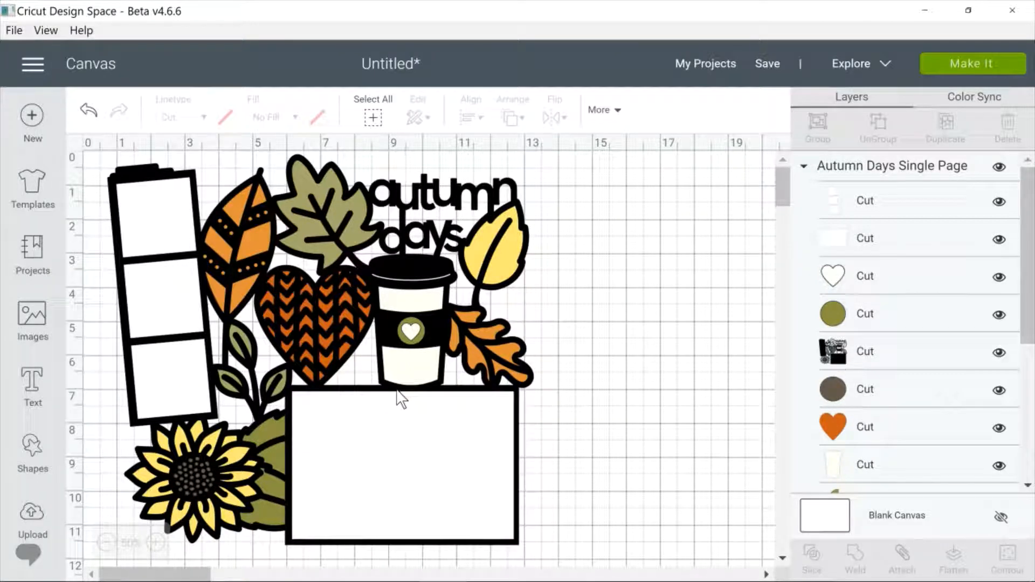
{"action": "left_click", "coordinate": [408, 343]}
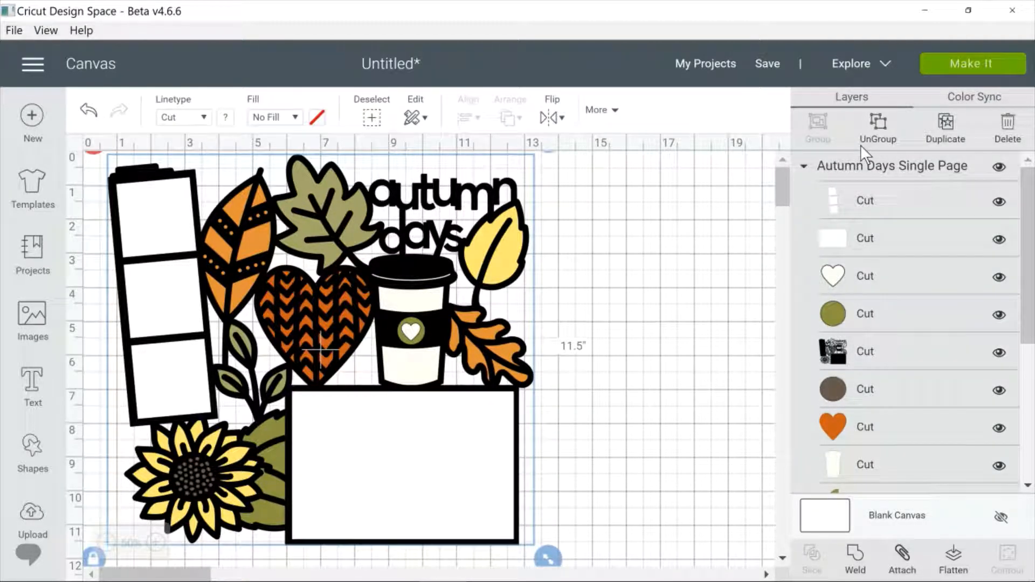
{"action": "left_click", "coordinate": [880, 132]}
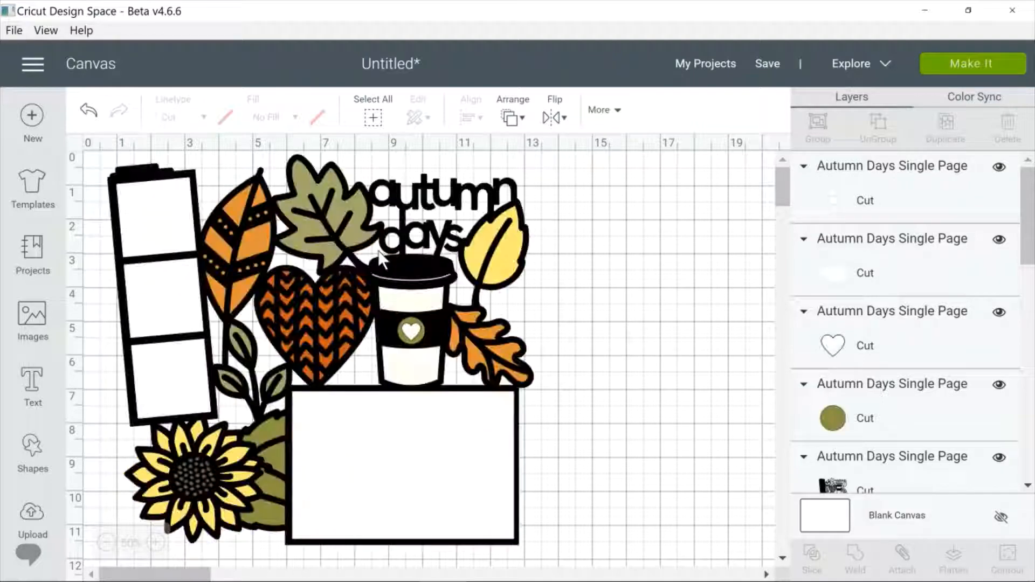
Step: Pull the black Autumn Days outline layer away from the coloured pieces and delete it
{"action": "left_click_drag", "start_coordinate": [396, 271], "coordinate": [762, 251]}
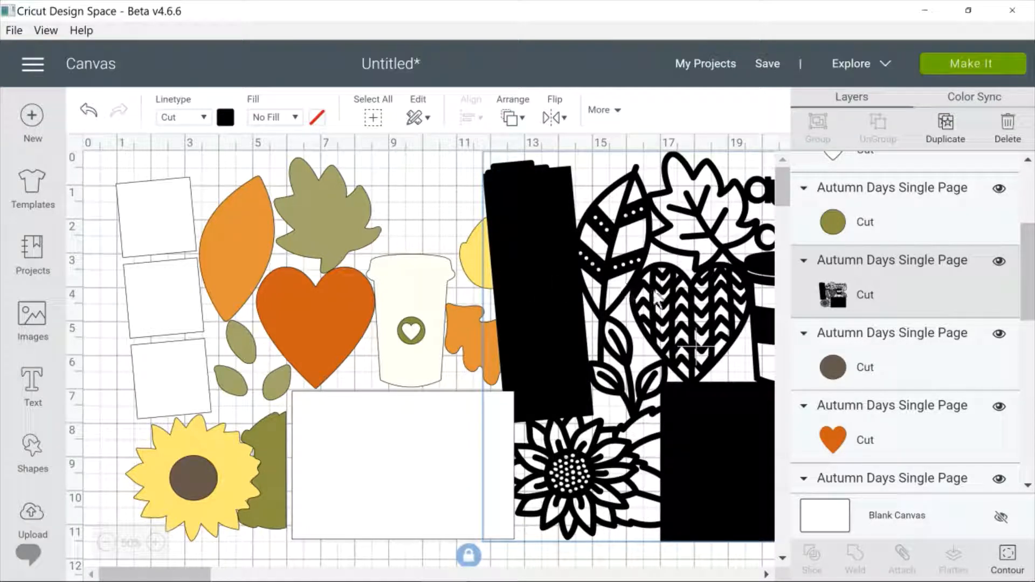
{"action": "left_click_drag", "start_coordinate": [658, 292], "coordinate": [507, 300]}
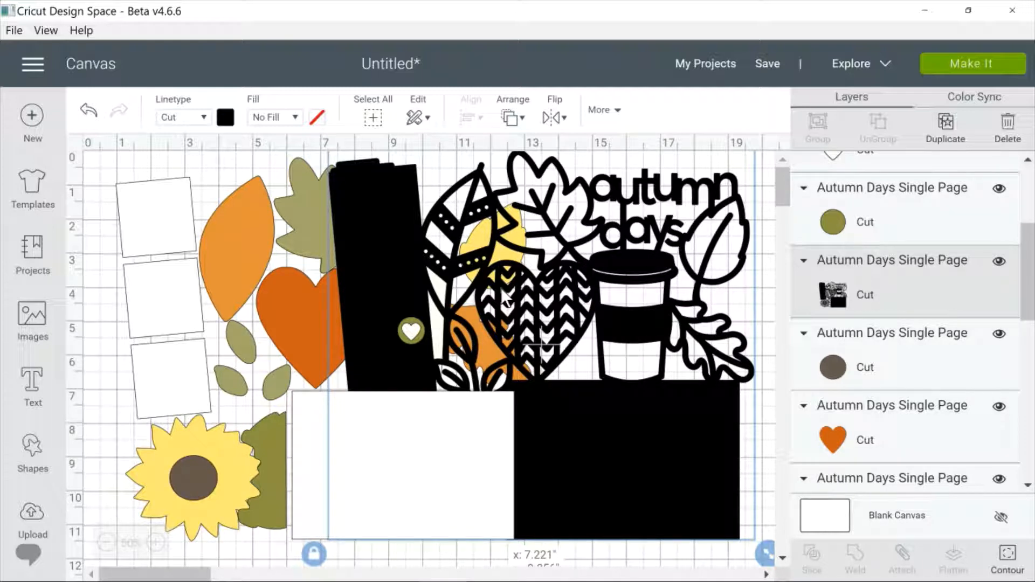
{"action": "left_click_drag", "start_coordinate": [507, 299], "coordinate": [517, 305]}
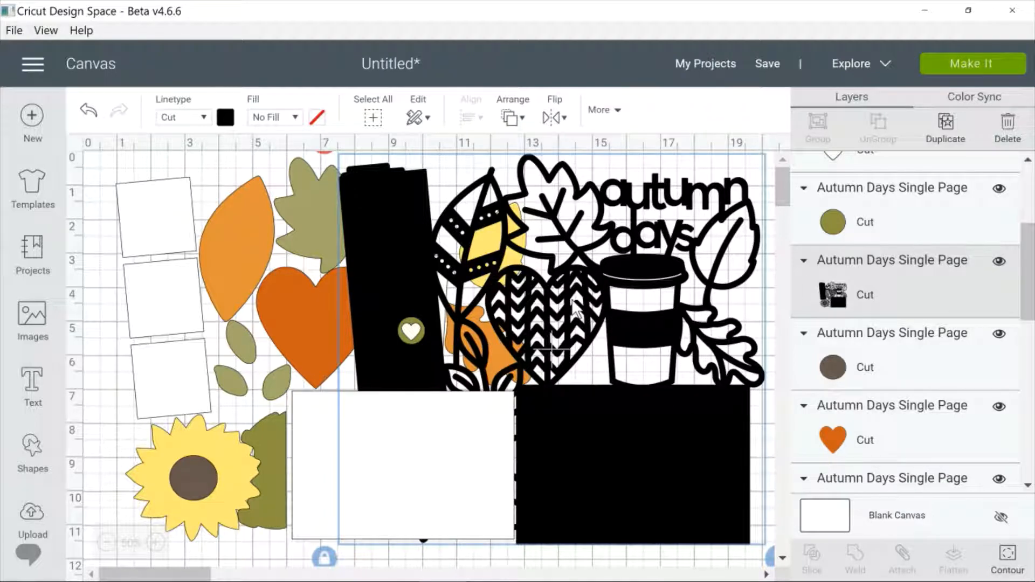
{"action": "mouse_move", "coordinate": [575, 310]}
{"action": "left_mouse_down"}
{"action": "mouse_move", "coordinate": [522, 222]}
{"action": "mouse_move", "coordinate": [446, 247]}
{"action": "mouse_move", "coordinate": [566, 326]}
{"action": "left_mouse_up"}
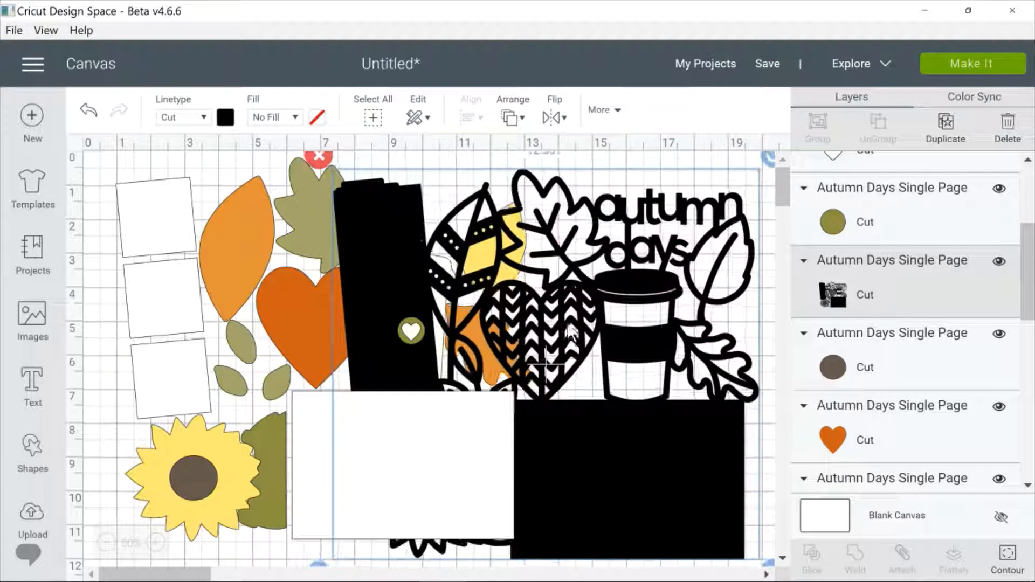
{"action": "left_click", "coordinate": [326, 158]}
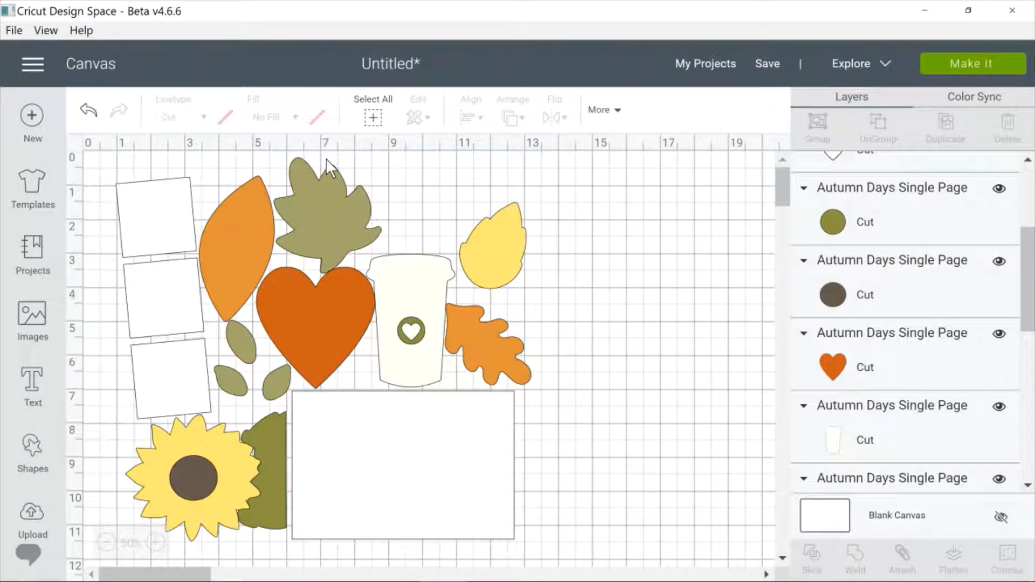
Step: Move the strip of three white photo squares and the large white rectangle onto the empty canvas, deleting each one
{"action": "left_click", "coordinate": [137, 212]}
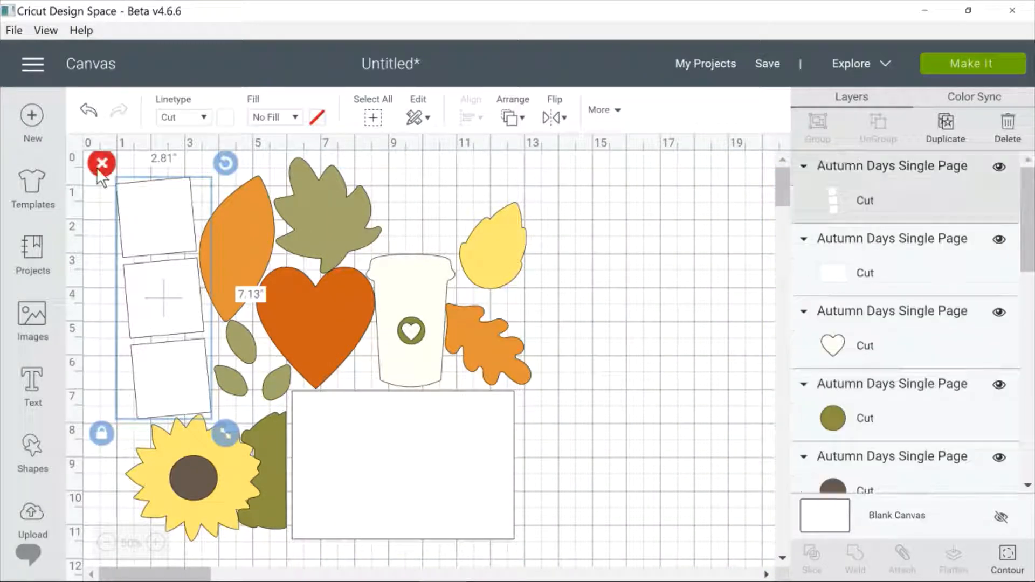
{"action": "left_click_drag", "start_coordinate": [128, 247], "coordinate": [653, 247]}
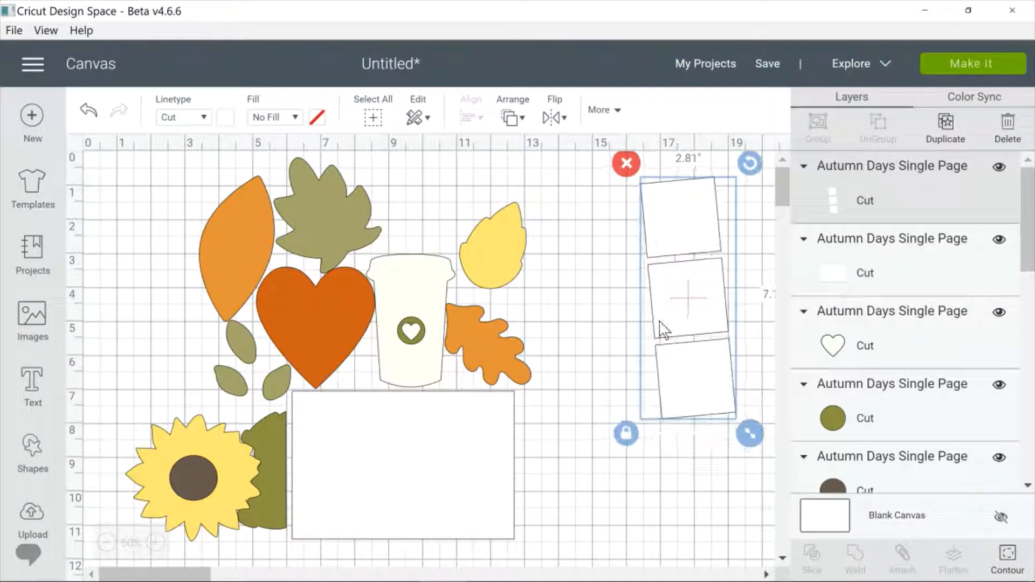
{"action": "left_click", "coordinate": [625, 163]}
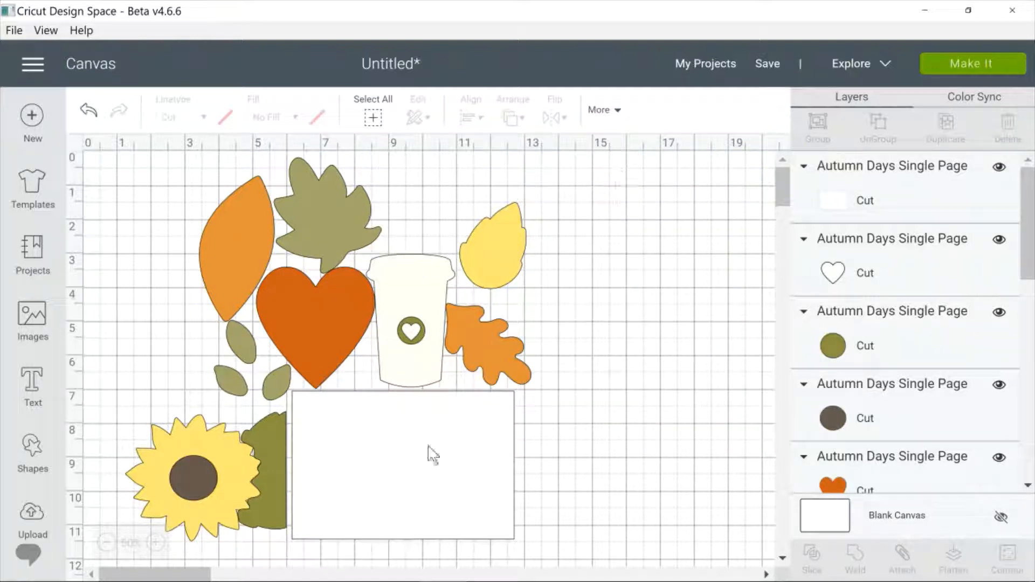
{"action": "left_click", "coordinate": [387, 485]}
{"action": "left_click_drag", "start_coordinate": [387, 485], "coordinate": [667, 340]}
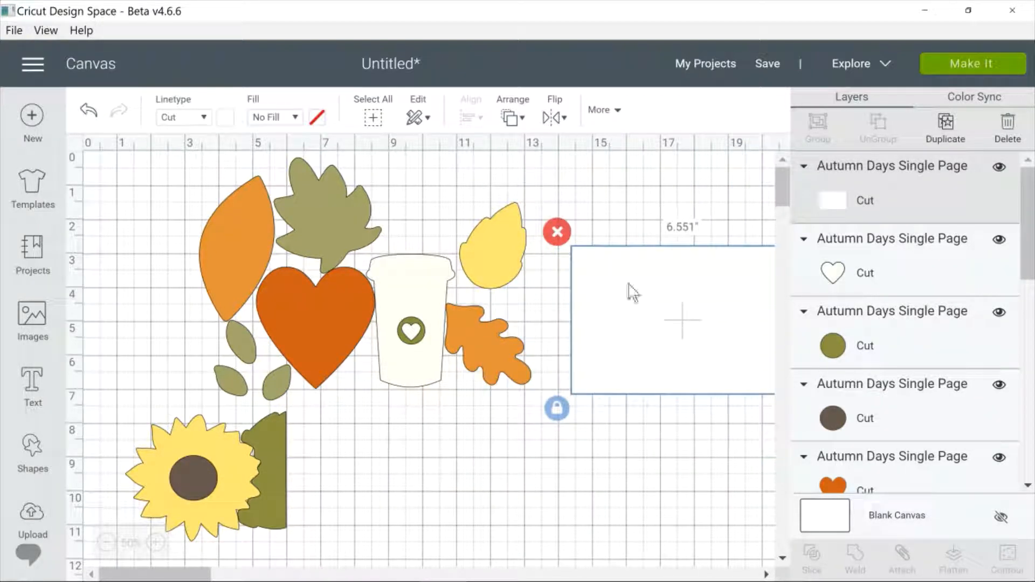
{"action": "left_click", "coordinate": [557, 232]}
Step: Remove the cream coffee cup, then separate its small green circle from the white heart and delete both
{"action": "left_click_drag", "start_coordinate": [426, 278], "coordinate": [647, 262]}
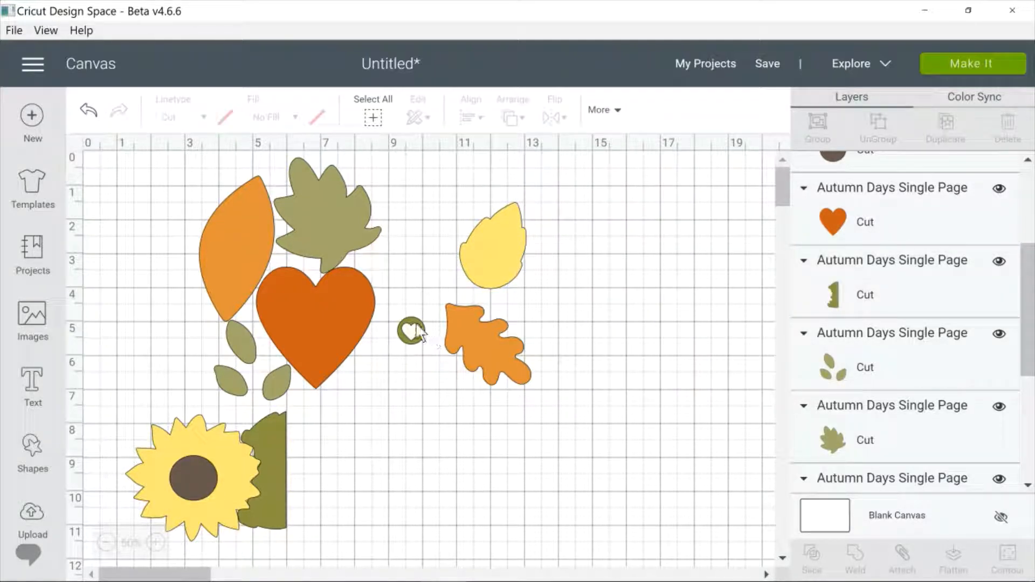
{"action": "left_click_drag", "start_coordinate": [418, 327], "coordinate": [429, 292]}
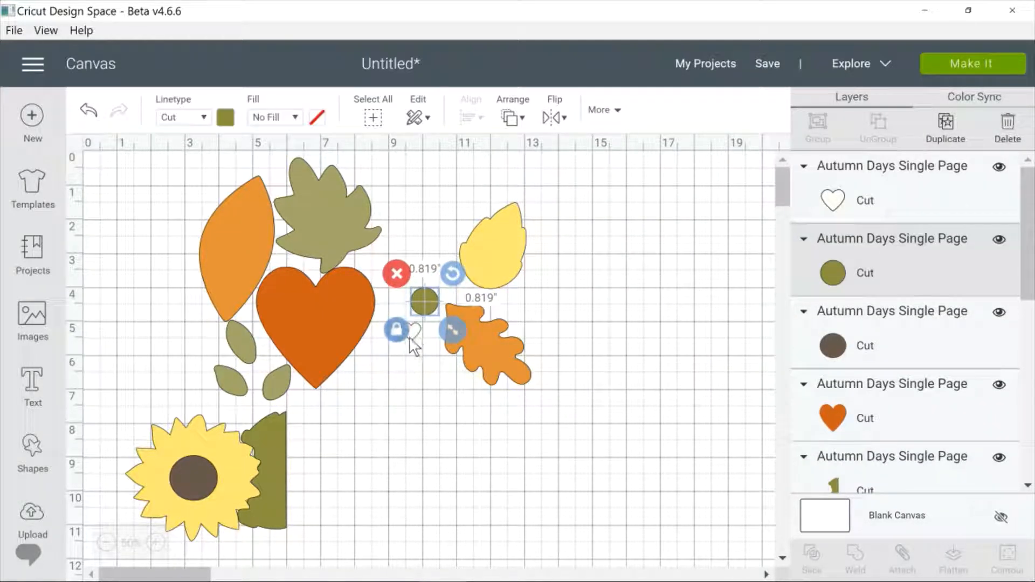
{"action": "left_click", "coordinate": [416, 345]}
{"action": "left_click", "coordinate": [392, 333]}
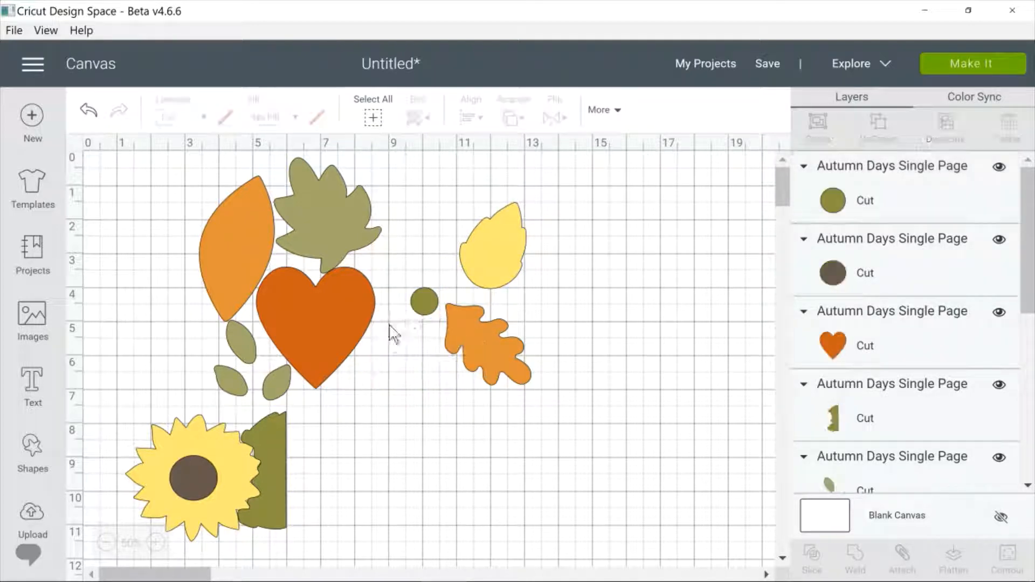
{"action": "left_click", "coordinate": [423, 301]}
{"action": "left_click", "coordinate": [397, 270]}
Step: Spread the green maple leaf, orange oak leaf, yellow leaf and pointed orange leaf apart on the canvas
{"action": "left_click_drag", "start_coordinate": [334, 223], "coordinate": [421, 220]}
{"action": "left_click_drag", "start_coordinate": [478, 333], "coordinate": [486, 360]}
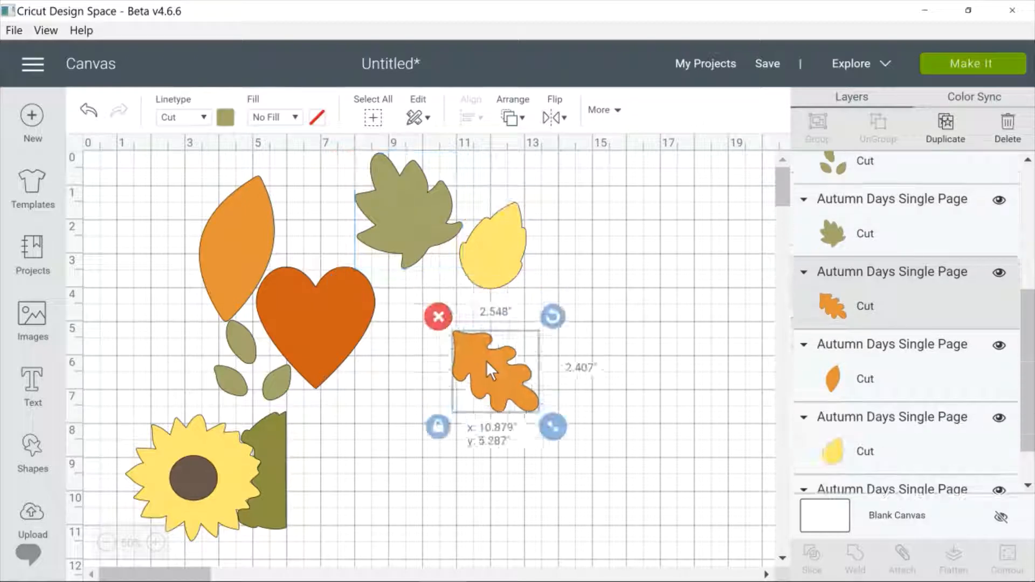
{"action": "left_click_drag", "start_coordinate": [500, 281], "coordinate": [550, 266]}
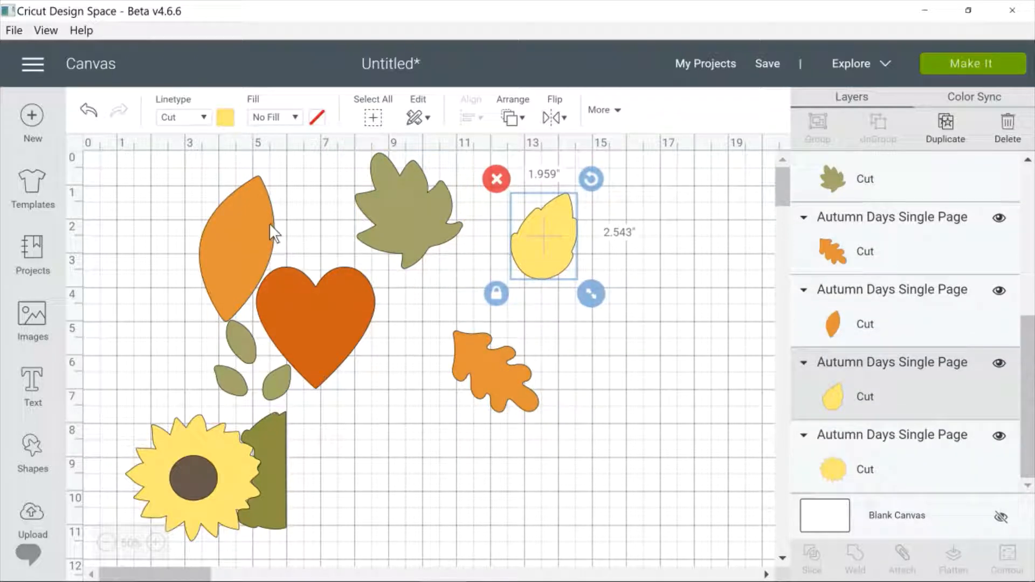
{"action": "left_click_drag", "start_coordinate": [269, 223], "coordinate": [220, 217]}
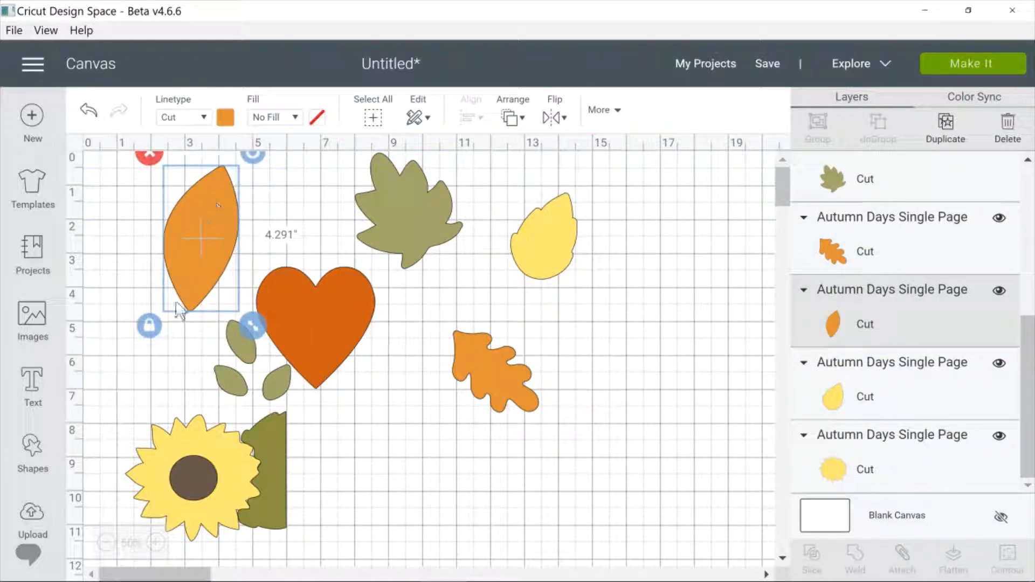
Step: Move the orange heart away from the small green leaves, shift the oak leaf upward, and separate the olive piece from the sunflower
{"action": "left_click_drag", "start_coordinate": [328, 329], "coordinate": [377, 374]}
{"action": "left_click_drag", "start_coordinate": [485, 346], "coordinate": [468, 303]}
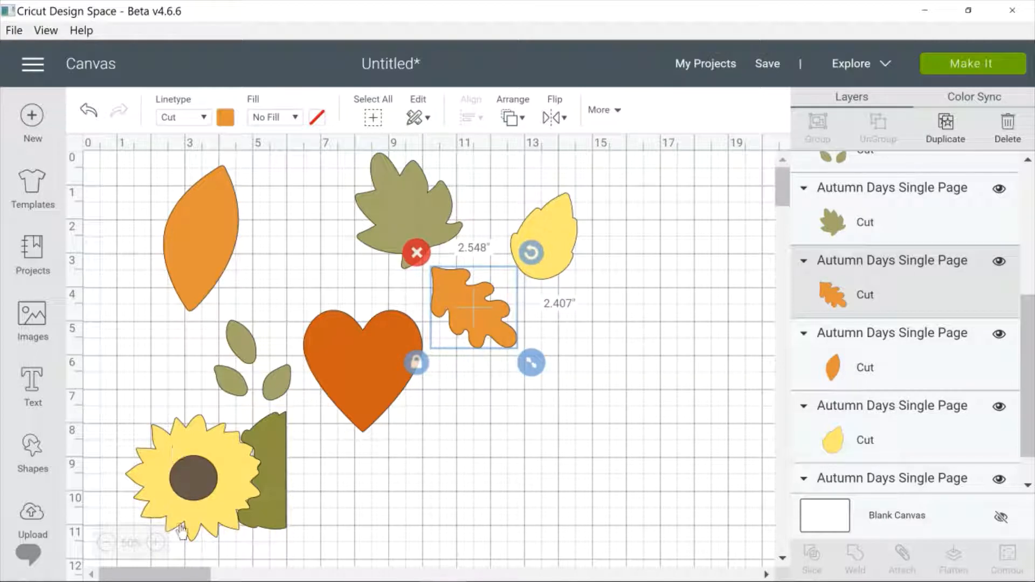
{"action": "left_click_drag", "start_coordinate": [209, 461], "coordinate": [309, 432]}
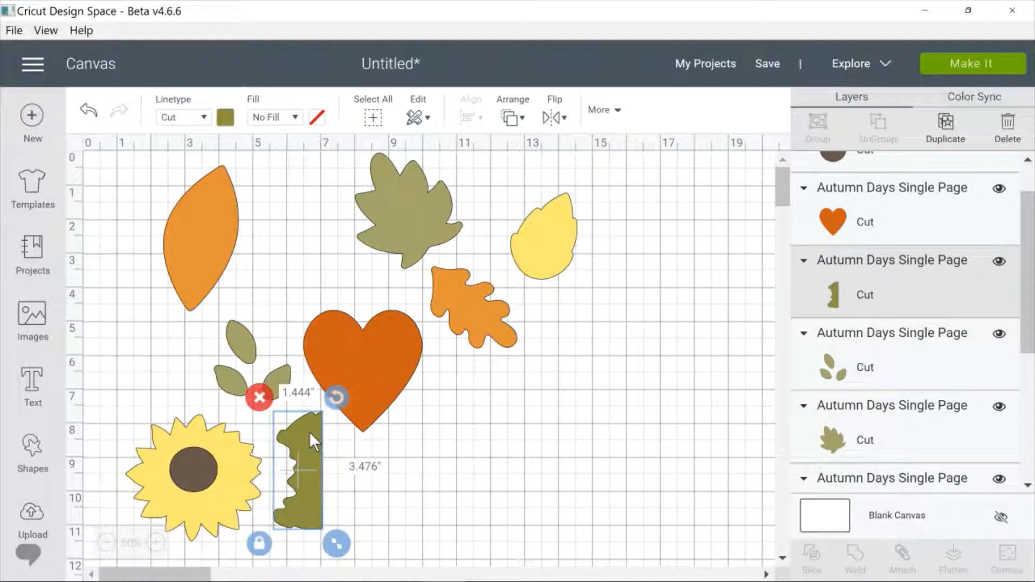
Step: Delete the pointed orange leaf and the orange heart
{"action": "left_click", "coordinate": [195, 271]}
{"action": "key", "text": "Delete"}
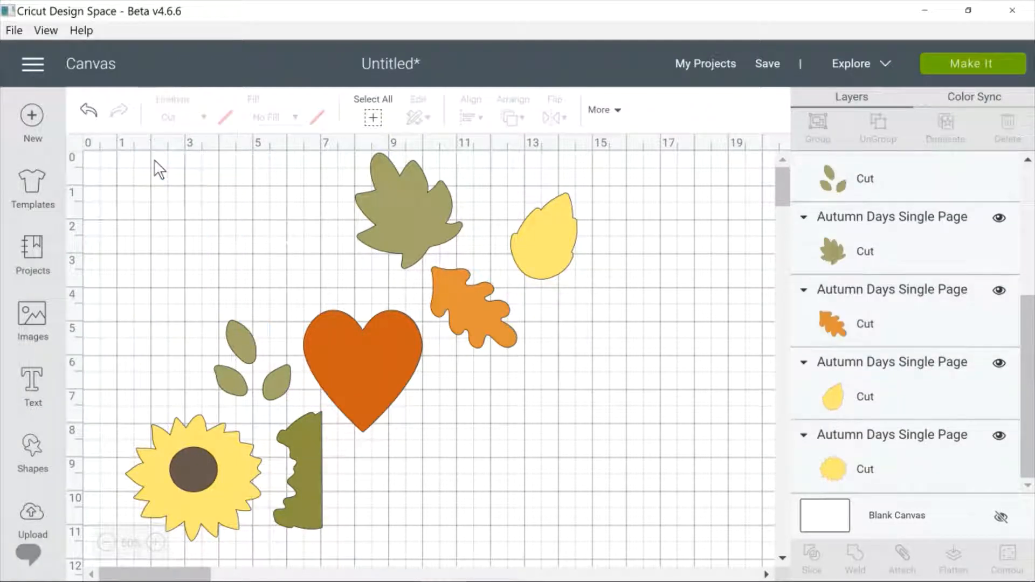
{"action": "left_click", "coordinate": [360, 355]}
{"action": "left_click", "coordinate": [285, 295]}
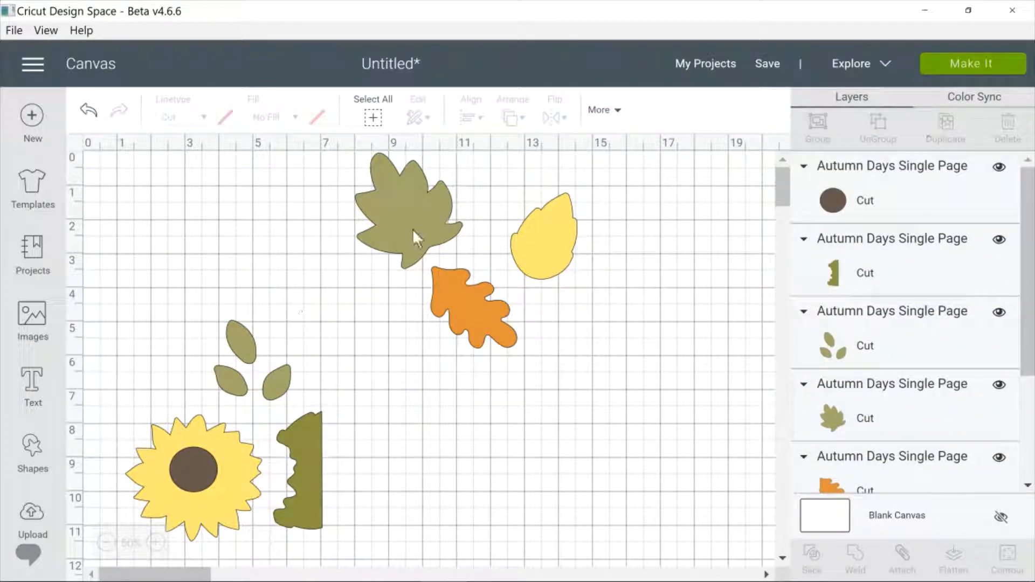
Step: Delete the green maple leaf, the yellow leaf and the orange oak leaf from the canvas
{"action": "left_click", "coordinate": [413, 229]}
{"action": "left_click_drag", "start_coordinate": [402, 199], "coordinate": [379, 263]}
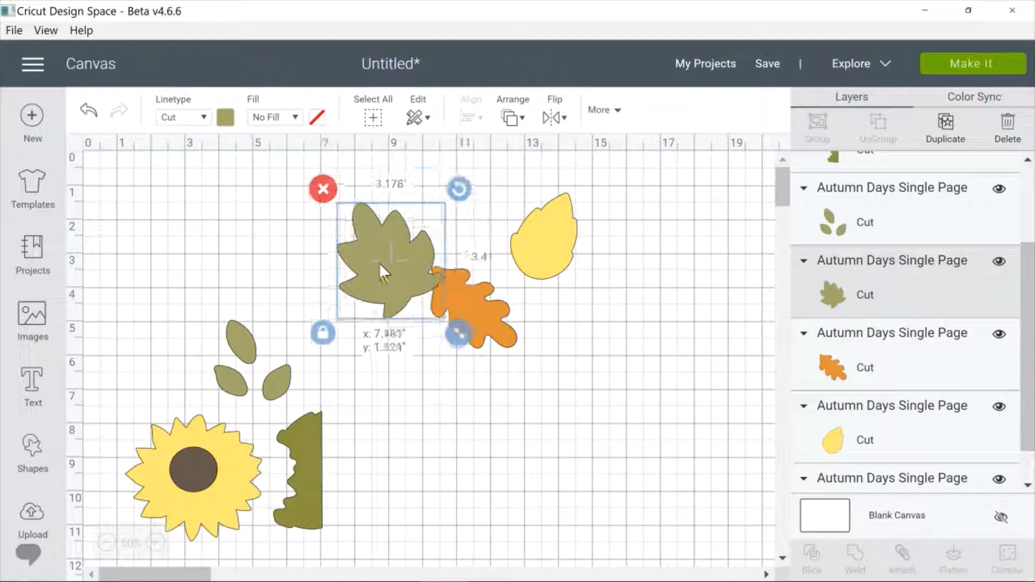
{"action": "left_click", "coordinate": [322, 190]}
{"action": "left_click", "coordinate": [542, 240]}
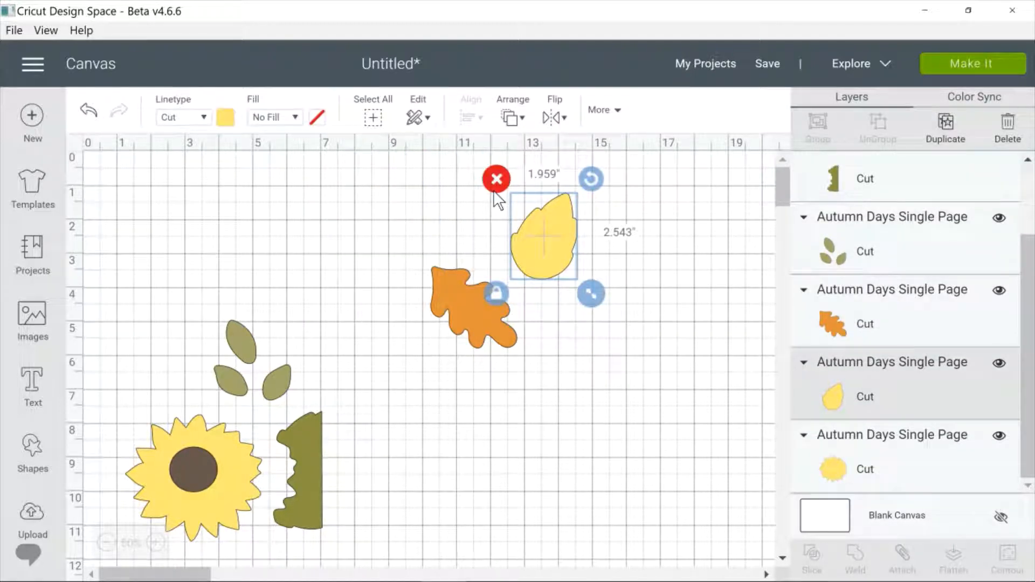
{"action": "left_click", "coordinate": [495, 178]}
{"action": "left_click", "coordinate": [457, 293]}
{"action": "left_click", "coordinate": [418, 252]}
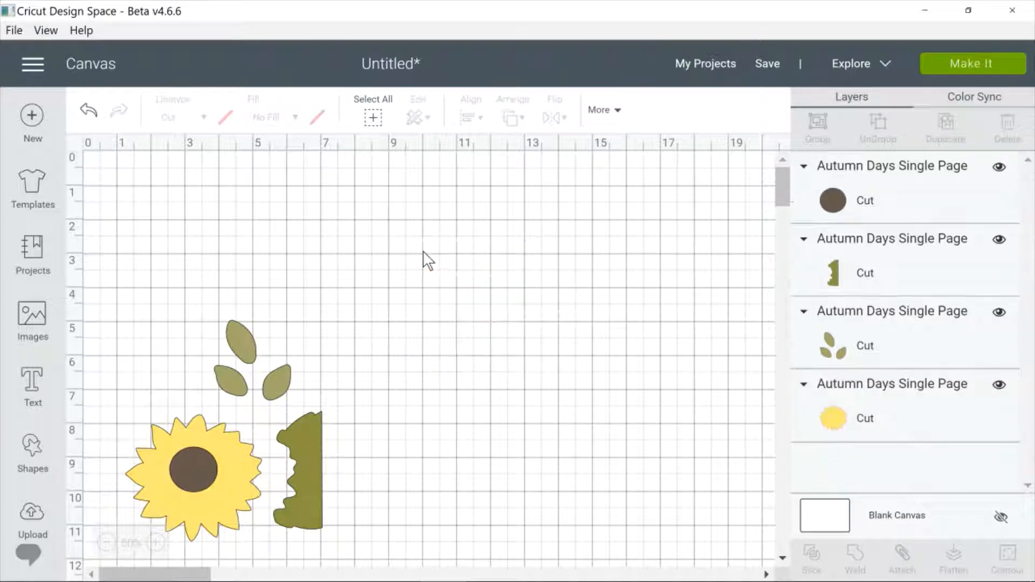
Step: Delete the olive edge piece, the sunflower with its brown centre, and the three small green leaves
{"action": "left_click", "coordinate": [311, 424]}
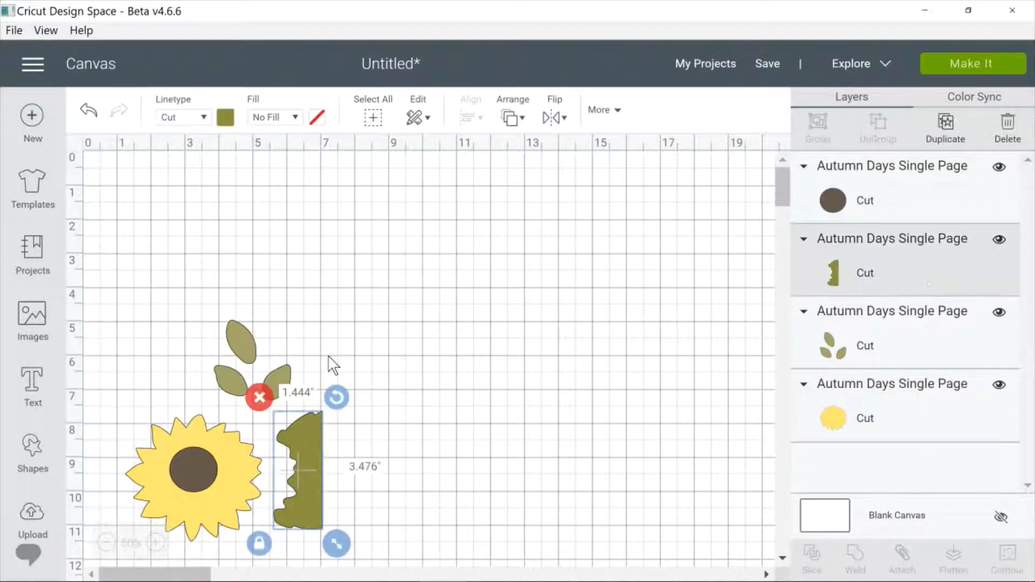
{"action": "left_click", "coordinate": [257, 396]}
{"action": "left_click", "coordinate": [197, 464]}
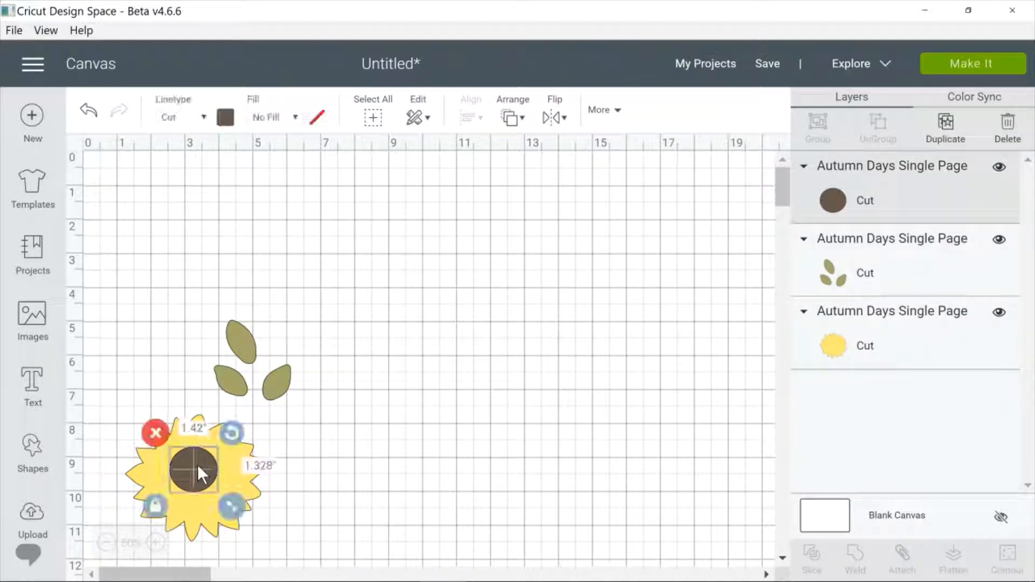
{"action": "left_click", "coordinate": [160, 435]}
{"action": "left_click", "coordinate": [164, 447]}
{"action": "left_click", "coordinate": [108, 402]}
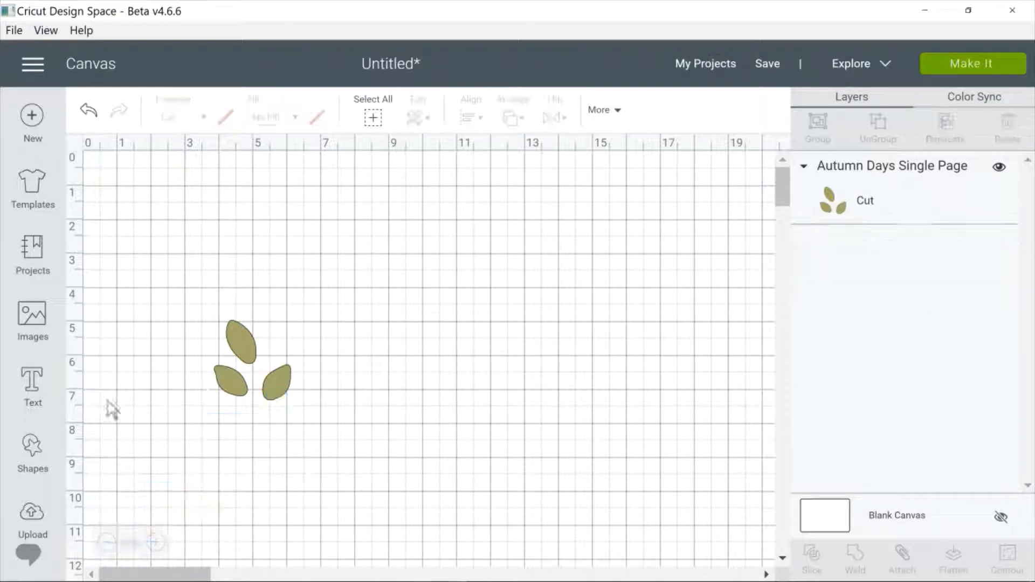
{"action": "left_click", "coordinate": [223, 384]}
{"action": "left_click", "coordinate": [200, 306]}
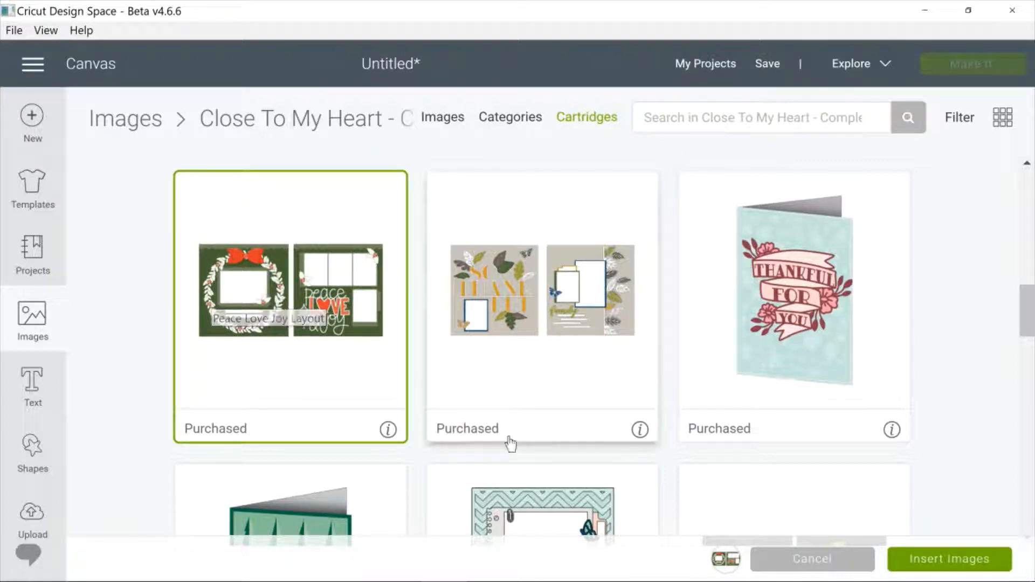
Step: Insert the Peace Love Joy Layout image and position it near the upper-left corner of the canvas grid
{"action": "left_click", "coordinate": [924, 565]}
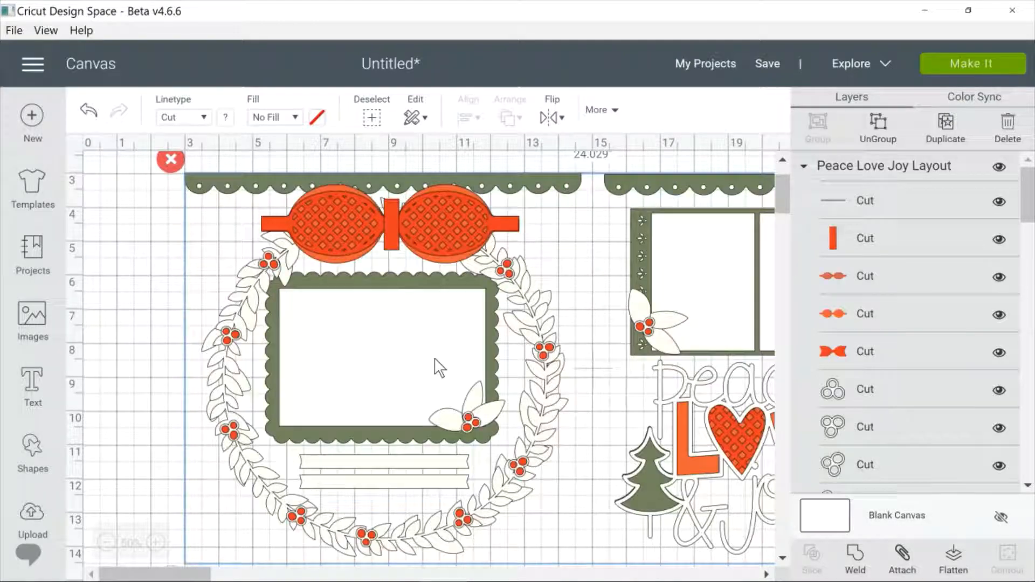
{"action": "left_click_drag", "start_coordinate": [434, 363], "coordinate": [318, 356]}
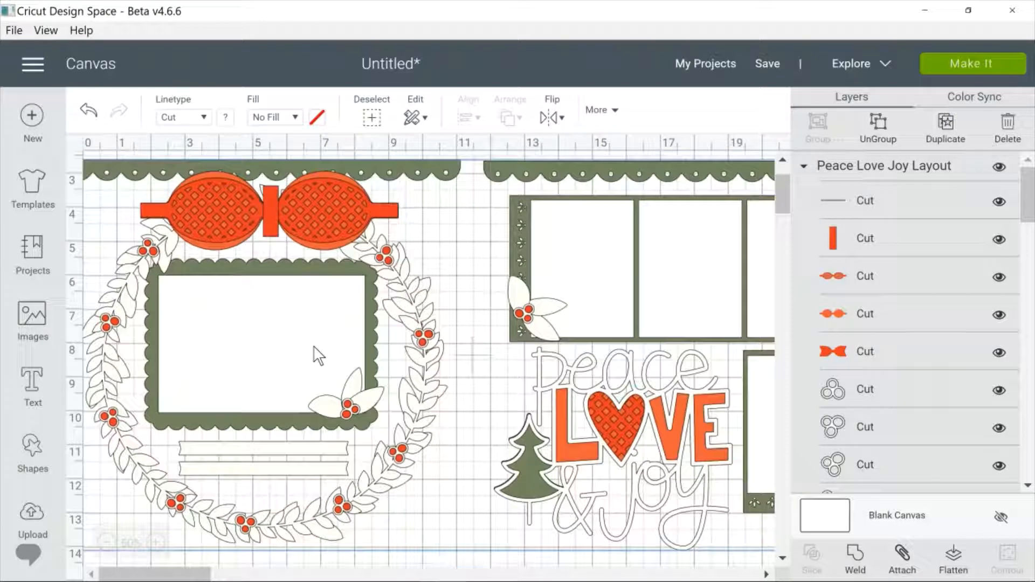
{"action": "scroll", "coordinate": [782, 185], "scroll_direction": "up", "scroll_amount": 2}
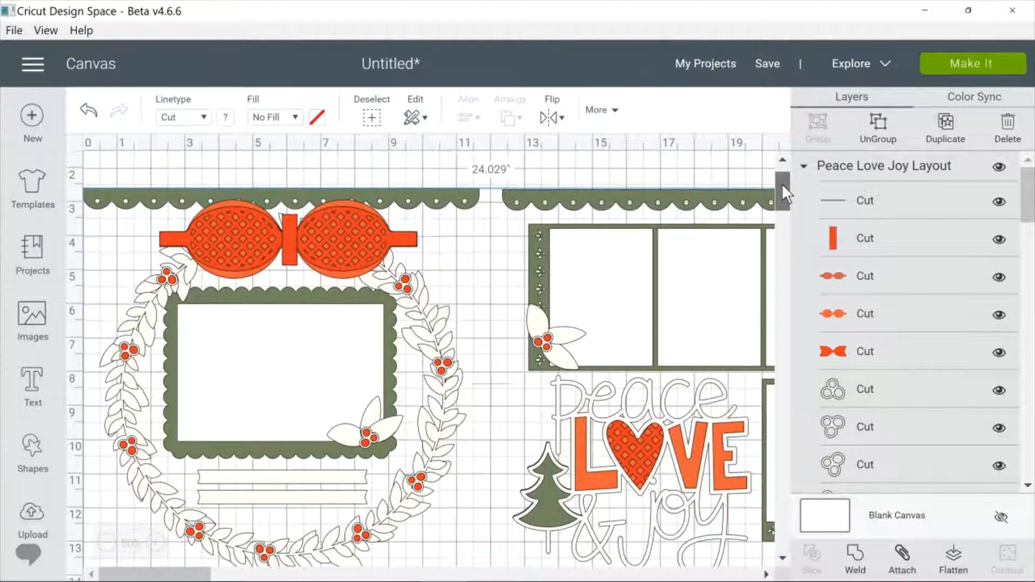
{"action": "left_click_drag", "start_coordinate": [322, 351], "coordinate": [328, 312]}
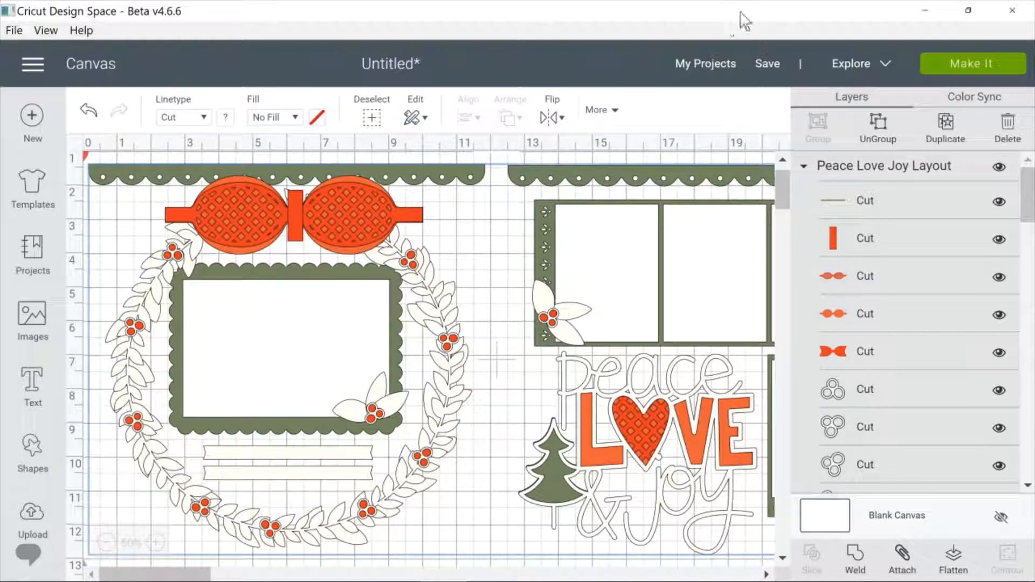
Step: Ungroup the Peace Love Joy Layout and remove the two green scalloped borders along its upper edge
{"action": "left_click", "coordinate": [878, 135]}
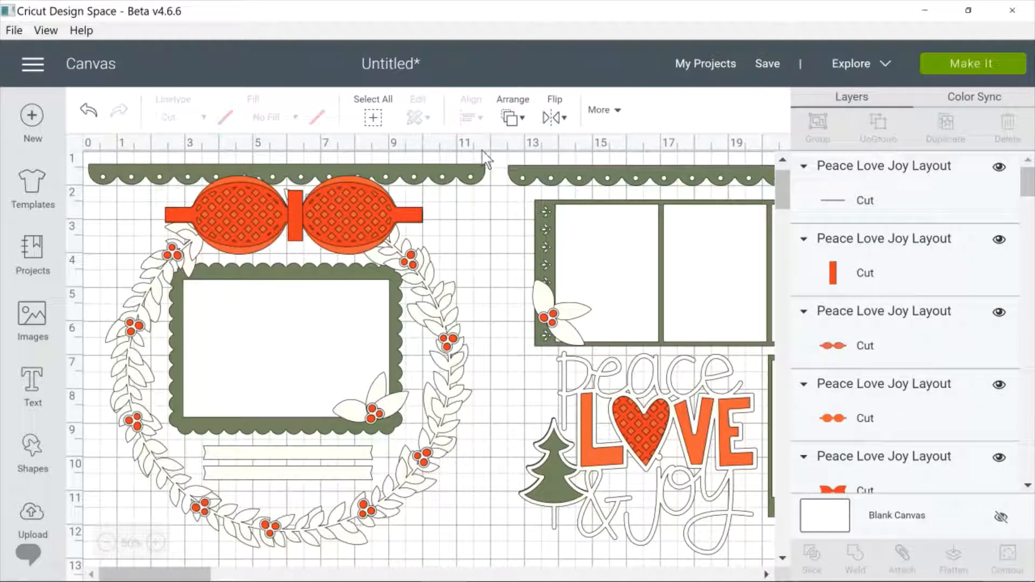
{"action": "left_click_drag", "start_coordinate": [472, 170], "coordinate": [586, 175]}
{"action": "left_click", "coordinate": [240, 153]}
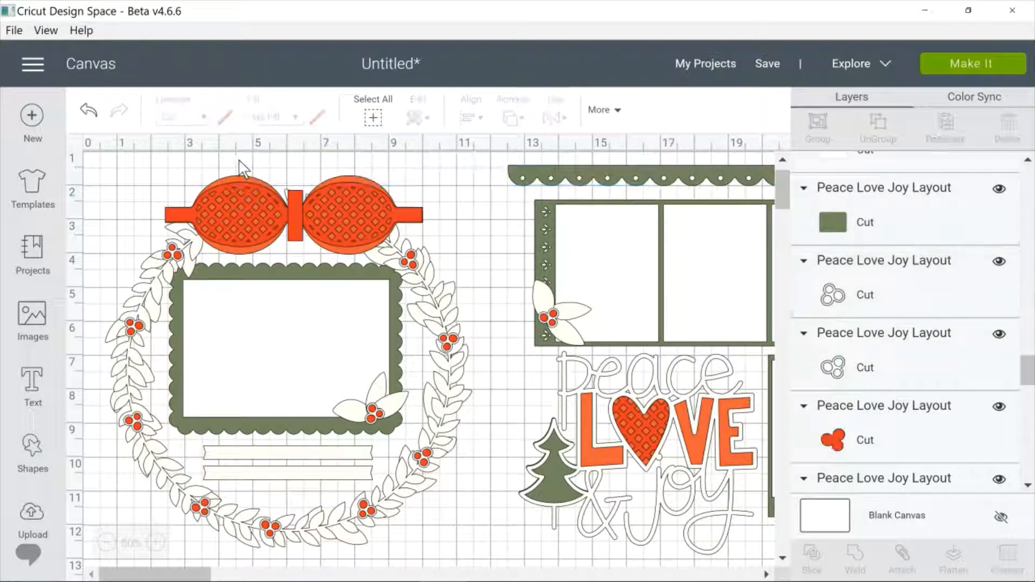
{"action": "left_click", "coordinate": [579, 176]}
{"action": "left_click", "coordinate": [493, 157]}
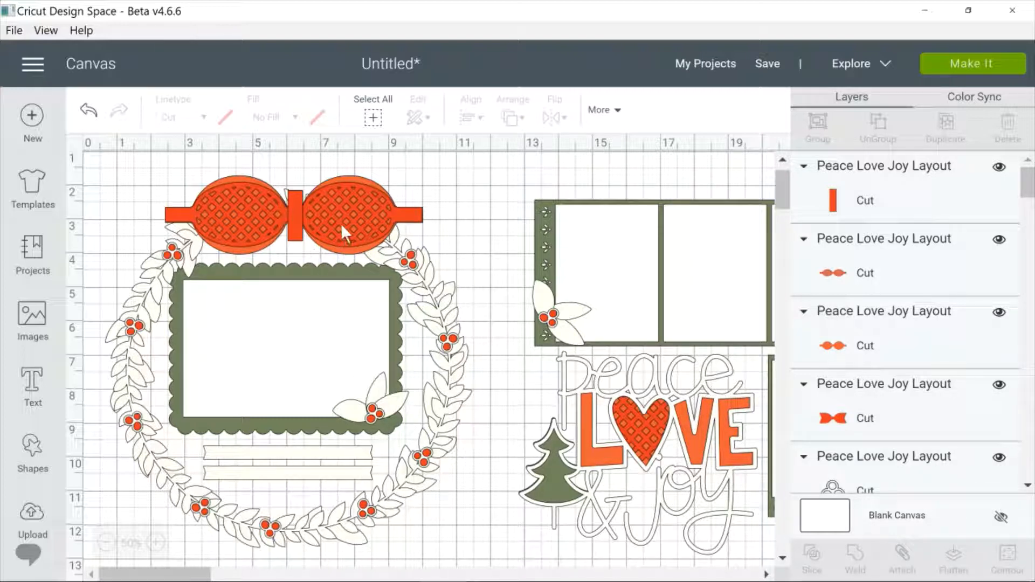
Step: Pull the bow above the wreath apart into its lattice overlay, orange loops, centre band and red tails
{"action": "left_click_drag", "start_coordinate": [341, 223], "coordinate": [618, 210]}
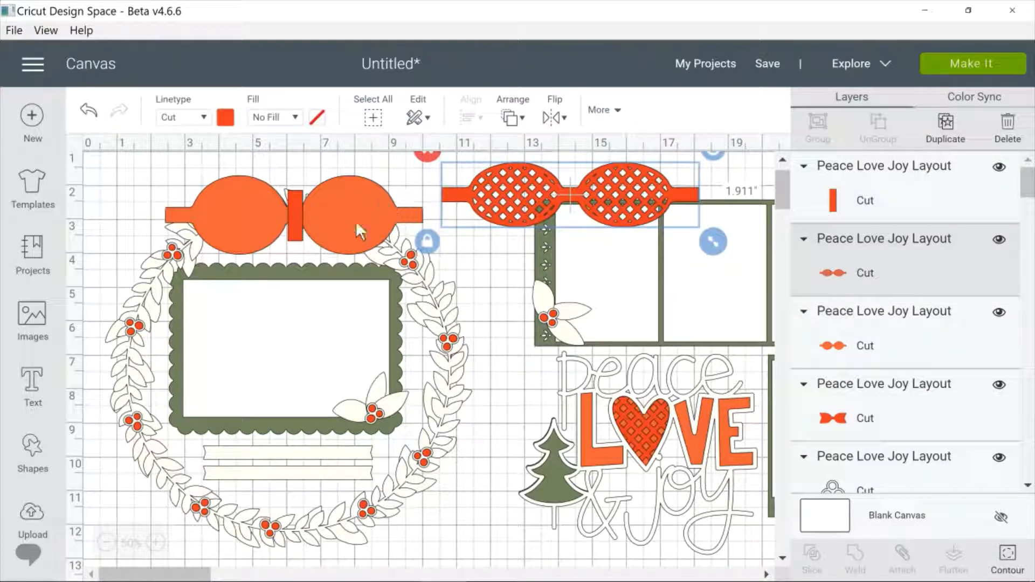
{"action": "left_click_drag", "start_coordinate": [355, 221], "coordinate": [602, 271]}
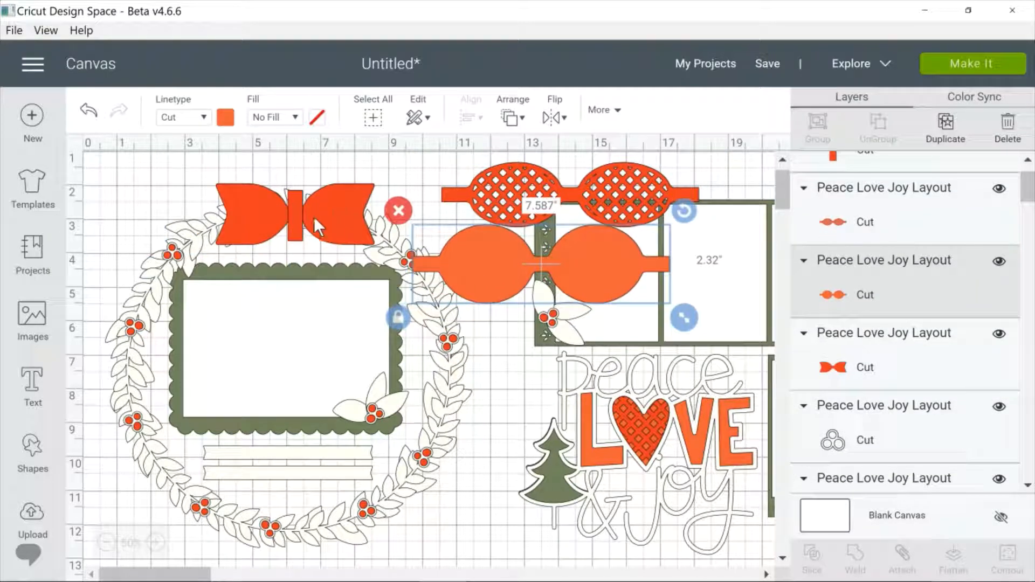
{"action": "left_click_drag", "start_coordinate": [314, 216], "coordinate": [139, 199]}
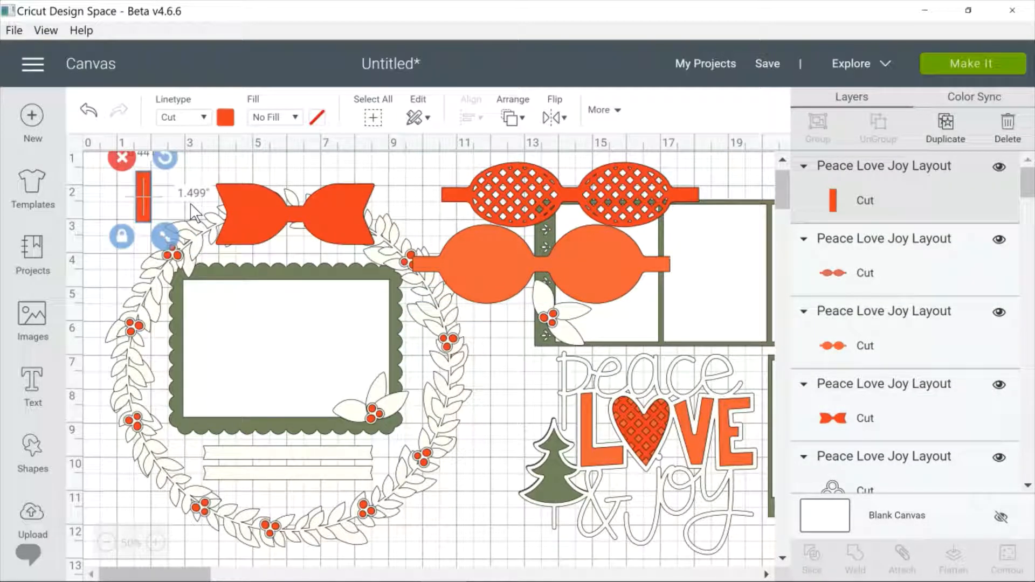
{"action": "left_click", "coordinate": [468, 274]}
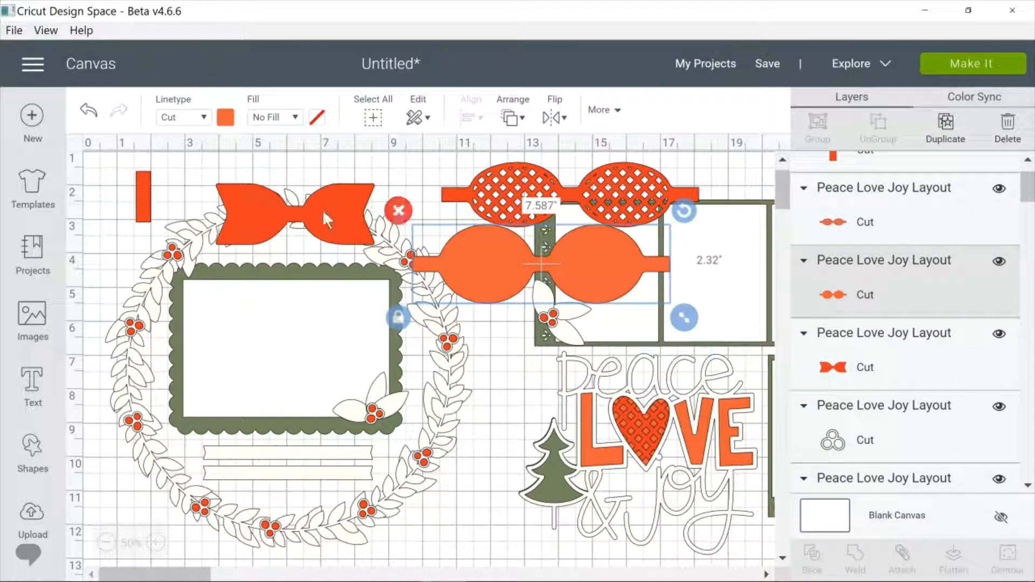
{"action": "mouse_move", "coordinate": [322, 210]}
{"action": "left_mouse_down"}
{"action": "mouse_move", "coordinate": [291, 263]}
{"action": "mouse_move", "coordinate": [245, 277]}
{"action": "mouse_move", "coordinate": [316, 193]}
{"action": "left_mouse_up"}
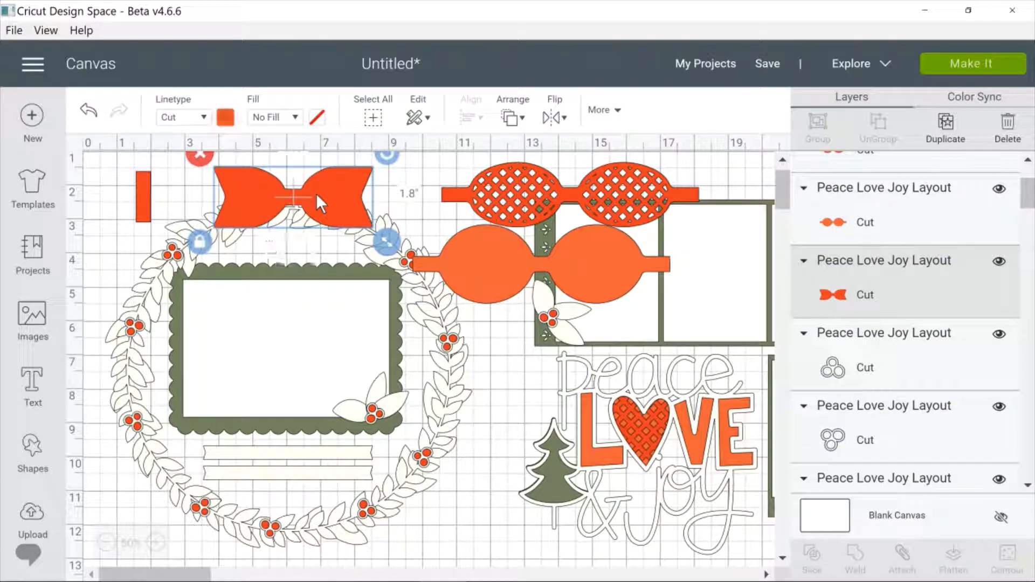
Step: Delete all four bow pieces: the red tails, centre band, orange loops and lattice overlay
{"action": "left_click", "coordinate": [199, 156]}
{"action": "left_click", "coordinate": [143, 191]}
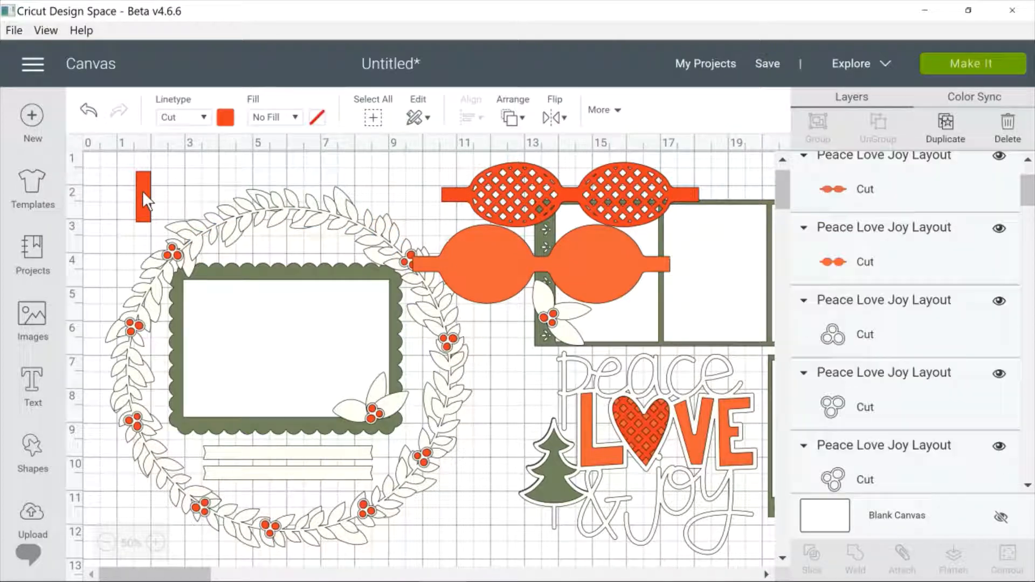
{"action": "left_click", "coordinate": [119, 163]}
{"action": "left_click", "coordinate": [476, 264]}
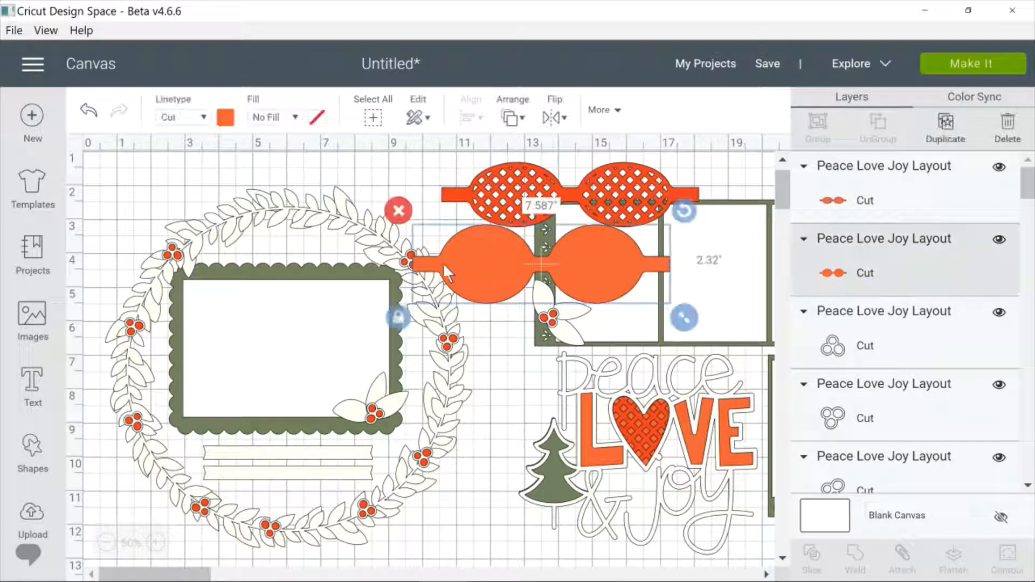
{"action": "left_click", "coordinate": [398, 210]}
{"action": "left_click", "coordinate": [510, 195]}
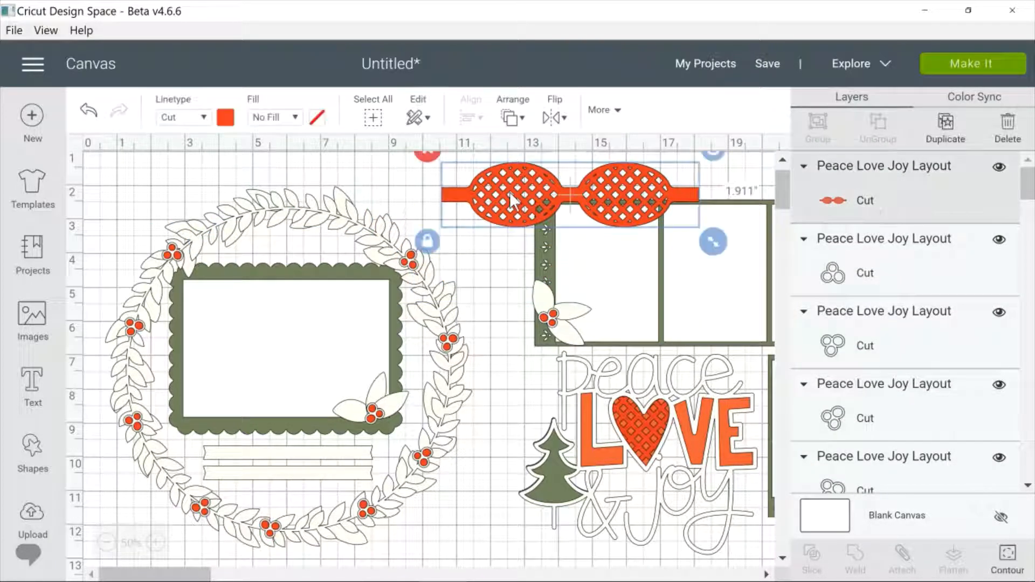
{"action": "left_click", "coordinate": [428, 156]}
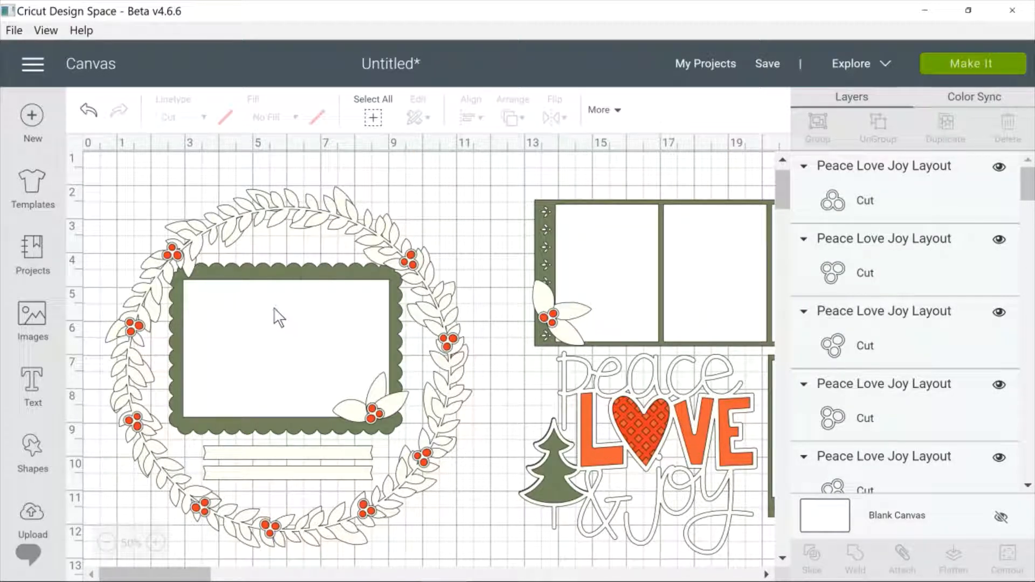
Step: Move the leafy wreath ring away from the loose leaves and delete it
{"action": "left_click", "coordinate": [370, 351]}
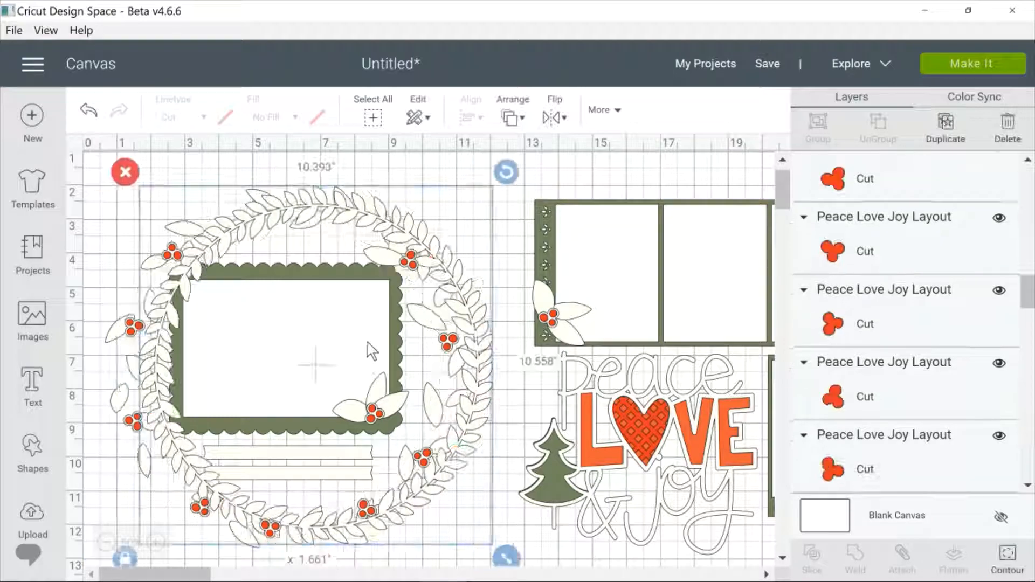
{"action": "left_click_drag", "start_coordinate": [370, 351], "coordinate": [616, 333]}
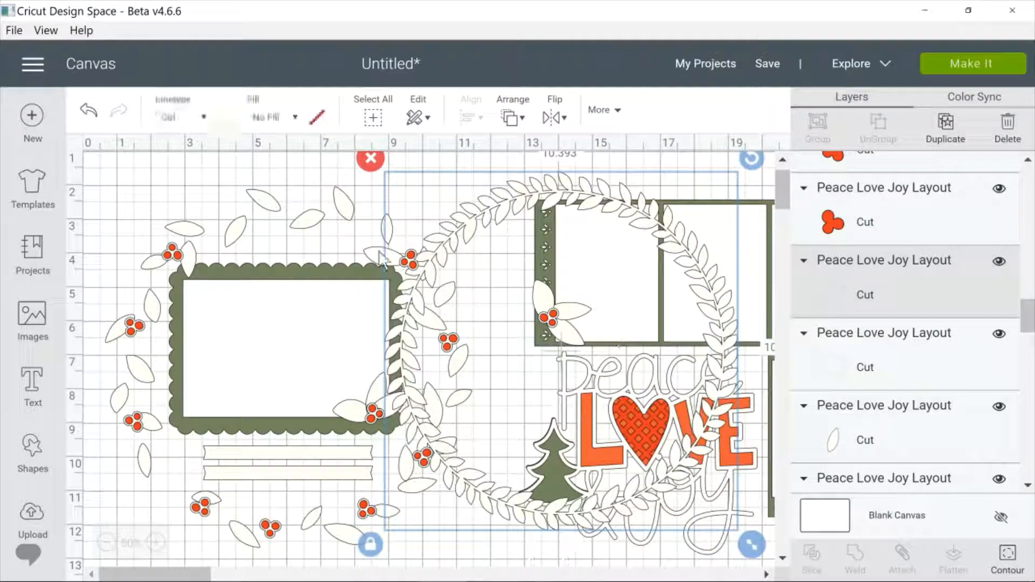
{"action": "left_click", "coordinate": [378, 164]}
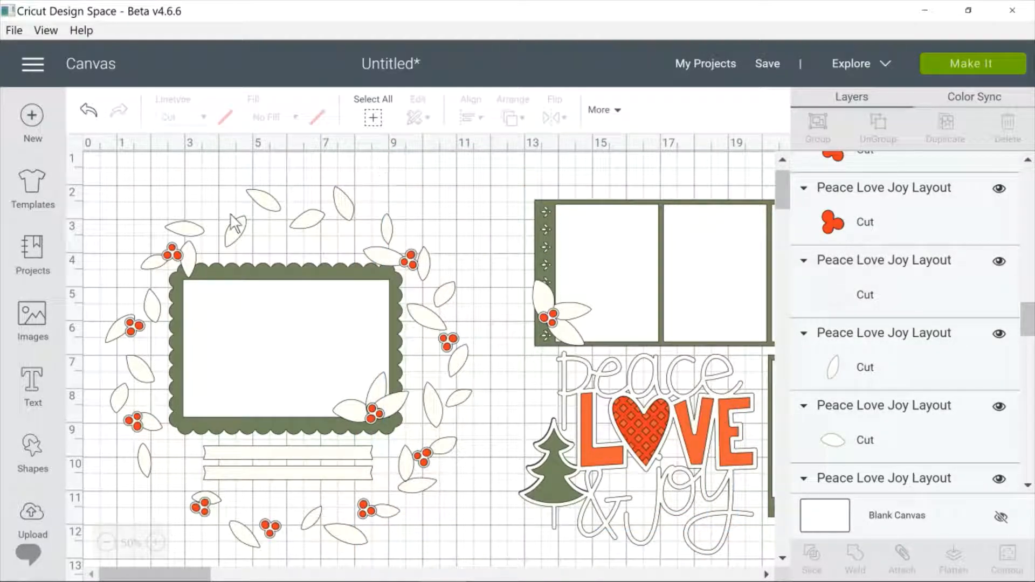
Step: Shift the layer of loose cream leaves and banner strips off the berry clusters and delete it
{"action": "left_click_drag", "start_coordinate": [437, 416], "coordinate": [499, 388]}
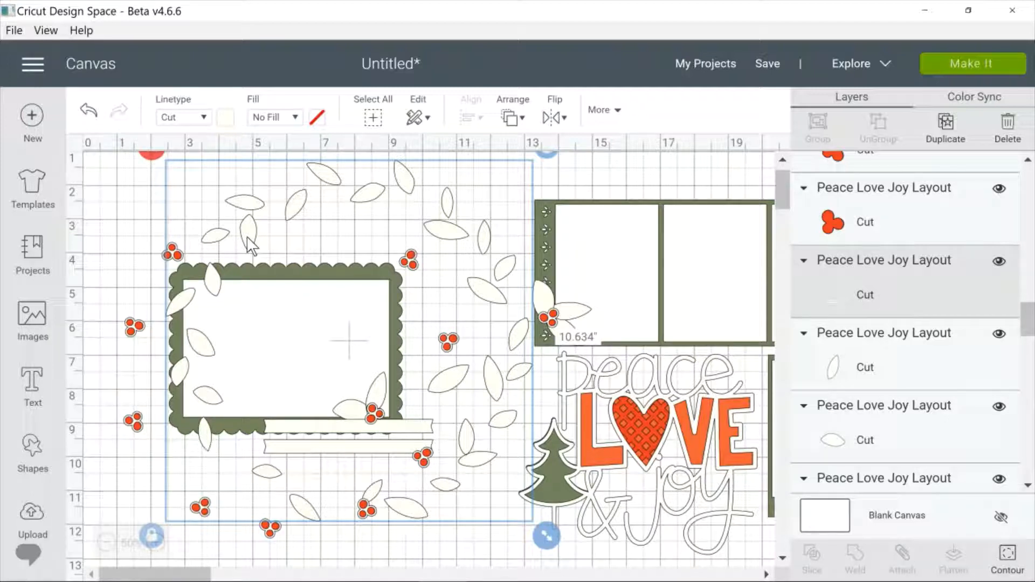
{"action": "left_click_drag", "start_coordinate": [247, 235], "coordinate": [209, 259]}
{"action": "left_click", "coordinate": [115, 169]}
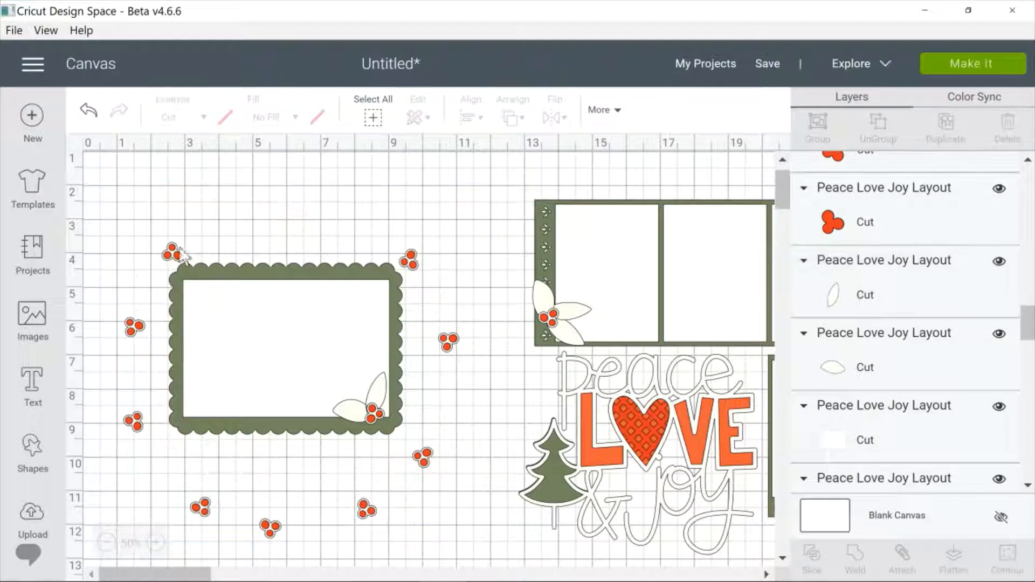
Step: Separate the outlines from the red berries in the two upper clusters beside the scalloped frame's left edge
{"action": "left_click_drag", "start_coordinate": [167, 254], "coordinate": [212, 219]}
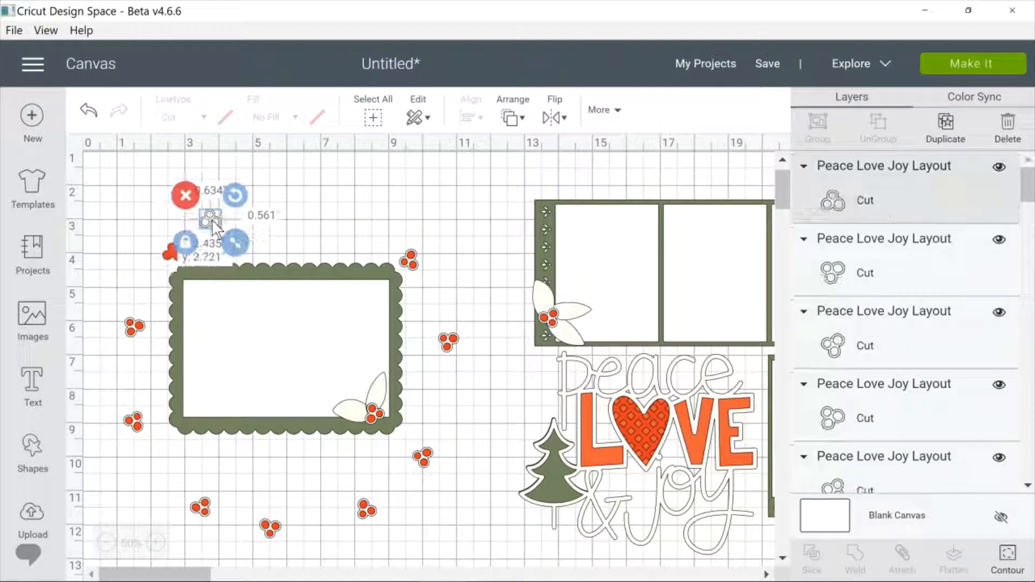
{"action": "left_click_drag", "start_coordinate": [172, 259], "coordinate": [153, 250]}
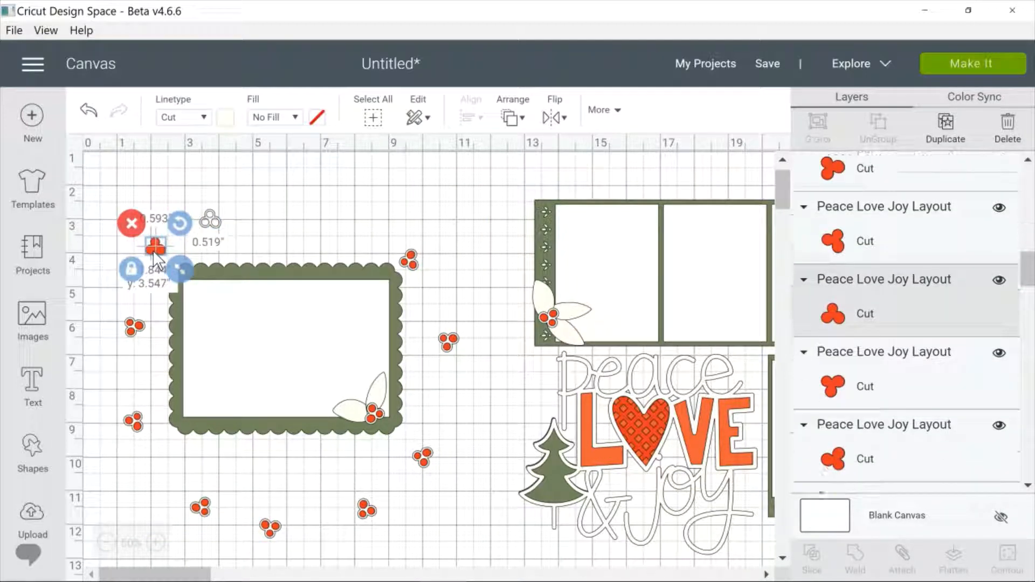
{"action": "left_click", "coordinate": [137, 330]}
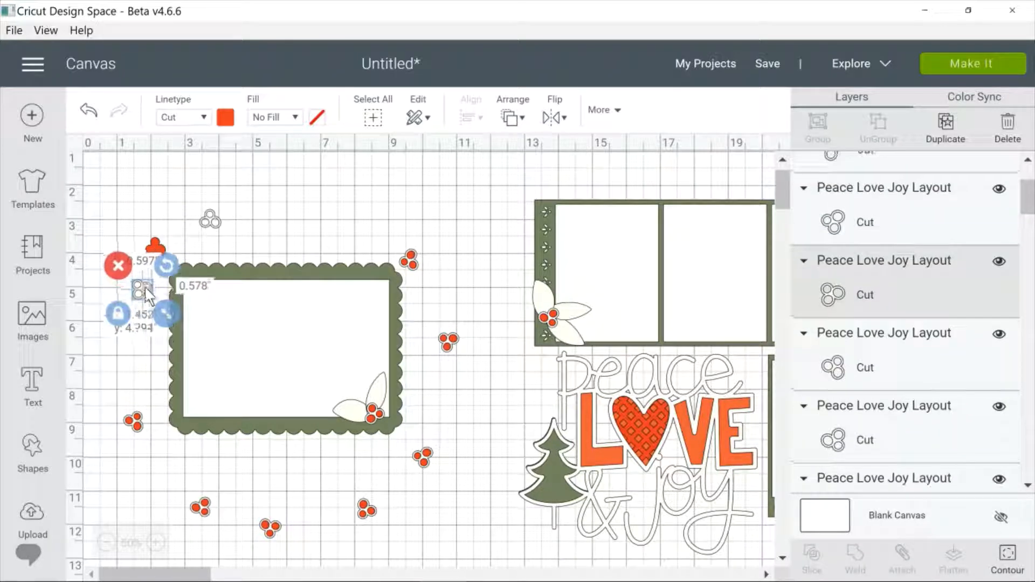
{"action": "mouse_move", "coordinate": [134, 329]}
{"action": "left_mouse_down"}
{"action": "mouse_move", "coordinate": [124, 309]}
{"action": "mouse_move", "coordinate": [128, 317]}
{"action": "left_mouse_up"}
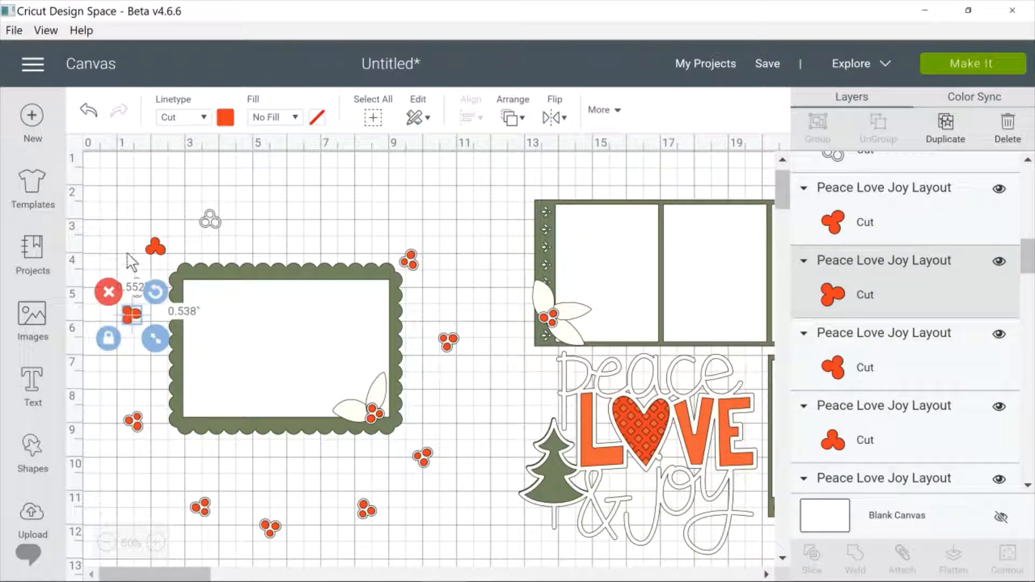
Step: Place the outline back over the middle red berry cluster beside the scalloped frame and nudge the outline of the cluster below
{"action": "left_click", "coordinate": [132, 274]}
{"action": "left_click_drag", "start_coordinate": [139, 294], "coordinate": [125, 315]}
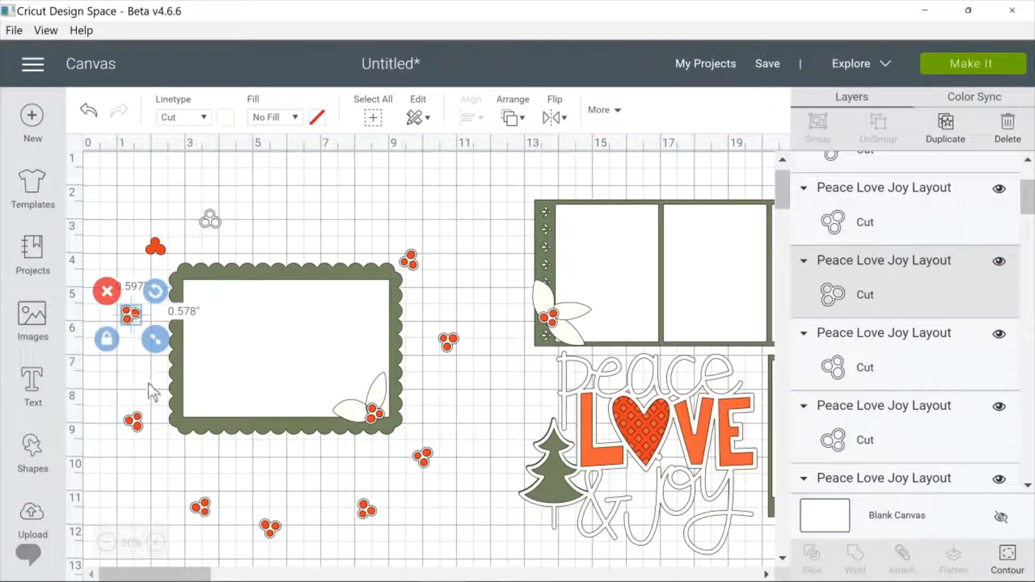
{"action": "left_click", "coordinate": [138, 421]}
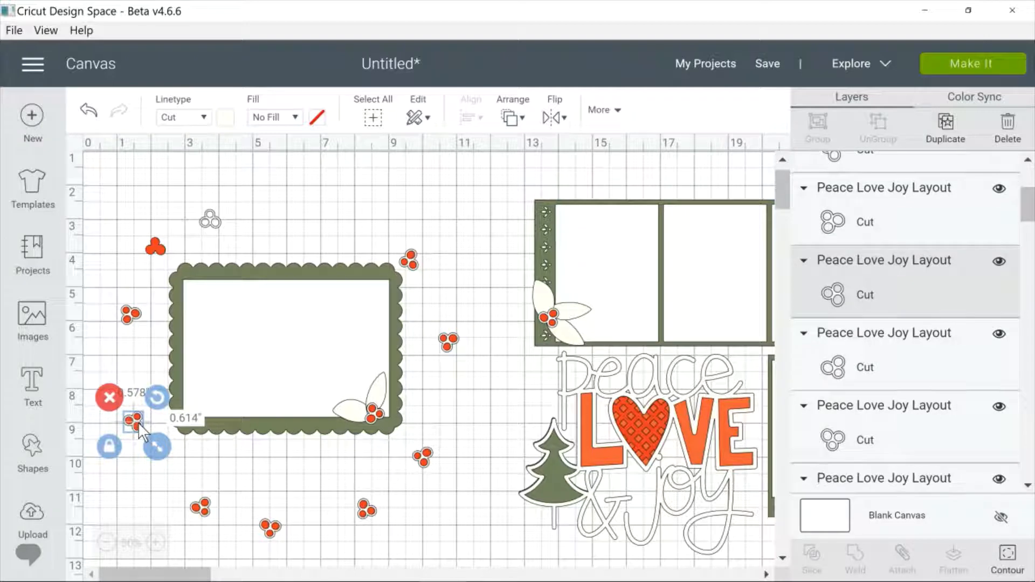
{"action": "mouse_move", "coordinate": [138, 422]}
{"action": "left_mouse_down"}
{"action": "mouse_move", "coordinate": [136, 397]}
{"action": "mouse_move", "coordinate": [137, 422]}
{"action": "left_mouse_up"}
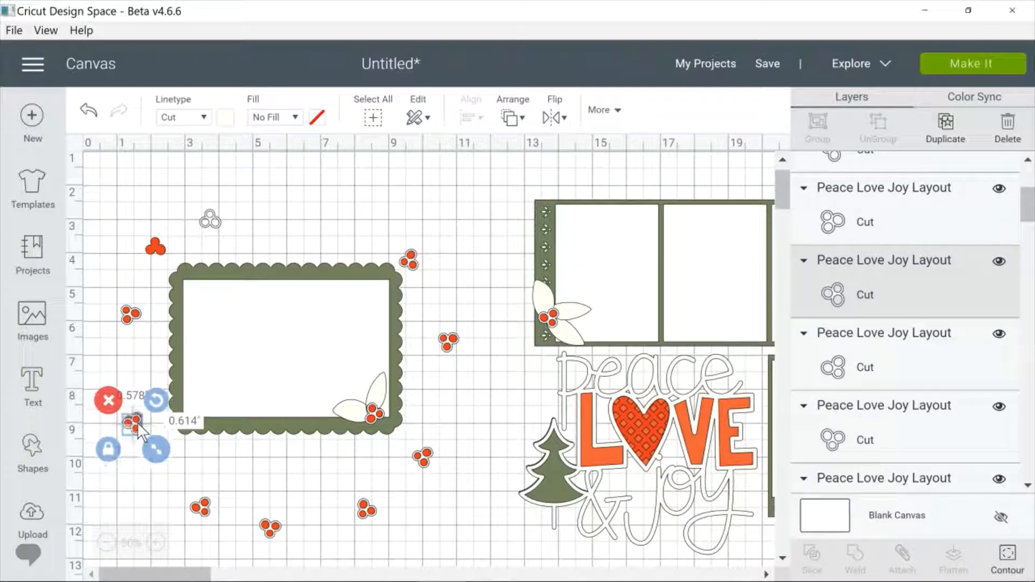
Step: Pull the white photo mat off the scalloped frame and delete both the mat and the green scalloped panel
{"action": "left_click", "coordinate": [258, 347]}
{"action": "left_click_drag", "start_coordinate": [335, 318], "coordinate": [355, 257]}
{"action": "left_click", "coordinate": [192, 201]}
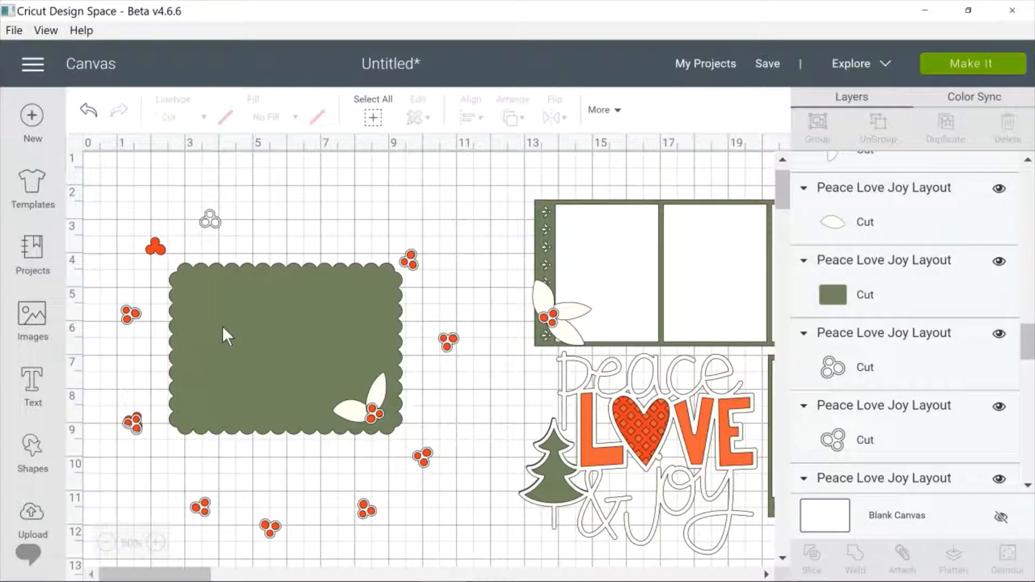
{"action": "left_click_drag", "start_coordinate": [223, 327], "coordinate": [279, 242]}
{"action": "left_click", "coordinate": [208, 165]}
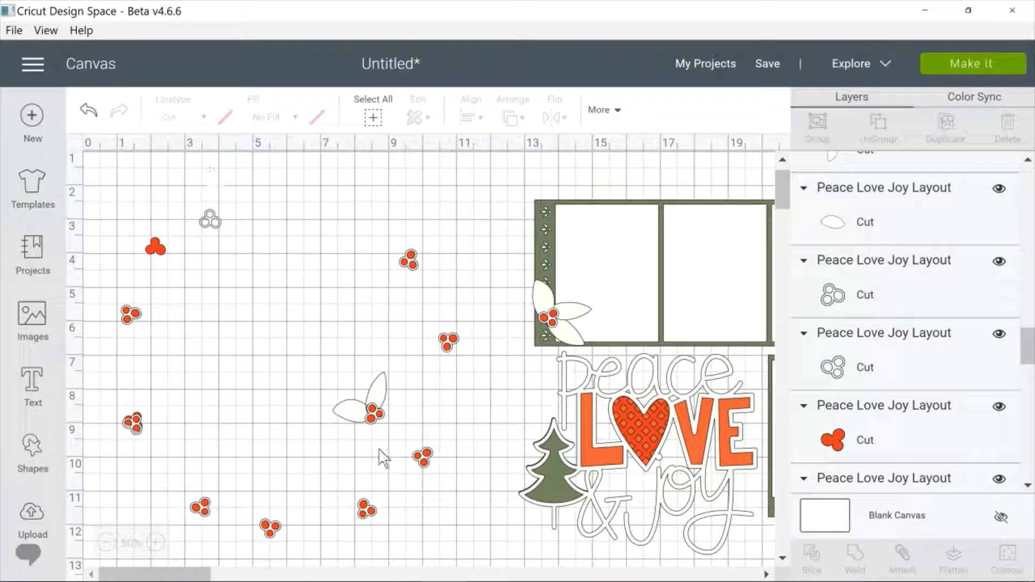
Step: Separate the two cream leaves from their berry cluster and delete all remaining leaves and berries of this page
{"action": "left_click_drag", "start_coordinate": [391, 399], "coordinate": [311, 356]}
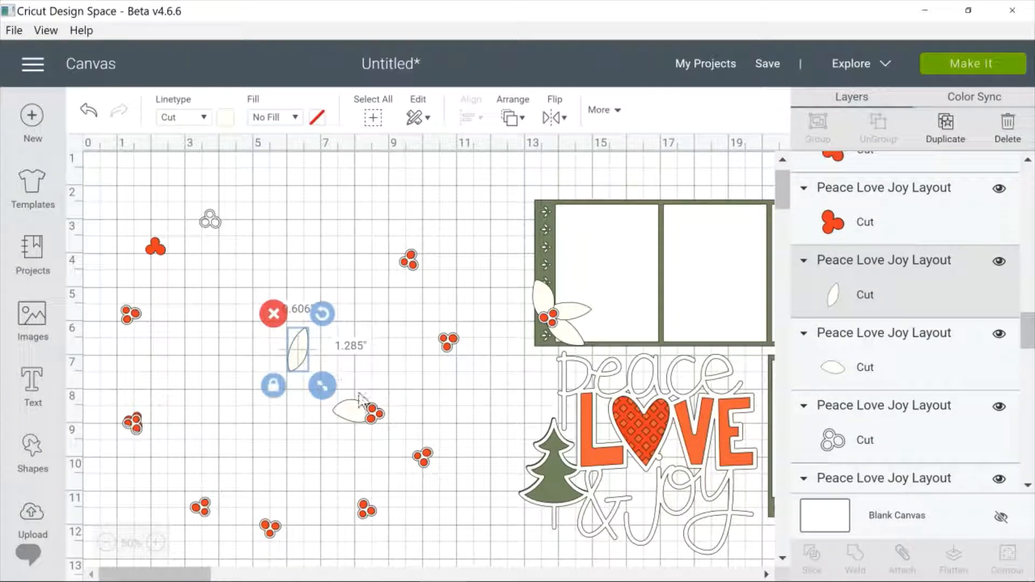
{"action": "left_click_drag", "start_coordinate": [353, 418], "coordinate": [264, 408]}
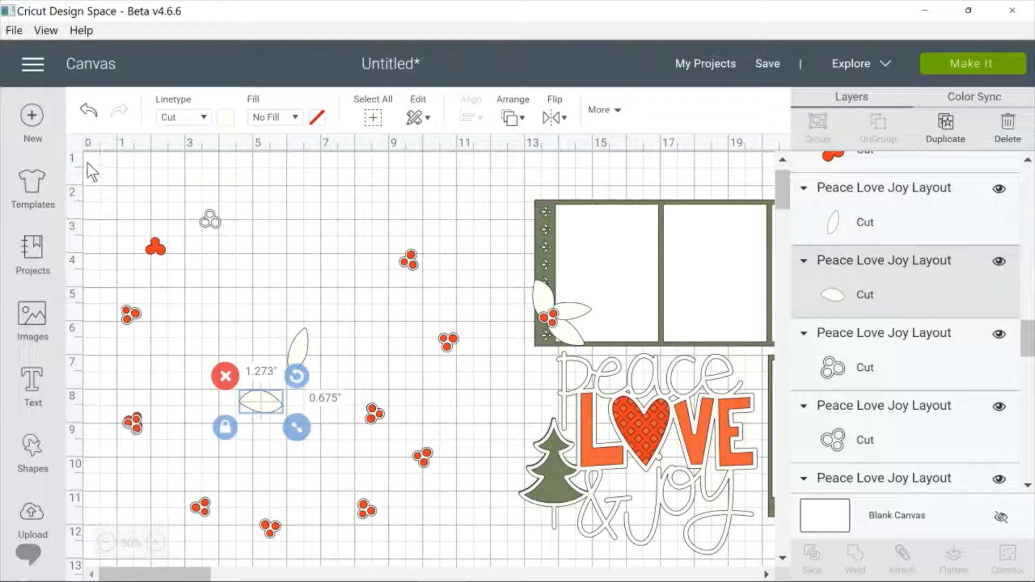
{"action": "left_click_drag", "start_coordinate": [87, 163], "coordinate": [503, 544]}
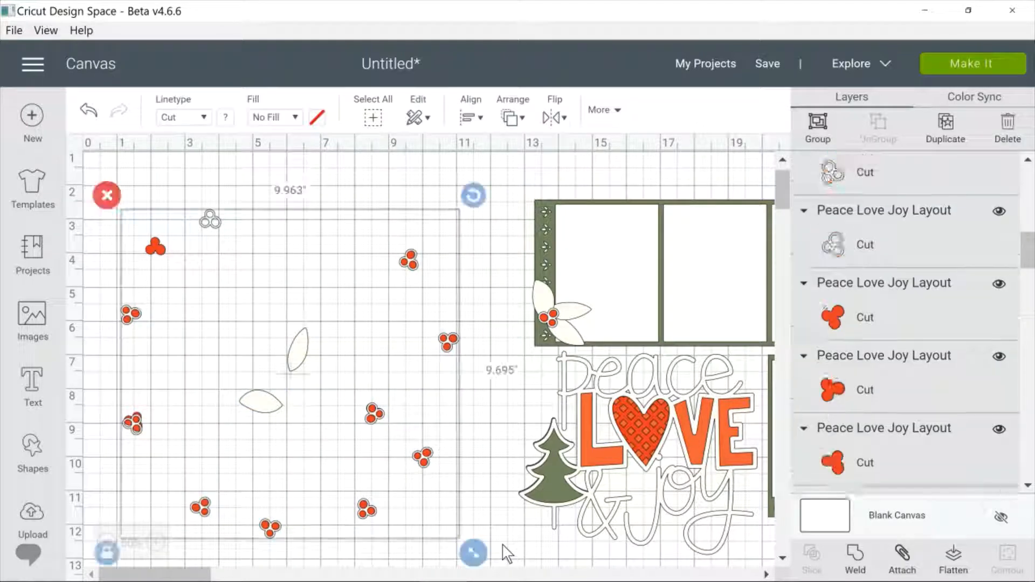
{"action": "key", "text": "Delete"}
Step: Pull apart the "peace, LOVE & joy" title into its white outline, green tree, orange LOVE lettering and red lattice heart
{"action": "left_click_drag", "start_coordinate": [157, 575], "coordinate": [206, 574]}
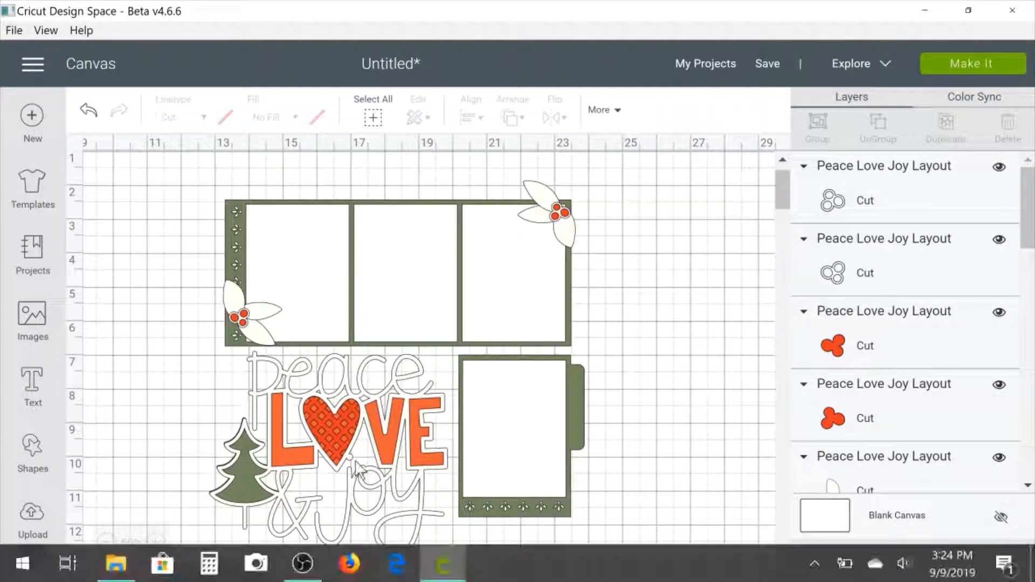
{"action": "left_click_drag", "start_coordinate": [241, 479], "coordinate": [571, 389]}
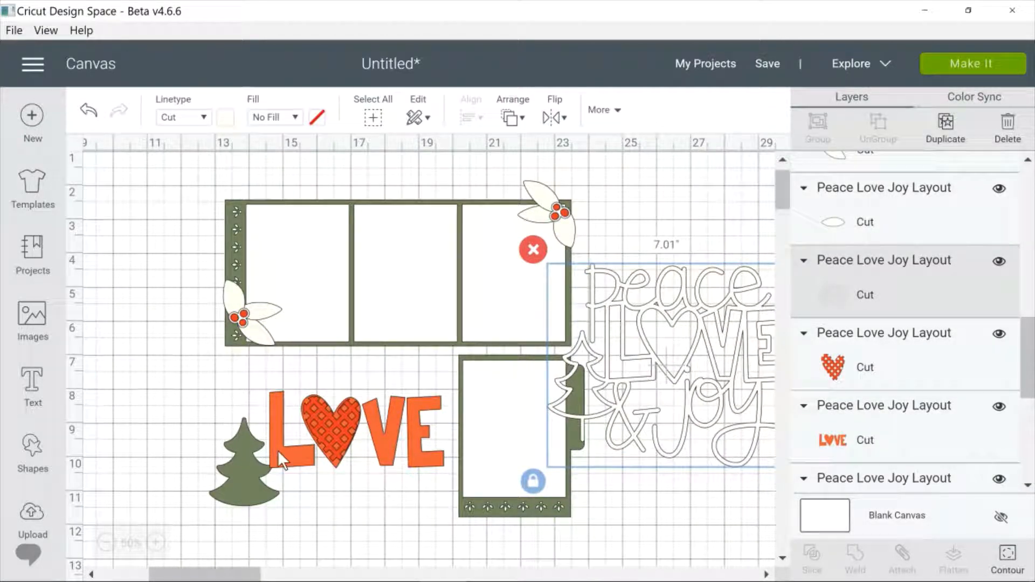
{"action": "left_click_drag", "start_coordinate": [239, 495], "coordinate": [142, 464]}
{"action": "left_click_drag", "start_coordinate": [170, 451], "coordinate": [171, 451]}
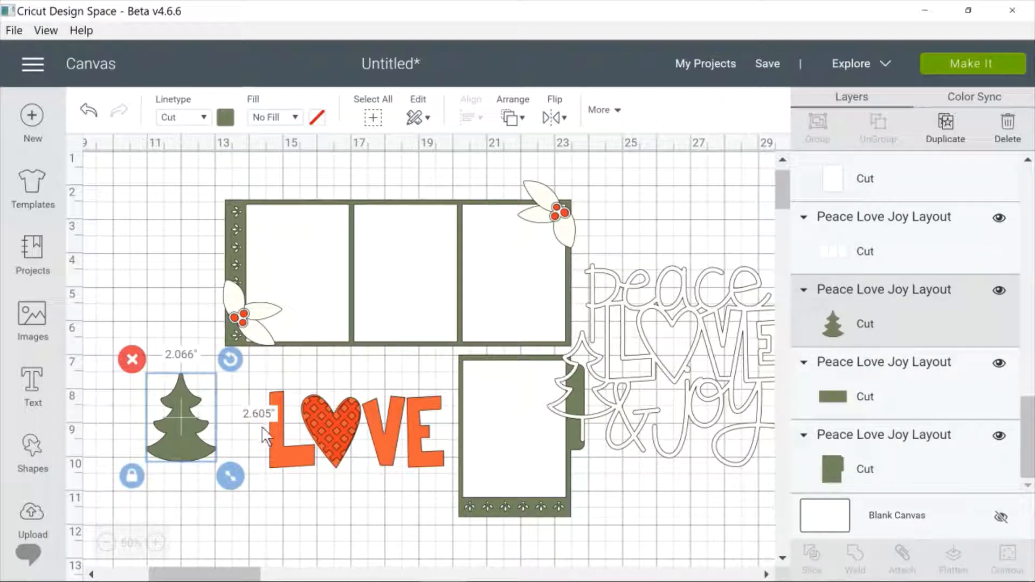
{"action": "left_click_drag", "start_coordinate": [284, 451], "coordinate": [160, 497]}
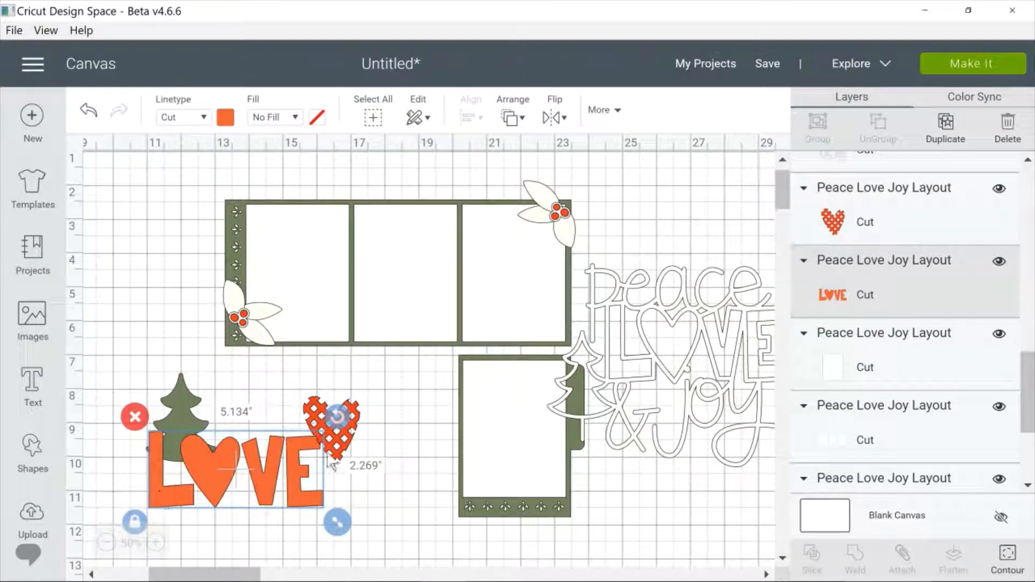
{"action": "left_click_drag", "start_coordinate": [330, 411], "coordinate": [377, 393]}
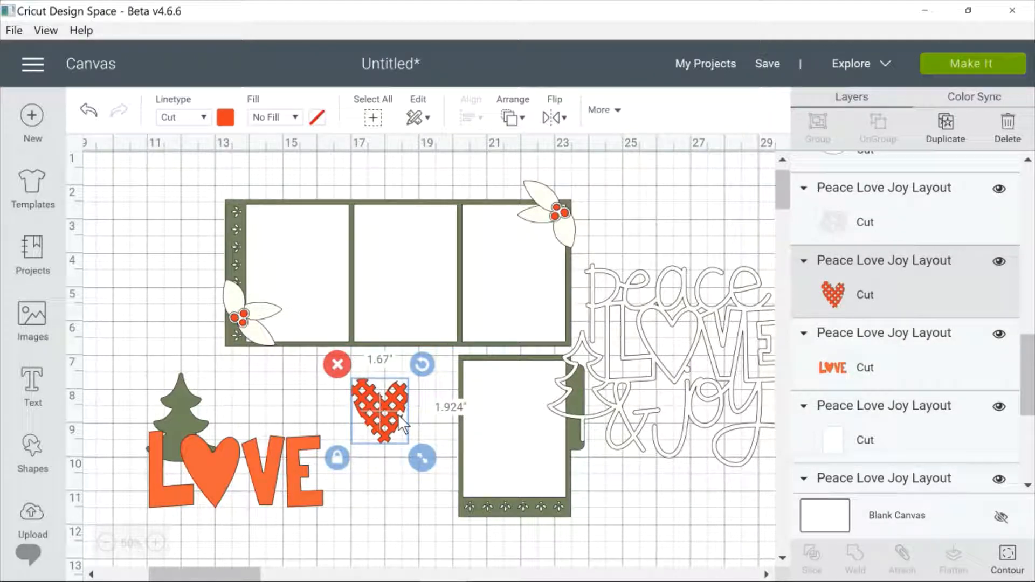
{"action": "left_click_drag", "start_coordinate": [398, 414], "coordinate": [366, 453]}
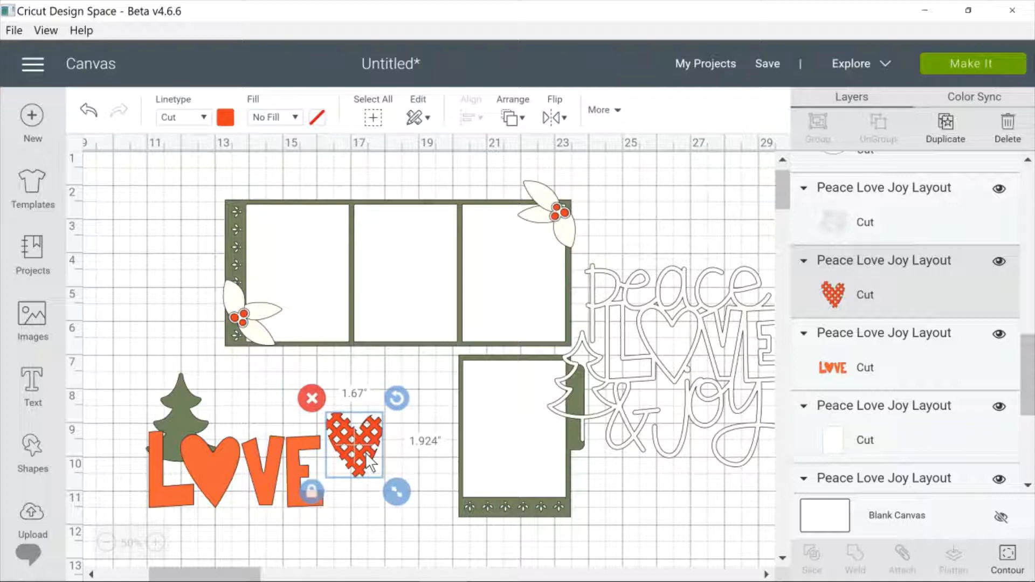
Step: Delete the four title pieces: the lattice heart, LOVE lettering, green tree and white outline
{"action": "left_click", "coordinate": [312, 399]}
{"action": "left_click", "coordinate": [181, 402]}
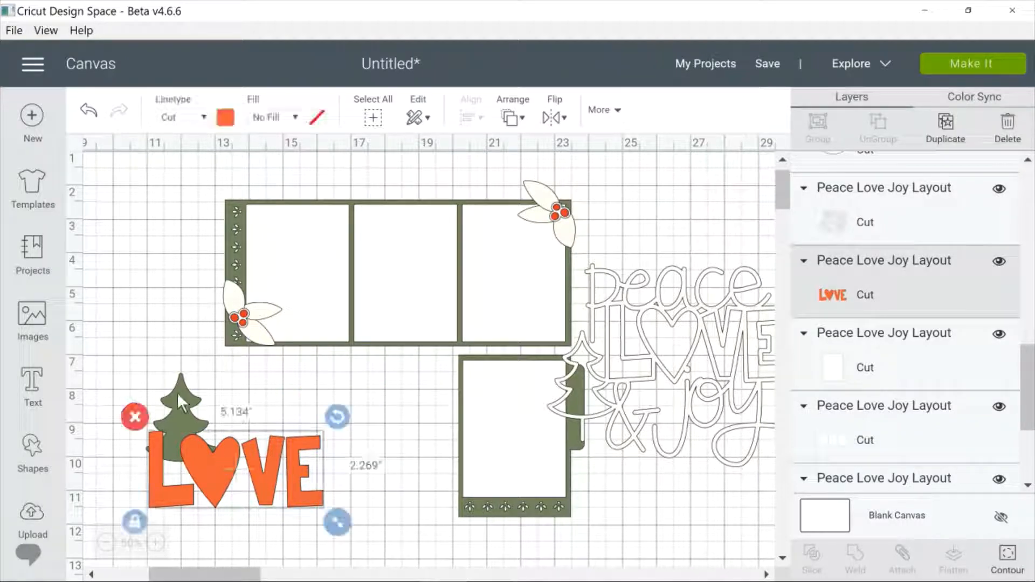
{"action": "left_click", "coordinate": [134, 417]}
{"action": "left_click", "coordinate": [170, 418]}
{"action": "left_click", "coordinate": [132, 359]}
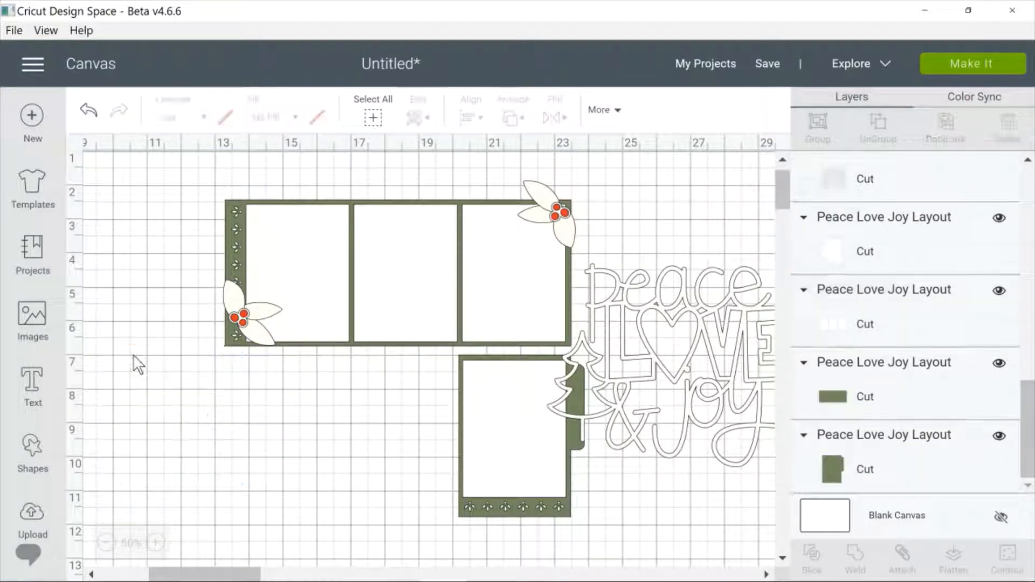
{"action": "left_click", "coordinate": [593, 356]}
{"action": "left_click", "coordinate": [532, 248]}
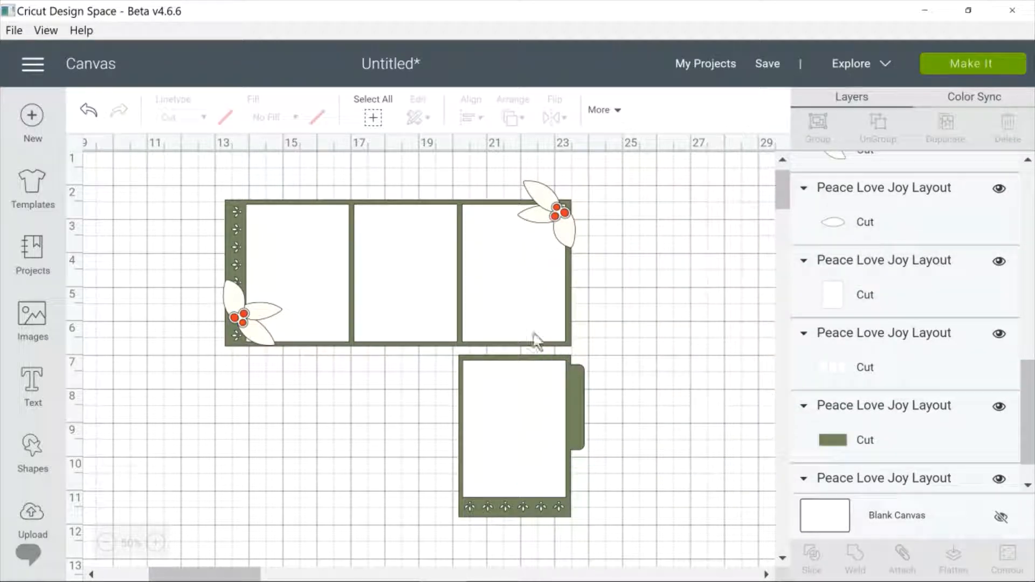
Step: Move the single and triple white photo mats off their green panels and delete them
{"action": "left_click_drag", "start_coordinate": [539, 445], "coordinate": [404, 445]}
{"action": "left_click_drag", "start_coordinate": [332, 286], "coordinate": [325, 445]}
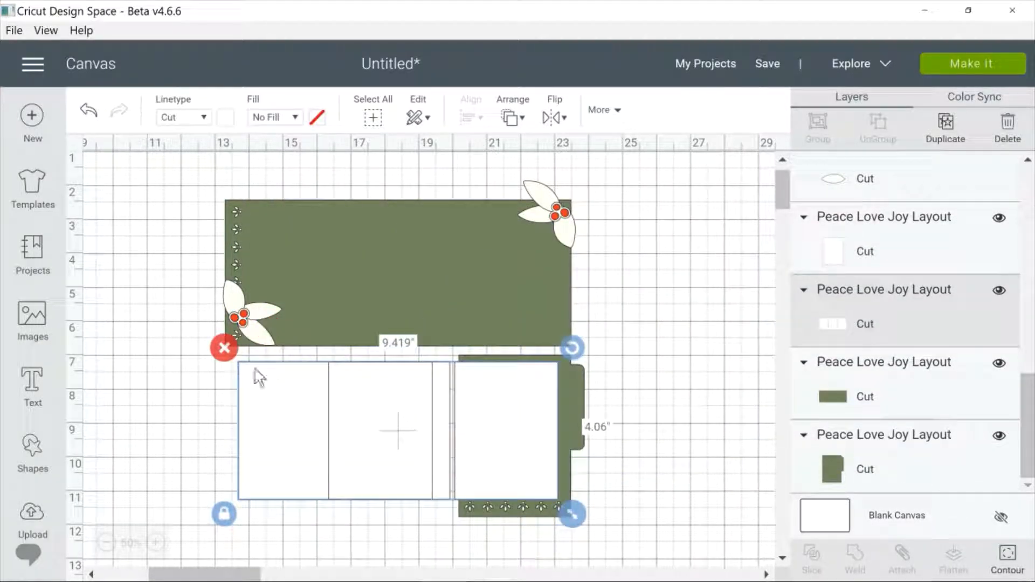
{"action": "left_click", "coordinate": [232, 354]}
{"action": "left_click", "coordinate": [351, 411]}
{"action": "left_click", "coordinate": [310, 348]}
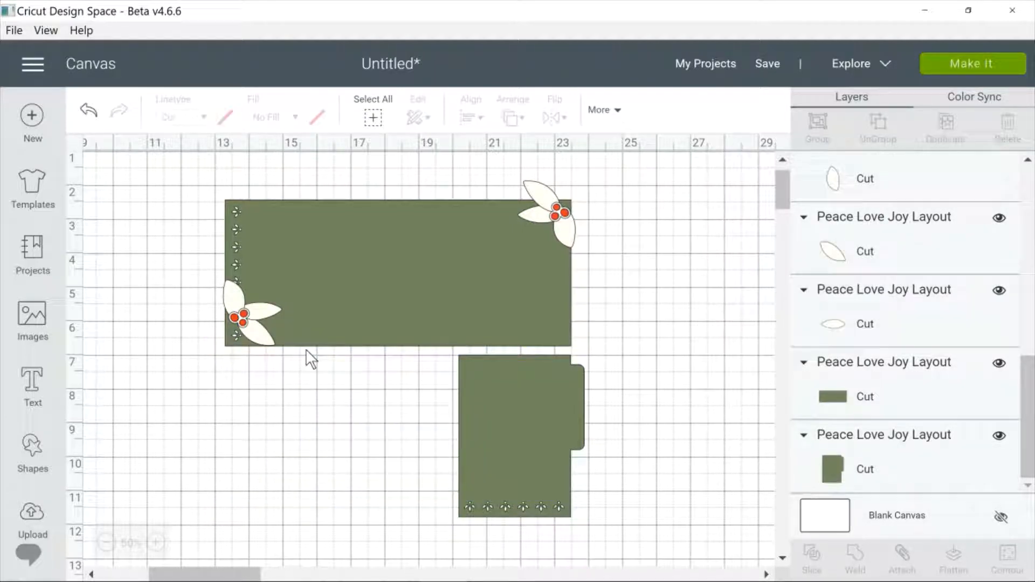
Step: Pull the wide green panel off the leaf clusters, enlarge it to about 18.6 inches wide and delete it
{"action": "left_click", "coordinate": [327, 332]}
{"action": "left_click_drag", "start_coordinate": [328, 333], "coordinate": [229, 476]}
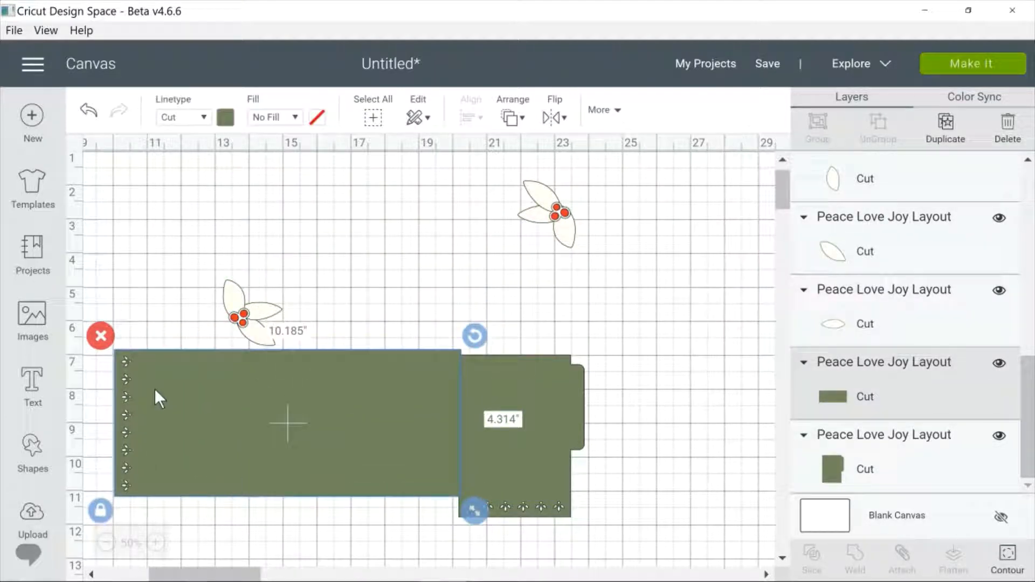
{"action": "left_click_drag", "start_coordinate": [340, 409], "coordinate": [355, 264]}
{"action": "left_click_drag", "start_coordinate": [491, 337], "coordinate": [772, 533]}
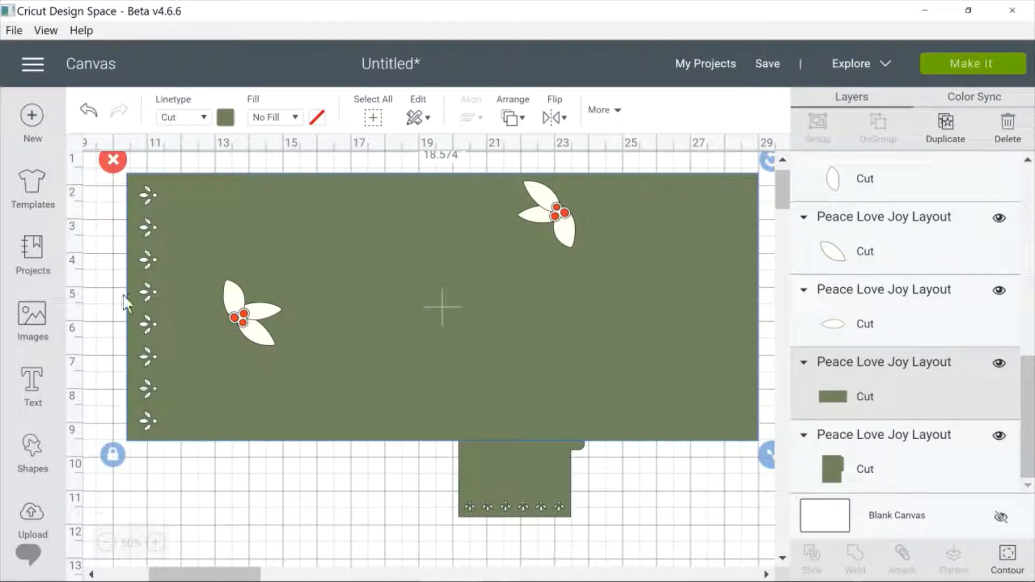
{"action": "left_click", "coordinate": [113, 160]}
Step: Spread the three cream leaves away from the lower berry cluster and delete everything left on the canvas
{"action": "left_click_drag", "start_coordinate": [280, 317], "coordinate": [351, 252]}
{"action": "left_click_drag", "start_coordinate": [233, 302], "coordinate": [218, 273]}
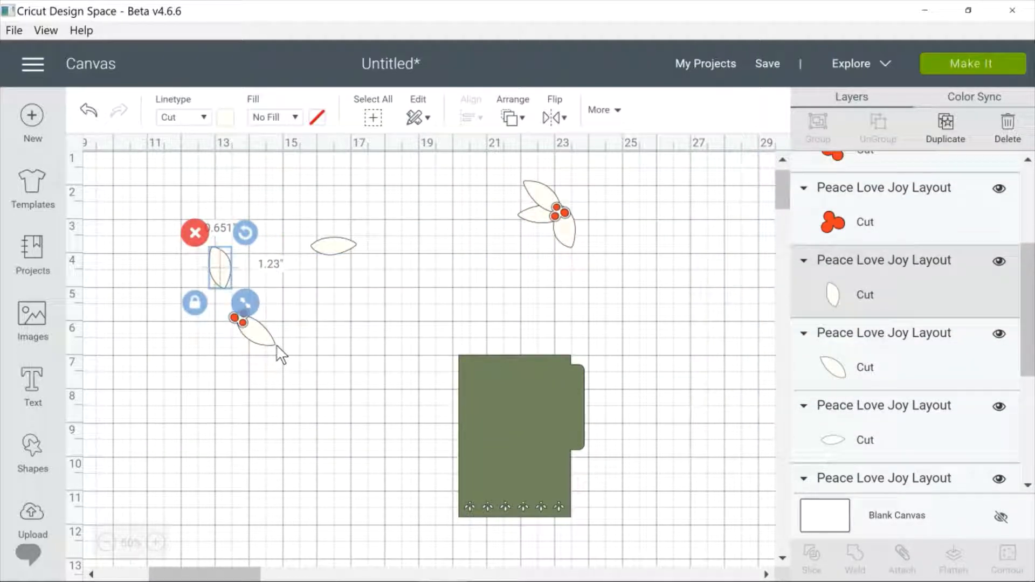
{"action": "left_click_drag", "start_coordinate": [265, 338], "coordinate": [280, 351]}
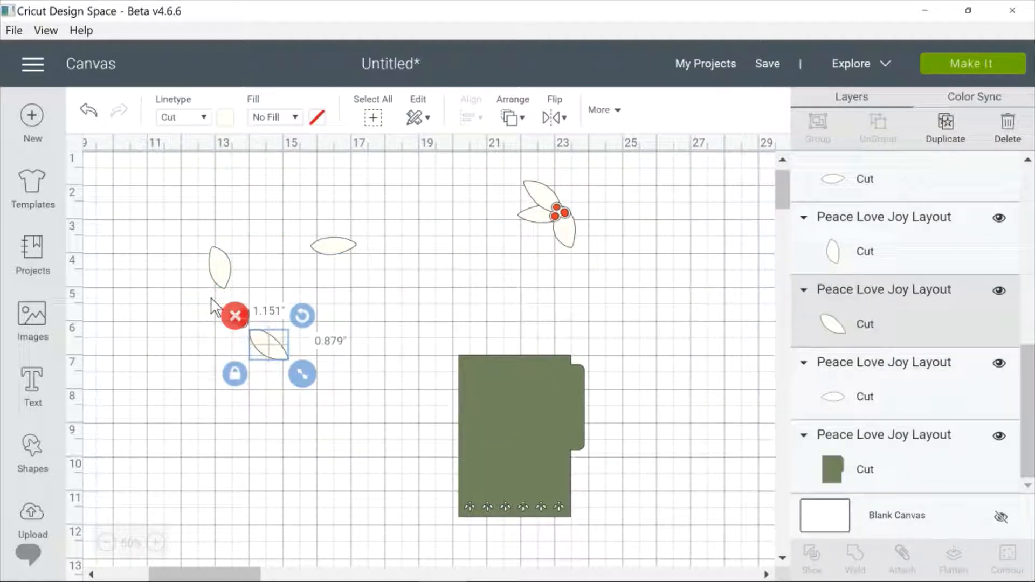
{"action": "left_click", "coordinate": [431, 330]}
{"action": "left_click_drag", "start_coordinate": [171, 160], "coordinate": [652, 550]}
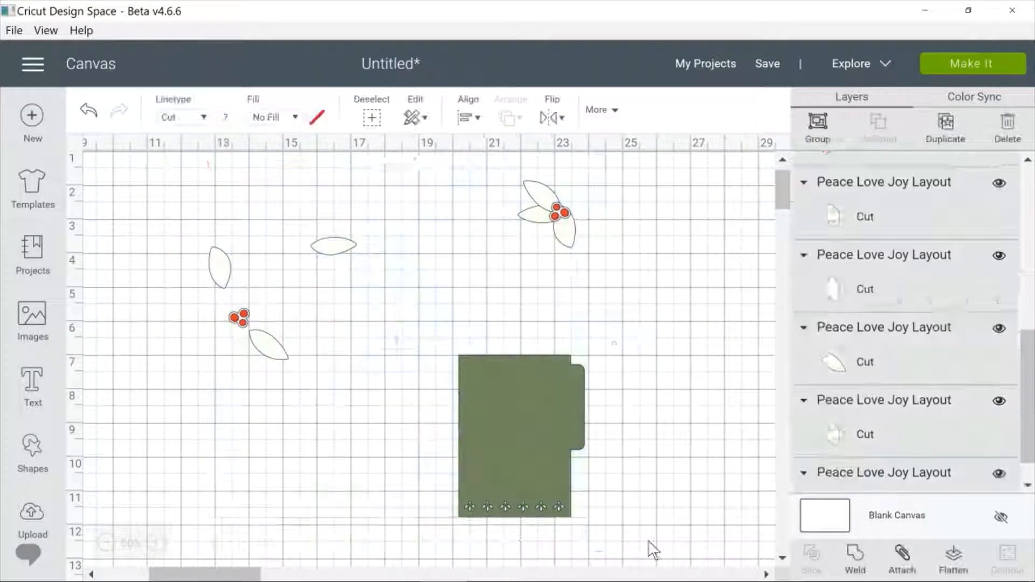
{"action": "key", "text": "Delete"}
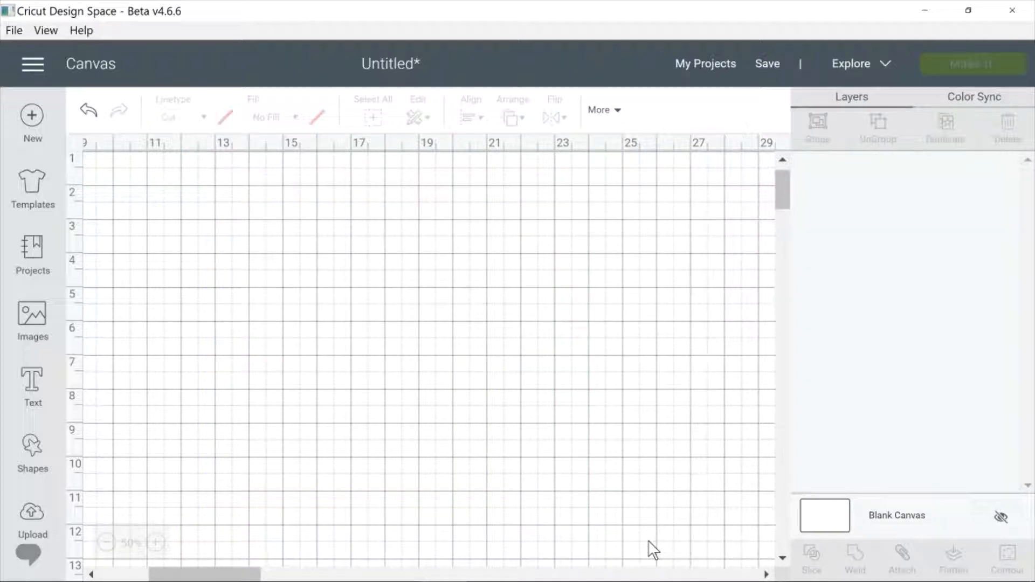
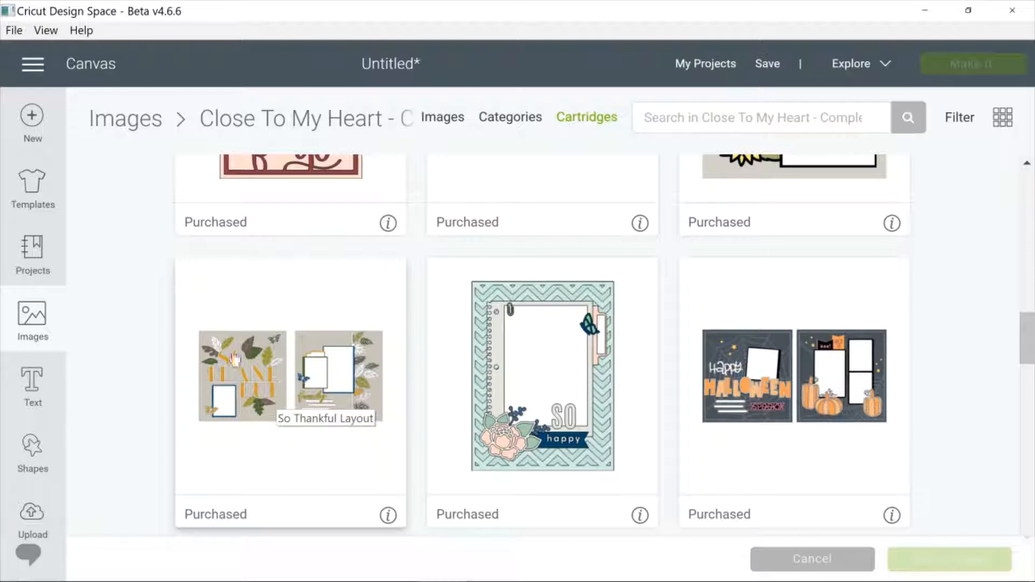
Step: Insert the So Thankful Layout from the Complete Creativity cartridge and ungroup it
{"action": "left_click", "coordinate": [313, 446]}
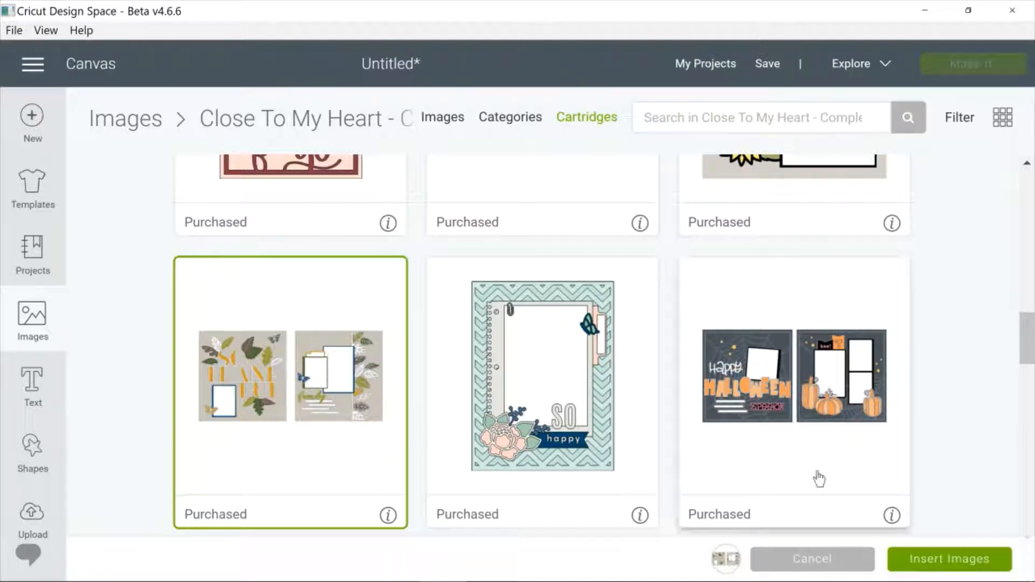
{"action": "left_click", "coordinate": [915, 559]}
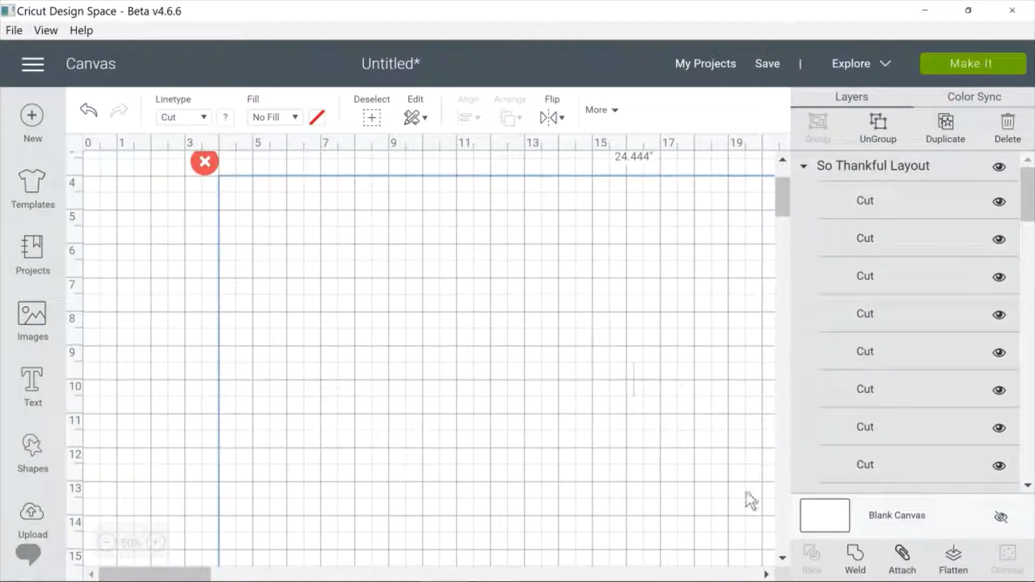
{"action": "left_click", "coordinate": [766, 575]}
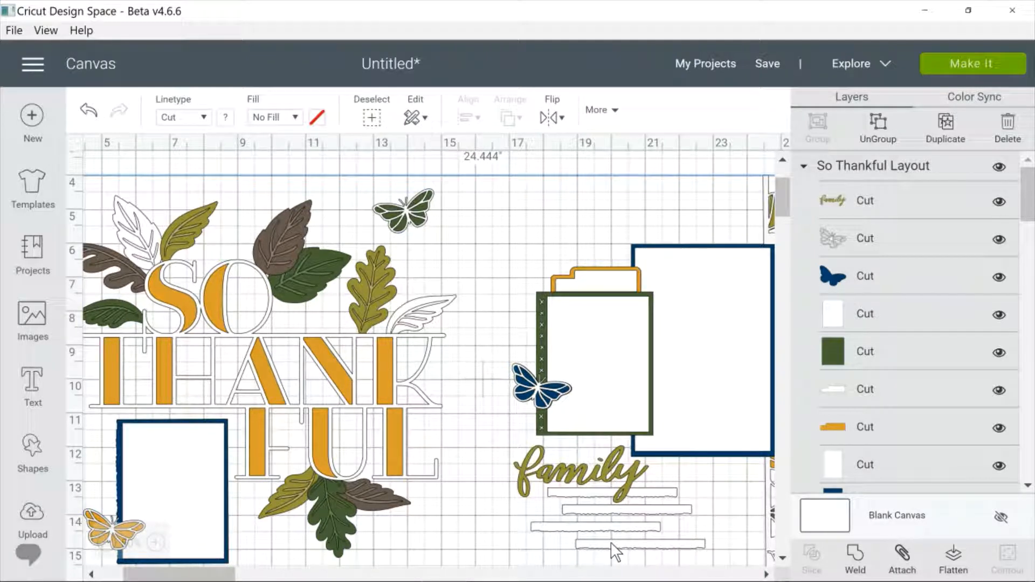
{"action": "left_click", "coordinate": [890, 139]}
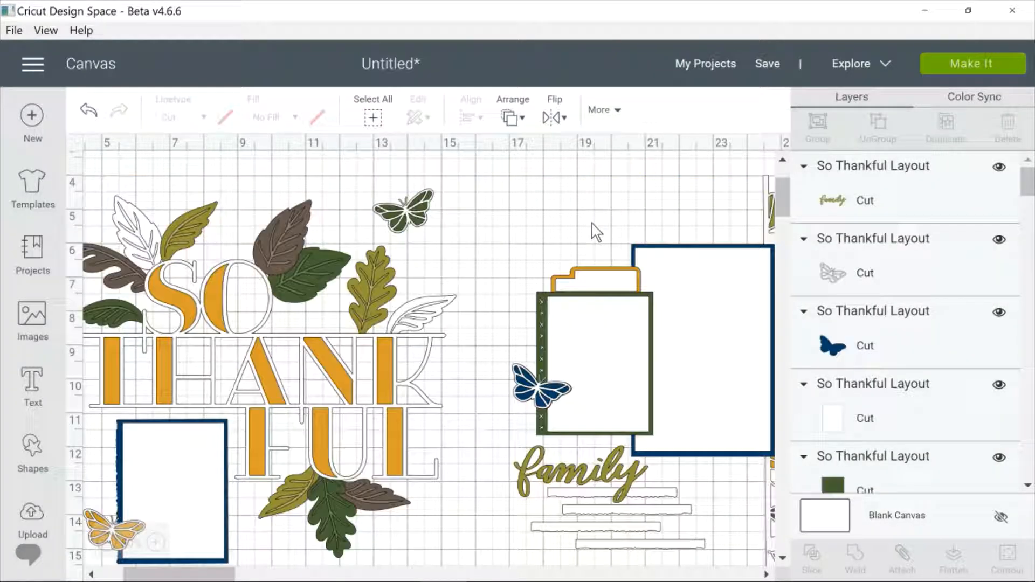
Step: Separate the white wing outline from the green butterfly above the SO THANKFUL title and delete both pieces
{"action": "left_click_drag", "start_coordinate": [216, 572], "coordinate": [191, 572]}
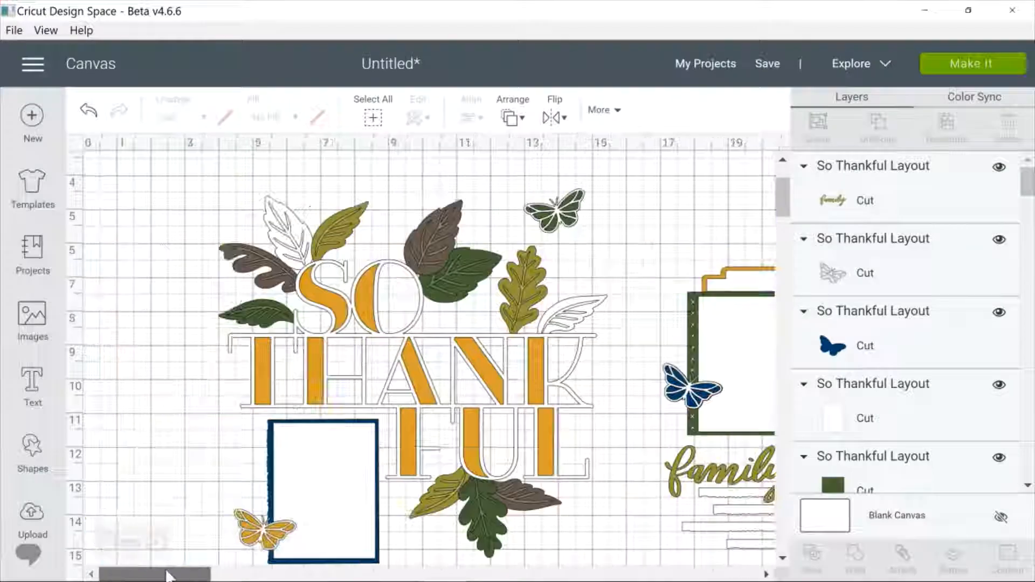
{"action": "left_click_drag", "start_coordinate": [550, 207], "coordinate": [632, 182]}
{"action": "left_click", "coordinate": [555, 209]}
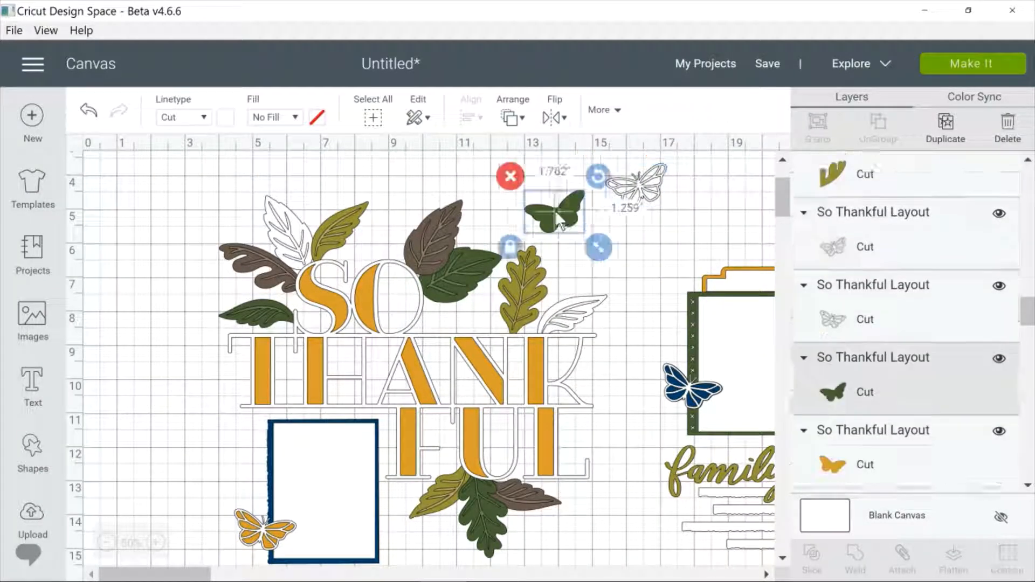
{"action": "mouse_move", "coordinate": [555, 209]}
{"action": "left_mouse_down"}
{"action": "mouse_move", "coordinate": [545, 208]}
{"action": "mouse_move", "coordinate": [551, 199]}
{"action": "left_mouse_up"}
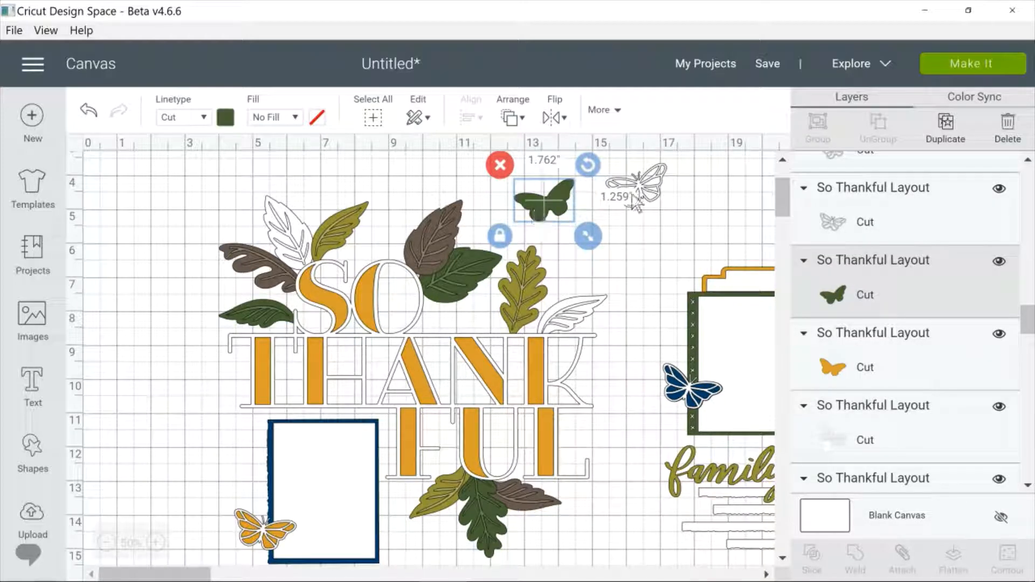
{"action": "left_click_drag", "start_coordinate": [644, 182], "coordinate": [636, 186]}
{"action": "left_click", "coordinate": [584, 162]}
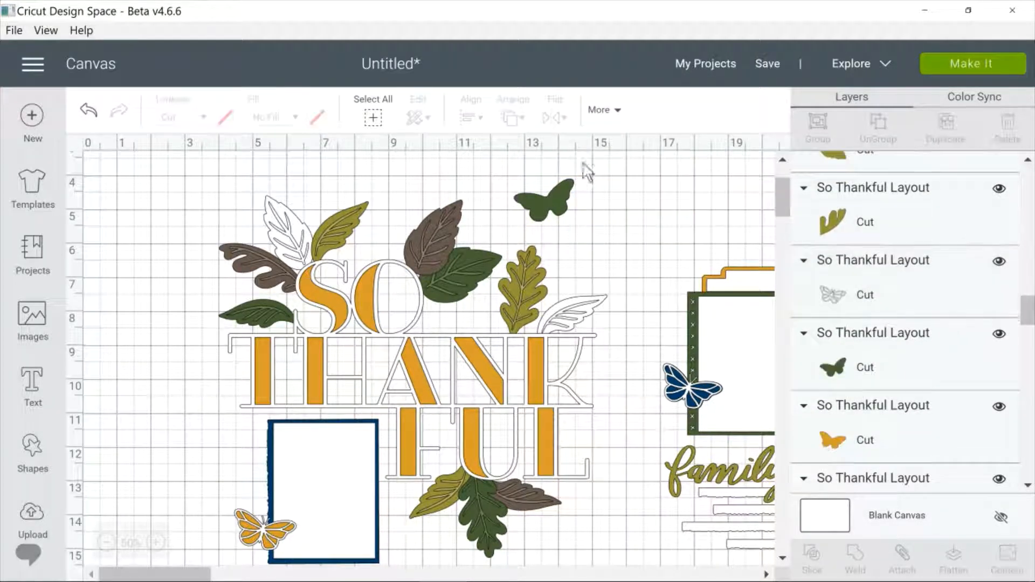
{"action": "left_click", "coordinate": [556, 201]}
{"action": "left_click", "coordinate": [497, 164]}
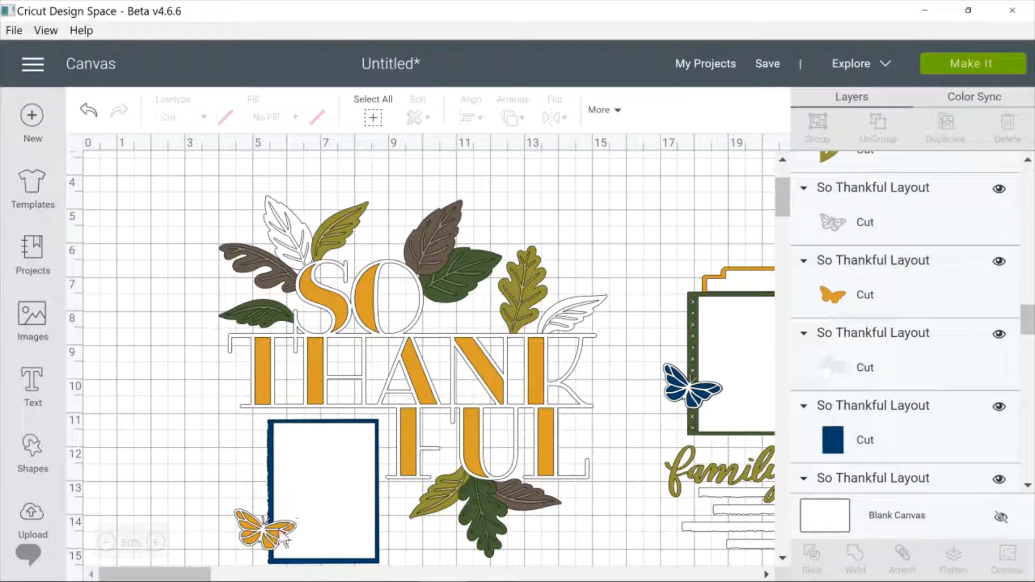
Step: Pull the white outlines off the orange and navy butterflies and spread the four pieces apart
{"action": "left_click_drag", "start_coordinate": [284, 537], "coordinate": [218, 439]}
{"action": "left_click", "coordinate": [251, 532]}
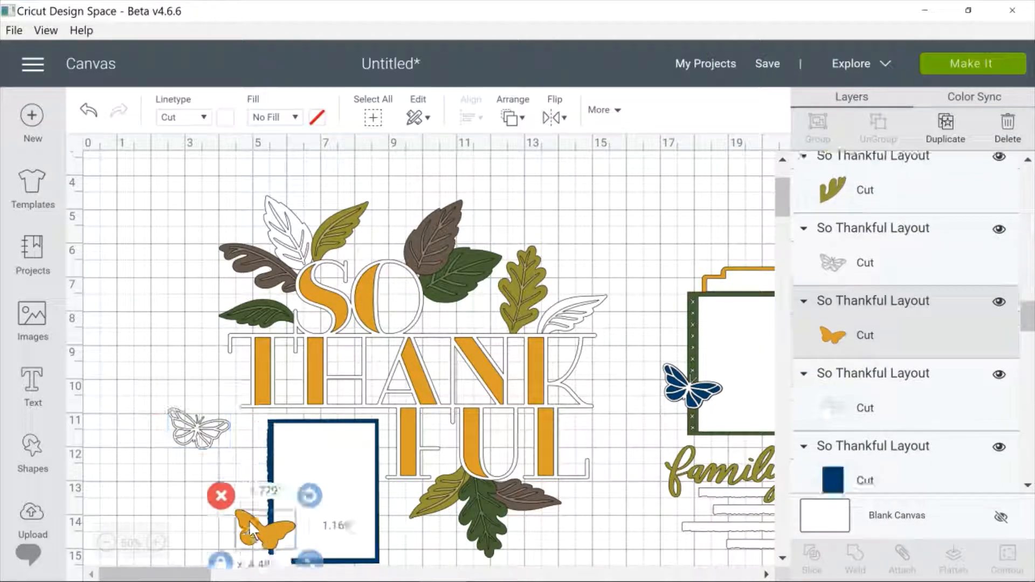
{"action": "left_click_drag", "start_coordinate": [251, 532], "coordinate": [208, 488]}
{"action": "left_click_drag", "start_coordinate": [684, 389], "coordinate": [632, 400]}
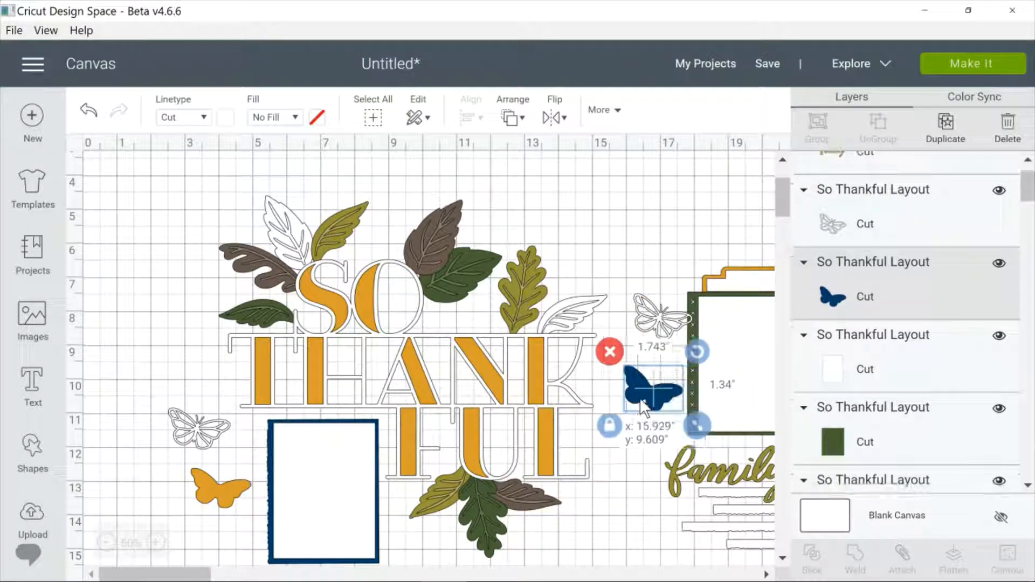
Step: Delete the navy and orange butterfly bodies together with both of their white outlines
{"action": "left_click", "coordinate": [615, 353]}
{"action": "left_click", "coordinate": [653, 318]}
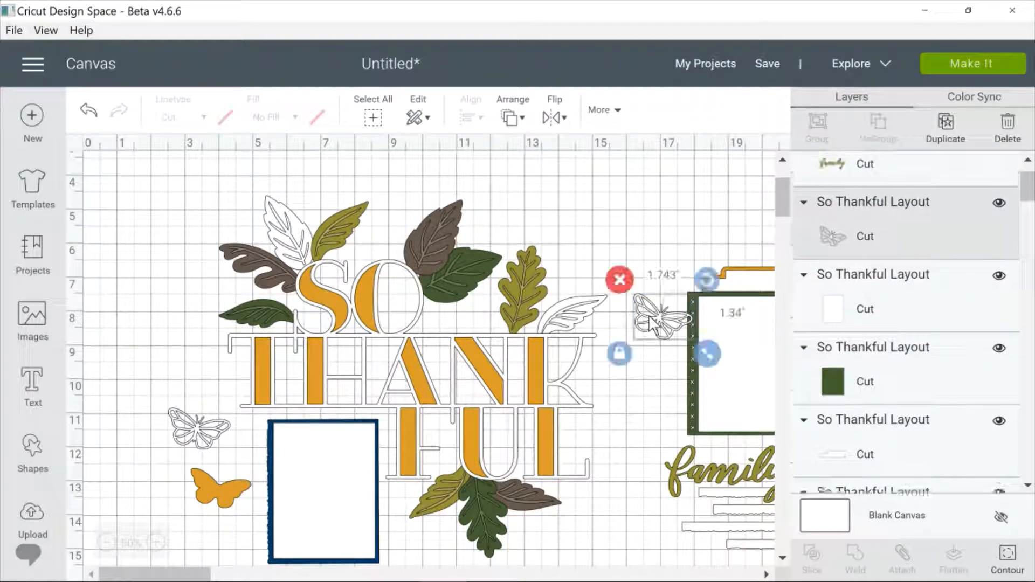
{"action": "left_click", "coordinate": [619, 280]}
{"action": "left_click", "coordinate": [220, 509]}
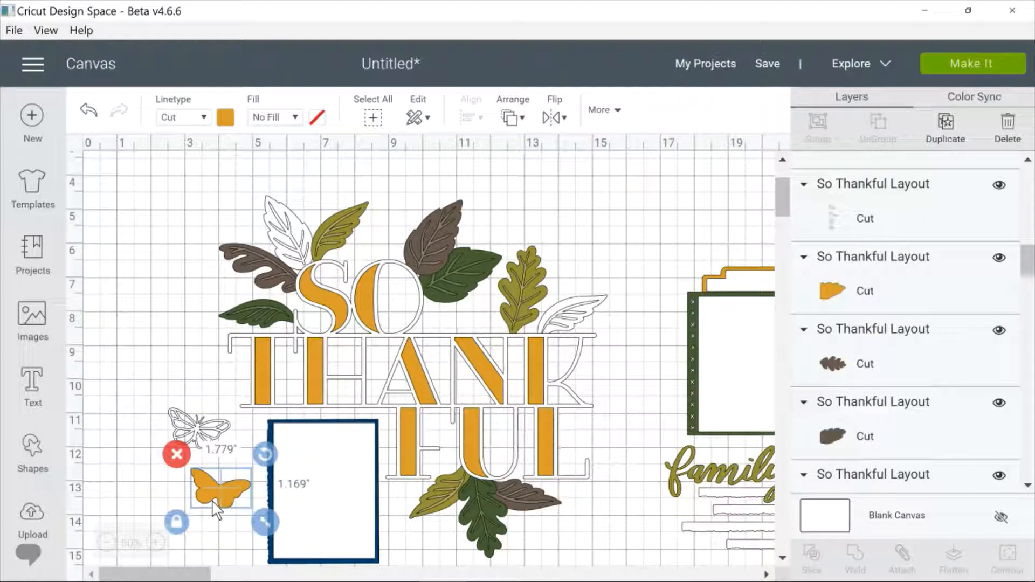
{"action": "left_click", "coordinate": [177, 454]}
{"action": "left_click", "coordinate": [181, 447]}
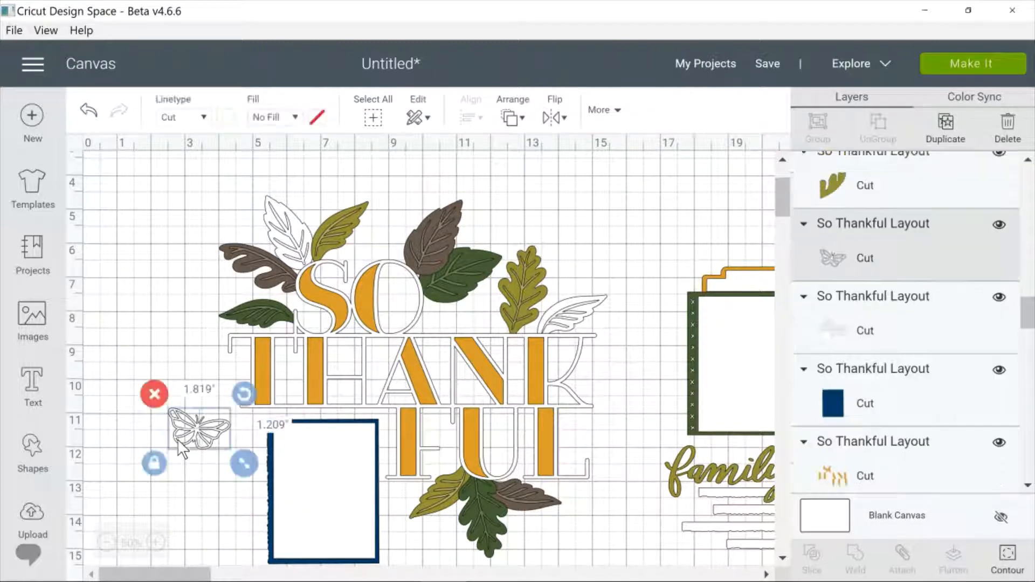
{"action": "left_click", "coordinate": [154, 394]}
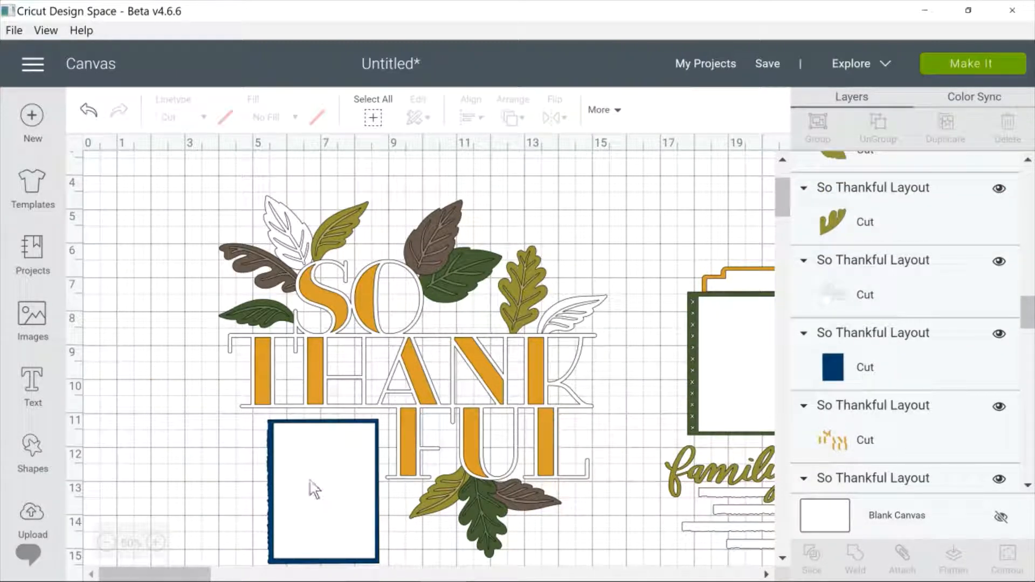
Step: Pull the white SO THANKFUL title and photo mat layer off the colored pieces and delete it
{"action": "left_click_drag", "start_coordinate": [315, 489], "coordinate": [218, 509]}
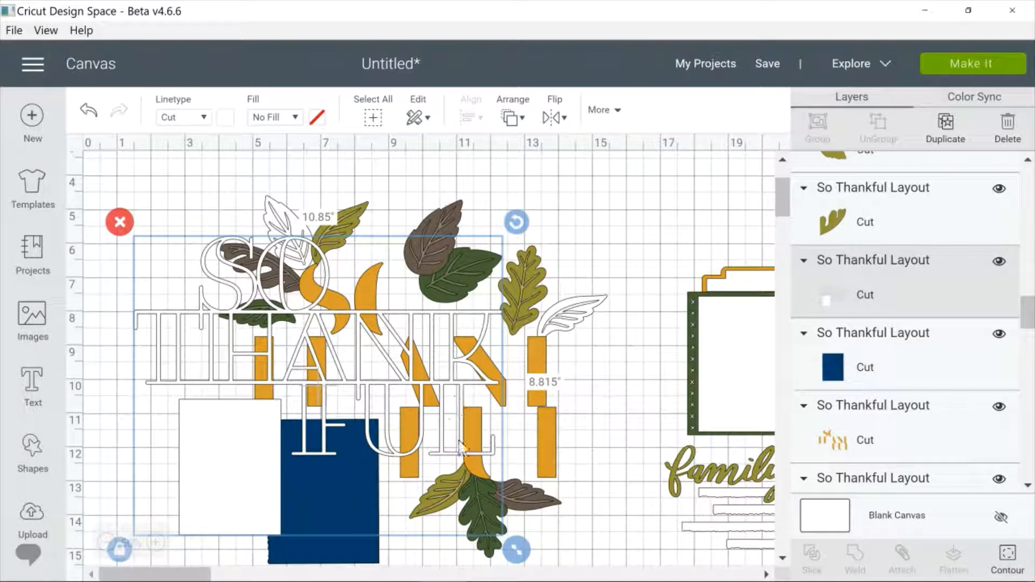
{"action": "left_click_drag", "start_coordinate": [268, 455], "coordinate": [246, 397]}
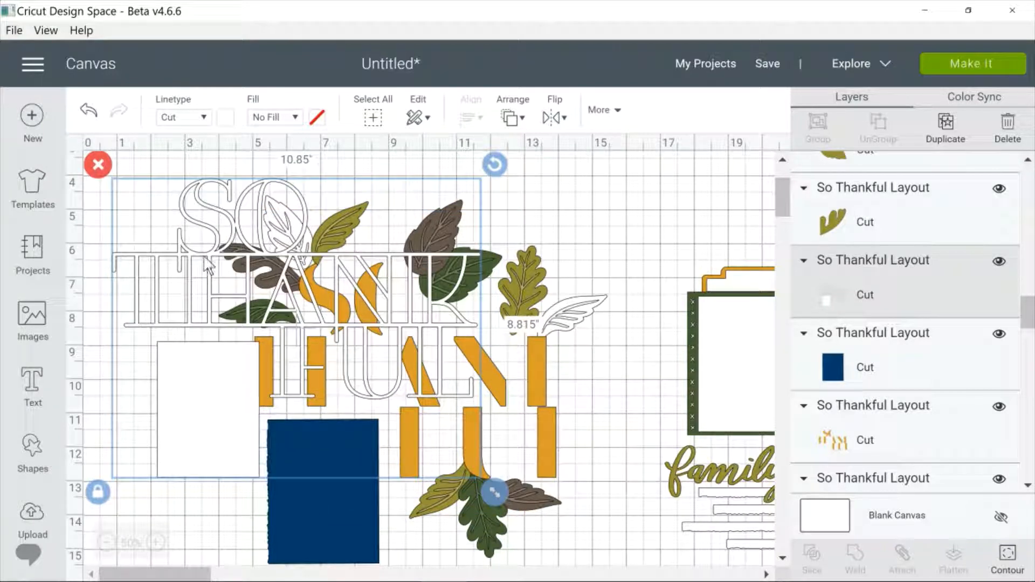
{"action": "left_click", "coordinate": [98, 164]}
Step: Move the torn-edge navy photo mat up, enlarge it to about 8.5 inches wide and delete it
{"action": "left_click_drag", "start_coordinate": [327, 501], "coordinate": [232, 222]}
{"action": "left_click_drag", "start_coordinate": [298, 339], "coordinate": [644, 573]}
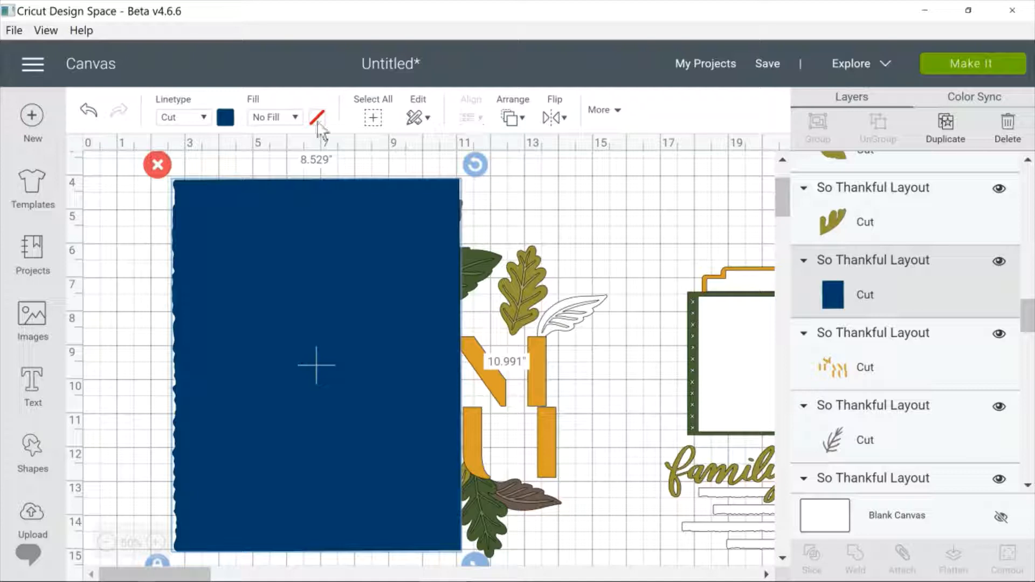
{"action": "left_click", "coordinate": [158, 164]}
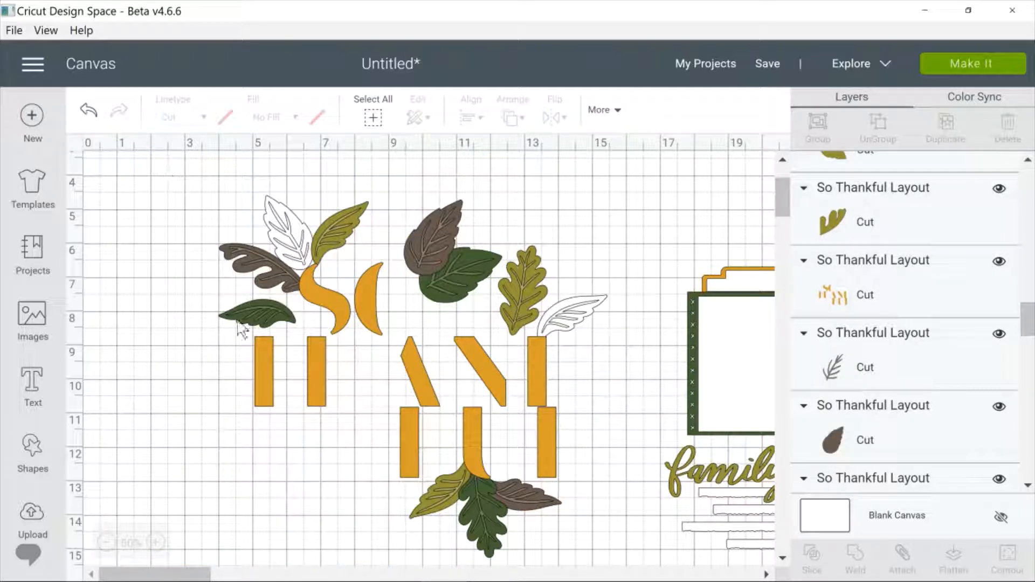
Step: Move the orange letter inlays away from the leaves, enlarge them to about 13.7 inches wide and delete them
{"action": "left_click_drag", "start_coordinate": [315, 358], "coordinate": [205, 384]}
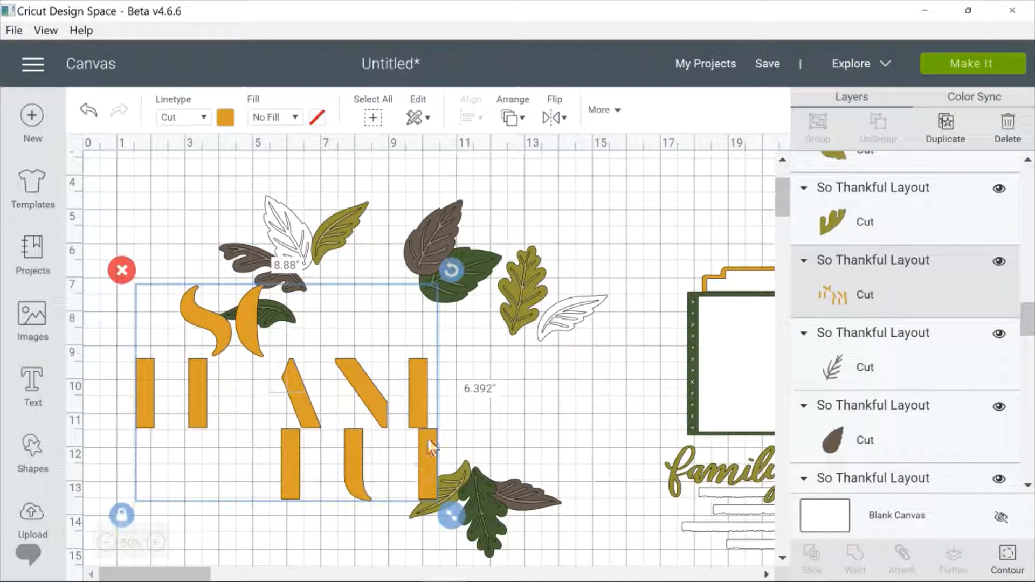
{"action": "left_click_drag", "start_coordinate": [421, 443], "coordinate": [426, 387]}
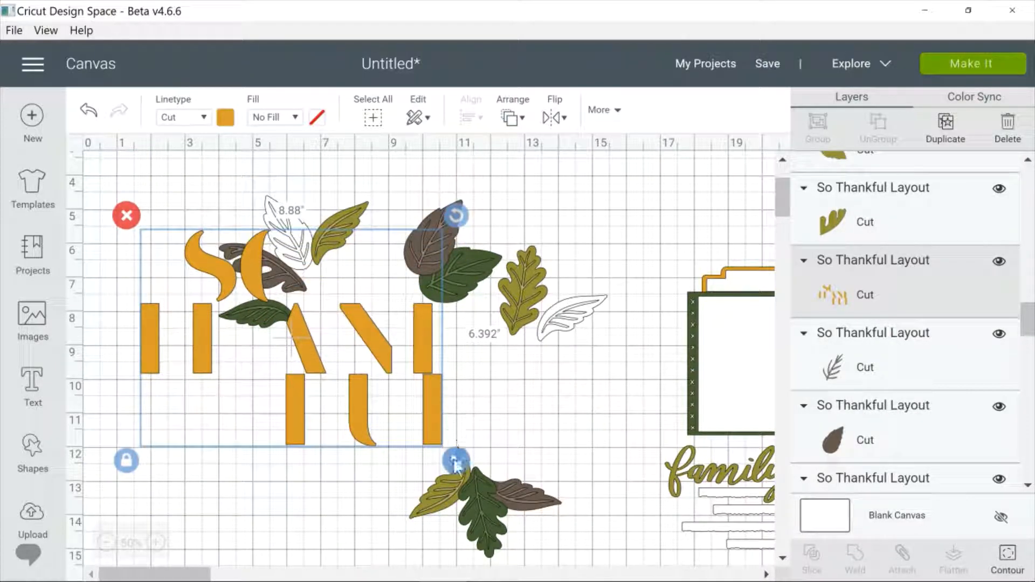
{"action": "left_click_drag", "start_coordinate": [455, 464], "coordinate": [621, 555]}
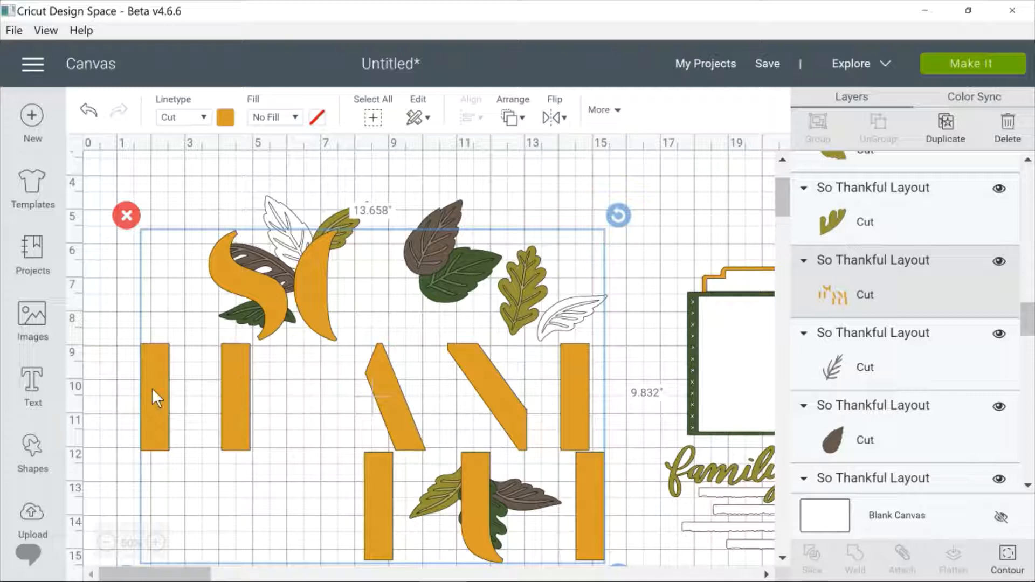
{"action": "left_click", "coordinate": [126, 215]}
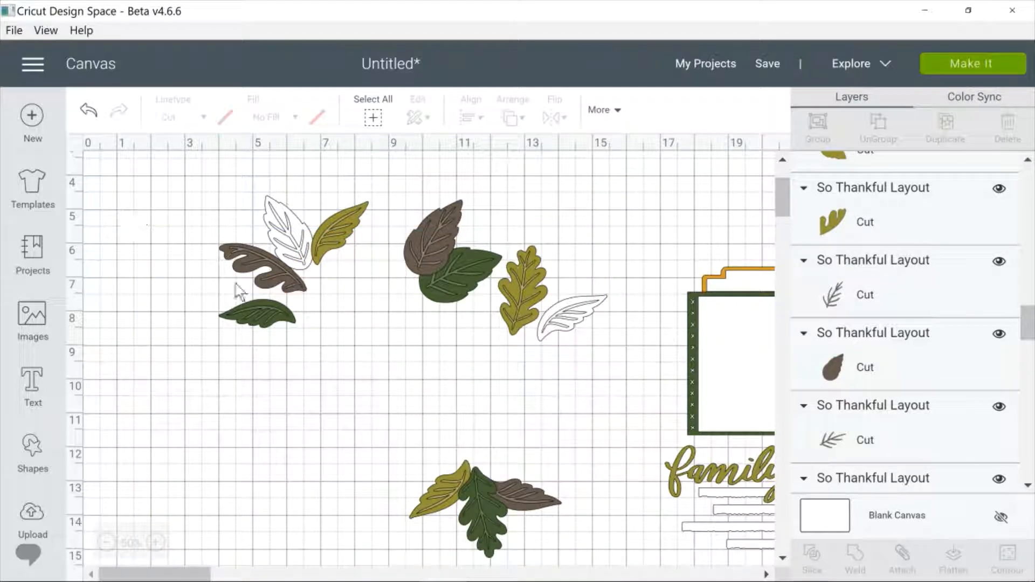
Step: Separate the brown lobed leaf and the small dark green leaf from their vein pieces
{"action": "left_click_drag", "start_coordinate": [261, 258], "coordinate": [177, 213]}
{"action": "left_click", "coordinate": [291, 270]}
{"action": "left_click_drag", "start_coordinate": [291, 269], "coordinate": [302, 380]}
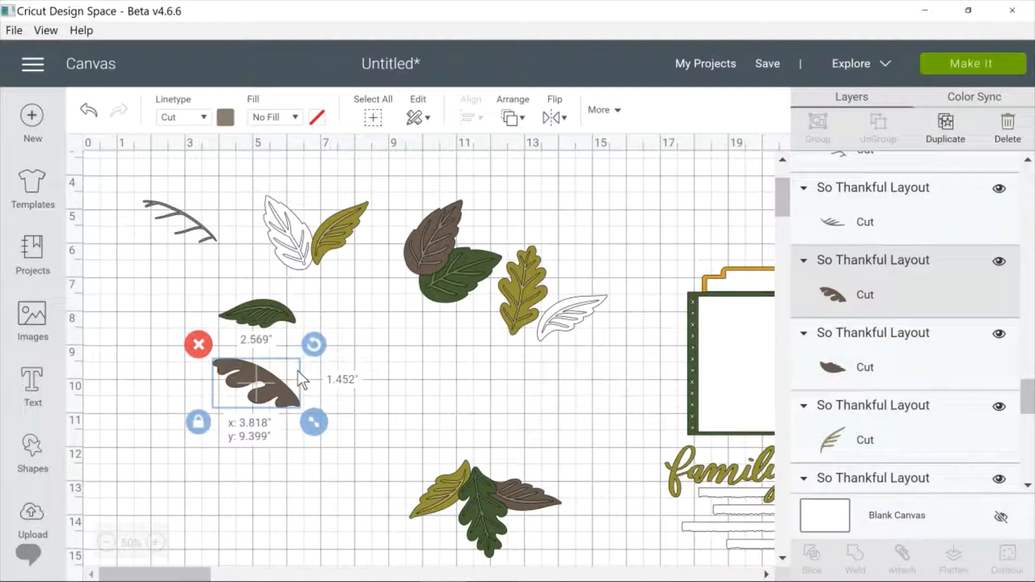
{"action": "left_click", "coordinate": [262, 301]}
{"action": "left_click_drag", "start_coordinate": [262, 302], "coordinate": [375, 313]}
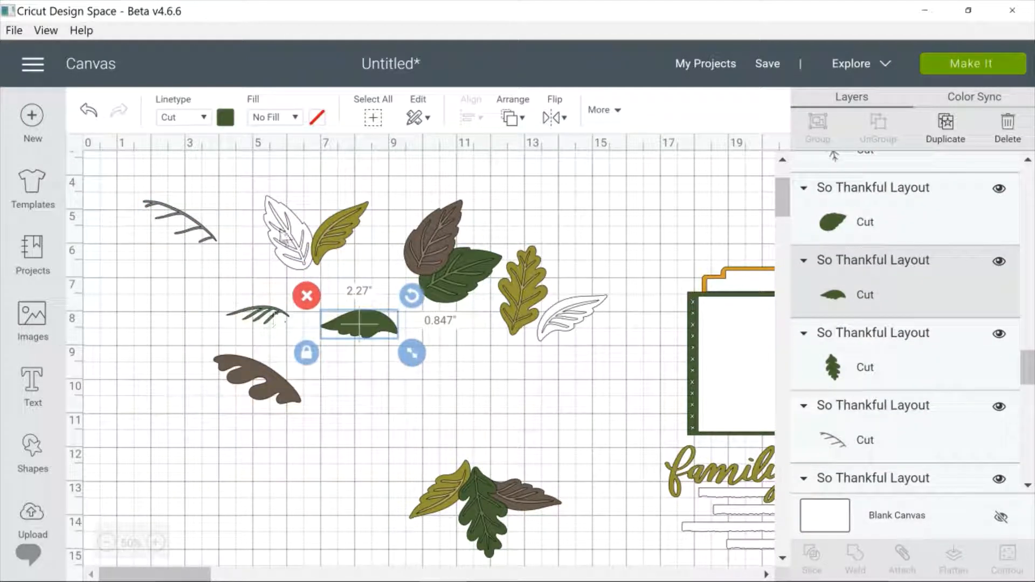
Step: Shift the vein pieces of the white and olive leaves and the body of the brown oval leaf out of alignment
{"action": "left_click_drag", "start_coordinate": [286, 237], "coordinate": [247, 236]}
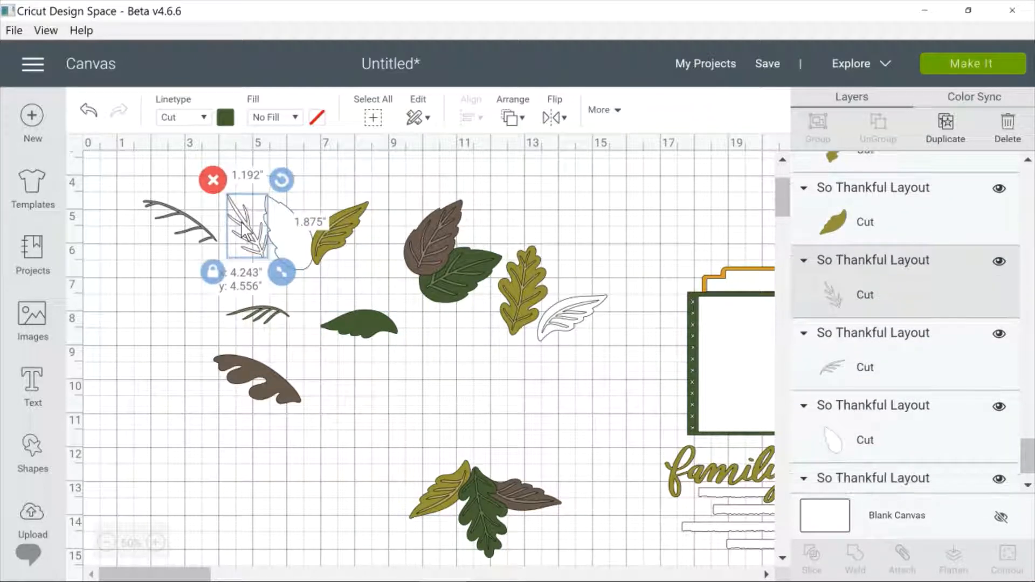
{"action": "left_click_drag", "start_coordinate": [341, 219], "coordinate": [354, 218]}
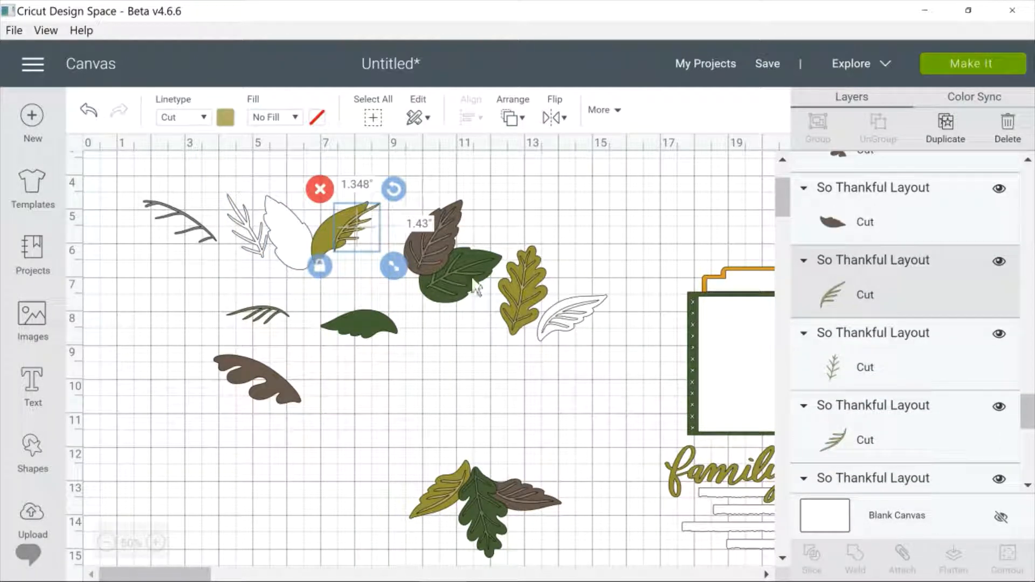
{"action": "left_click_drag", "start_coordinate": [458, 264], "coordinate": [473, 268]}
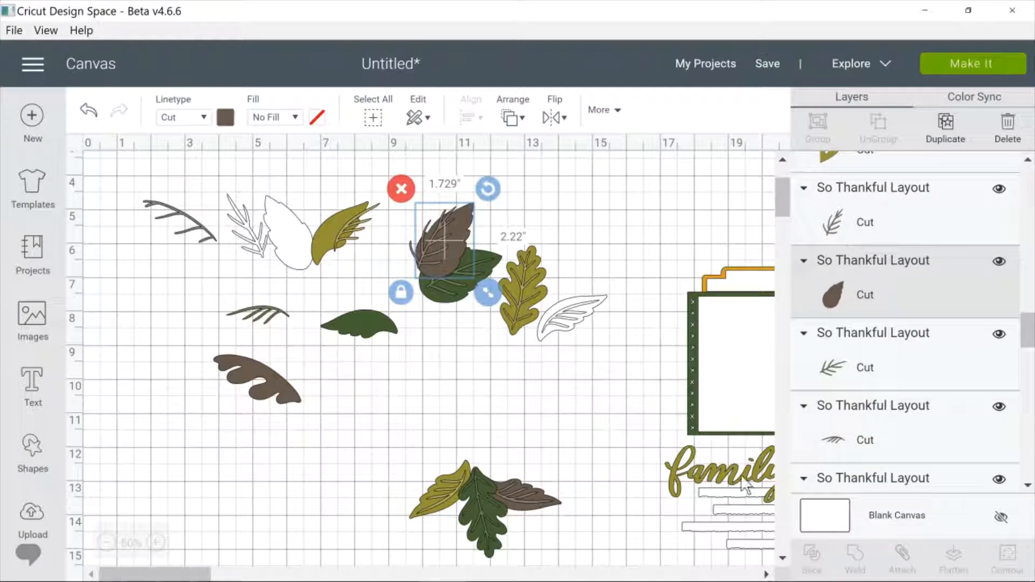
Step: Pull the tall white leaf border layer away from the colored leaves on the second page and delete it
{"action": "left_click", "coordinate": [766, 575]}
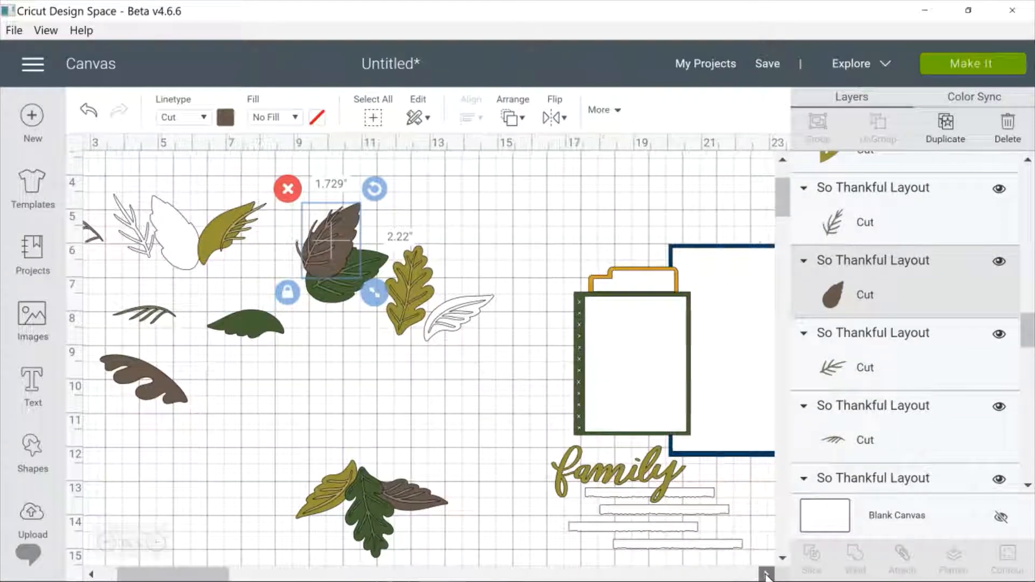
{"action": "left_click", "coordinate": [766, 575]}
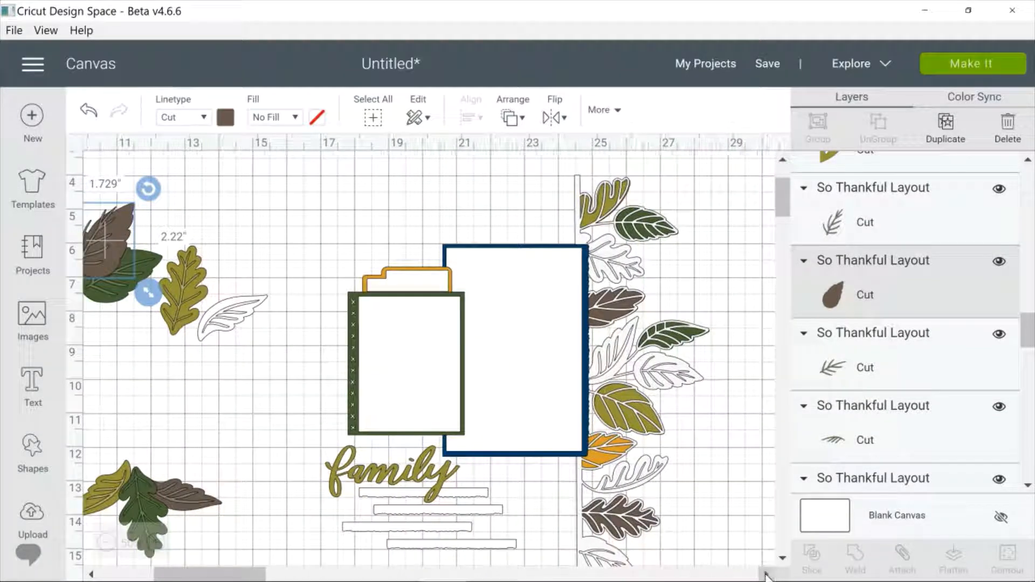
{"action": "left_click", "coordinate": [767, 575]}
{"action": "left_click", "coordinate": [781, 560]}
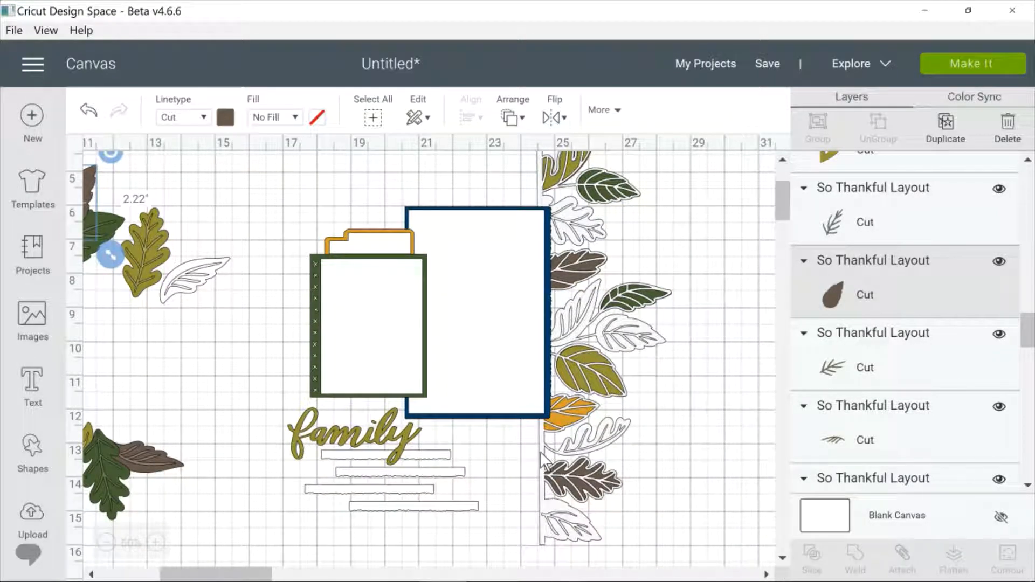
{"action": "left_click_drag", "start_coordinate": [543, 459], "coordinate": [663, 458]}
{"action": "left_click_drag", "start_coordinate": [675, 423], "coordinate": [588, 519]}
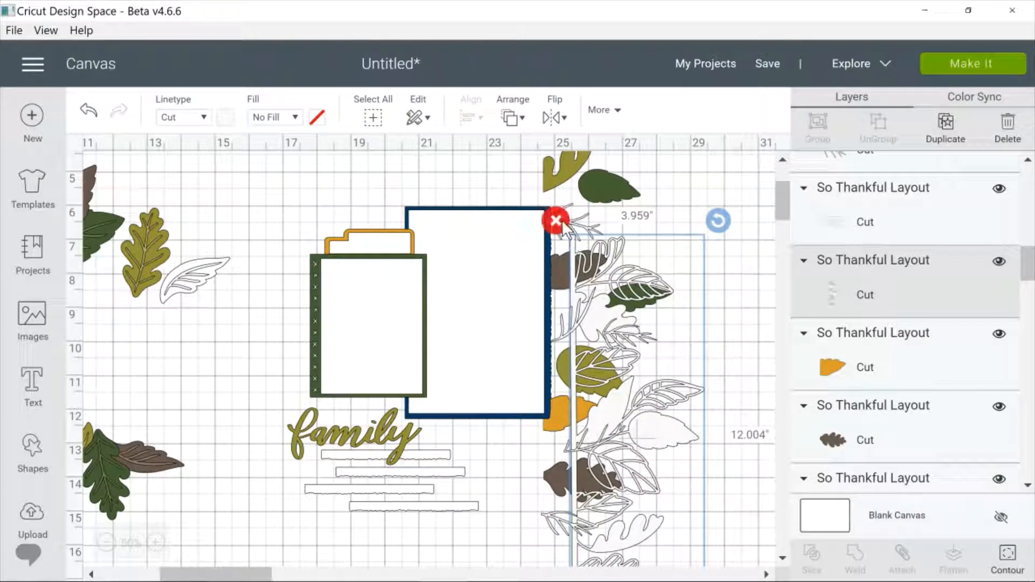
{"action": "key", "text": "Delete"}
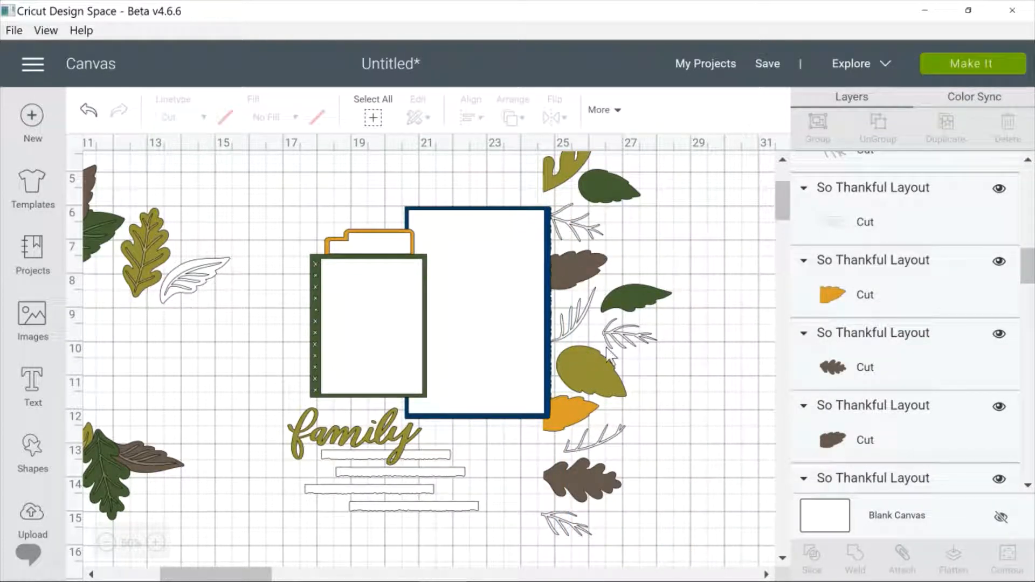
Step: Pull the white mat off the stitched green panel, enlarge the panel to 8.25 inches wide and delete it
{"action": "left_click", "coordinate": [386, 336]}
{"action": "left_click_drag", "start_coordinate": [386, 335], "coordinate": [186, 304]}
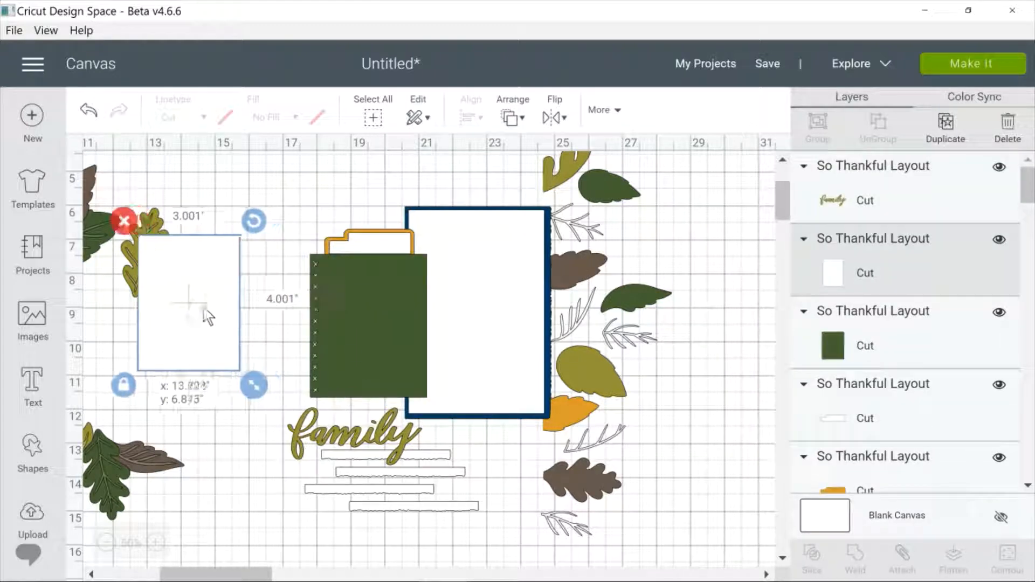
{"action": "left_click", "coordinate": [378, 339]}
{"action": "left_click_drag", "start_coordinate": [379, 340], "coordinate": [334, 264]}
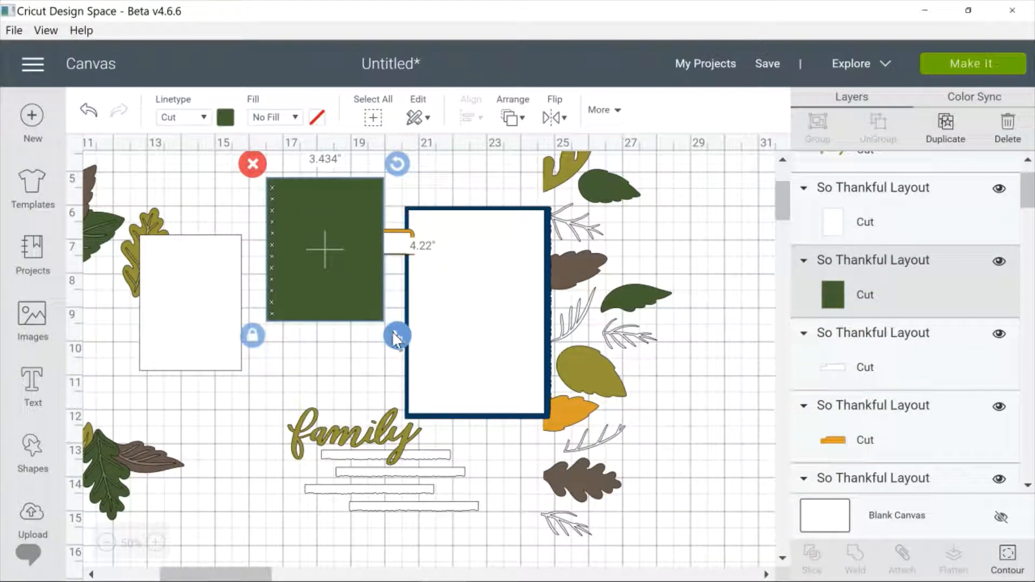
{"action": "left_click_drag", "start_coordinate": [394, 333], "coordinate": [561, 536]}
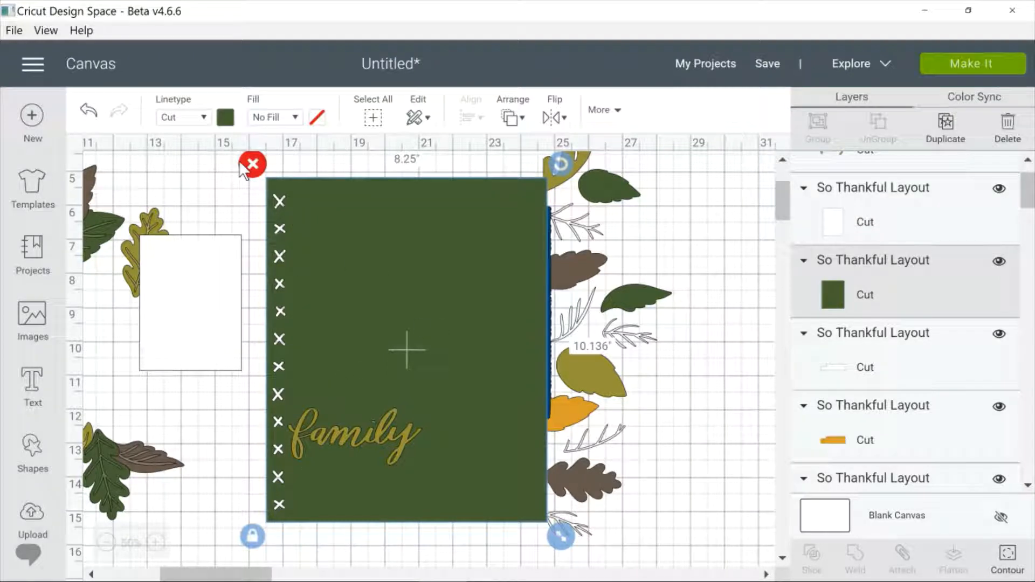
{"action": "left_click", "coordinate": [253, 163]}
Step: Separate the white tab from the orange tab, move the orange one up and lay the white one back on it
{"action": "left_click", "coordinate": [371, 240]}
{"action": "left_click_drag", "start_coordinate": [371, 240], "coordinate": [323, 295]}
{"action": "left_click", "coordinate": [380, 243]}
{"action": "left_click_drag", "start_coordinate": [379, 243], "coordinate": [309, 210]}
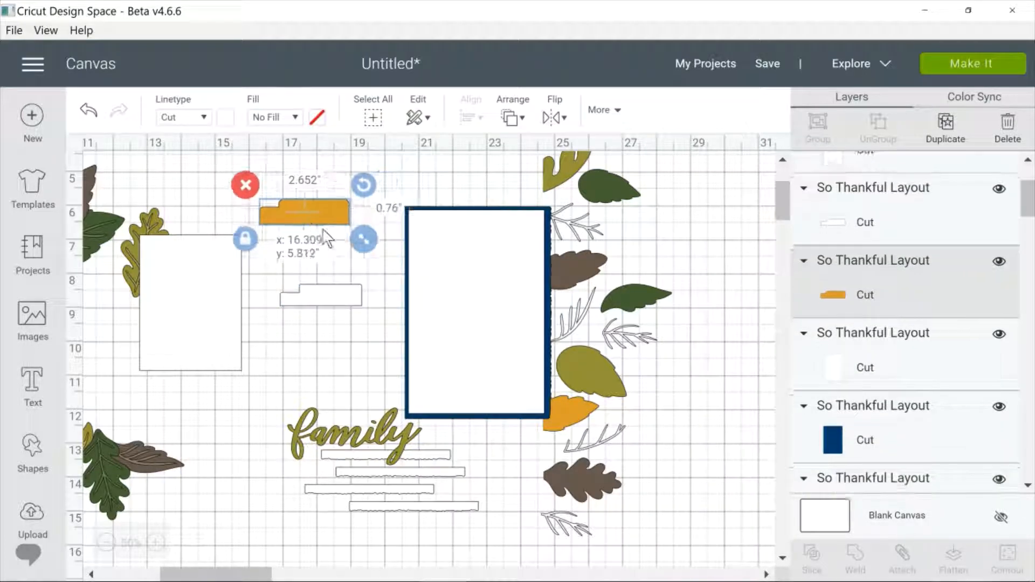
{"action": "left_click_drag", "start_coordinate": [330, 302], "coordinate": [314, 214]}
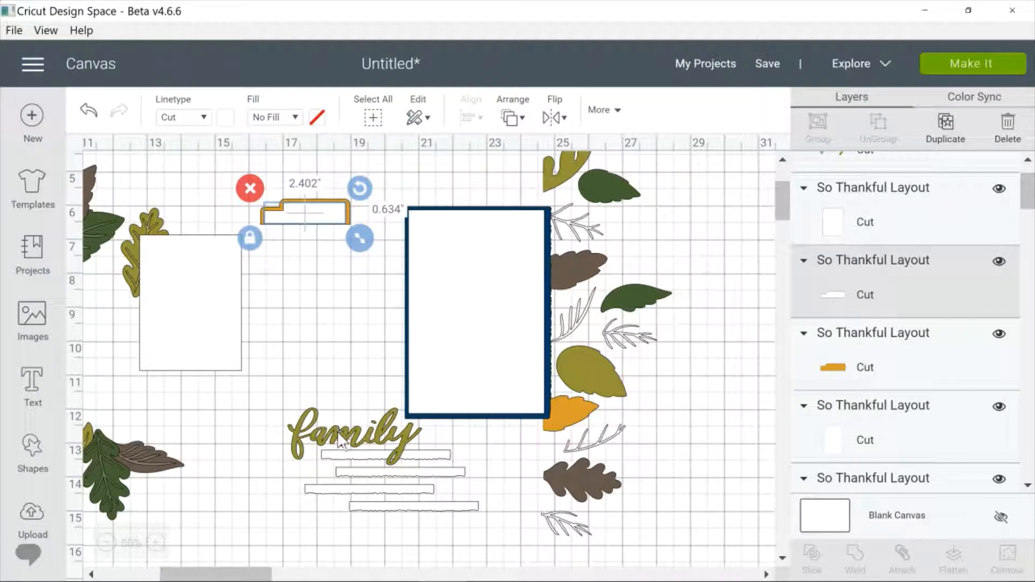
Step: Move the family title up and enlarge the torn journaling strips below it to about 10.8 inches wide
{"action": "left_click_drag", "start_coordinate": [337, 431], "coordinate": [318, 352]}
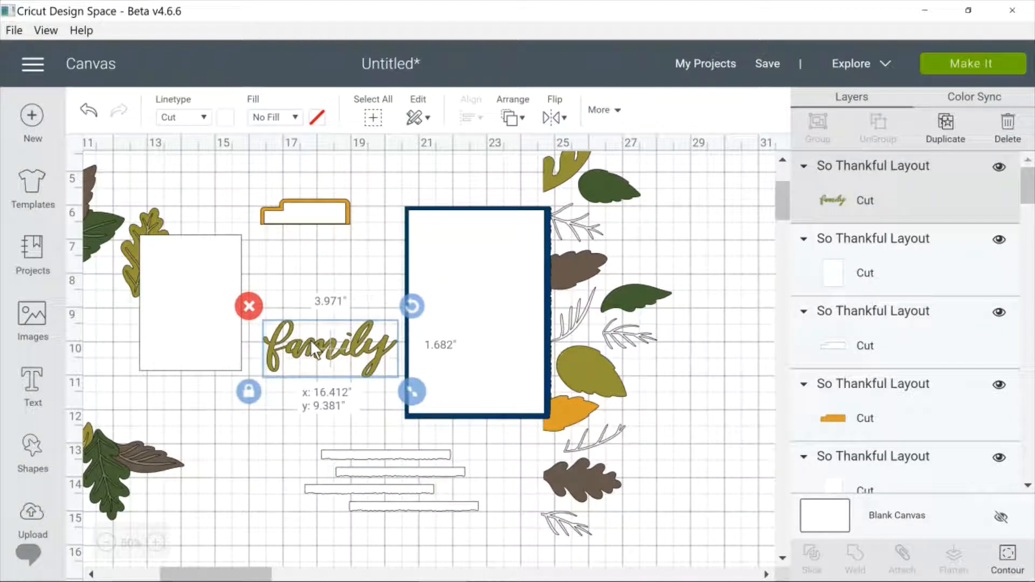
{"action": "left_click_drag", "start_coordinate": [357, 455], "coordinate": [296, 399]}
{"action": "left_click_drag", "start_coordinate": [432, 473], "coordinate": [619, 567]}
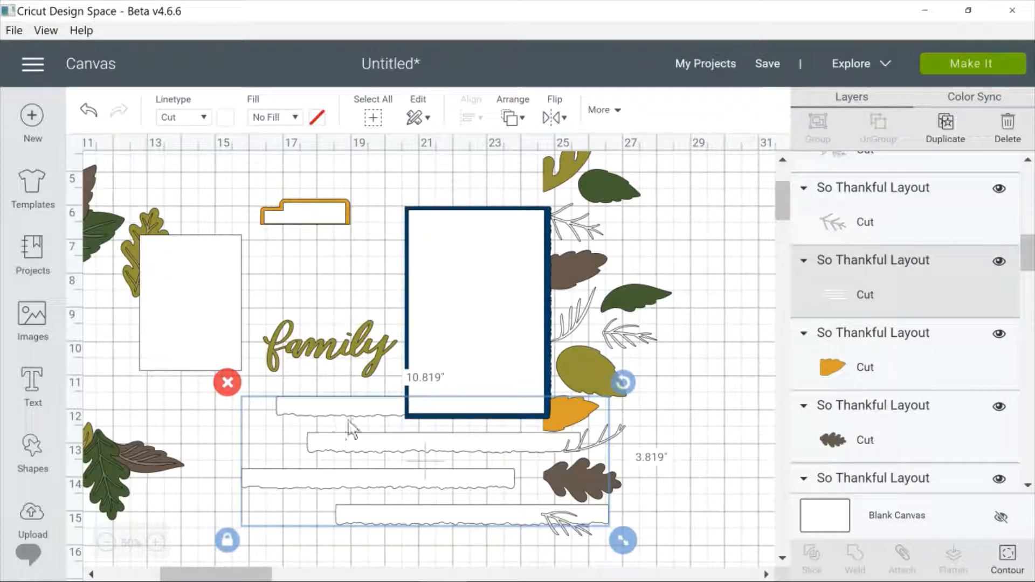
Step: Pull the white mat off the second page's navy panel and enlarge the panel to about 11 inches tall
{"action": "left_click_drag", "start_coordinate": [483, 310], "coordinate": [373, 285]}
{"action": "left_click", "coordinate": [507, 264]}
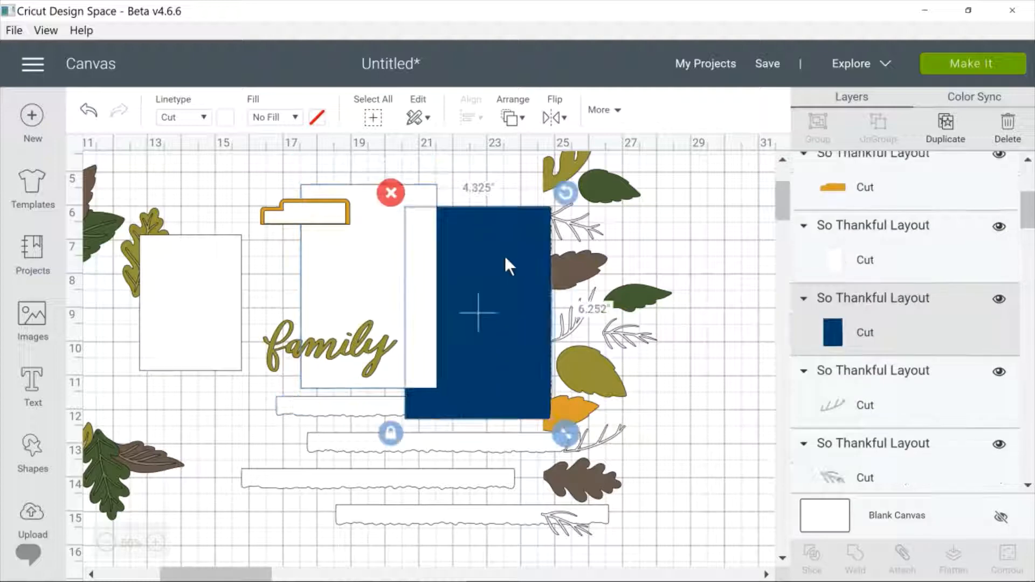
{"action": "left_click_drag", "start_coordinate": [505, 255], "coordinate": [394, 214]}
{"action": "left_click_drag", "start_coordinate": [454, 377], "coordinate": [673, 550]}
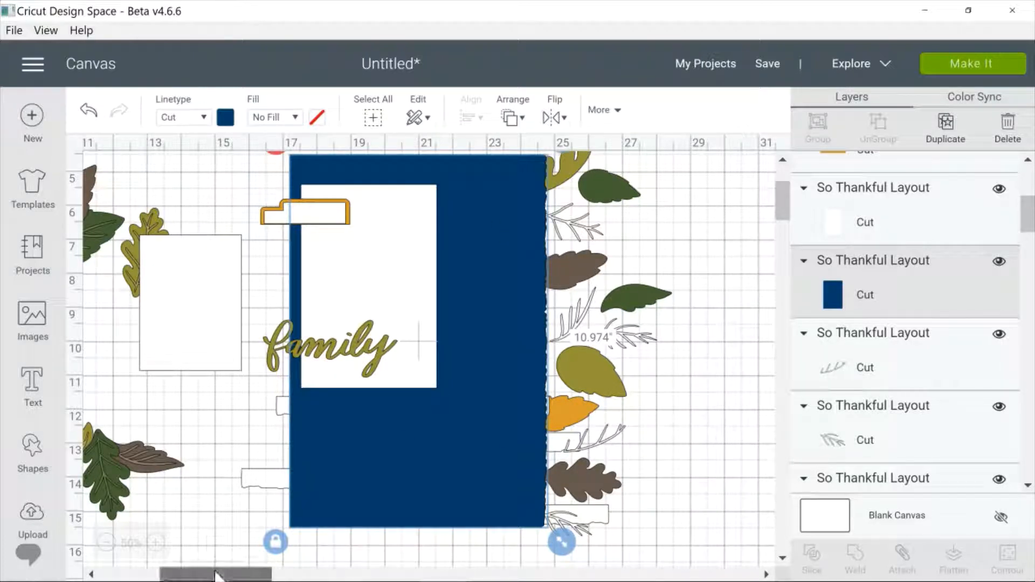
Step: Ungroup the Thankful For You Card, pull the scored mint envelope away from the card and delete it
{"action": "left_click_drag", "start_coordinate": [216, 574], "coordinate": [153, 573]}
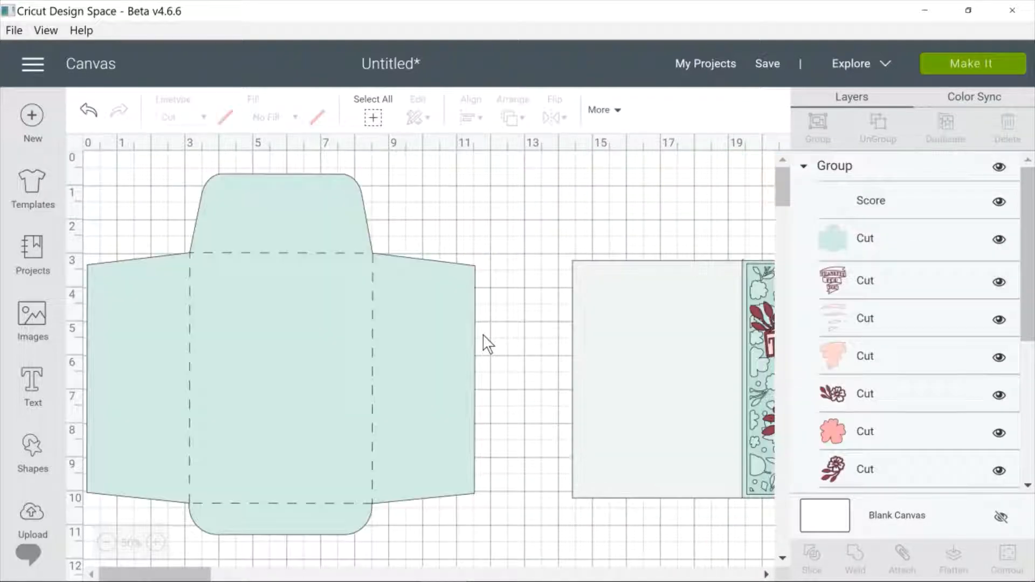
{"action": "left_click", "coordinate": [431, 343]}
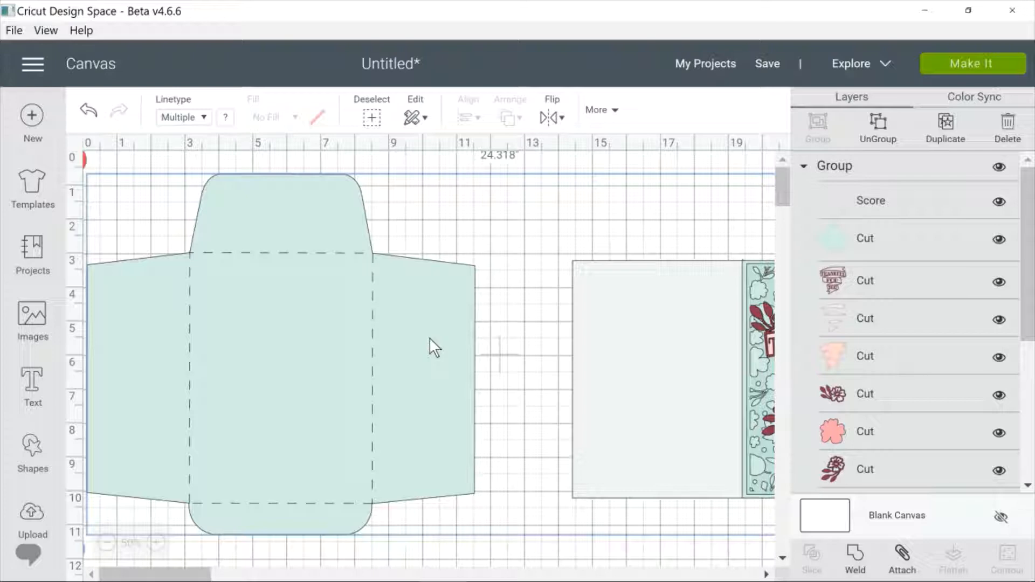
{"action": "left_click_drag", "start_coordinate": [429, 338], "coordinate": [442, 341]}
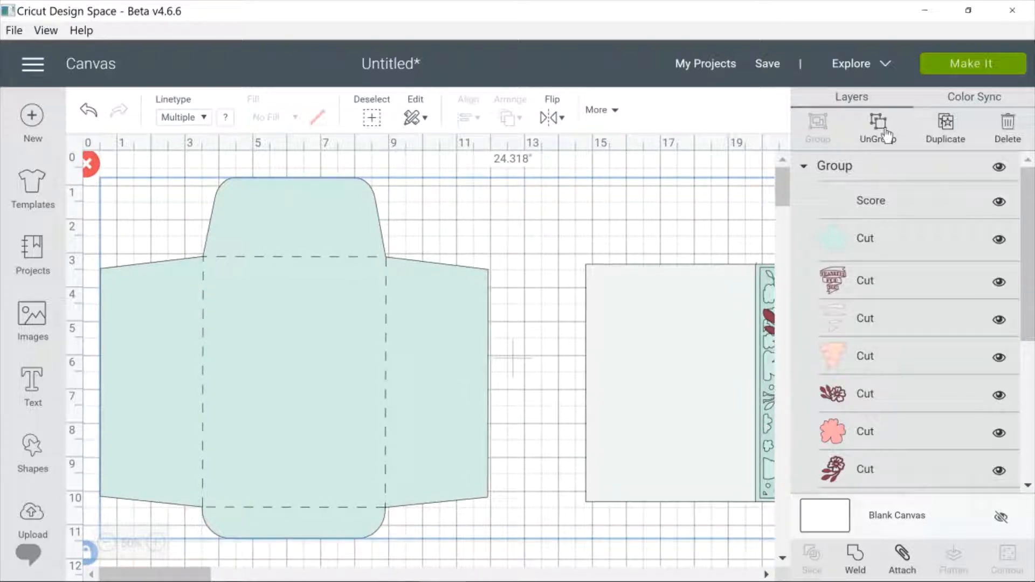
{"action": "left_click", "coordinate": [887, 135]}
{"action": "left_click_drag", "start_coordinate": [346, 331], "coordinate": [368, 337]}
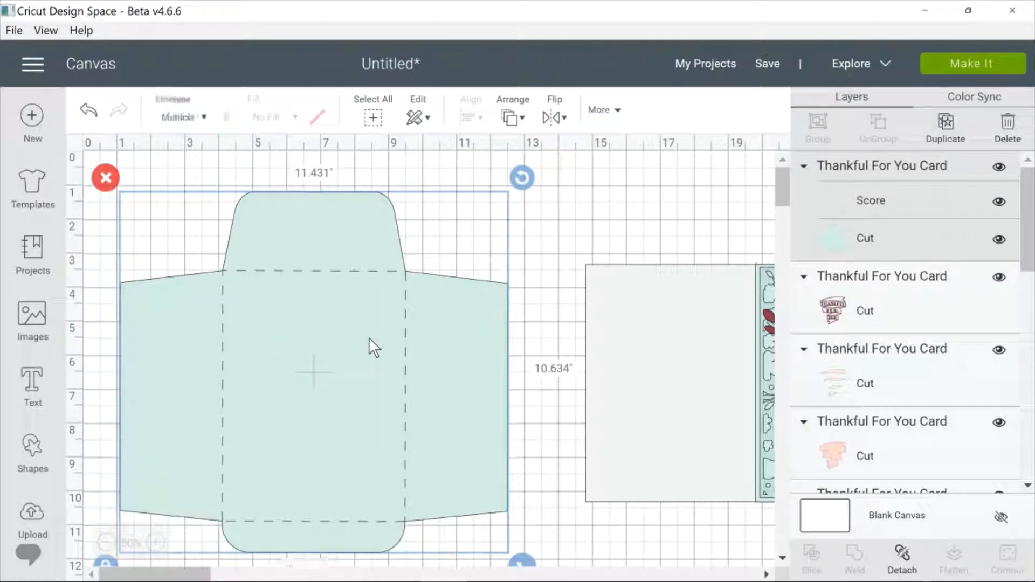
{"action": "left_click", "coordinate": [108, 171]}
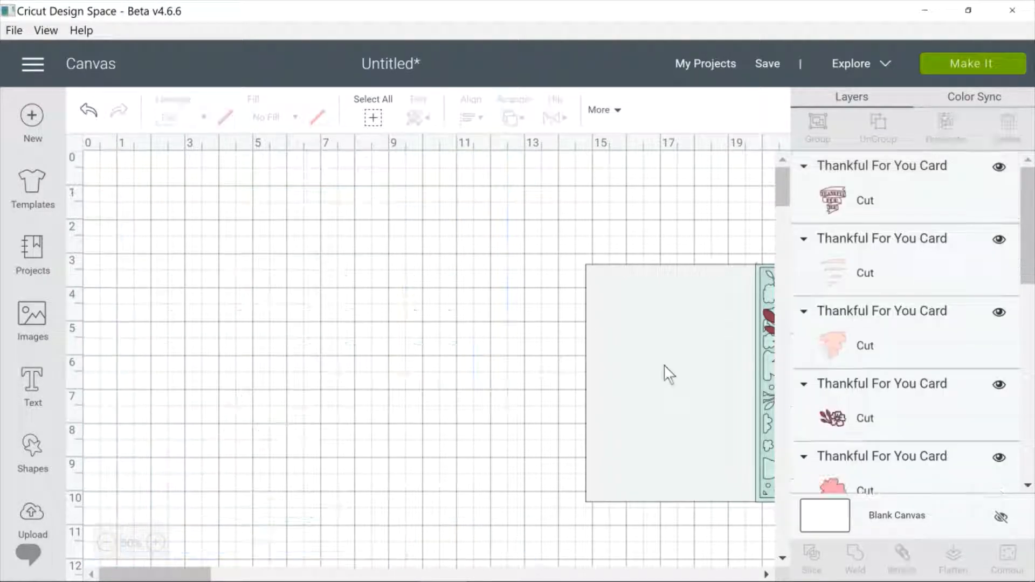
Step: Move the whole Thankful For You card up and enlarge it to about 8.8 inches tall
{"action": "left_click", "coordinate": [765, 574]}
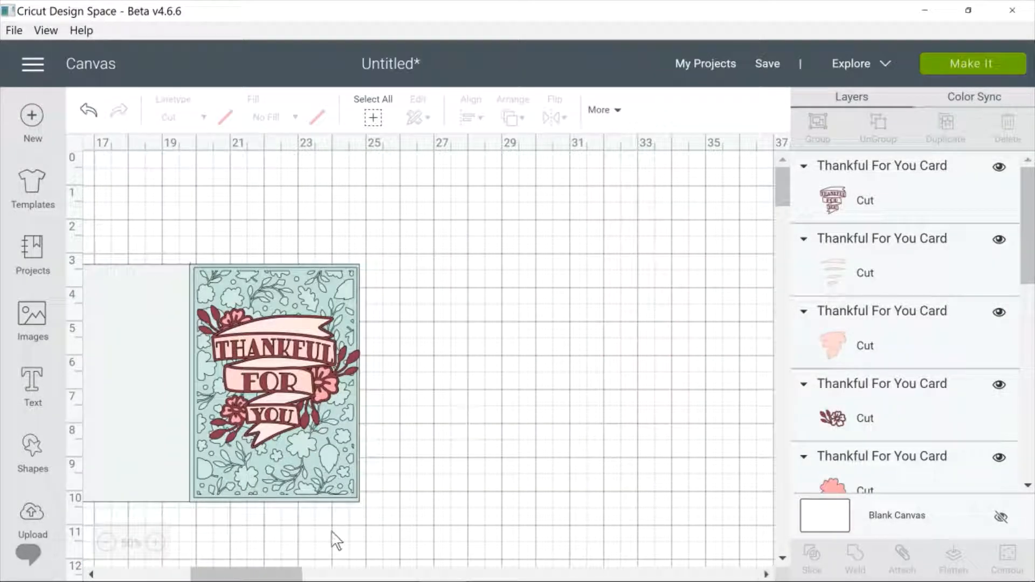
{"action": "left_click", "coordinate": [92, 575]}
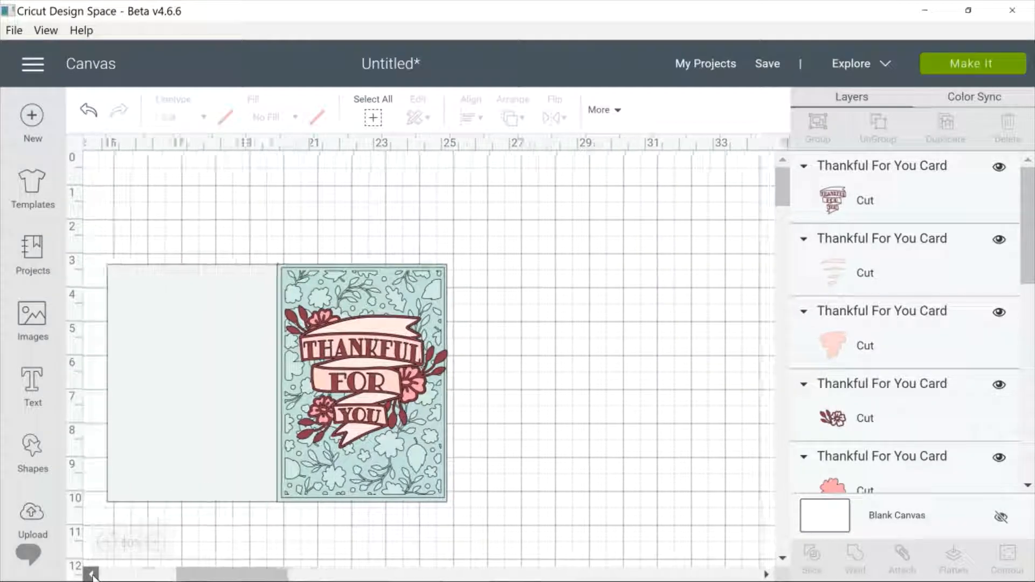
{"action": "left_click_drag", "start_coordinate": [156, 235], "coordinate": [567, 543]}
{"action": "left_click_drag", "start_coordinate": [410, 339], "coordinate": [330, 241]}
{"action": "left_click_drag", "start_coordinate": [485, 447], "coordinate": [535, 480]}
{"action": "left_click", "coordinate": [558, 321]}
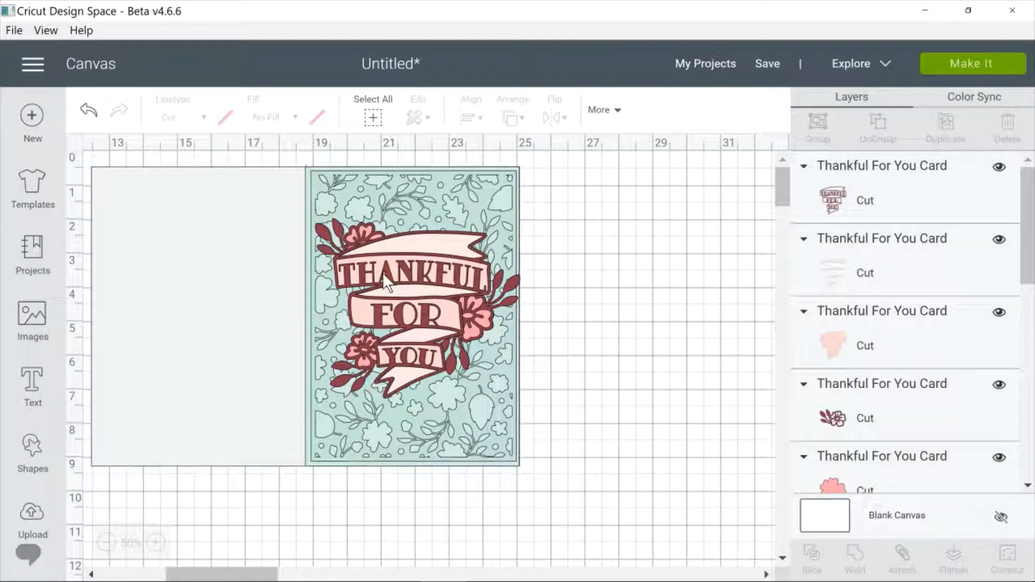
Step: Pull the maroon Thankful For You title and the pink banner layers off the card front and delete them
{"action": "left_click_drag", "start_coordinate": [383, 273], "coordinate": [594, 268]}
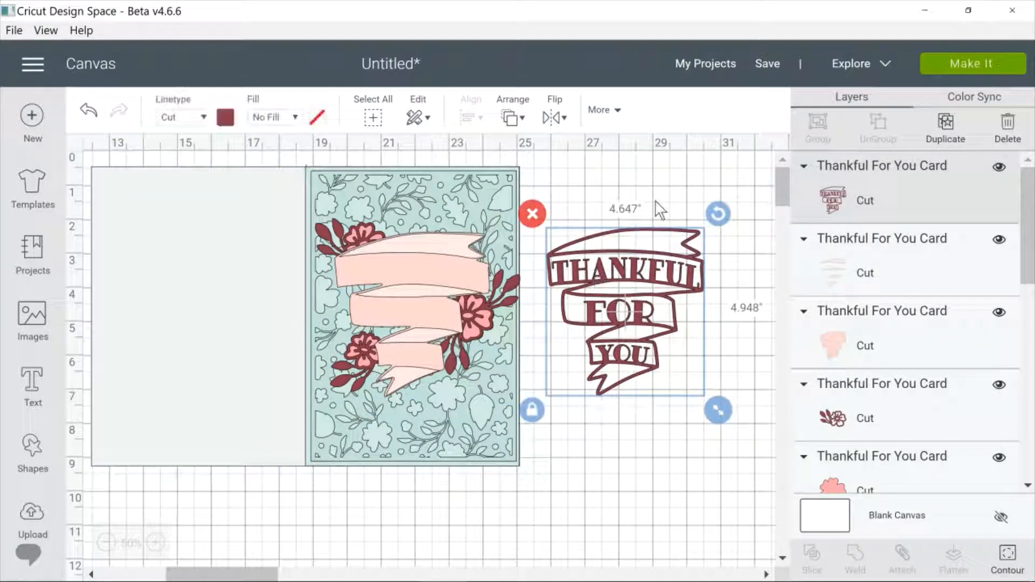
{"action": "left_click_drag", "start_coordinate": [397, 261], "coordinate": [193, 263]}
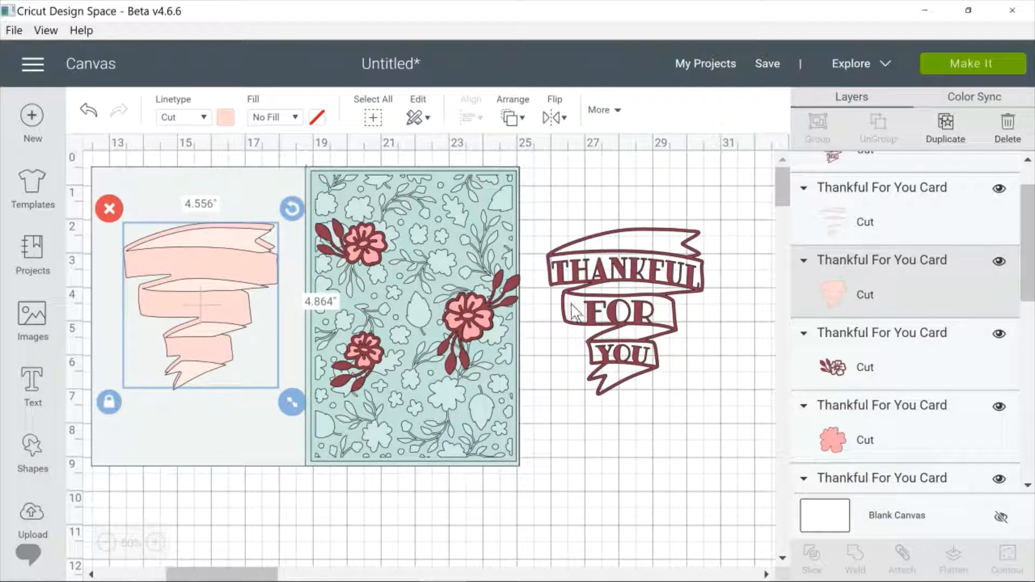
{"action": "left_click", "coordinate": [620, 282]}
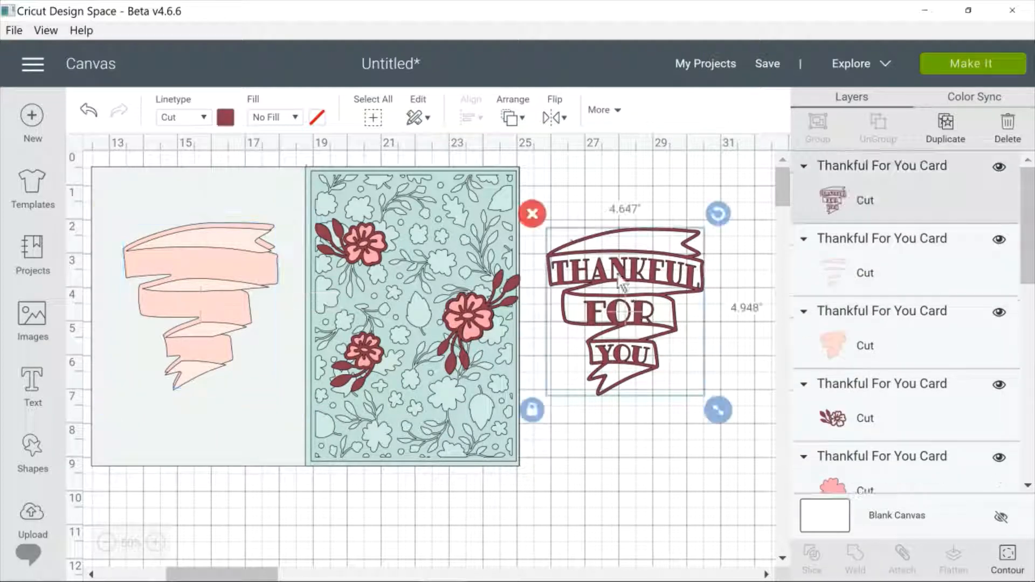
{"action": "left_click", "coordinate": [535, 215]}
{"action": "left_click", "coordinate": [229, 253]}
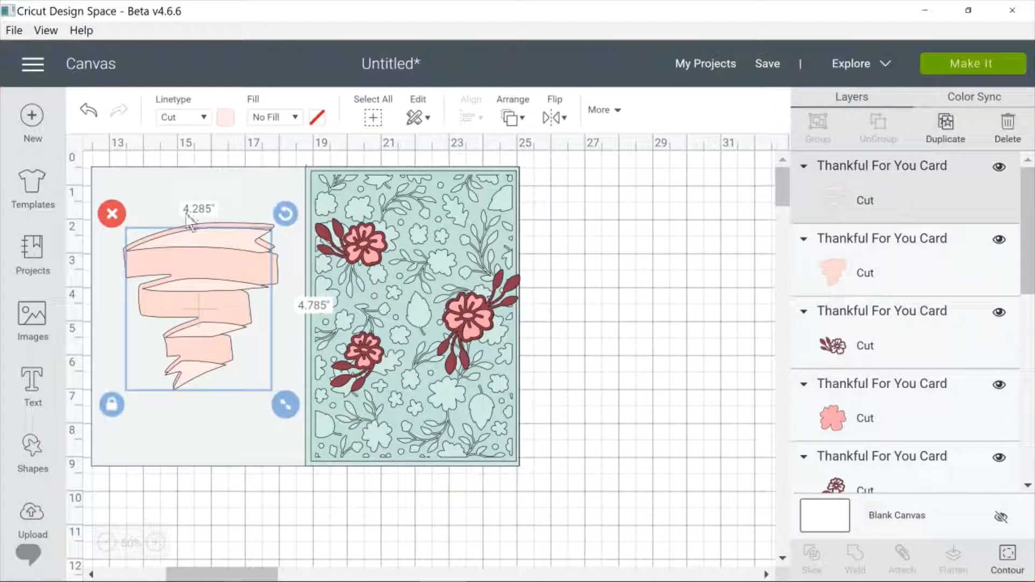
{"action": "left_click", "coordinate": [112, 214]}
{"action": "left_click", "coordinate": [199, 231]}
{"action": "left_click", "coordinate": [108, 211]}
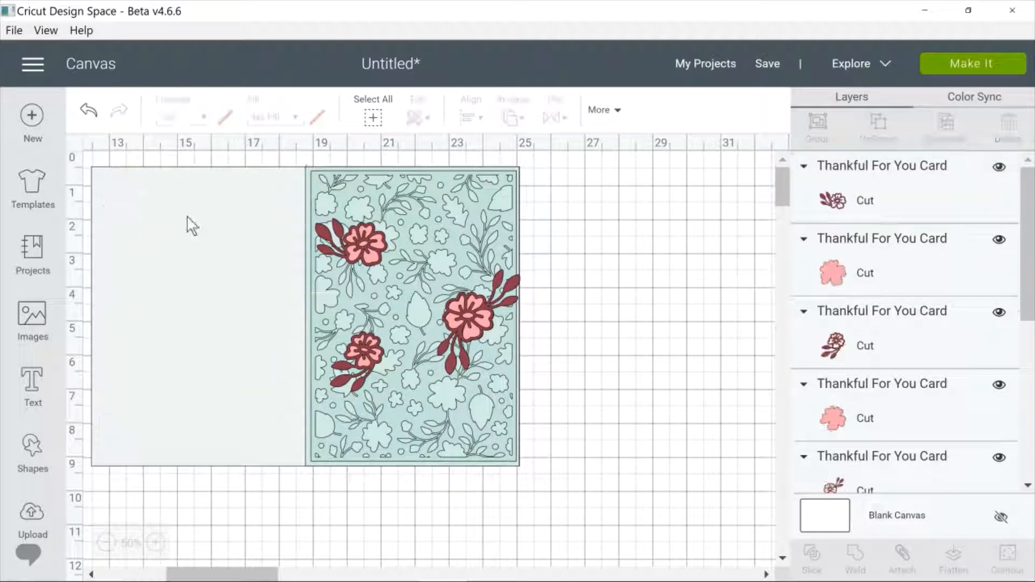
Step: Move the three flower clusters, maroon outlines and pink blossoms, off the card front onto the empty canvas beside it
{"action": "left_click", "coordinate": [372, 240]}
{"action": "left_click_drag", "start_coordinate": [372, 240], "coordinate": [631, 242]}
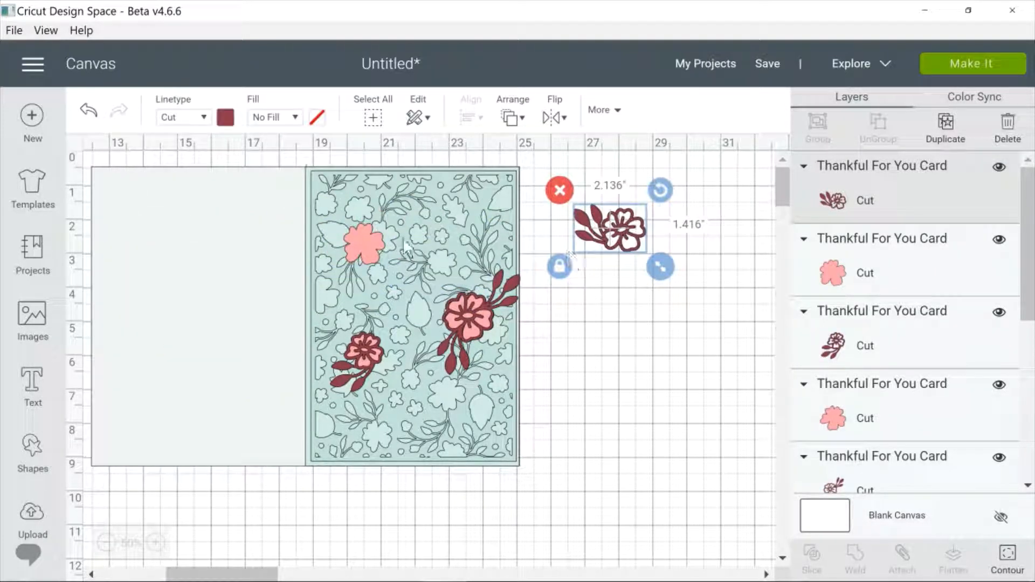
{"action": "left_click", "coordinate": [374, 238]}
{"action": "left_click_drag", "start_coordinate": [374, 238], "coordinate": [632, 225]}
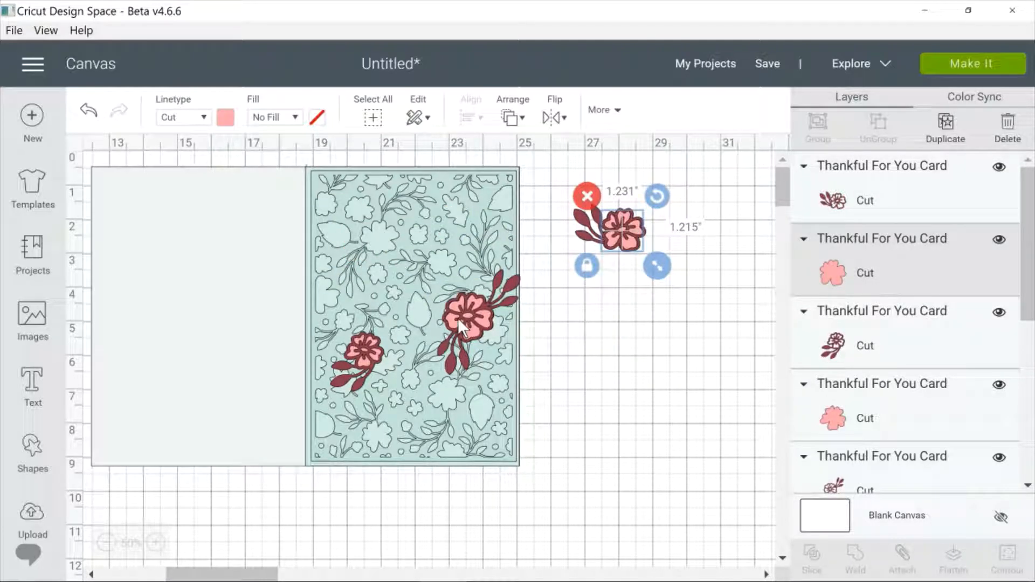
{"action": "left_click_drag", "start_coordinate": [460, 320], "coordinate": [620, 344]}
{"action": "left_click_drag", "start_coordinate": [504, 329], "coordinate": [652, 337]}
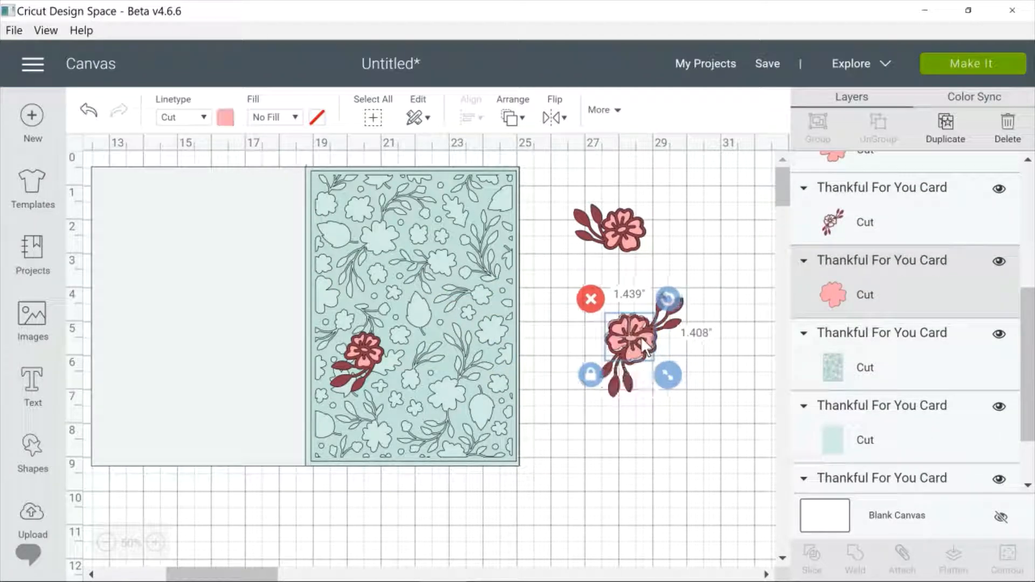
{"action": "left_click_drag", "start_coordinate": [380, 350], "coordinate": [620, 413]}
{"action": "left_click", "coordinate": [386, 355]}
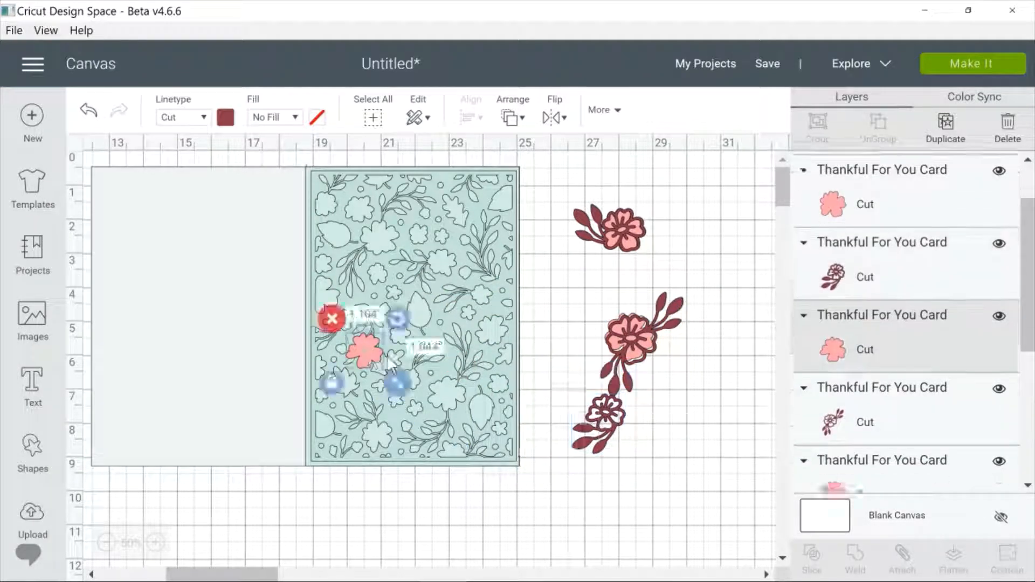
{"action": "left_click_drag", "start_coordinate": [388, 355], "coordinate": [629, 418]}
Step: Slide the floral cutout panel off the card front onto the blank half and delete it
{"action": "left_click", "coordinate": [378, 345]}
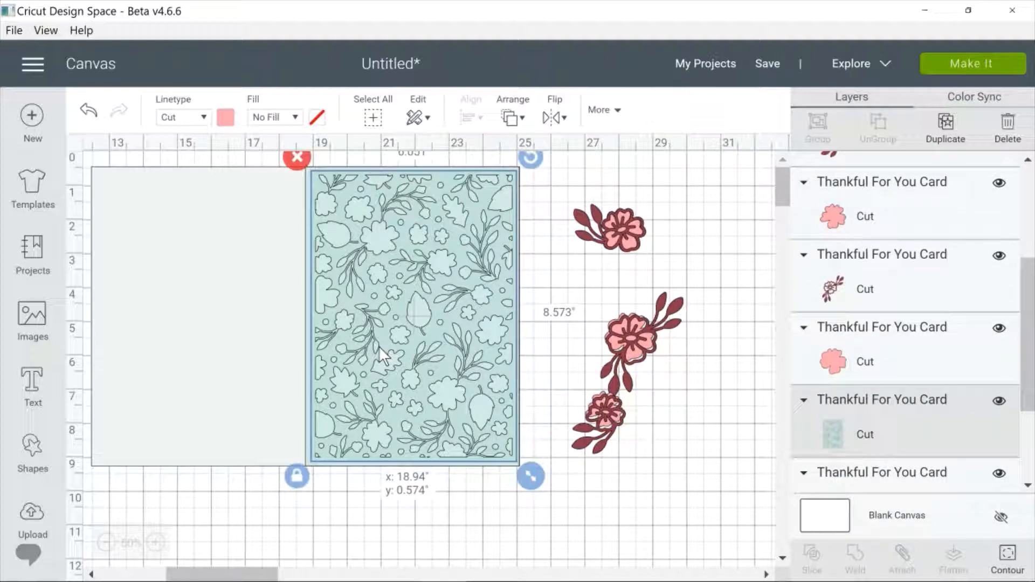
{"action": "left_click_drag", "start_coordinate": [378, 345], "coordinate": [231, 332]}
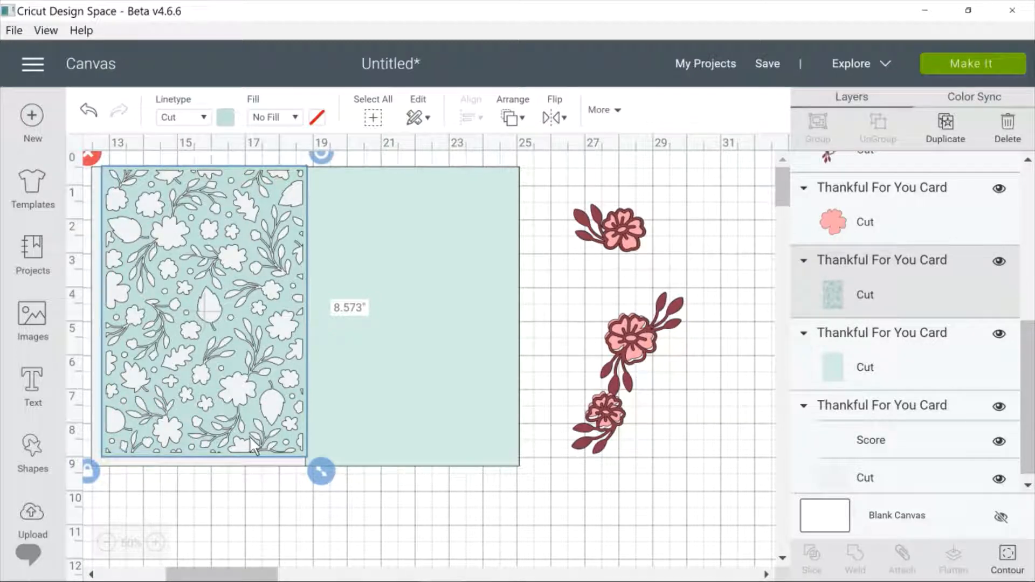
{"action": "left_click_drag", "start_coordinate": [254, 447], "coordinate": [249, 455]}
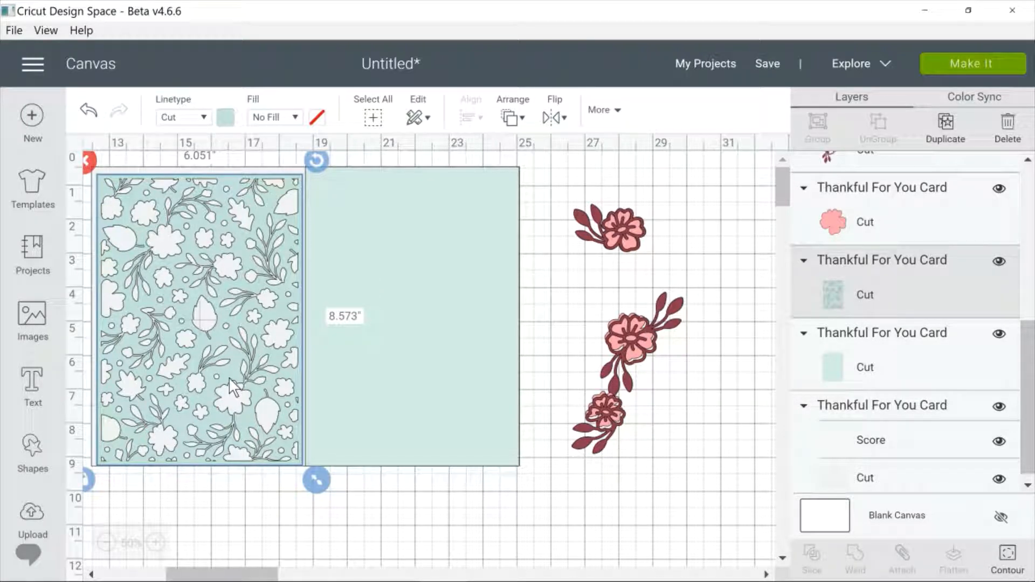
{"action": "mouse_move", "coordinate": [229, 377]}
{"action": "left_mouse_down"}
{"action": "mouse_move", "coordinate": [234, 397]}
{"action": "mouse_move", "coordinate": [232, 384]}
{"action": "left_mouse_up"}
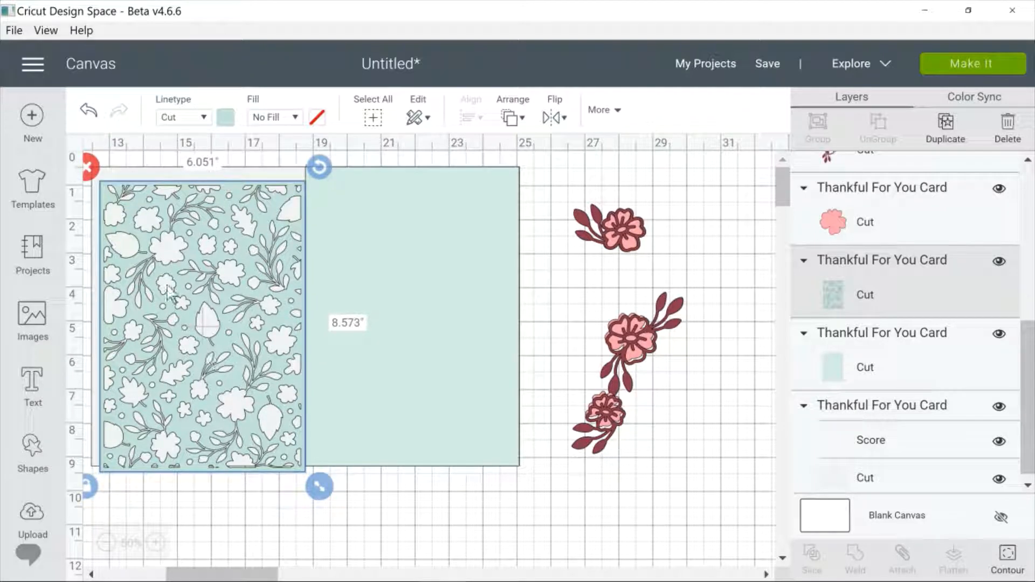
{"action": "left_click", "coordinate": [89, 174]}
Step: Pull the solid mint panel off the scored card base, then delete the panel and the base
{"action": "left_click_drag", "start_coordinate": [386, 308], "coordinate": [363, 334]}
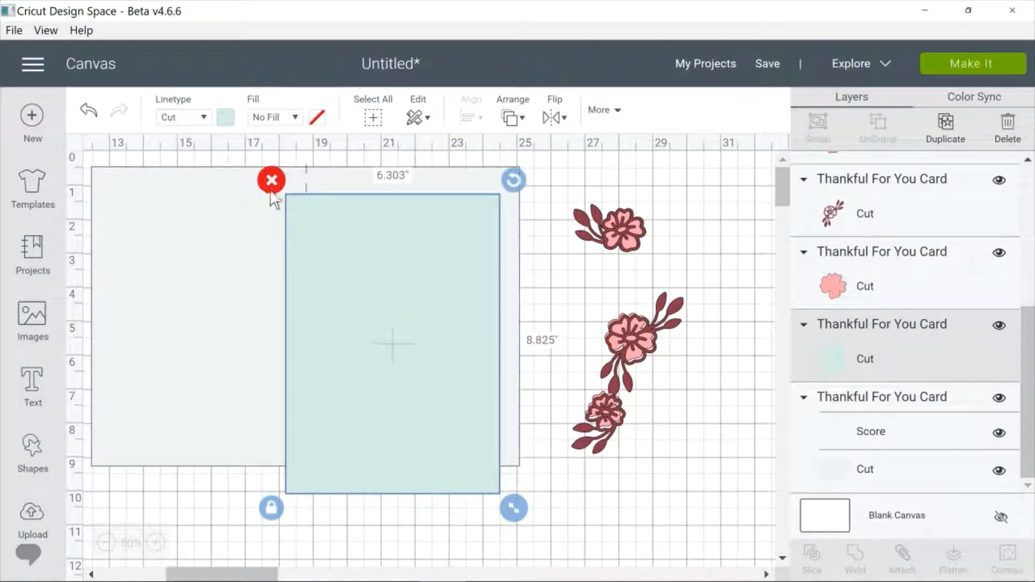
{"action": "left_click", "coordinate": [269, 186]}
{"action": "left_click", "coordinate": [268, 189]}
{"action": "left_click", "coordinate": [86, 157]}
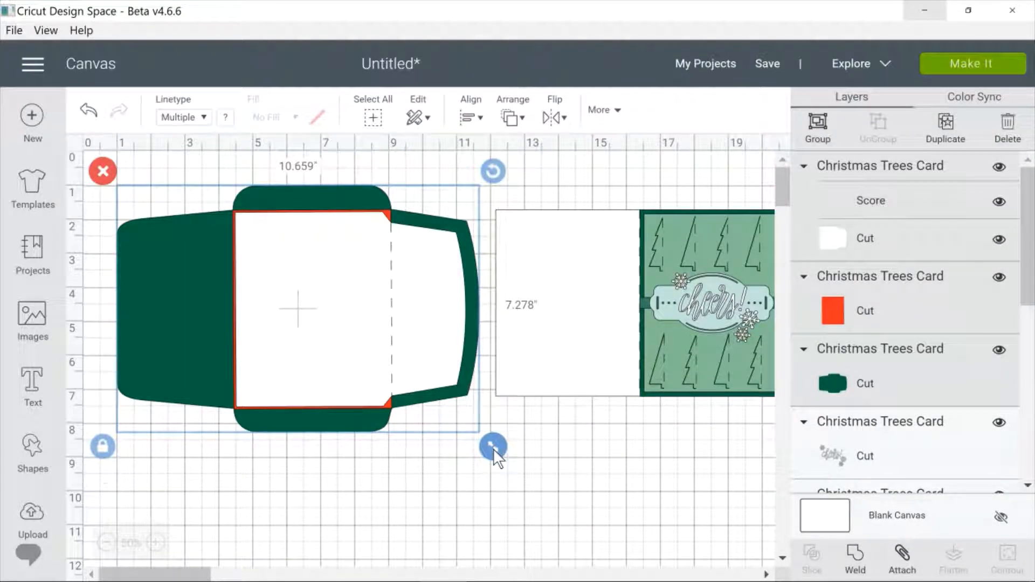
Step: Enlarge the Christmas Trees Card envelope to about 16 inches wide and pull its white and red layers apart
{"action": "left_click_drag", "start_coordinate": [493, 448], "coordinate": [675, 538]}
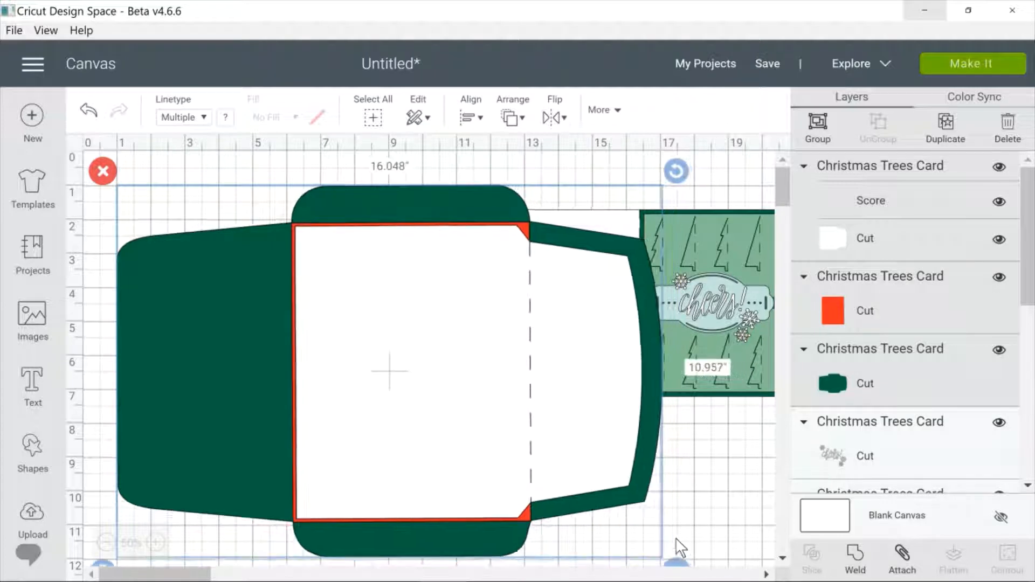
{"action": "left_click", "coordinate": [245, 161]}
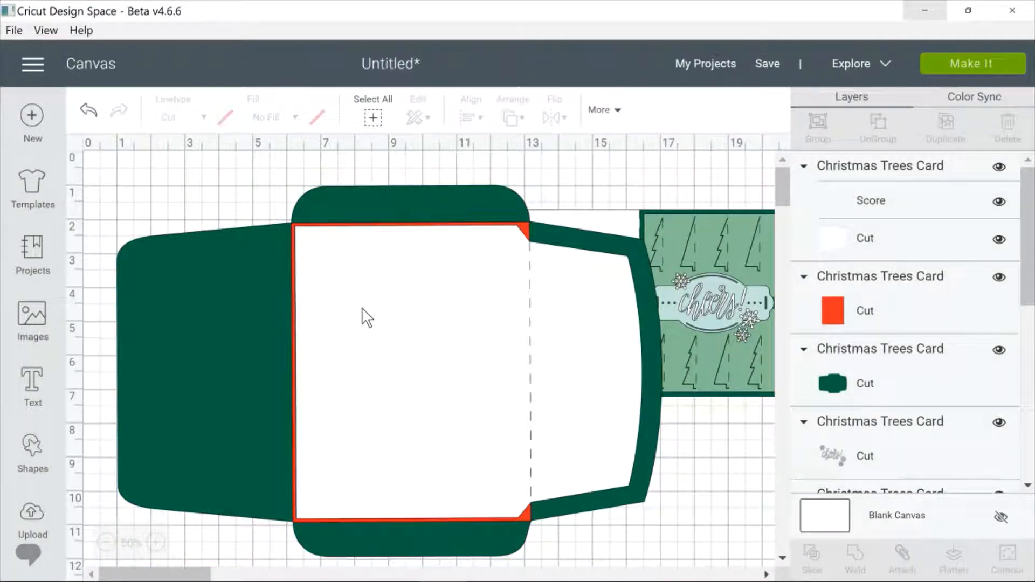
{"action": "left_click_drag", "start_coordinate": [367, 318], "coordinate": [426, 272]}
{"action": "left_click_drag", "start_coordinate": [316, 277], "coordinate": [153, 348]}
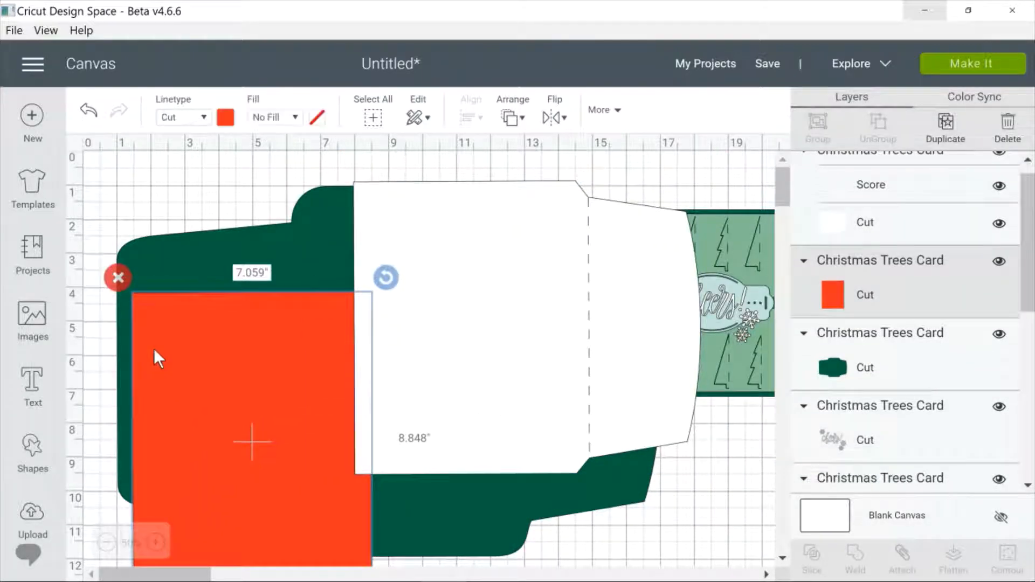
Step: Delete the envelope's red panel, white scored liner and dark green base
{"action": "left_click", "coordinate": [113, 275]}
{"action": "left_click", "coordinate": [395, 253]}
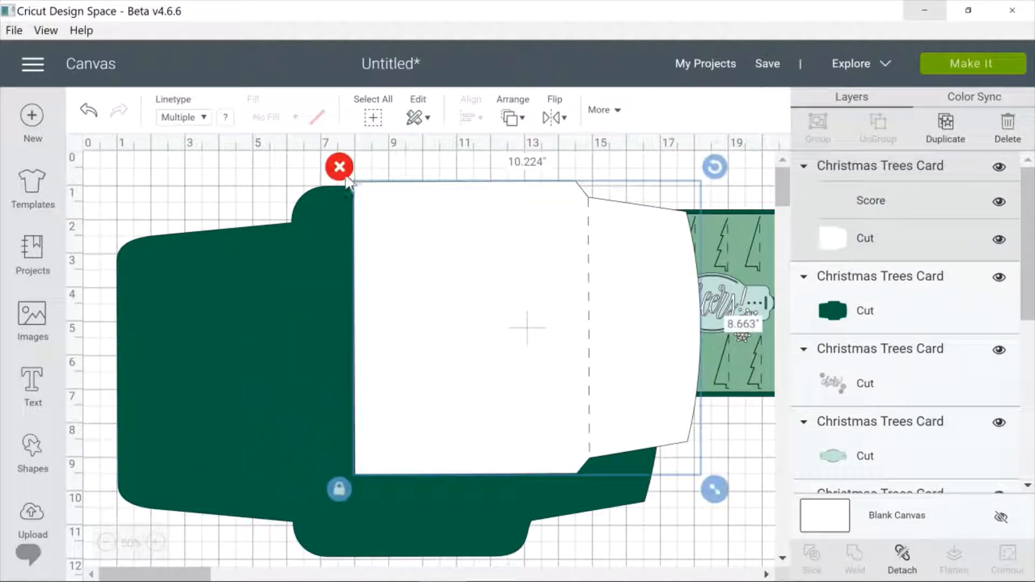
{"action": "left_click", "coordinate": [339, 167]}
{"action": "left_click", "coordinate": [346, 218]}
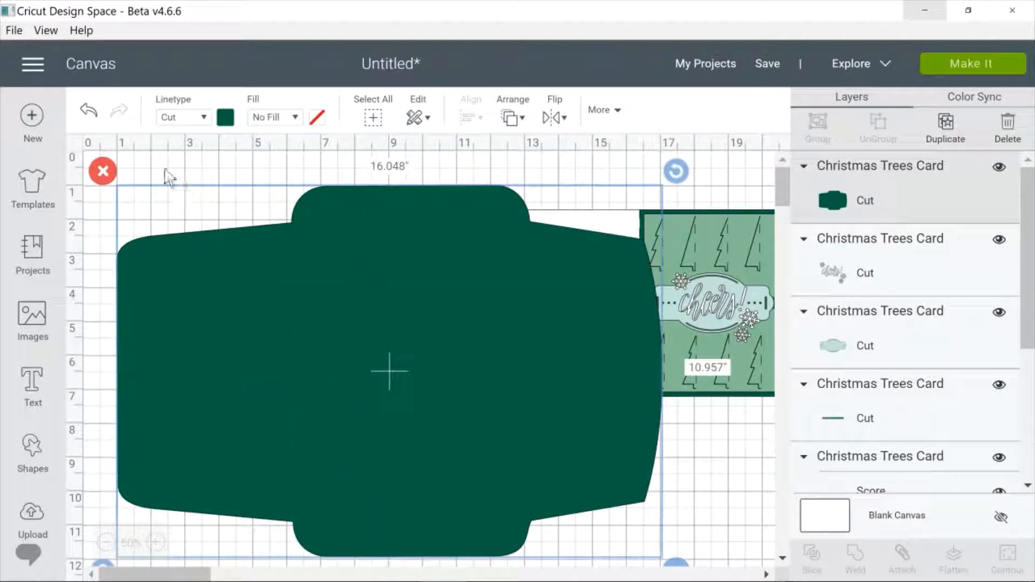
{"action": "left_click", "coordinate": [103, 171]}
Step: Move the whole Christmas Trees card left into the emptied area and enlarge it to about 15 inches wide
{"action": "left_click_drag", "start_coordinate": [456, 196], "coordinate": [789, 395]}
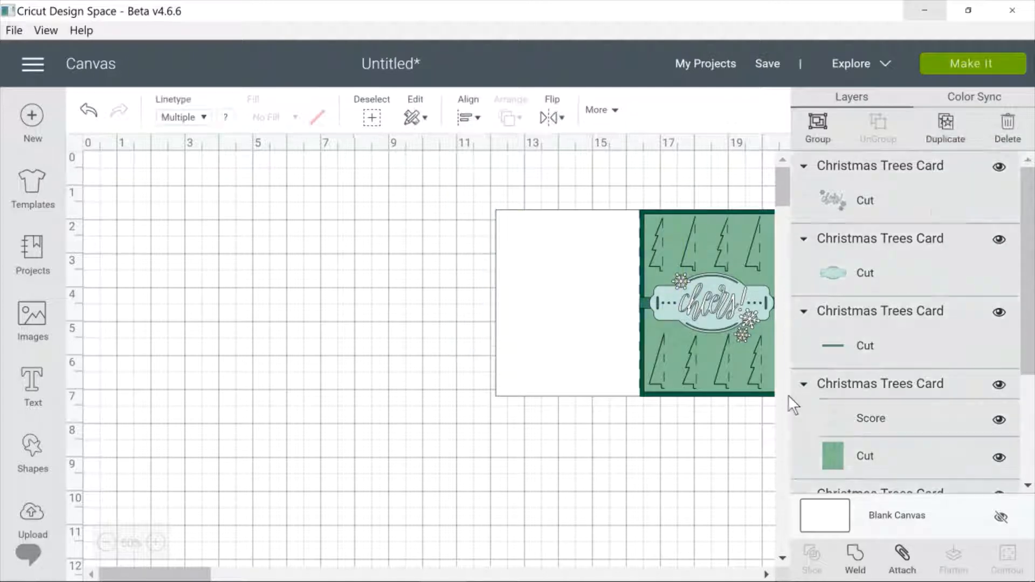
{"action": "left_click_drag", "start_coordinate": [696, 302], "coordinate": [364, 276]}
{"action": "left_click_drag", "start_coordinate": [459, 389], "coordinate": [676, 533]}
{"action": "left_click", "coordinate": [724, 495]}
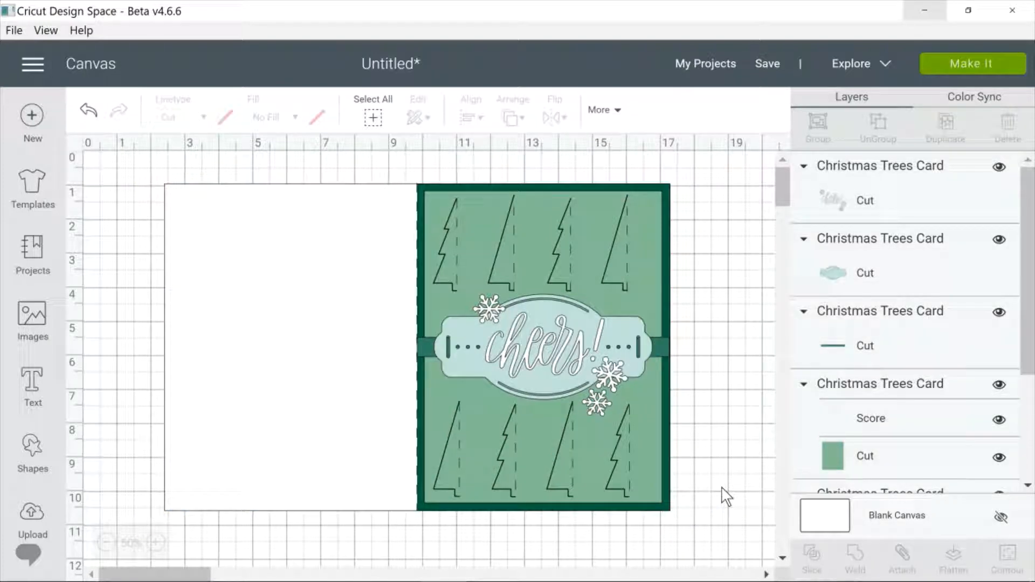
Step: Pull the white cheers lettering with snowflakes off the label onto the card's blank half and delete it
{"action": "left_click", "coordinate": [549, 339]}
{"action": "left_click_drag", "start_coordinate": [549, 340], "coordinate": [314, 386]}
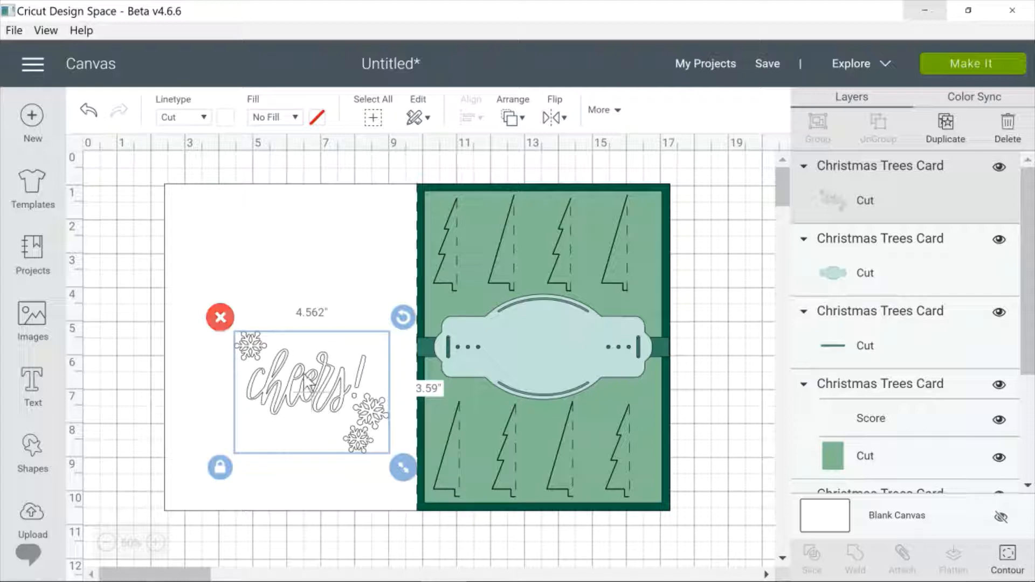
{"action": "left_click_drag", "start_coordinate": [312, 382], "coordinate": [283, 306]}
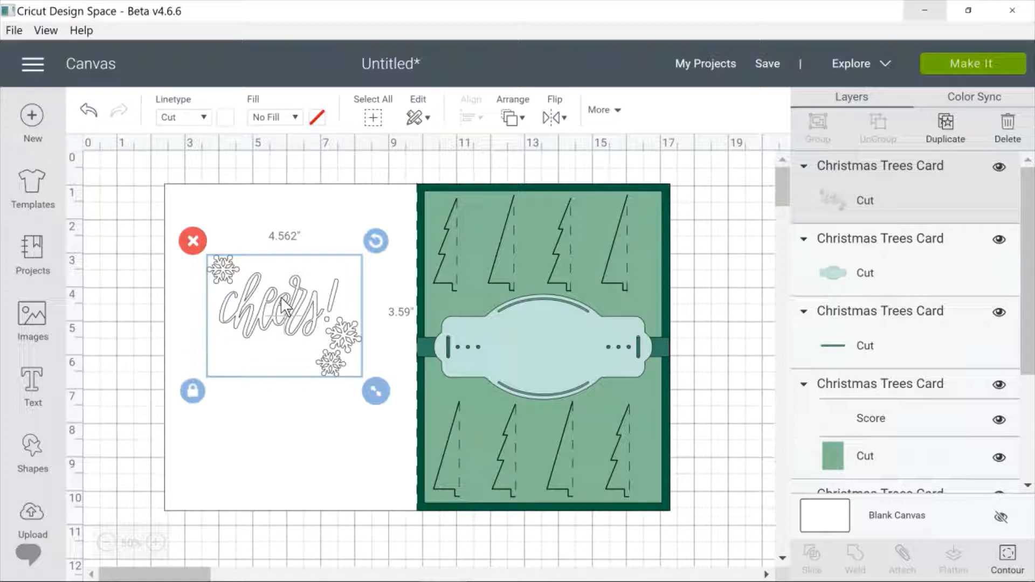
{"action": "left_click", "coordinate": [192, 240]}
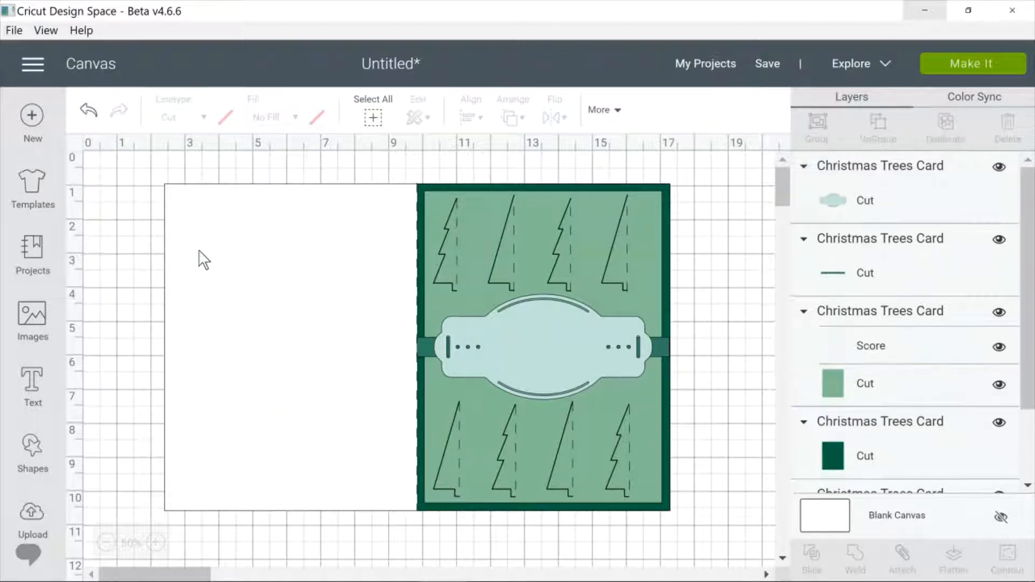
Step: Move the pale blue label off the green card front onto the blank white half
{"action": "left_click", "coordinate": [551, 346]}
{"action": "left_click_drag", "start_coordinate": [551, 345], "coordinate": [551, 351]}
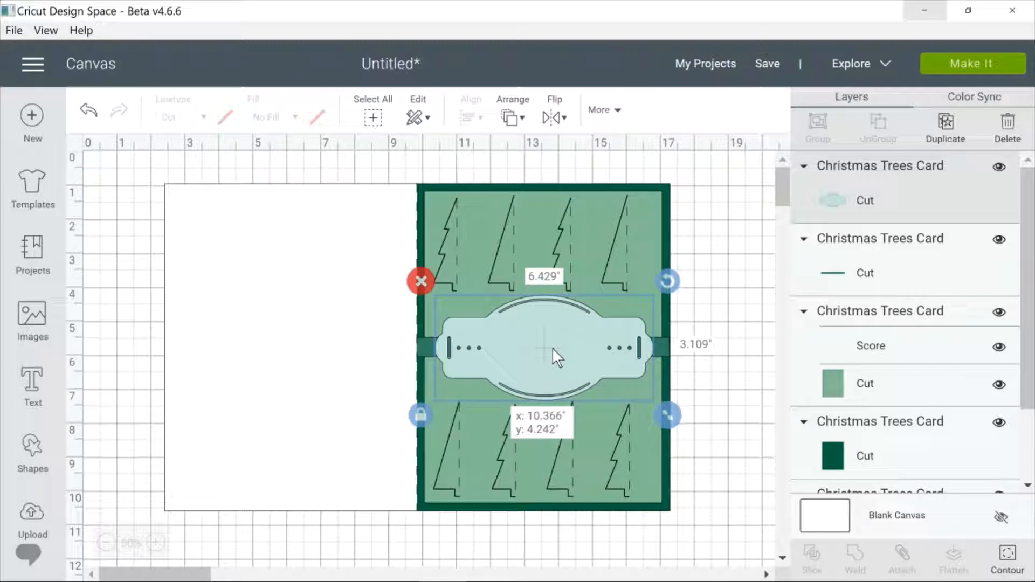
{"action": "left_click_drag", "start_coordinate": [552, 348], "coordinate": [554, 348]}
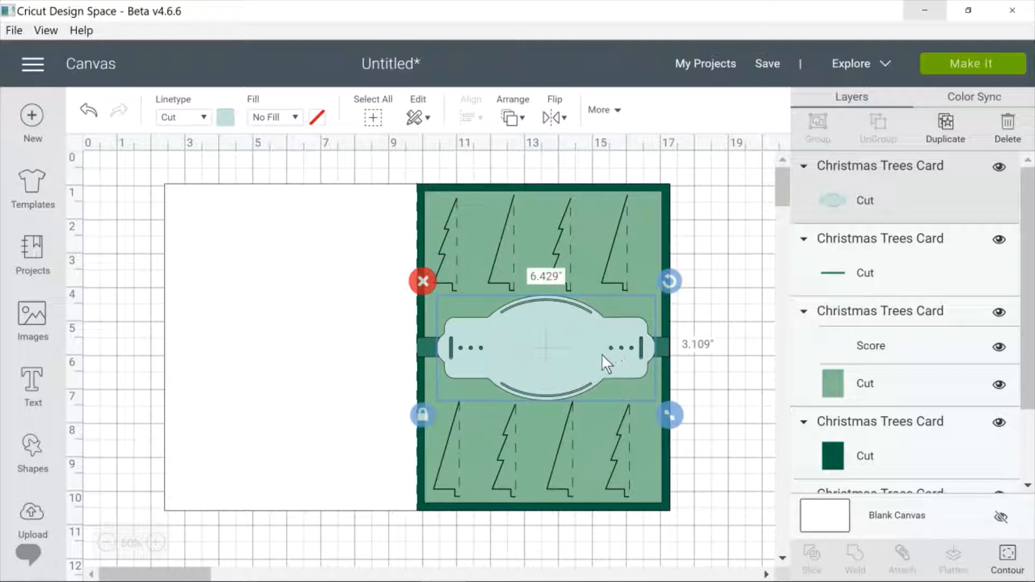
{"action": "left_click_drag", "start_coordinate": [527, 358], "coordinate": [506, 353]}
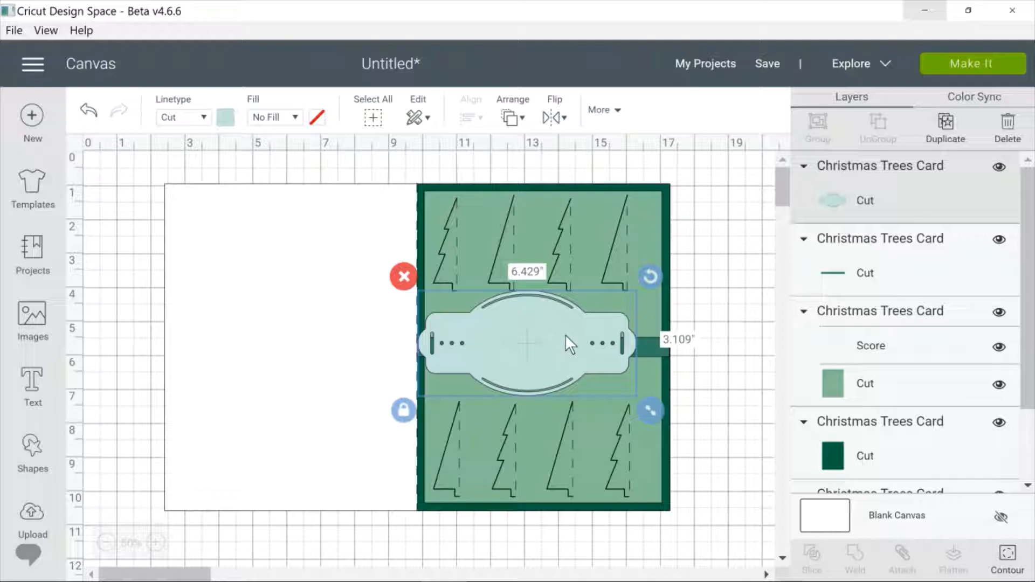
{"action": "left_click_drag", "start_coordinate": [565, 334], "coordinate": [325, 329]}
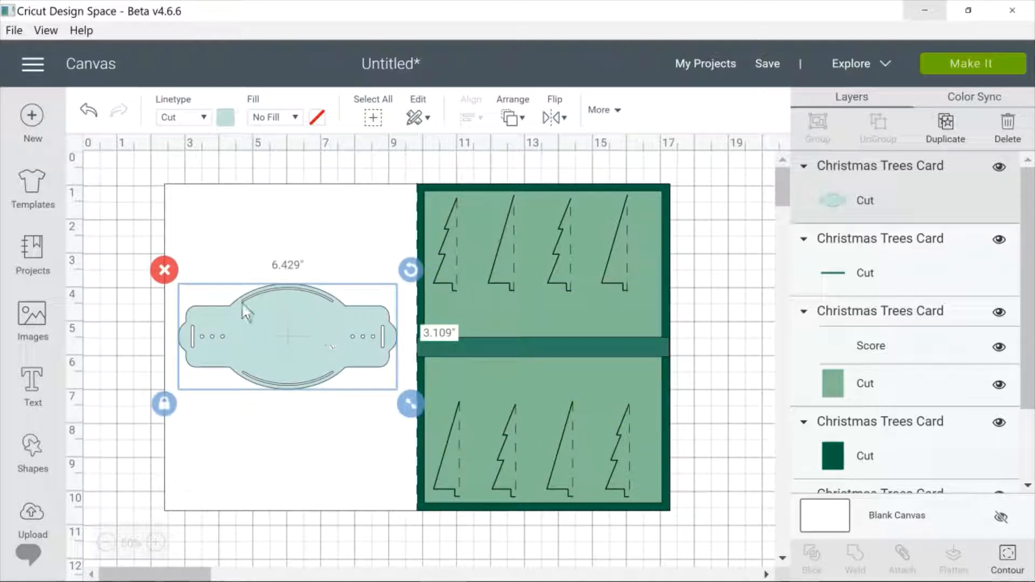
Step: Delete the pale blue label, the green band and the light green tree panel from the Christmas card
{"action": "left_click", "coordinate": [164, 270]}
{"action": "left_click_drag", "start_coordinate": [498, 345], "coordinate": [235, 348]}
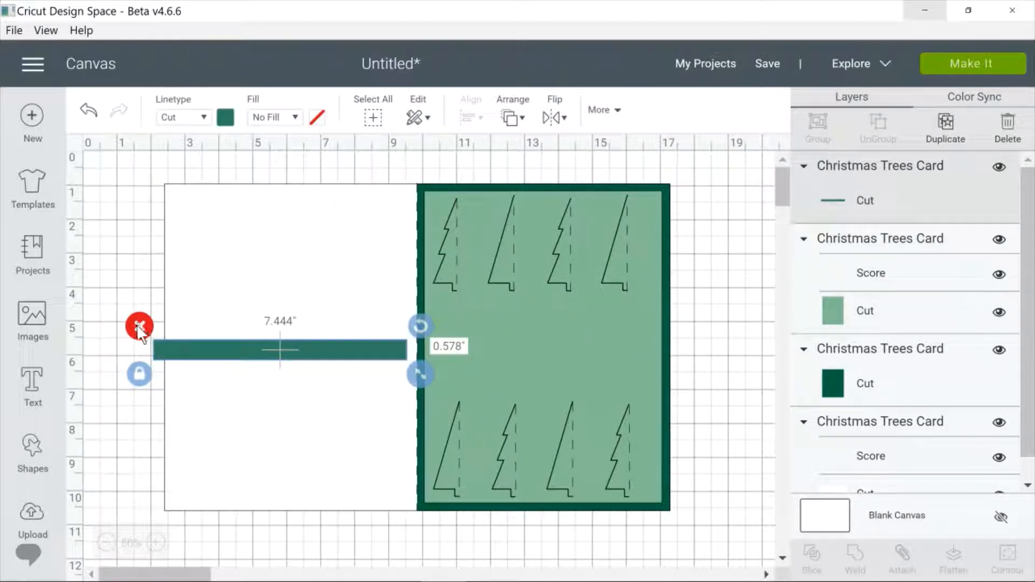
{"action": "left_click", "coordinate": [139, 327]}
{"action": "left_click", "coordinate": [579, 343]}
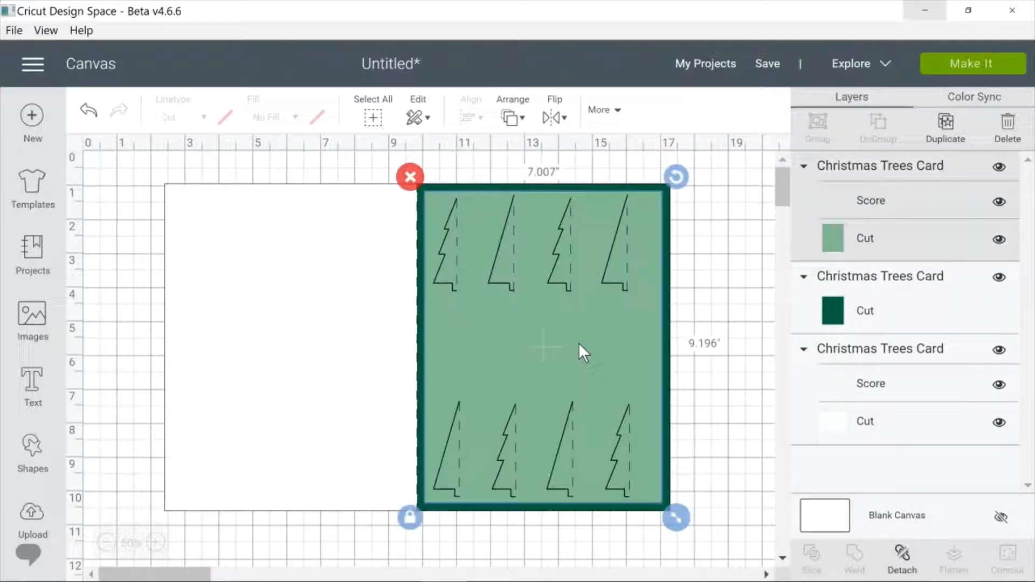
{"action": "left_click_drag", "start_coordinate": [579, 343], "coordinate": [571, 340]}
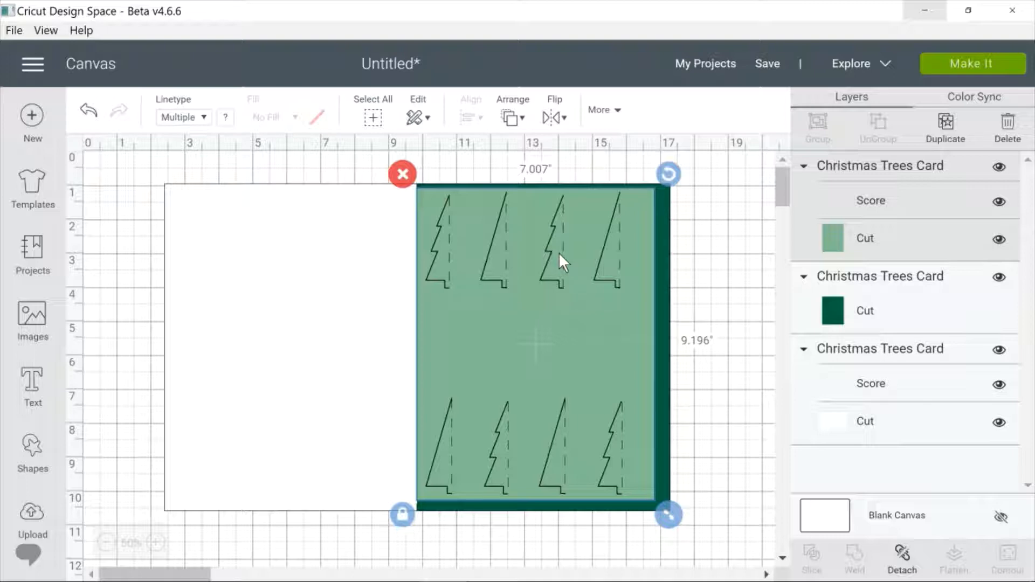
{"action": "left_click", "coordinate": [403, 175]}
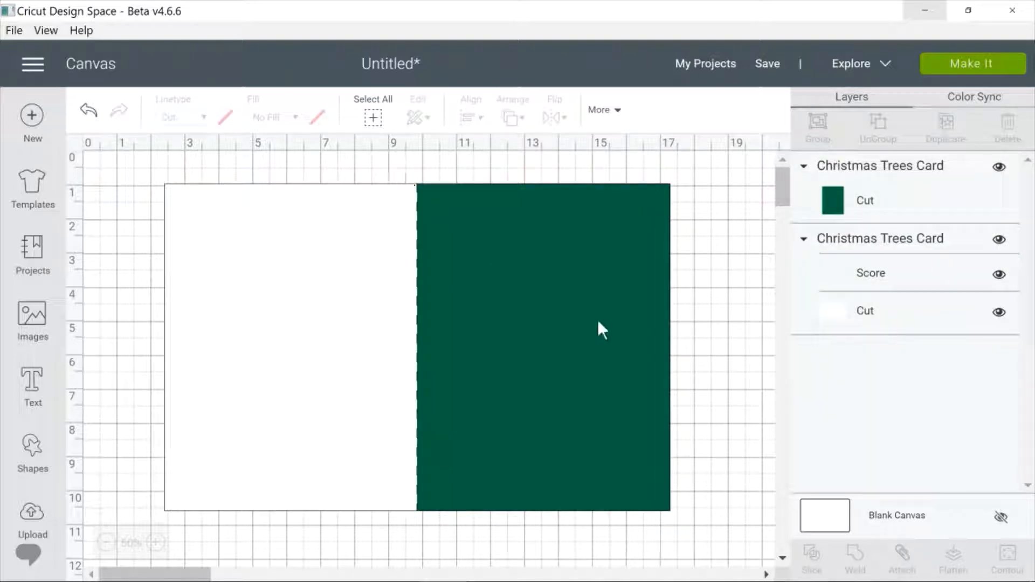
Step: Delete the dark green mat and the white scored base of the Christmas card
{"action": "left_click", "coordinate": [597, 315]}
{"action": "left_click_drag", "start_coordinate": [597, 316], "coordinate": [576, 328]}
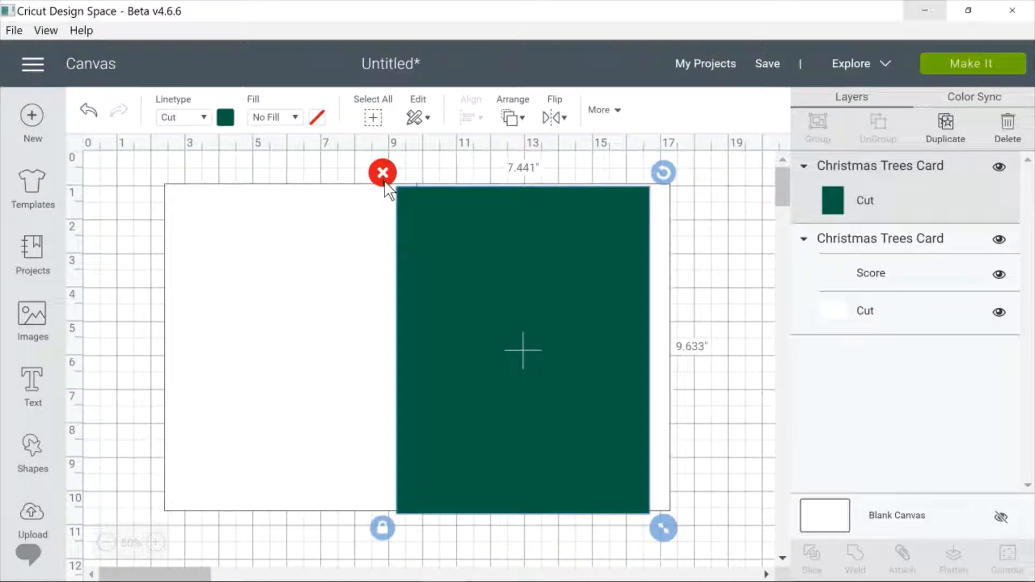
{"action": "left_click_drag", "start_coordinate": [438, 241], "coordinate": [456, 243]}
{"action": "left_click", "coordinate": [402, 172]}
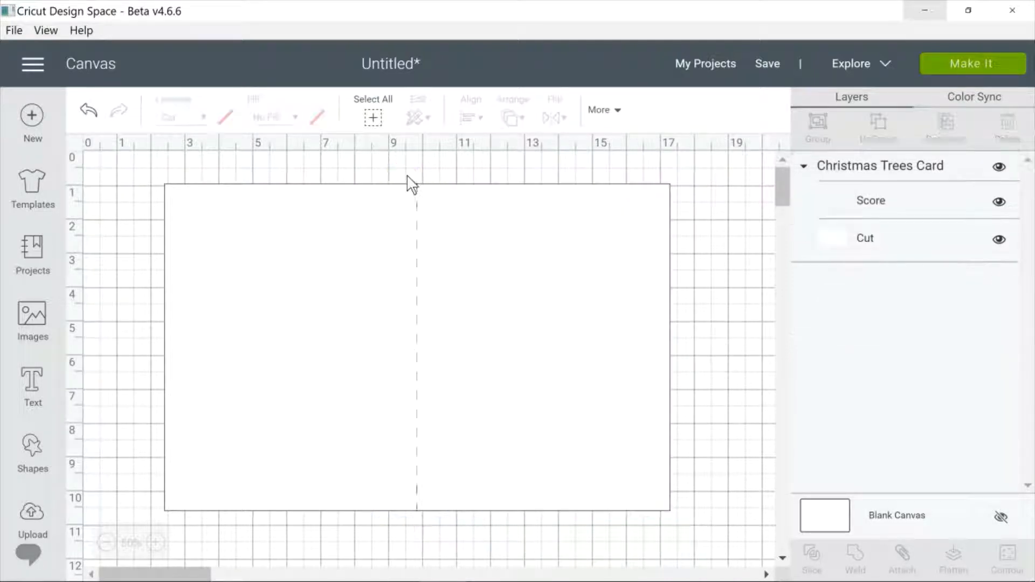
{"action": "left_click", "coordinate": [335, 261]}
{"action": "left_click", "coordinate": [151, 168]}
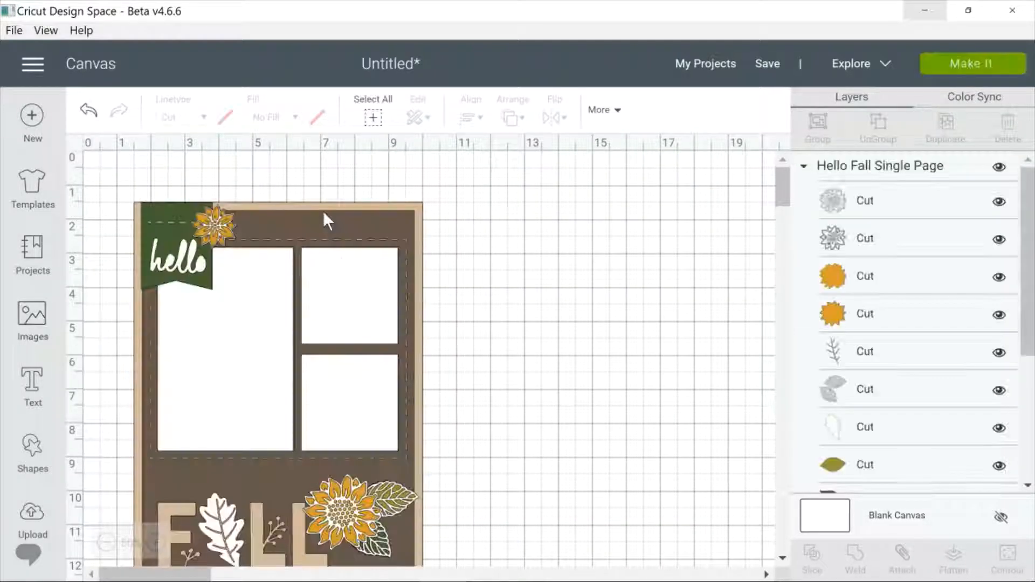
Step: Move the Hello Fall page up on the canvas and enlarge it to about 11.8 inches tall
{"action": "left_click_drag", "start_coordinate": [317, 214], "coordinate": [313, 164]}
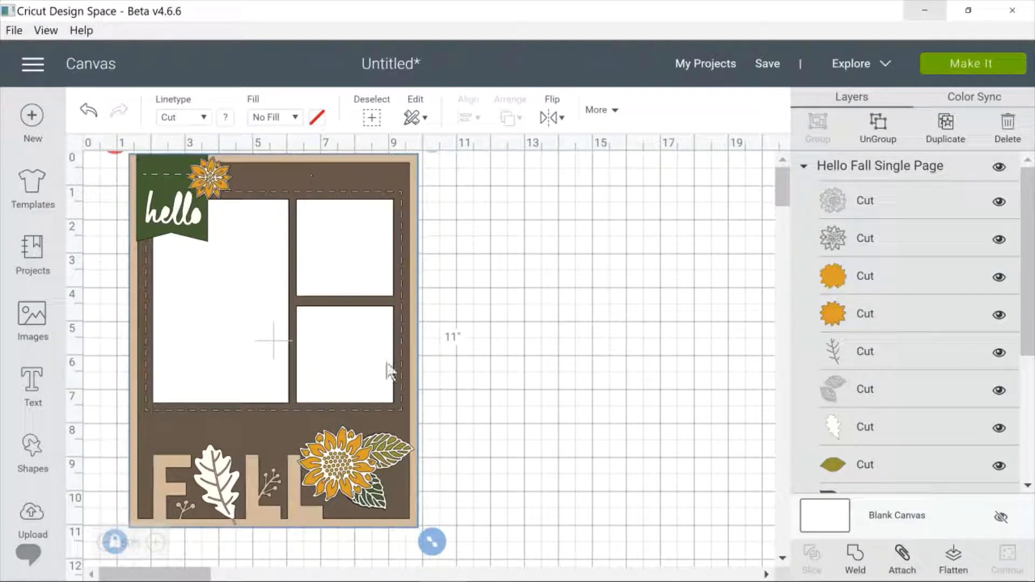
{"action": "left_click_drag", "start_coordinate": [434, 535], "coordinate": [456, 559]}
{"action": "left_click", "coordinate": [540, 462]}
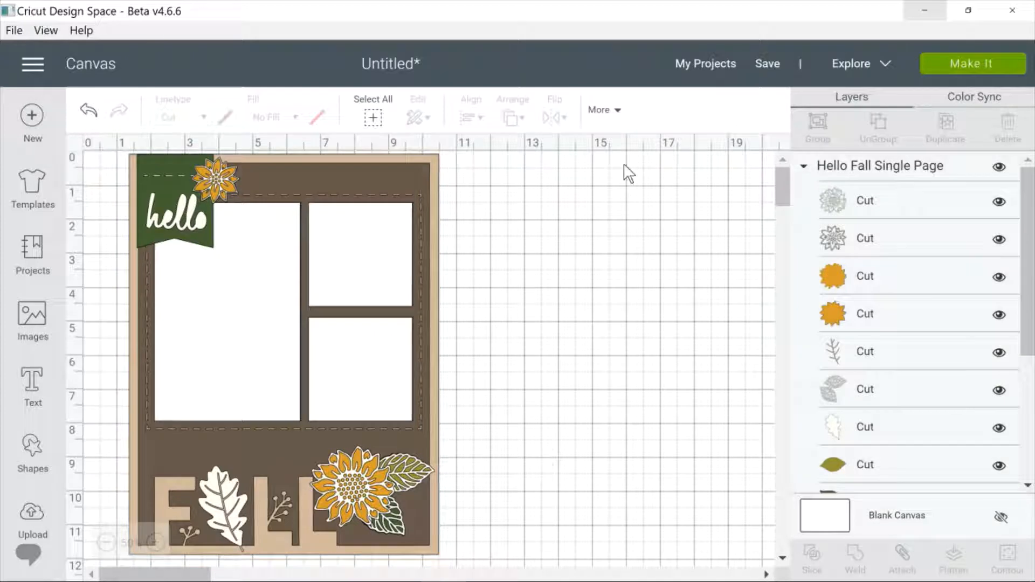
Step: Ungroup the Hello Fall page and move the layers of both sunflowers to the empty canvas beside it
{"action": "left_click", "coordinate": [289, 232]}
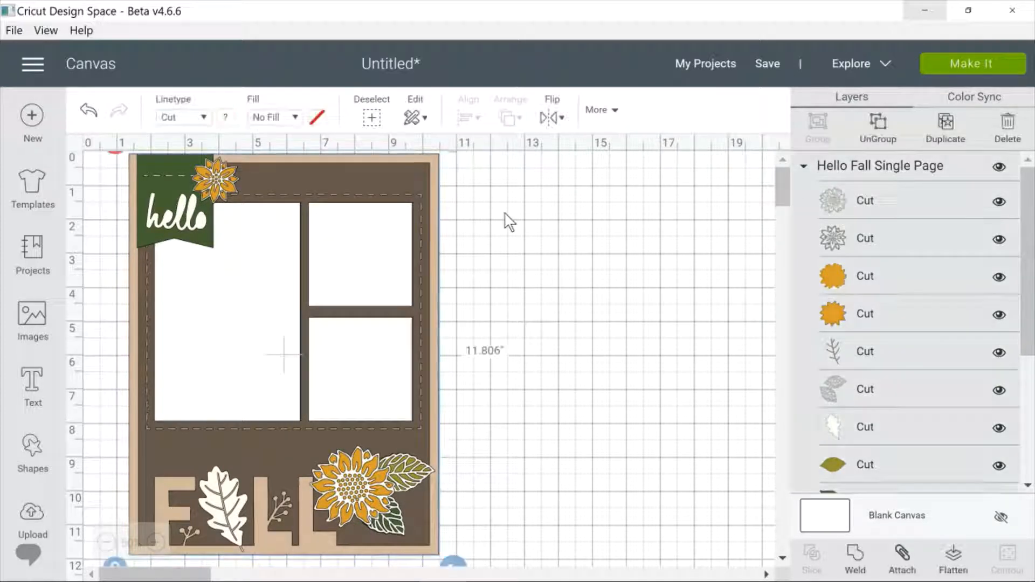
{"action": "left_click", "coordinate": [878, 126]}
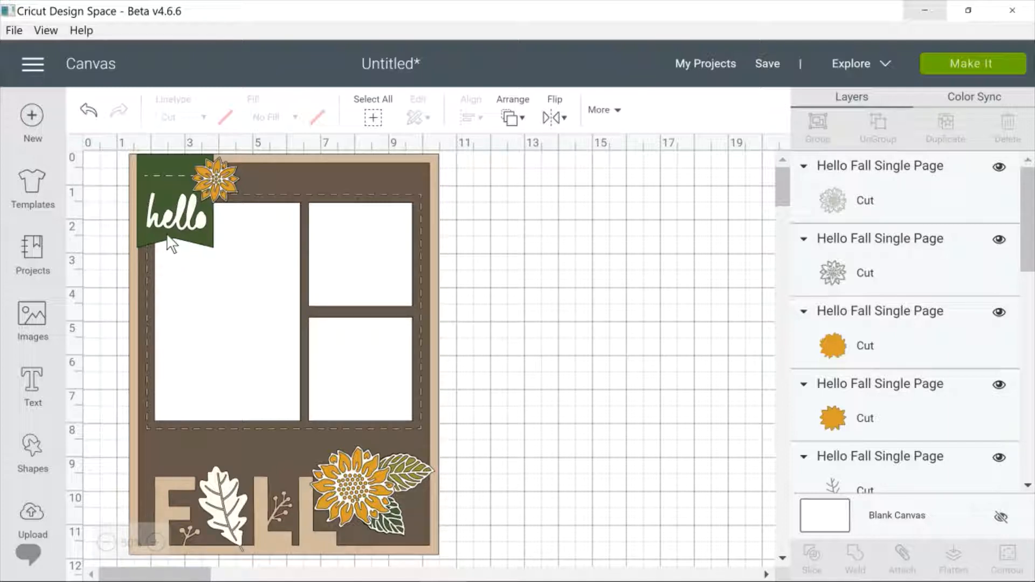
{"action": "left_click_drag", "start_coordinate": [214, 179], "coordinate": [522, 210]}
{"action": "left_click_drag", "start_coordinate": [210, 174], "coordinate": [526, 208]}
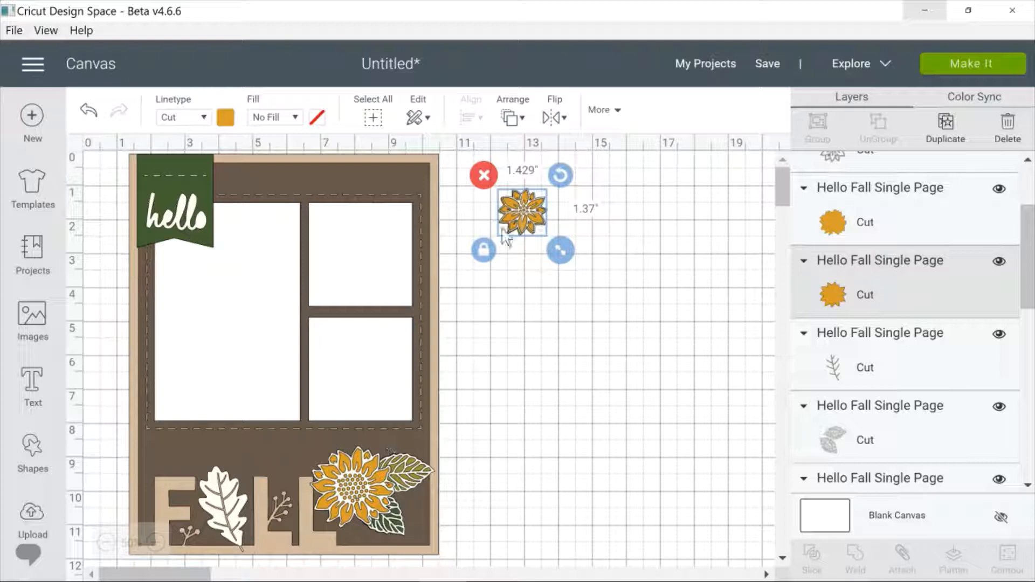
{"action": "left_click_drag", "start_coordinate": [356, 485], "coordinate": [546, 355]}
{"action": "left_click_drag", "start_coordinate": [398, 482], "coordinate": [587, 351]}
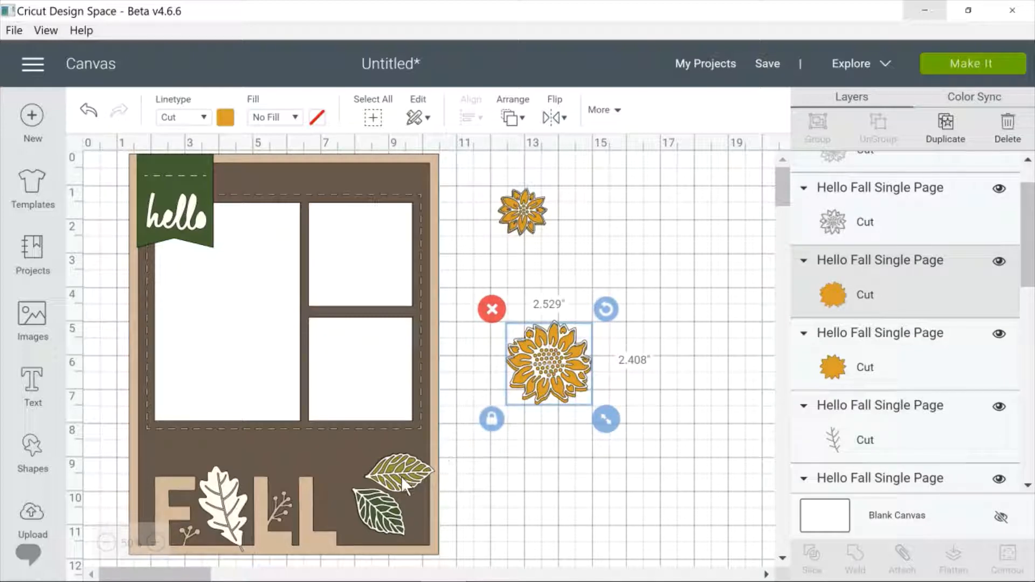
Step: Move the two green leaves and the cream oak leaf, with their overlay layers, off the Hello Fall page
{"action": "left_click_drag", "start_coordinate": [410, 482], "coordinate": [563, 439]}
{"action": "left_click_drag", "start_coordinate": [406, 471], "coordinate": [572, 428]}
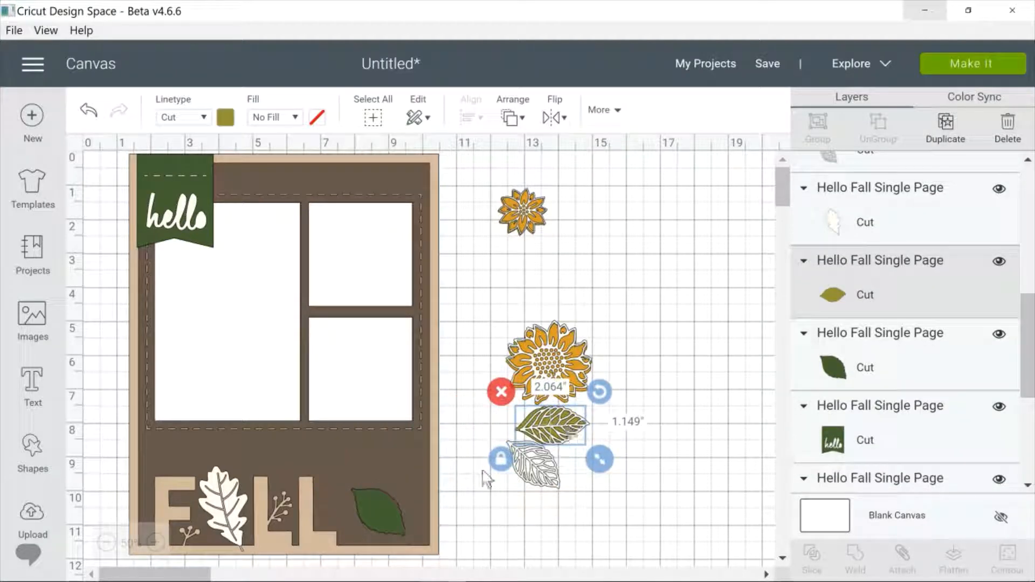
{"action": "left_click_drag", "start_coordinate": [381, 519], "coordinate": [550, 480]}
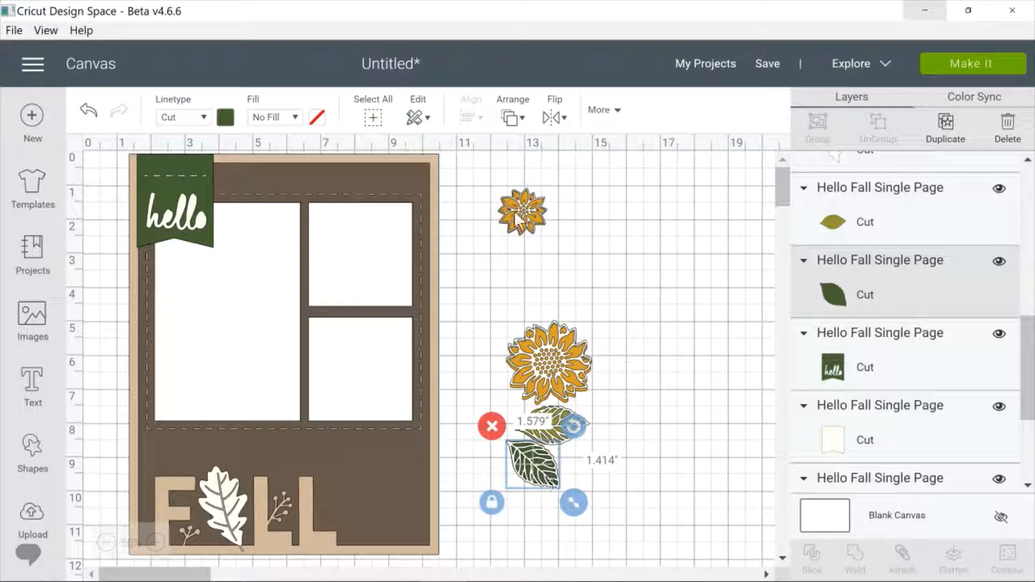
{"action": "left_click_drag", "start_coordinate": [213, 496], "coordinate": [635, 264]}
{"action": "left_click_drag", "start_coordinate": [232, 522], "coordinate": [625, 294]}
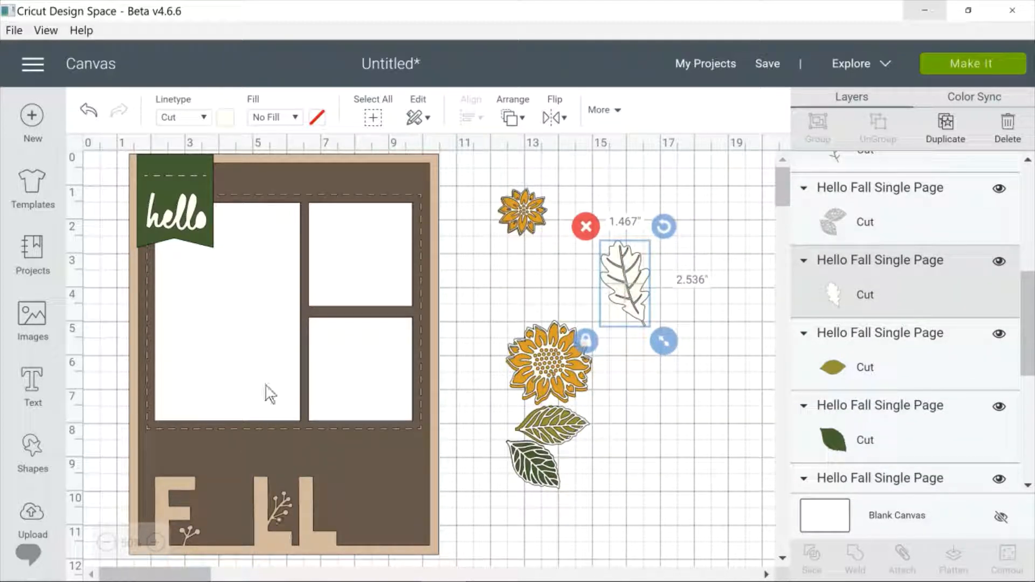
Step: Move the brown FALL frame off the tan base and delete it, along with the separated flowers and leaves
{"action": "left_click_drag", "start_coordinate": [260, 503], "coordinate": [582, 488]}
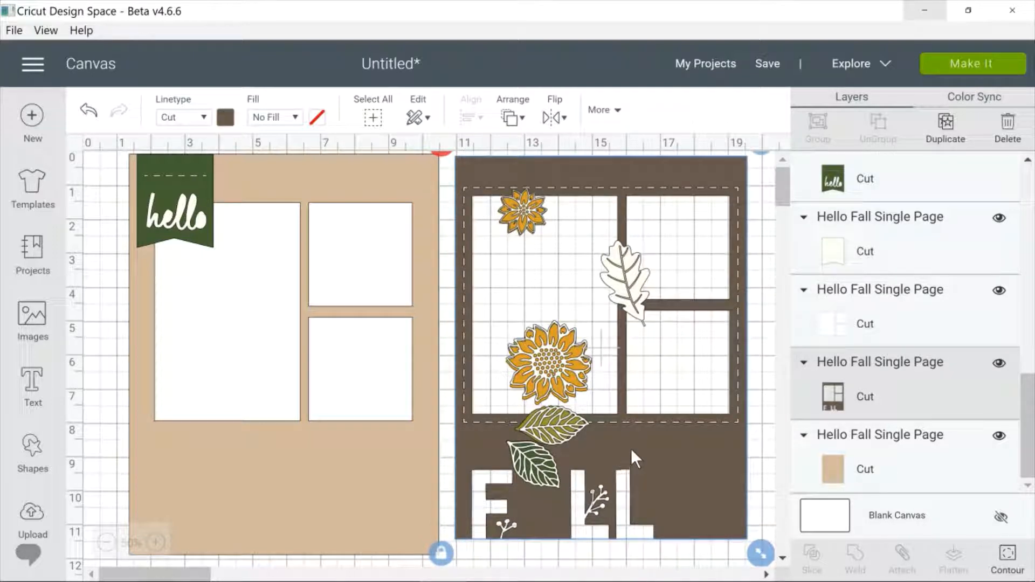
{"action": "mouse_move", "coordinate": [630, 448]}
{"action": "left_mouse_down"}
{"action": "mouse_move", "coordinate": [473, 406]}
{"action": "mouse_move", "coordinate": [332, 441]}
{"action": "mouse_move", "coordinate": [307, 470]}
{"action": "mouse_move", "coordinate": [320, 448]}
{"action": "mouse_move", "coordinate": [322, 459]}
{"action": "mouse_move", "coordinate": [314, 448]}
{"action": "mouse_move", "coordinate": [457, 460]}
{"action": "mouse_move", "coordinate": [643, 439]}
{"action": "mouse_move", "coordinate": [629, 438]}
{"action": "left_mouse_up"}
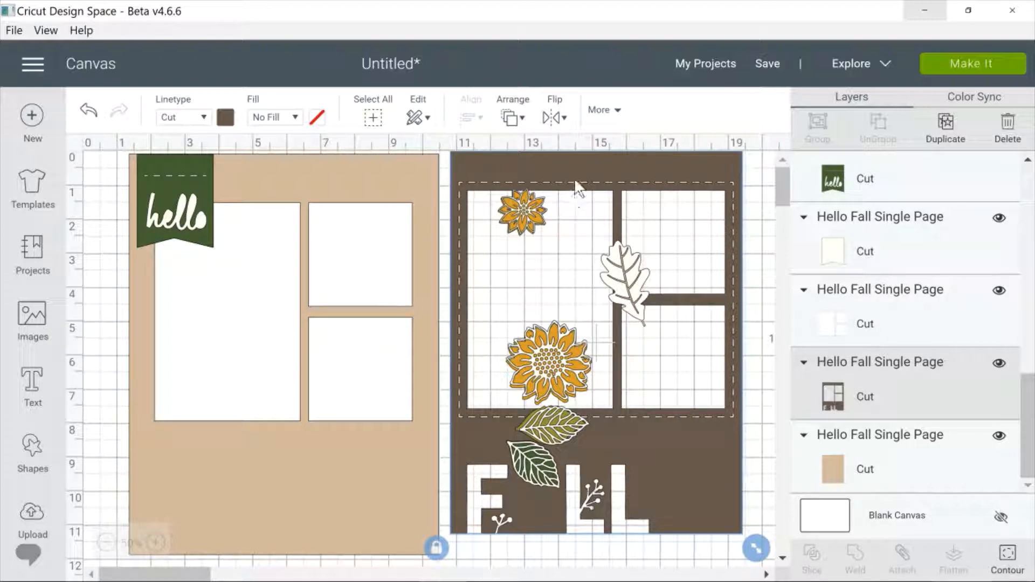
{"action": "key", "text": "Delete"}
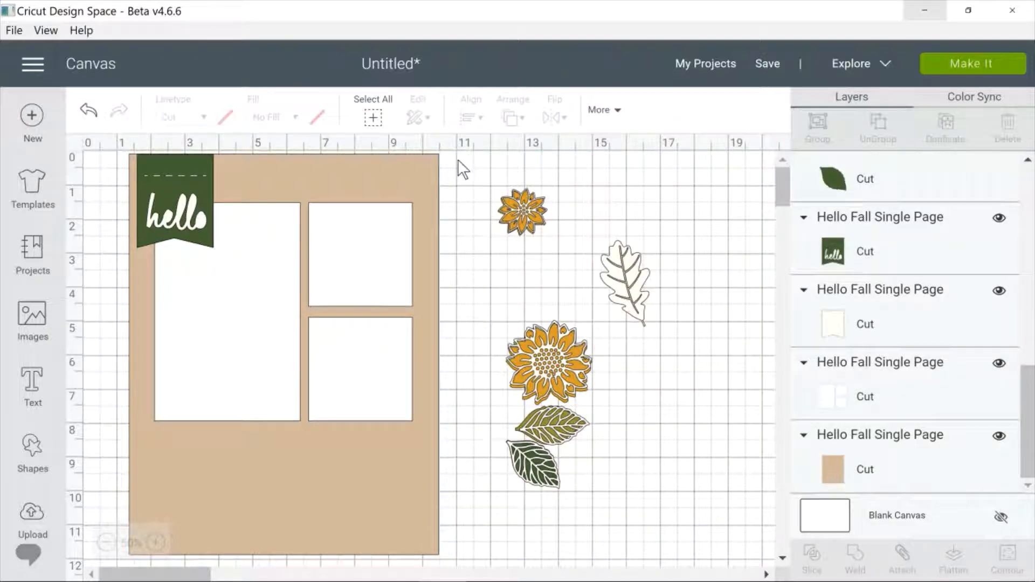
{"action": "left_click_drag", "start_coordinate": [457, 159], "coordinate": [707, 522]}
{"action": "key", "text": "Delete"}
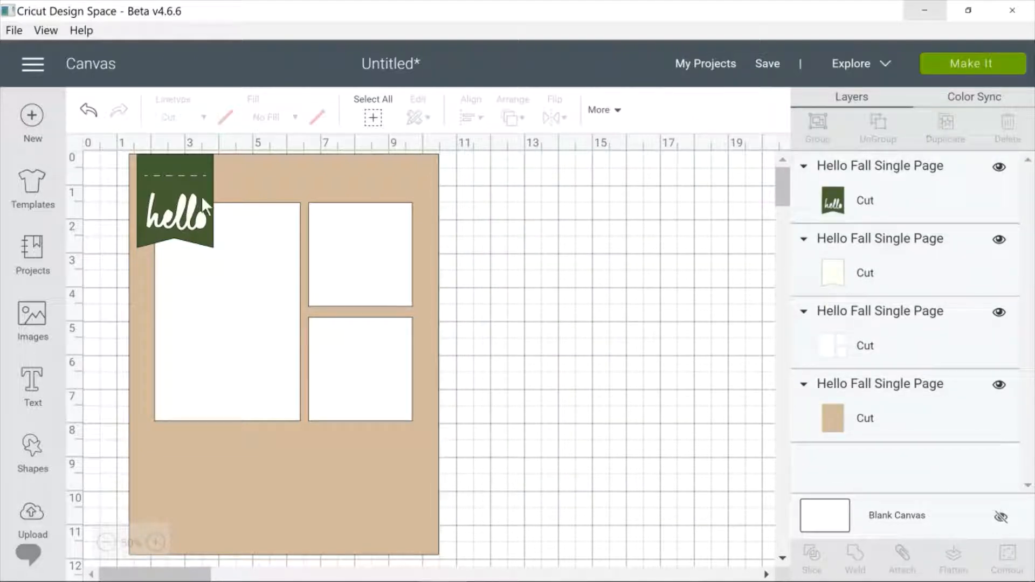
Step: Separate the green hello banner, its cream backing and the white photo mats from their places on the tan base
{"action": "left_click_drag", "start_coordinate": [205, 196], "coordinate": [571, 251]}
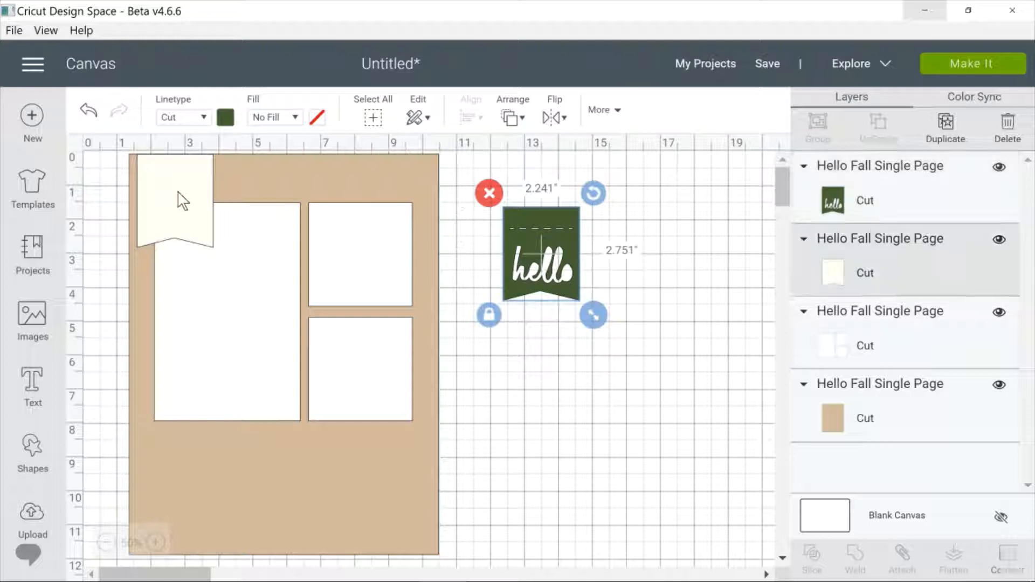
{"action": "left_click_drag", "start_coordinate": [187, 190], "coordinate": [550, 255]}
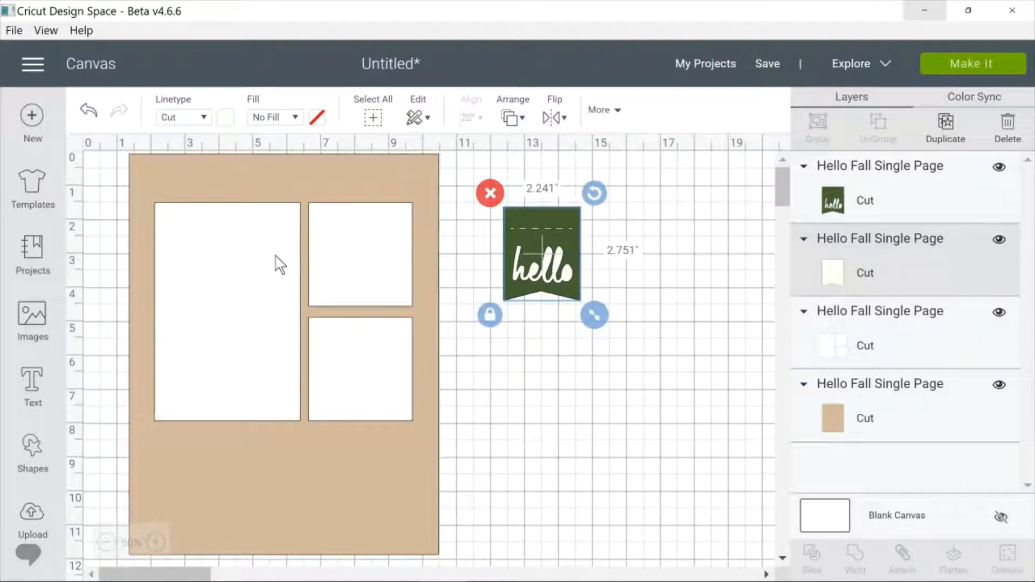
{"action": "left_click_drag", "start_coordinate": [279, 269], "coordinate": [358, 351]}
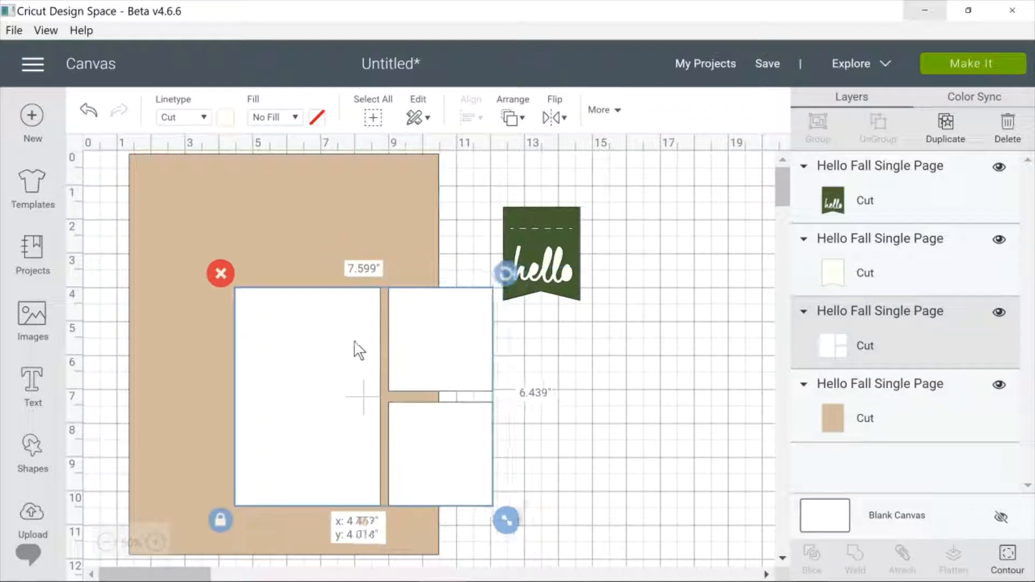
{"action": "left_click", "coordinate": [289, 166]}
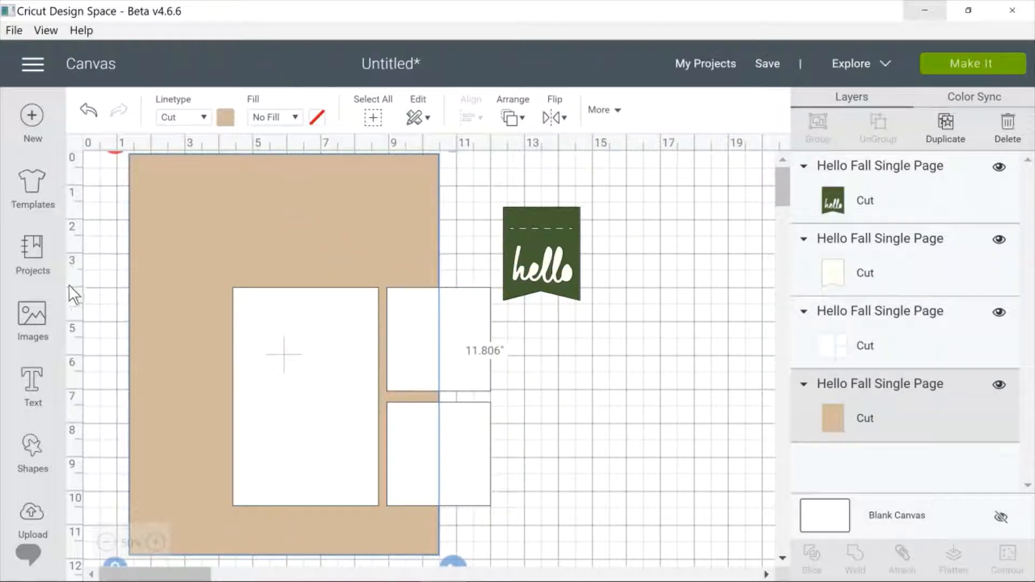
Step: Insert the Tis the Season Single Page image from the Close To My Heart cartridge and ungroup it
{"action": "left_click", "coordinate": [32, 318]}
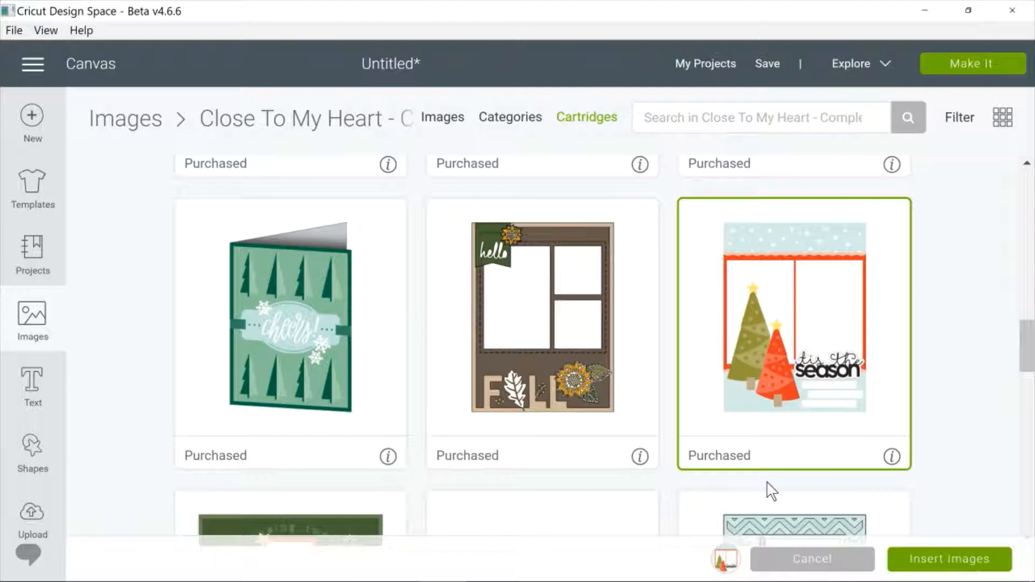
{"action": "left_click", "coordinate": [772, 559]}
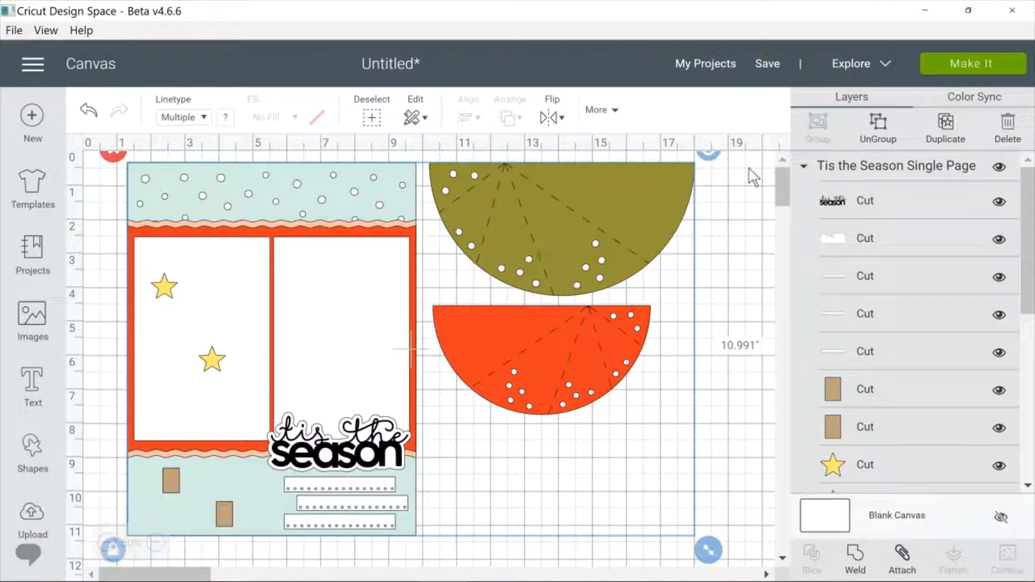
{"action": "left_click", "coordinate": [878, 130]}
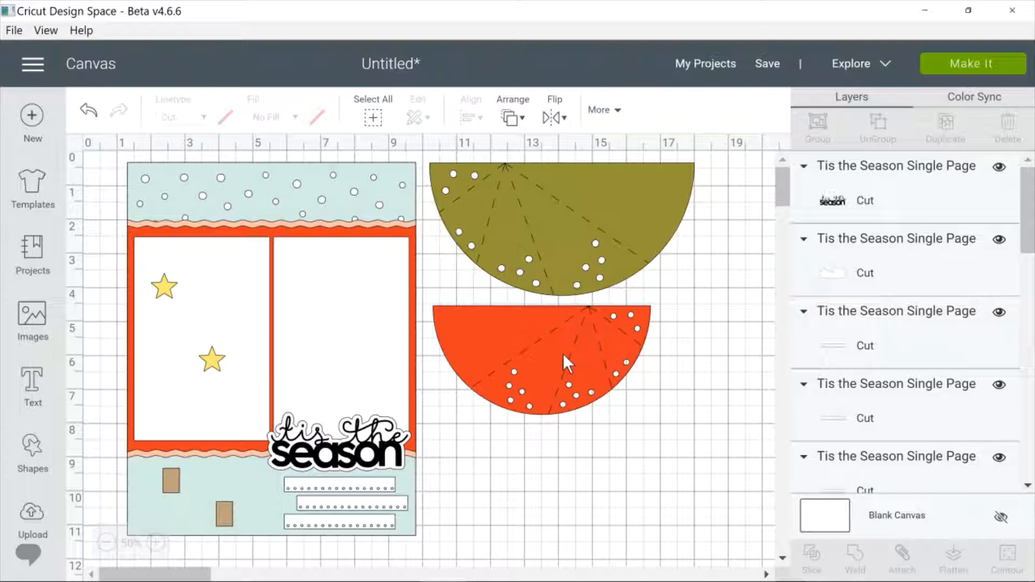
Step: Move the orange and olive half-circle tree pieces apart, away from the page, and delete both
{"action": "left_click_drag", "start_coordinate": [563, 354], "coordinate": [643, 419]}
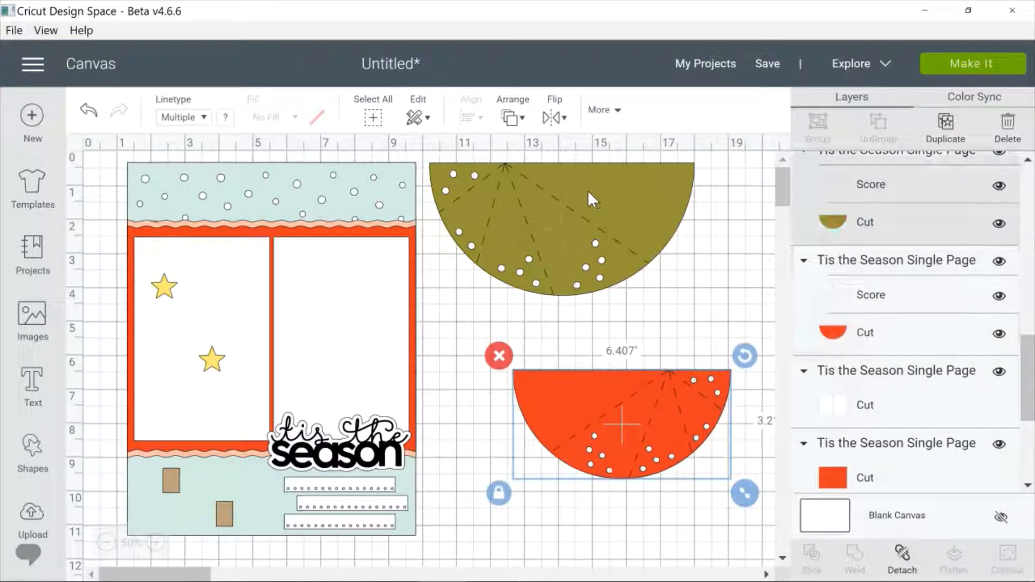
{"action": "left_click_drag", "start_coordinate": [588, 190], "coordinate": [649, 243]}
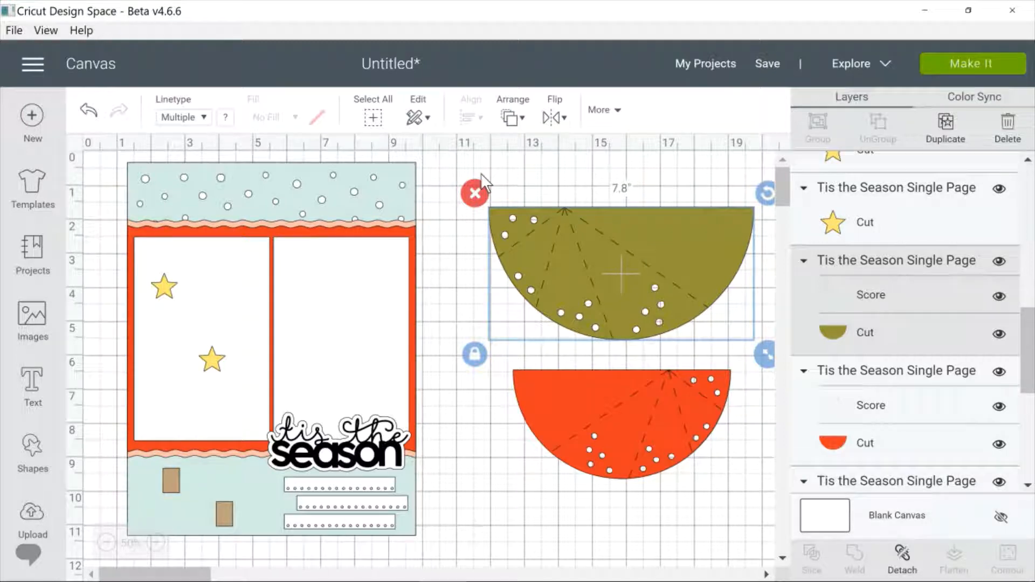
{"action": "left_click", "coordinate": [477, 190]}
{"action": "left_click", "coordinate": [551, 382]}
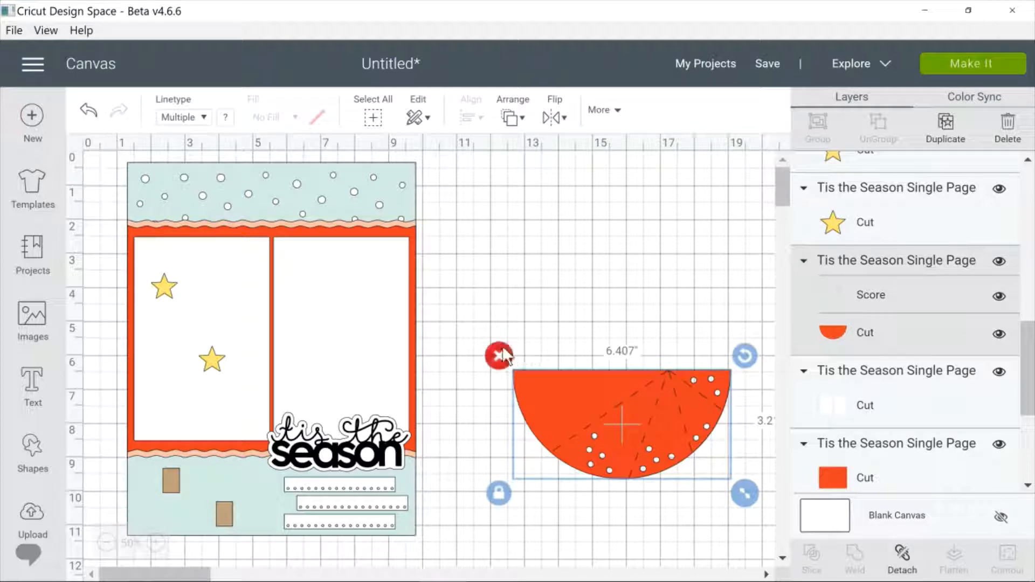
{"action": "left_click", "coordinate": [500, 355]}
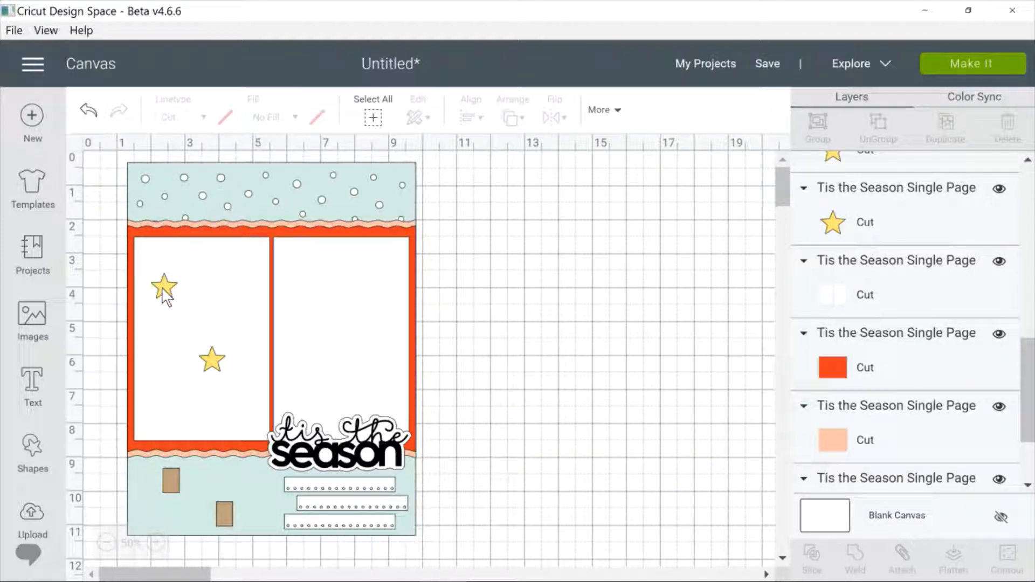
Step: Move the two yellow stars off the Tis the Season page and delete both
{"action": "left_click_drag", "start_coordinate": [163, 287], "coordinate": [548, 231]}
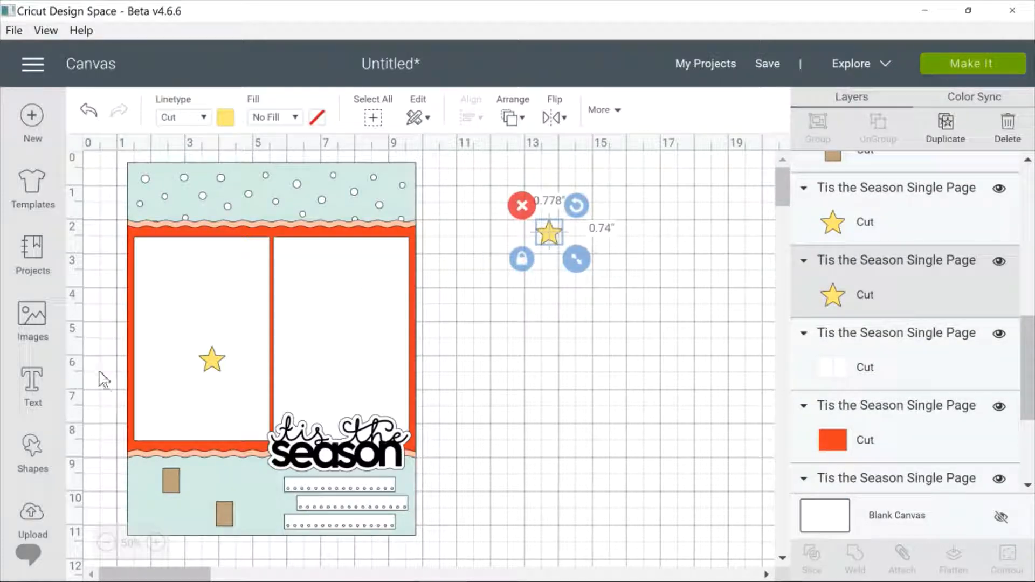
{"action": "left_click_drag", "start_coordinate": [212, 360], "coordinate": [581, 289]}
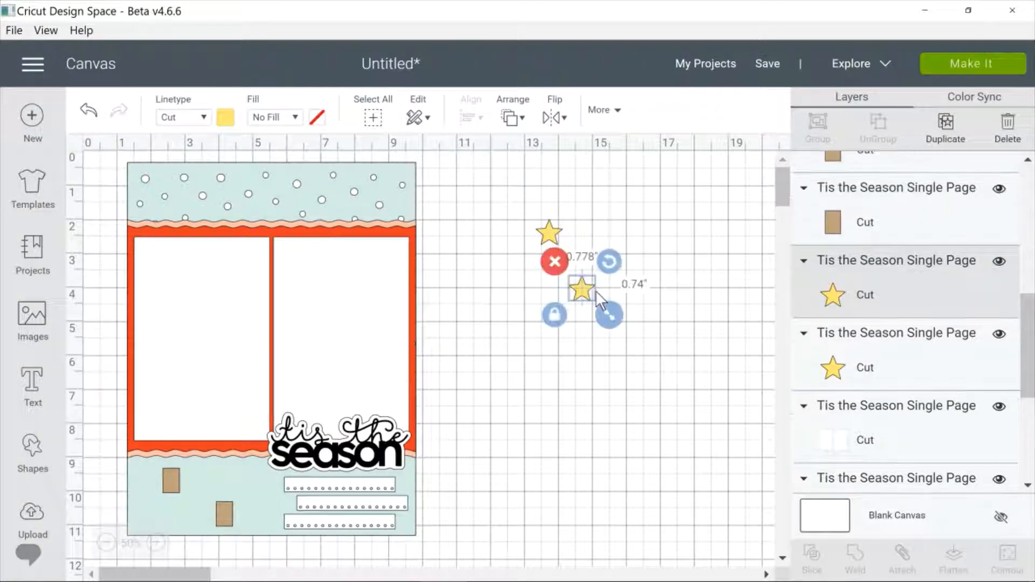
{"action": "left_click", "coordinate": [549, 236]}
{"action": "left_click", "coordinate": [522, 204]}
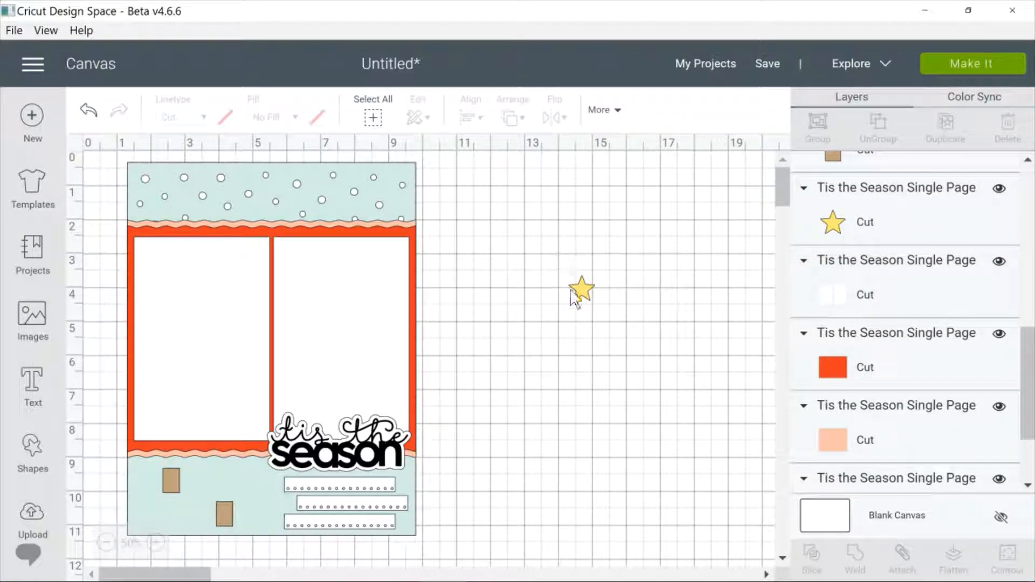
{"action": "left_click", "coordinate": [574, 296]}
{"action": "left_click", "coordinate": [555, 257]}
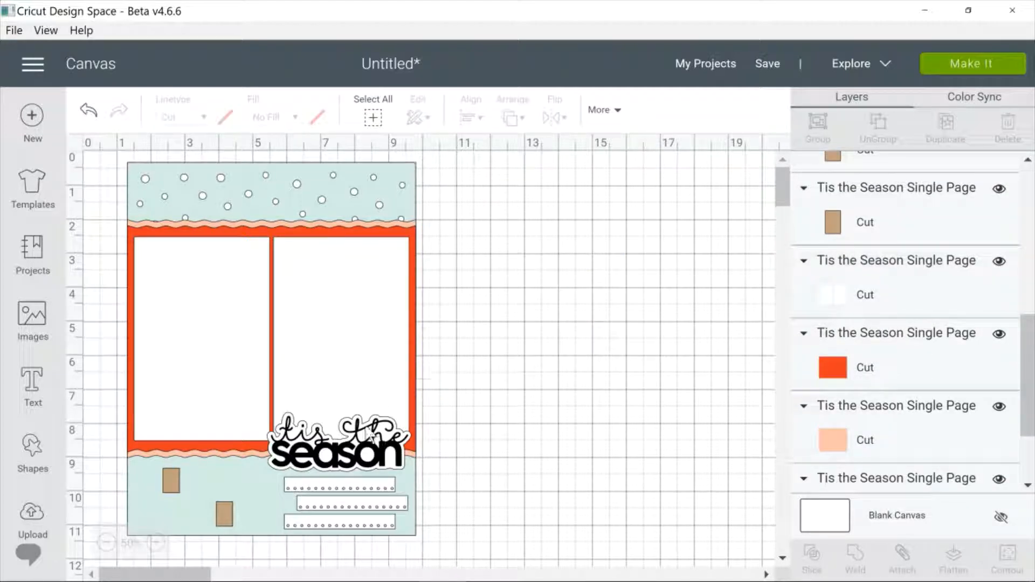
Step: Separate the black tis the season title from its white backing, move both off the page, and delete them
{"action": "left_click_drag", "start_coordinate": [370, 437], "coordinate": [613, 300]}
{"action": "left_click_drag", "start_coordinate": [388, 444], "coordinate": [626, 378]}
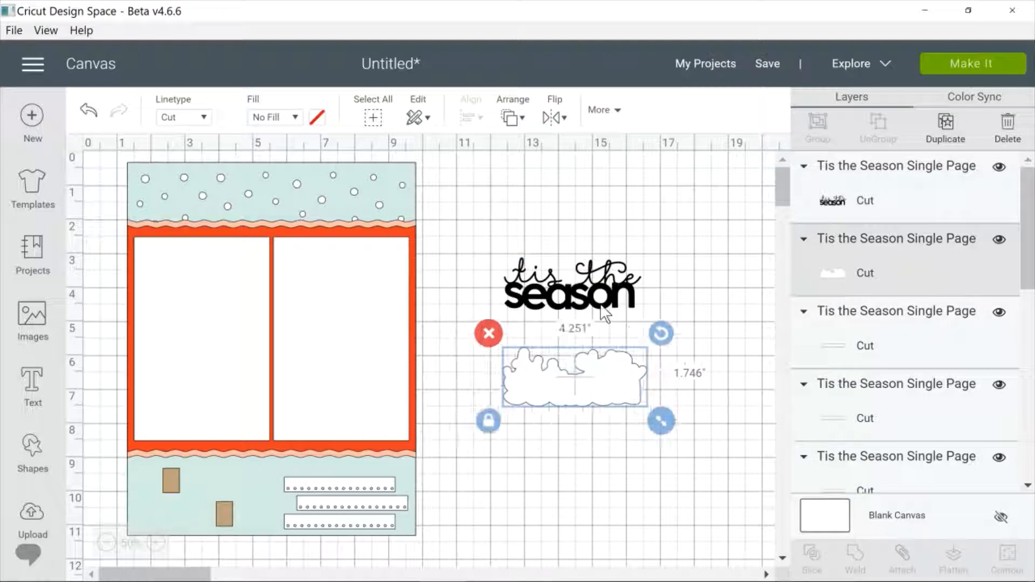
{"action": "left_click_drag", "start_coordinate": [567, 315], "coordinate": [542, 295]}
{"action": "left_click_drag", "start_coordinate": [535, 374], "coordinate": [510, 269]}
{"action": "left_click", "coordinate": [461, 231]}
{"action": "left_click", "coordinate": [482, 239]}
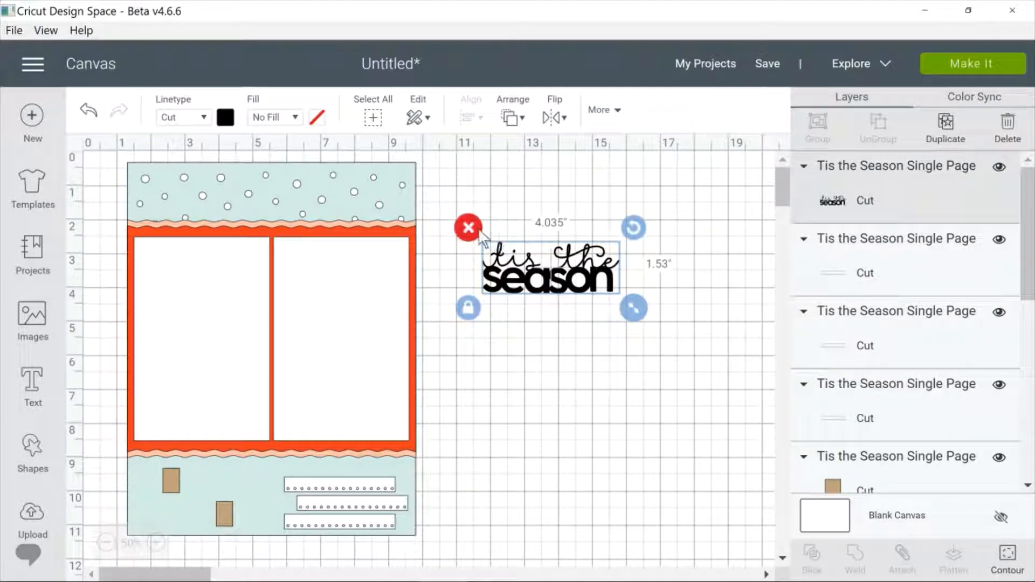
{"action": "left_click", "coordinate": [473, 228]}
Step: Move the three white dotted journaling strips off the page onto the empty canvas
{"action": "left_click_drag", "start_coordinate": [332, 488], "coordinate": [550, 341]}
{"action": "left_click_drag", "start_coordinate": [372, 510], "coordinate": [591, 375]}
{"action": "left_click_drag", "start_coordinate": [387, 526], "coordinate": [606, 393]}
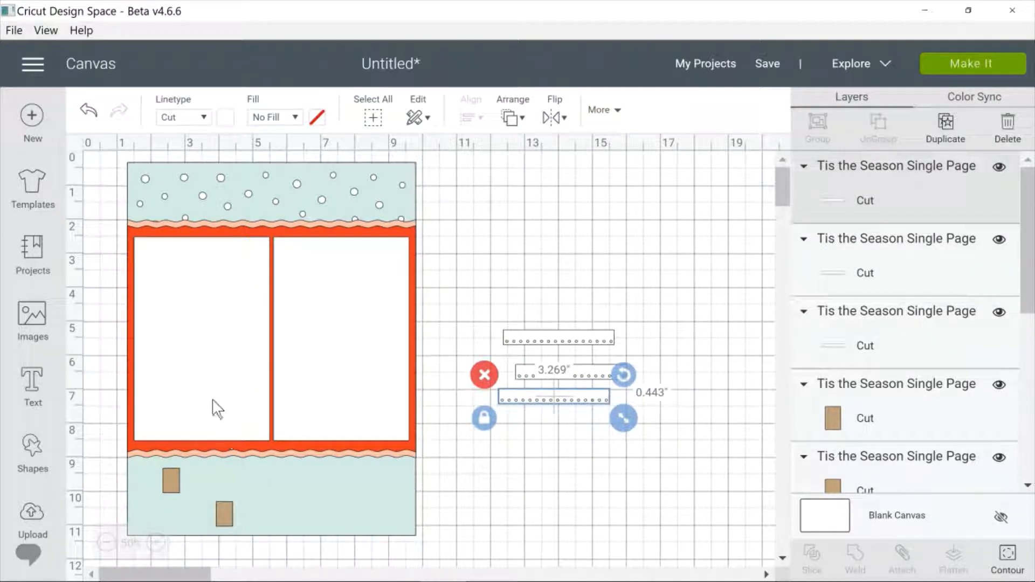
Step: Move the white photo mats and the wavy orange and peach layers off the page, and shift the dotted blue sheet slightly
{"action": "left_click_drag", "start_coordinate": [221, 406], "coordinate": [594, 338]}
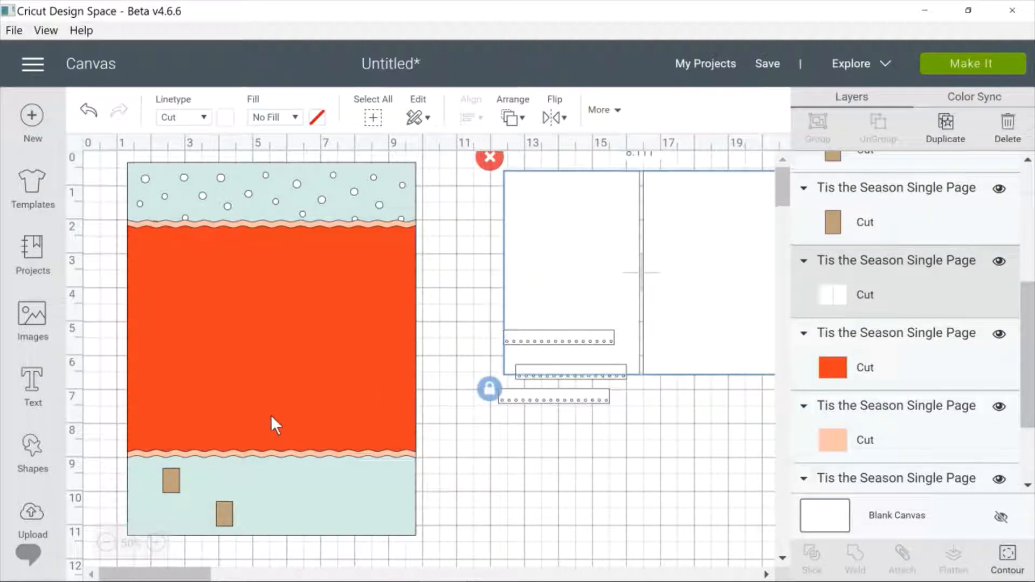
{"action": "left_click_drag", "start_coordinate": [271, 415], "coordinate": [585, 430]}
{"action": "left_click_drag", "start_coordinate": [260, 405], "coordinate": [636, 426]}
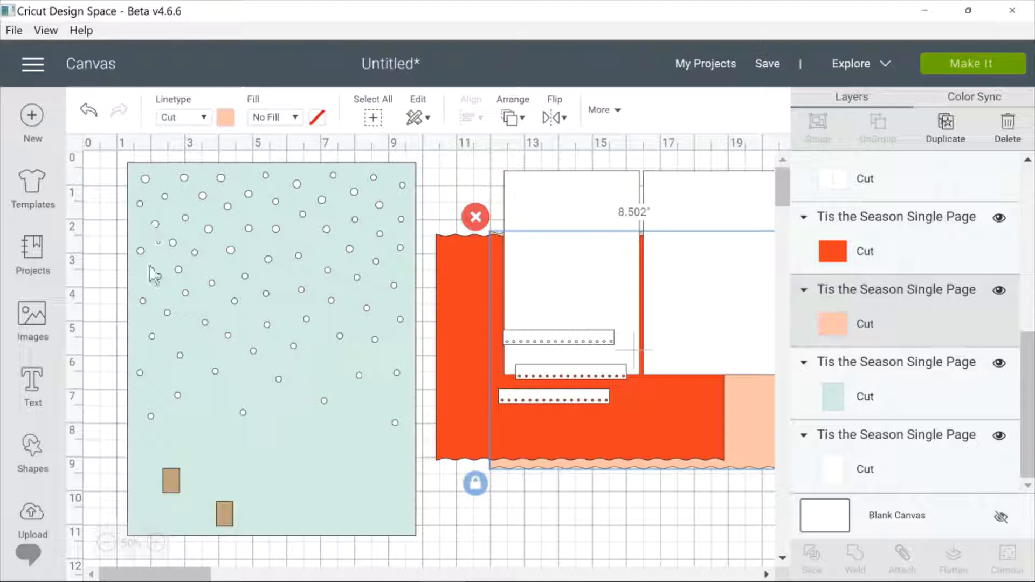
{"action": "left_click_drag", "start_coordinate": [259, 370], "coordinate": [240, 378]}
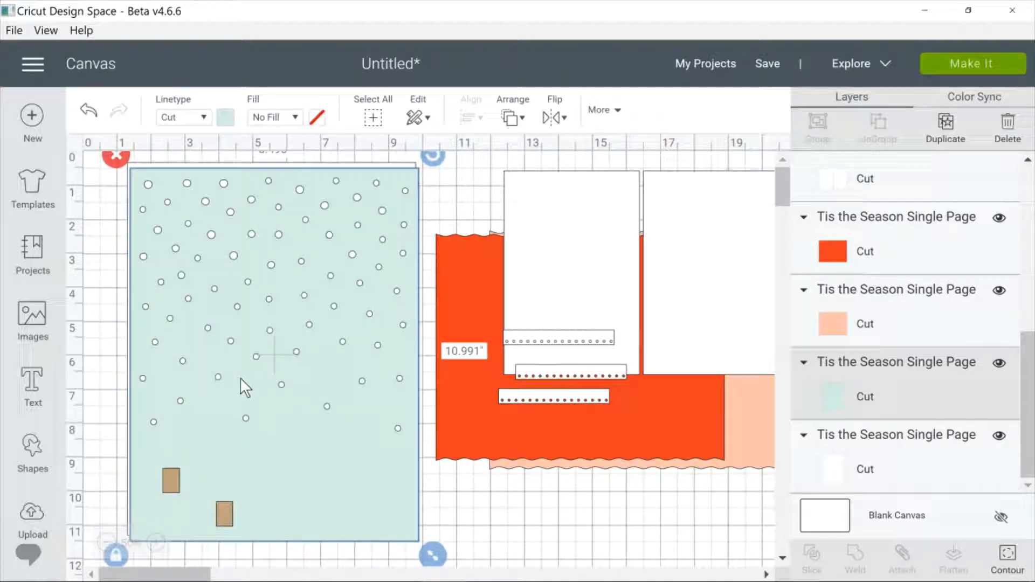
Step: Delete the two tan tree-trunk rectangles from the dotted blue sheet
{"action": "left_click", "coordinate": [170, 480]}
{"action": "left_click", "coordinate": [151, 455]}
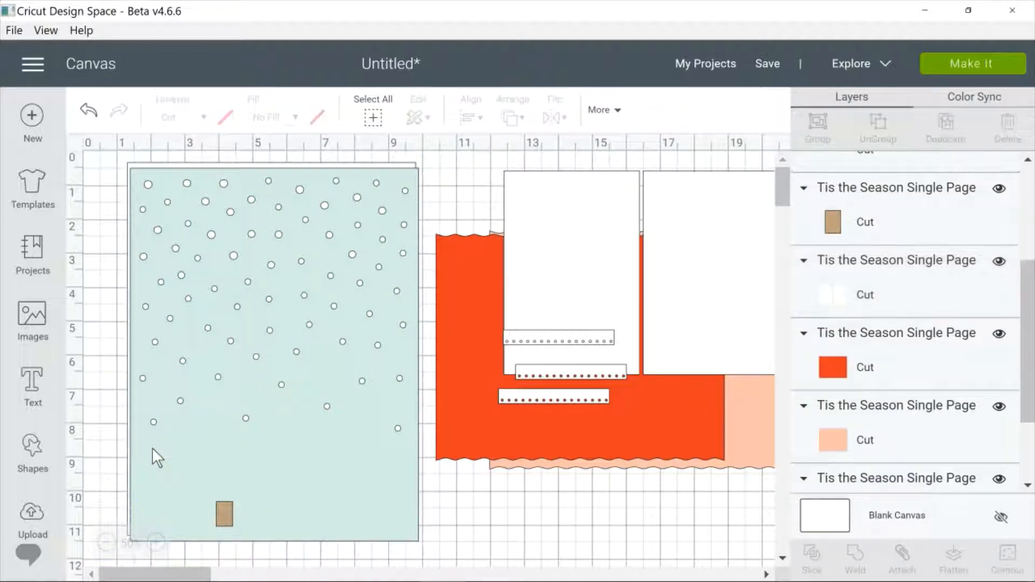
{"action": "left_click", "coordinate": [225, 512]}
{"action": "left_click", "coordinate": [202, 483]}
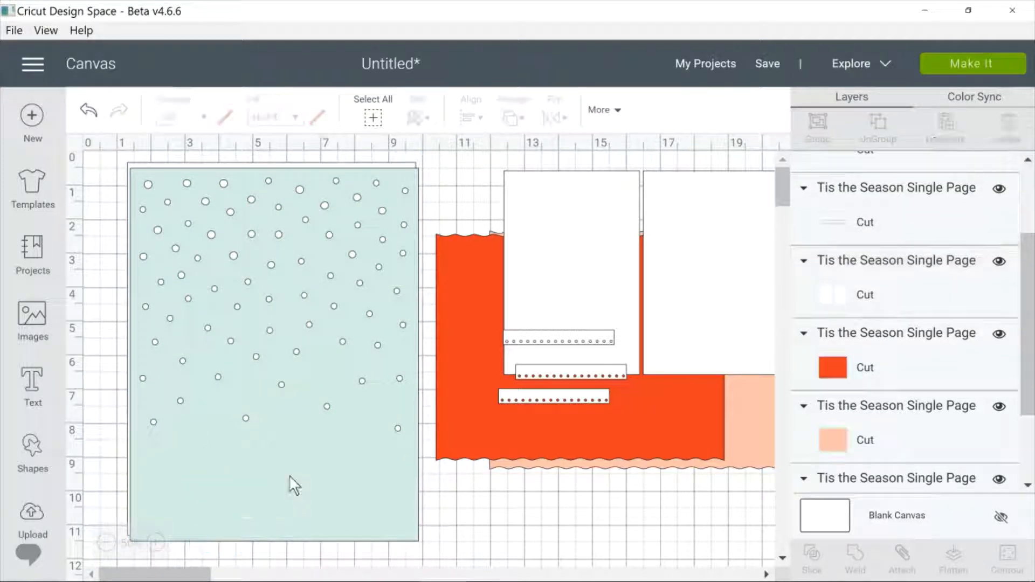
Step: Delete the wavy orange layer, the wavy peach layer and the dotted blue sheet
{"action": "left_click", "coordinate": [501, 409]}
{"action": "left_click", "coordinate": [423, 221]}
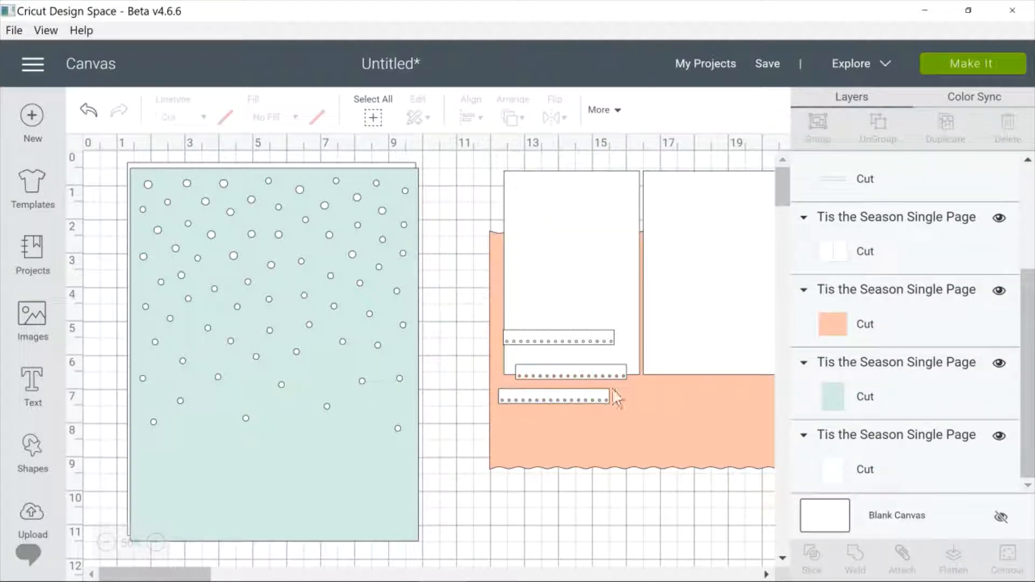
{"action": "left_click", "coordinate": [631, 432]}
{"action": "left_click", "coordinate": [475, 217]}
{"action": "mouse_move", "coordinate": [297, 285]}
{"action": "left_mouse_down"}
{"action": "mouse_move", "coordinate": [283, 278]}
{"action": "mouse_move", "coordinate": [293, 280]}
{"action": "left_mouse_up"}
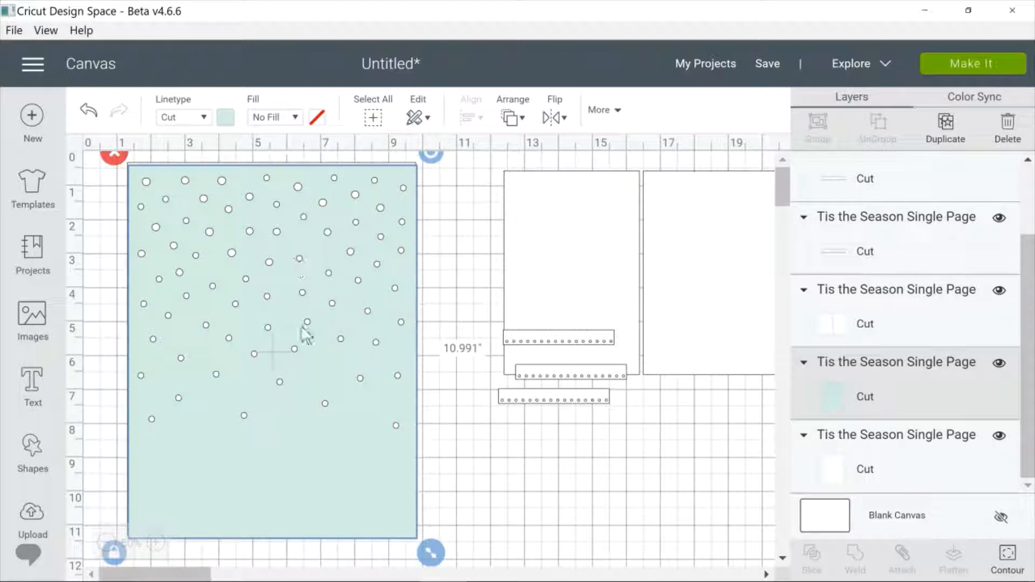
{"action": "left_click", "coordinate": [120, 156]}
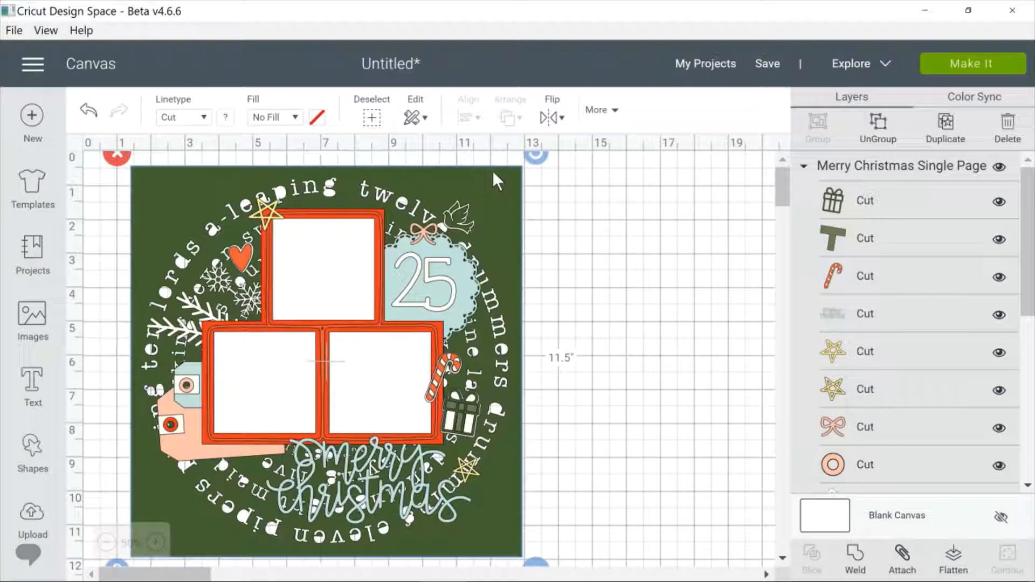
Step: Shift the Merry Christmas Single Page image slightly on the canvas and ungroup it
{"action": "left_click_drag", "start_coordinate": [493, 171], "coordinate": [476, 163]}
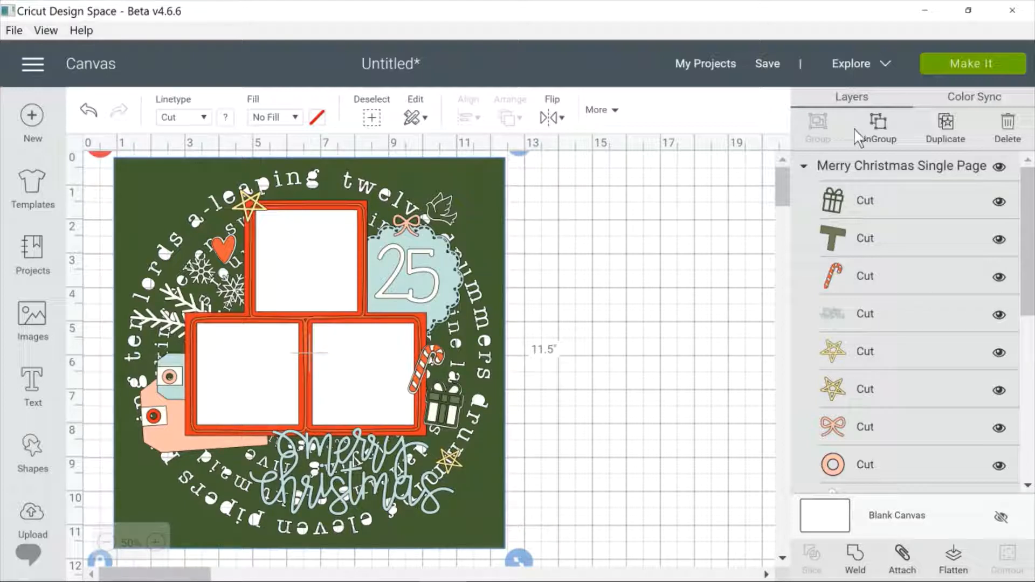
{"action": "left_click", "coordinate": [877, 128]}
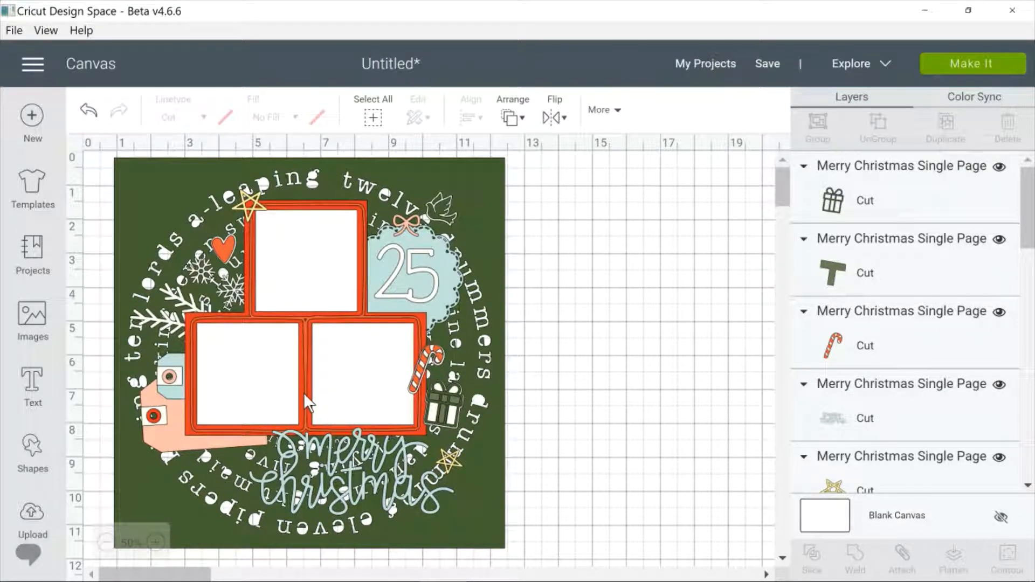
Step: Move the light blue merry christmas title off the page, enlarge it to about 7.6 inches wide, and delete it
{"action": "left_click_drag", "start_coordinate": [307, 449], "coordinate": [582, 227]}
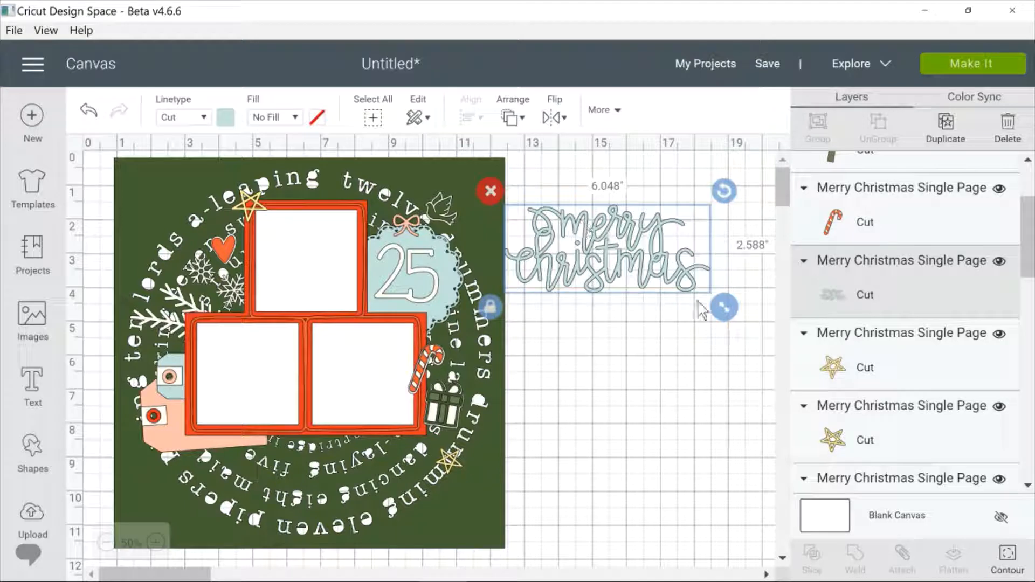
{"action": "left_click_drag", "start_coordinate": [724, 307], "coordinate": [776, 330]}
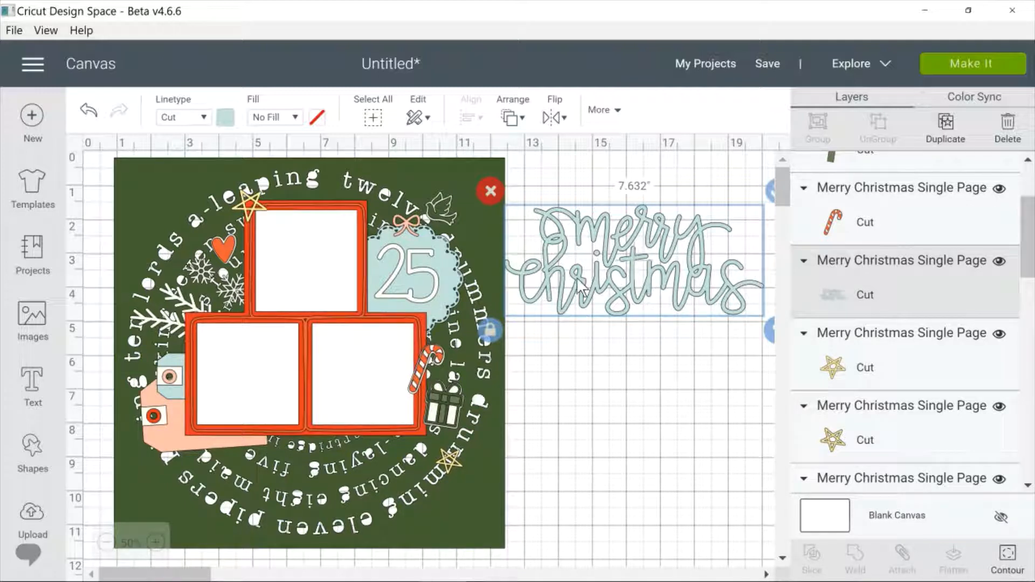
{"action": "left_click", "coordinate": [490, 192]}
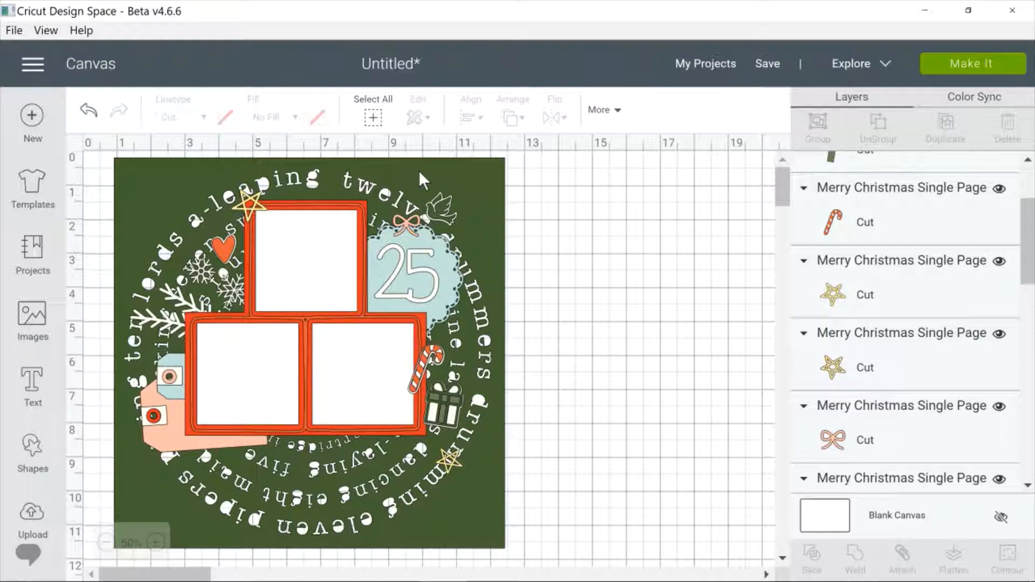
Step: Pull the dark green lyrics background out from behind the other pieces and delete it
{"action": "left_click_drag", "start_coordinate": [419, 170], "coordinate": [696, 158]}
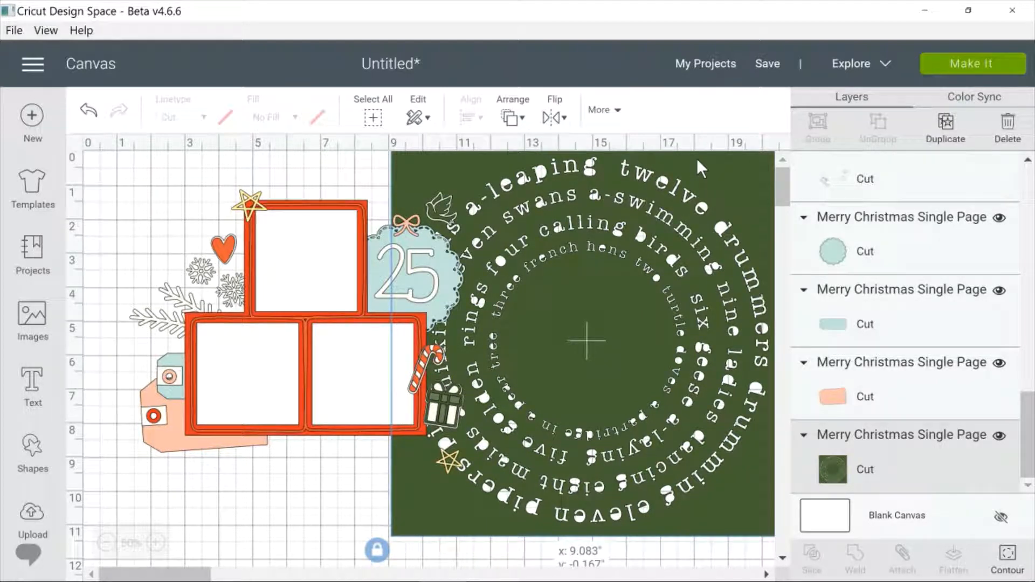
{"action": "left_click_drag", "start_coordinate": [697, 161], "coordinate": [717, 147]}
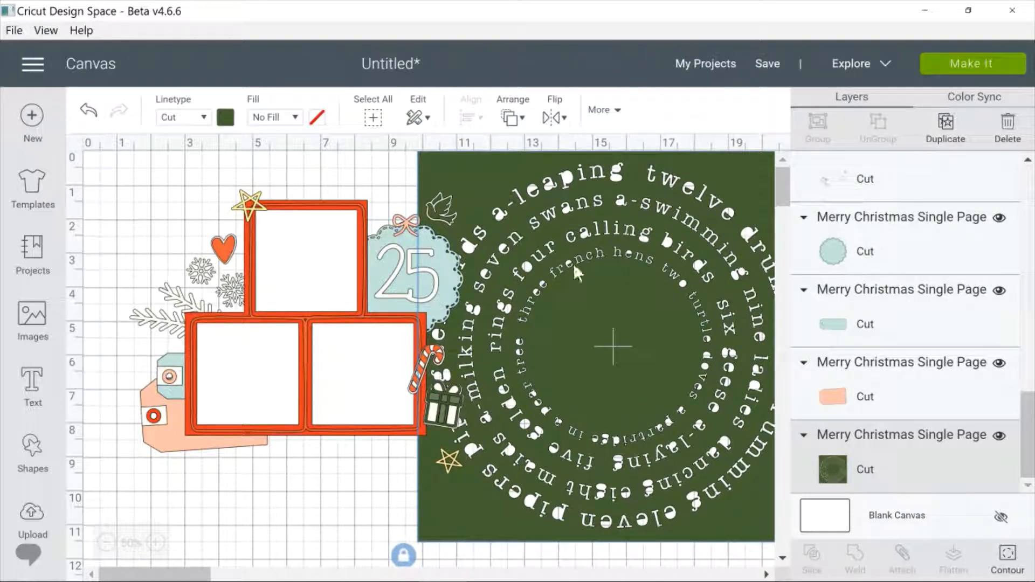
{"action": "key", "text": "Delete"}
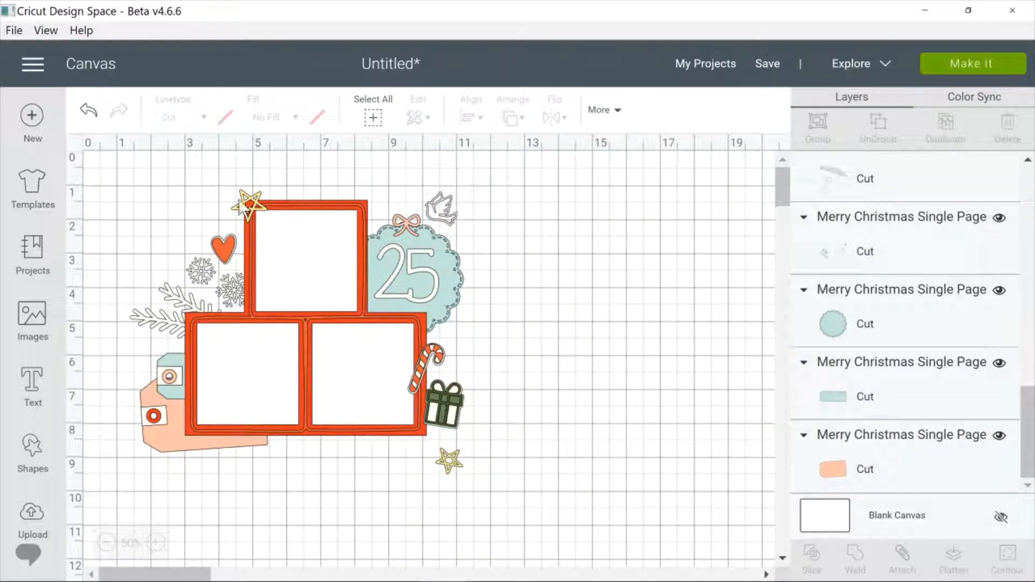
Step: Move the two yellow stars off the Merry Christmas page and delete both
{"action": "left_click_drag", "start_coordinate": [240, 204], "coordinate": [579, 204]}
{"action": "left_click_drag", "start_coordinate": [453, 464], "coordinate": [588, 237]}
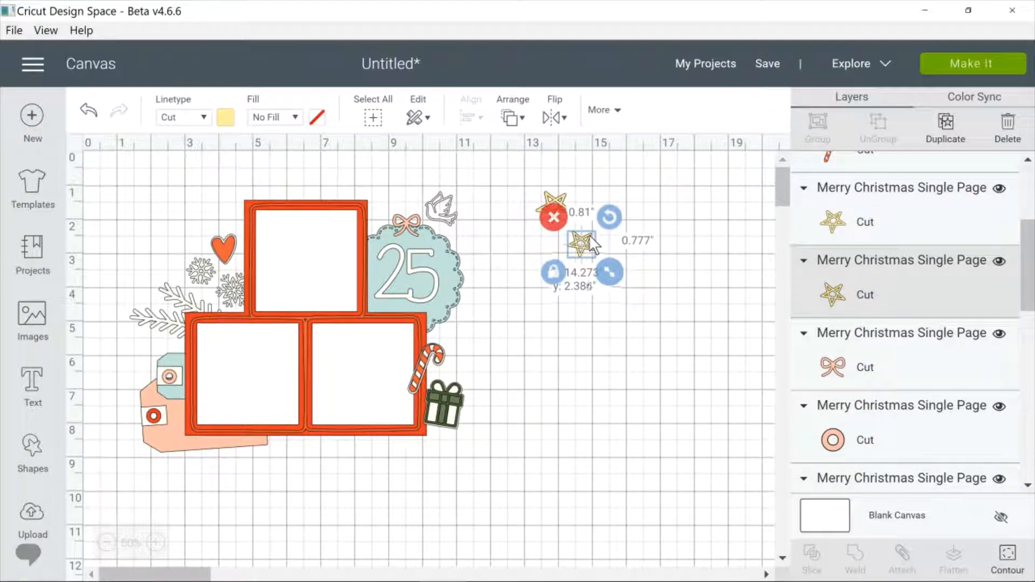
{"action": "left_click", "coordinate": [509, 248]}
{"action": "left_click", "coordinate": [555, 205]}
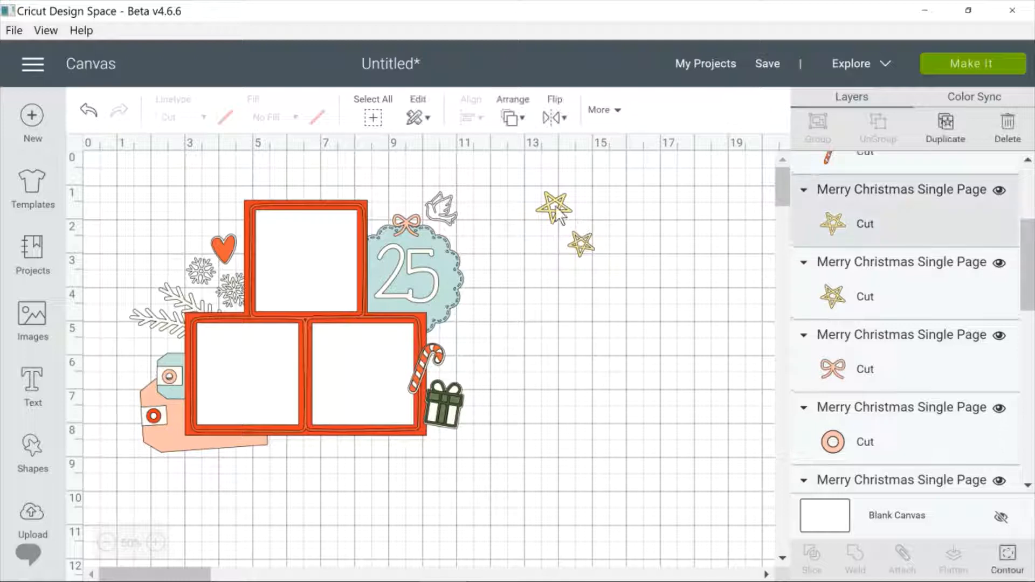
{"action": "key", "text": "Delete"}
{"action": "left_click", "coordinate": [583, 245]}
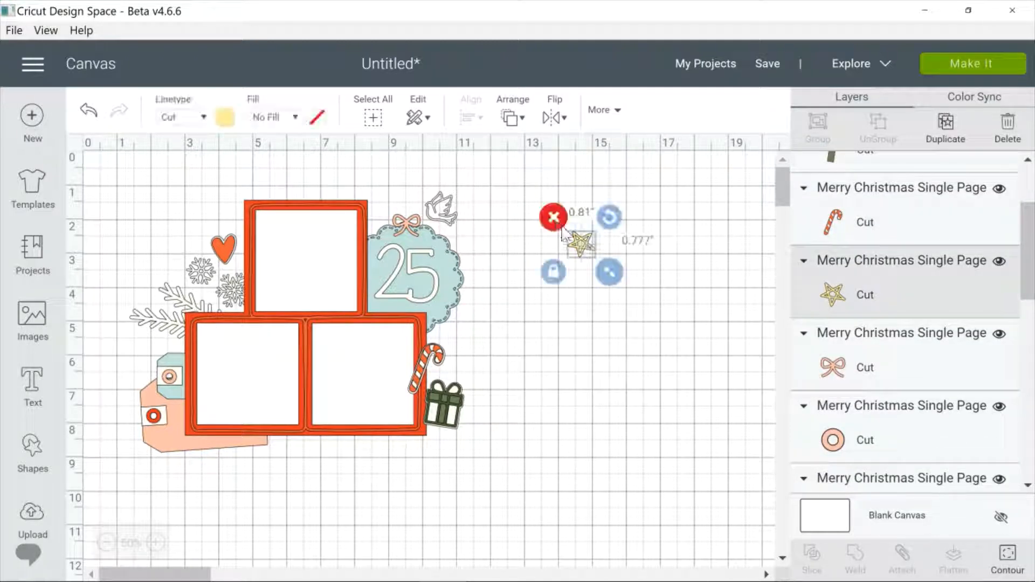
{"action": "key", "text": "Delete"}
Step: Move the solid orange mat layer out from behind the photo frames and delete it
{"action": "left_click", "coordinate": [170, 428]}
{"action": "left_click_drag", "start_coordinate": [170, 429], "coordinate": [497, 402]}
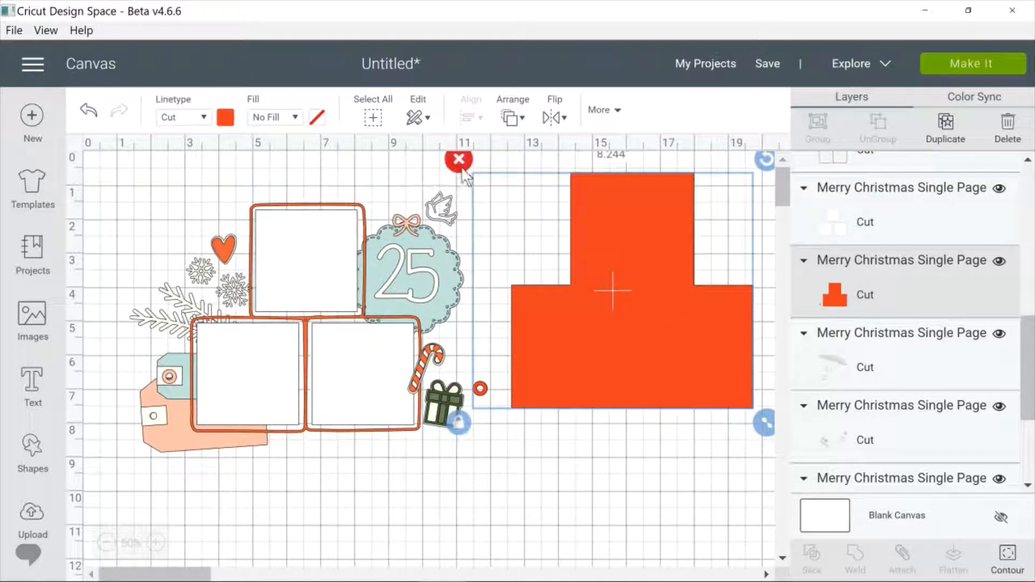
{"action": "left_click", "coordinate": [459, 160]}
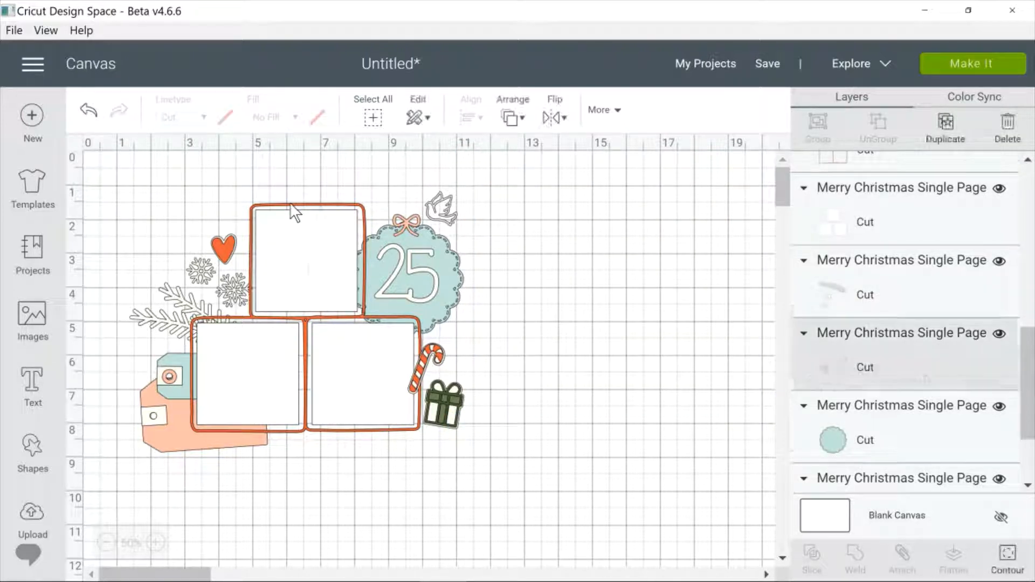
Step: Move the thin orange frame outlines with the heart, and the white photo mats, off the design in turn and delete both layers
{"action": "mouse_move", "coordinate": [294, 212]}
{"action": "left_mouse_down"}
{"action": "mouse_move", "coordinate": [420, 232]}
{"action": "mouse_move", "coordinate": [294, 208]}
{"action": "left_mouse_up"}
{"action": "left_click_drag", "start_coordinate": [335, 431], "coordinate": [641, 426]}
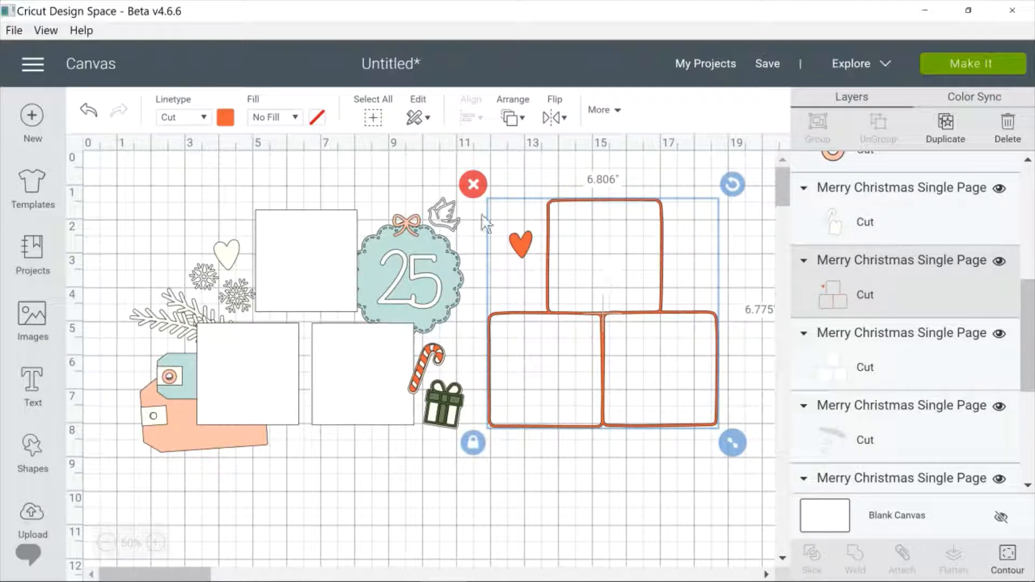
{"action": "left_click", "coordinate": [467, 189]}
{"action": "left_click_drag", "start_coordinate": [276, 246], "coordinate": [575, 243]}
{"action": "left_click", "coordinate": [479, 194]}
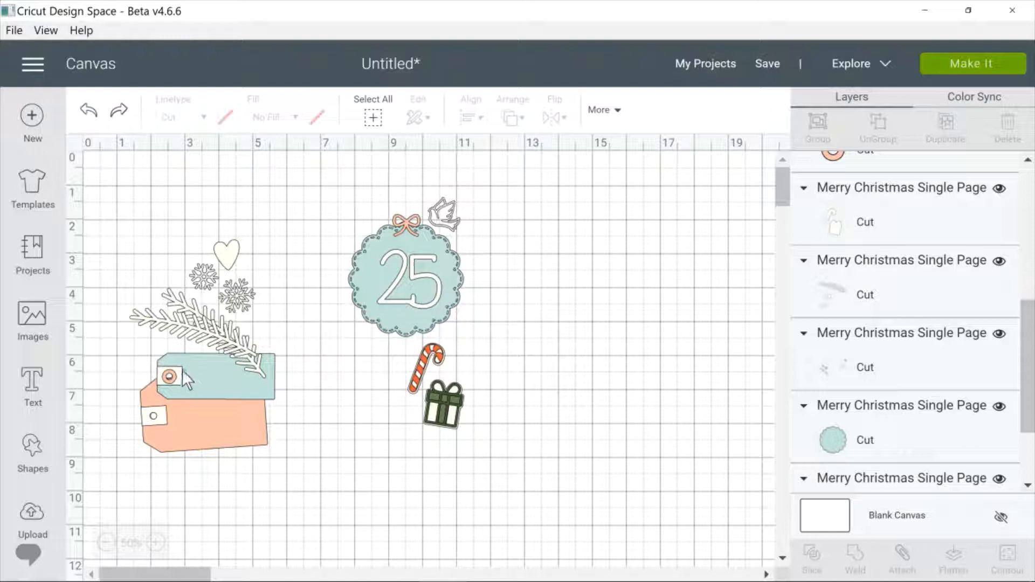
Step: Move aside and delete the cream branch-and-tag-labels layer and the cream layer with the 25, dove, heart and snowflakes
{"action": "left_click_drag", "start_coordinate": [190, 323], "coordinate": [610, 249]}
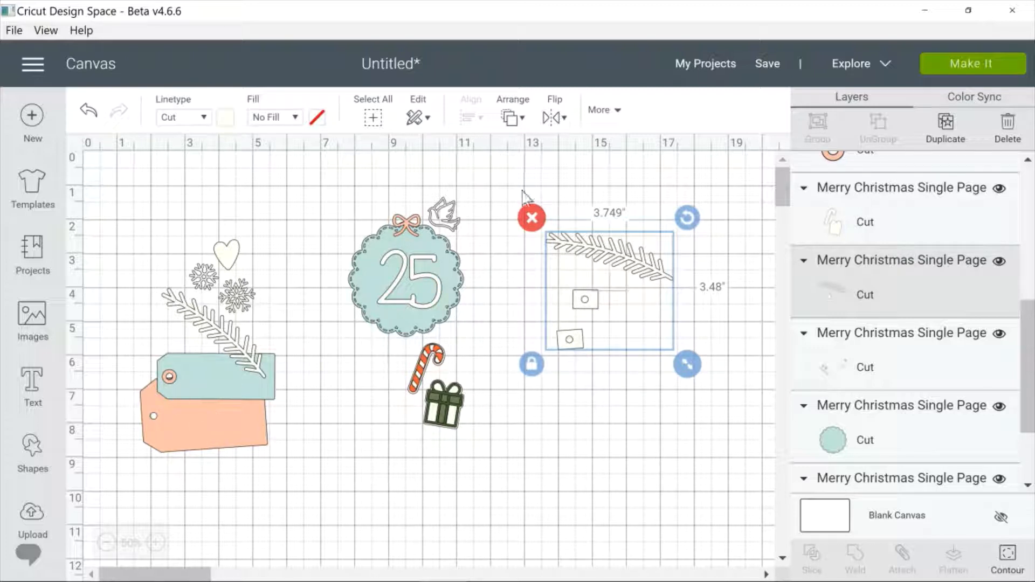
{"action": "left_click", "coordinate": [537, 215]}
{"action": "left_click_drag", "start_coordinate": [222, 328], "coordinate": [437, 327]}
{"action": "left_click_drag", "start_coordinate": [420, 261], "coordinate": [487, 226]}
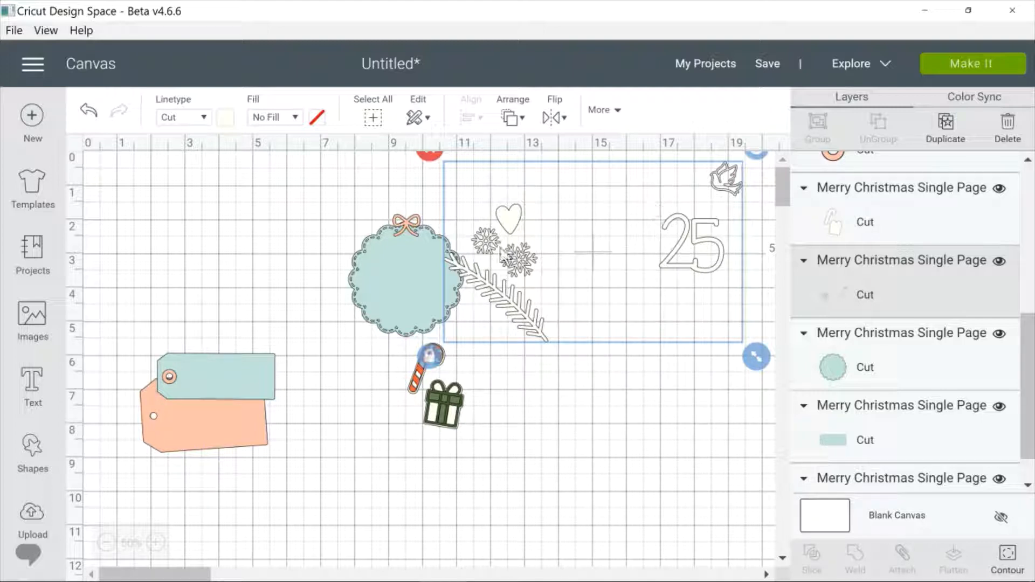
{"action": "left_click", "coordinate": [430, 157]}
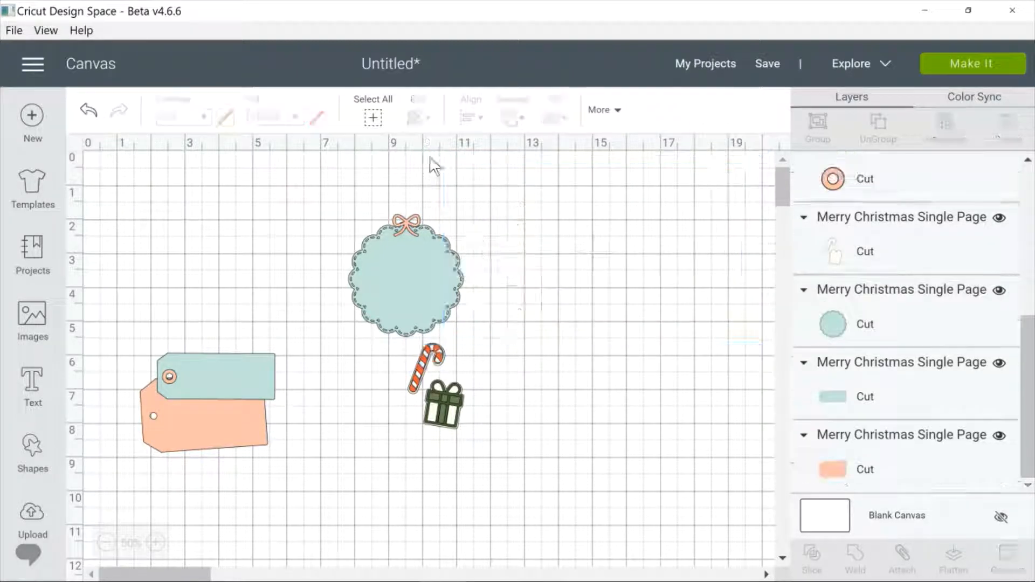
Step: Move the peach bow off the scalloped blue circle and delete it
{"action": "left_click", "coordinate": [404, 221]}
{"action": "left_click_drag", "start_coordinate": [507, 223], "coordinate": [560, 225]}
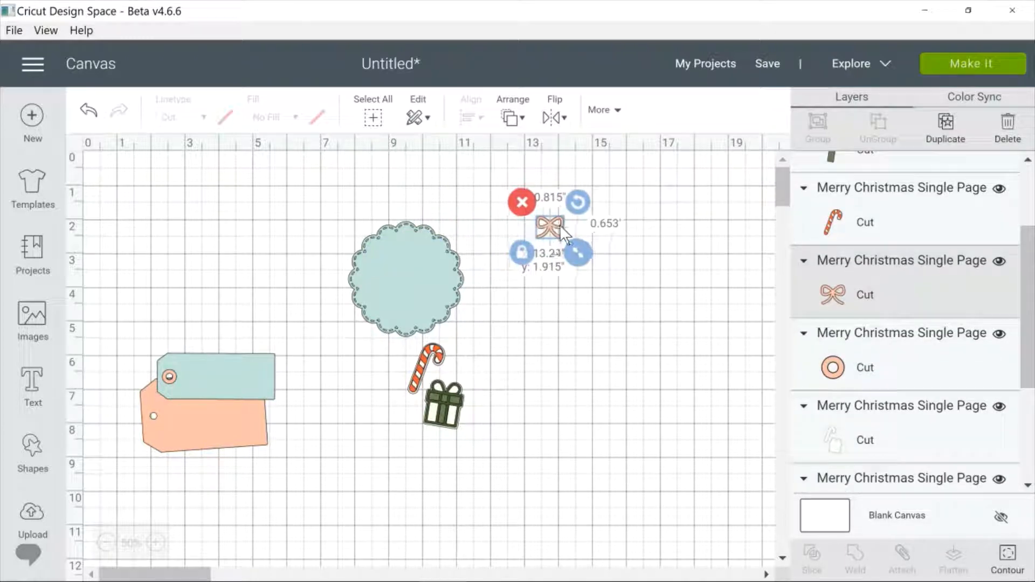
{"action": "left_click", "coordinate": [522, 202]}
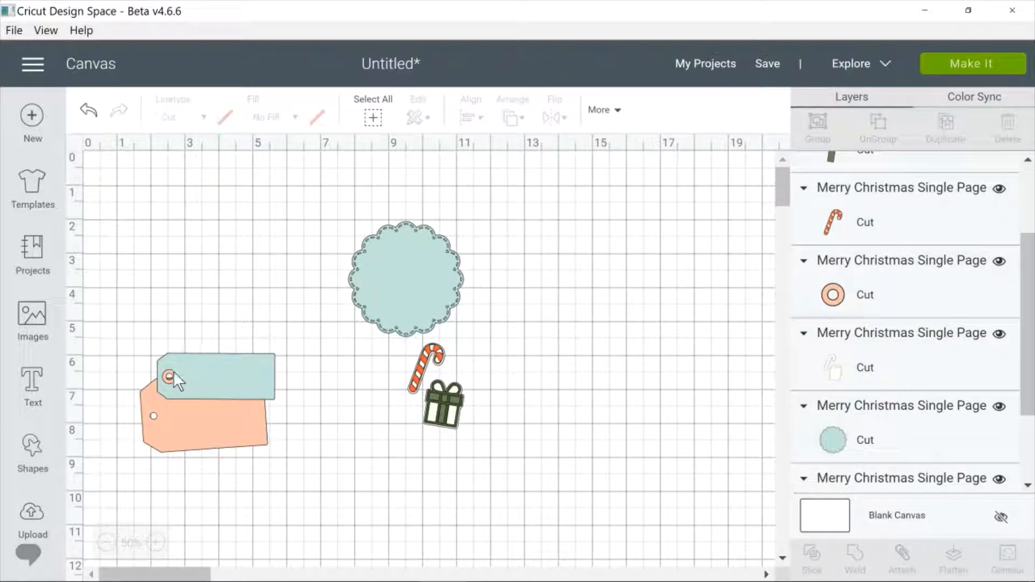
Step: Separate the eyelet ring and the blue tag from the peach tag, and delete the ring
{"action": "left_click_drag", "start_coordinate": [173, 372], "coordinate": [174, 272]}
{"action": "left_click", "coordinate": [198, 360]}
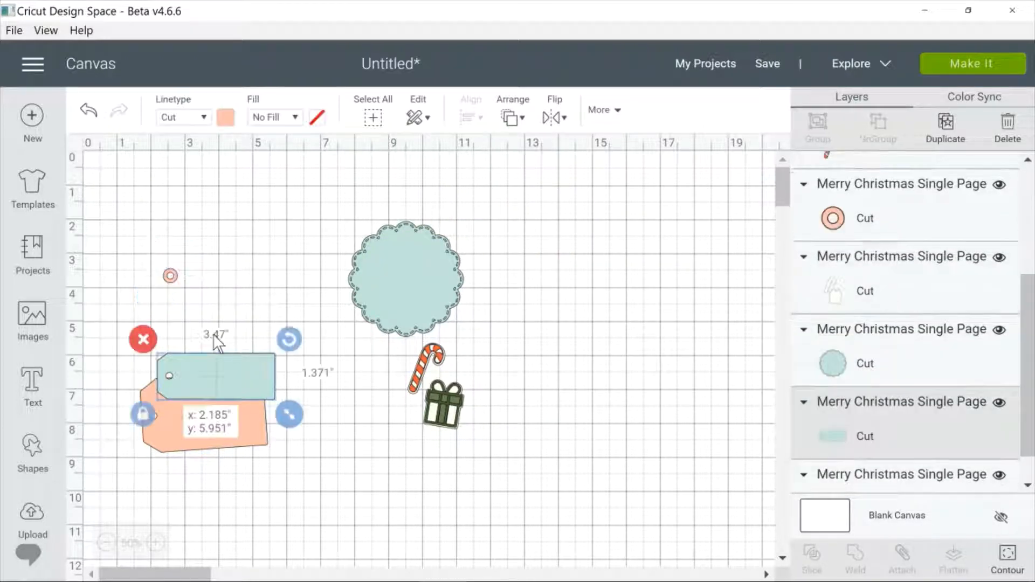
{"action": "left_click_drag", "start_coordinate": [204, 370], "coordinate": [220, 307]}
{"action": "left_click", "coordinate": [179, 276]}
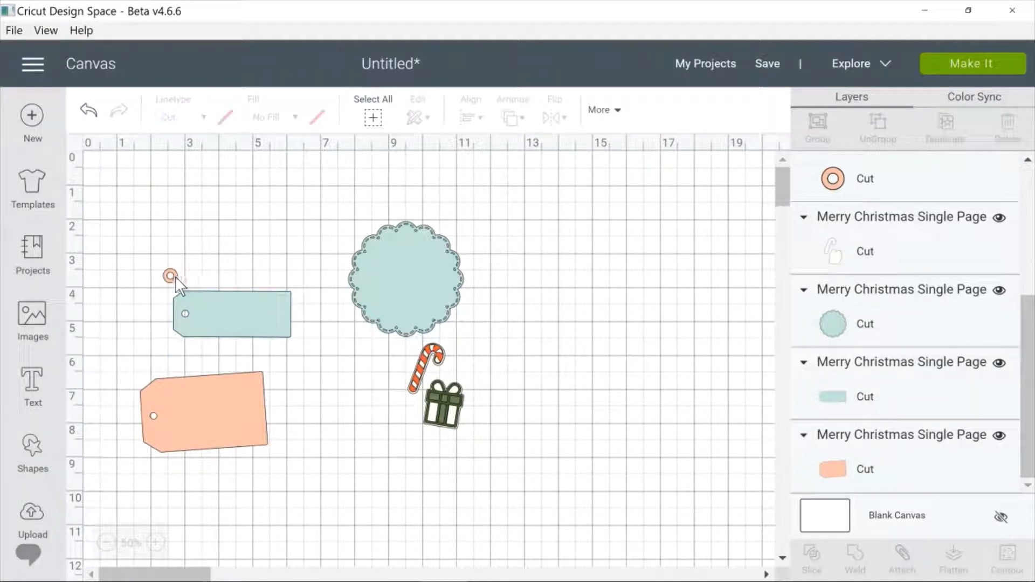
{"action": "left_click", "coordinate": [175, 276]}
{"action": "left_click", "coordinate": [146, 251]}
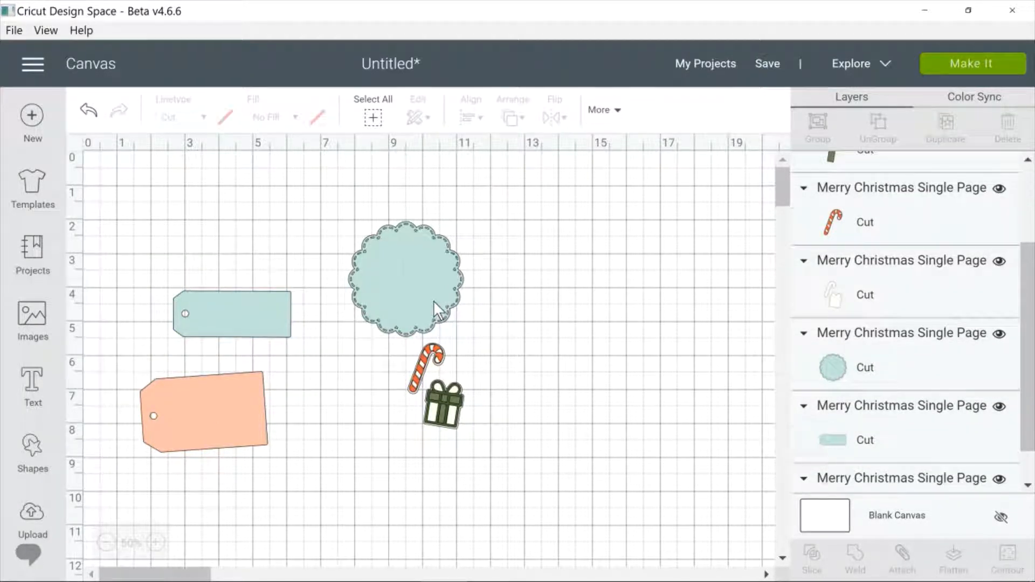
Step: Spread out the scalloped blue circle, the candy cane and the green gift pieces to expose the cream backing layer
{"action": "left_click_drag", "start_coordinate": [434, 310], "coordinate": [412, 277]}
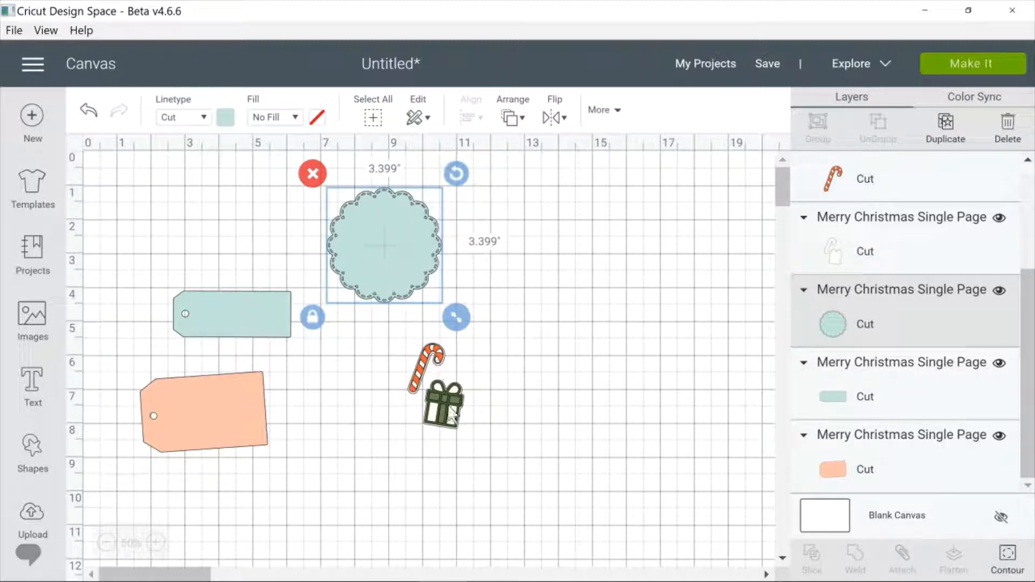
{"action": "left_click_drag", "start_coordinate": [428, 372], "coordinate": [371, 364]}
{"action": "left_click_drag", "start_coordinate": [445, 408], "coordinate": [540, 400]}
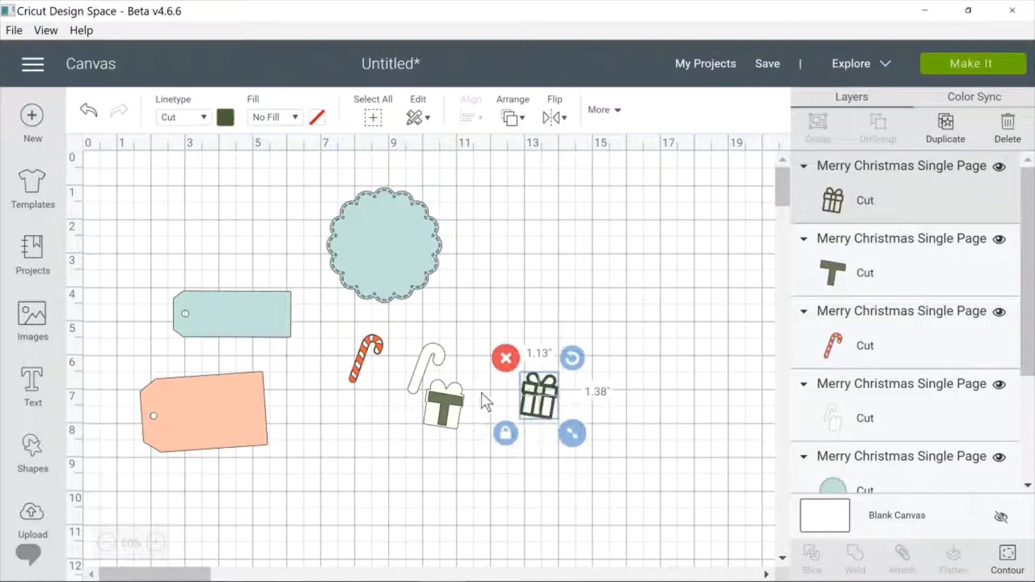
{"action": "left_click_drag", "start_coordinate": [456, 415], "coordinate": [550, 387]}
{"action": "right_click", "coordinate": [426, 408]}
{"action": "left_click", "coordinate": [419, 396]}
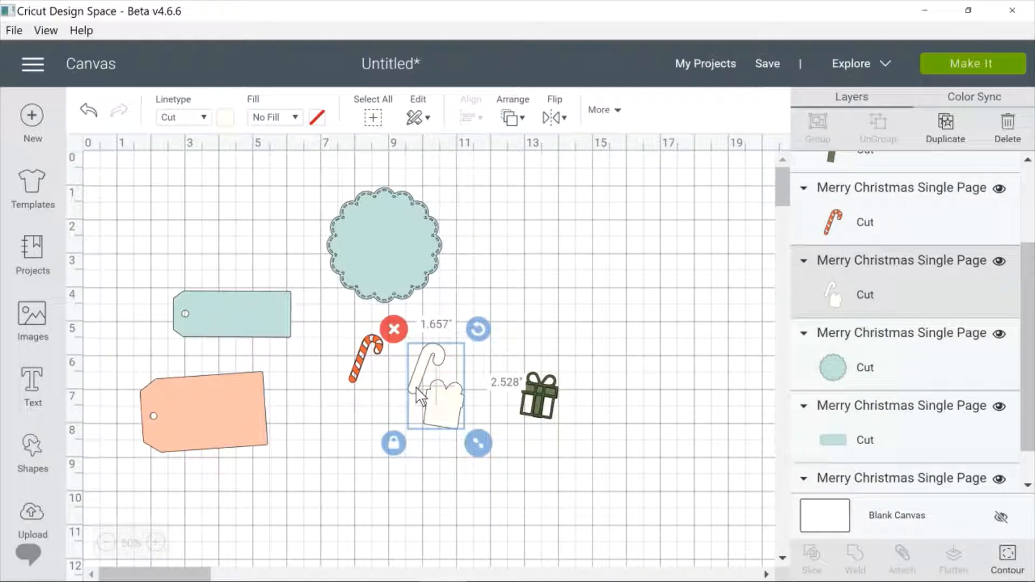
{"action": "mouse_move", "coordinate": [420, 387]}
{"action": "left_mouse_down"}
{"action": "mouse_move", "coordinate": [425, 416]}
{"action": "mouse_move", "coordinate": [440, 404]}
{"action": "mouse_move", "coordinate": [431, 391]}
{"action": "left_mouse_up"}
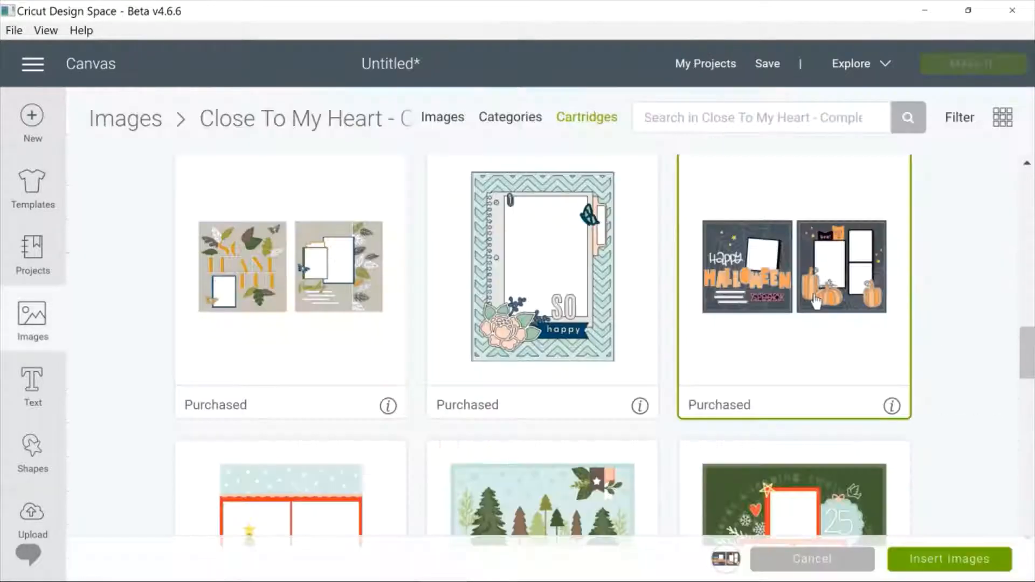
Step: Insert the Spooky Halloween Layout from the cartridge, position it near the canvas origin and ungroup it
{"action": "left_click_drag", "start_coordinate": [1031, 357], "coordinate": [1031, 343]}
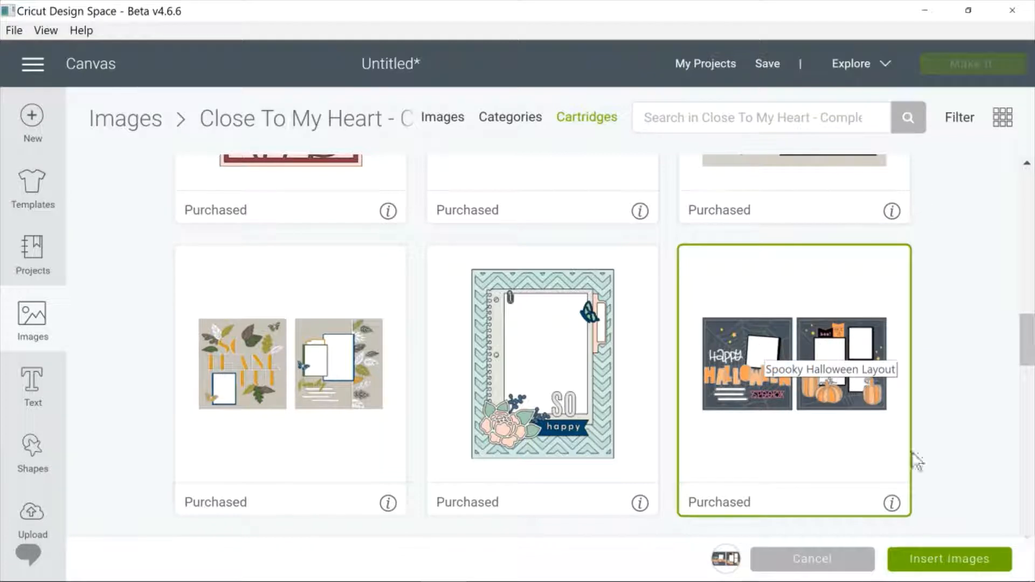
{"action": "left_click", "coordinate": [915, 564]}
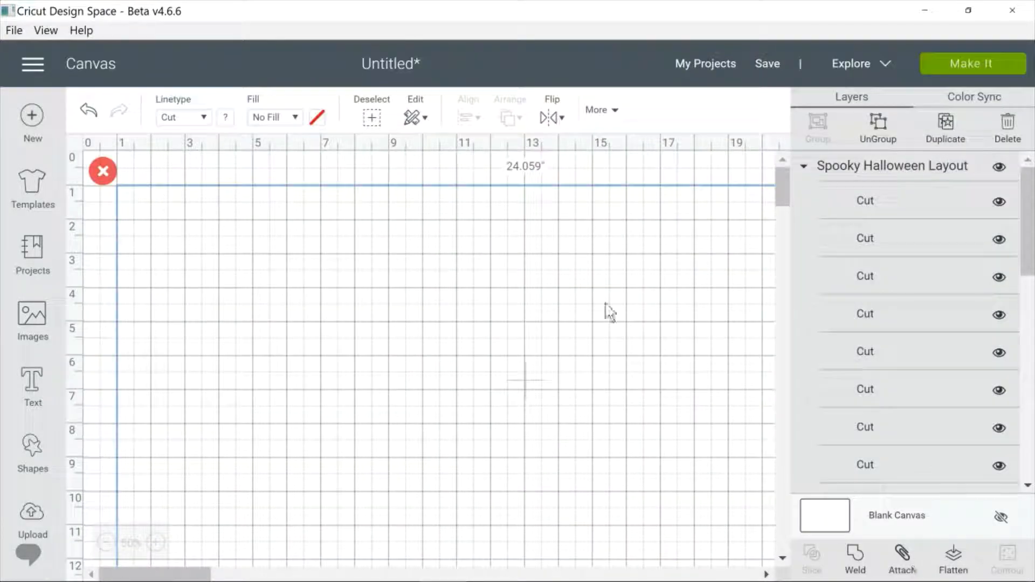
{"action": "left_click_drag", "start_coordinate": [243, 366], "coordinate": [220, 342]}
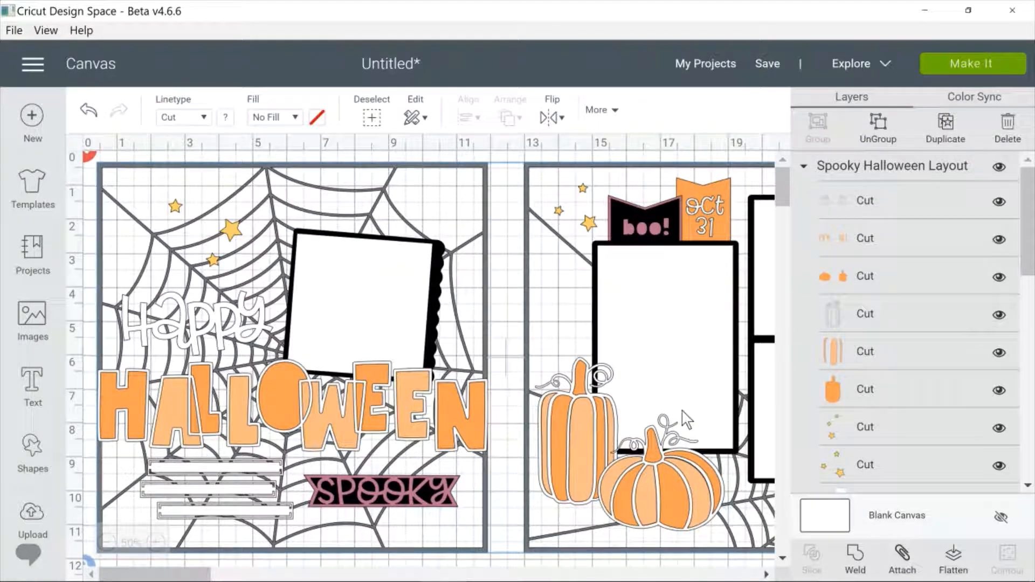
{"action": "left_click", "coordinate": [869, 136]}
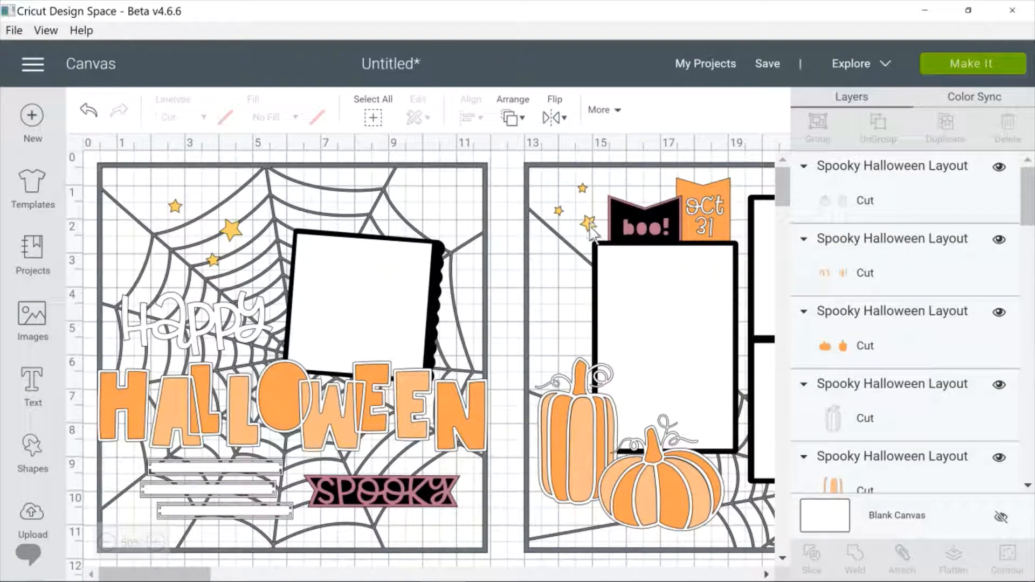
Step: Move the star clusters beside the boo banner and on the first page, and delete both clusters
{"action": "left_click_drag", "start_coordinate": [591, 227], "coordinate": [574, 225]}
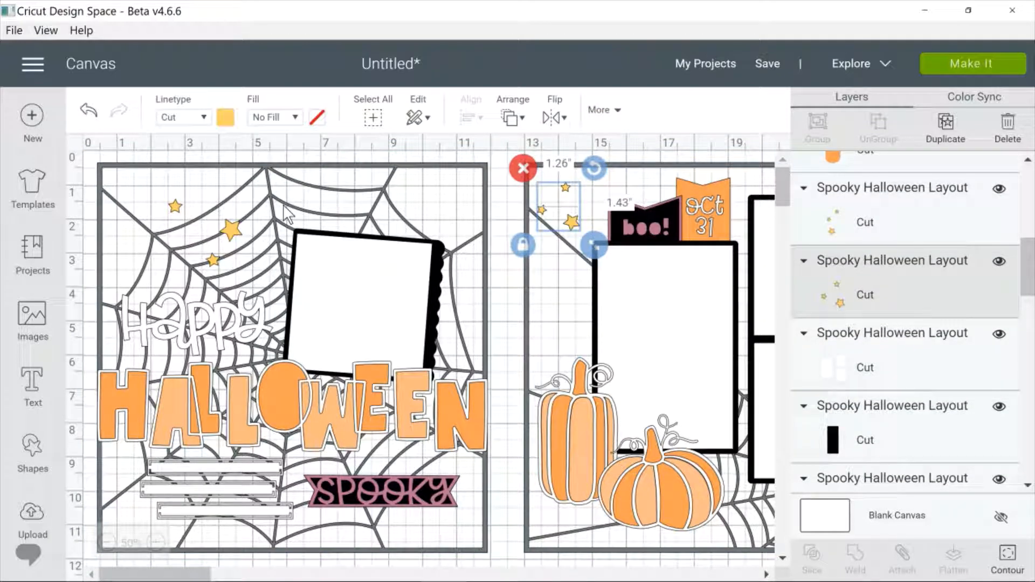
{"action": "left_click_drag", "start_coordinate": [231, 230], "coordinate": [249, 218]}
{"action": "left_click", "coordinate": [176, 172]}
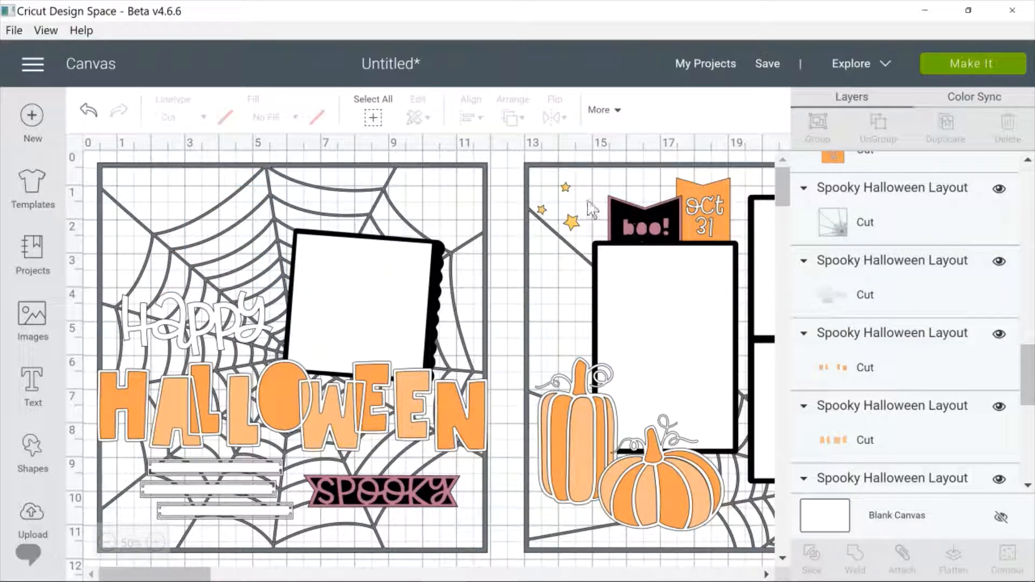
{"action": "left_click", "coordinate": [571, 221]}
{"action": "left_click", "coordinate": [524, 167]}
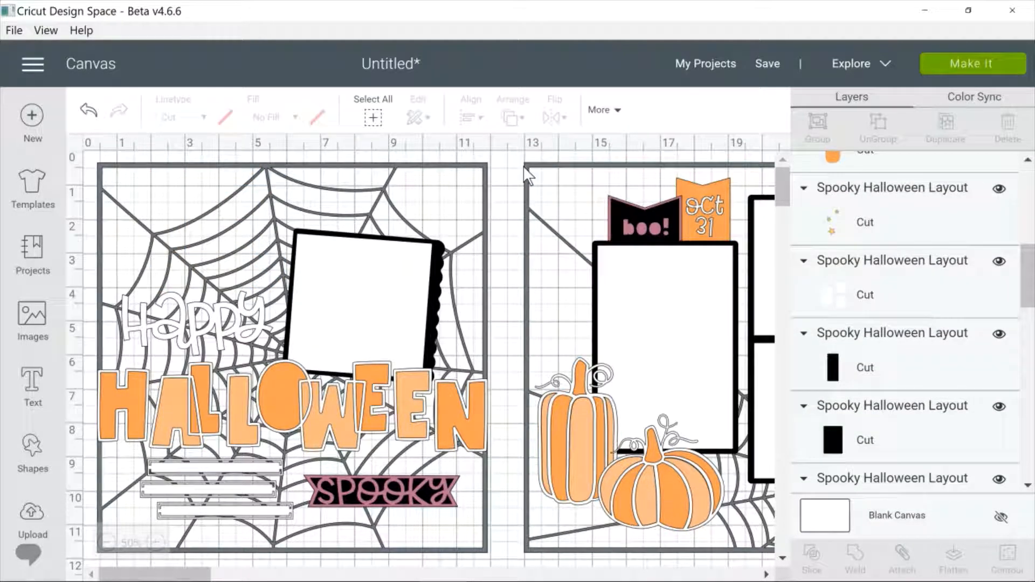
Step: Pull the white photo mats off the second page and delete them, along with the first page's tilted white mat
{"action": "left_click_drag", "start_coordinate": [636, 211], "coordinate": [484, 167]}
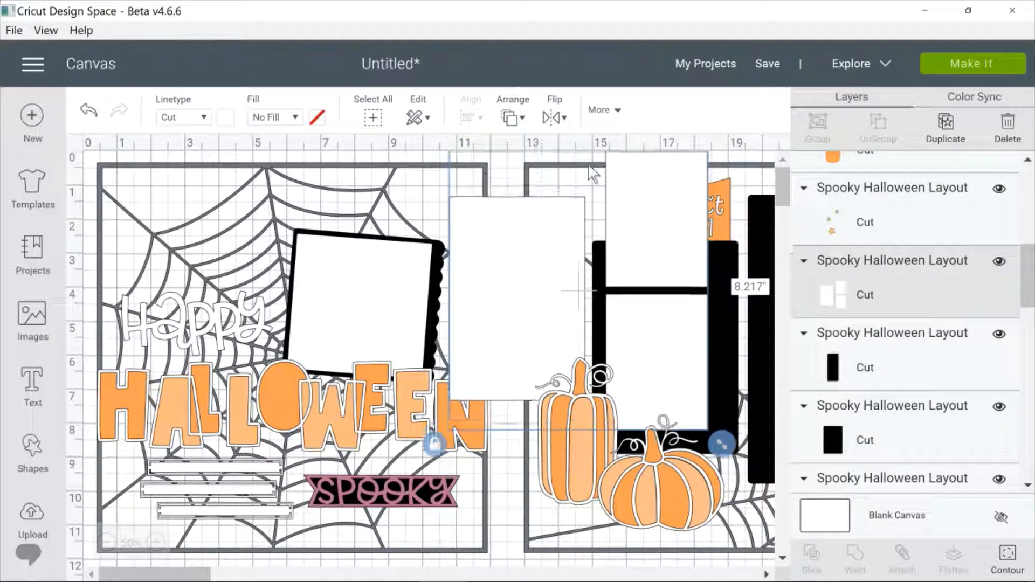
{"action": "left_click_drag", "start_coordinate": [526, 253], "coordinate": [517, 342]}
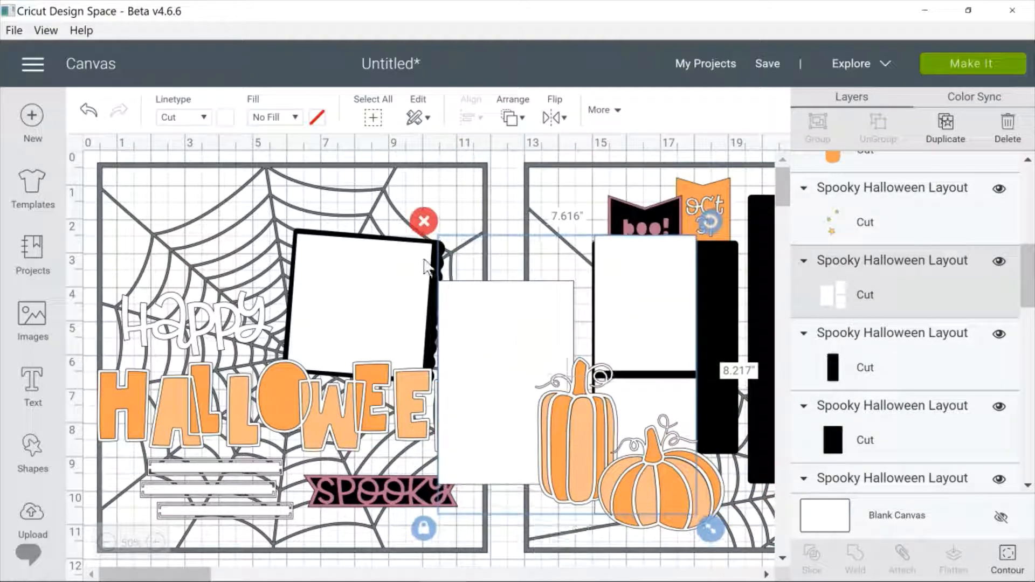
{"action": "left_click", "coordinate": [424, 221]}
{"action": "left_click", "coordinate": [398, 273]}
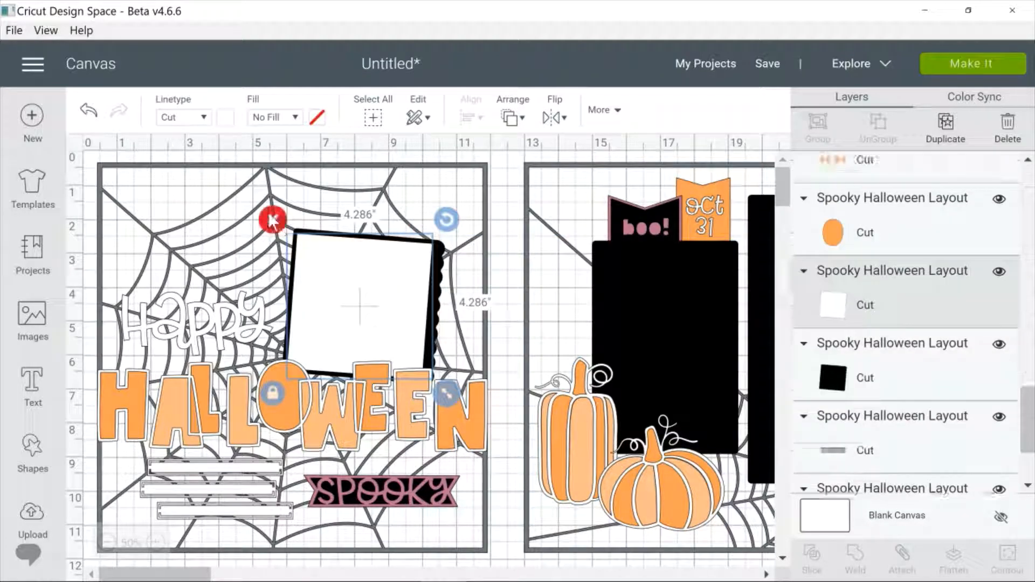
{"action": "left_click", "coordinate": [270, 219]}
Step: Move the black boo! banner off its pink backing and delete the pink piece
{"action": "left_click", "coordinate": [626, 216]}
{"action": "left_click_drag", "start_coordinate": [626, 215], "coordinate": [545, 199]}
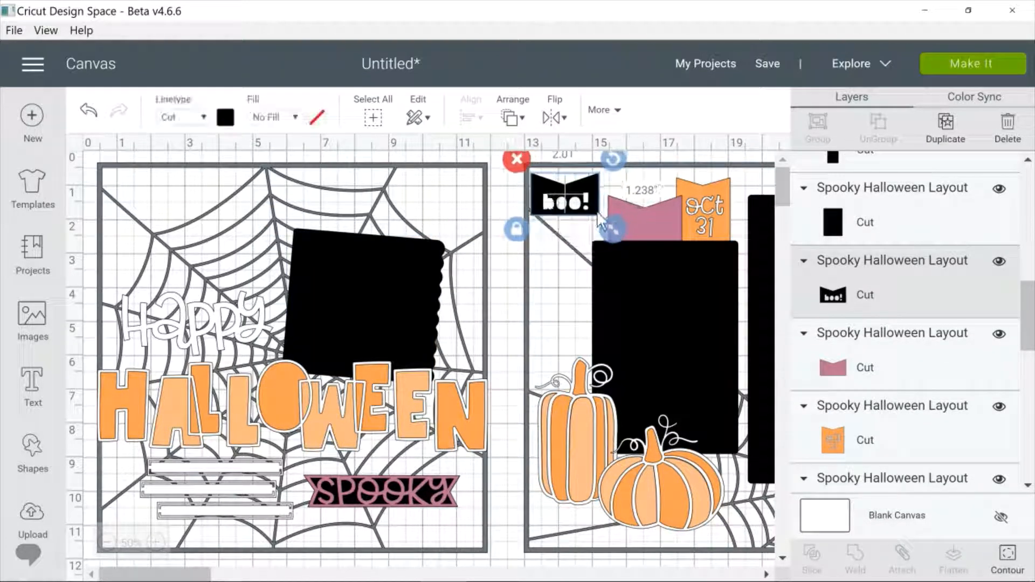
{"action": "mouse_move", "coordinate": [659, 228]}
{"action": "left_mouse_down"}
{"action": "mouse_move", "coordinate": [661, 191]}
{"action": "mouse_move", "coordinate": [663, 224]}
{"action": "left_mouse_up"}
{"action": "left_click", "coordinate": [598, 178]}
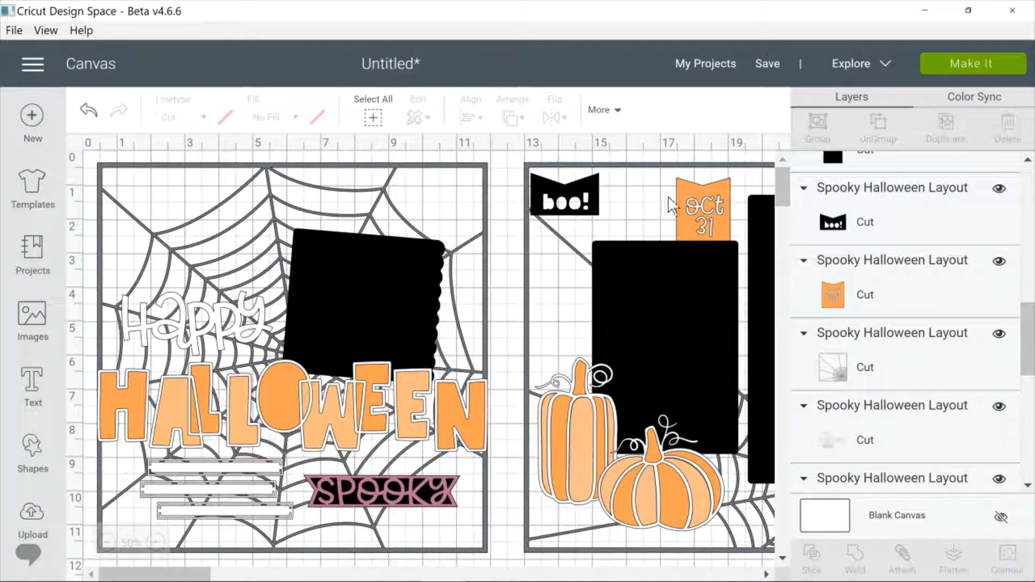
Step: Move the orange Oct 31 banner aside and delete it together with the black boo! banner
{"action": "left_click_drag", "start_coordinate": [684, 189], "coordinate": [646, 186]}
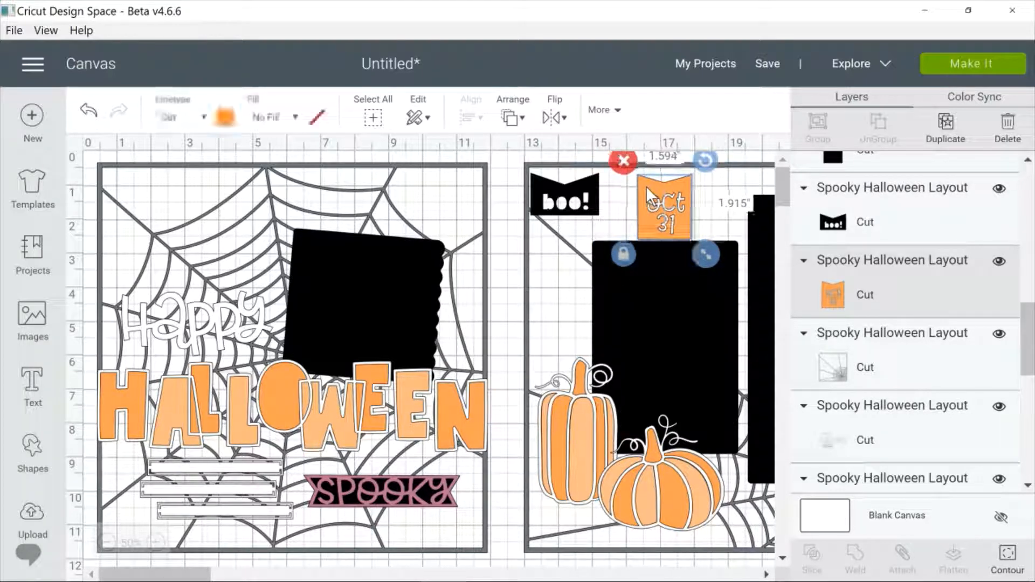
{"action": "left_click", "coordinate": [624, 170]}
{"action": "left_click", "coordinate": [577, 203]}
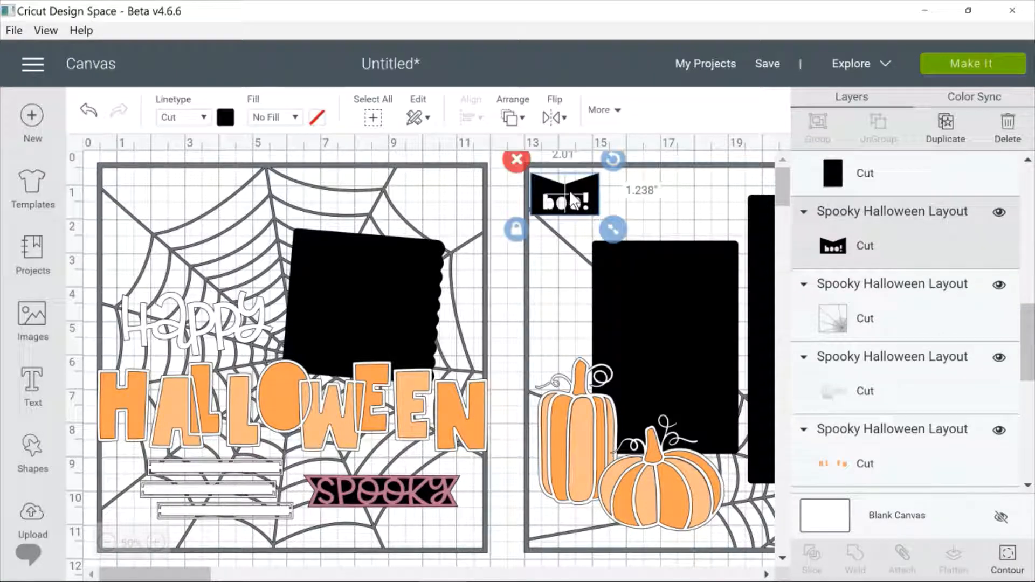
{"action": "left_click", "coordinate": [515, 159]}
Step: Separate the pink Spooky cutout from its black backing banner and delete both pieces
{"action": "left_click_drag", "start_coordinate": [418, 499], "coordinate": [500, 496]}
{"action": "left_click_drag", "start_coordinate": [356, 504], "coordinate": [270, 522]}
{"action": "key", "text": "Delete"}
{"action": "left_click", "coordinate": [459, 490]}
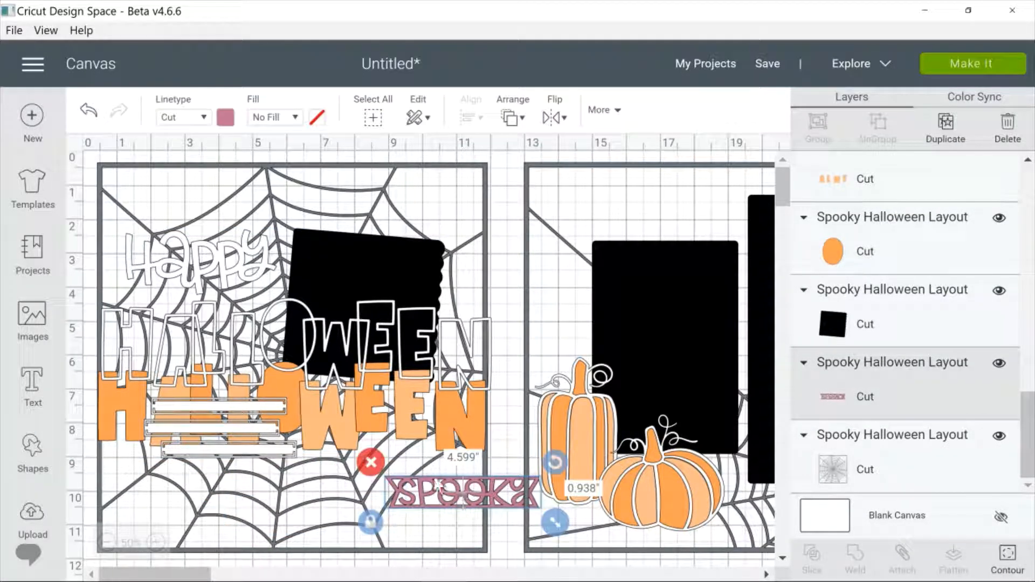
{"action": "left_click", "coordinate": [371, 460]}
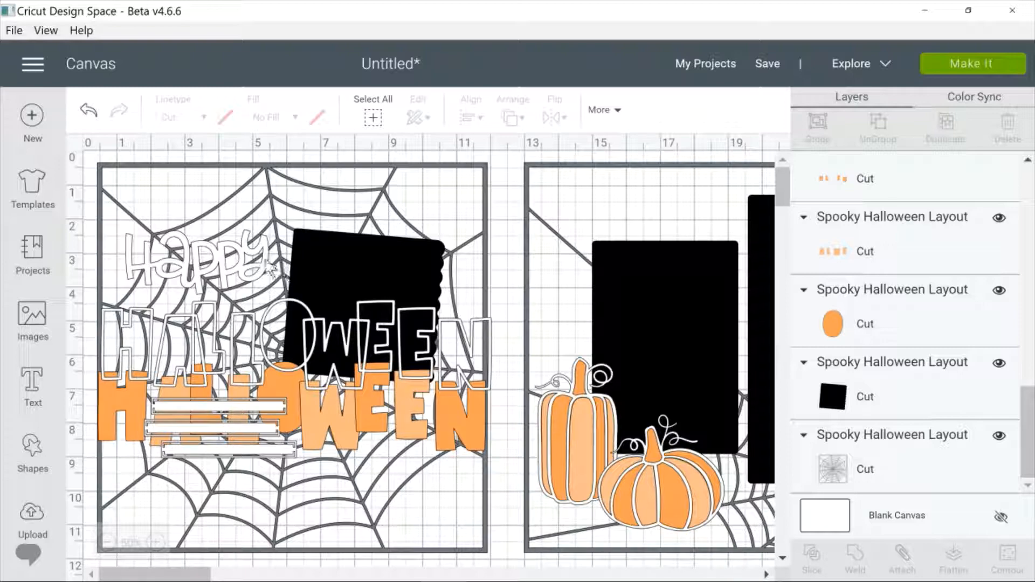
Step: Shift the white Happy Halloween outline and journaling strips layer off the orange letters and delete it
{"action": "left_click_drag", "start_coordinate": [260, 254], "coordinate": [271, 303]}
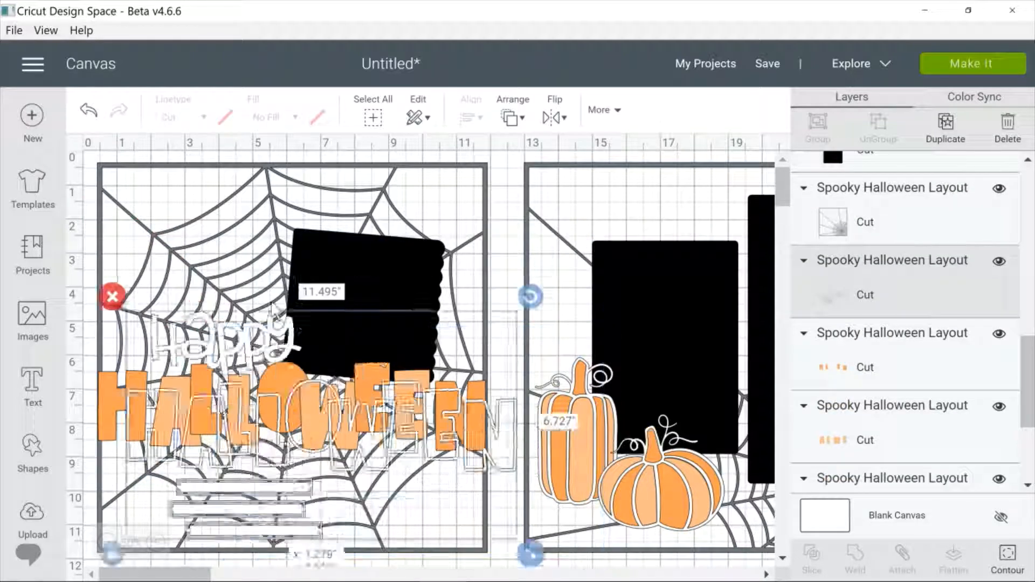
{"action": "left_click_drag", "start_coordinate": [279, 339], "coordinate": [305, 229]}
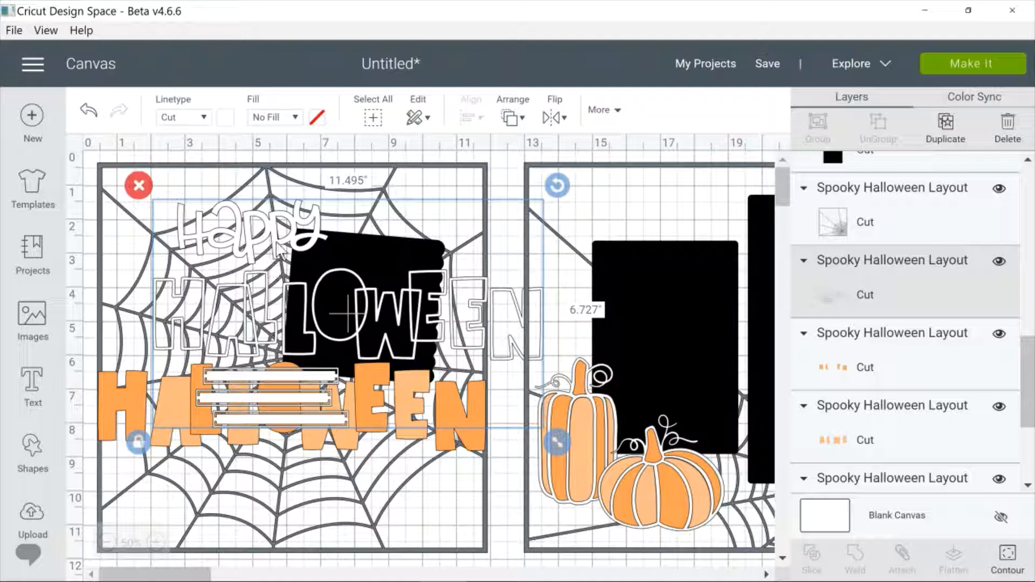
{"action": "left_click_drag", "start_coordinate": [280, 250], "coordinate": [274, 287]}
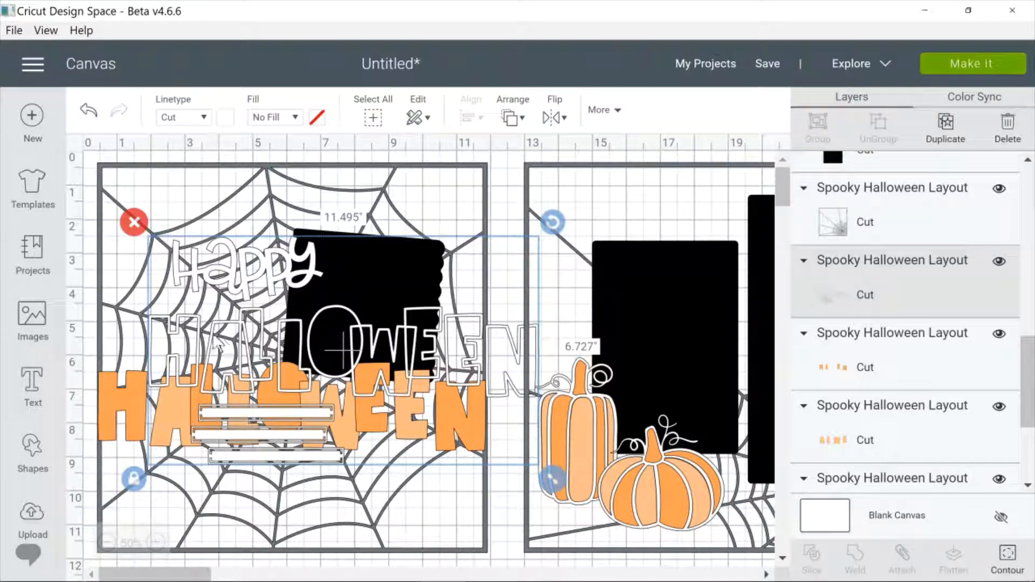
{"action": "left_click", "coordinate": [133, 222]}
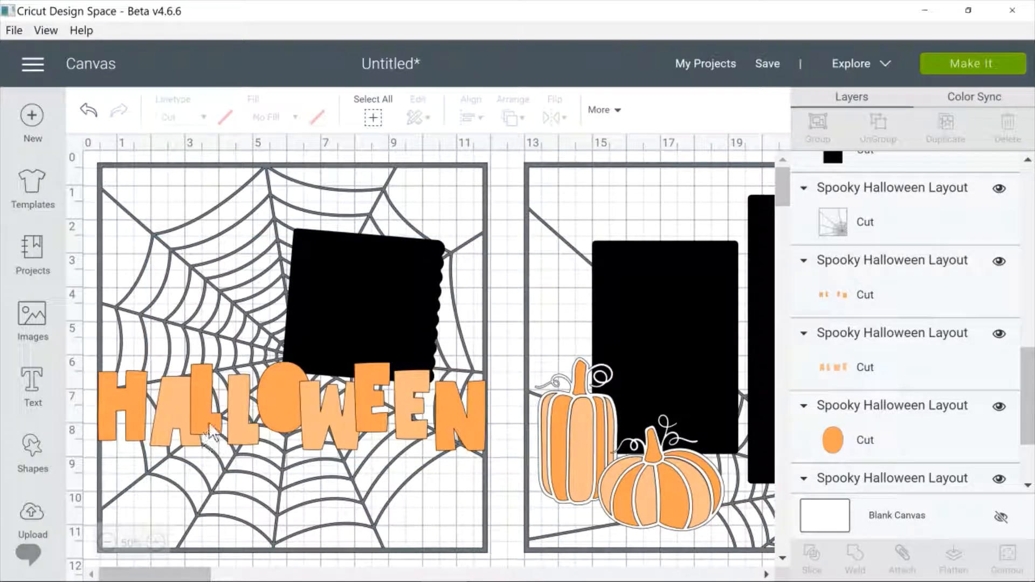
Step: Separate the two shades of orange Halloween letters and delete both letter sets and the orange oval
{"action": "left_click_drag", "start_coordinate": [208, 421], "coordinate": [219, 308]}
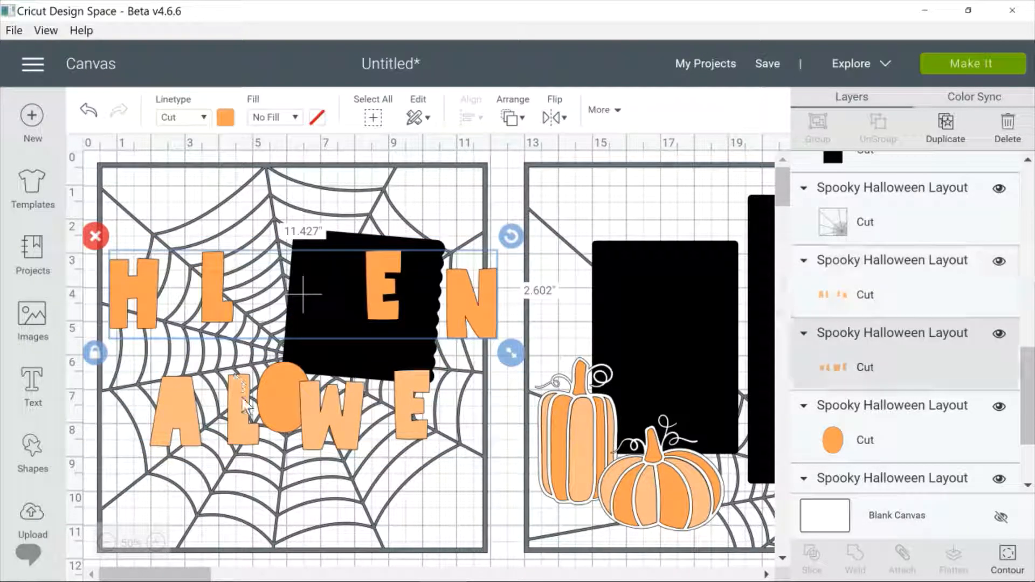
{"action": "mouse_move", "coordinate": [244, 404]}
{"action": "left_mouse_down"}
{"action": "mouse_move", "coordinate": [245, 324]}
{"action": "mouse_move", "coordinate": [249, 410]}
{"action": "left_mouse_up"}
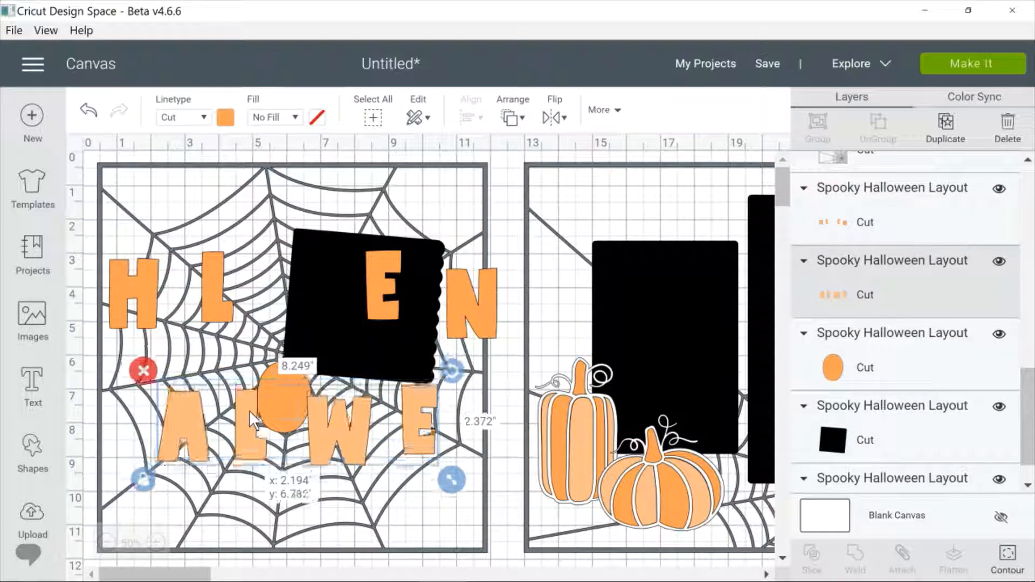
{"action": "left_click", "coordinate": [143, 371]}
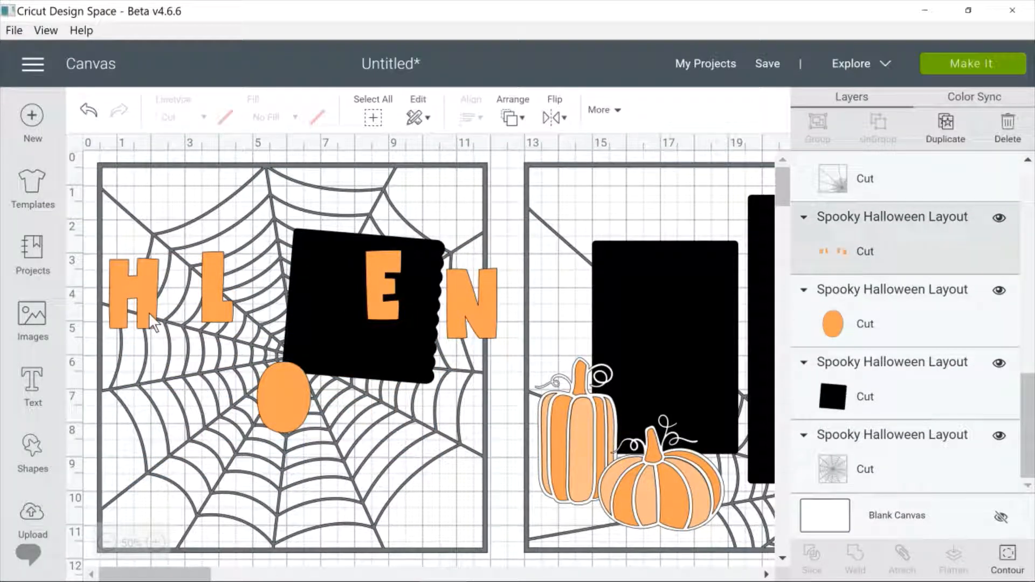
{"action": "left_click", "coordinate": [148, 312]}
{"action": "left_click", "coordinate": [93, 233]}
{"action": "left_click", "coordinate": [283, 383]}
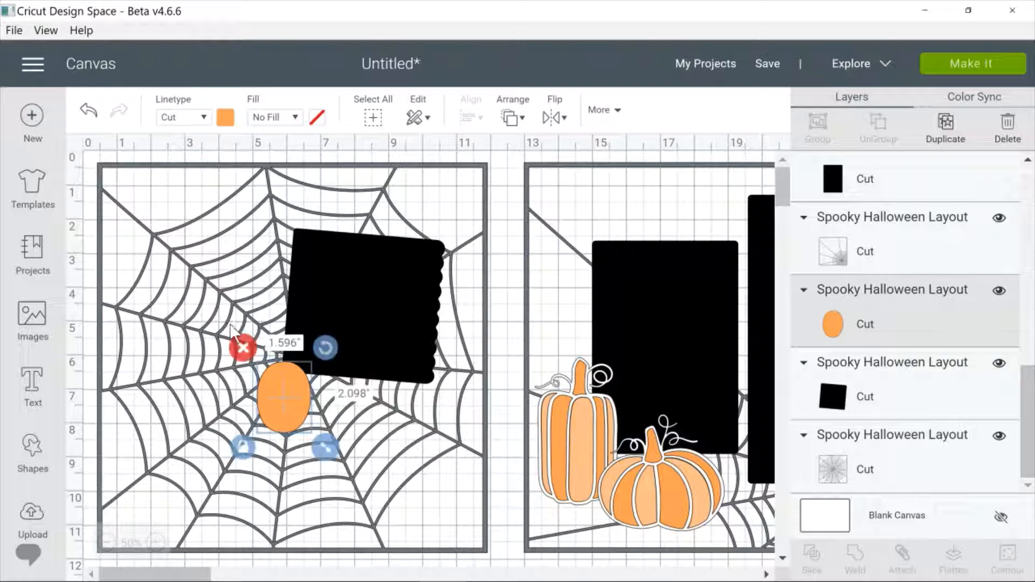
{"action": "left_click", "coordinate": [243, 348]}
Step: Move and delete the tilted black scalloped-edge mat, and delete the first page's full spiderweb background
{"action": "left_click_drag", "start_coordinate": [377, 299], "coordinate": [345, 278]}
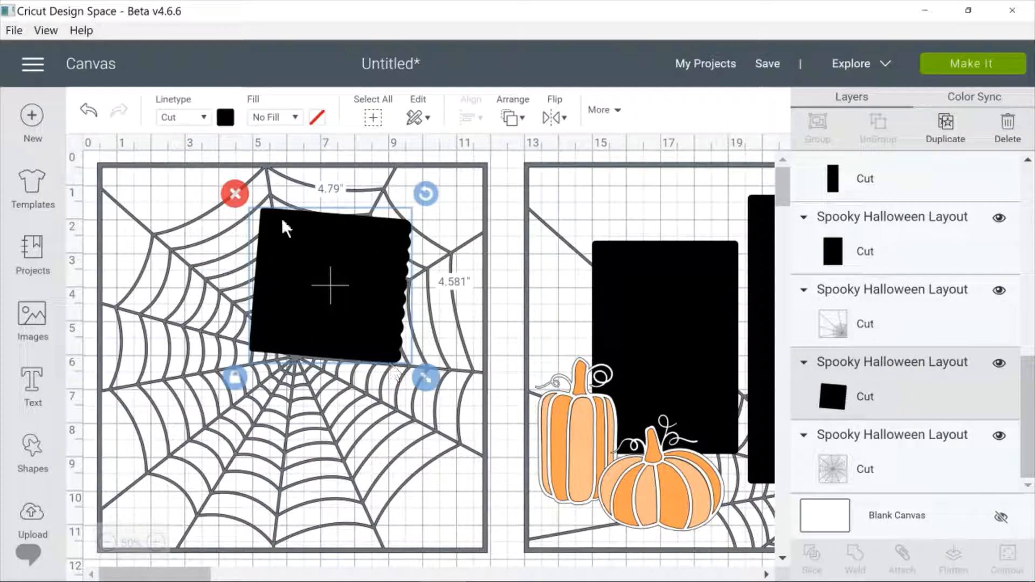
{"action": "left_click", "coordinate": [235, 194]}
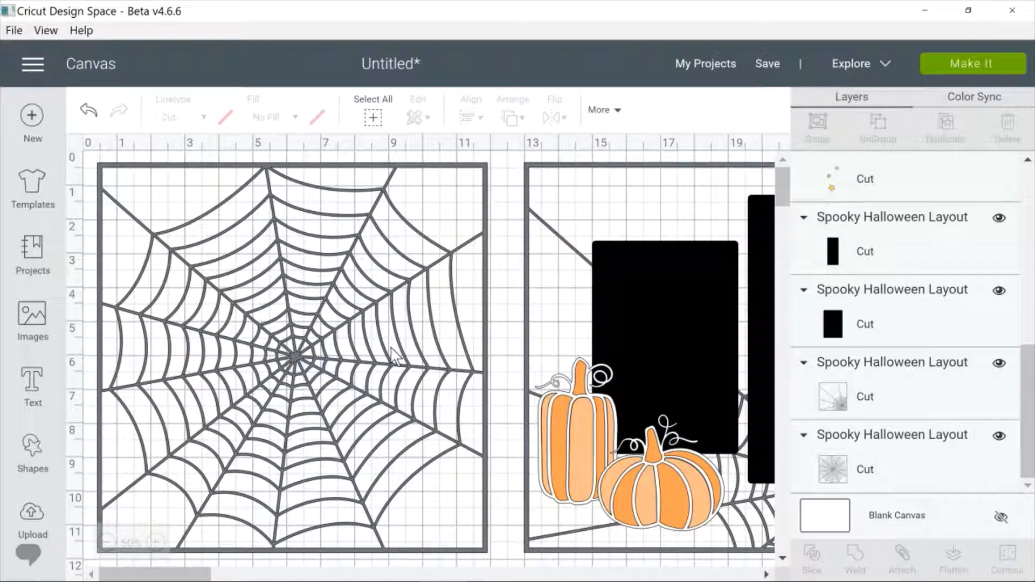
{"action": "left_click", "coordinate": [301, 360]}
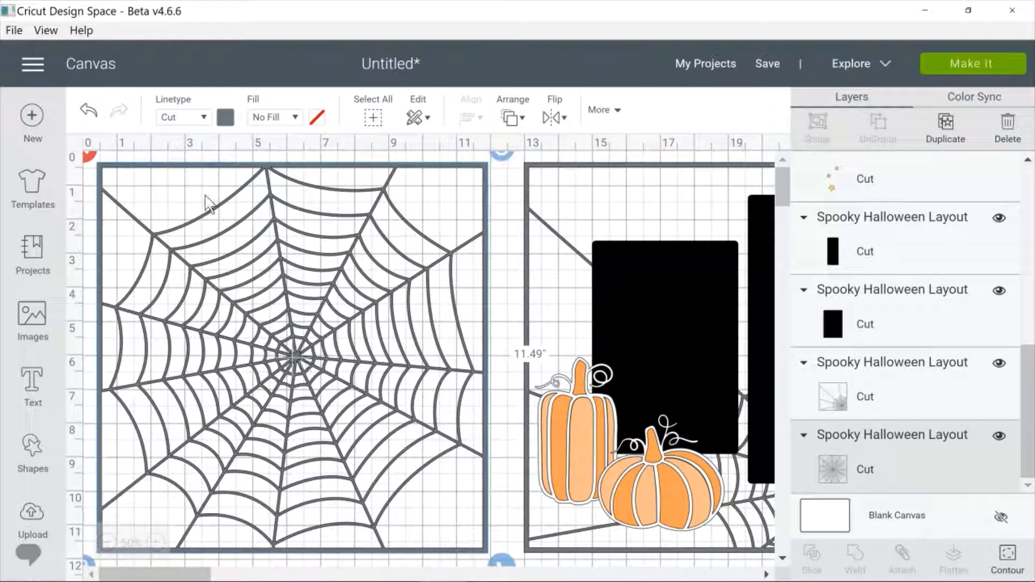
{"action": "key", "text": "Delete"}
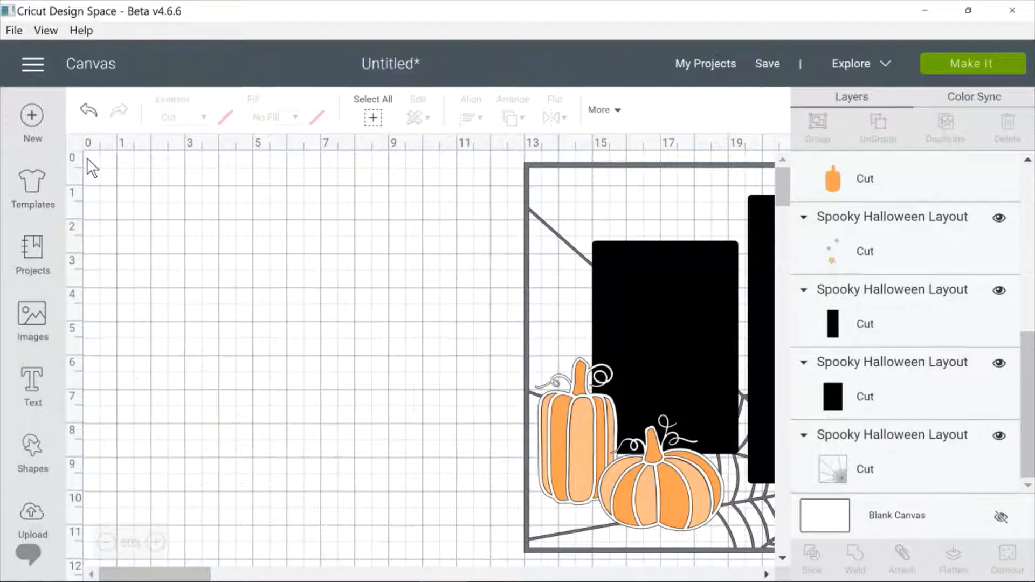
Step: Delete the yellow star cluster beside the tall black mat on the second page
{"action": "left_click", "coordinate": [766, 574]}
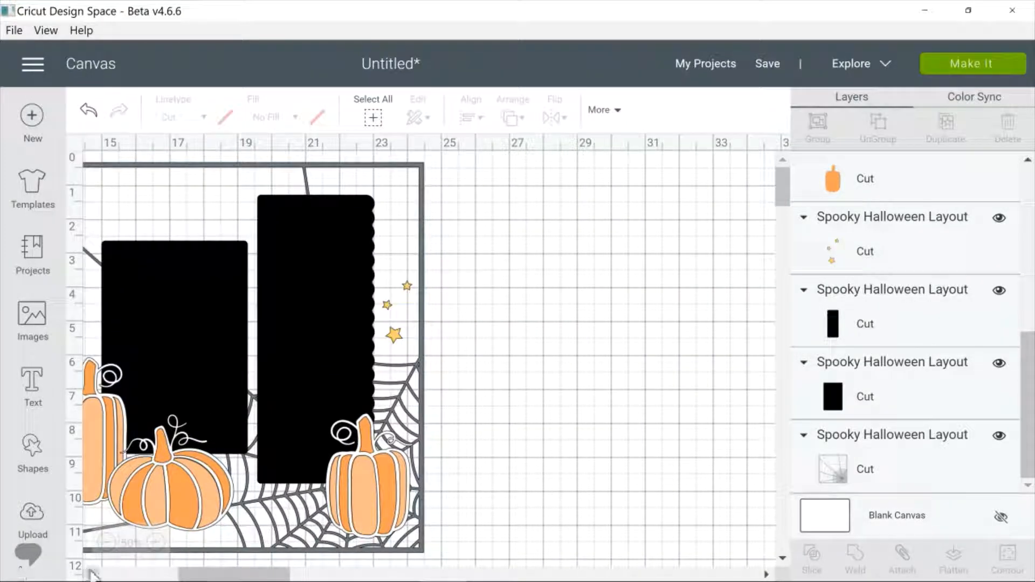
{"action": "scroll", "coordinate": [86, 571], "scroll_direction": "left", "scroll_amount": 5}
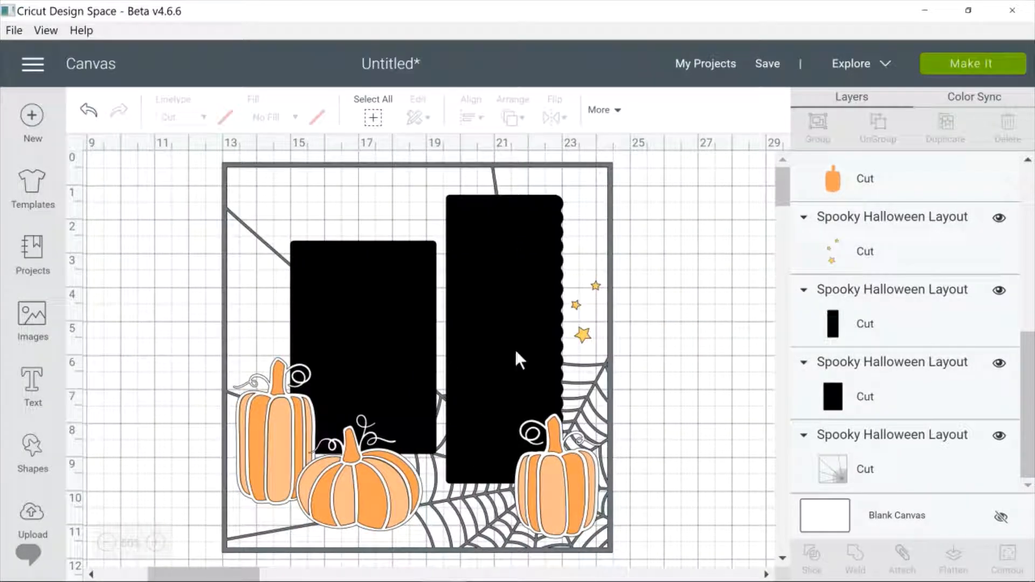
{"action": "left_click", "coordinate": [590, 340]}
{"action": "key", "text": "Delete"}
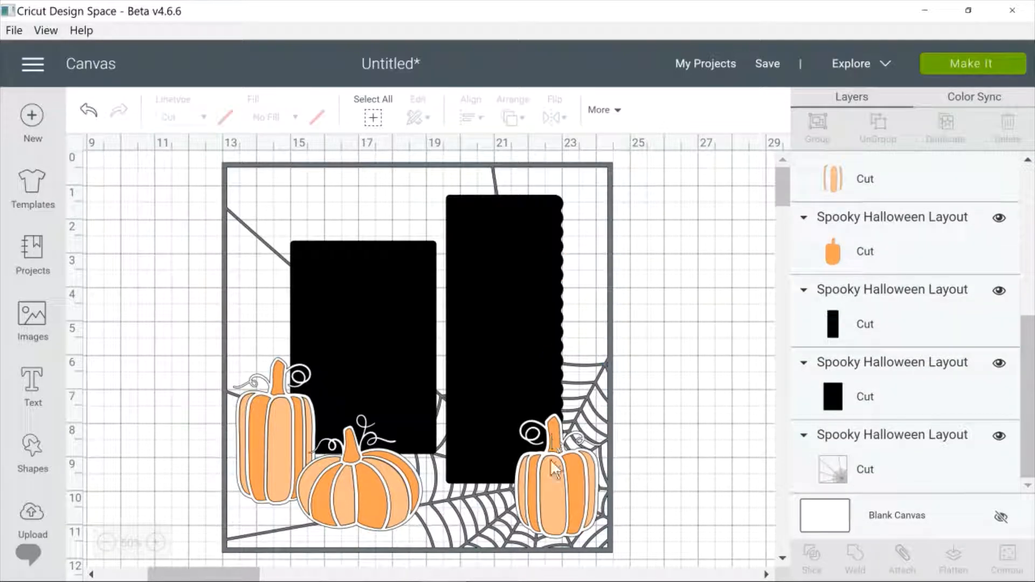
Step: Separate the white outlines, light orange stripes and solid orange bases of the two-pumpkin set, and delete both orange layers
{"action": "left_click_drag", "start_coordinate": [552, 448], "coordinate": [577, 271]}
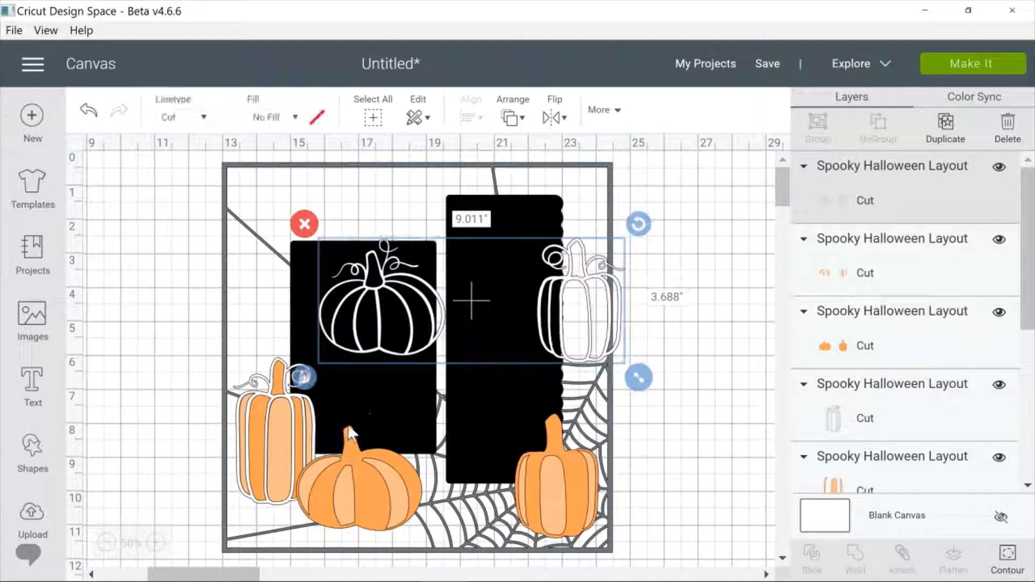
{"action": "left_click", "coordinate": [327, 479]}
{"action": "left_click_drag", "start_coordinate": [328, 478], "coordinate": [365, 393]}
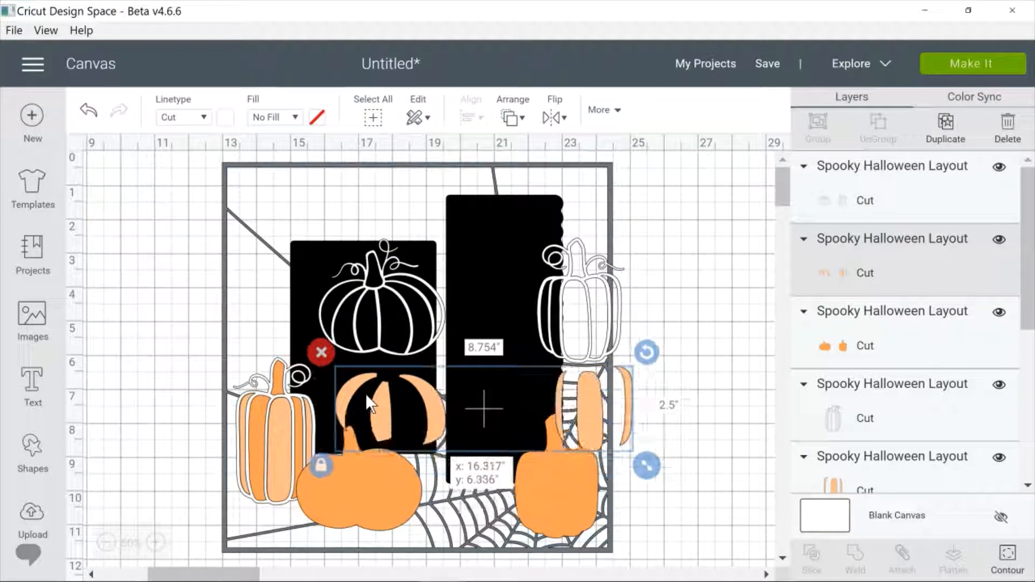
{"action": "left_click_drag", "start_coordinate": [343, 502], "coordinate": [469, 329]}
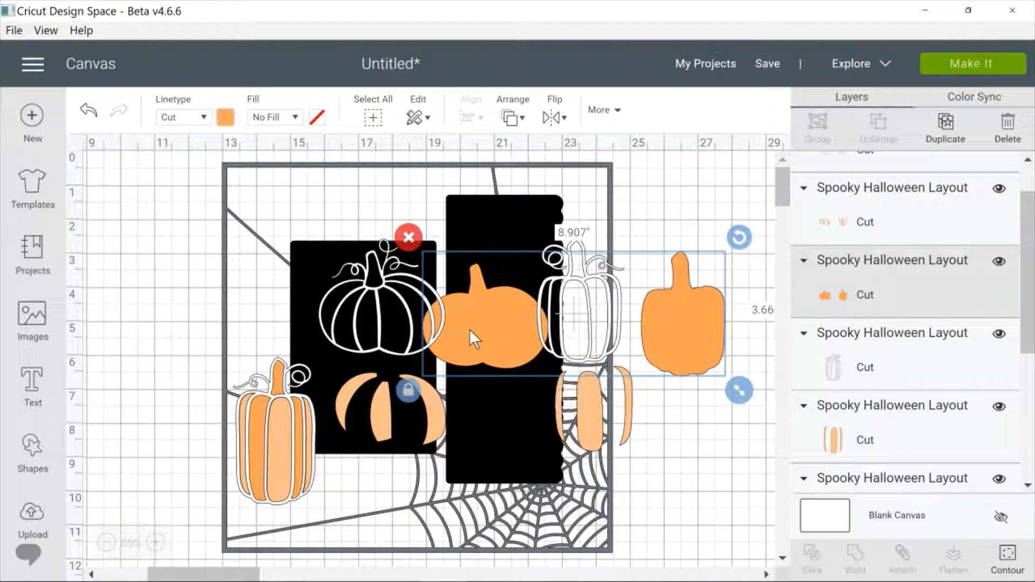
{"action": "left_click", "coordinate": [408, 239]}
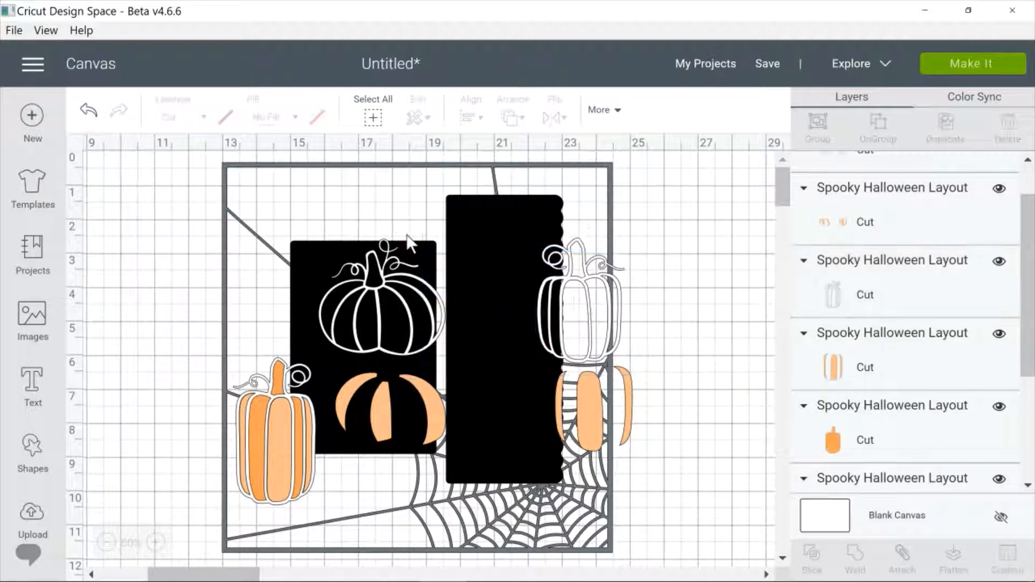
{"action": "left_click", "coordinate": [377, 410]}
{"action": "left_click", "coordinate": [315, 355]}
Step: Delete the tall left pumpkin's outline, stripes and base, along with the white outlines of the other two pumpkins
{"action": "left_click", "coordinate": [280, 434]}
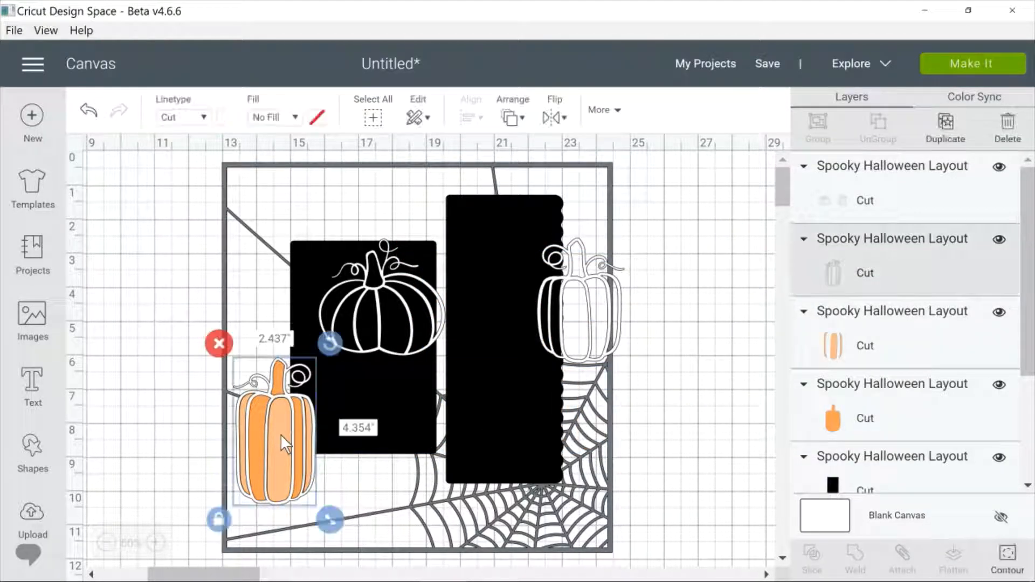
{"action": "key", "text": "Delete"}
{"action": "left_click", "coordinate": [302, 436]}
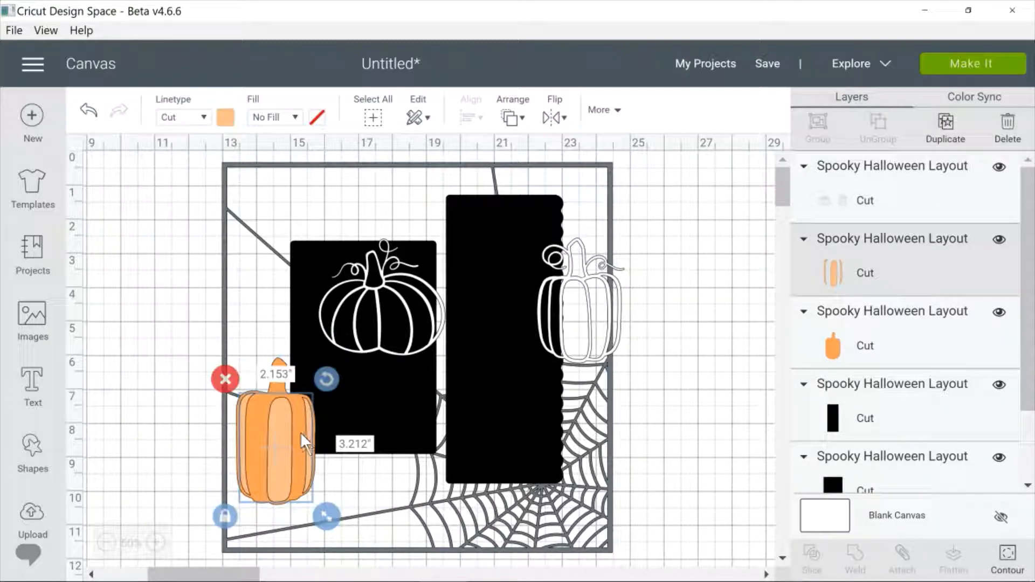
{"action": "left_click", "coordinate": [224, 378]}
{"action": "left_click", "coordinate": [281, 425]}
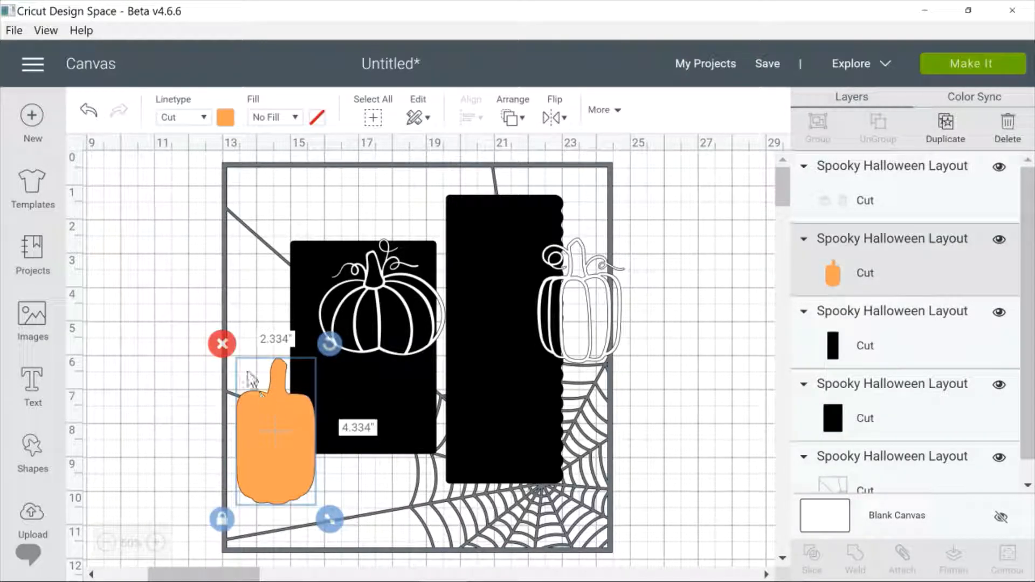
{"action": "left_click", "coordinate": [224, 344]}
{"action": "left_click", "coordinate": [336, 339]}
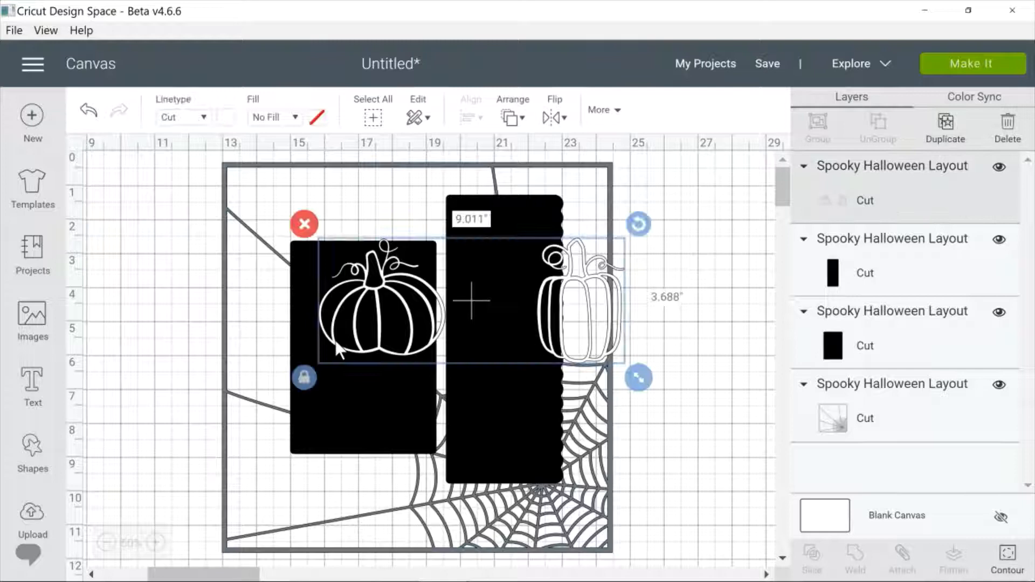
{"action": "left_click", "coordinate": [305, 230]}
Step: Move the two black mats to show their shapes, and delete both mats and the second page's spiderweb background
{"action": "left_click_drag", "start_coordinate": [344, 290], "coordinate": [247, 268]}
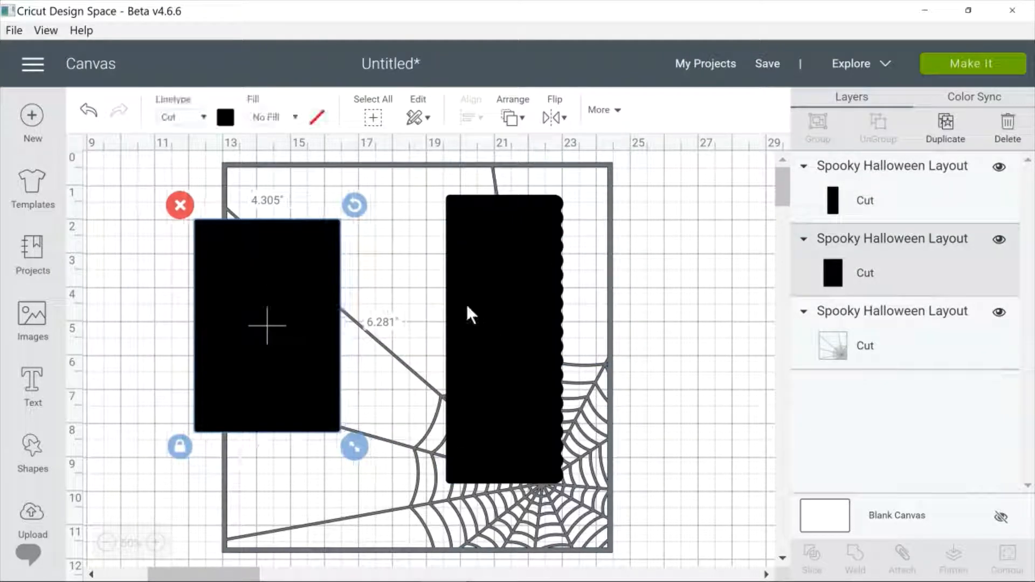
{"action": "left_click_drag", "start_coordinate": [469, 312], "coordinate": [446, 324]}
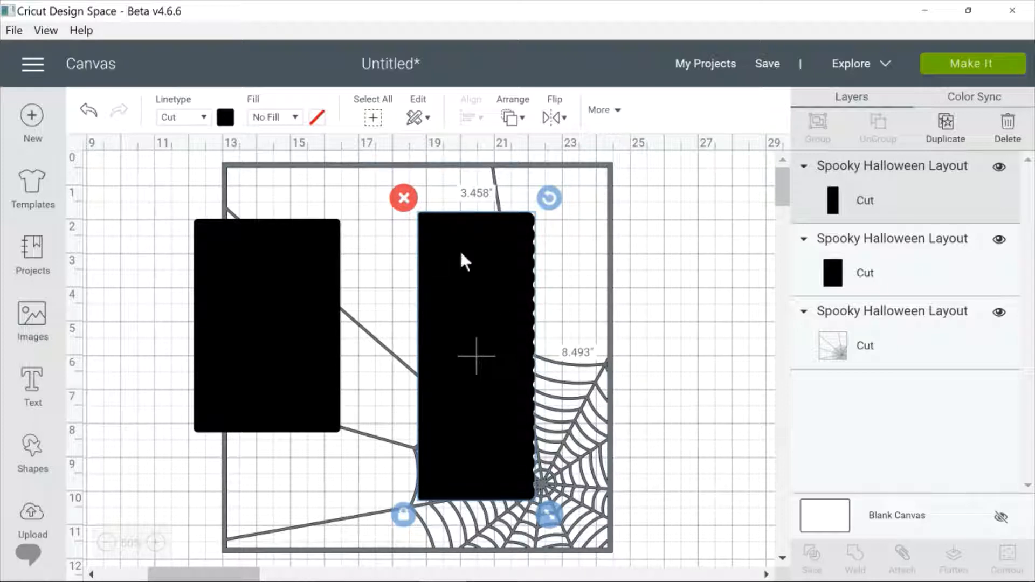
{"action": "left_click", "coordinate": [404, 197]}
{"action": "left_click", "coordinate": [278, 259]}
{"action": "left_click", "coordinate": [180, 203]}
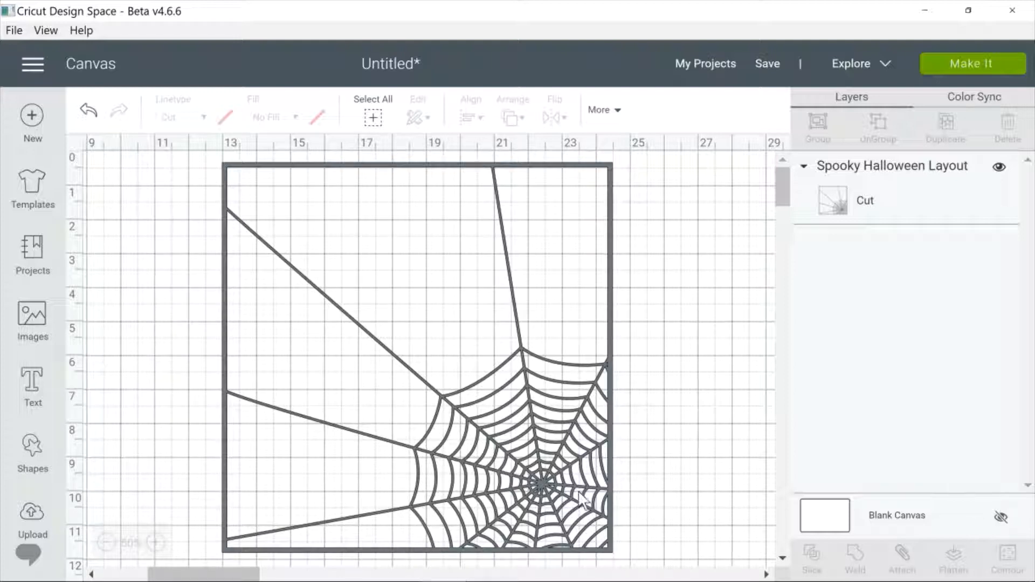
{"action": "left_click", "coordinate": [610, 239]}
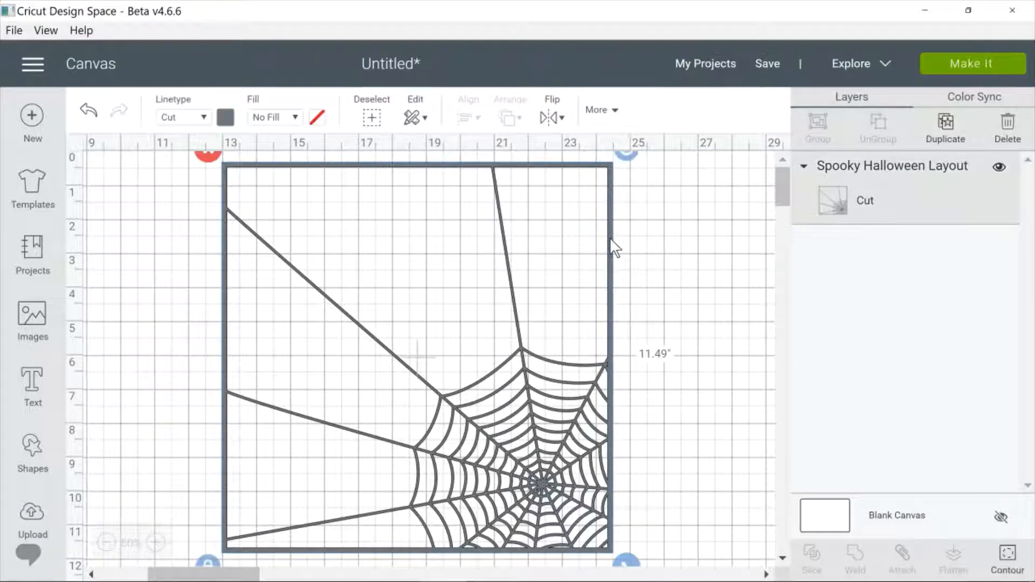
{"action": "left_click", "coordinate": [205, 161]}
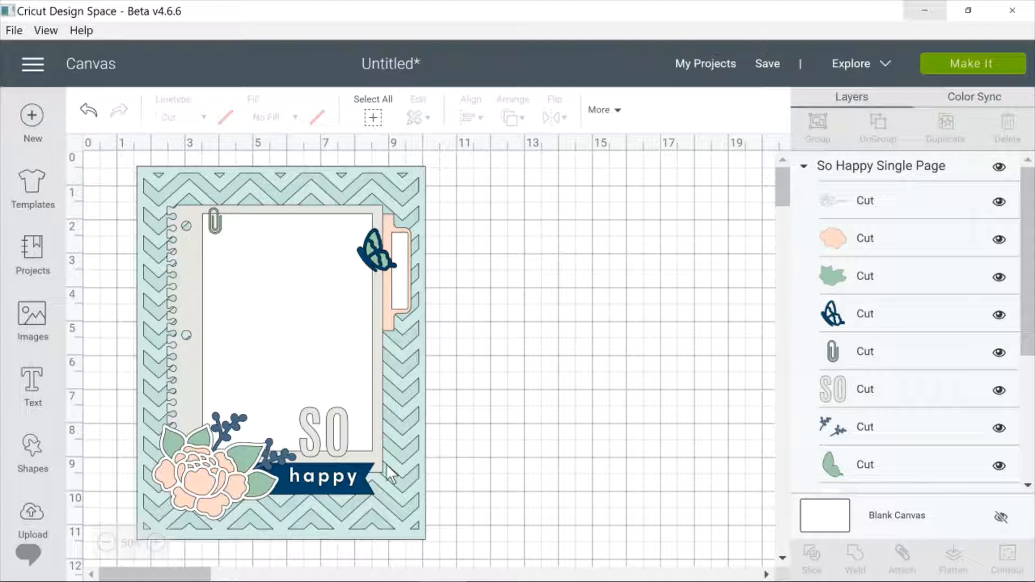
Step: Ungroup the So Happy Single Page and move the butterfly's navy and green layers off the page and delete them
{"action": "left_click", "coordinate": [422, 287]}
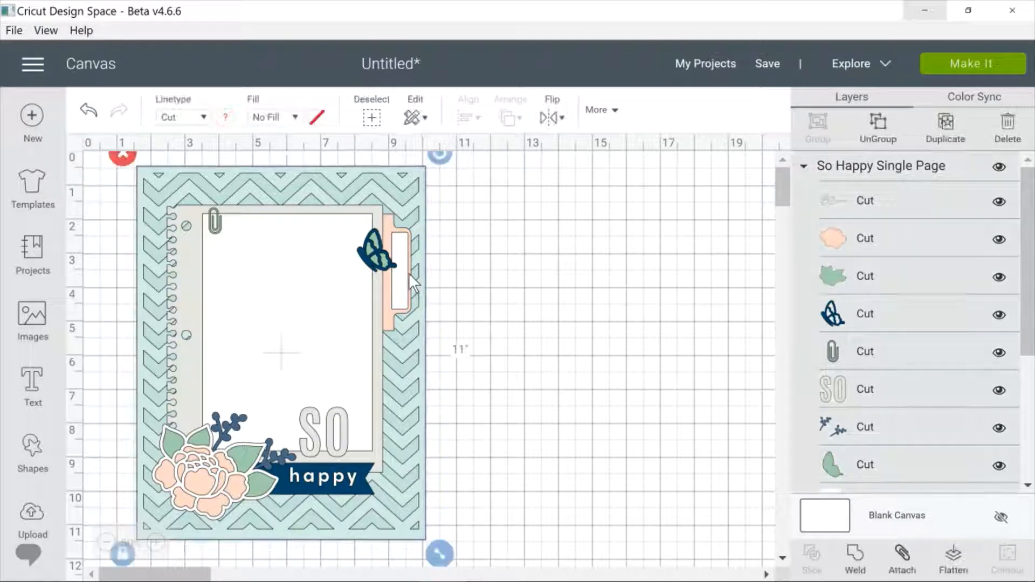
{"action": "left_click", "coordinate": [878, 134]}
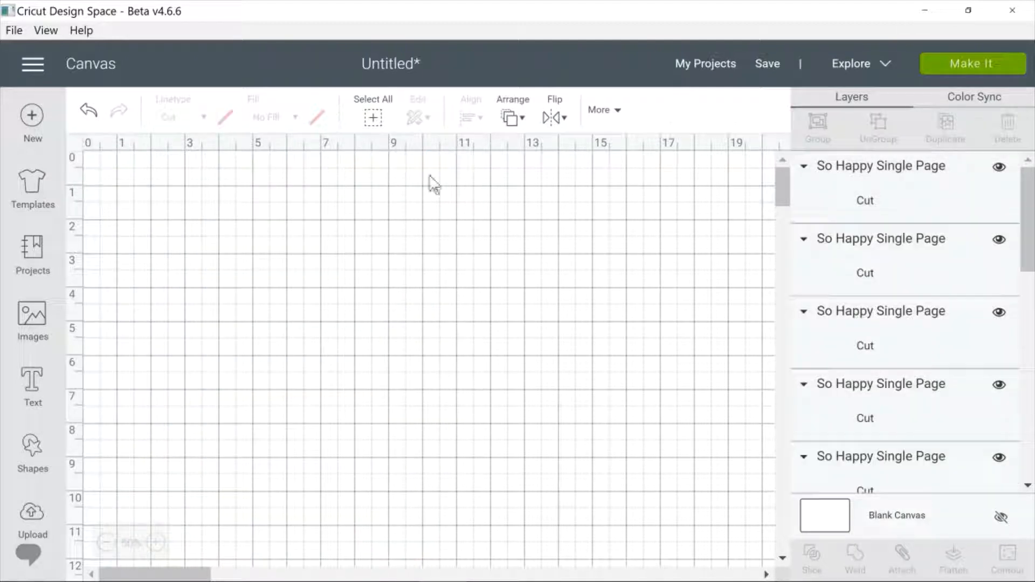
{"action": "left_click_drag", "start_coordinate": [376, 265], "coordinate": [587, 202]}
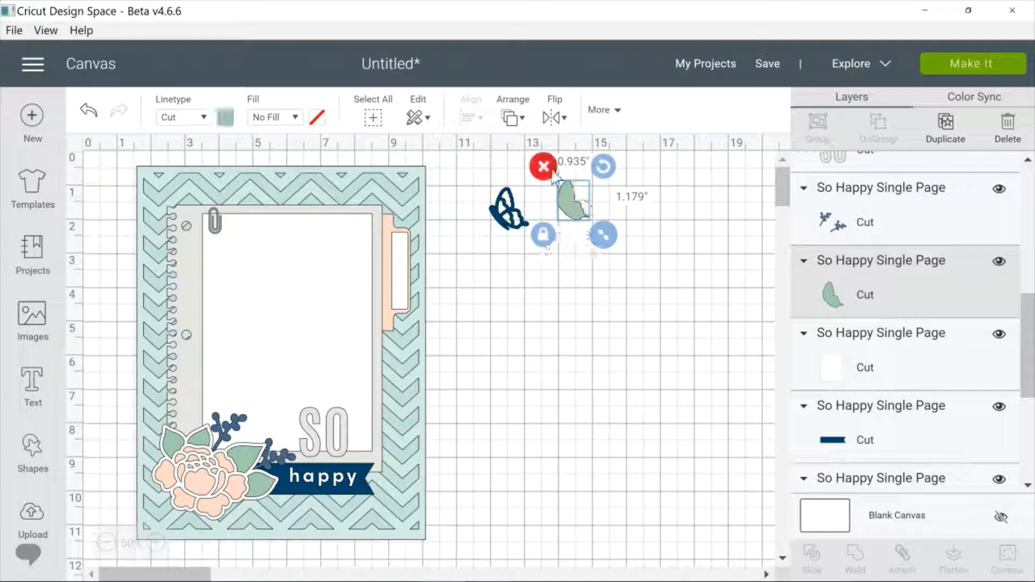
{"action": "left_click", "coordinate": [543, 167]}
{"action": "left_click", "coordinate": [510, 219]}
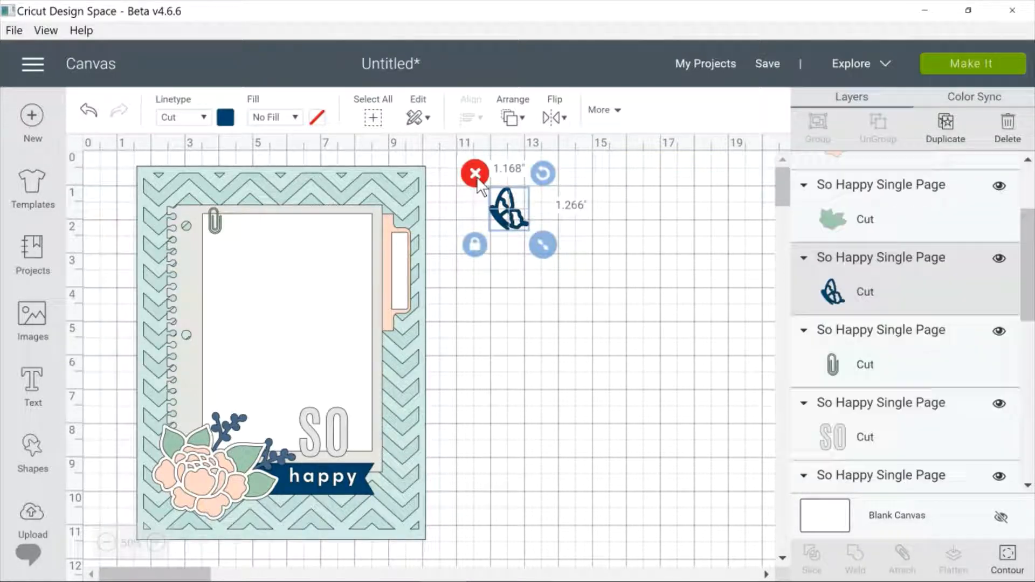
{"action": "left_click", "coordinate": [476, 175]}
Step: Pull the white mats, peach tab and gray notebook page off the So Happy design and delete them
{"action": "left_click_drag", "start_coordinate": [389, 260], "coordinate": [668, 228]}
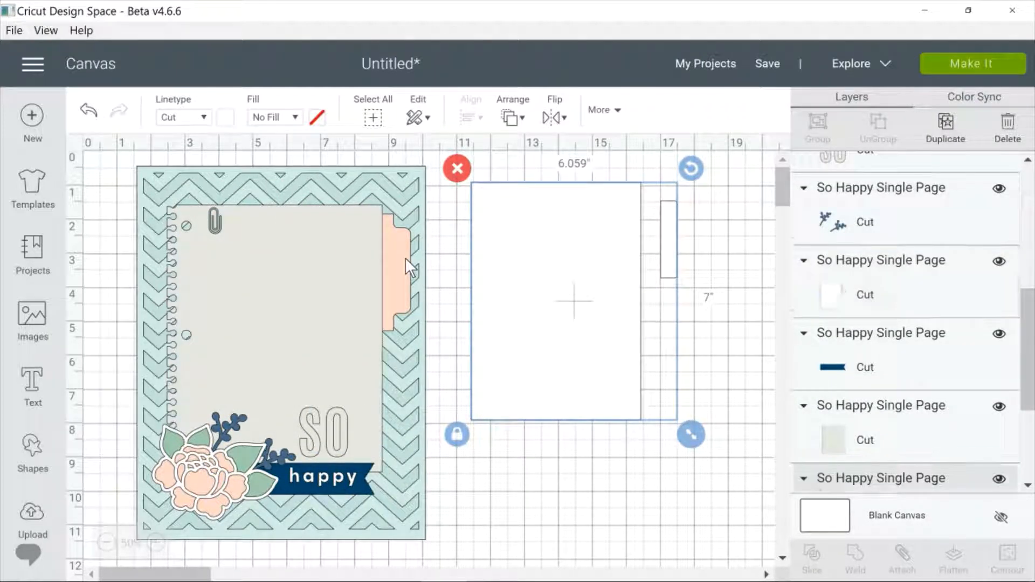
{"action": "left_click_drag", "start_coordinate": [406, 257], "coordinate": [677, 227]}
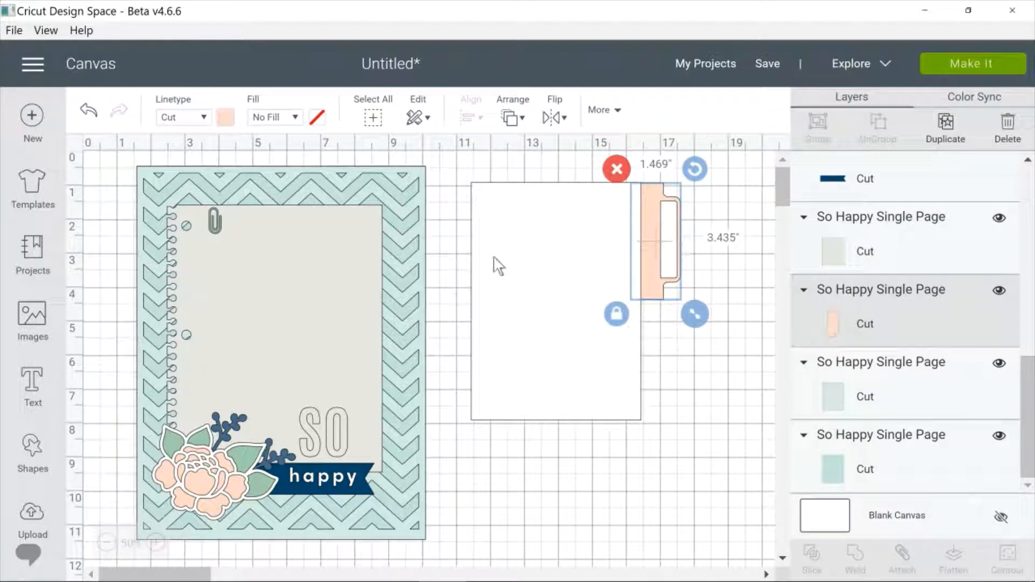
{"action": "left_click_drag", "start_coordinate": [344, 286], "coordinate": [435, 262]}
{"action": "left_click", "coordinate": [245, 166]}
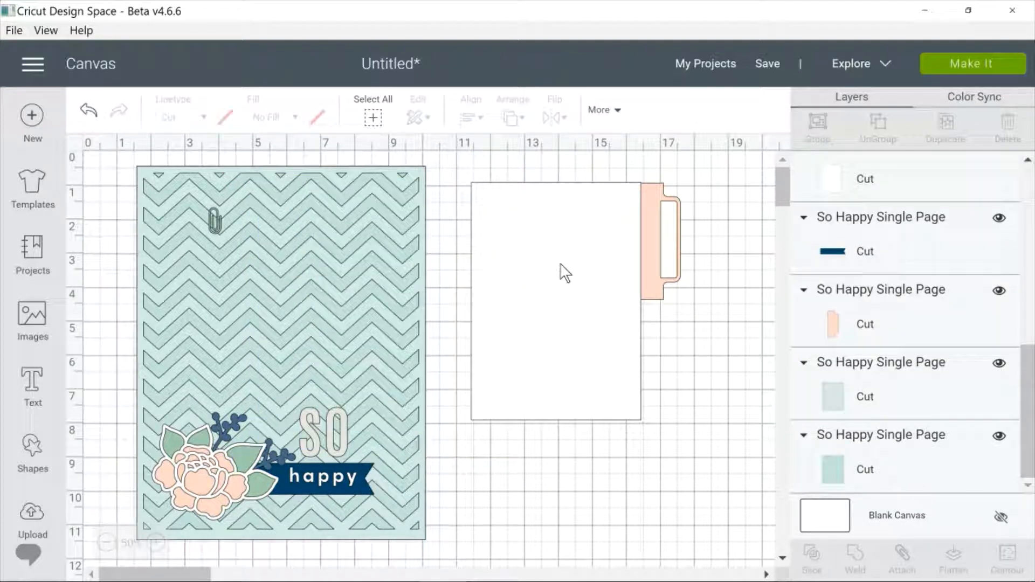
{"action": "left_click", "coordinate": [564, 254]}
{"action": "left_click", "coordinate": [459, 165]}
{"action": "left_click", "coordinate": [650, 208]}
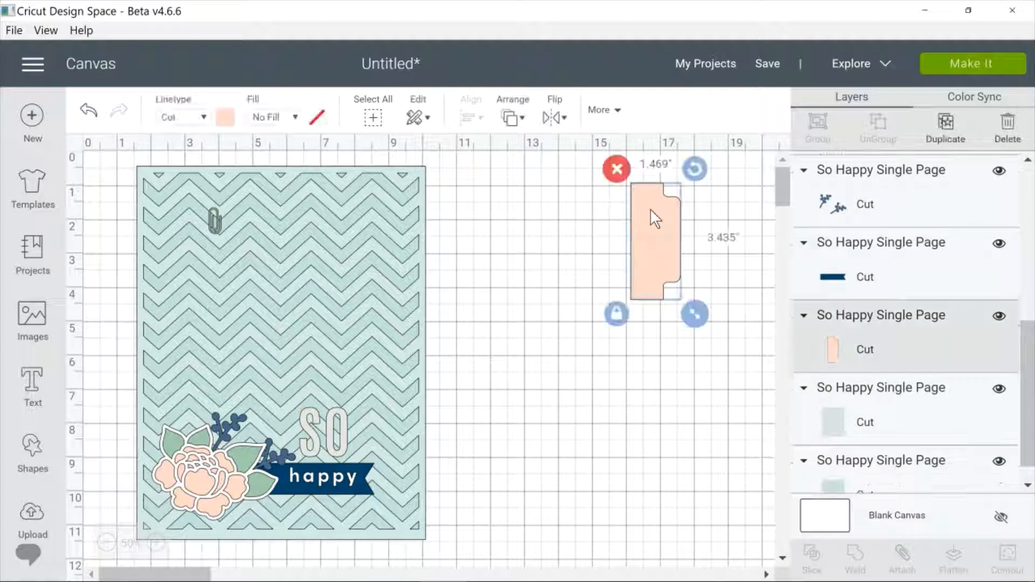
{"action": "left_click", "coordinate": [617, 171]}
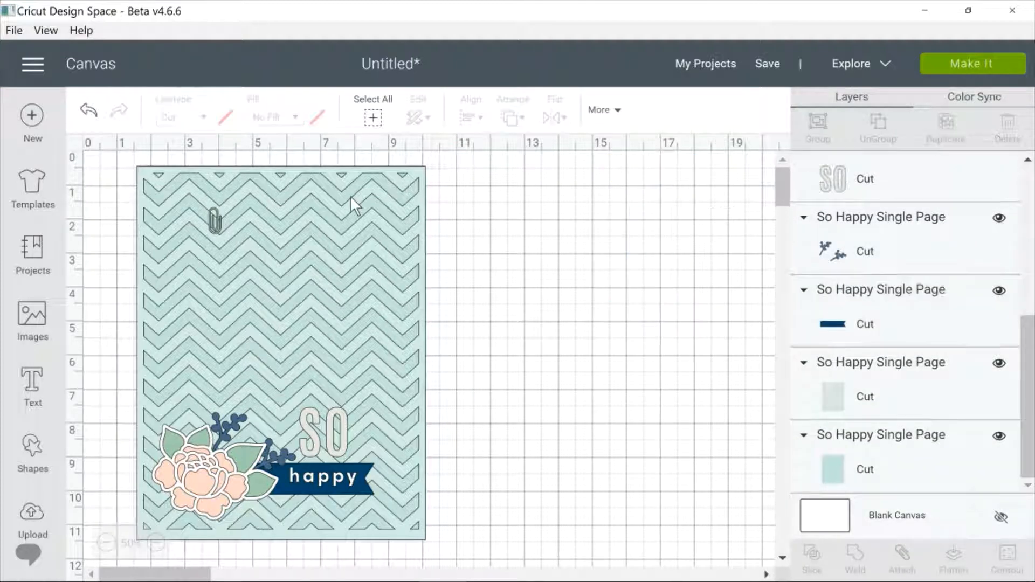
Step: Remove the paper clip and the SO letters, and set the white flower outline and happy lettering beside the page
{"action": "left_click", "coordinate": [215, 229]}
{"action": "left_click_drag", "start_coordinate": [214, 229], "coordinate": [414, 252]}
{"action": "left_click", "coordinate": [394, 216]}
{"action": "left_click_drag", "start_coordinate": [317, 474], "coordinate": [646, 286]}
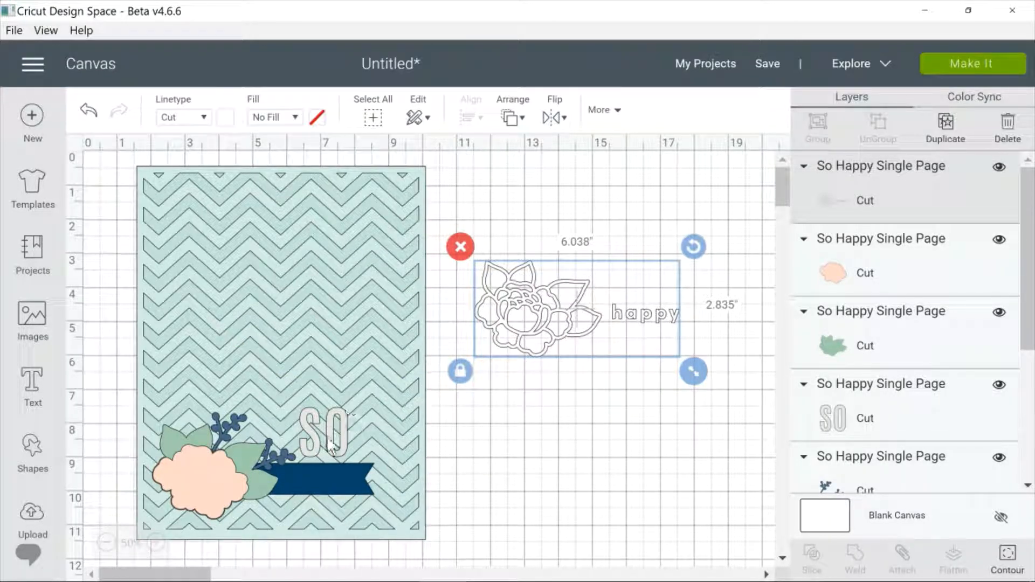
{"action": "left_click_drag", "start_coordinate": [342, 447], "coordinate": [582, 415]}
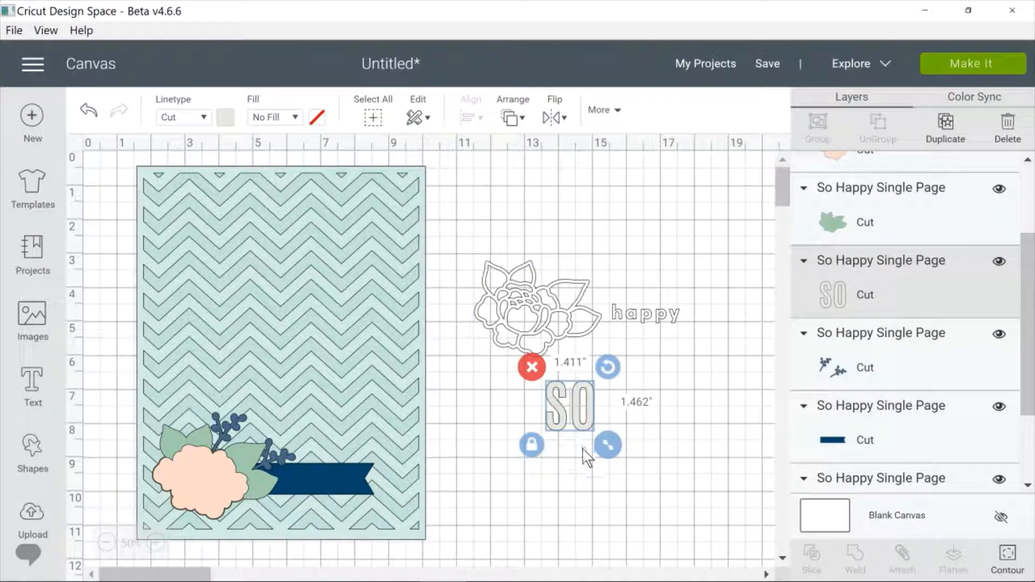
{"action": "left_click", "coordinate": [531, 367]}
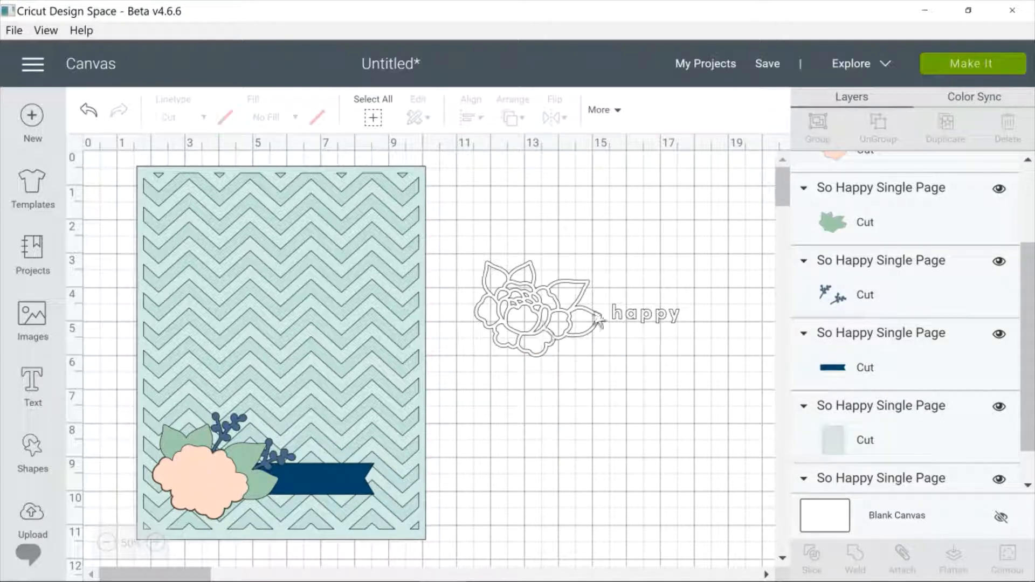
Step: Move the peach flower base and green leaves beside the page, and pull off and delete the navy sprigs
{"action": "left_click_drag", "start_coordinate": [187, 483], "coordinate": [582, 422]}
{"action": "left_click_drag", "start_coordinate": [225, 468], "coordinate": [605, 427]}
{"action": "left_click_drag", "start_coordinate": [221, 435], "coordinate": [453, 390]}
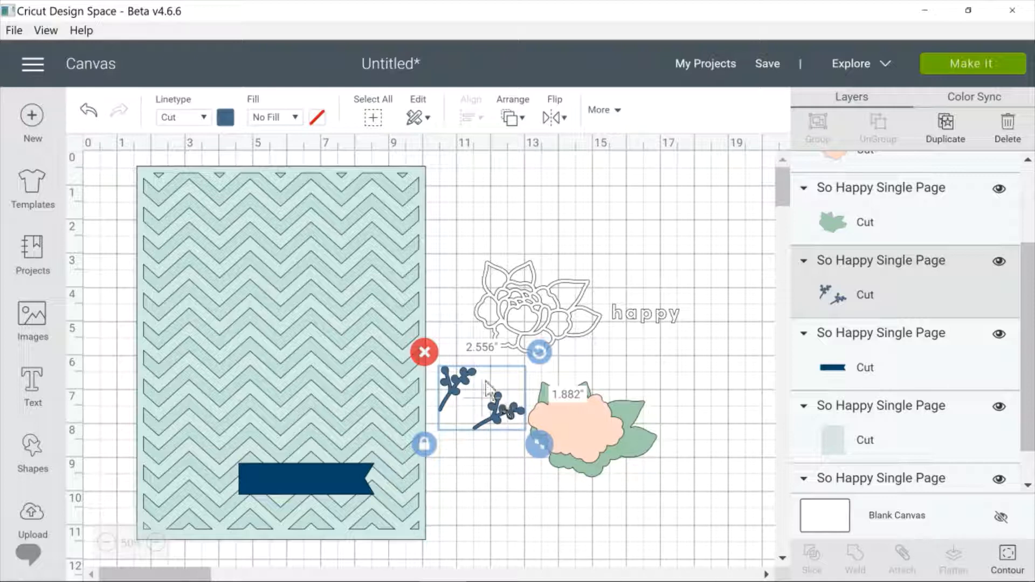
{"action": "left_click", "coordinate": [424, 352]}
Step: Pull off and delete the navy banner, and shift the top chevron background layer to reveal the one beneath
{"action": "left_click_drag", "start_coordinate": [328, 474], "coordinate": [508, 424]}
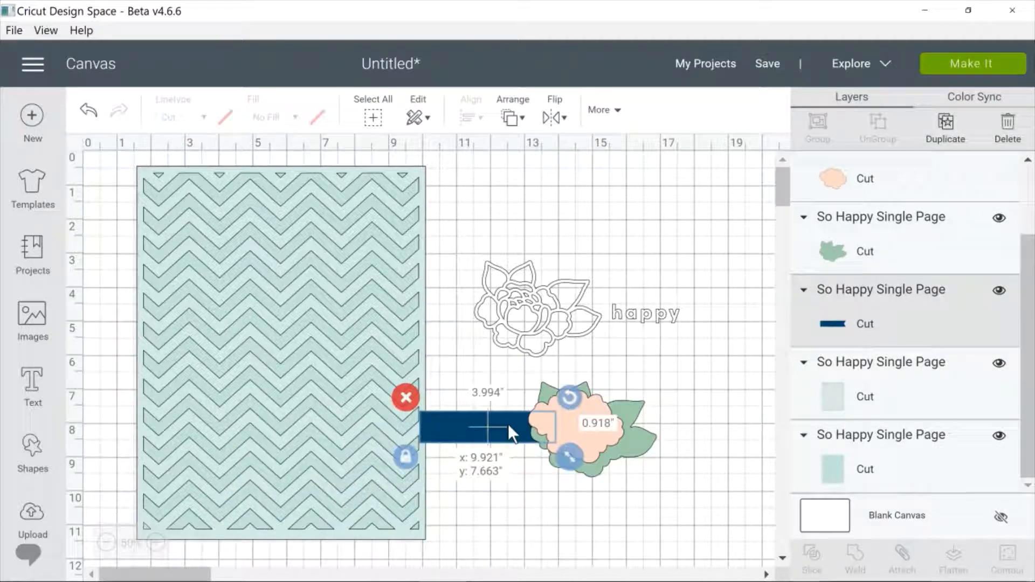
{"action": "left_click", "coordinate": [404, 396]}
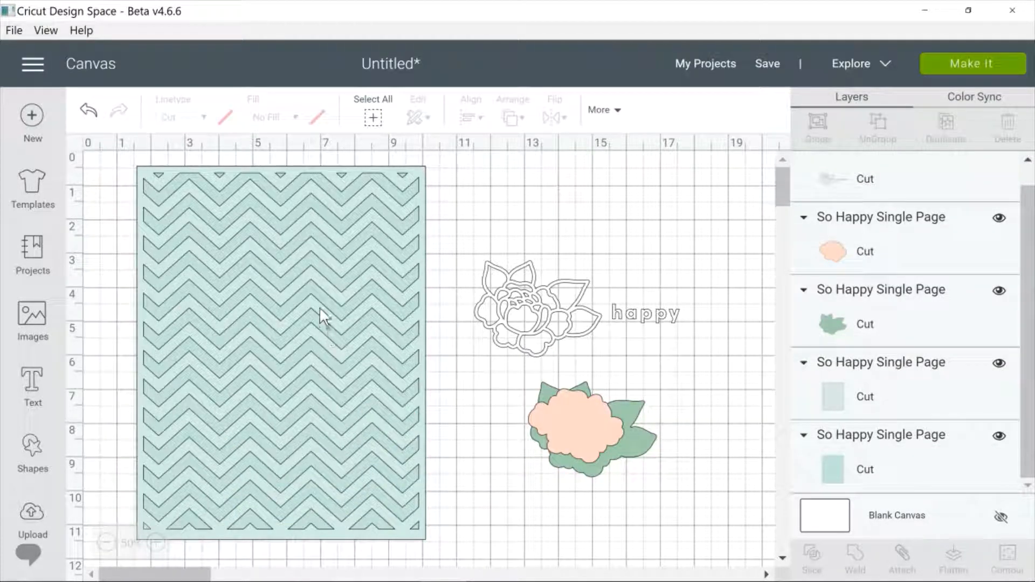
{"action": "left_click_drag", "start_coordinate": [319, 306], "coordinate": [358, 324]}
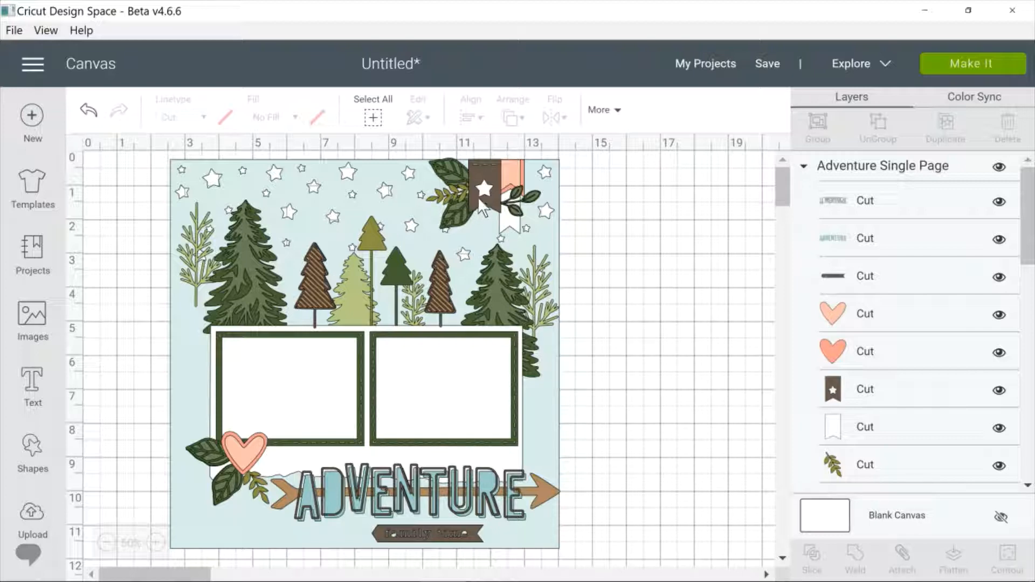
Step: Ungroup the Adventure Single Page and move the brown outline and teal Adventure lettering layers beside the page
{"action": "left_click", "coordinate": [428, 356]}
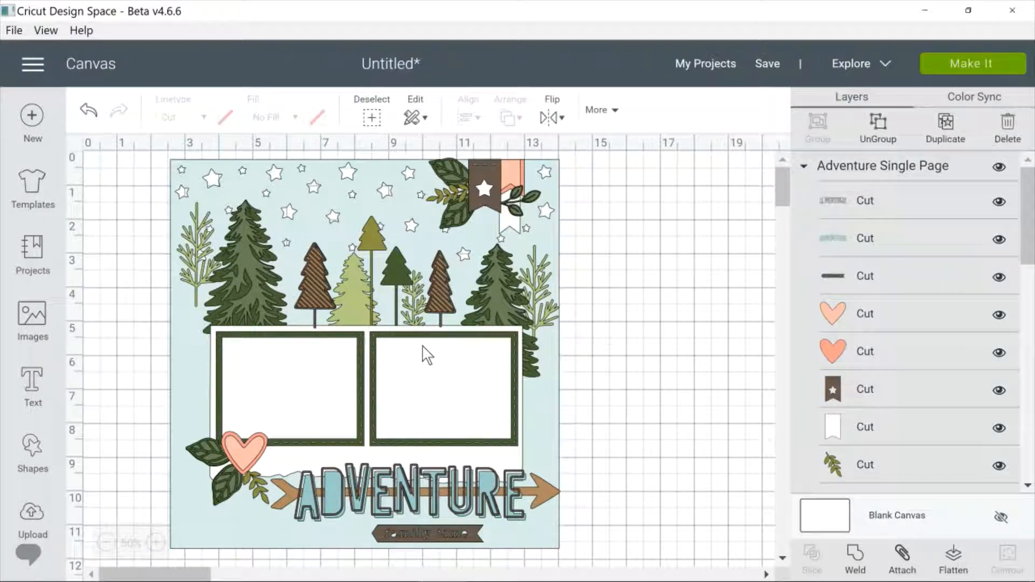
{"action": "left_click", "coordinate": [877, 127]}
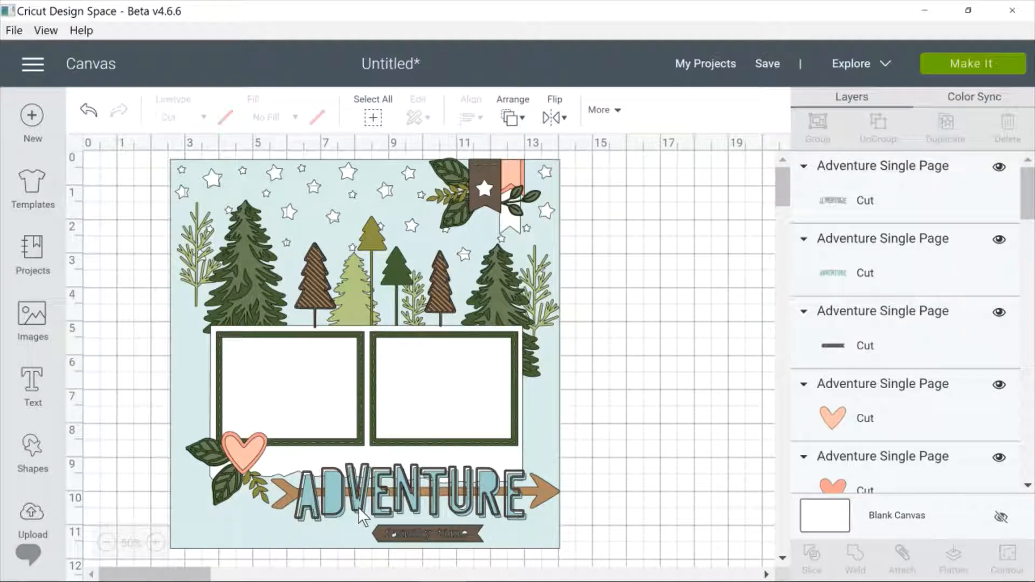
{"action": "left_click_drag", "start_coordinate": [360, 517], "coordinate": [632, 387]}
{"action": "left_click_drag", "start_coordinate": [336, 522], "coordinate": [593, 447]}
{"action": "left_click_drag", "start_coordinate": [576, 380], "coordinate": [555, 387]}
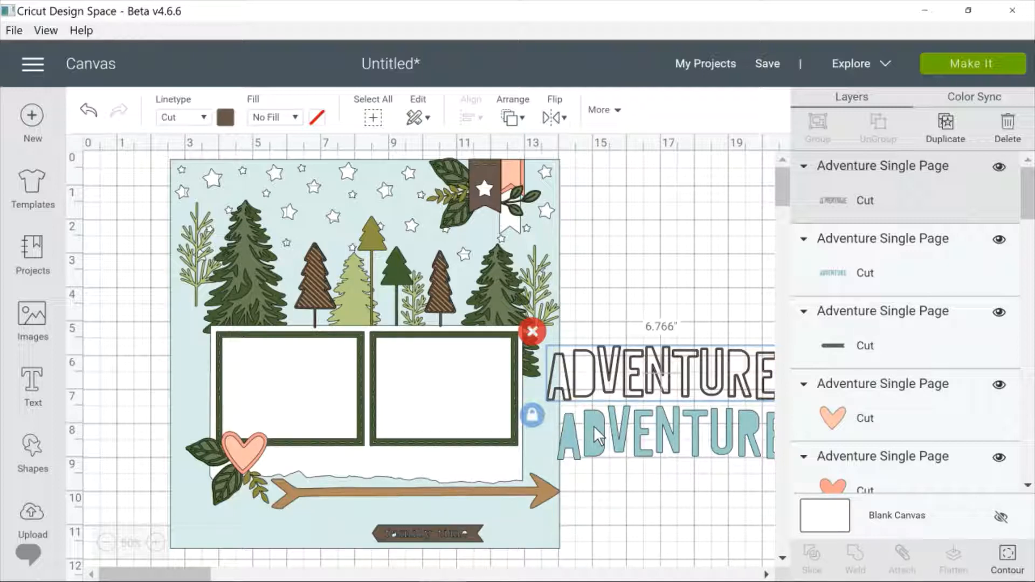
Step: Delete the teal Adventure letters and the brown Adventure outline
{"action": "left_click_drag", "start_coordinate": [596, 437], "coordinate": [569, 406]}
{"action": "left_click", "coordinate": [520, 378]}
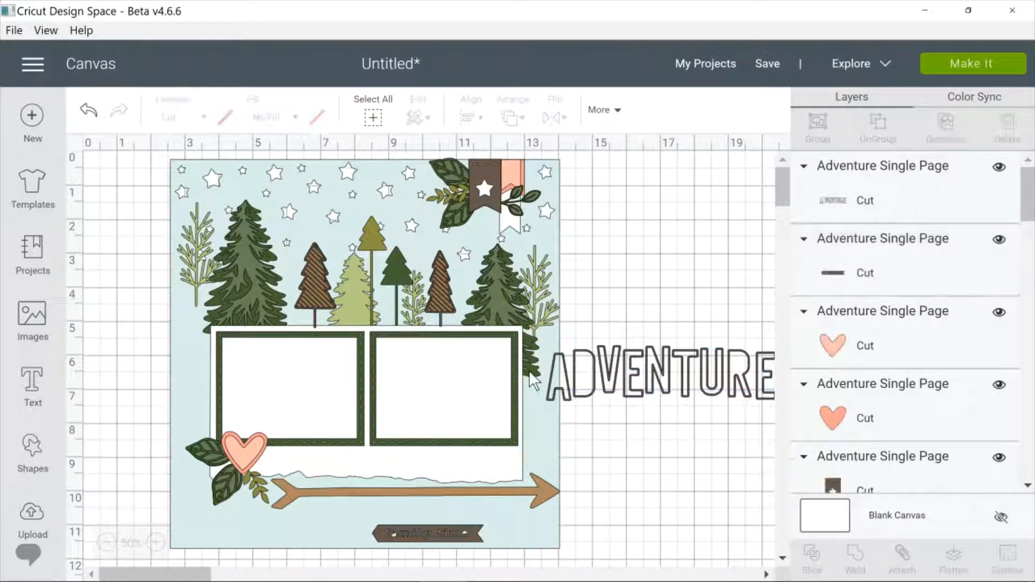
{"action": "left_click", "coordinate": [572, 381]}
{"action": "left_click", "coordinate": [531, 332]}
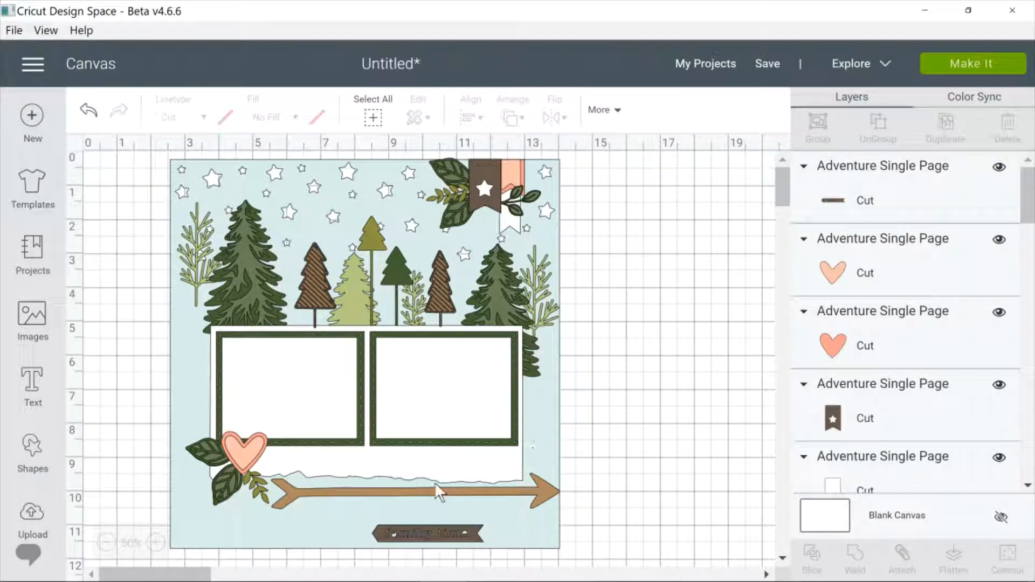
Step: Move the brown arrow off the page design, shrink it to about 6.69 inches wide, and delete it
{"action": "left_click_drag", "start_coordinate": [430, 493], "coordinate": [636, 258]}
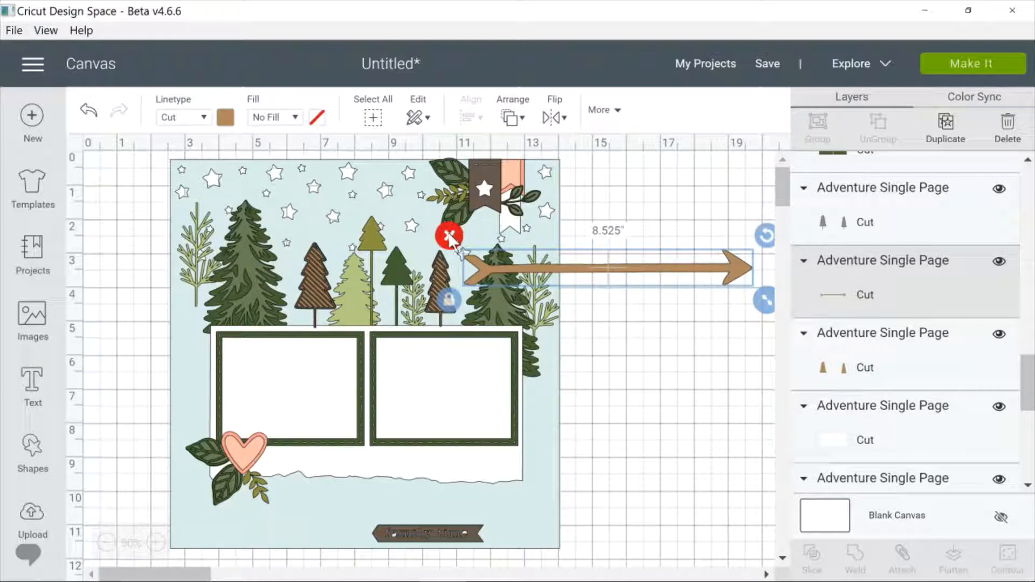
{"action": "left_click_drag", "start_coordinate": [548, 267], "coordinate": [536, 257]}
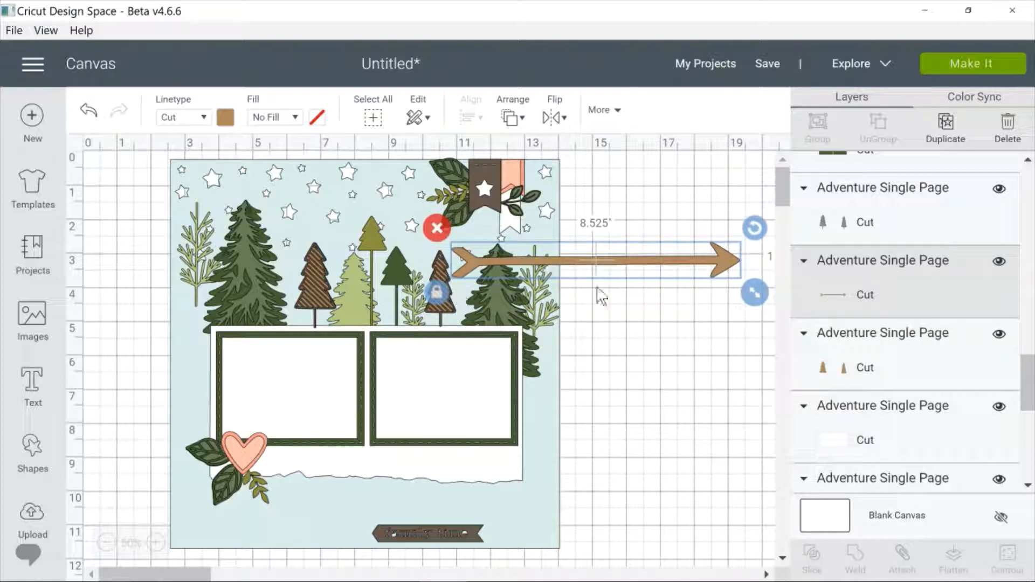
{"action": "left_click_drag", "start_coordinate": [760, 302], "coordinate": [693, 283]}
{"action": "left_click_drag", "start_coordinate": [645, 254], "coordinate": [708, 260]}
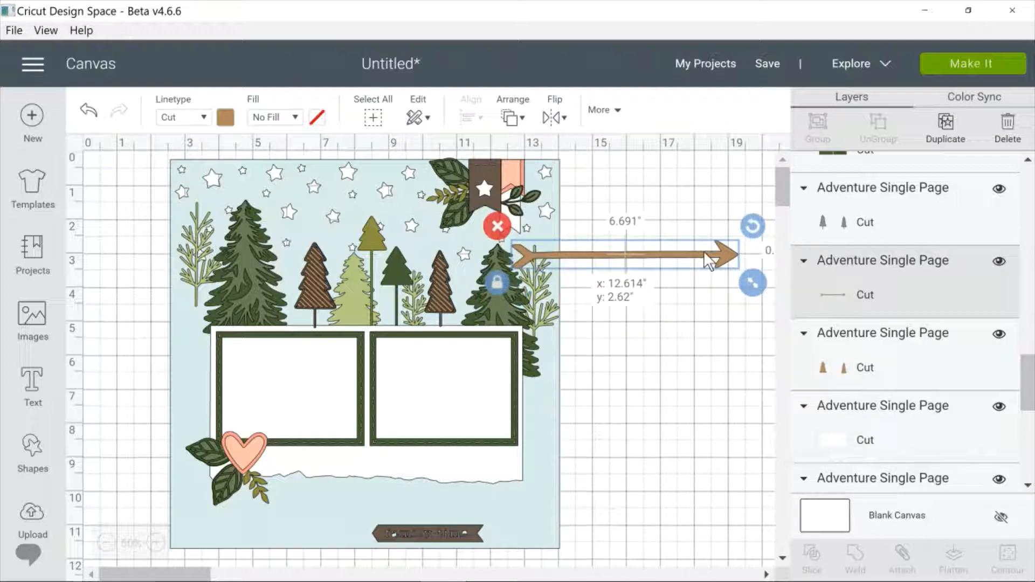
{"action": "left_click", "coordinate": [497, 225]}
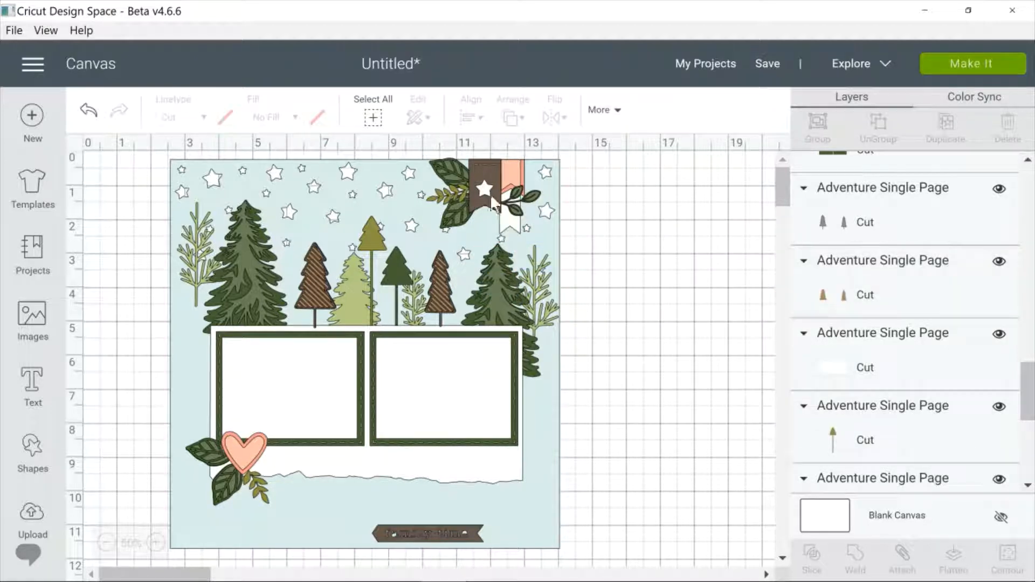
Step: Pull the brown star banner off the upper leaf cluster and delete it
{"action": "left_click", "coordinate": [483, 166]}
{"action": "left_click_drag", "start_coordinate": [546, 209], "coordinate": [625, 232]}
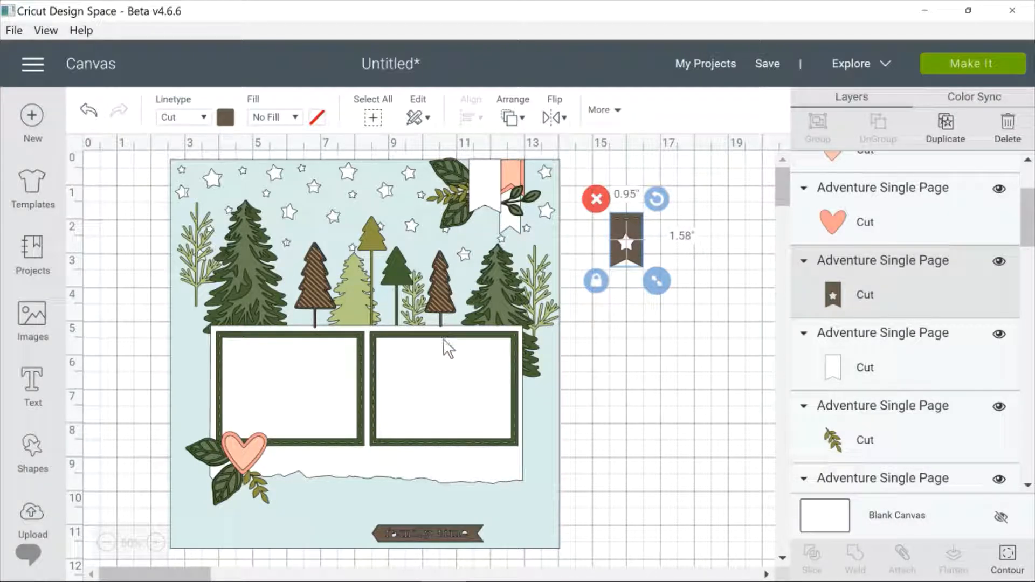
{"action": "left_click", "coordinate": [597, 199]}
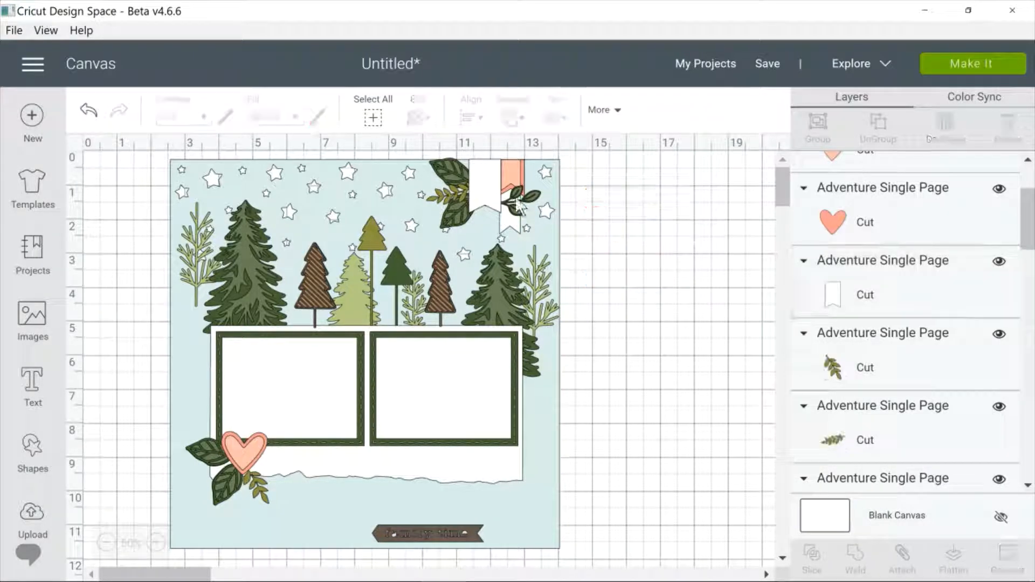
Step: Move the white banner bases, leaf outlines, olive sprig, green leaves and peach banners from the upper cluster beside the page
{"action": "left_click_drag", "start_coordinate": [495, 196], "coordinate": [685, 229]}
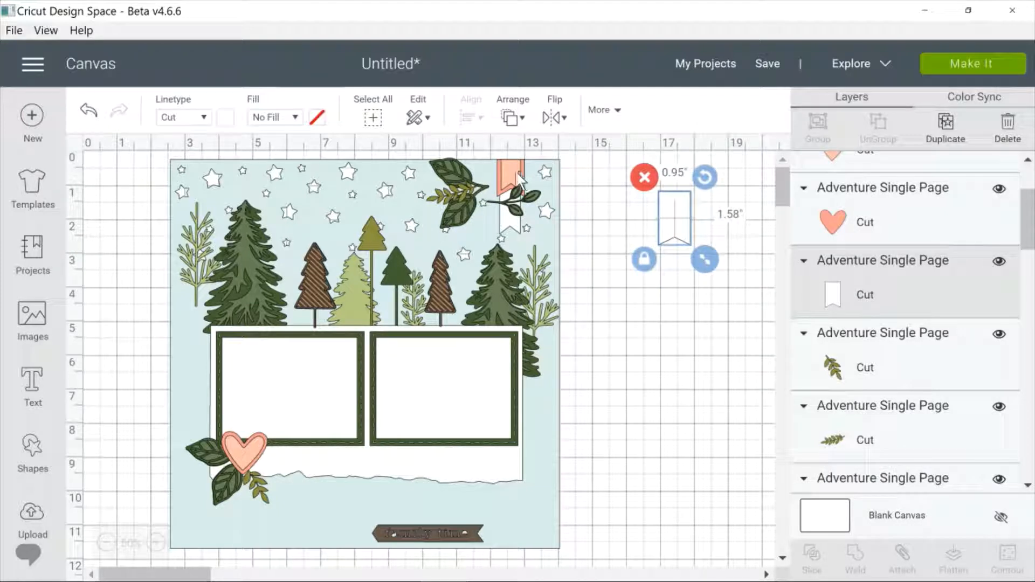
{"action": "left_click_drag", "start_coordinate": [524, 181], "coordinate": [669, 206]}
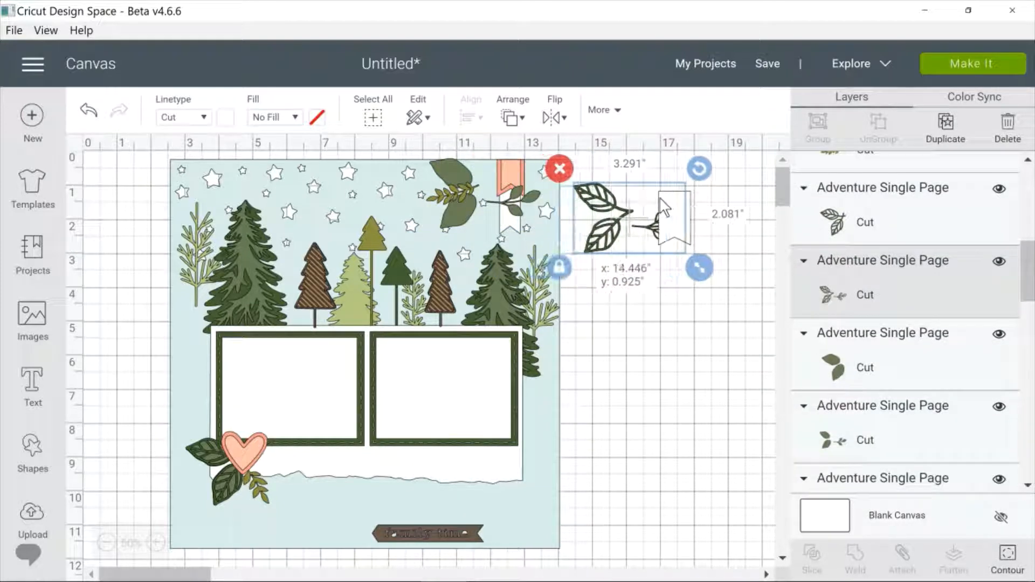
{"action": "left_click_drag", "start_coordinate": [462, 204], "coordinate": [658, 307]}
{"action": "left_click_drag", "start_coordinate": [468, 221], "coordinate": [664, 403]}
{"action": "left_click_drag", "start_coordinate": [524, 189], "coordinate": [736, 260]}
{"action": "left_click_drag", "start_coordinate": [512, 174], "coordinate": [713, 190]}
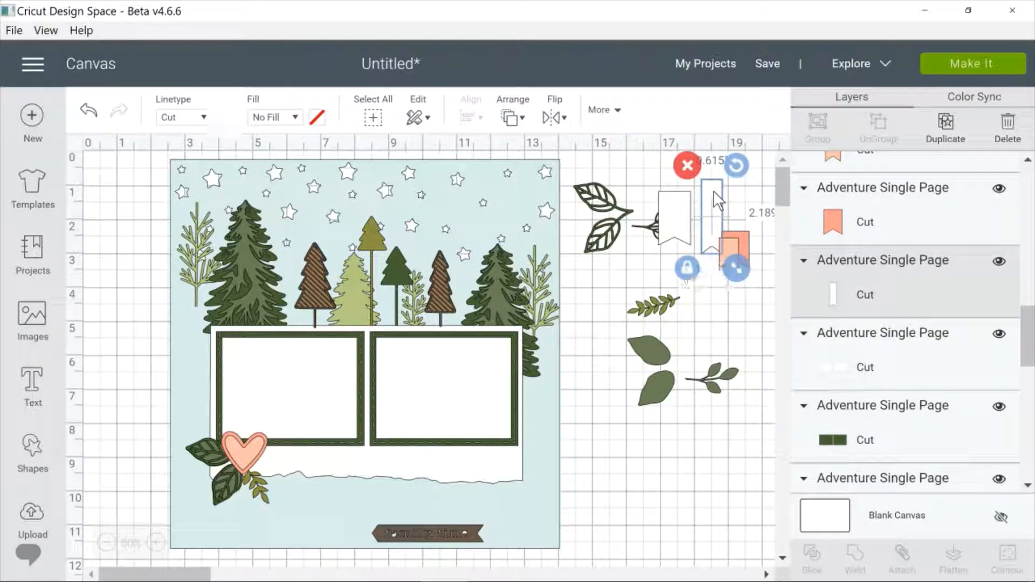
Step: Delete the long white banner base and all the remaining banner and leaf pieces beside the page
{"action": "left_click", "coordinate": [689, 174]}
{"action": "left_click", "coordinate": [668, 203]}
{"action": "left_click", "coordinate": [573, 164]}
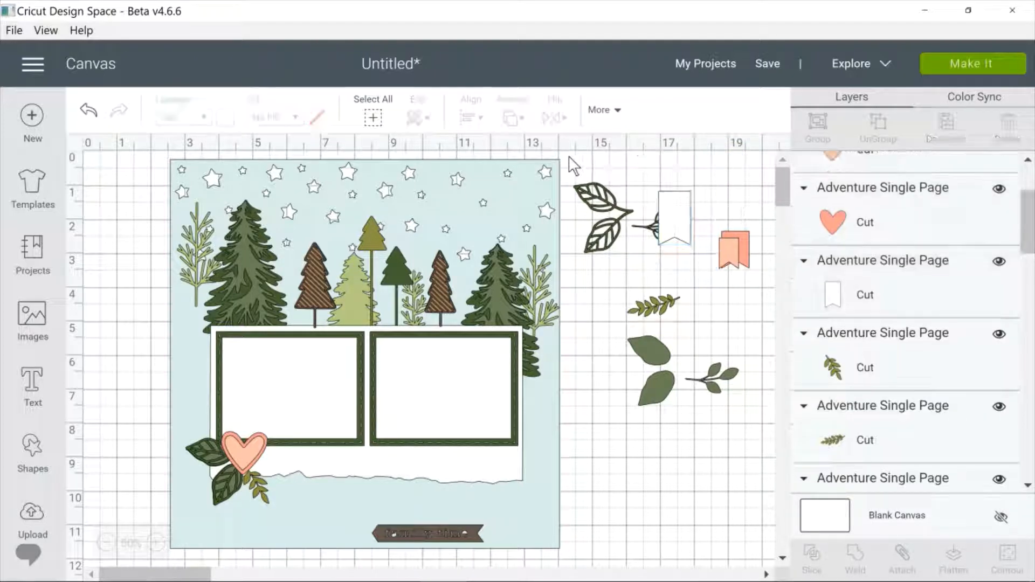
{"action": "left_click_drag", "start_coordinate": [573, 164], "coordinate": [763, 425]}
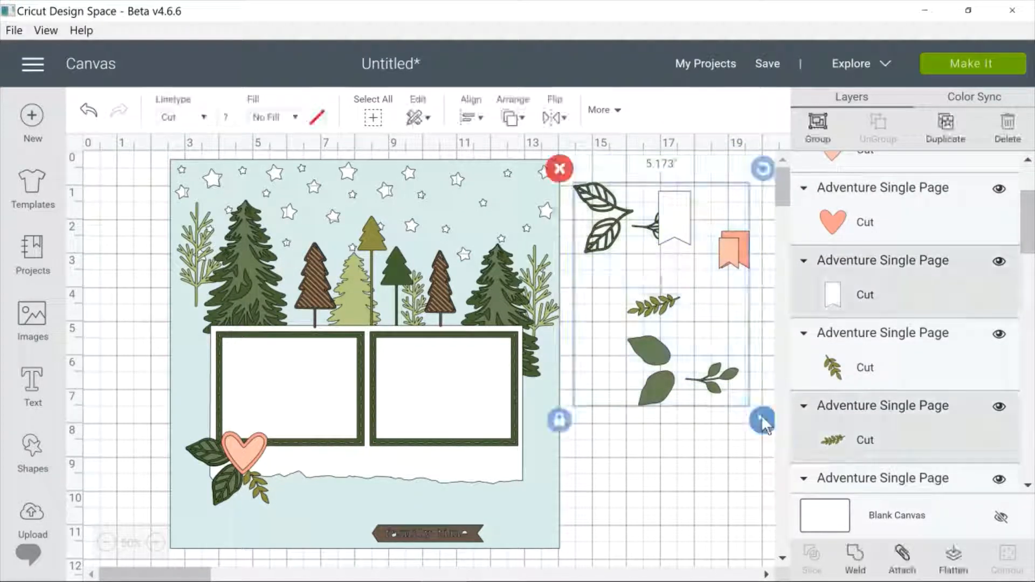
{"action": "key", "text": "Delete"}
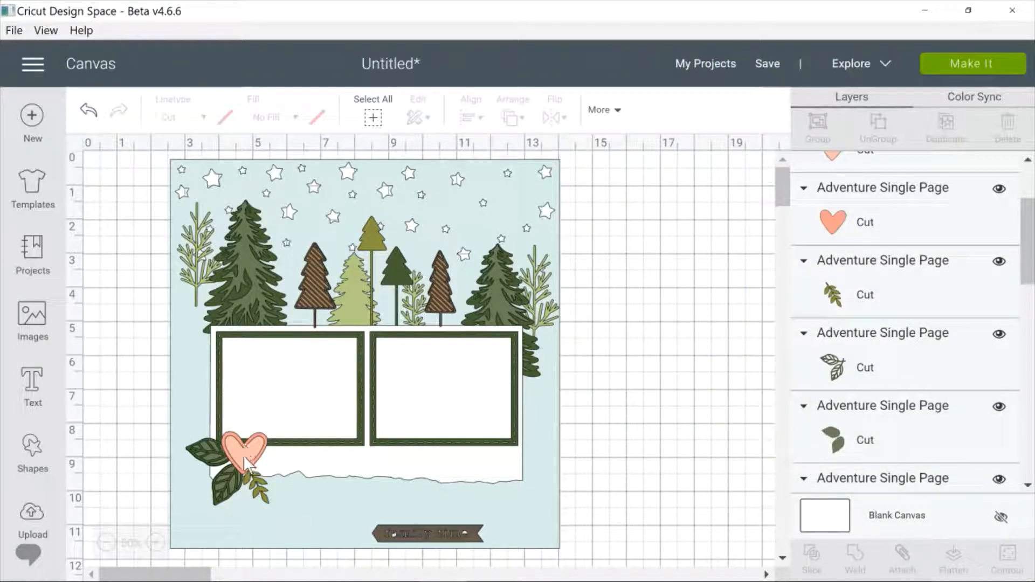
Step: Move the light peach heart and the darker heart beneath it beside the page
{"action": "left_click_drag", "start_coordinate": [247, 463], "coordinate": [620, 258]}
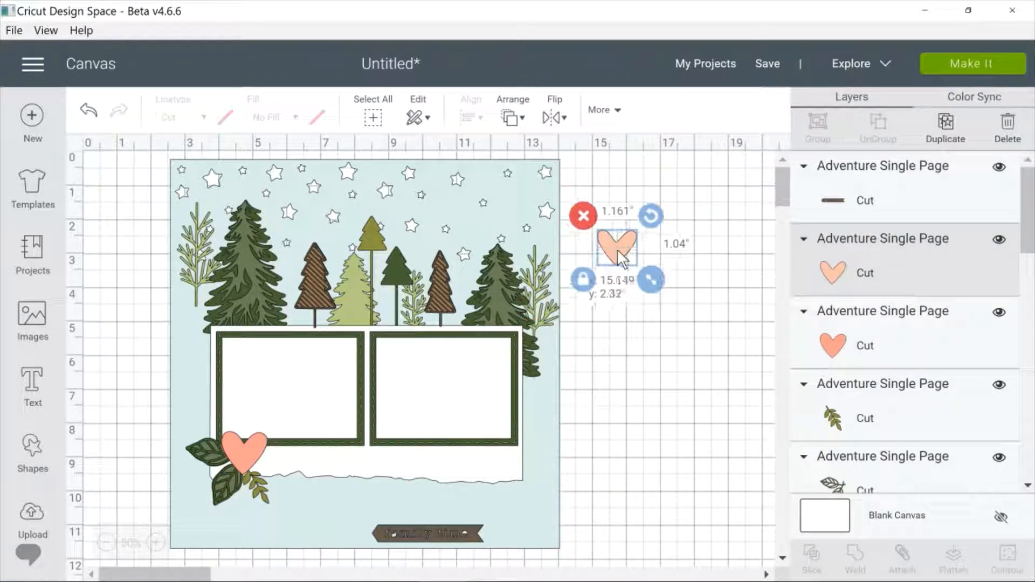
{"action": "left_click_drag", "start_coordinate": [259, 456], "coordinate": [668, 238]}
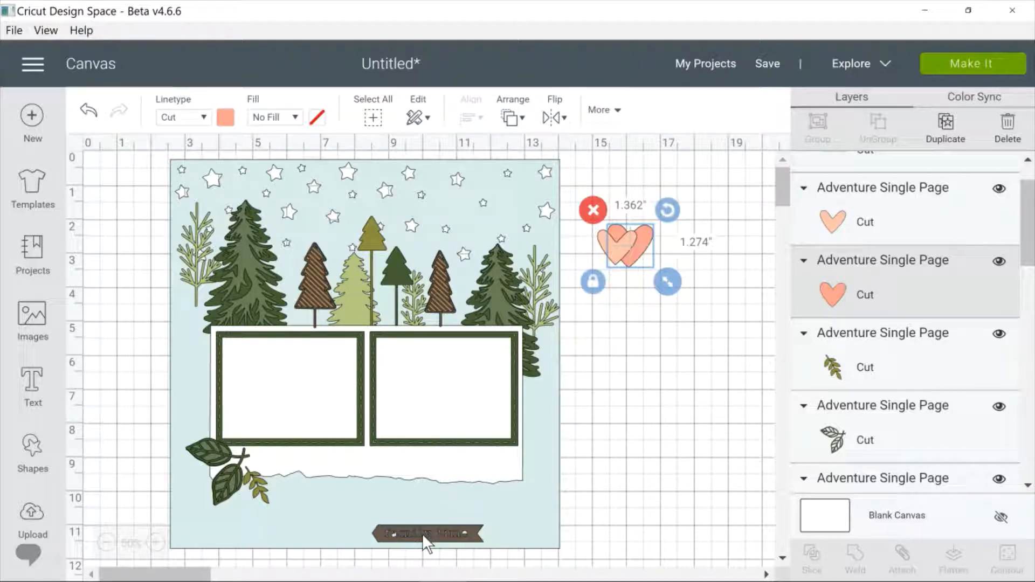
Step: Move the family time banner up, enlarge it to about 10.09 inches wide, and delete it
{"action": "left_click_drag", "start_coordinate": [423, 534], "coordinate": [448, 385]}
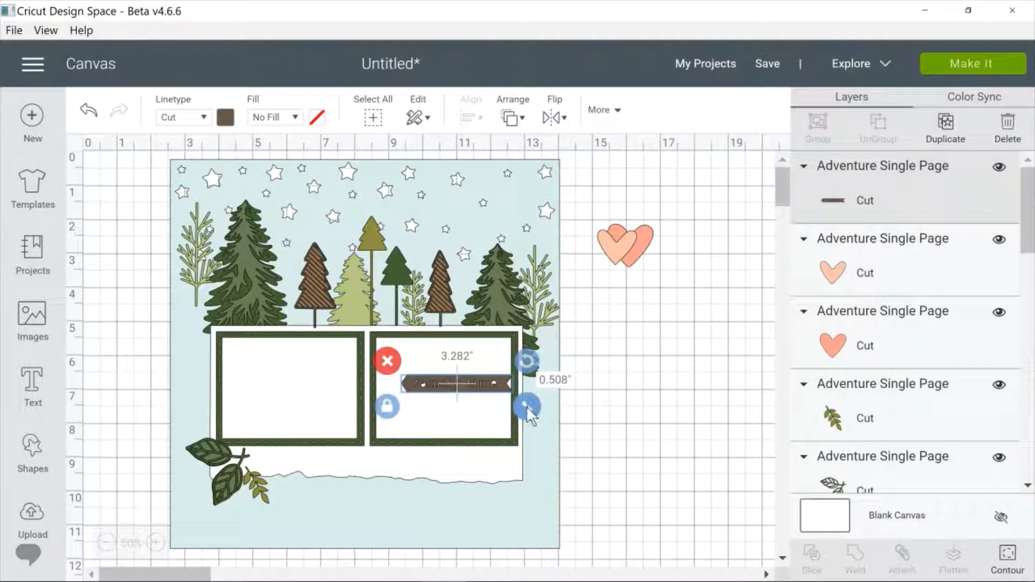
{"action": "left_click_drag", "start_coordinate": [527, 407], "coordinate": [727, 460]}
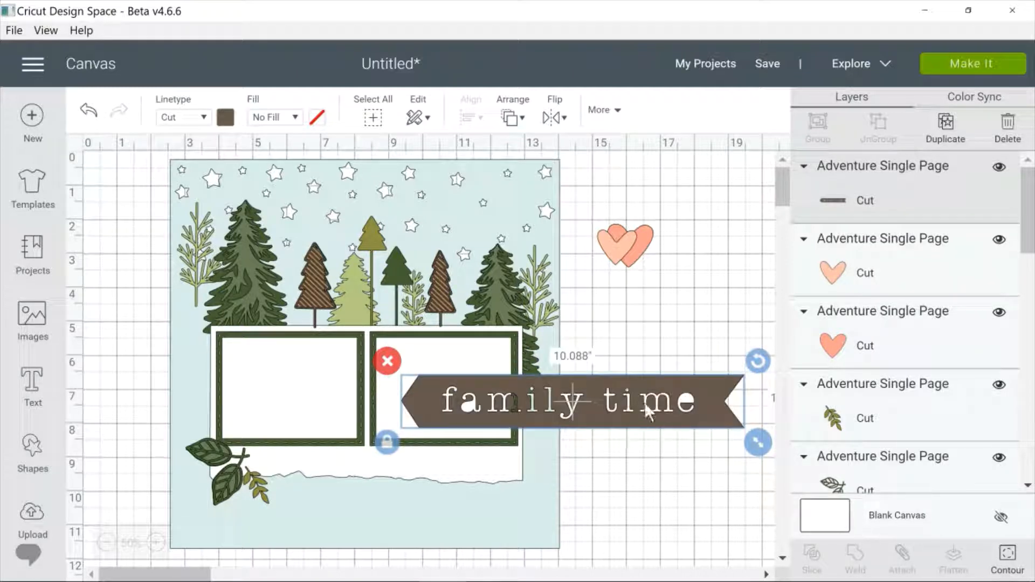
{"action": "left_click_drag", "start_coordinate": [645, 407], "coordinate": [575, 404]}
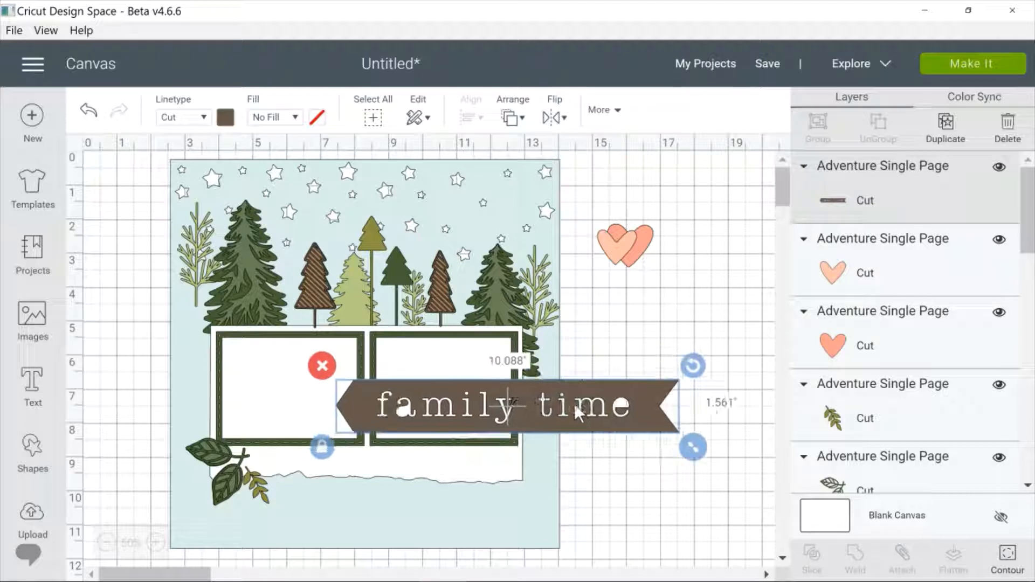
{"action": "left_click", "coordinate": [324, 368]}
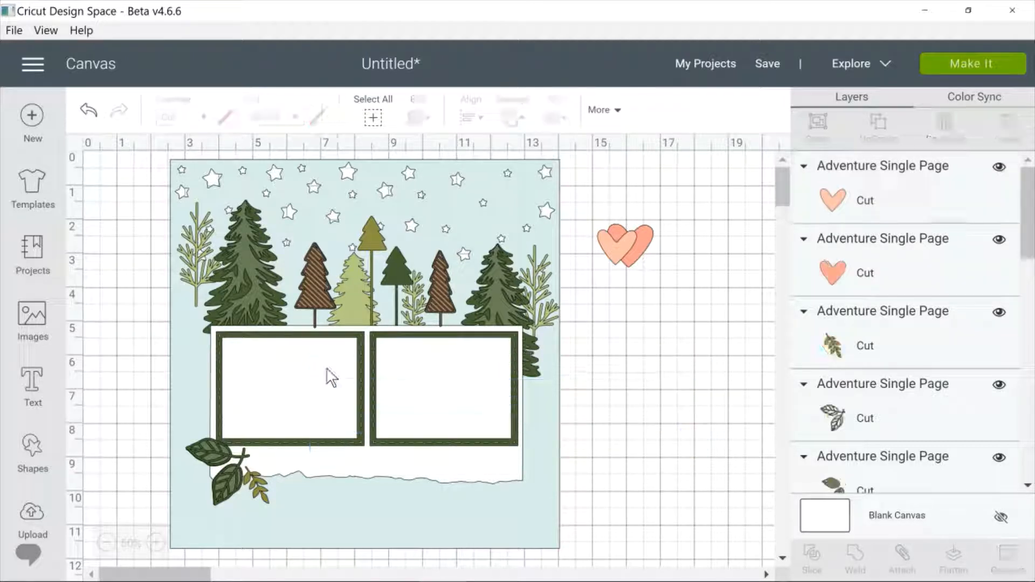
Step: Delete the two hearts beside the page, and pull off and delete the white photo mats
{"action": "left_click_drag", "start_coordinate": [596, 209], "coordinate": [686, 296]}
{"action": "left_click", "coordinate": [582, 208]}
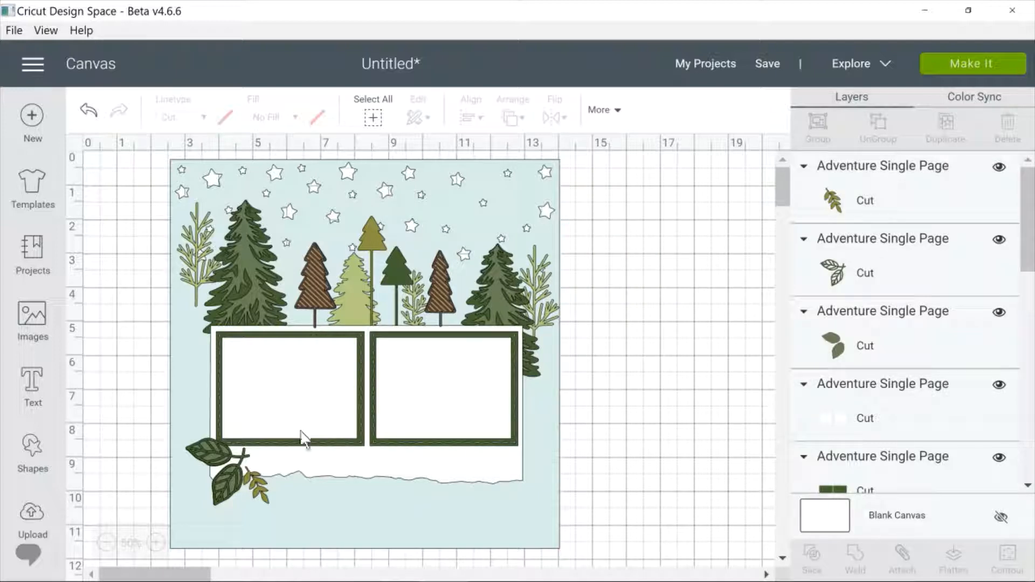
{"action": "left_click_drag", "start_coordinate": [303, 436], "coordinate": [599, 453]}
{"action": "left_click", "coordinate": [480, 328]}
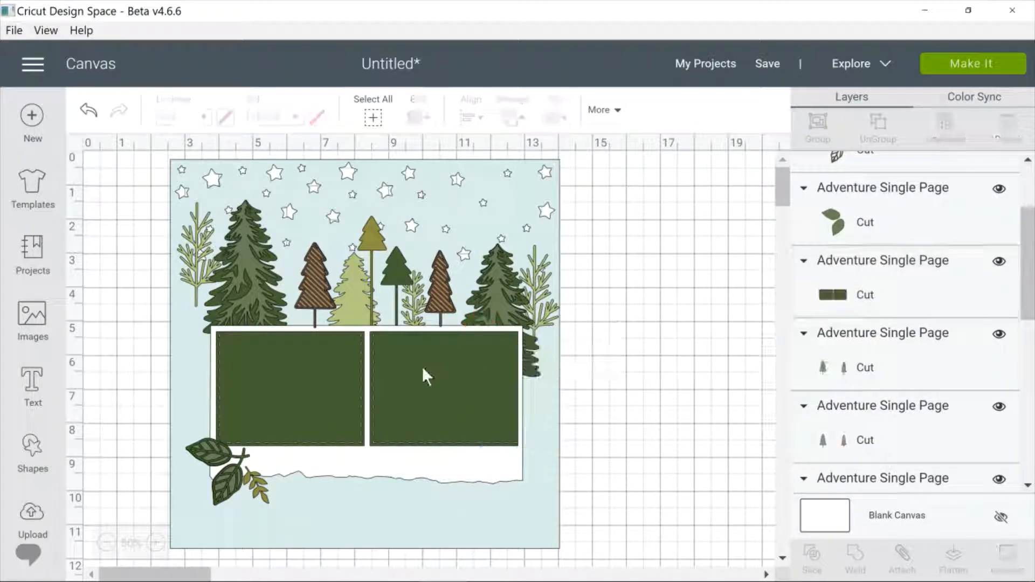
Step: Pull off the dark green stitched photo mats, enlarge them to about 13.59 inches wide, and delete them
{"action": "left_click_drag", "start_coordinate": [422, 367], "coordinate": [581, 384]}
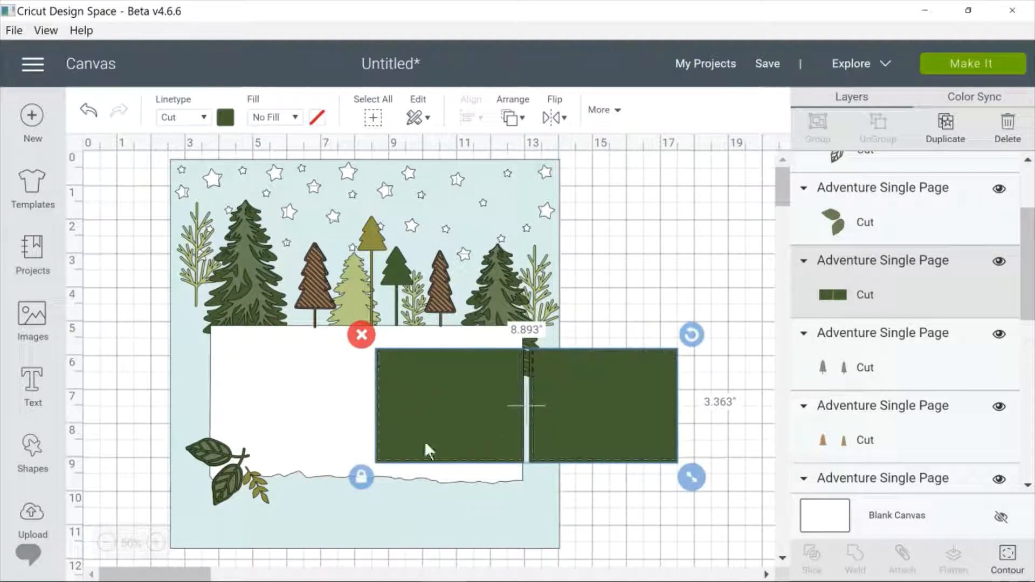
{"action": "left_click_drag", "start_coordinate": [600, 435], "coordinate": [486, 322]}
{"action": "left_click_drag", "start_coordinate": [587, 372], "coordinate": [749, 432]}
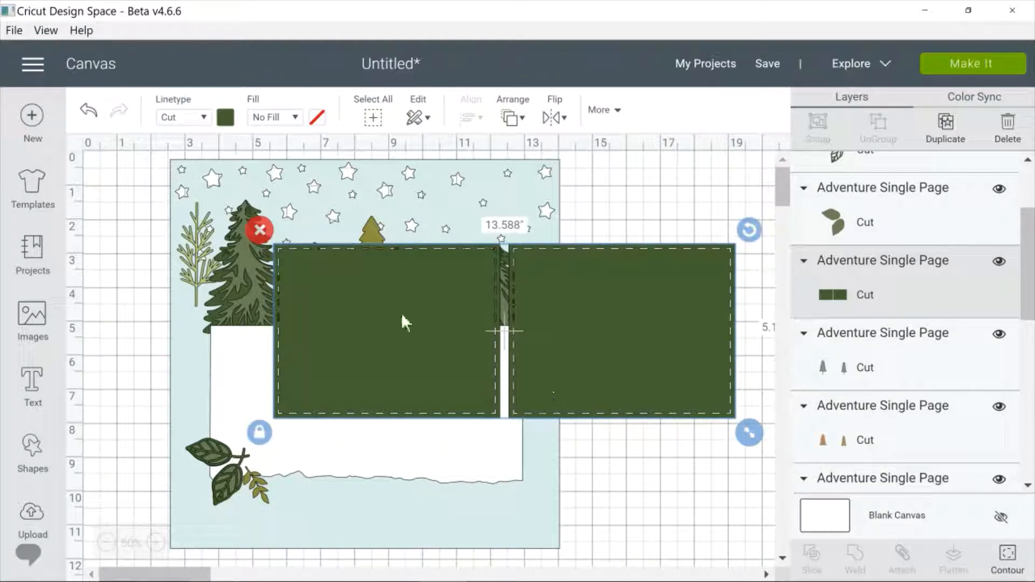
{"action": "left_click", "coordinate": [263, 229]}
Step: Shift the white torn-edge panel away from the trees and delete it
{"action": "left_click", "coordinate": [354, 362]}
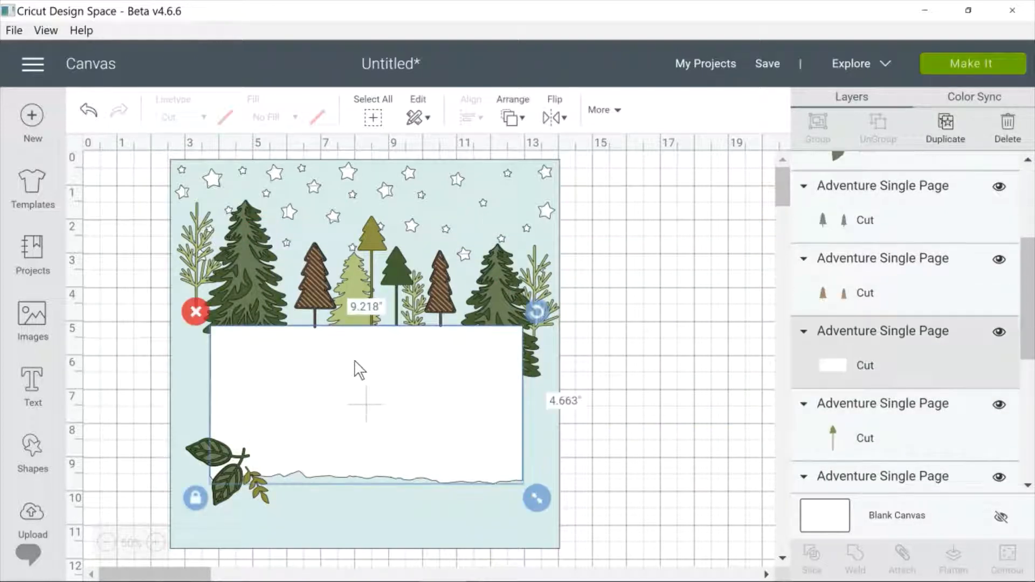
{"action": "left_click_drag", "start_coordinate": [354, 361], "coordinate": [430, 388]}
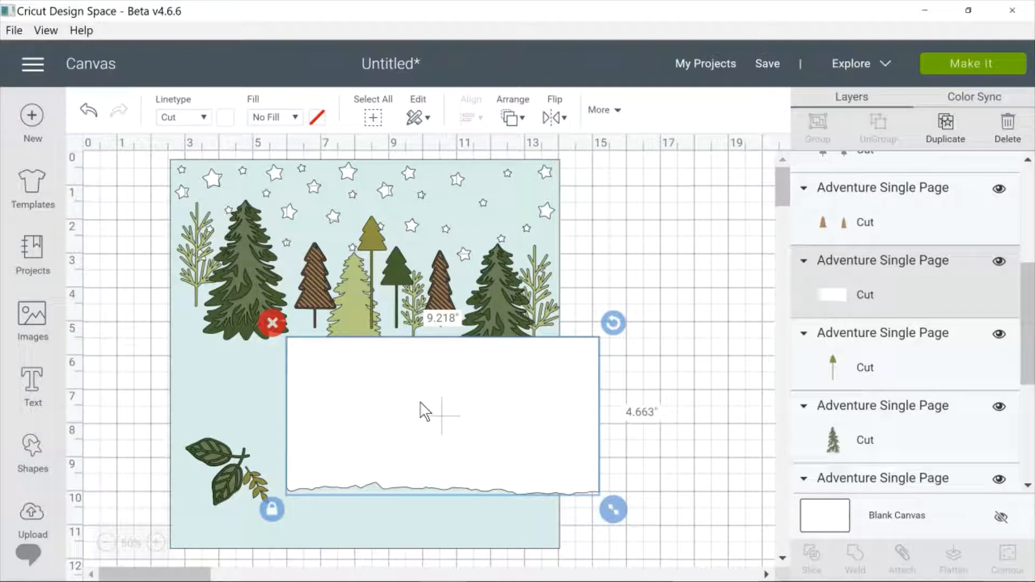
{"action": "left_click_drag", "start_coordinate": [425, 412], "coordinate": [341, 405]}
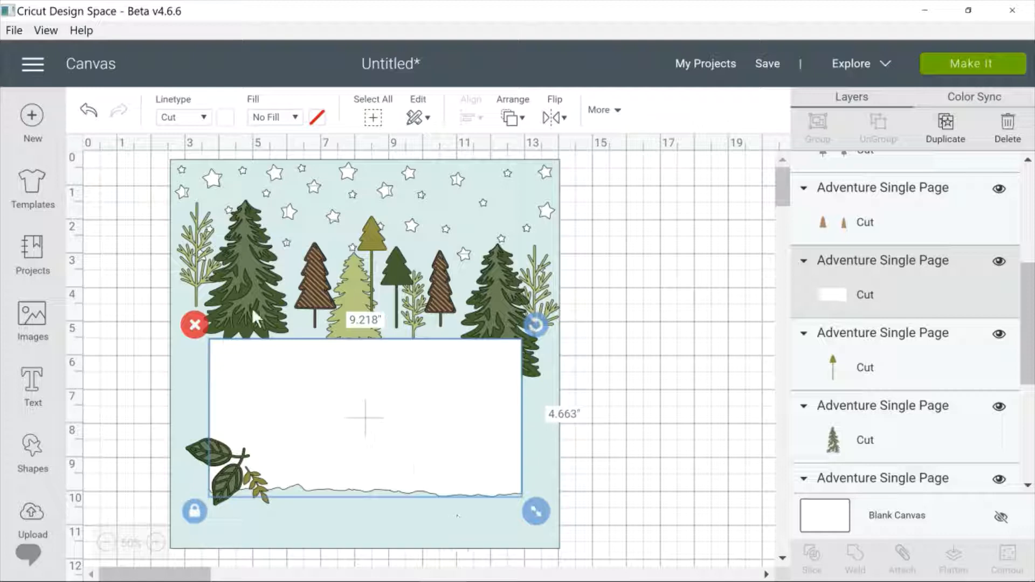
{"action": "left_click", "coordinate": [195, 325]}
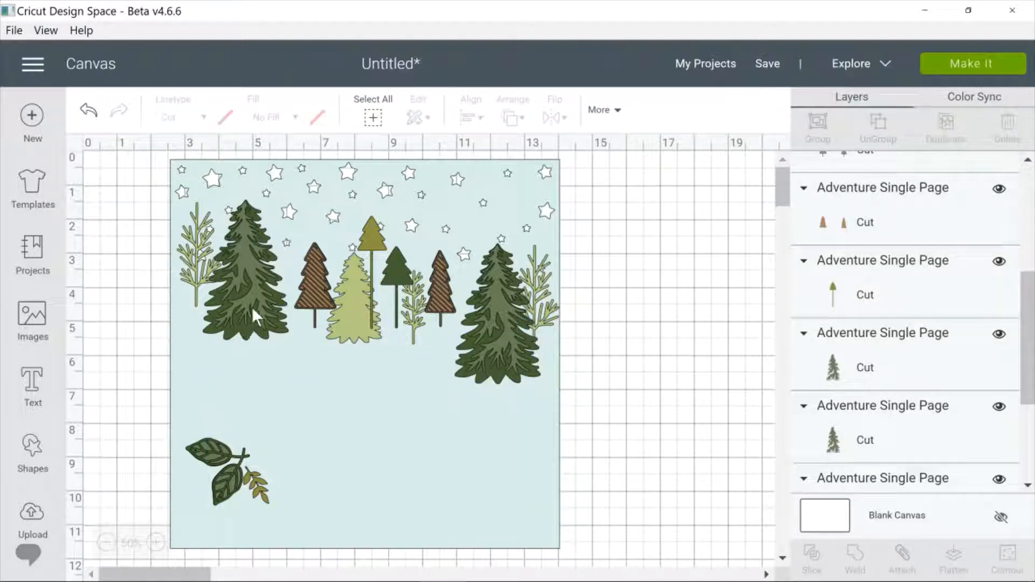
Step: Move the dark green, striped, brown, olive, light green and gray-green tree layers down the page, clear of the starry sky
{"action": "left_click_drag", "start_coordinate": [252, 306], "coordinate": [342, 448]}
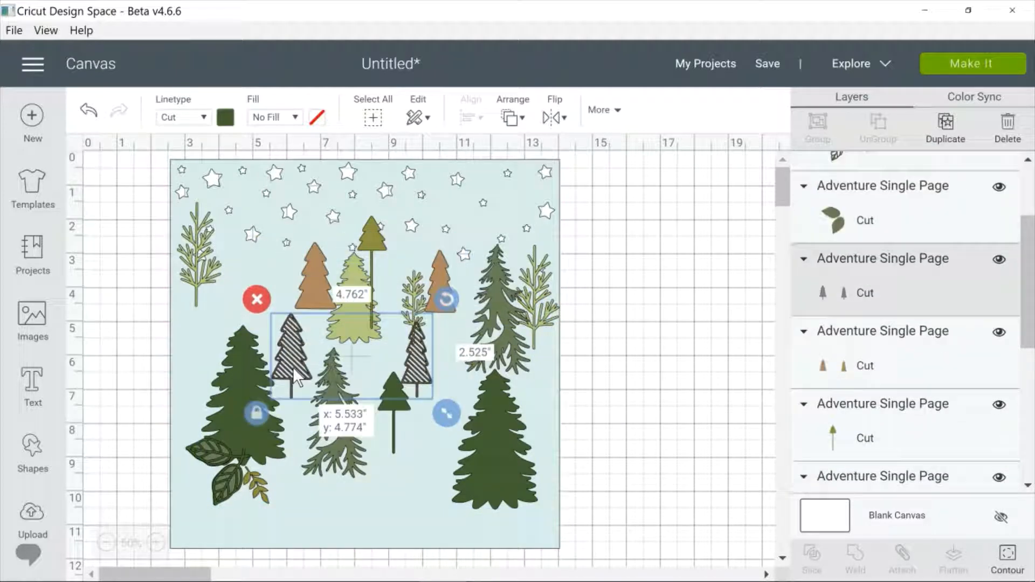
{"action": "left_click_drag", "start_coordinate": [294, 377], "coordinate": [303, 432]}
{"action": "left_click_drag", "start_coordinate": [341, 315], "coordinate": [300, 405]}
{"action": "left_click_drag", "start_coordinate": [362, 334], "coordinate": [341, 334]}
{"action": "left_click", "coordinate": [202, 289]}
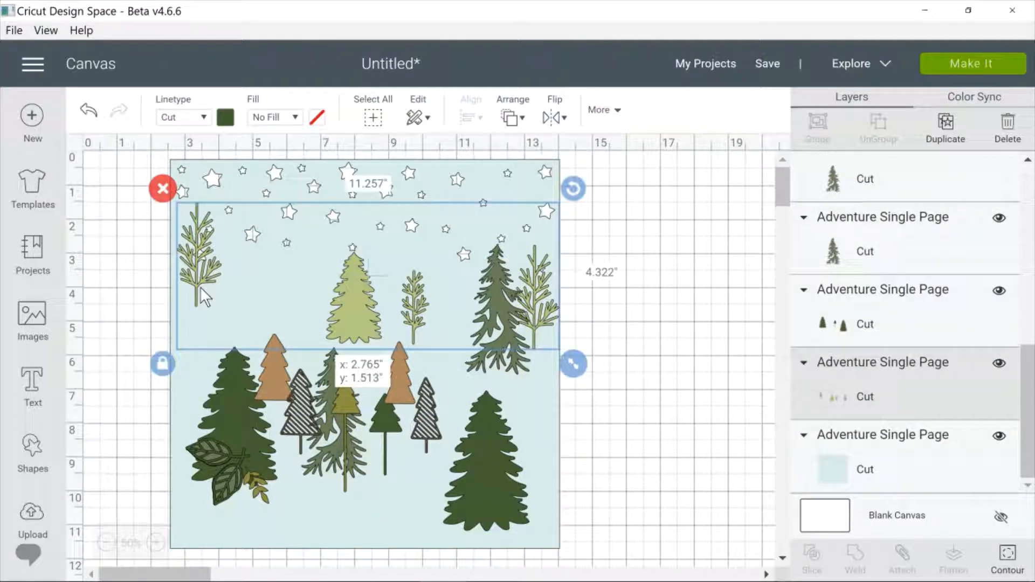
{"action": "left_click_drag", "start_coordinate": [201, 288], "coordinate": [320, 451]}
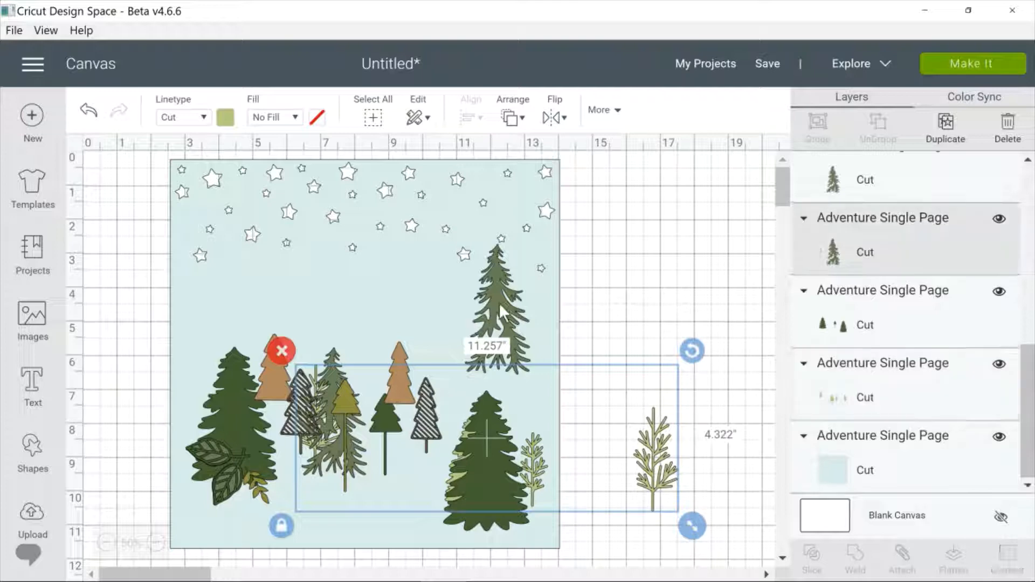
{"action": "left_click_drag", "start_coordinate": [500, 312], "coordinate": [383, 471]}
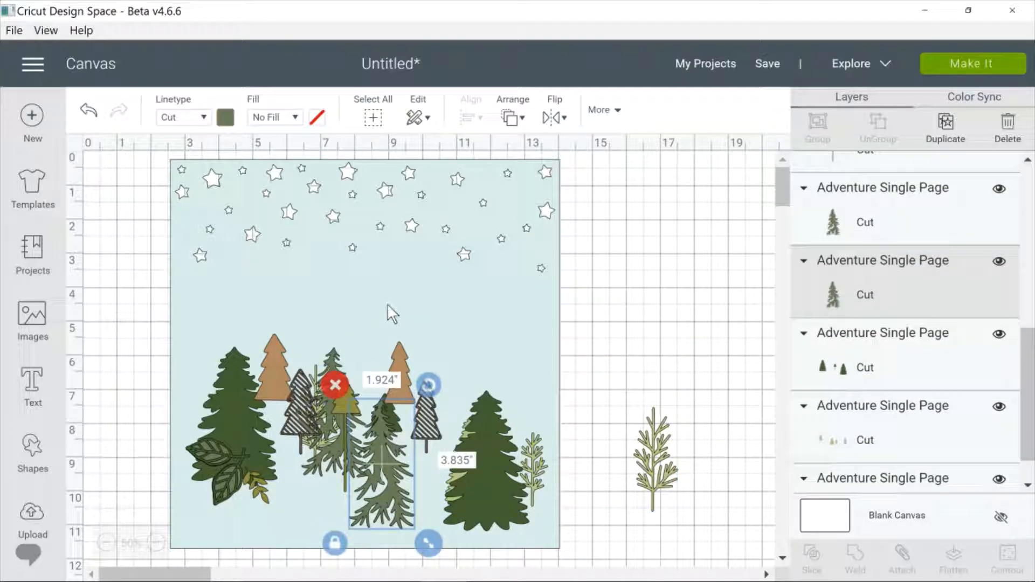
Step: Bring the light blue star-cut background to the front, shift it down slightly, and delete it
{"action": "right_click", "coordinate": [387, 303]}
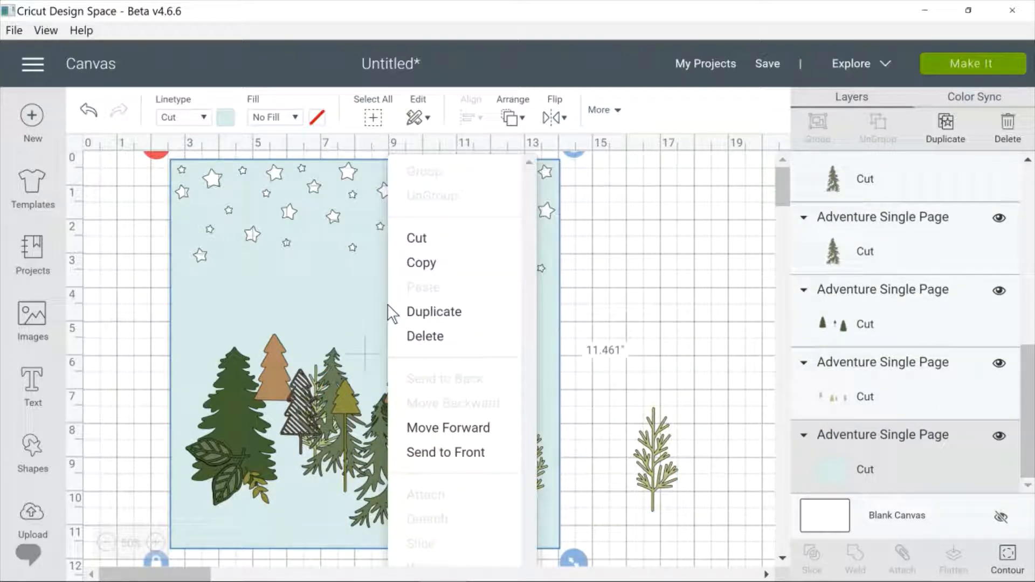
{"action": "left_click", "coordinate": [450, 453]}
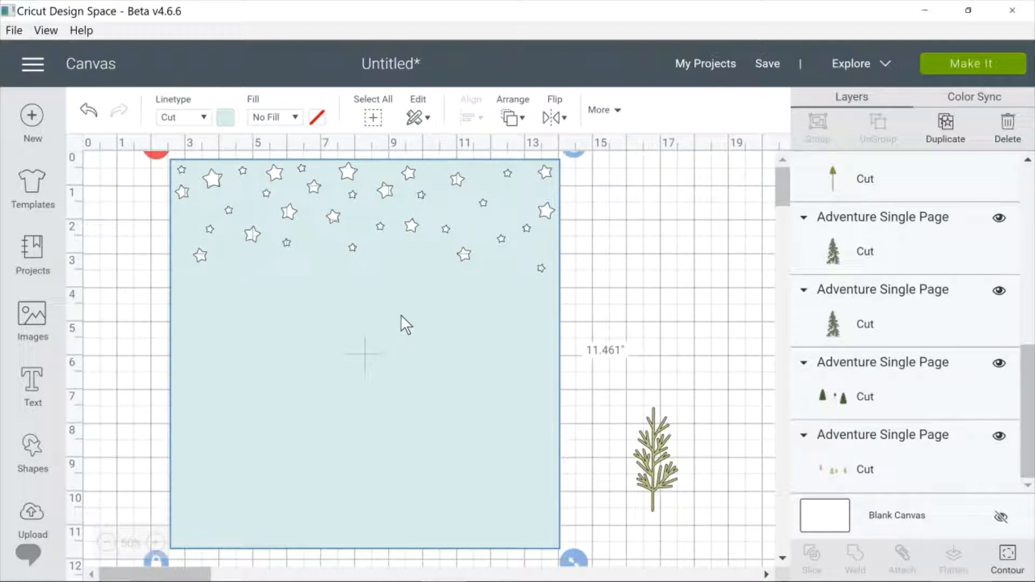
{"action": "left_click_drag", "start_coordinate": [400, 315], "coordinate": [400, 338]}
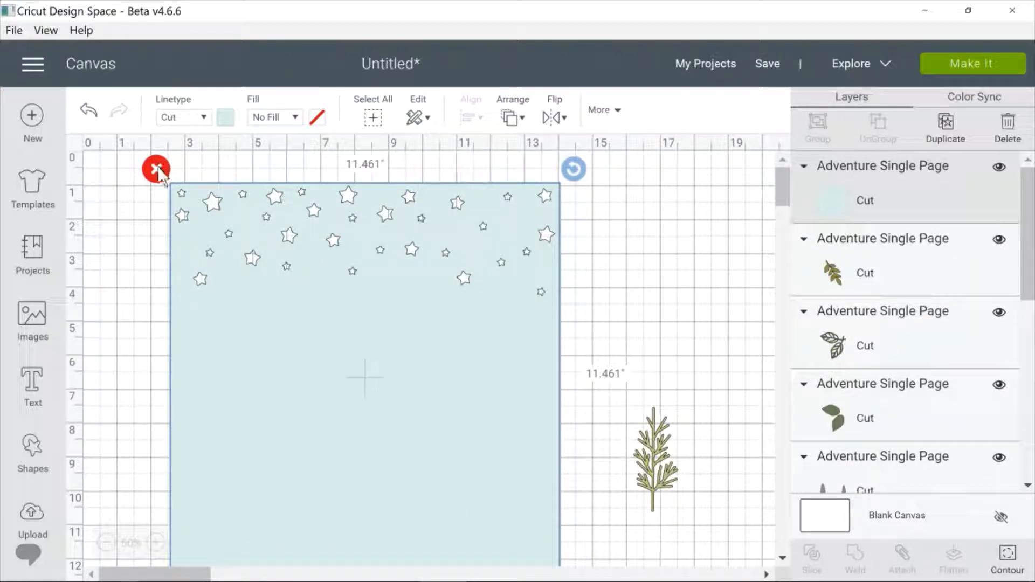
{"action": "left_click", "coordinate": [156, 170]}
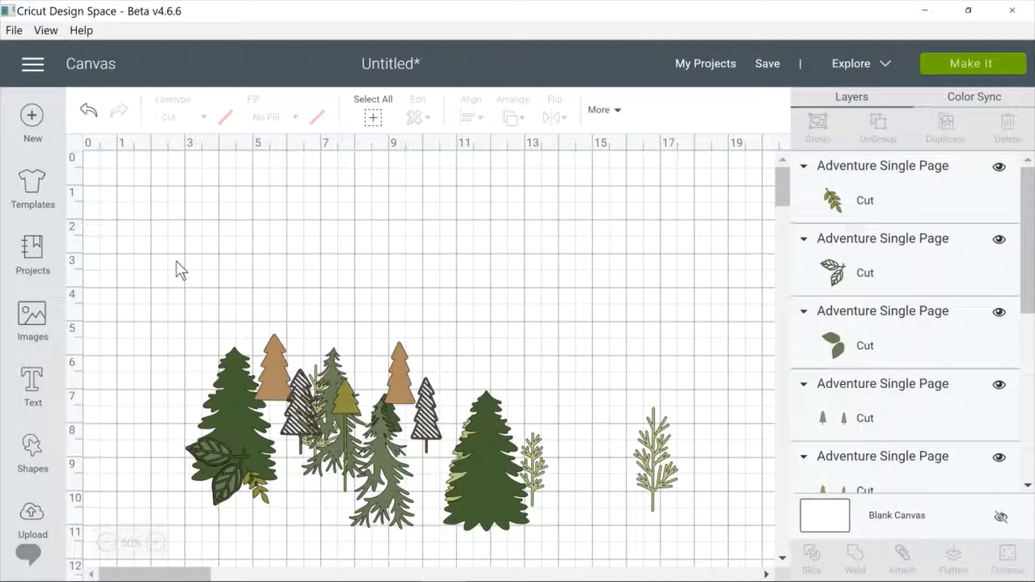
Step: Delete all the remaining tree and leaf pieces of the Adventure Single Page
{"action": "left_click_drag", "start_coordinate": [176, 262], "coordinate": [639, 563]}
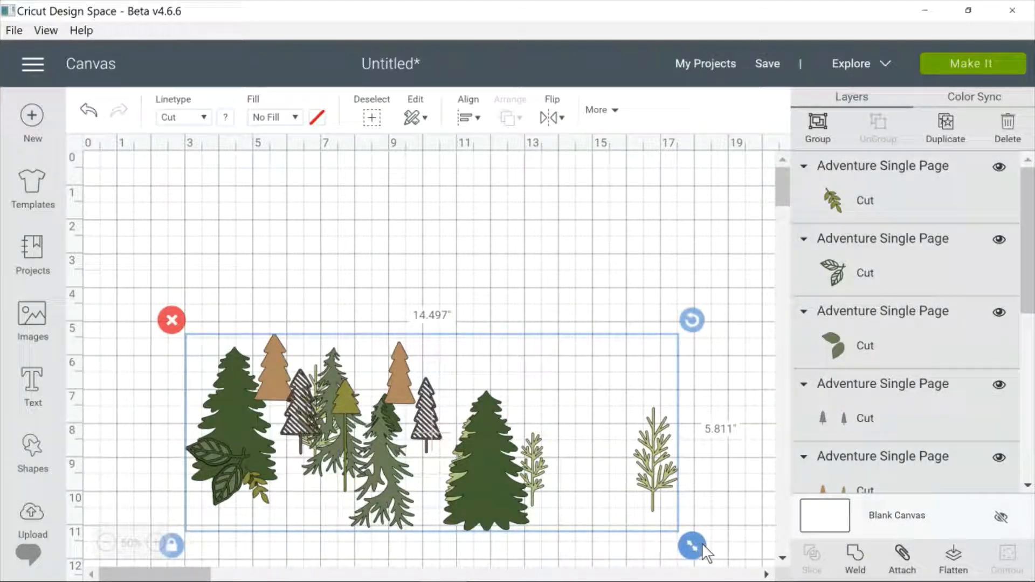
{"action": "key", "text": "Delete"}
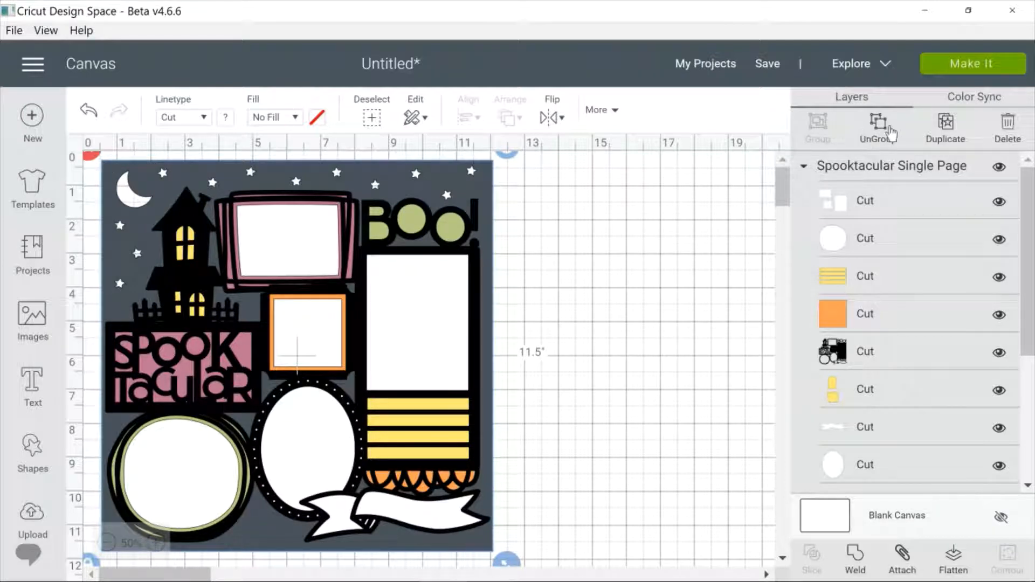
Step: Ungroup the Spooktacular Single Page, then pull its dark star-and-moon background out from under the other layers and delete it
{"action": "left_click", "coordinate": [890, 132]}
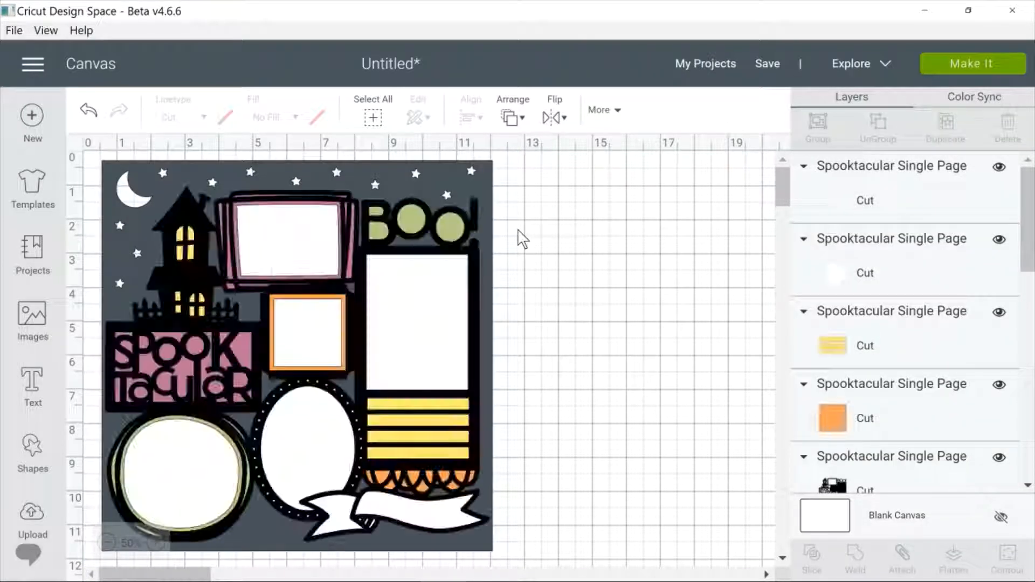
{"action": "left_click", "coordinate": [522, 245]}
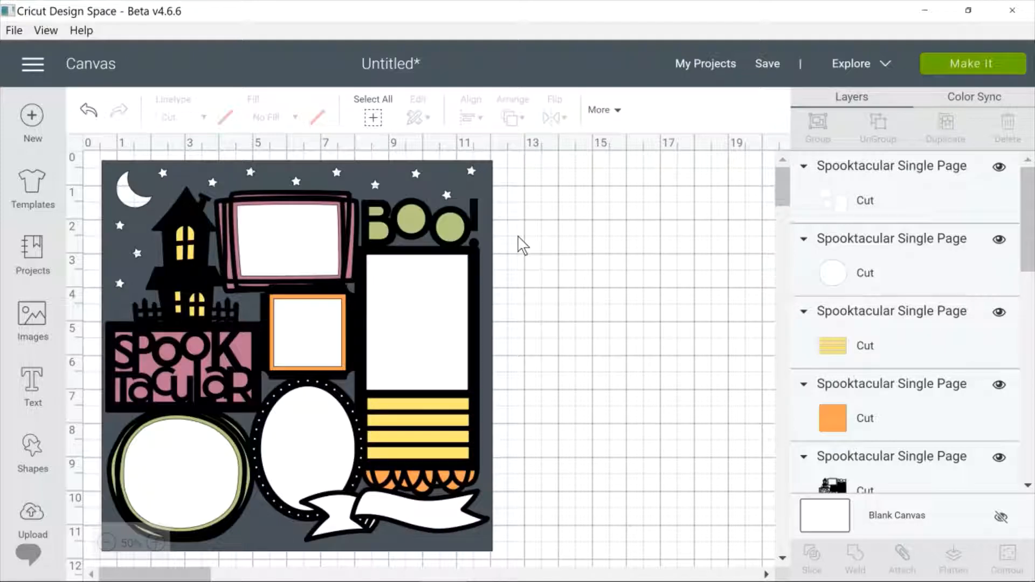
{"action": "left_click", "coordinate": [115, 171]}
{"action": "left_click_drag", "start_coordinate": [115, 171], "coordinate": [429, 172]}
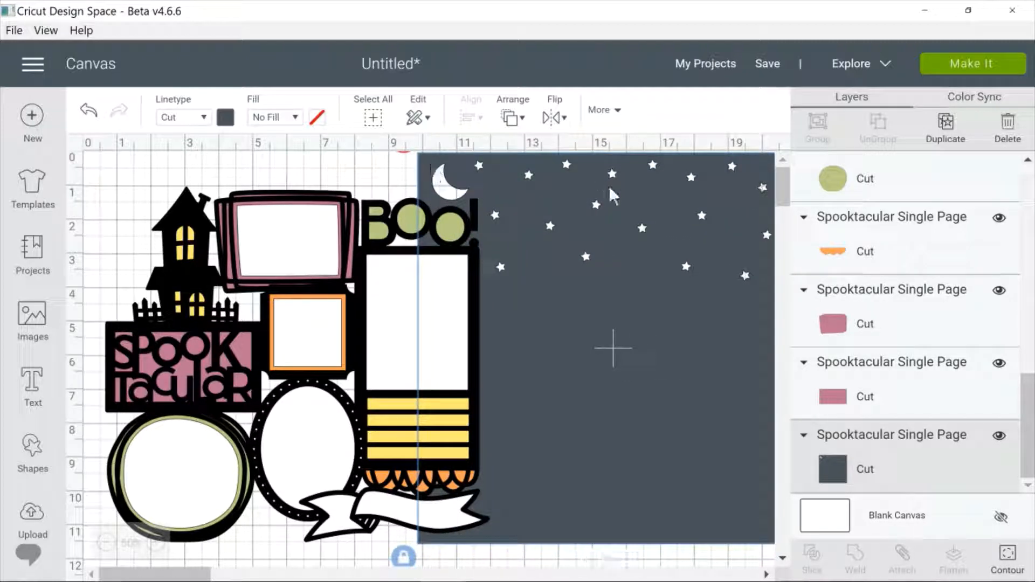
{"action": "mouse_move", "coordinate": [615, 221]}
{"action": "left_mouse_down"}
{"action": "mouse_move", "coordinate": [559, 208]}
{"action": "mouse_move", "coordinate": [606, 223]}
{"action": "left_mouse_up"}
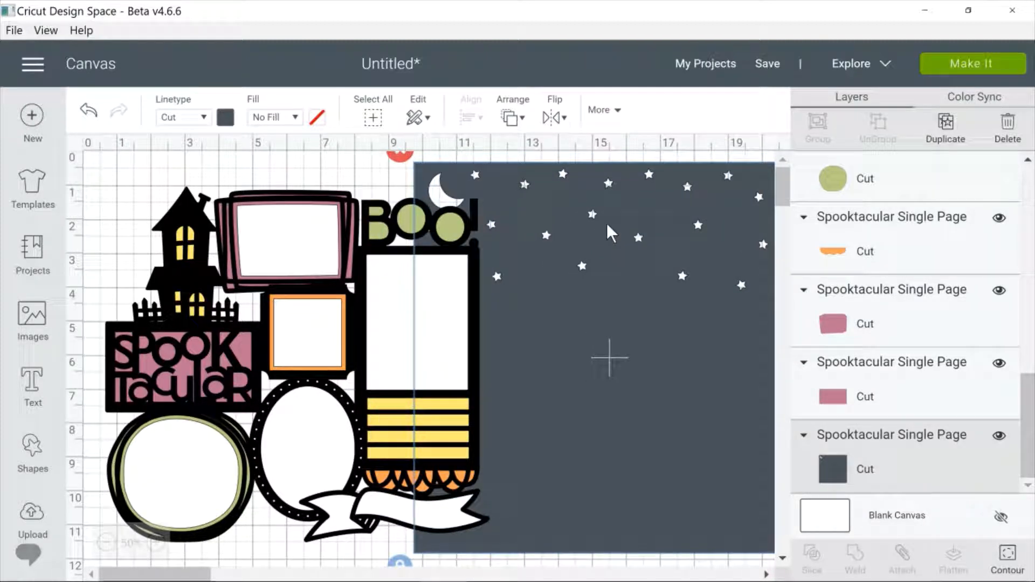
{"action": "left_click", "coordinate": [400, 154]}
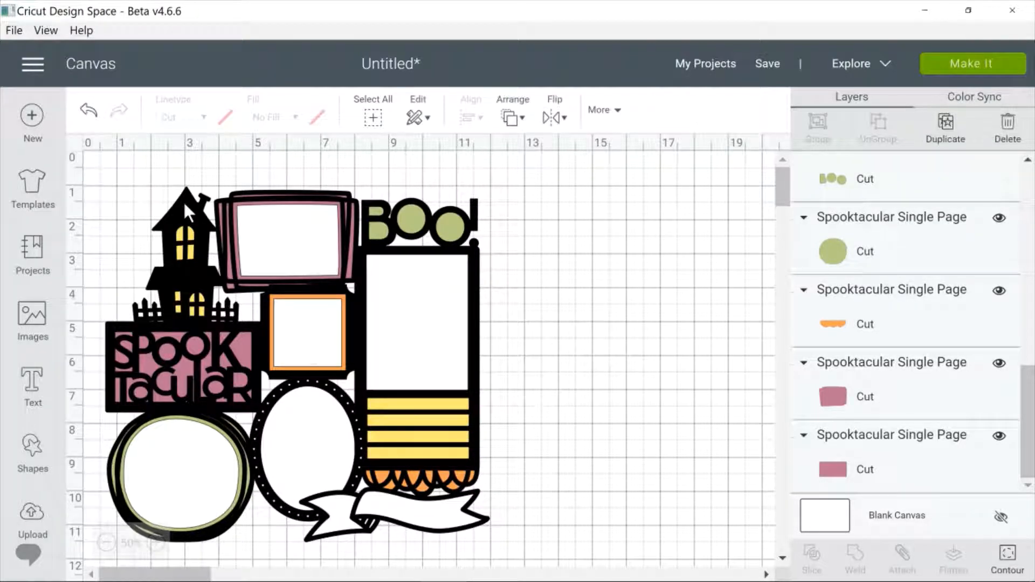
Step: Move the black haunted house and frame layer aside and delete it, then delete the yellow window pieces
{"action": "left_click_drag", "start_coordinate": [183, 201], "coordinate": [513, 178]}
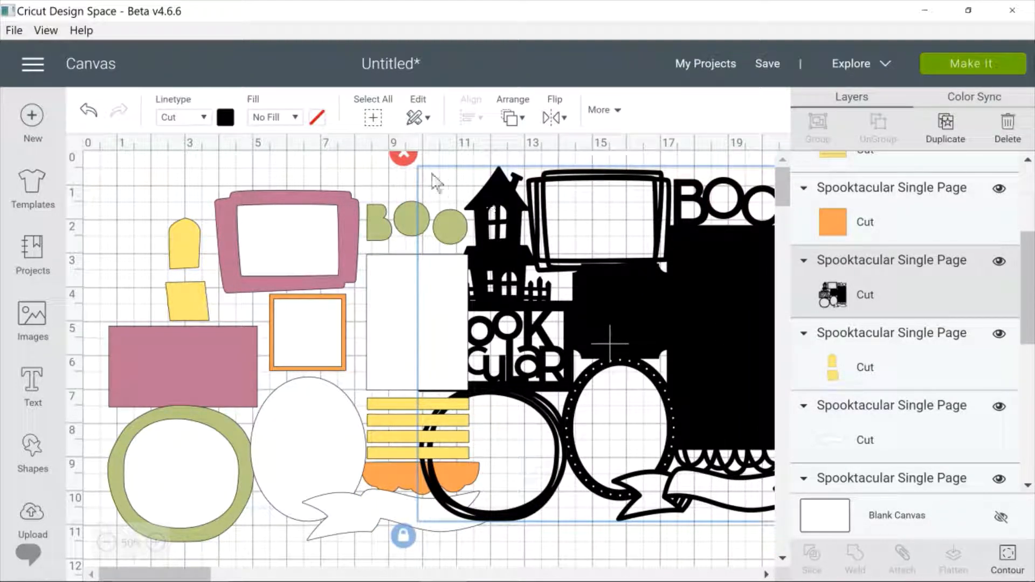
{"action": "left_click", "coordinate": [403, 155]}
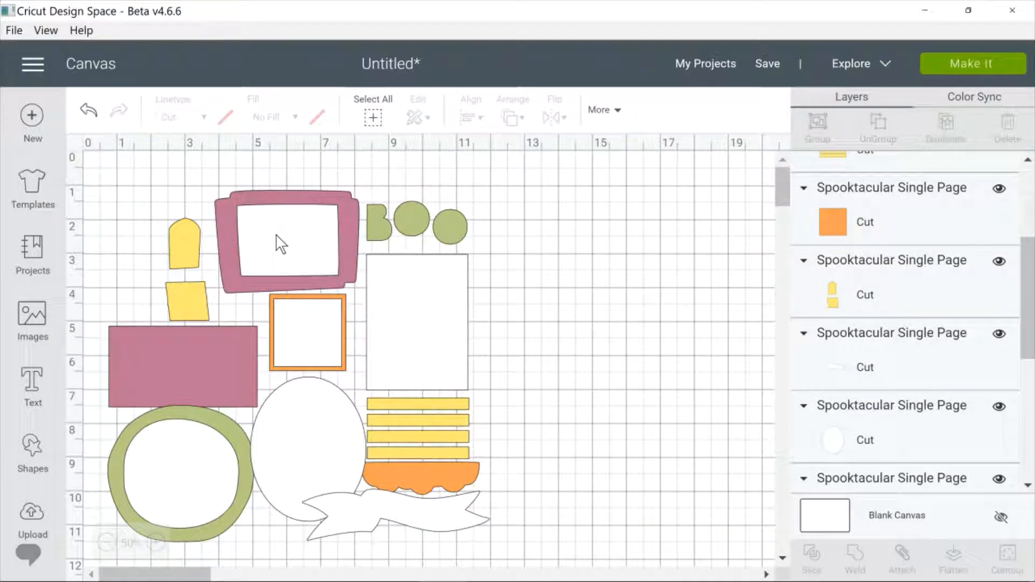
{"action": "left_click", "coordinate": [190, 235]}
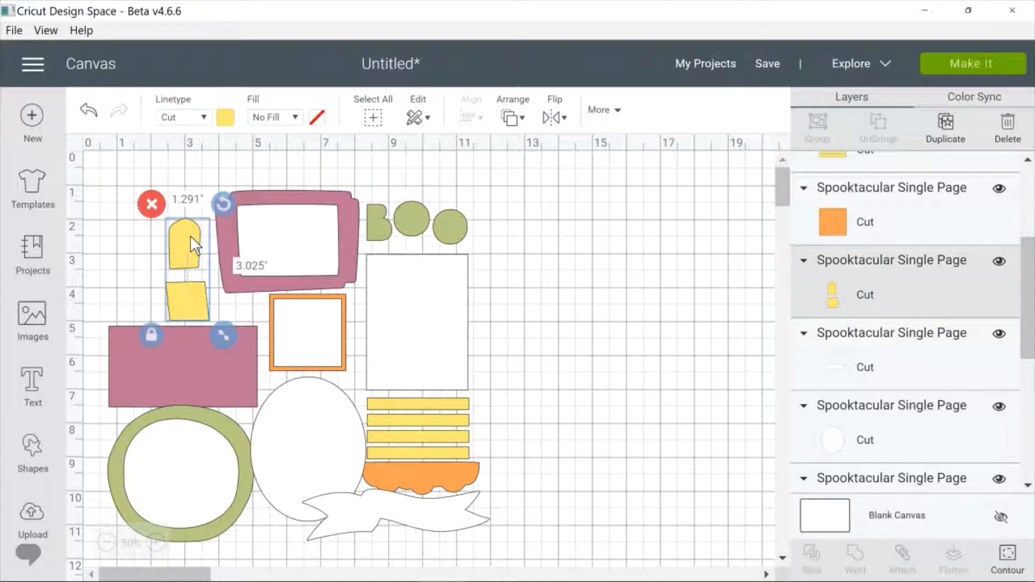
{"action": "left_click", "coordinate": [151, 204]}
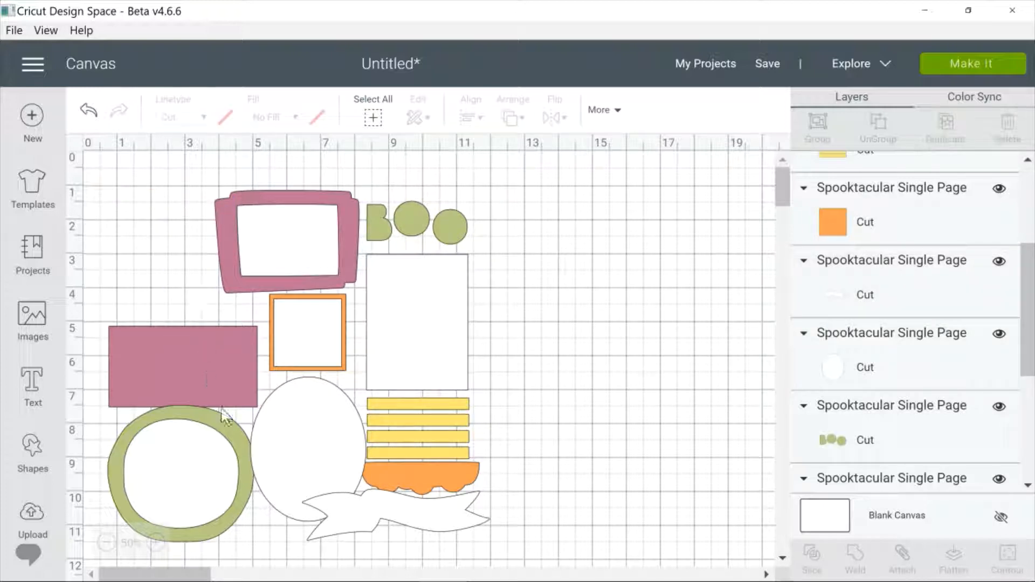
Step: Shift the white photo panels down, pull out and delete the green BOO letter backing, and move the panels back up
{"action": "left_click", "coordinate": [411, 227]}
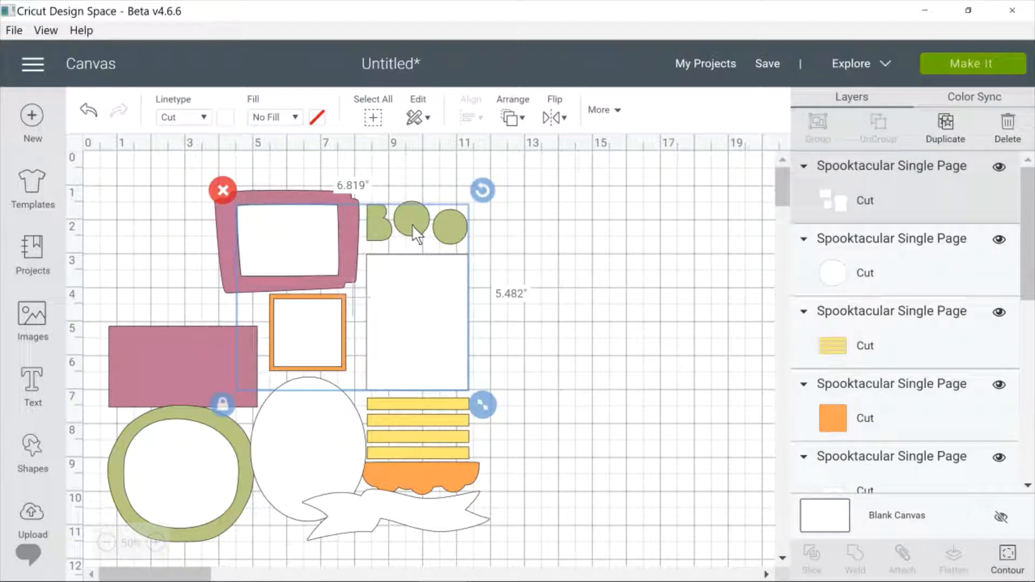
{"action": "left_click_drag", "start_coordinate": [429, 256], "coordinate": [431, 281]}
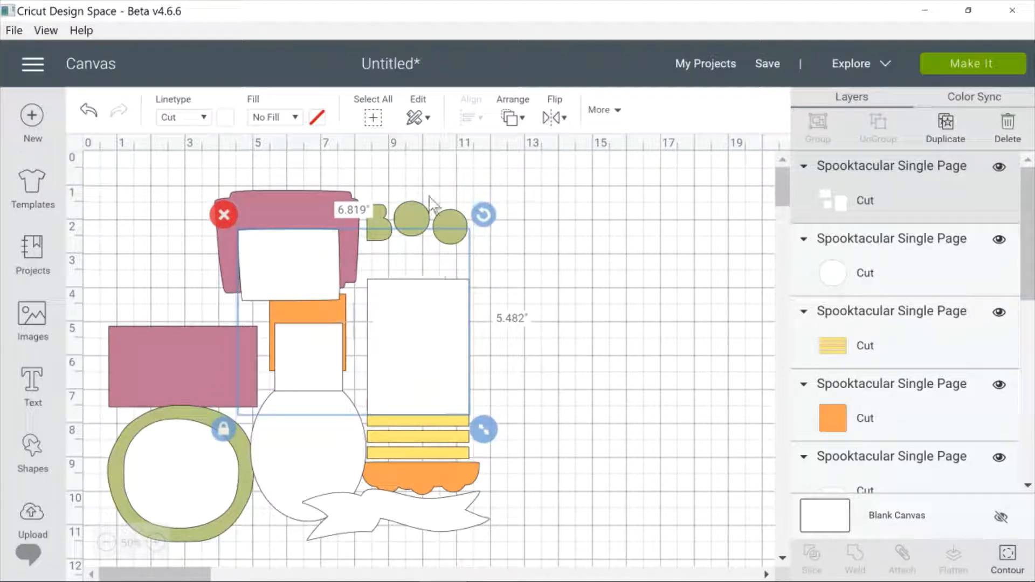
{"action": "left_click_drag", "start_coordinate": [412, 219], "coordinate": [589, 198]}
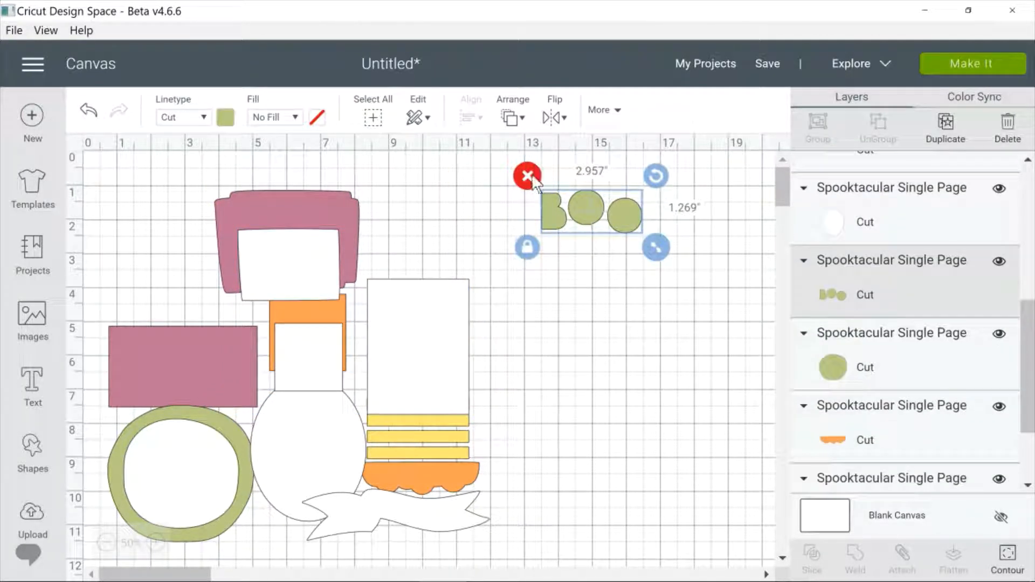
{"action": "left_click", "coordinate": [528, 173]}
{"action": "left_click_drag", "start_coordinate": [407, 364], "coordinate": [422, 310]}
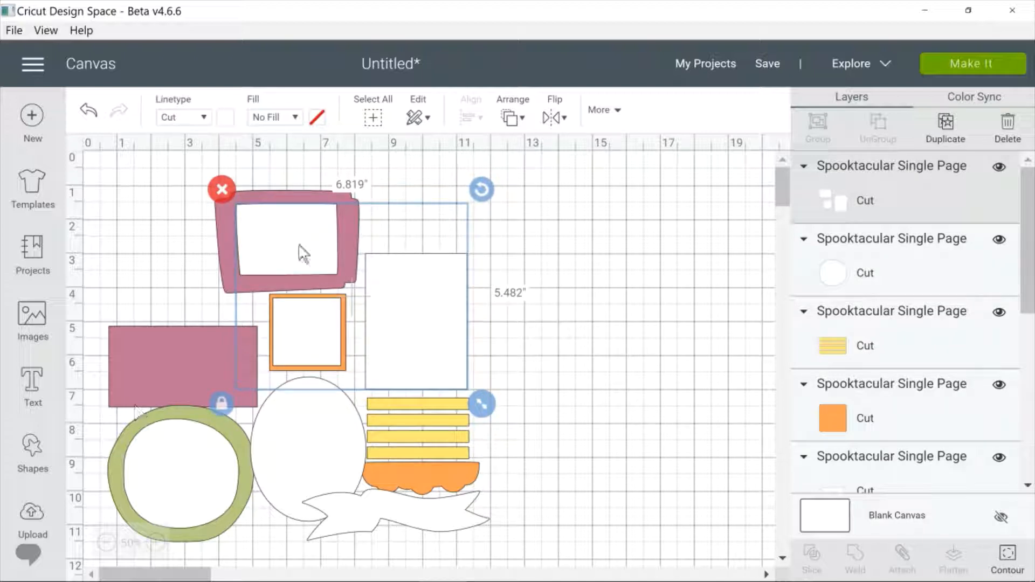
Step: Delete the white banner and select all the remaining Spooktacular pieces
{"action": "left_click", "coordinate": [408, 519]}
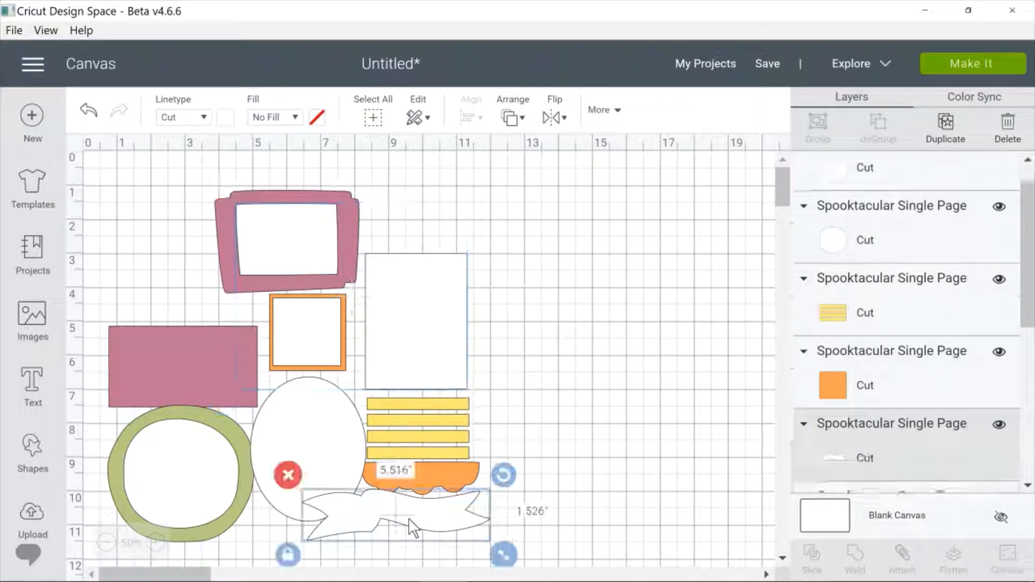
{"action": "left_click", "coordinate": [286, 474]}
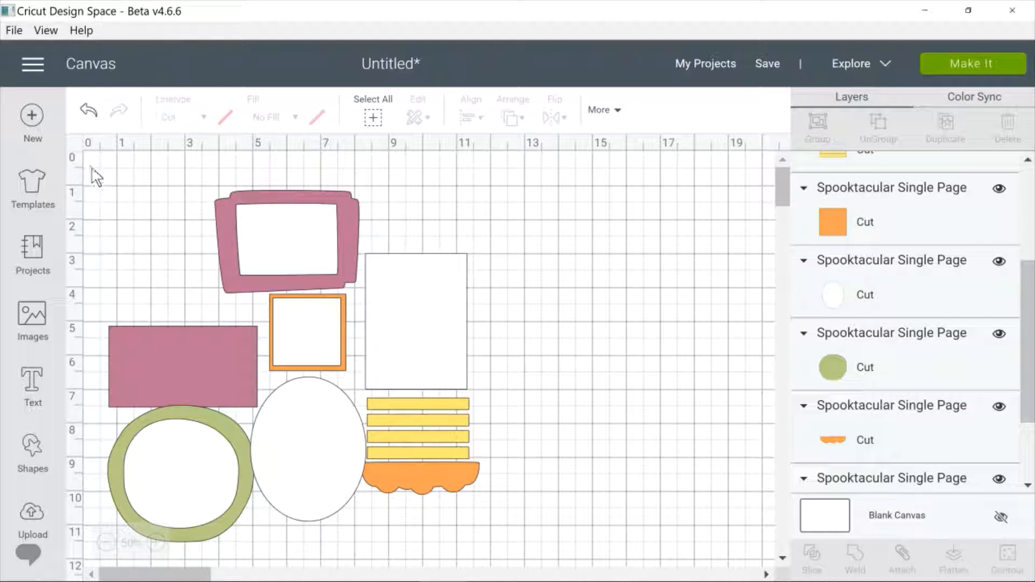
{"action": "left_click_drag", "start_coordinate": [89, 165], "coordinate": [536, 561]}
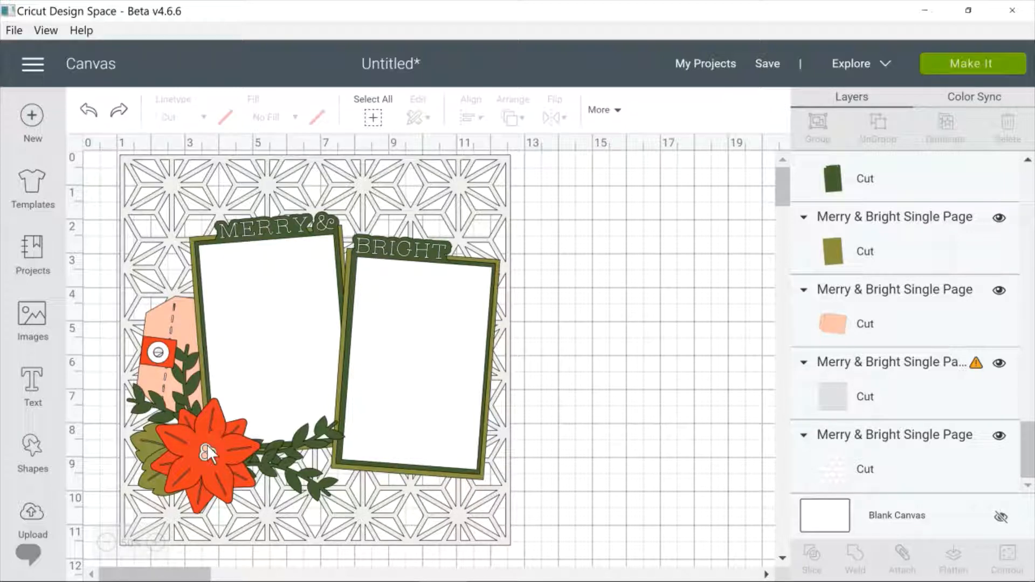
Step: Pull the three pink center dots and their white backing off the Merry & Bright poinsettia and delete both
{"action": "left_click_drag", "start_coordinate": [208, 452], "coordinate": [605, 261]}
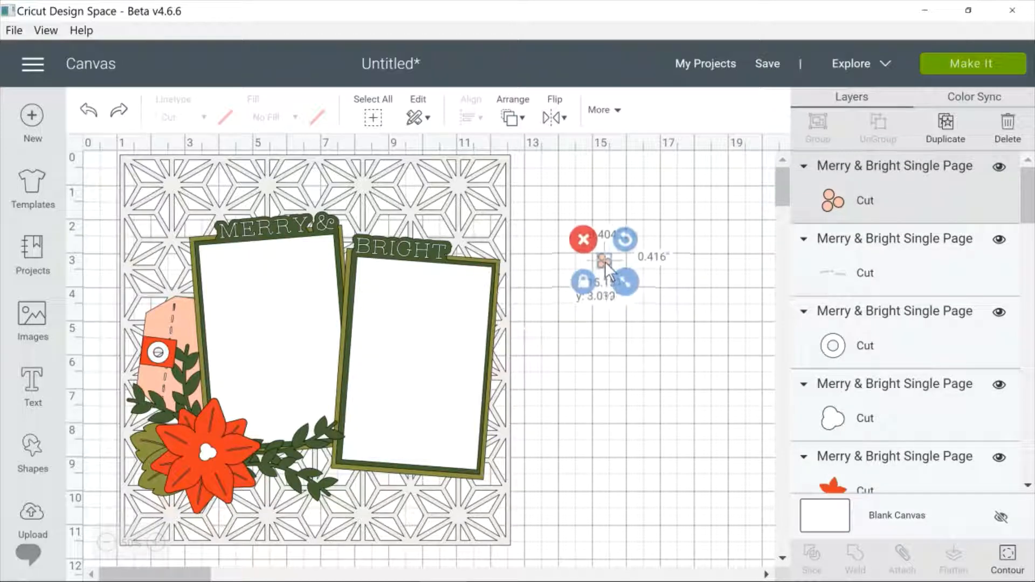
{"action": "left_click", "coordinate": [208, 452]}
{"action": "left_click_drag", "start_coordinate": [215, 454], "coordinate": [604, 263]}
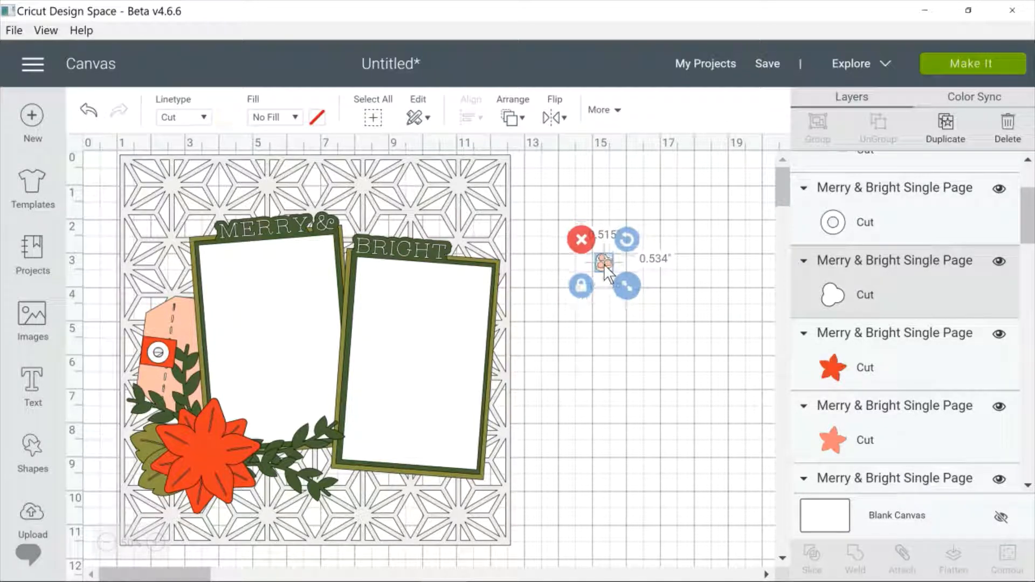
{"action": "left_click", "coordinate": [579, 240]}
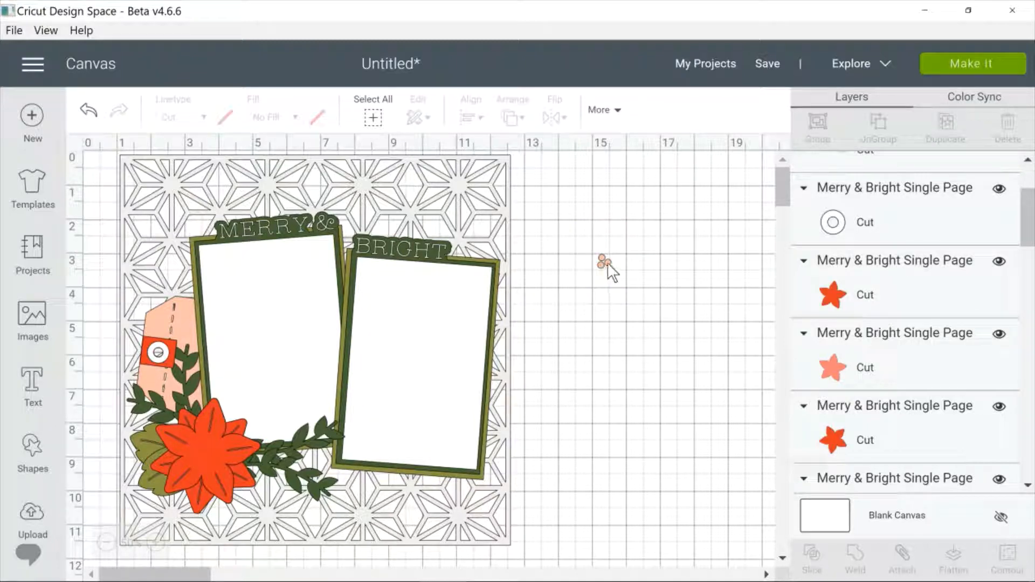
{"action": "left_click", "coordinate": [607, 262]}
{"action": "left_click", "coordinate": [583, 240]}
Step: Move the poinsettia's two red and two pink petal layers beside the page, and stack the lower red one on its pink base
{"action": "left_click_drag", "start_coordinate": [224, 432], "coordinate": [603, 234]}
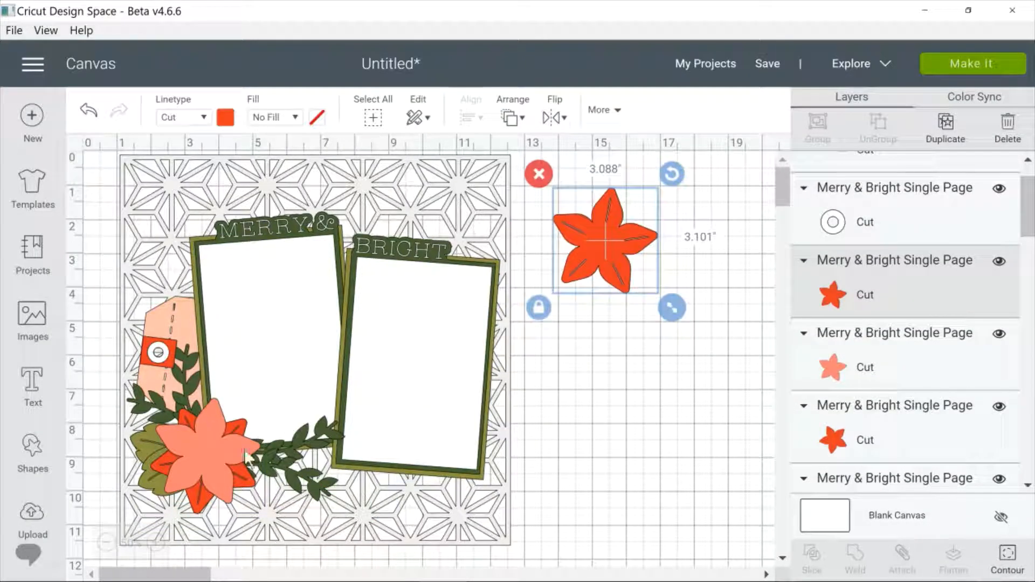
{"action": "left_click_drag", "start_coordinate": [211, 455], "coordinate": [665, 260]}
{"action": "left_click_drag", "start_coordinate": [208, 481], "coordinate": [622, 348]}
{"action": "left_click_drag", "start_coordinate": [224, 459], "coordinate": [692, 369]}
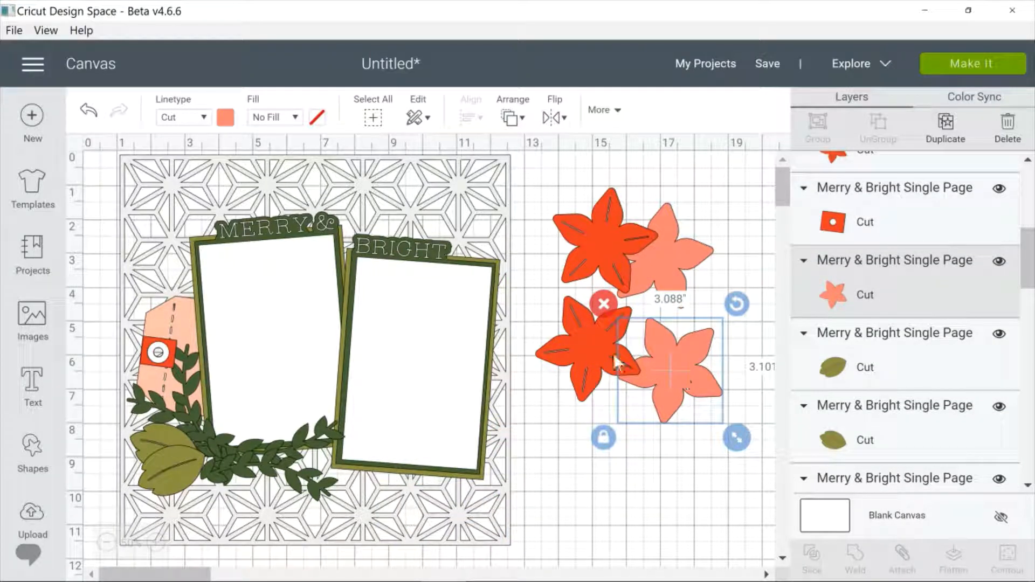
{"action": "left_click_drag", "start_coordinate": [616, 345], "coordinate": [662, 363]}
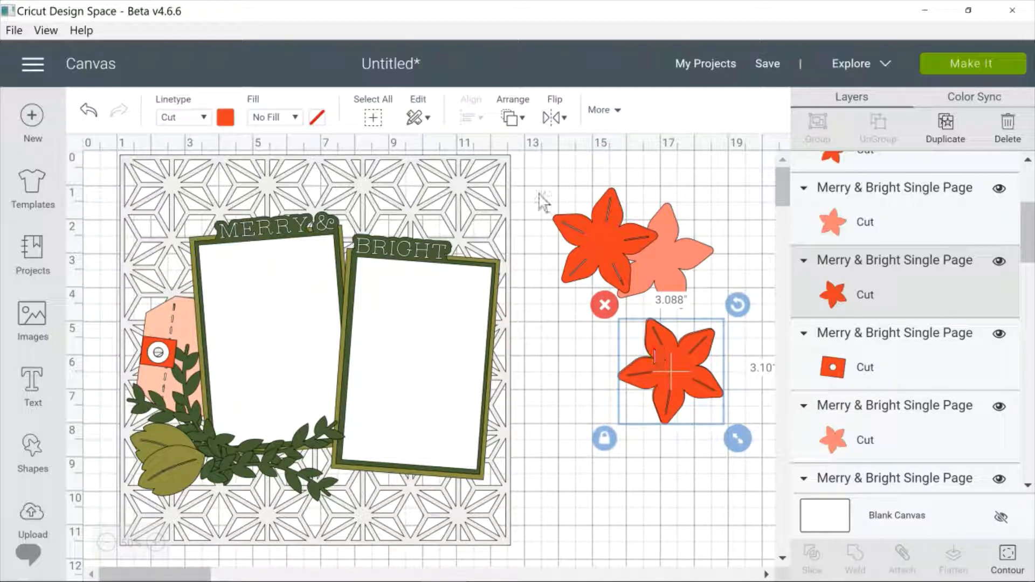
{"action": "left_click", "coordinate": [528, 181]}
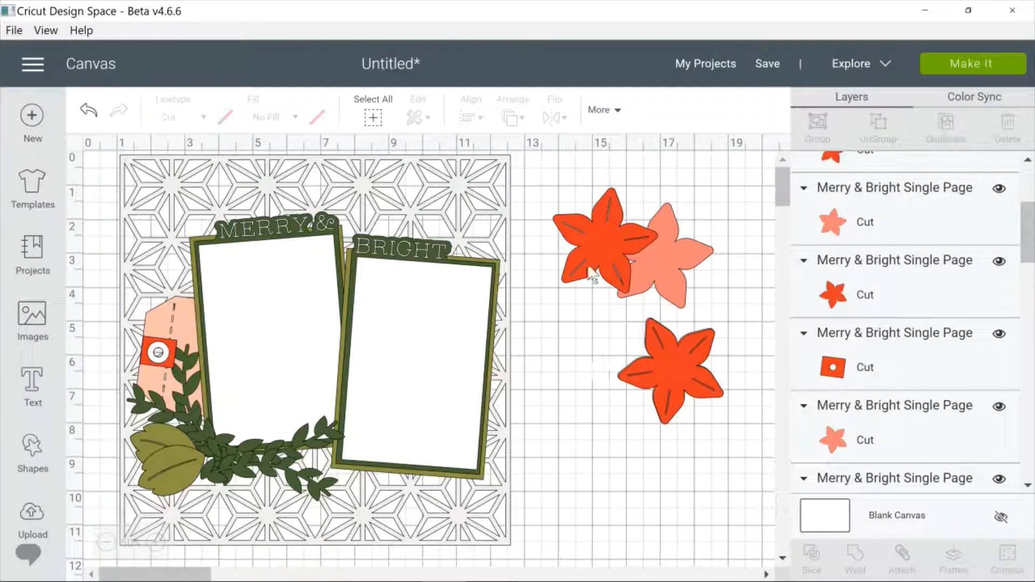
Step: Move the two olive leaves and their lighter backings beside the page, and delete them together with the poinsettia layers
{"action": "left_click_drag", "start_coordinate": [178, 480], "coordinate": [610, 453]}
{"action": "left_click_drag", "start_coordinate": [199, 456], "coordinate": [596, 386]}
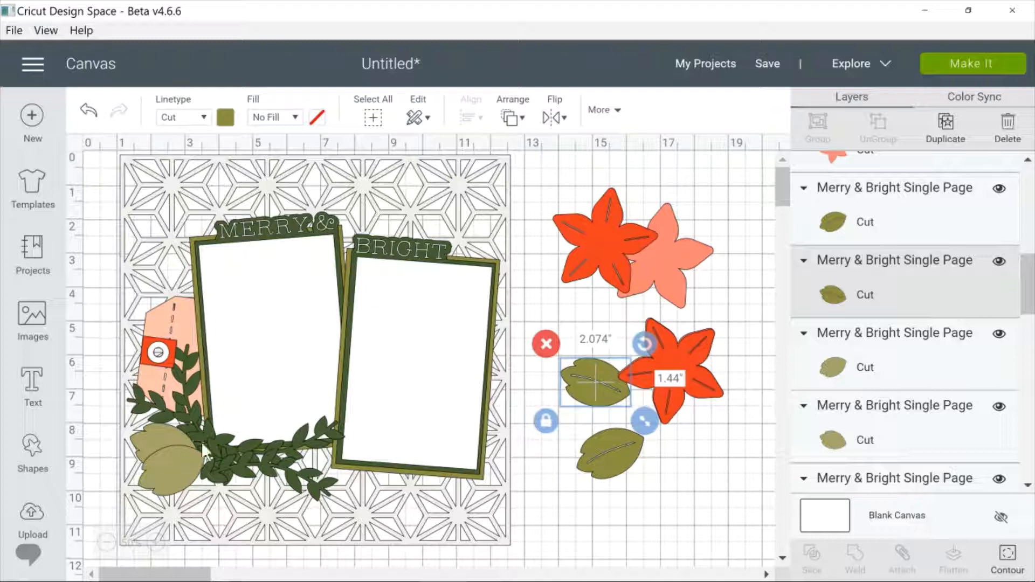
{"action": "left_click_drag", "start_coordinate": [202, 464], "coordinate": [600, 393]}
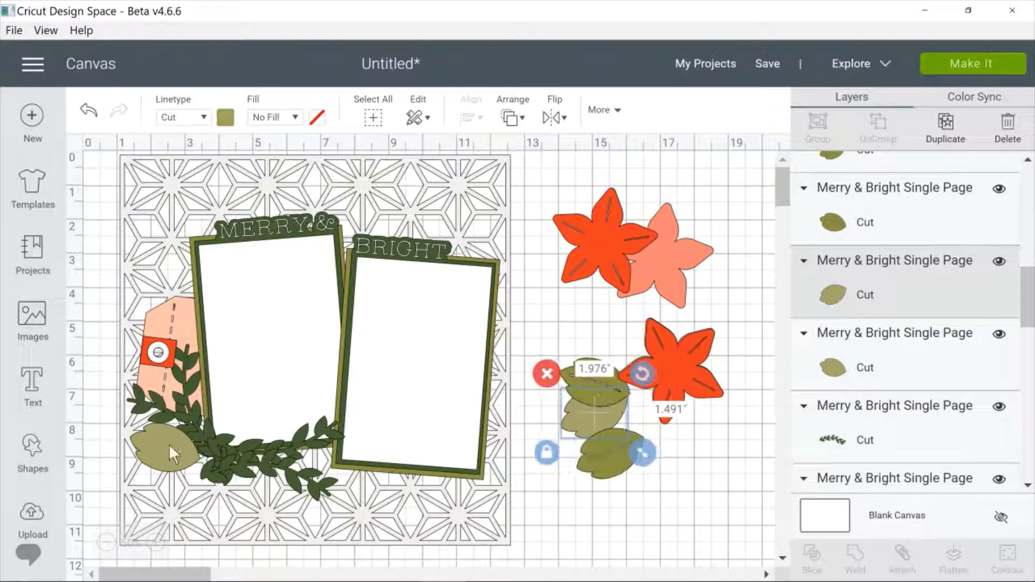
{"action": "left_click_drag", "start_coordinate": [161, 464], "coordinate": [596, 423]}
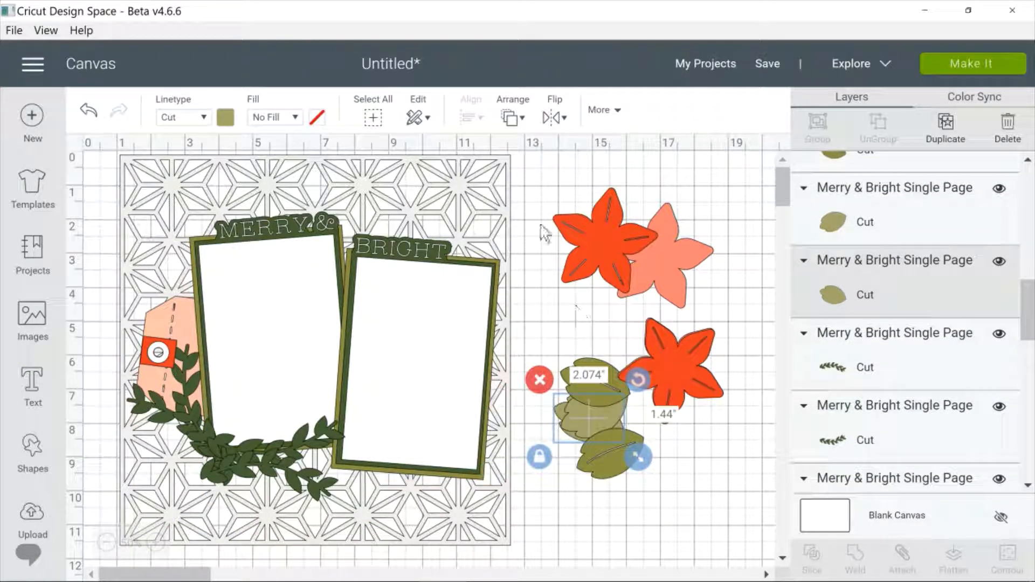
{"action": "left_click_drag", "start_coordinate": [521, 171], "coordinate": [749, 522]}
{"action": "key", "text": "Delete"}
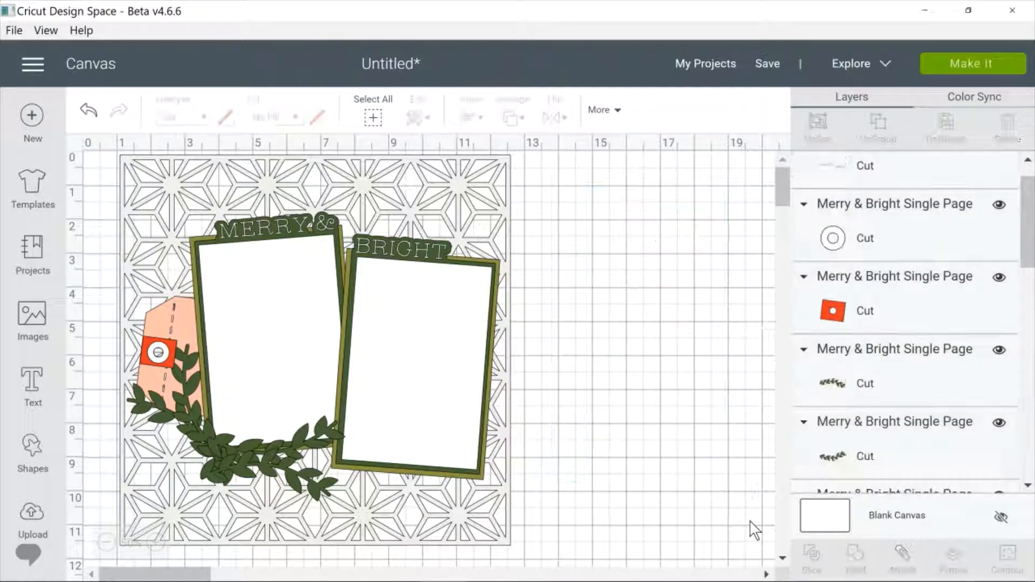
Step: Move the four dark green leafy sprigs off the Merry & Bright page and delete them together
{"action": "left_click_drag", "start_coordinate": [236, 482], "coordinate": [640, 266]}
{"action": "left_click_drag", "start_coordinate": [249, 468], "coordinate": [632, 395]}
{"action": "left_click_drag", "start_coordinate": [205, 425], "coordinate": [604, 347]}
{"action": "left_click_drag", "start_coordinate": [197, 434], "coordinate": [616, 409]}
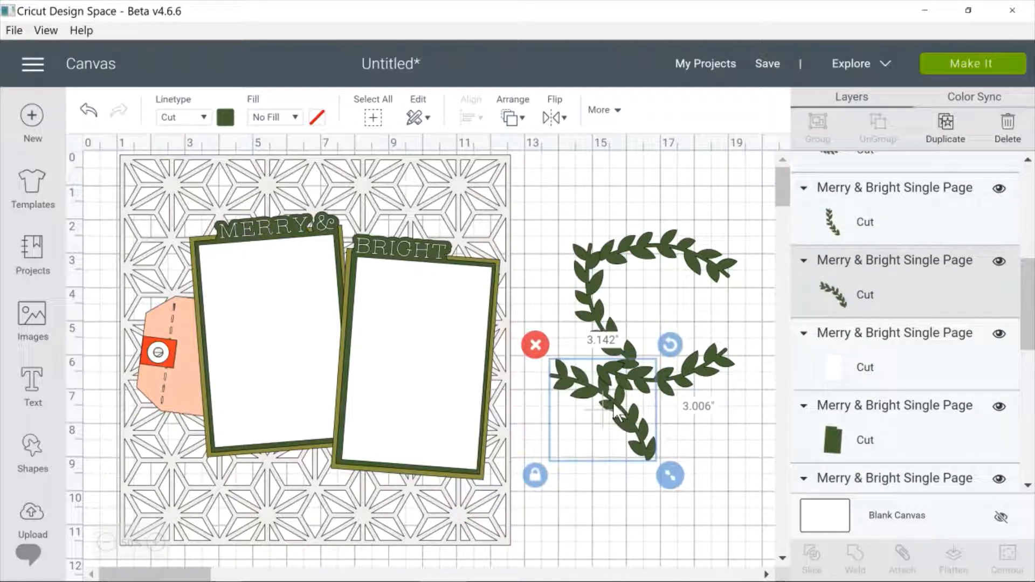
{"action": "left_click_drag", "start_coordinate": [523, 208], "coordinate": [751, 504]}
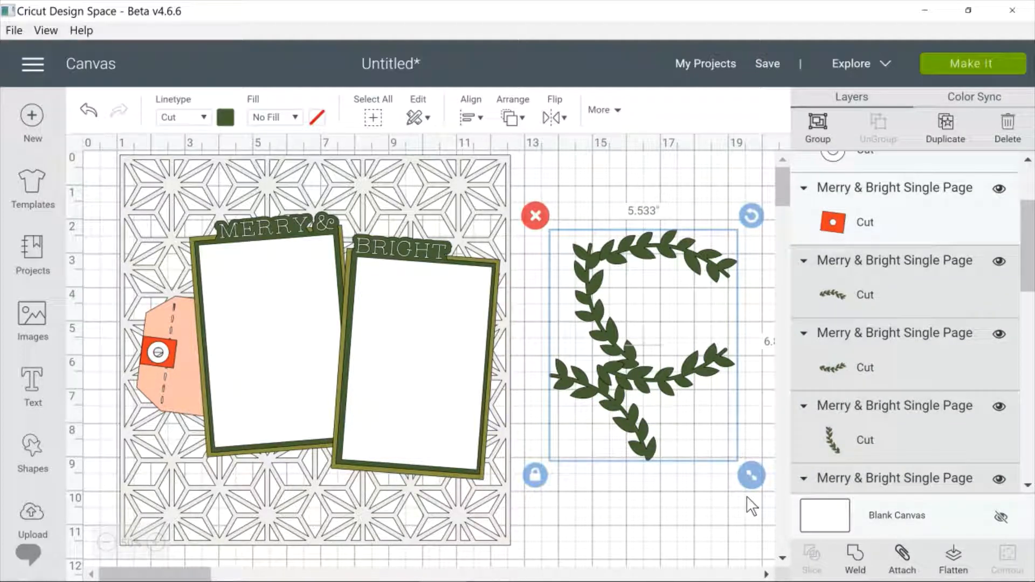
{"action": "key", "text": "Delete"}
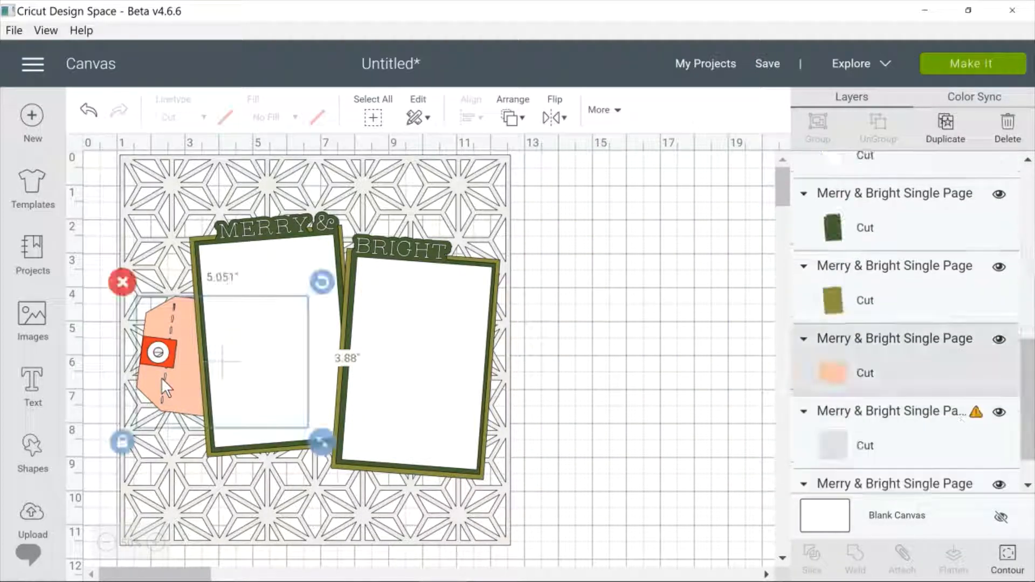
Step: Move the peach tag and red-orange square beside the page, and place the white ring over the tag's hole
{"action": "left_click_drag", "start_coordinate": [161, 377], "coordinate": [581, 293]}
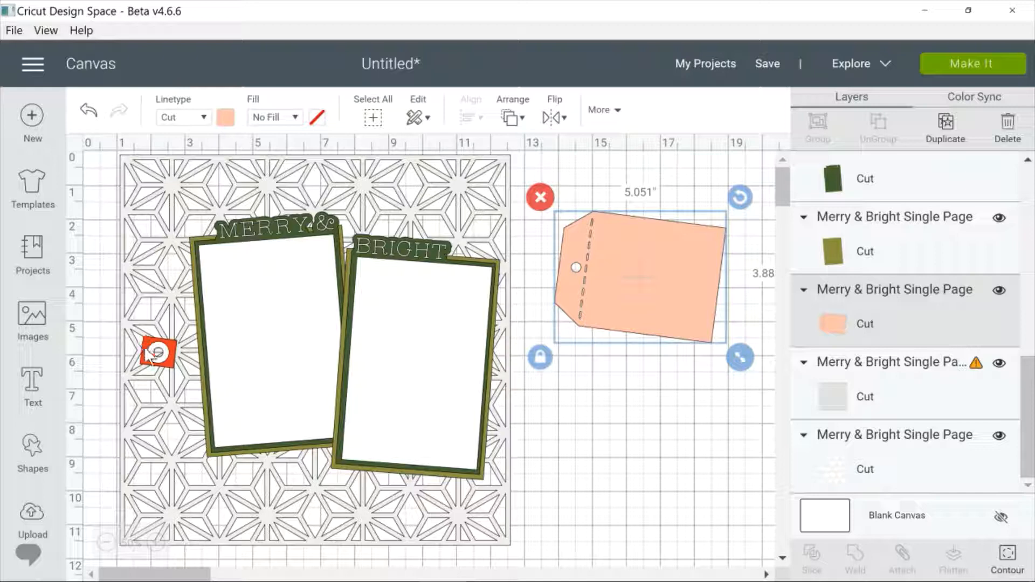
{"action": "left_click_drag", "start_coordinate": [149, 356], "coordinate": [605, 386]}
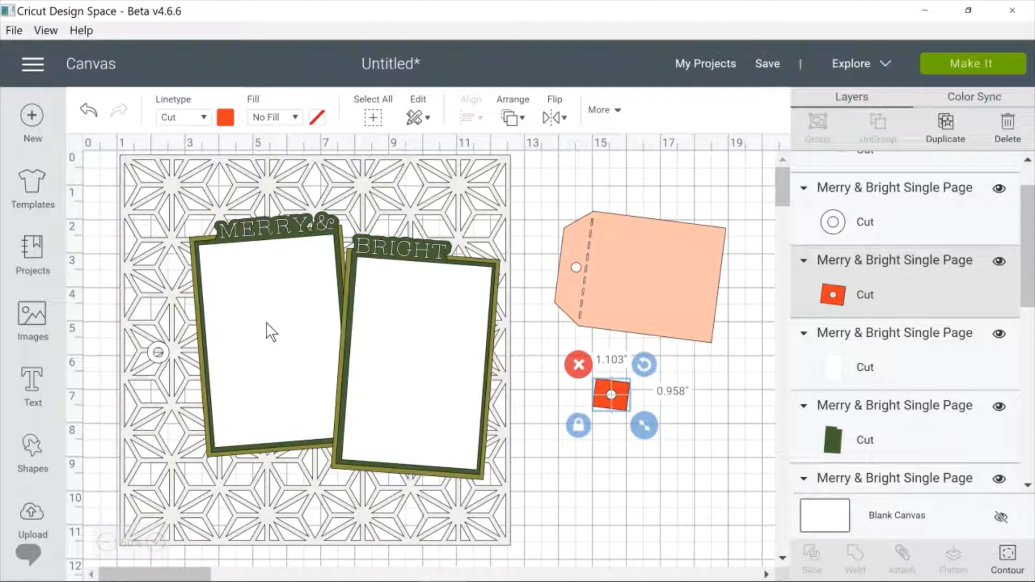
{"action": "left_click_drag", "start_coordinate": [163, 353], "coordinate": [582, 266]}
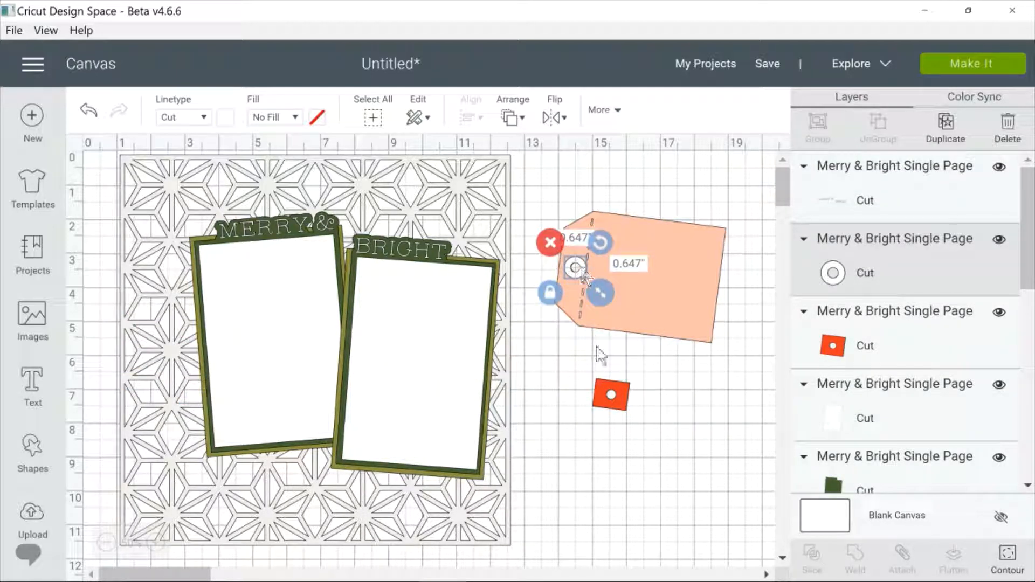
Step: Place the red-orange square beneath the white ring on the peach tag, and delete the whole tag assembly
{"action": "left_click_drag", "start_coordinate": [605, 400], "coordinate": [567, 239]}
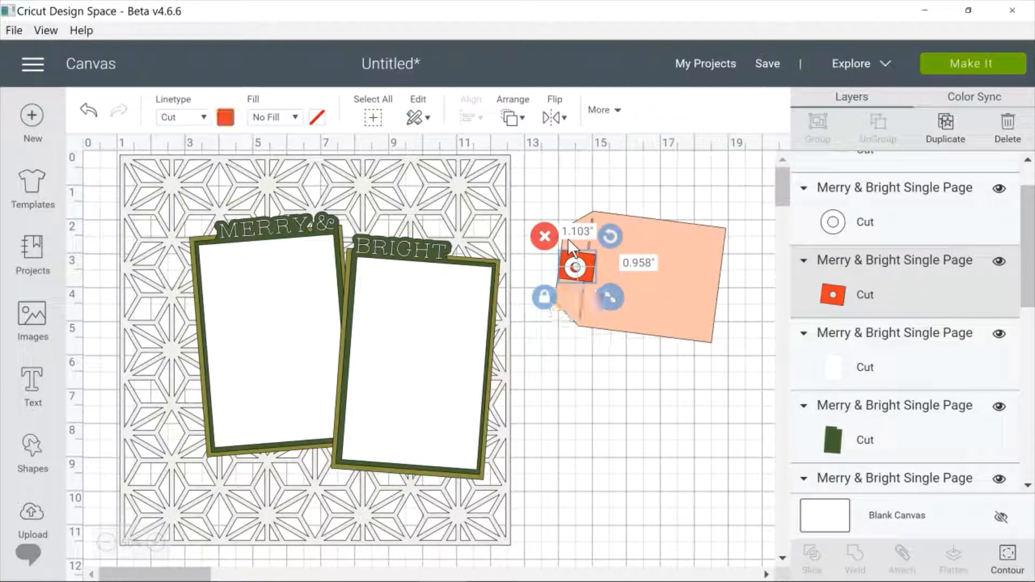
{"action": "left_click", "coordinate": [545, 198]}
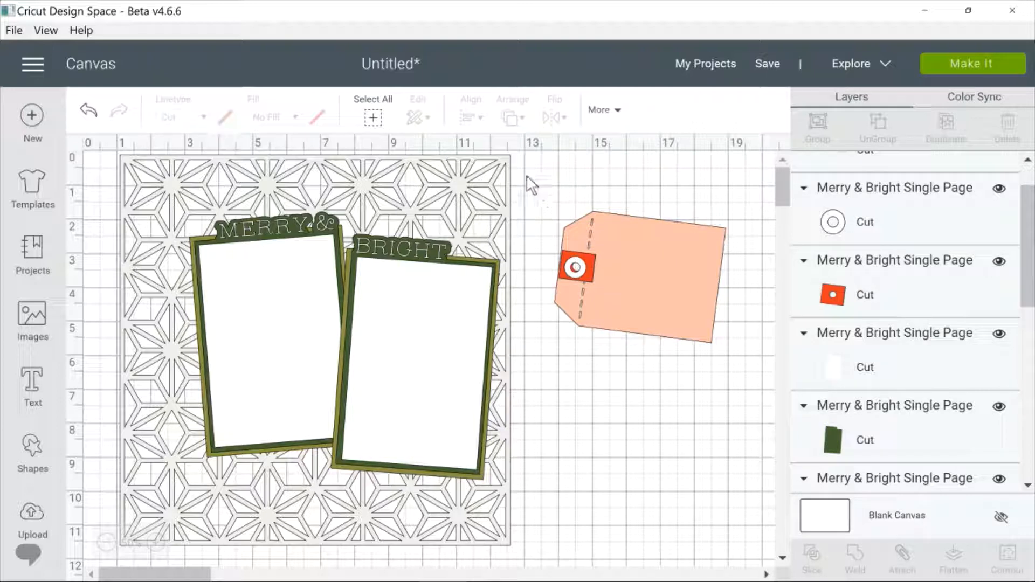
{"action": "left_click_drag", "start_coordinate": [523, 173], "coordinate": [760, 395]}
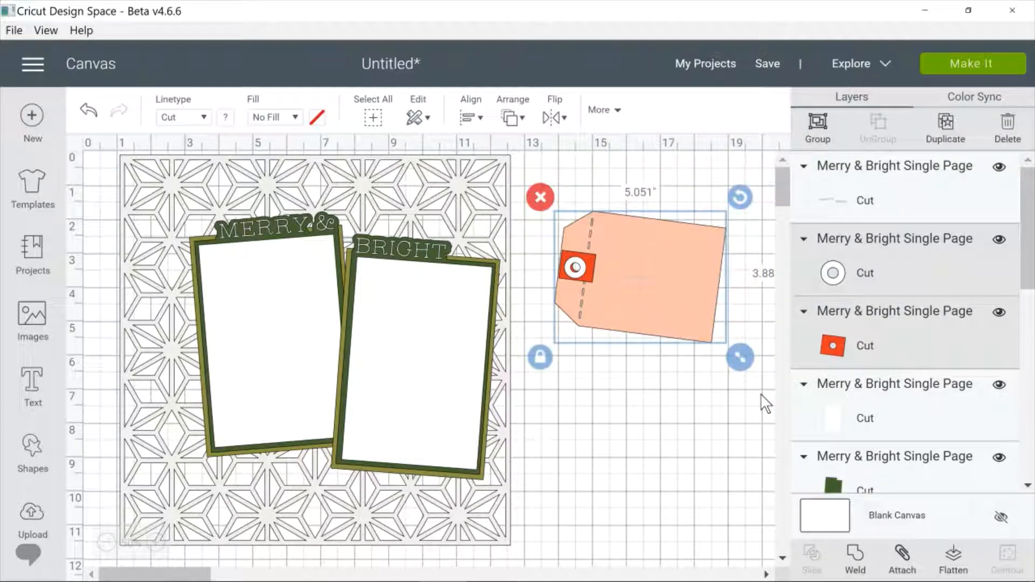
{"action": "key", "text": "Delete"}
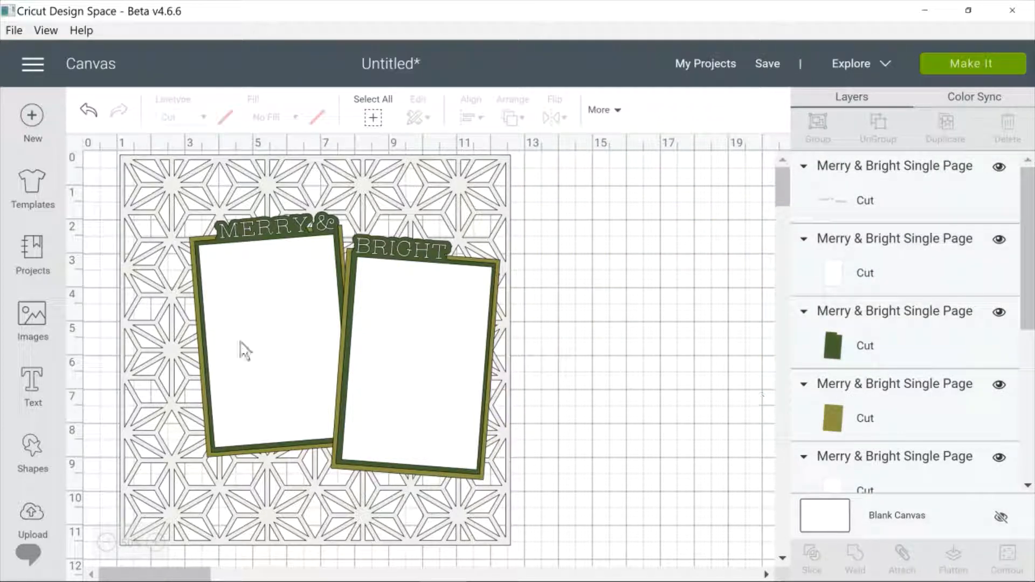
Step: Move the MERRY & BRIGHT lettering off its dark green backing beside the page, and delete it
{"action": "left_click", "coordinate": [264, 224]}
{"action": "left_click_drag", "start_coordinate": [263, 225], "coordinate": [564, 219]}
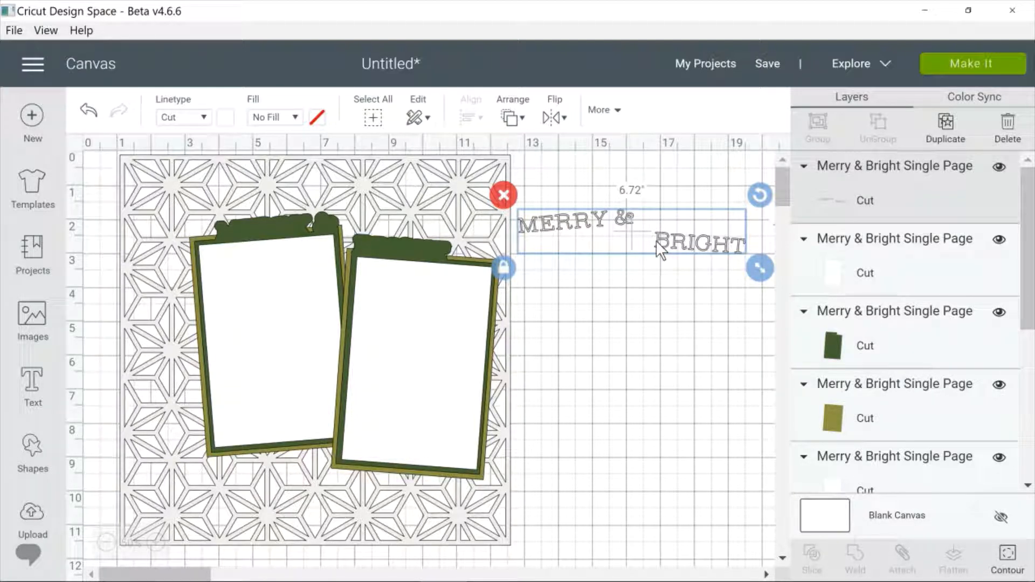
{"action": "mouse_move", "coordinate": [669, 244]}
{"action": "left_mouse_down"}
{"action": "mouse_move", "coordinate": [665, 254]}
{"action": "mouse_move", "coordinate": [675, 246]}
{"action": "mouse_move", "coordinate": [665, 228]}
{"action": "left_mouse_up"}
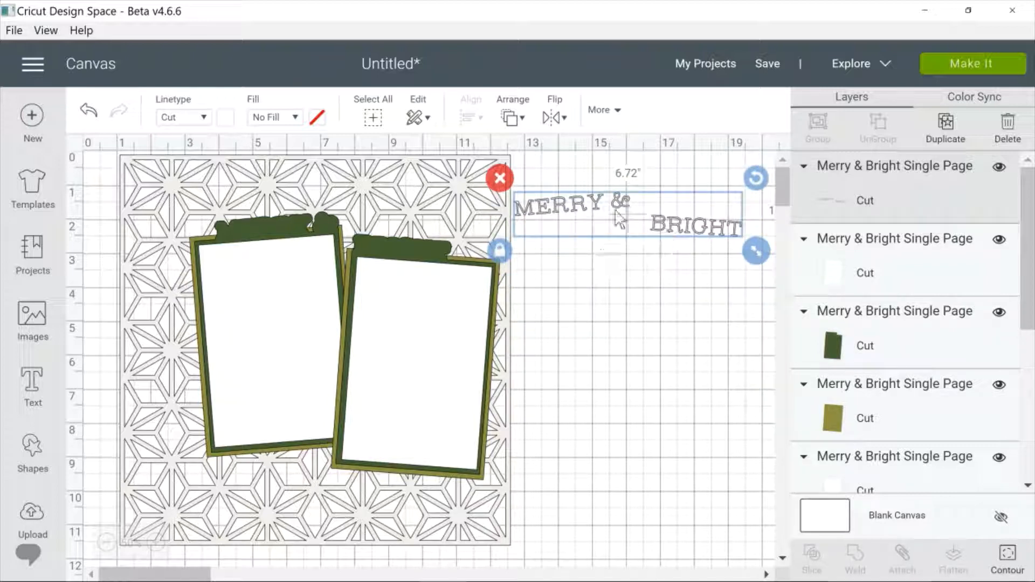
{"action": "left_click", "coordinate": [500, 178]}
Step: Move the two dark green title-backed mats beside the page to show their shapes separately, and delete both
{"action": "left_click_drag", "start_coordinate": [389, 239], "coordinate": [625, 257]}
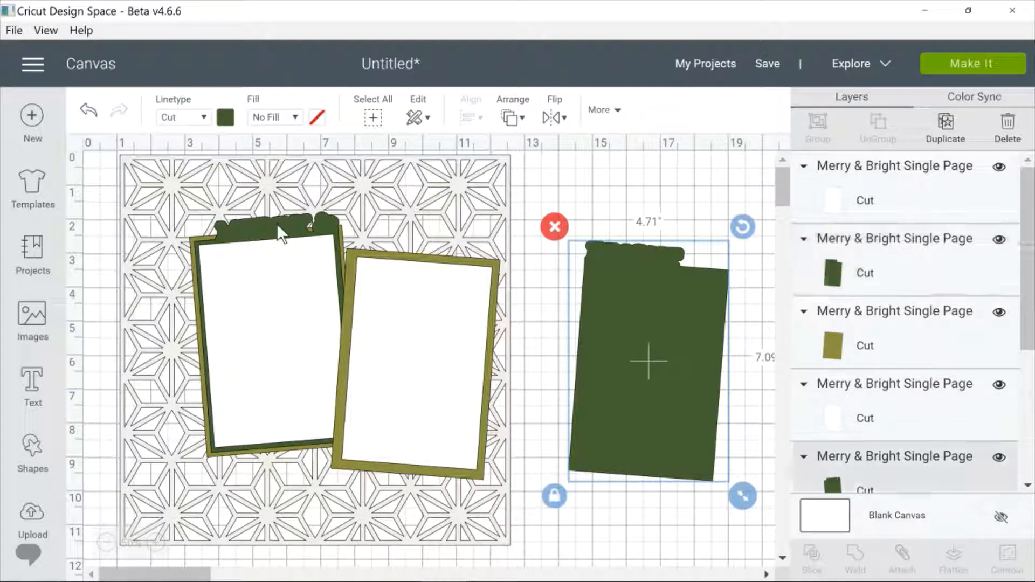
{"action": "left_click_drag", "start_coordinate": [281, 229], "coordinate": [617, 190]}
{"action": "left_click_drag", "start_coordinate": [697, 324], "coordinate": [724, 378]}
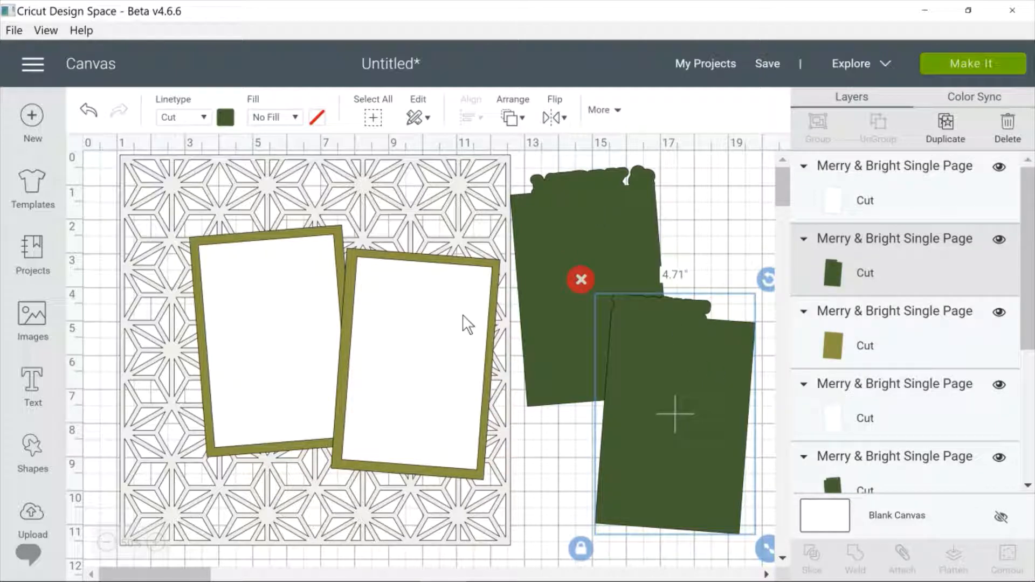
{"action": "left_click", "coordinate": [541, 250]}
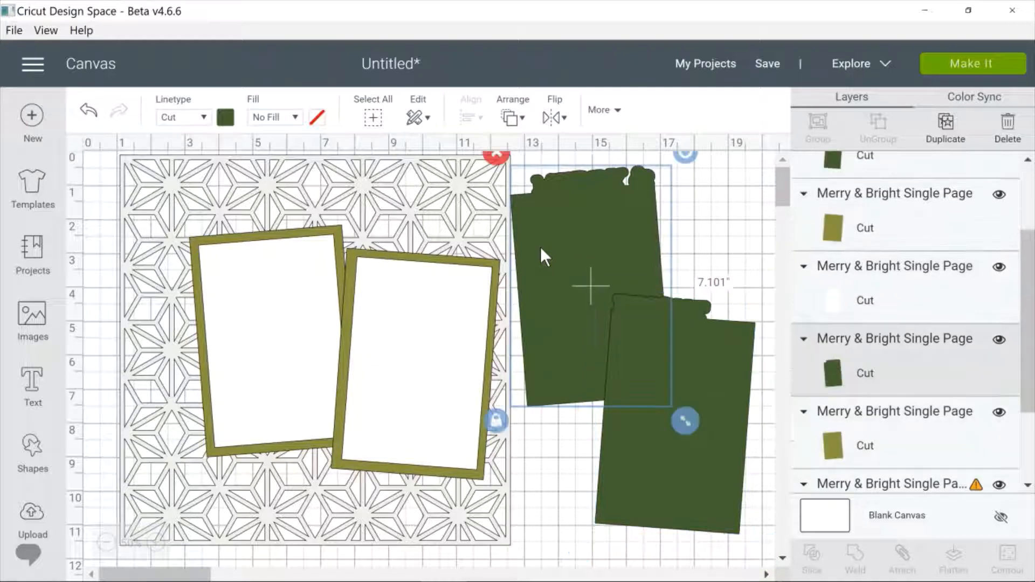
{"action": "left_click", "coordinate": [718, 333]}
{"action": "left_click_drag", "start_coordinate": [717, 329], "coordinate": [723, 221]}
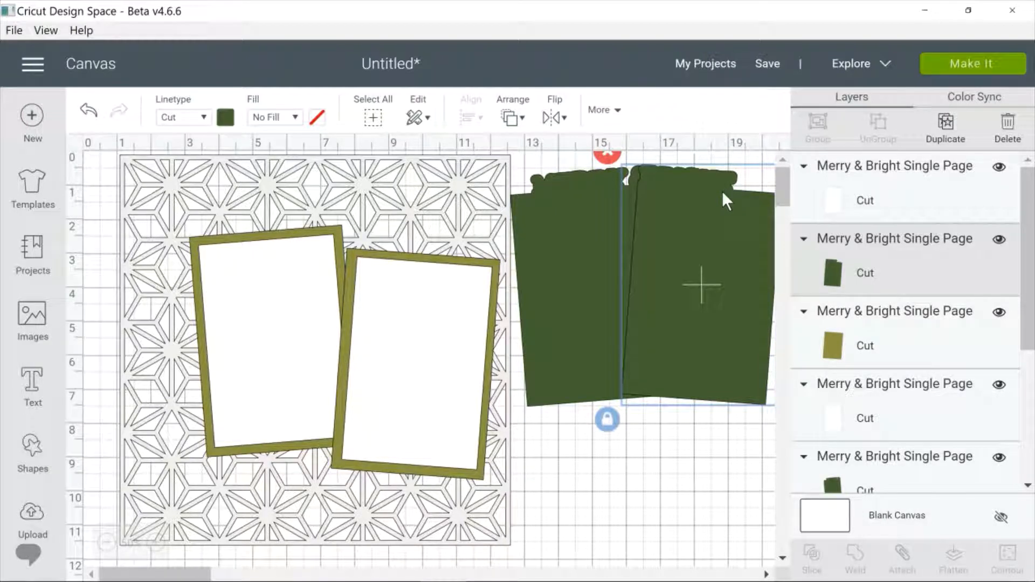
{"action": "left_click_drag", "start_coordinate": [723, 191], "coordinate": [681, 329]}
{"action": "left_click", "coordinate": [573, 282]}
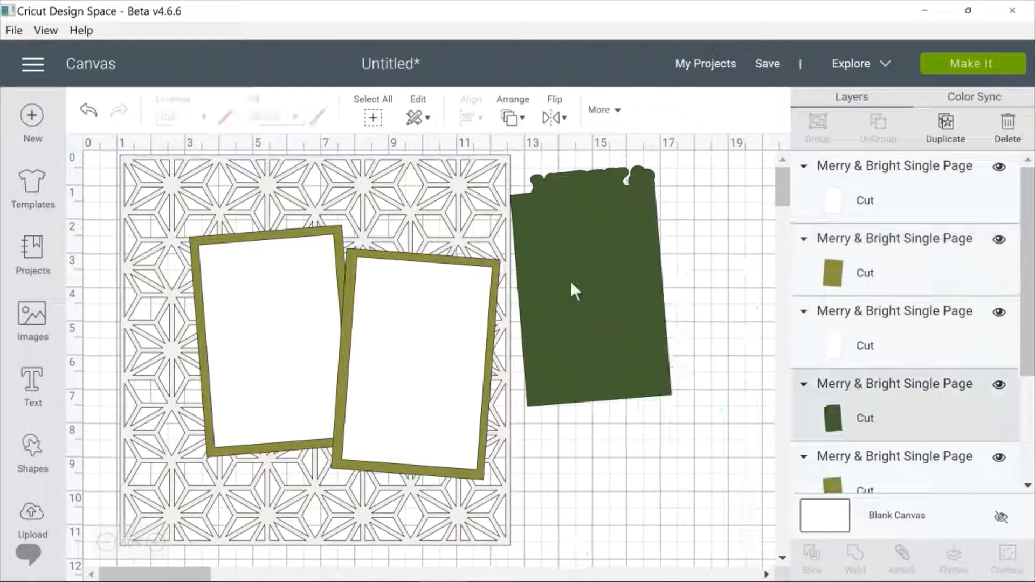
{"action": "left_click", "coordinate": [544, 211]}
{"action": "left_click", "coordinate": [498, 157]}
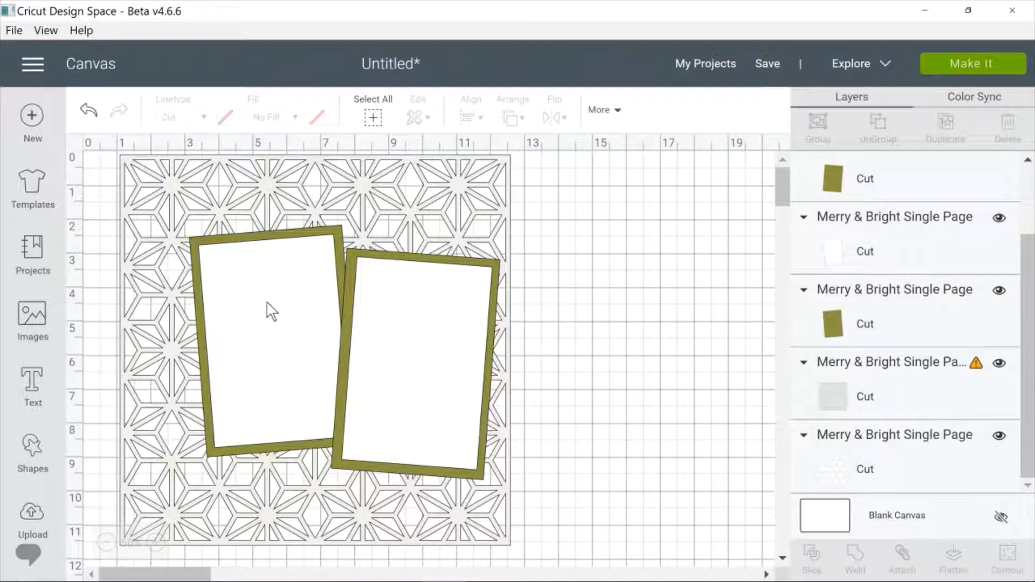
Step: Move the two white photo mats off the olive mats to beside the page, and delete both
{"action": "left_click_drag", "start_coordinate": [266, 302], "coordinate": [675, 308]}
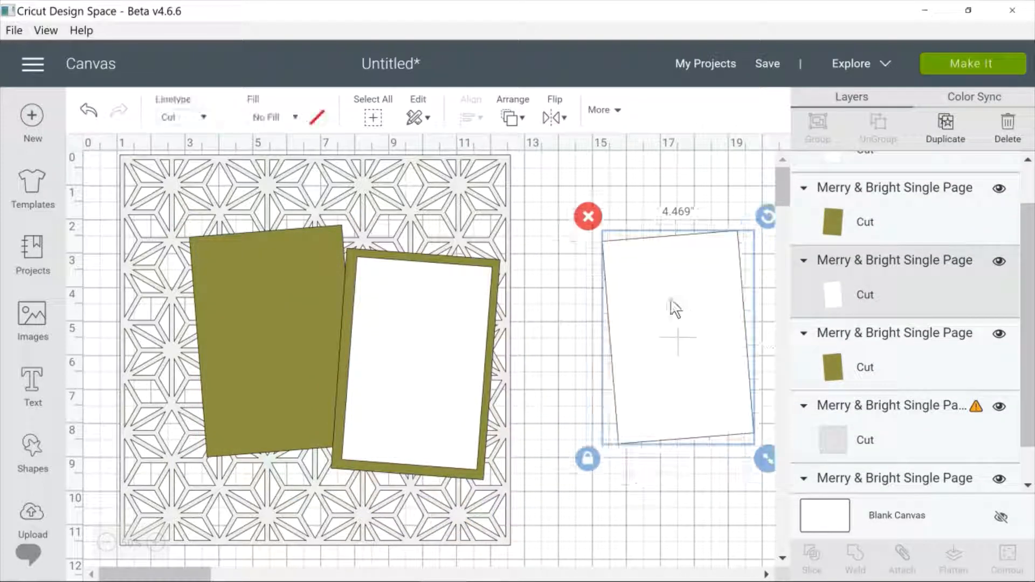
{"action": "left_click_drag", "start_coordinate": [435, 324], "coordinate": [650, 296]}
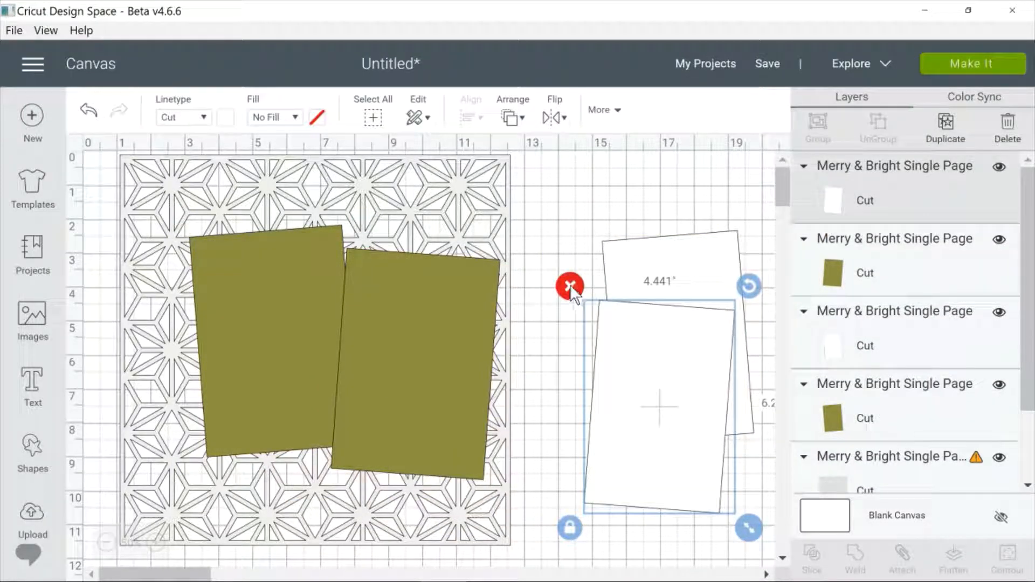
{"action": "left_click", "coordinate": [571, 286]}
{"action": "left_click", "coordinate": [641, 285]}
{"action": "left_click", "coordinate": [584, 215]}
Step: Delete the two olive mats from the patterned background page
{"action": "left_click", "coordinate": [399, 270]}
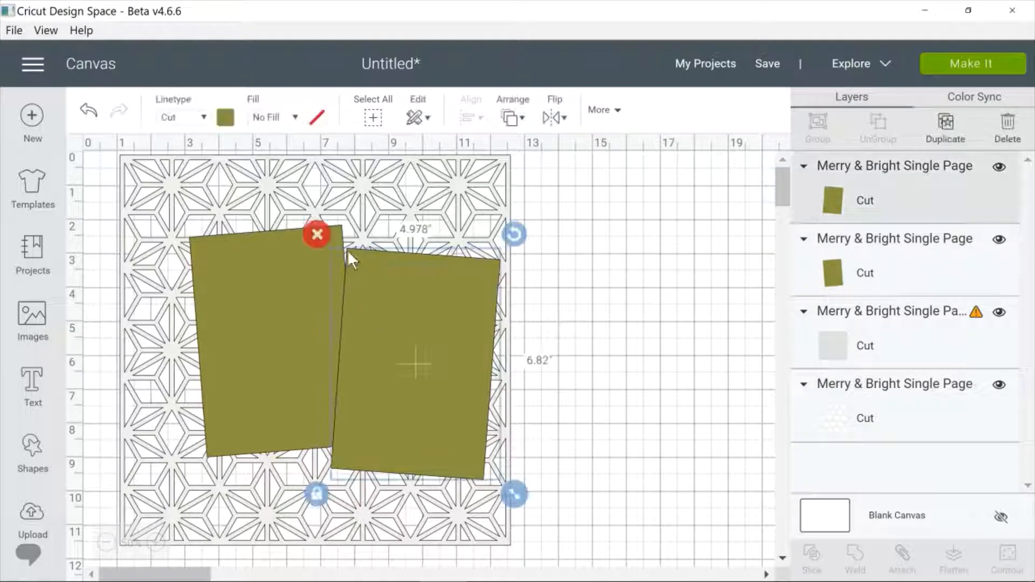
{"action": "left_click", "coordinate": [317, 234]}
{"action": "left_click", "coordinate": [275, 267]}
{"action": "left_click", "coordinate": [174, 210]}
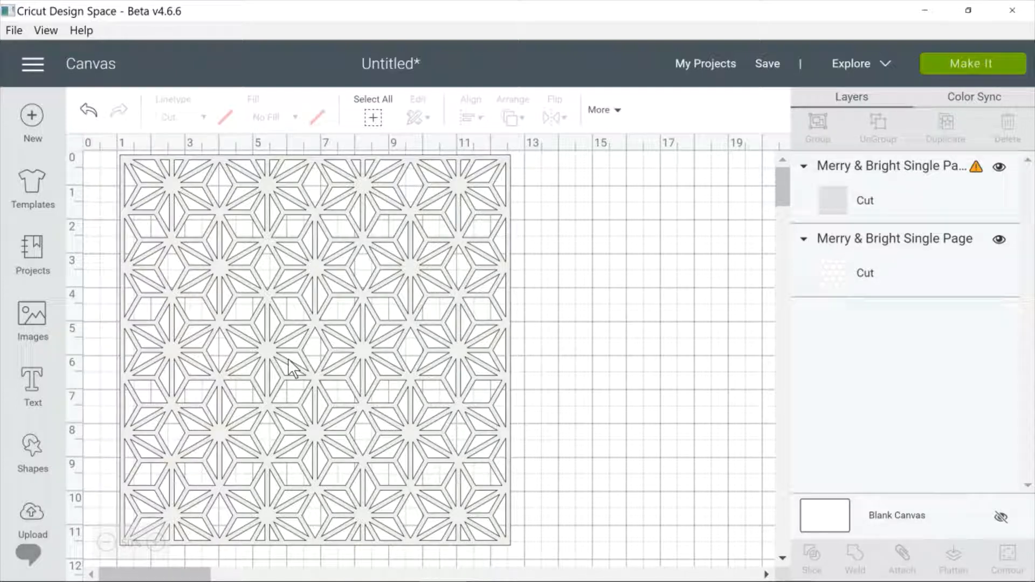
Step: Recolor the star-shaped layer beneath the lattice background from the material colors to medium blue
{"action": "left_click", "coordinate": [831, 282]}
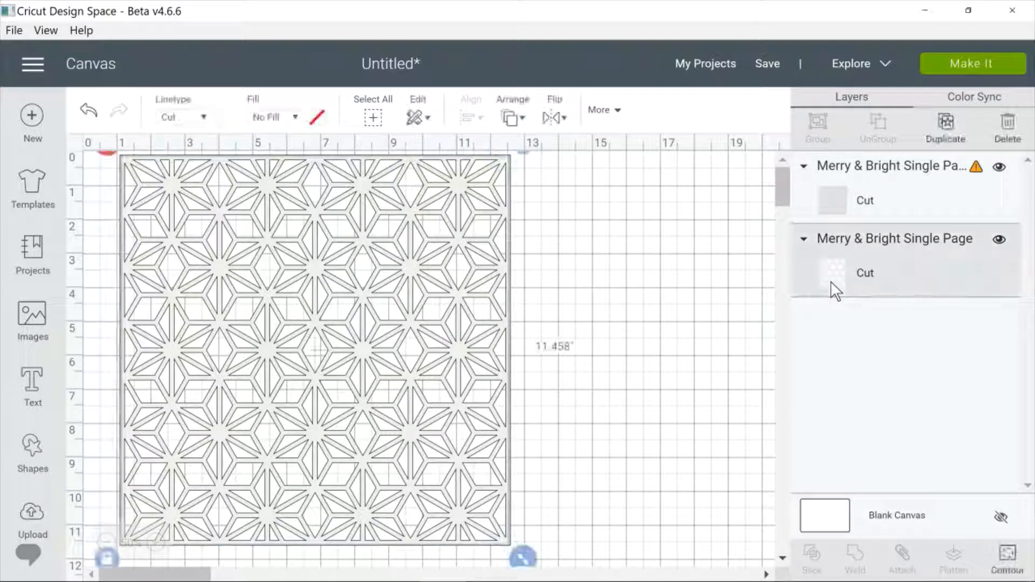
{"action": "left_click", "coordinate": [229, 116]}
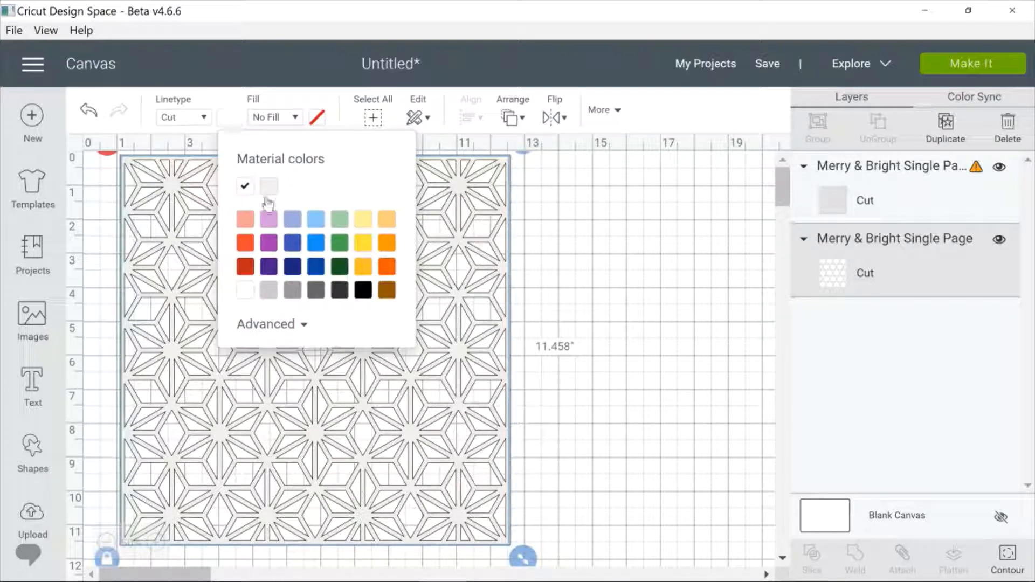
{"action": "left_click", "coordinate": [301, 248]}
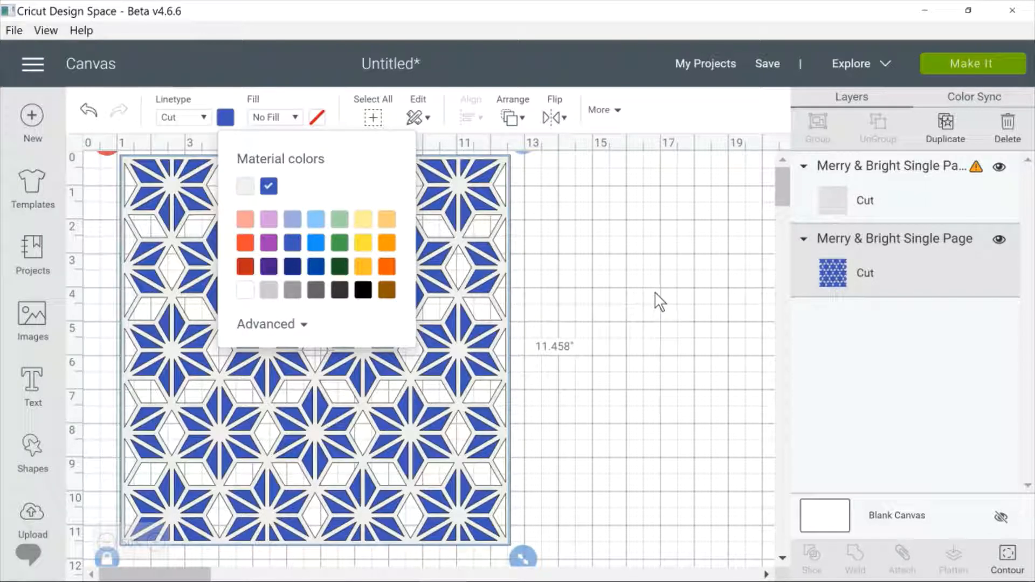
{"action": "left_click", "coordinate": [656, 298]}
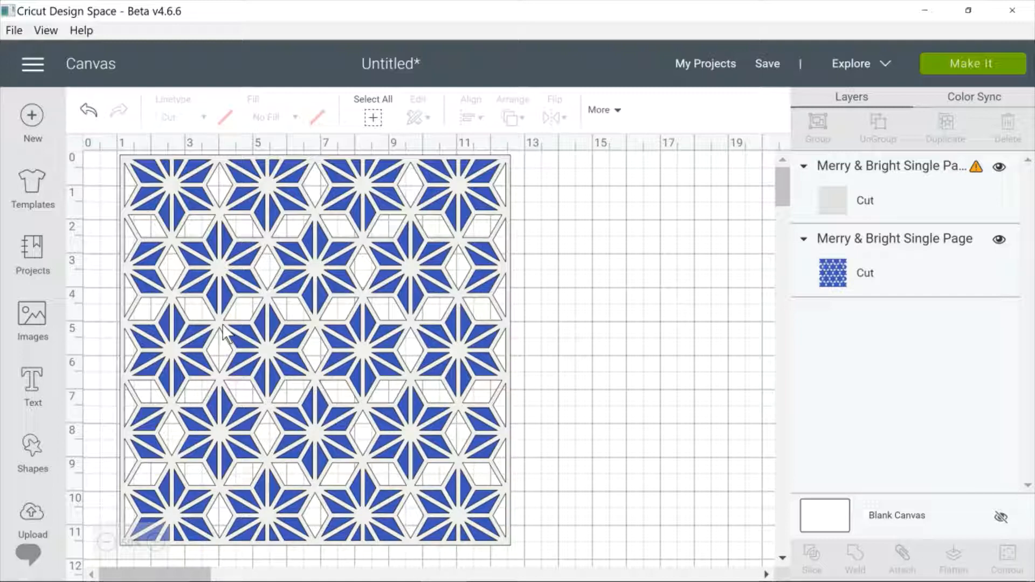
Step: Lift the lattice background off the blue star layer, lay it back in place, move it aside again and delete it
{"action": "left_click_drag", "start_coordinate": [225, 337], "coordinate": [629, 340]}
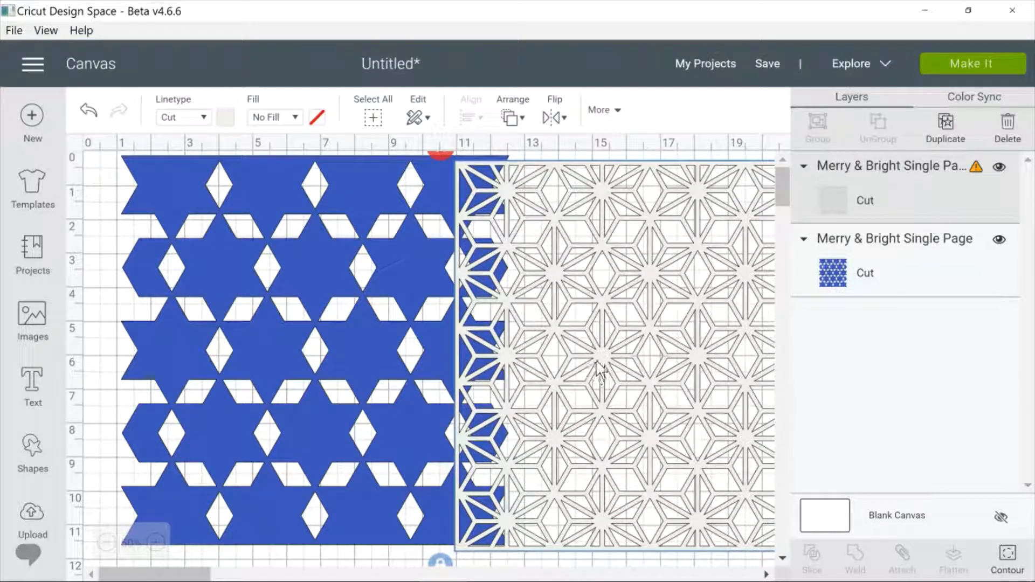
{"action": "left_click_drag", "start_coordinate": [590, 367], "coordinate": [257, 362]}
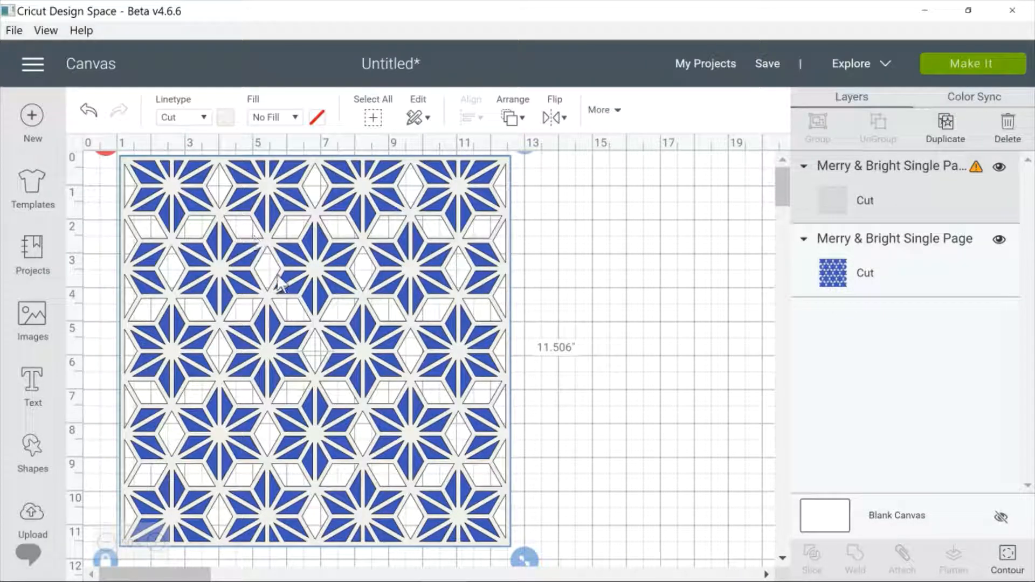
{"action": "left_click_drag", "start_coordinate": [268, 348], "coordinate": [573, 383]}
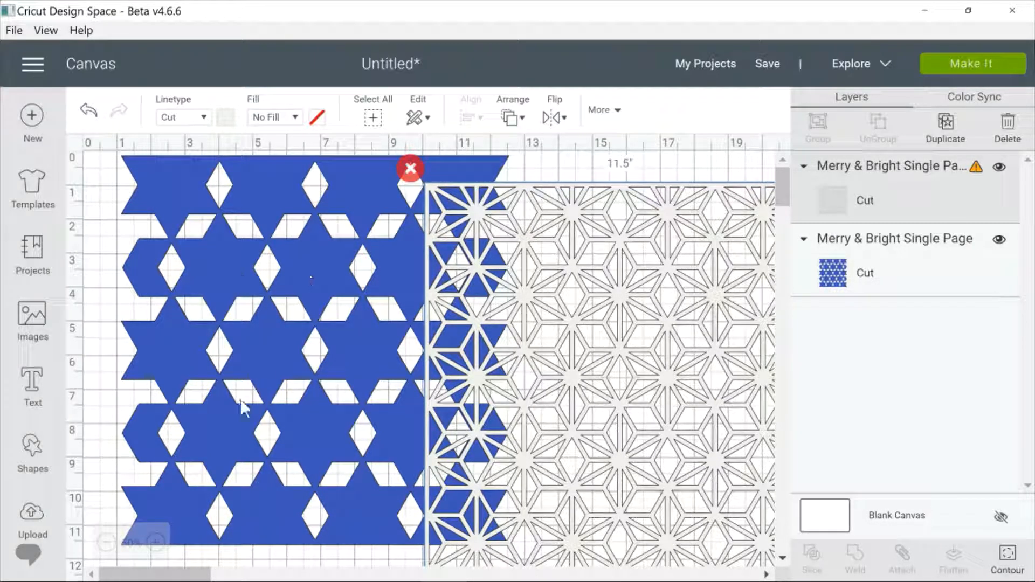
{"action": "left_click", "coordinate": [410, 168]}
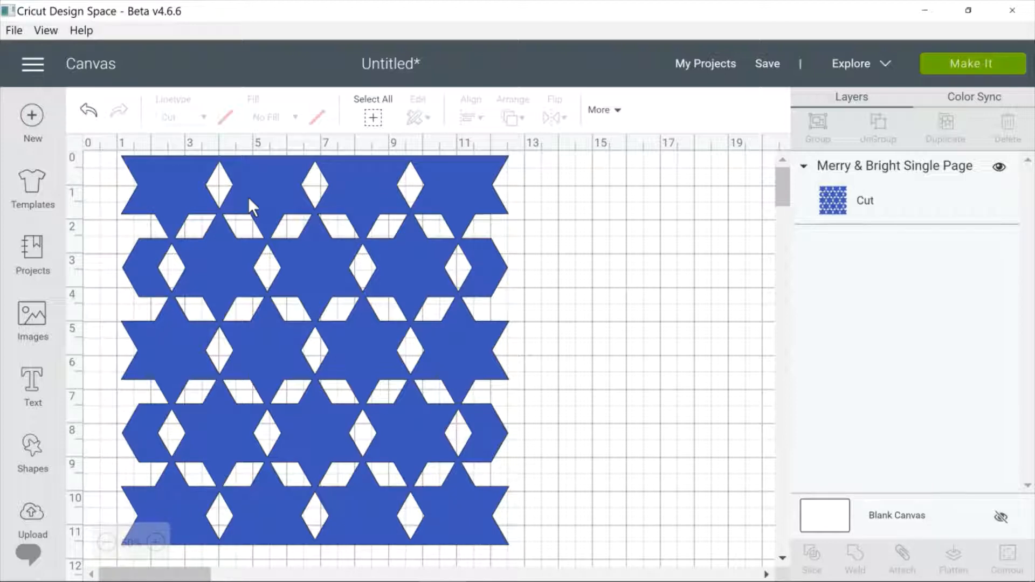
Step: Undo back to the Cute Halloween Single Page, and delete its bat-cutout background page and the orange strip behind it
{"action": "key", "text": "ctrl+z"}
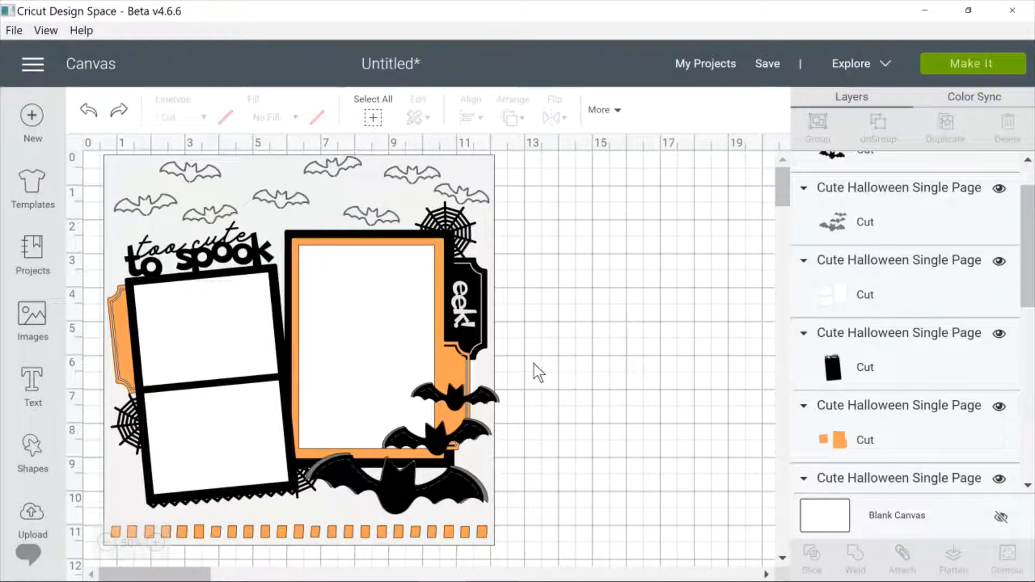
{"action": "left_click", "coordinate": [252, 177]}
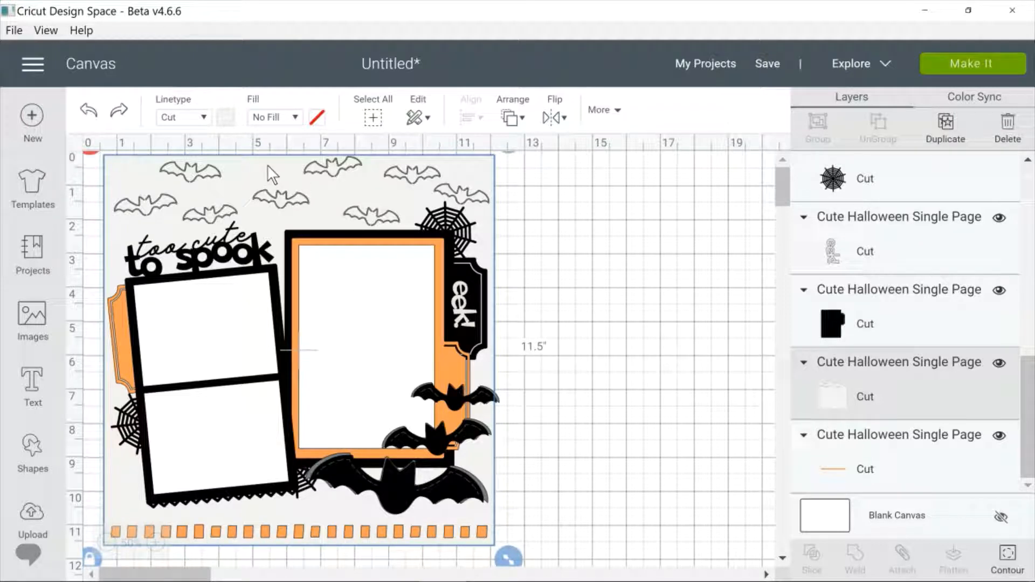
{"action": "left_click_drag", "start_coordinate": [267, 164], "coordinate": [514, 162]}
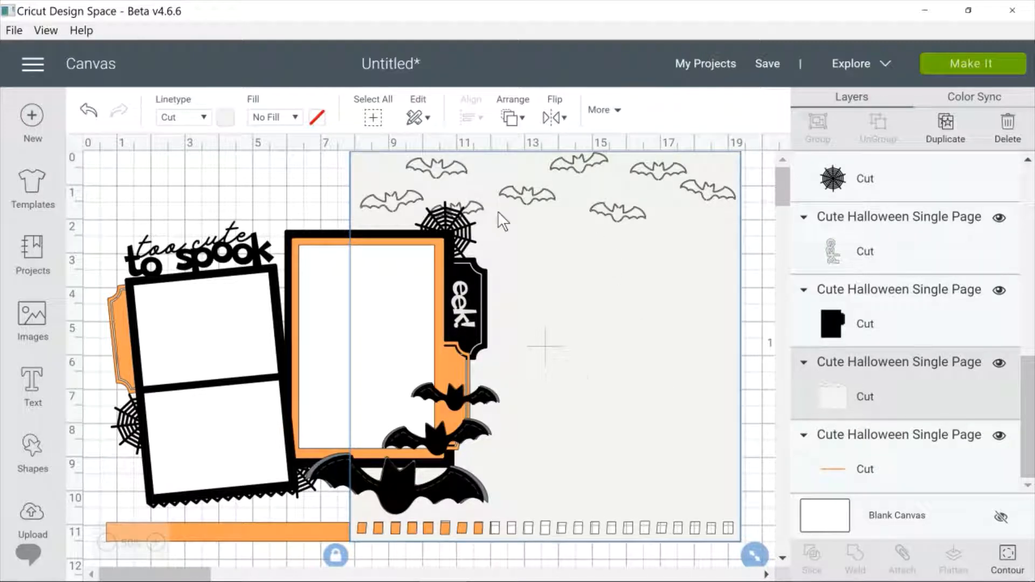
{"action": "left_click_drag", "start_coordinate": [497, 212], "coordinate": [552, 239]}
{"action": "left_click", "coordinate": [386, 162]}
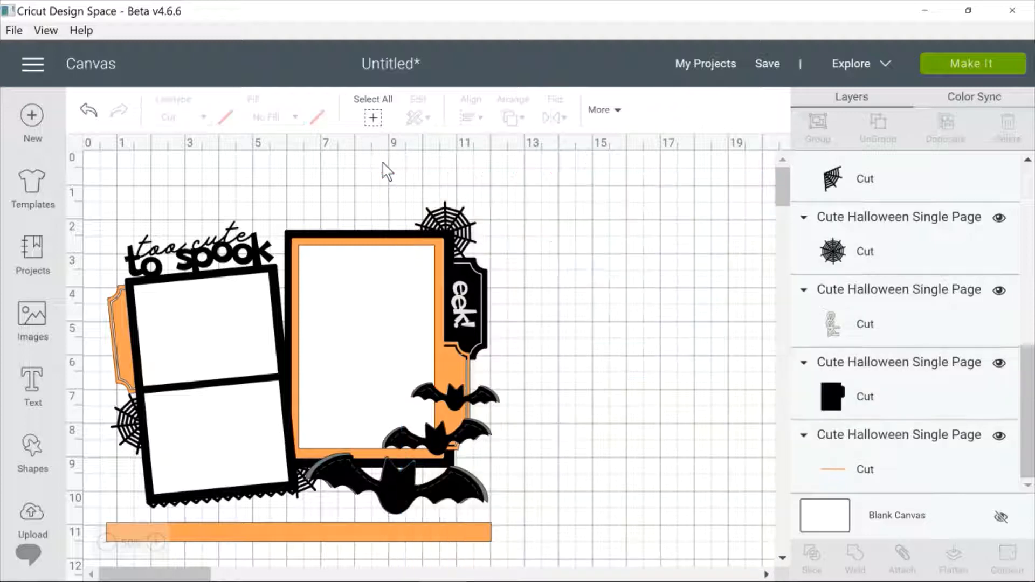
{"action": "left_click", "coordinate": [344, 533]}
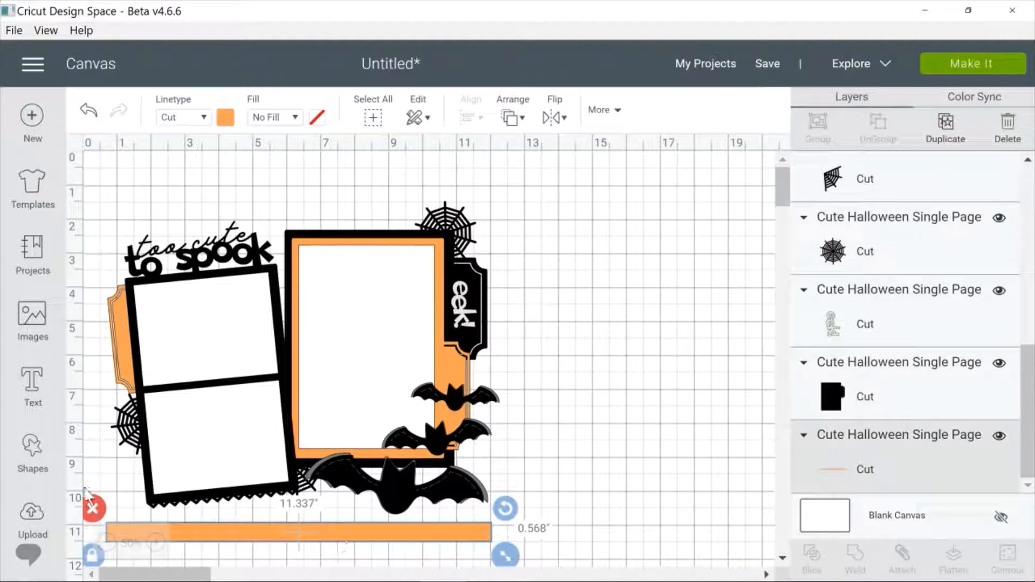
{"action": "left_click", "coordinate": [94, 509]}
Step: Move the white photo mats and the black "too cute to spook" mat in turn beside the Halloween layout, deleting each
{"action": "left_click", "coordinate": [196, 351]}
{"action": "left_click_drag", "start_coordinate": [197, 351], "coordinate": [671, 299]}
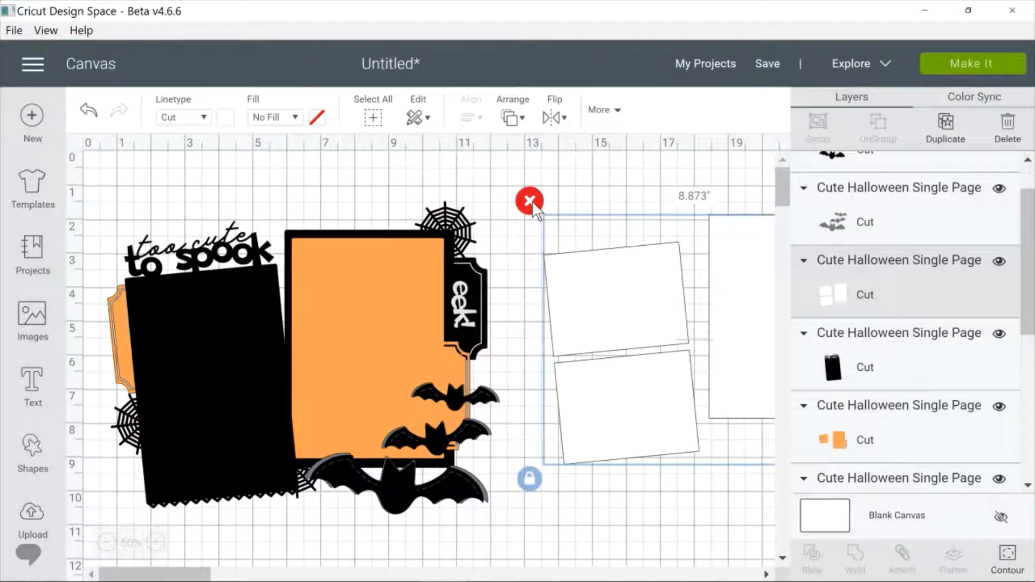
{"action": "left_click", "coordinate": [529, 201]}
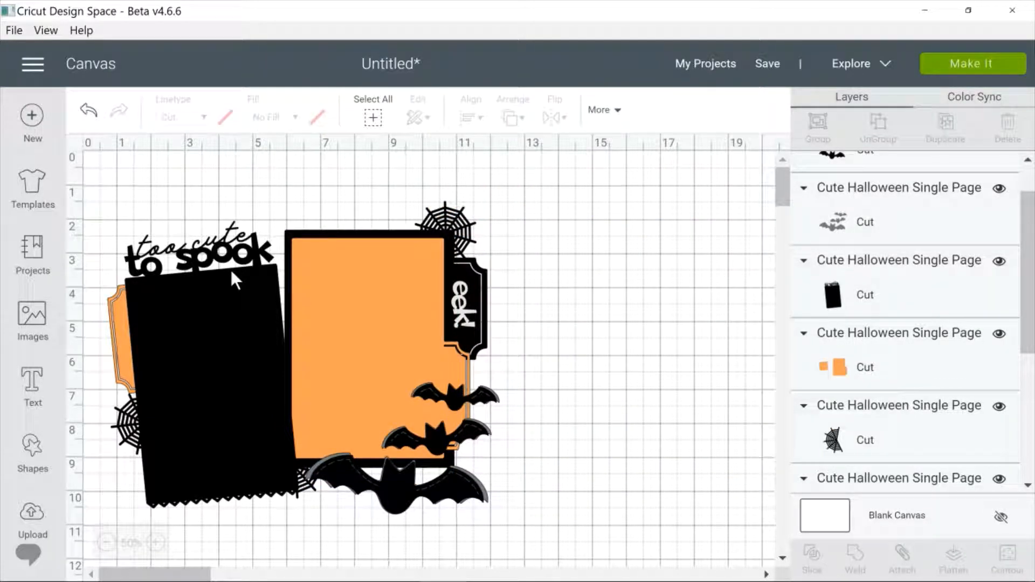
{"action": "left_click", "coordinate": [187, 320]}
{"action": "left_click_drag", "start_coordinate": [192, 324], "coordinate": [602, 303]}
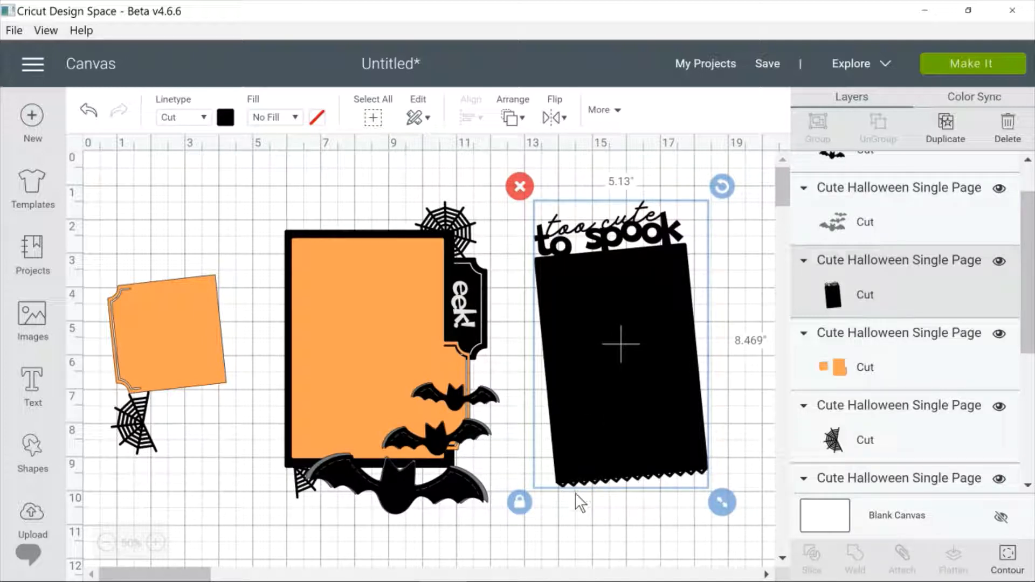
{"action": "left_click", "coordinate": [519, 187]}
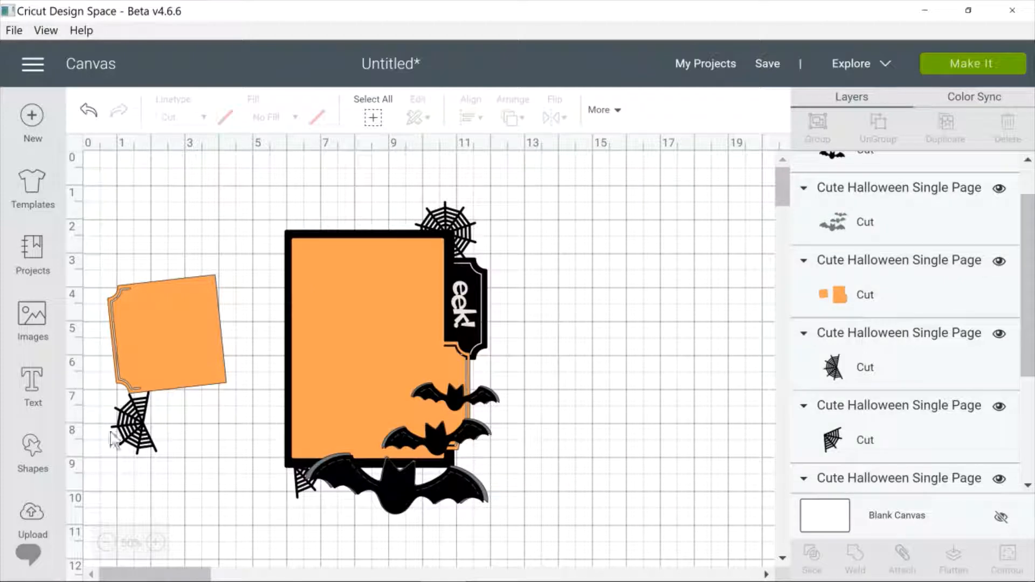
Step: Shift the orange mats off the half spiderweb, and pull the half and round spiderwebs aside in turn, deleting each web
{"action": "left_click_drag", "start_coordinate": [136, 440], "coordinate": [326, 457]}
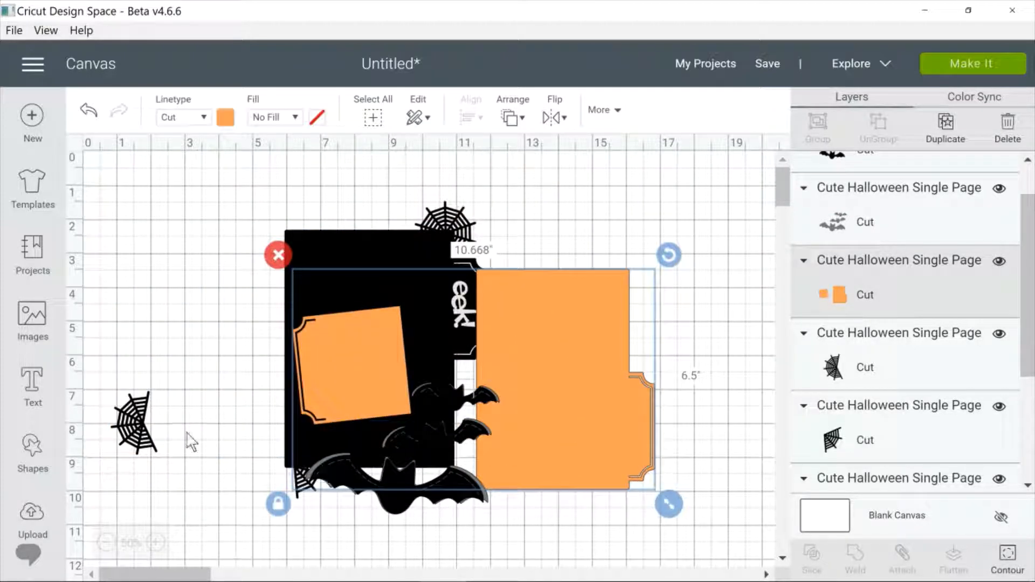
{"action": "left_click_drag", "start_coordinate": [143, 409], "coordinate": [156, 328]}
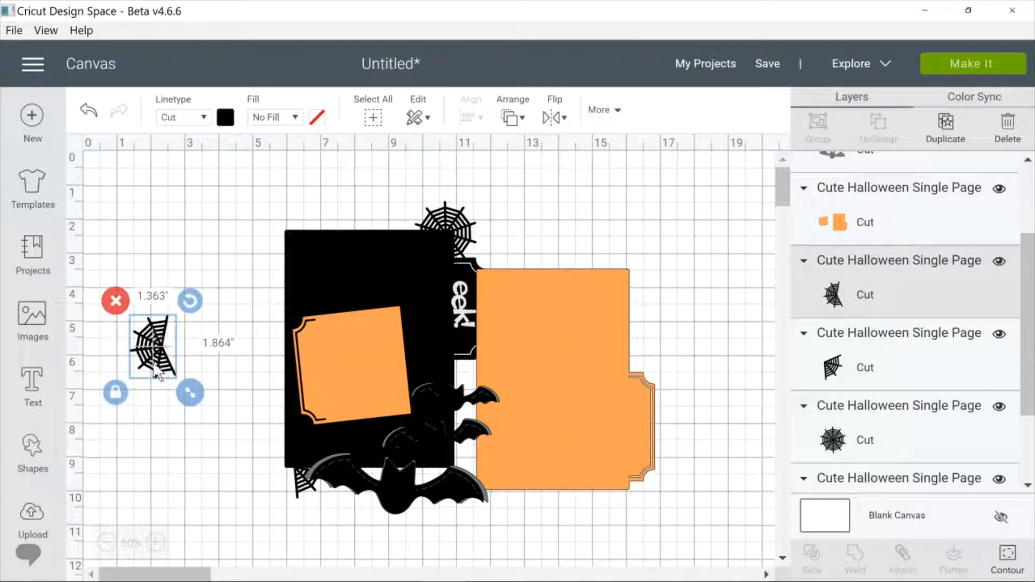
{"action": "left_click_drag", "start_coordinate": [158, 368], "coordinate": [171, 250]}
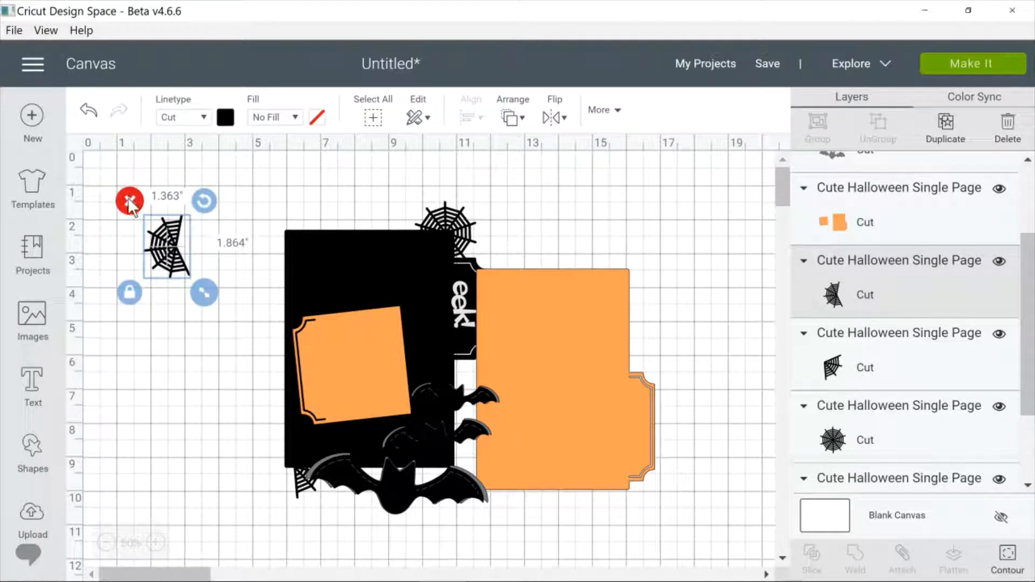
{"action": "left_click", "coordinate": [130, 201]}
{"action": "left_click_drag", "start_coordinate": [451, 220], "coordinate": [205, 206]}
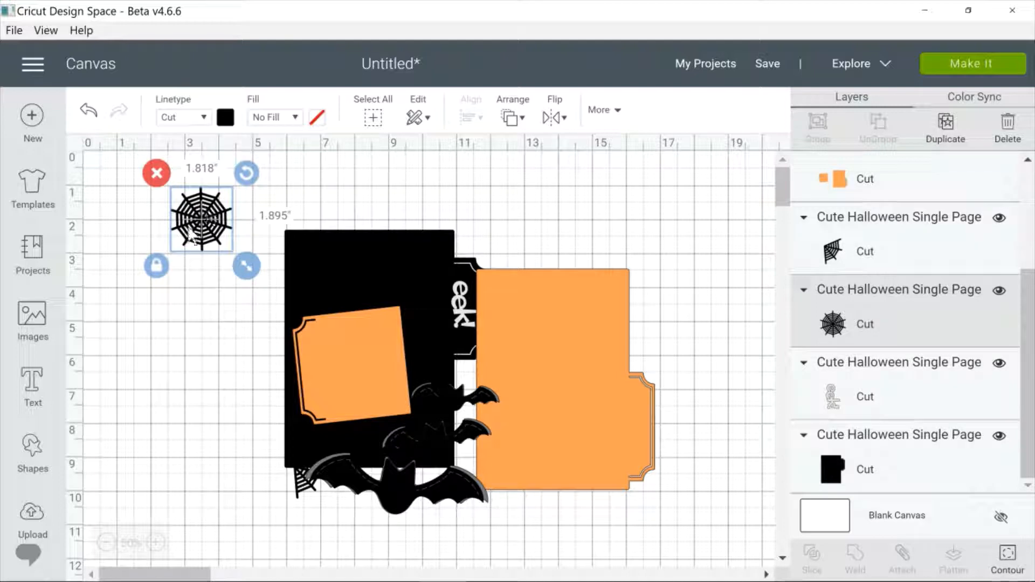
{"action": "left_click", "coordinate": [156, 174]}
Step: Move the orange photo mats off the black base and delete them, and slide the black base clear of the bats
{"action": "left_click_drag", "start_coordinate": [342, 365], "coordinate": [160, 276]}
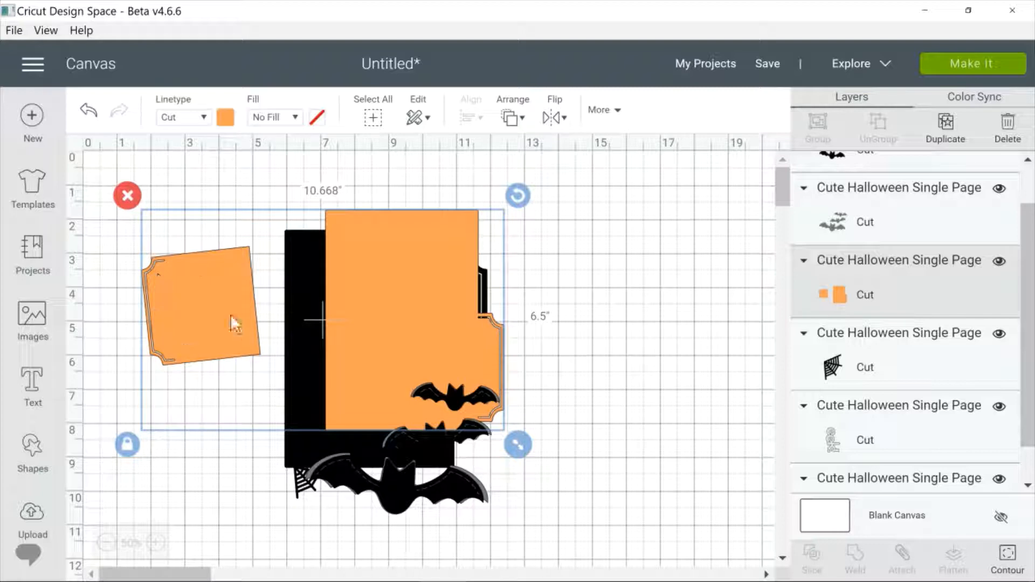
{"action": "mouse_move", "coordinate": [390, 304]}
{"action": "left_mouse_down"}
{"action": "mouse_move", "coordinate": [390, 251]}
{"action": "mouse_move", "coordinate": [402, 311]}
{"action": "left_mouse_up"}
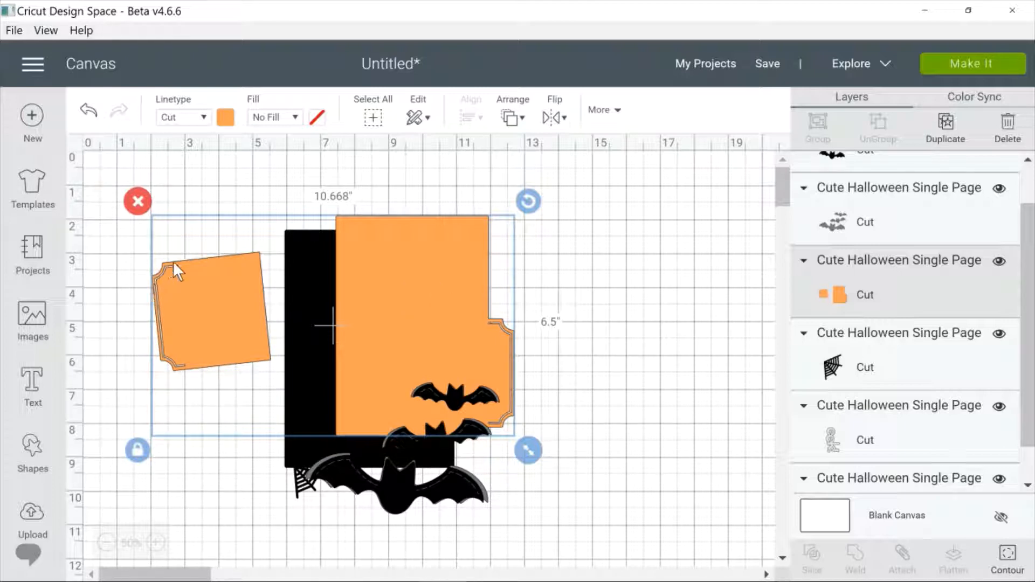
{"action": "left_click", "coordinate": [138, 201]}
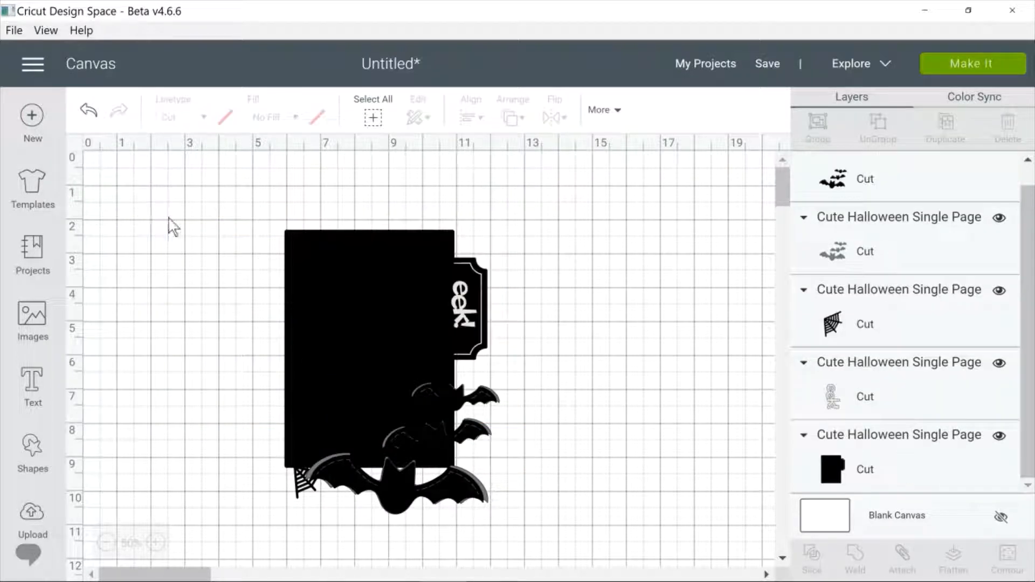
{"action": "left_click", "coordinate": [358, 334]}
{"action": "left_click_drag", "start_coordinate": [359, 334], "coordinate": [217, 303]}
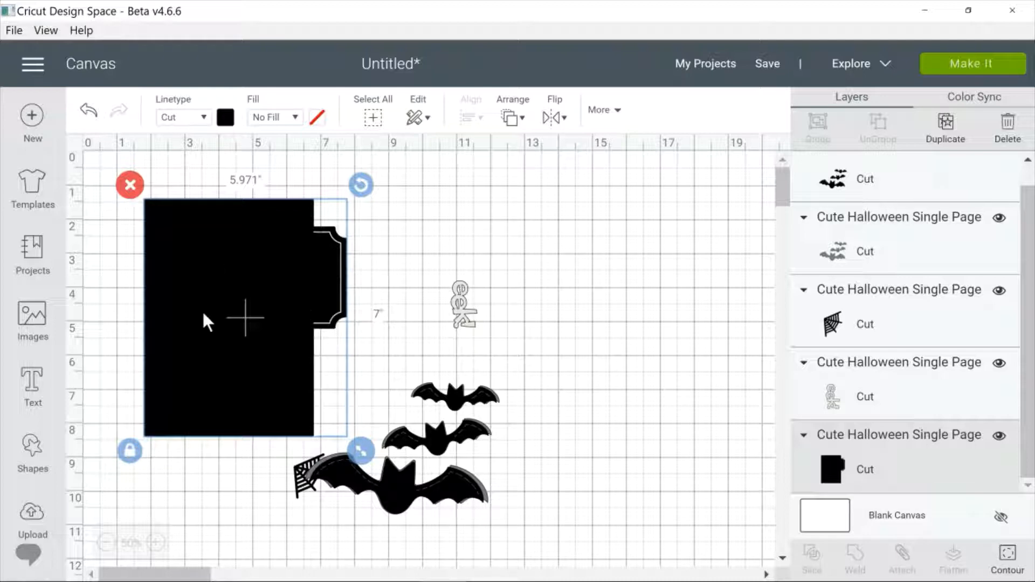
Step: Rotate the "eek!" title to read horizontally, enlarge it to about 3.2 by 1.75 inches and delete it
{"action": "left_click", "coordinate": [465, 322]}
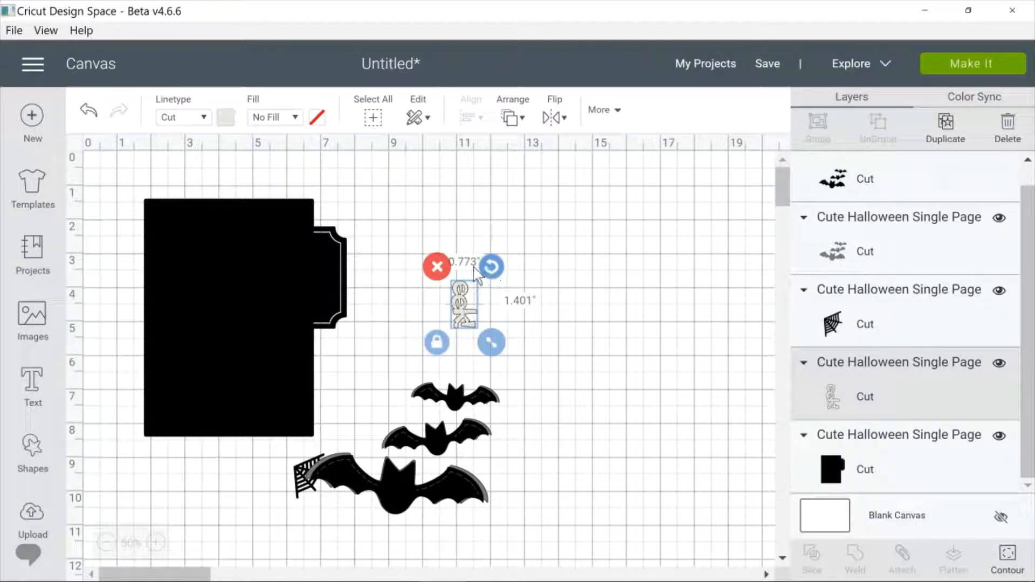
{"action": "left_click", "coordinate": [439, 270]}
{"action": "key", "text": "ctrl+z"}
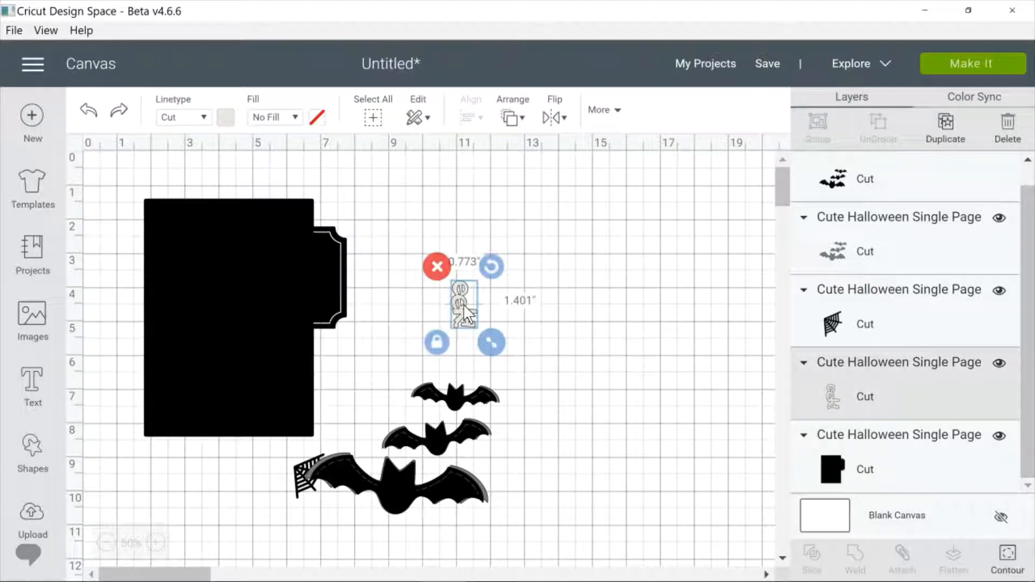
{"action": "left_click_drag", "start_coordinate": [491, 266], "coordinate": [426, 276]}
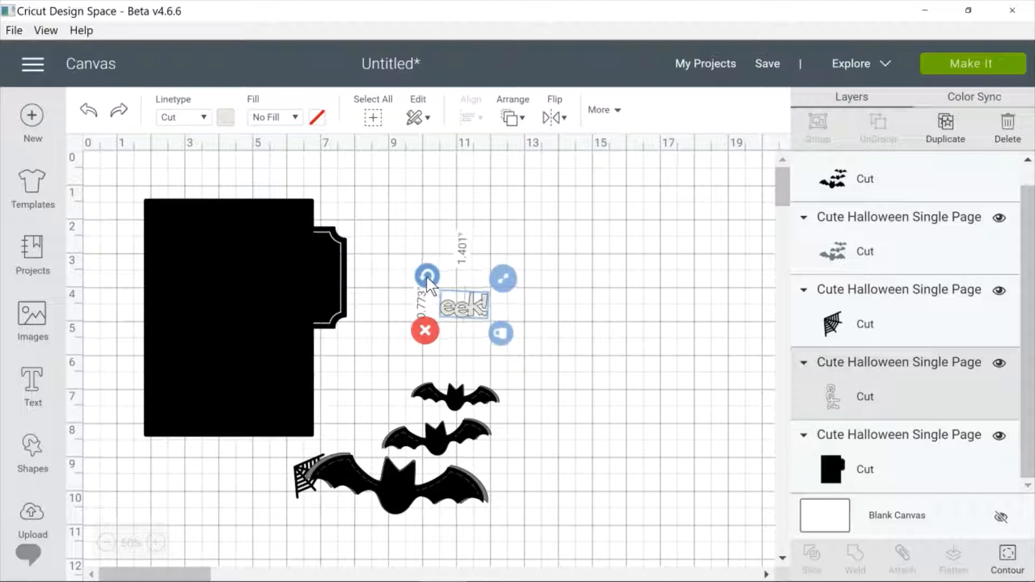
{"action": "left_click_drag", "start_coordinate": [502, 331], "coordinate": [563, 353]}
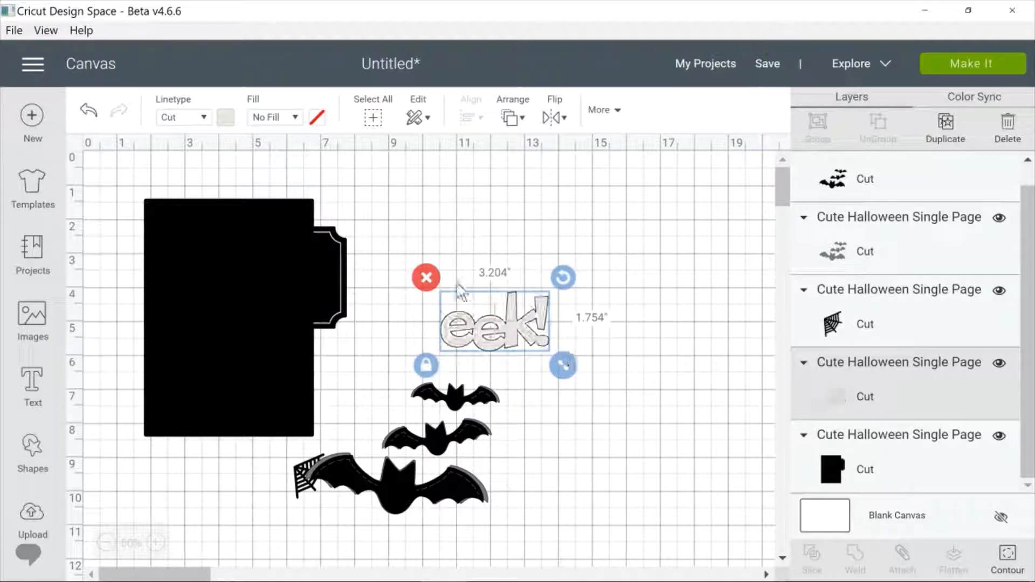
{"action": "left_click", "coordinate": [426, 277]}
Step: Delete the corner spiderweb, and lift the black bats off their gray layer before selecting all the remaining Halloween pieces
{"action": "left_click_drag", "start_coordinate": [298, 478], "coordinate": [231, 494]}
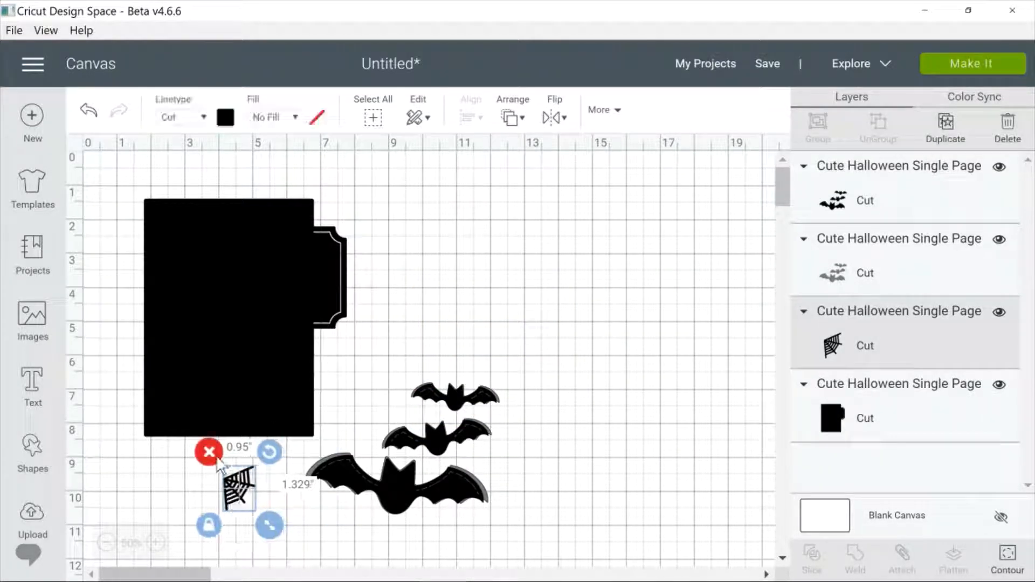
{"action": "left_click", "coordinate": [207, 449]}
{"action": "left_click_drag", "start_coordinate": [386, 483], "coordinate": [509, 331]}
{"action": "mouse_move", "coordinate": [435, 435]}
{"action": "left_mouse_down"}
{"action": "mouse_move", "coordinate": [431, 475]}
{"action": "mouse_move", "coordinate": [446, 439]}
{"action": "left_mouse_up"}
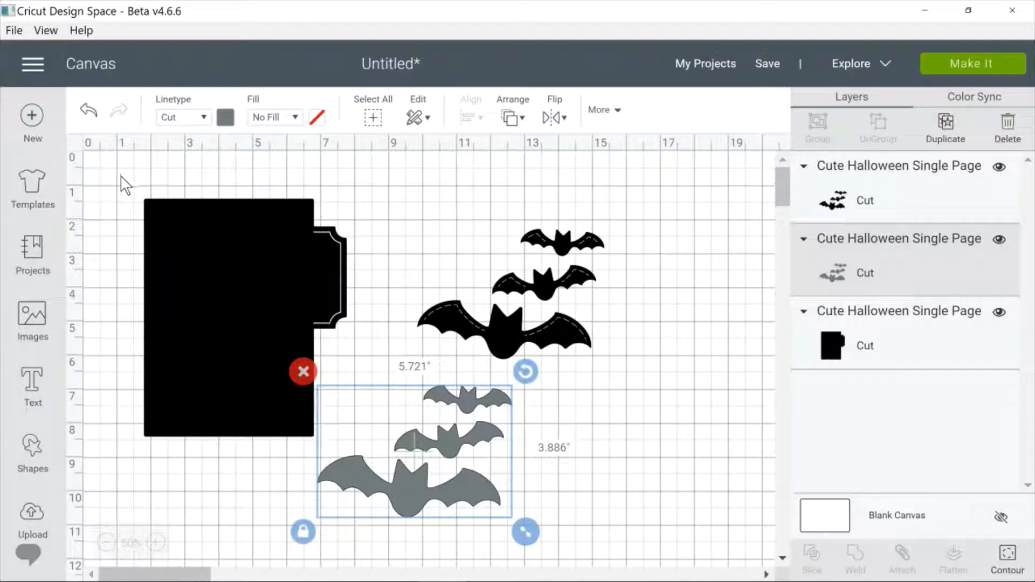
{"action": "left_click_drag", "start_coordinate": [121, 177], "coordinate": [639, 535]}
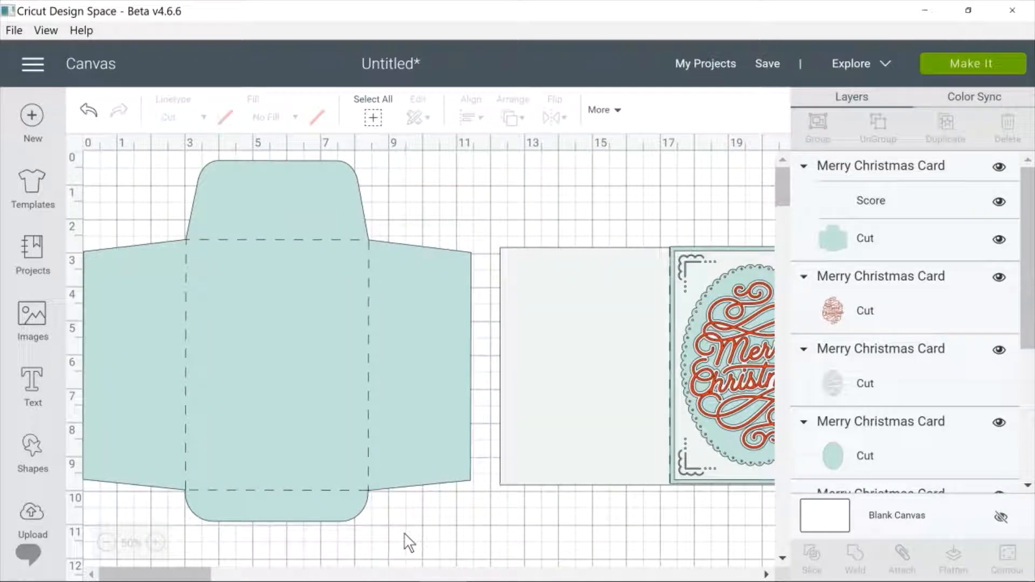
Step: Move the teal envelope of the Merry Christmas Card slightly and delete it
{"action": "left_click", "coordinate": [285, 273]}
{"action": "left_click_drag", "start_coordinate": [285, 273], "coordinate": [310, 311]}
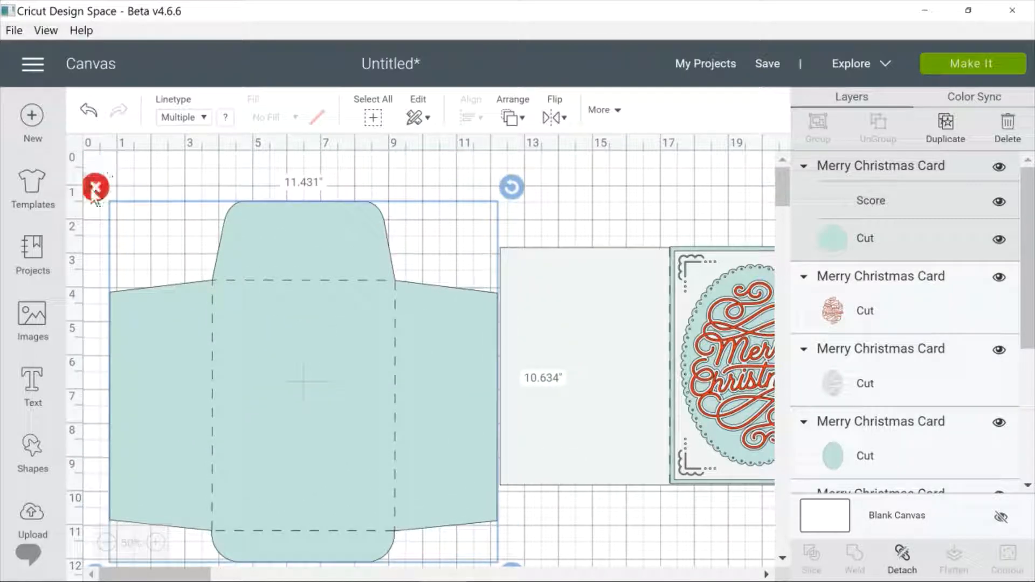
{"action": "left_click", "coordinate": [95, 188]}
Step: Select all the remaining Merry Christmas Card layers, move them into view and enlarge them together to about 13.7 by 9.6 inches
{"action": "left_click_drag", "start_coordinate": [455, 192], "coordinate": [599, 313]}
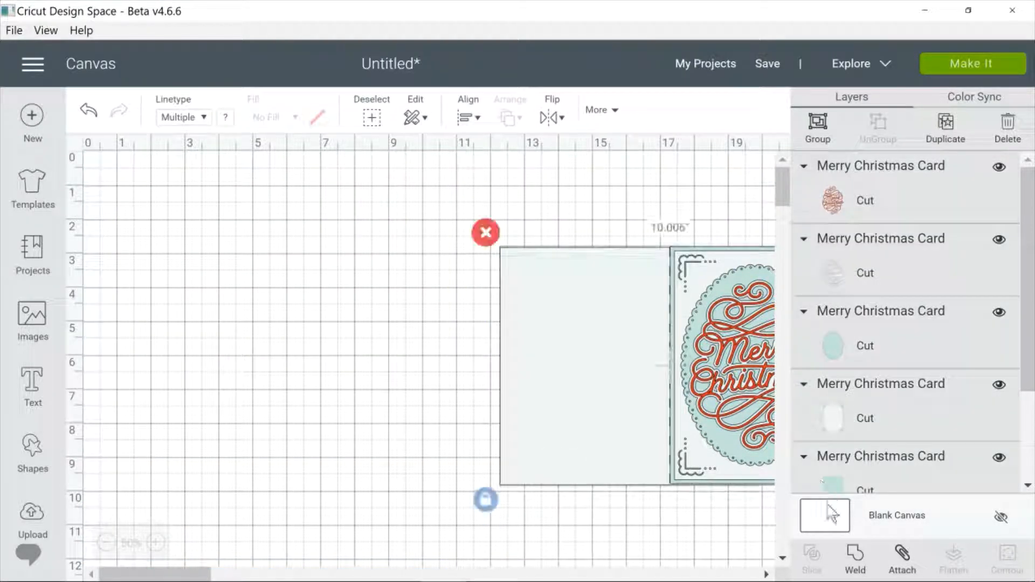
{"action": "left_click_drag", "start_coordinate": [697, 401], "coordinate": [313, 328]}
{"action": "left_click_drag", "start_coordinate": [473, 428], "coordinate": [601, 518]}
{"action": "left_click", "coordinate": [617, 302]}
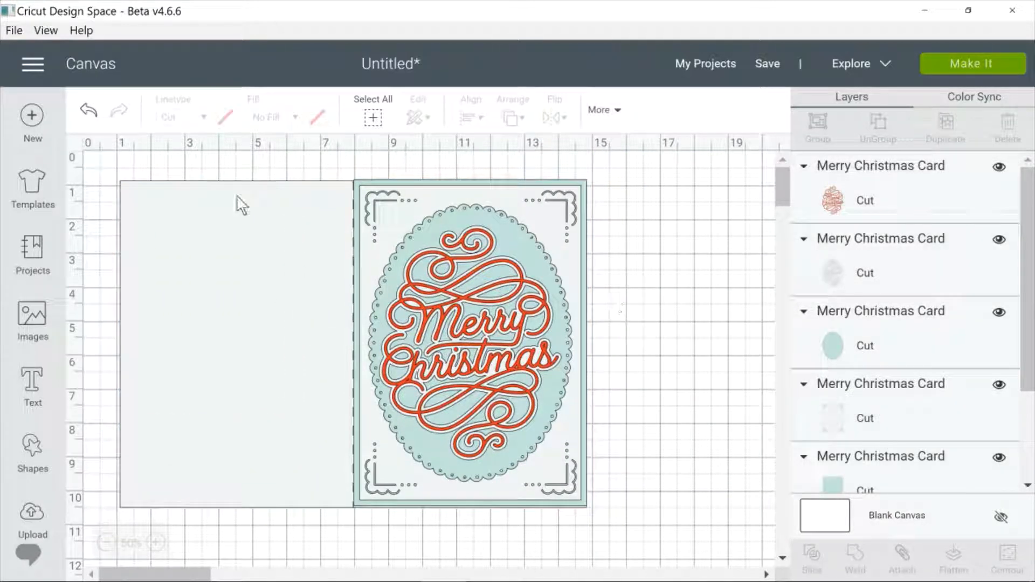
Step: Delete the white scored card base from behind the Merry Christmas front
{"action": "left_click", "coordinate": [231, 276]}
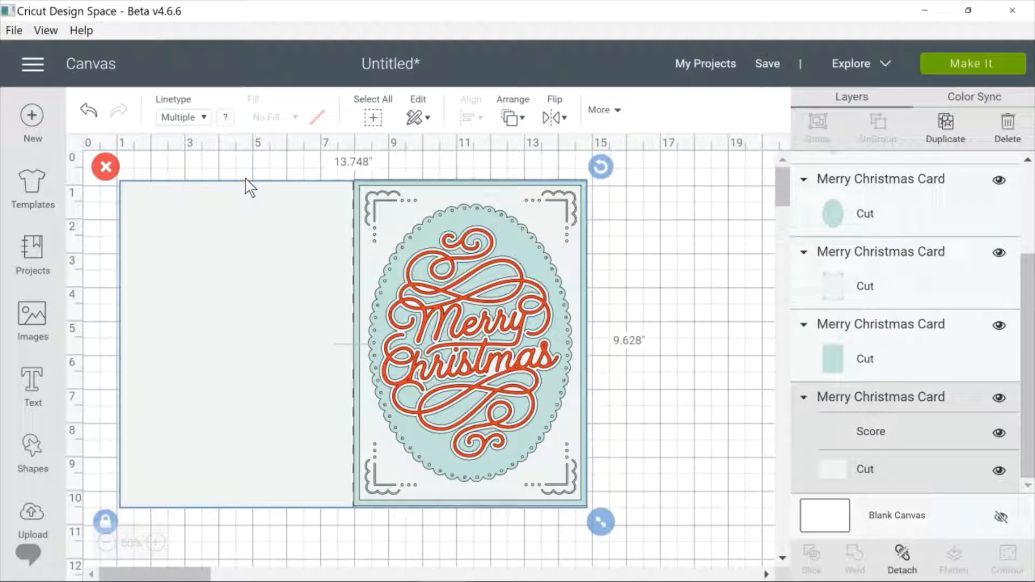
{"action": "left_click_drag", "start_coordinate": [244, 178], "coordinate": [190, 224]}
{"action": "left_click", "coordinate": [103, 166]}
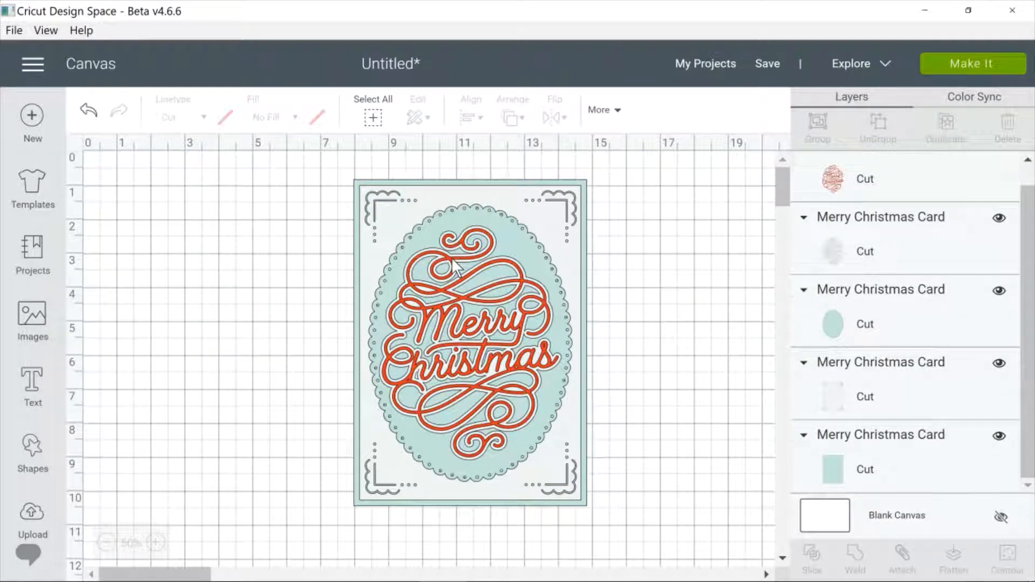
Step: Move the red "Merry Christmas" lettering and its white shadow layer beside the card in turn, deleting each
{"action": "left_click_drag", "start_coordinate": [451, 258], "coordinate": [184, 261]}
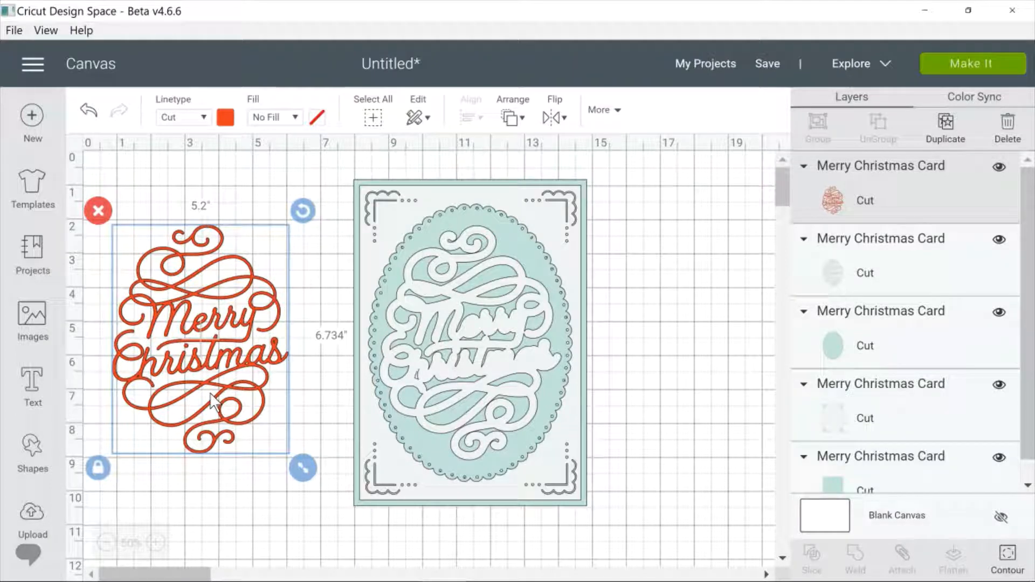
{"action": "left_click", "coordinate": [97, 215]}
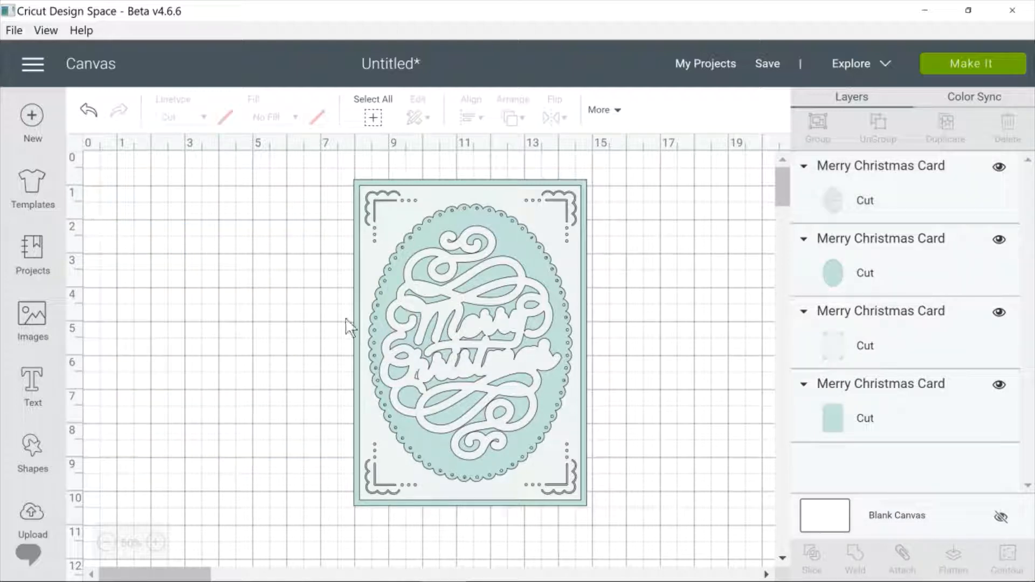
{"action": "left_click_drag", "start_coordinate": [438, 312], "coordinate": [178, 305]}
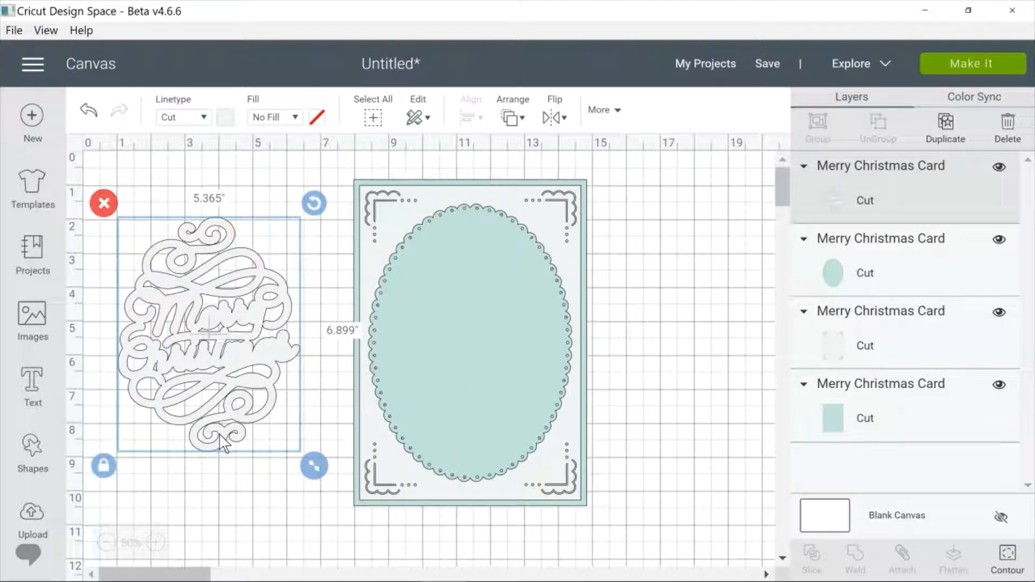
{"action": "left_click", "coordinate": [107, 204]}
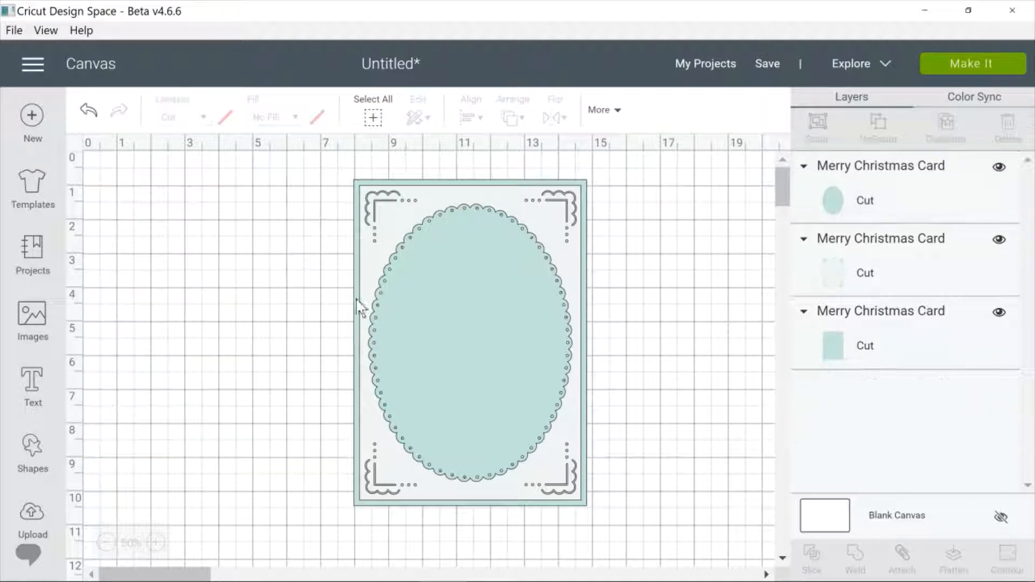
Step: Move the scalloped teal oval, the white corner-cutout mat and the plain teal panel aside in turn, deleting each
{"action": "left_click_drag", "start_coordinate": [463, 360], "coordinate": [215, 368]}
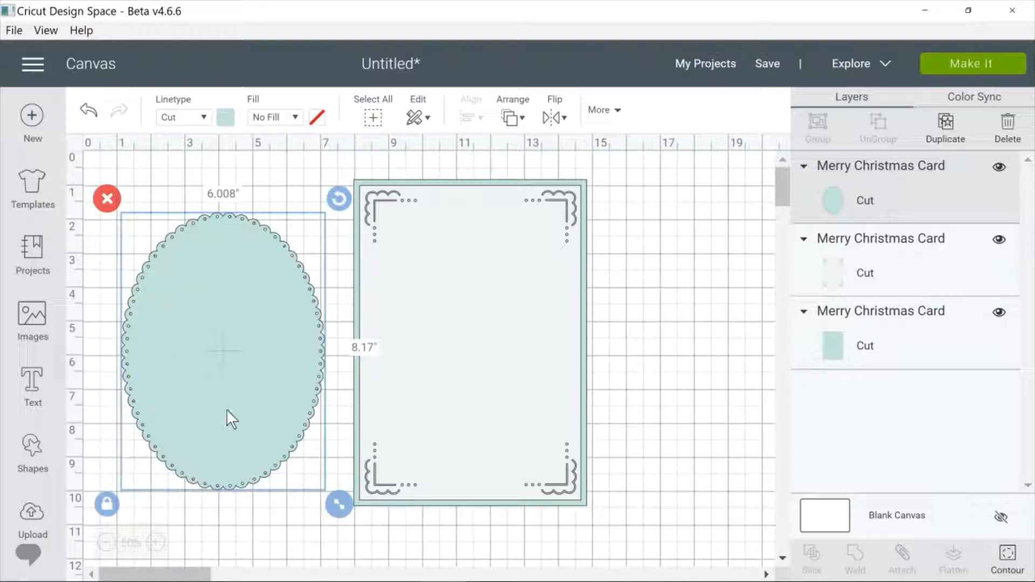
{"action": "left_click", "coordinate": [107, 199]}
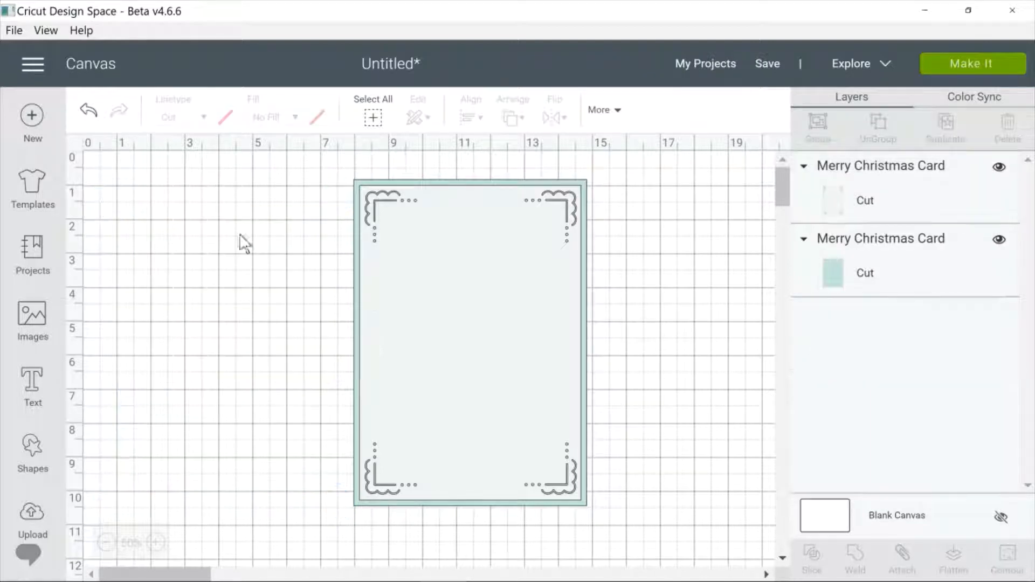
{"action": "left_click", "coordinate": [453, 303]}
{"action": "left_click_drag", "start_coordinate": [452, 302], "coordinate": [207, 310]}
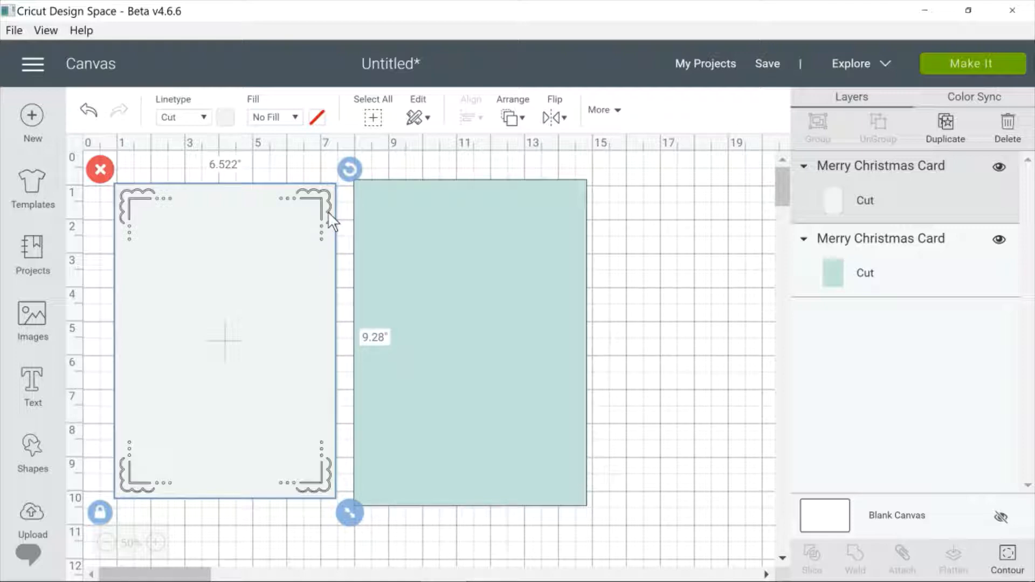
{"action": "left_click", "coordinate": [99, 169]}
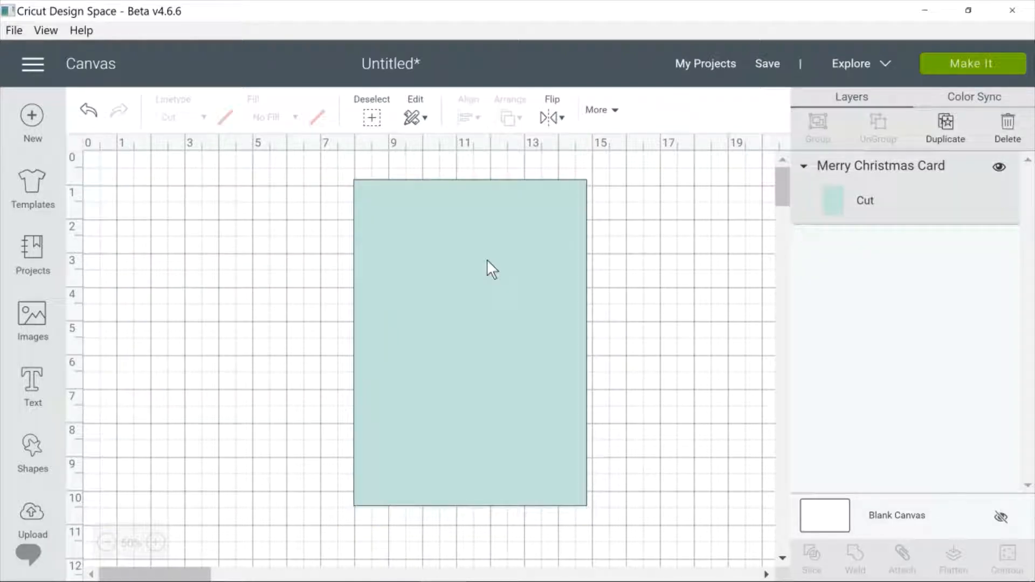
{"action": "left_click_drag", "start_coordinate": [486, 259], "coordinate": [441, 264]}
{"action": "left_click", "coordinate": [300, 164]}
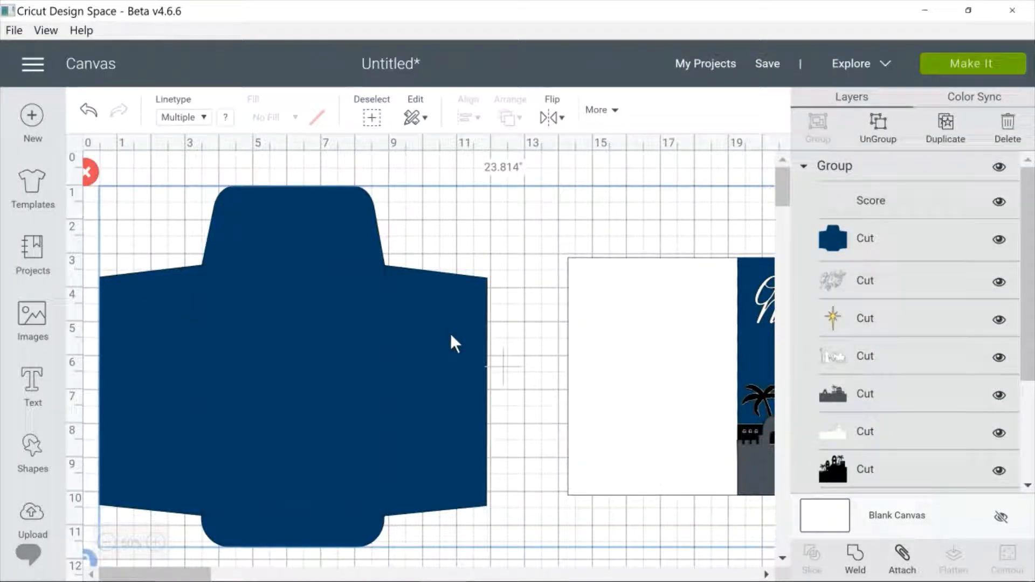
Step: Ungroup the O Holy Night Card and delete its navy envelope
{"action": "left_click", "coordinate": [879, 129]}
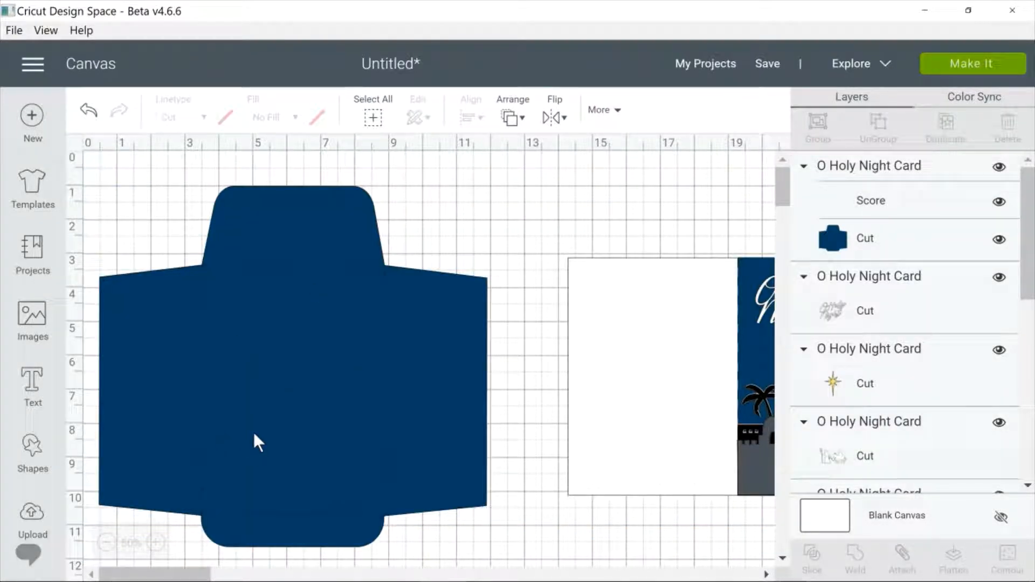
{"action": "left_click_drag", "start_coordinate": [253, 432], "coordinate": [284, 439]}
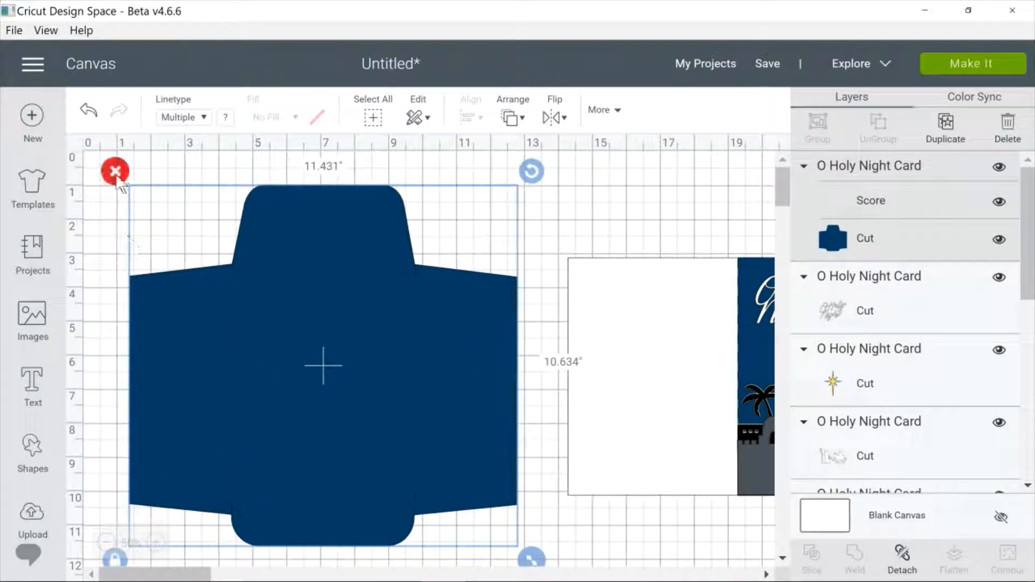
{"action": "left_click", "coordinate": [114, 169]}
Step: Select all the remaining O Holy Night Card layers, reposition them and enlarge them together to about 12.6 by 8.9 inches
{"action": "left_click", "coordinate": [766, 574]}
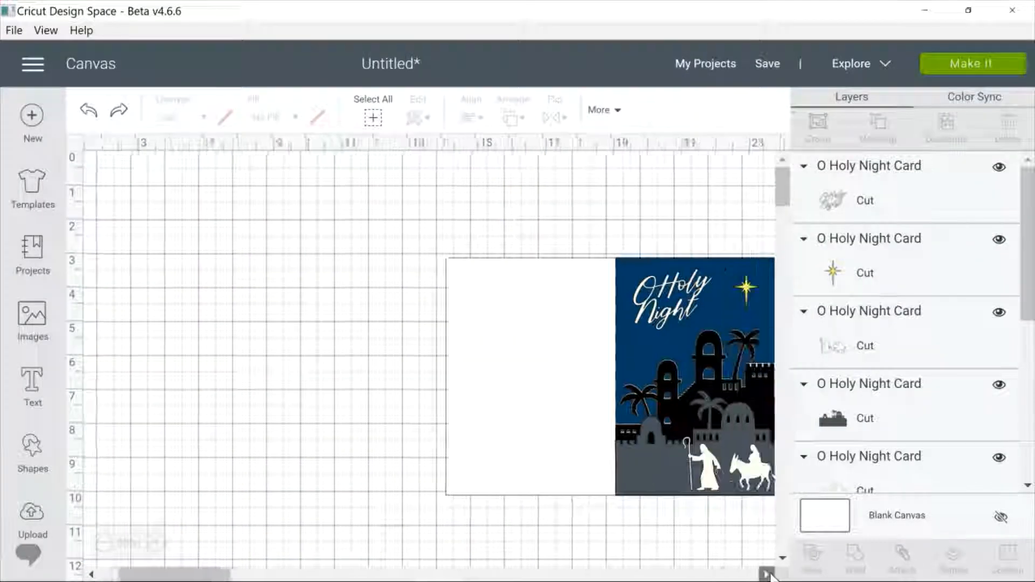
{"action": "left_click", "coordinate": [766, 574]}
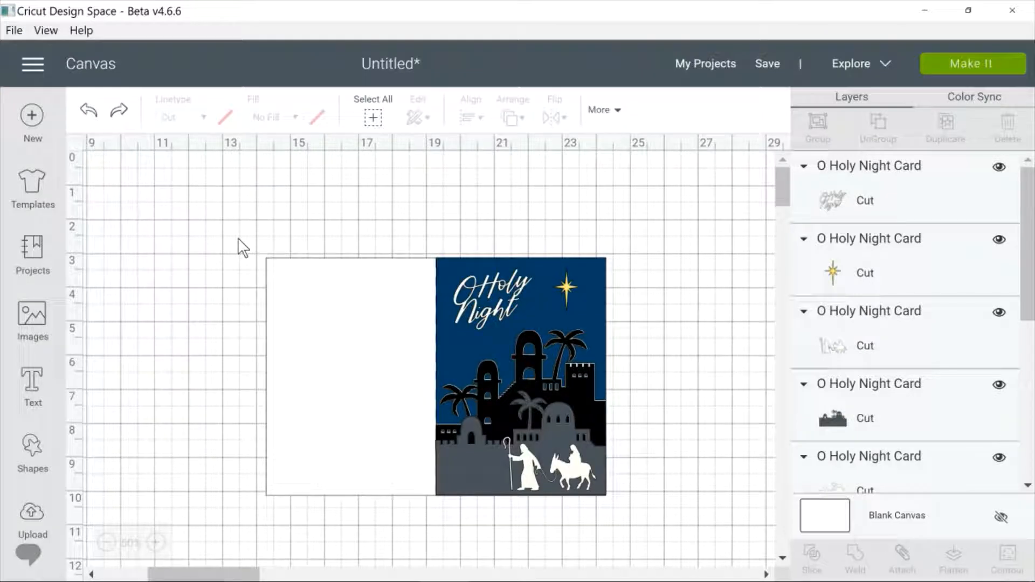
{"action": "left_click_drag", "start_coordinate": [237, 238], "coordinate": [649, 523]}
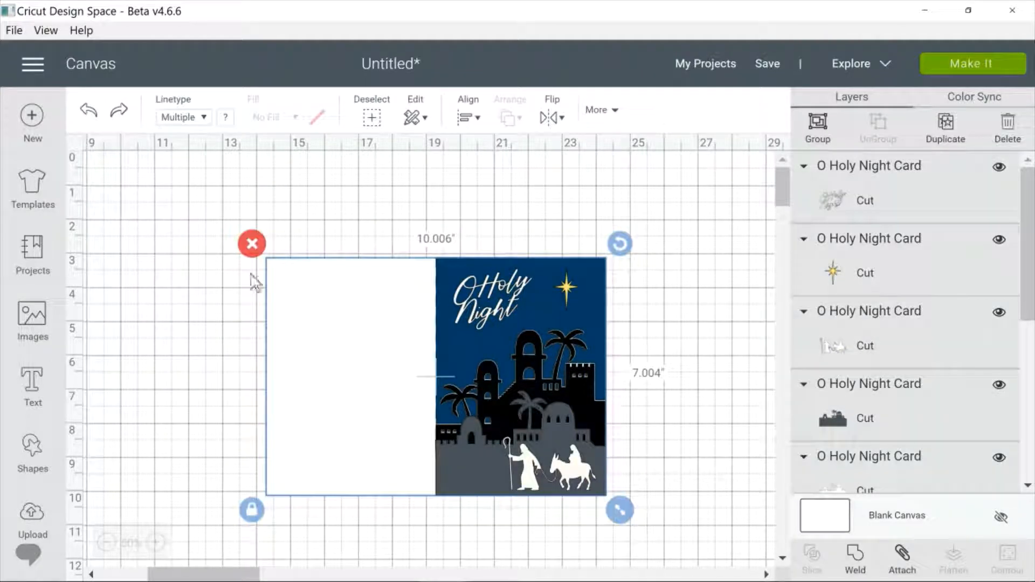
{"action": "left_click_drag", "start_coordinate": [540, 348], "coordinate": [391, 265]}
{"action": "left_click_drag", "start_coordinate": [532, 479], "coordinate": [560, 488]}
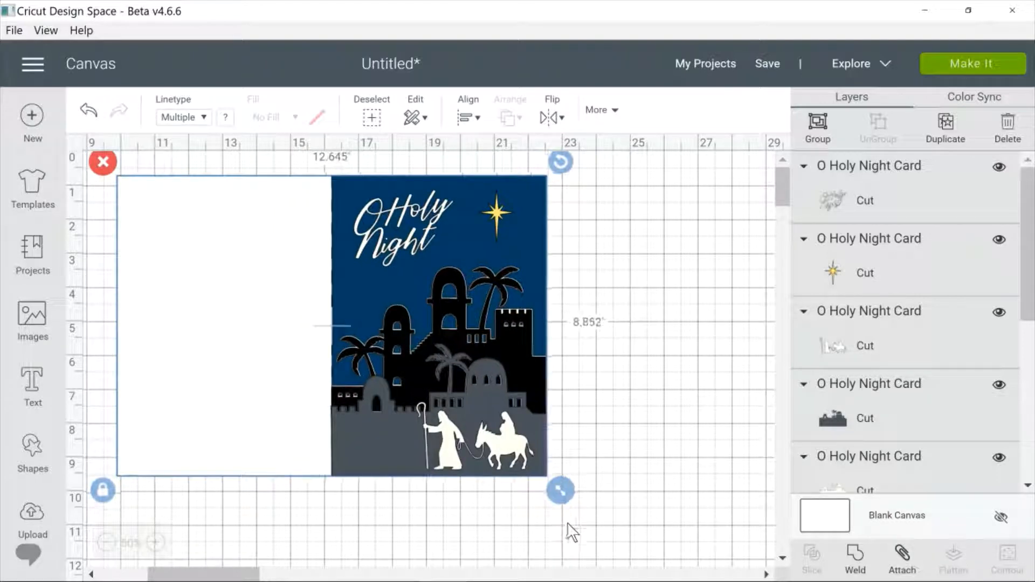
Step: Shift the cream Mary and Joseph silhouette around the card, enlarge it to about 8.7 by 5 inches and delete it
{"action": "left_click", "coordinate": [561, 423]}
{"action": "left_click_drag", "start_coordinate": [451, 464], "coordinate": [627, 328]}
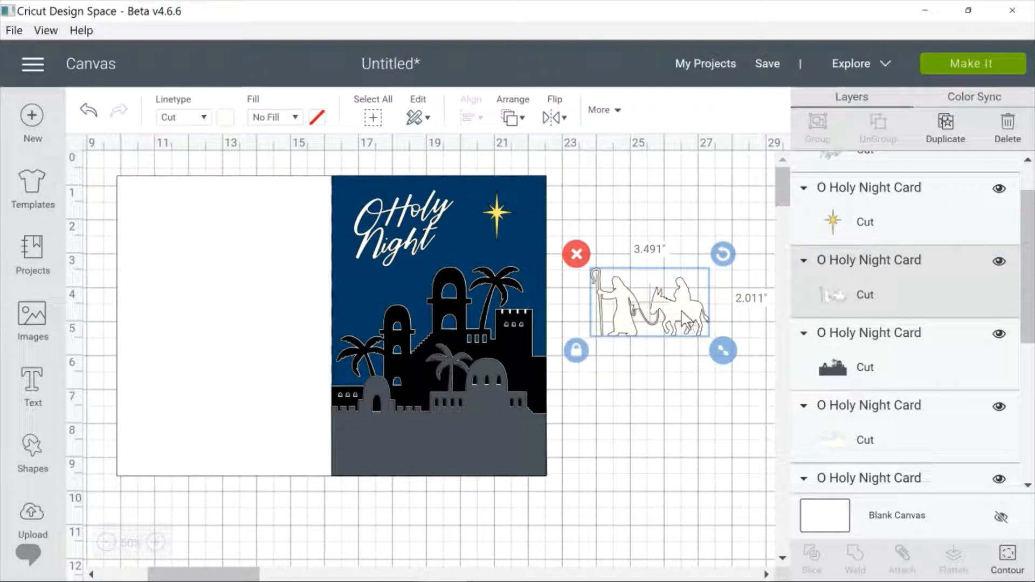
{"action": "left_click_drag", "start_coordinate": [685, 322], "coordinate": [452, 327]}
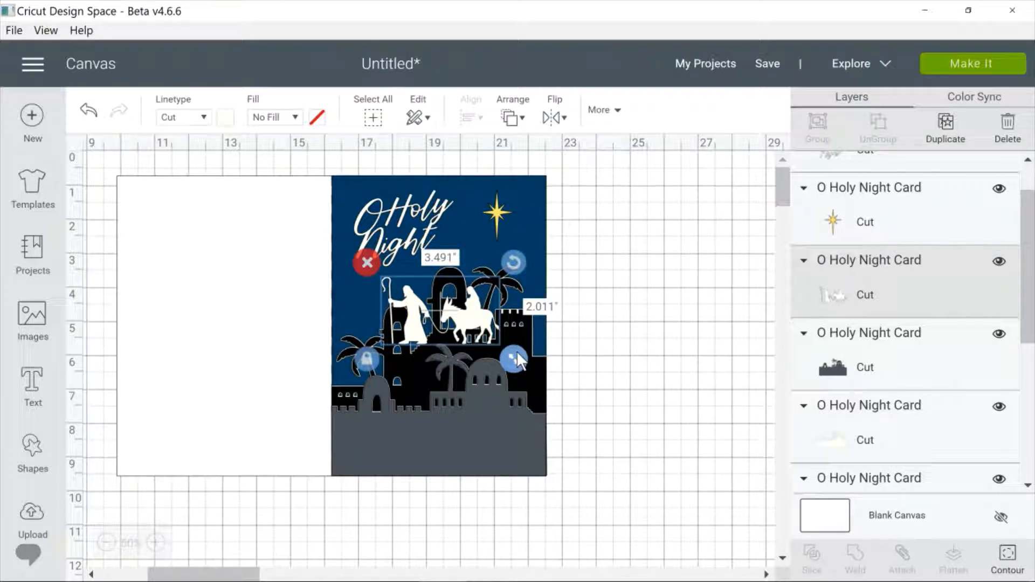
{"action": "left_click_drag", "start_coordinate": [517, 351], "coordinate": [693, 516]}
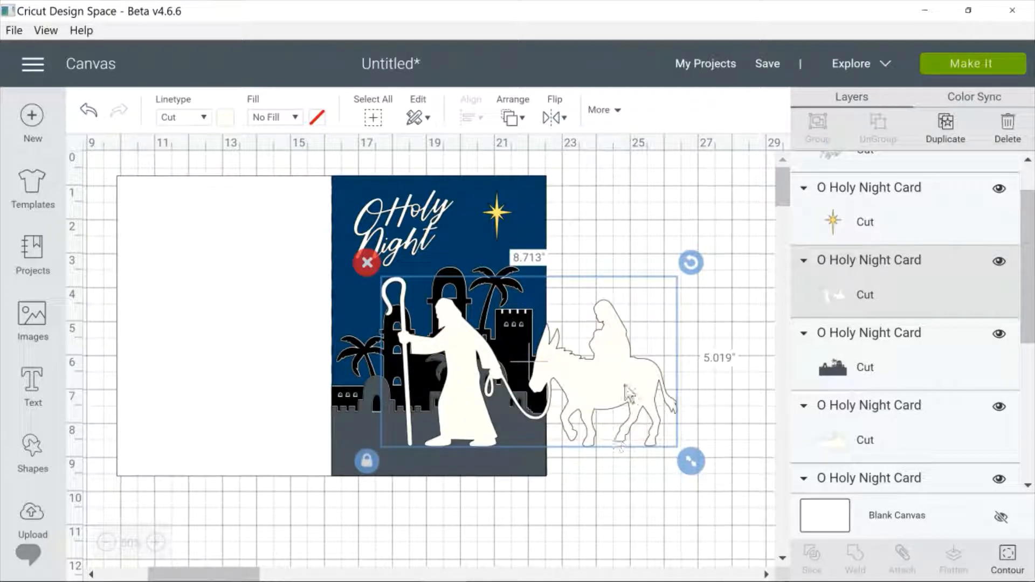
{"action": "left_click_drag", "start_coordinate": [627, 386], "coordinate": [490, 416]}
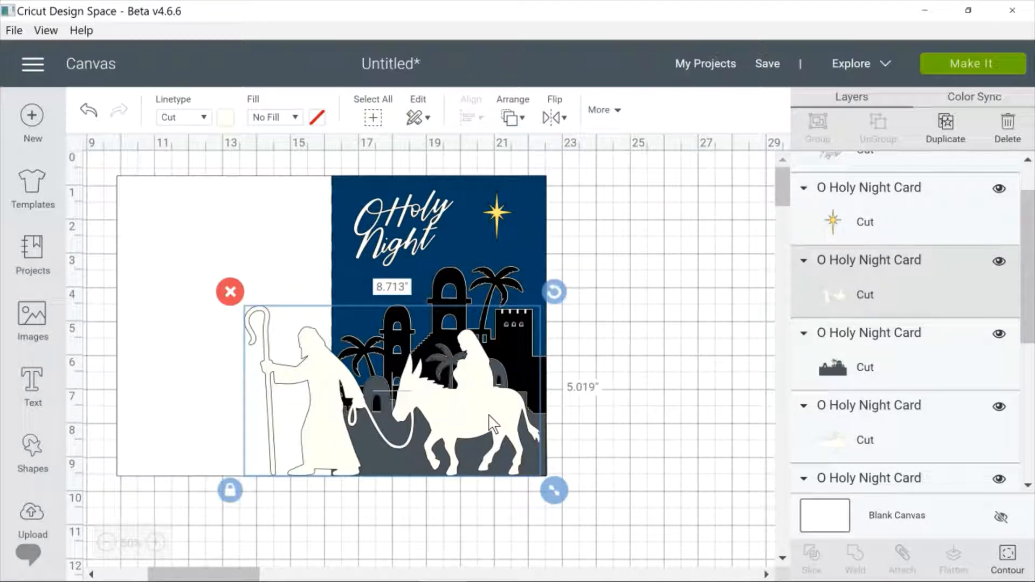
{"action": "left_click", "coordinate": [235, 292]}
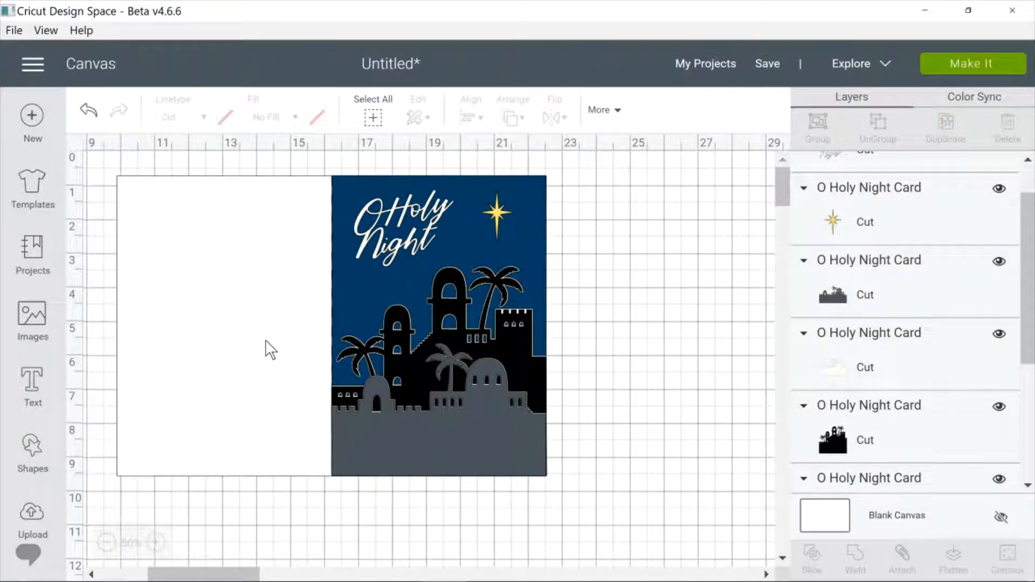
Step: Move the yellow star and the "O Holy Night" lettering off the card, enlarging the star to about 2.9 by 4.4 inches and deleting each
{"action": "left_click", "coordinate": [493, 436]}
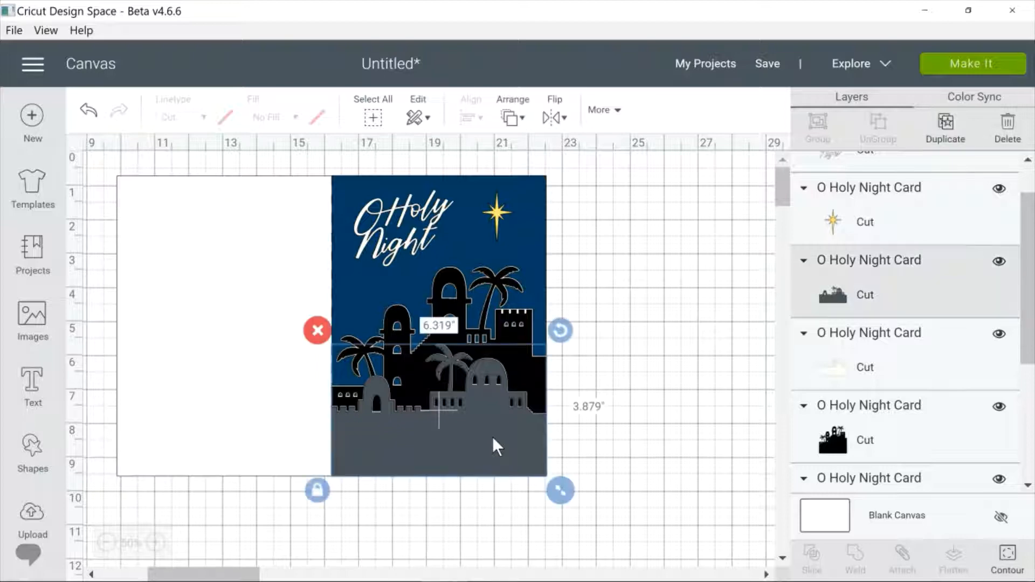
{"action": "left_click", "coordinate": [453, 286]}
{"action": "left_click", "coordinate": [460, 426]}
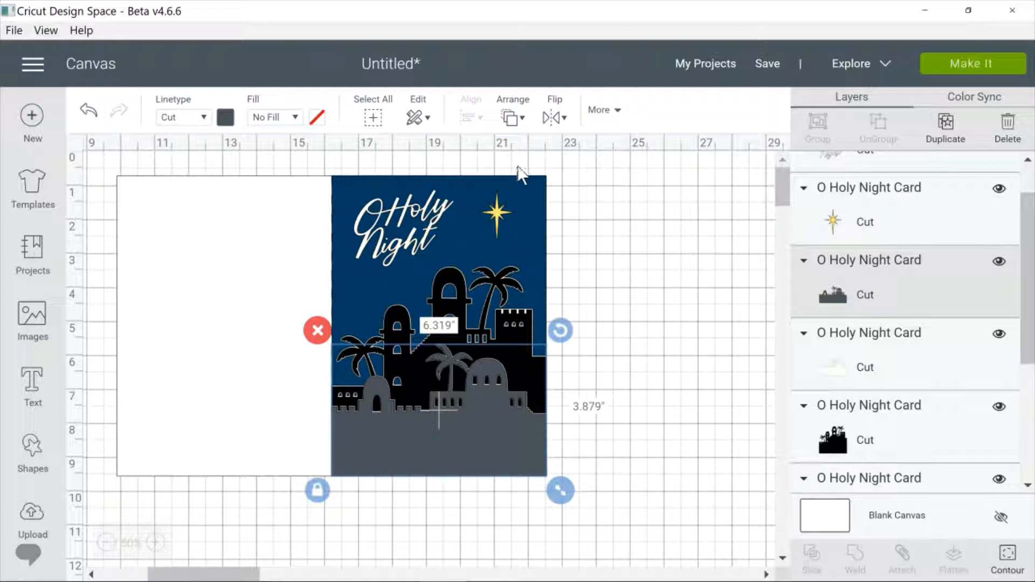
{"action": "left_click_drag", "start_coordinate": [501, 219], "coordinate": [653, 264]}
{"action": "left_click_drag", "start_coordinate": [683, 301], "coordinate": [772, 394]}
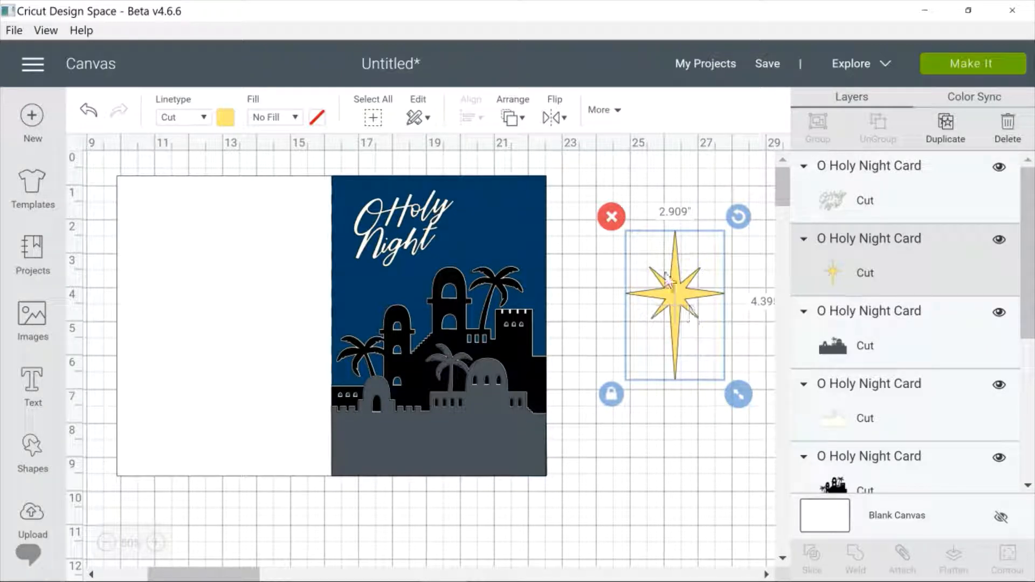
{"action": "left_click", "coordinate": [612, 217]}
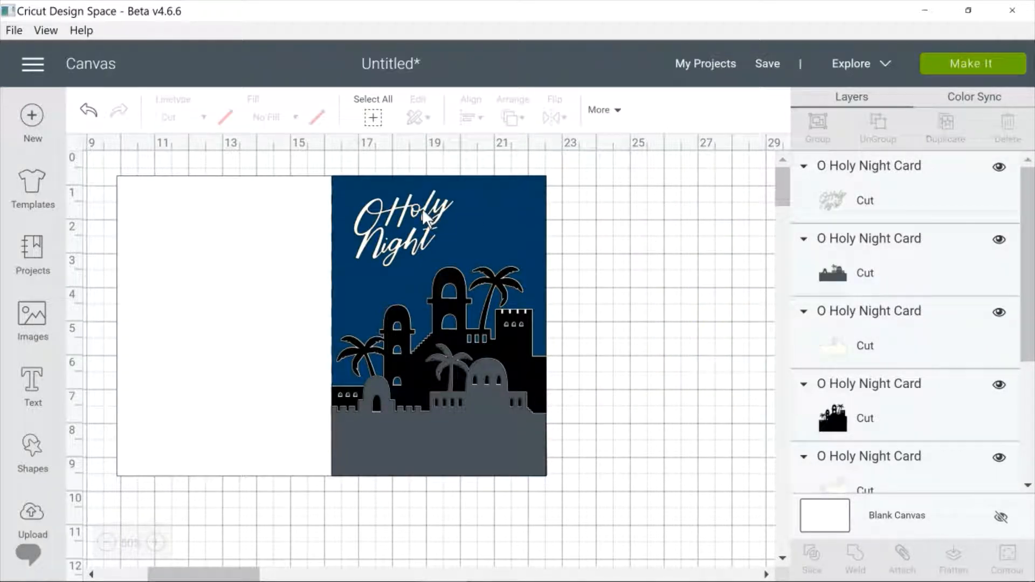
{"action": "left_click_drag", "start_coordinate": [422, 209], "coordinate": [690, 269]}
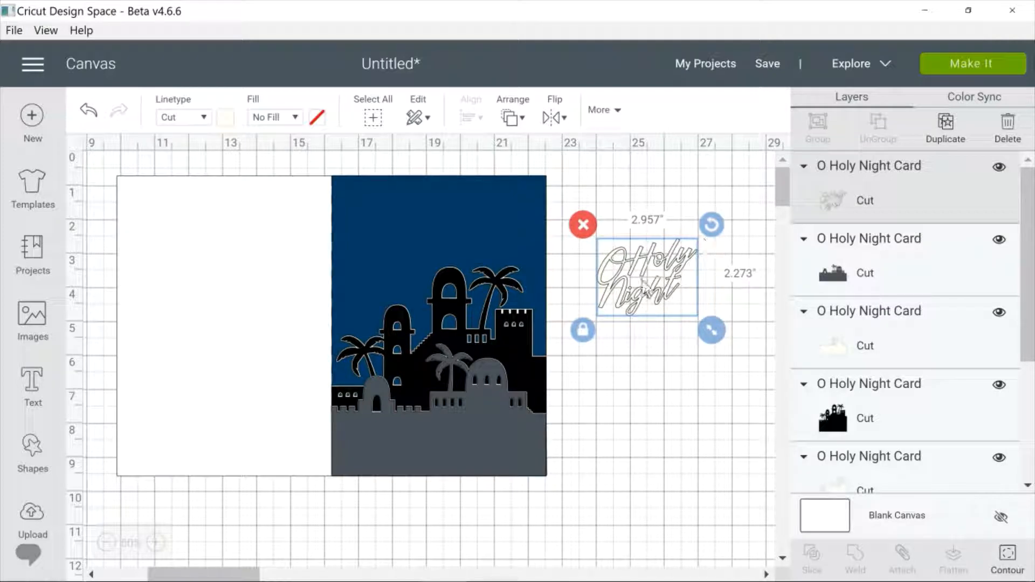
{"action": "left_click", "coordinate": [584, 226]}
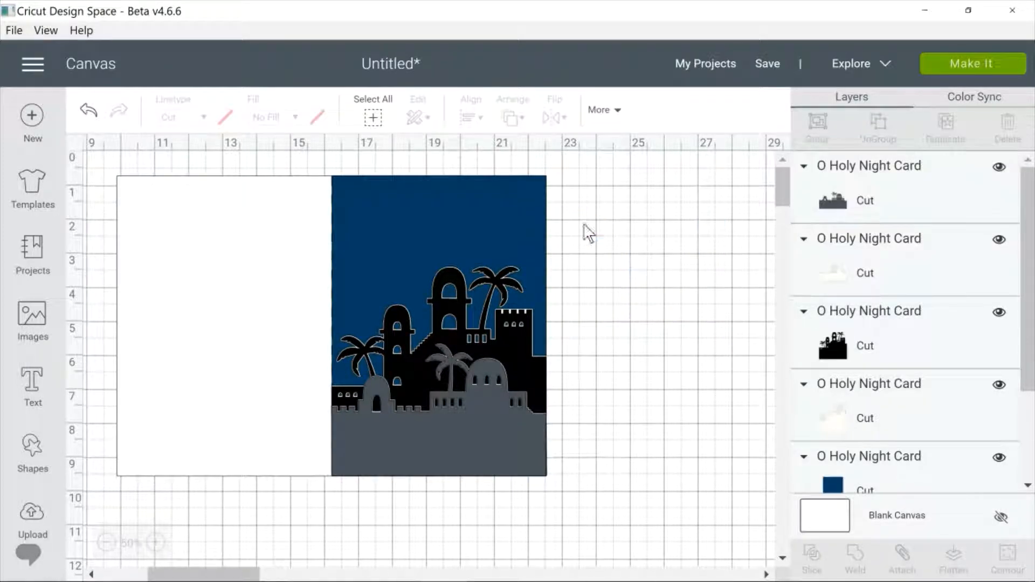
Step: Spread the gray and black village silhouettes and their two cream shadow layers apart around the navy panel
{"action": "left_click_drag", "start_coordinate": [458, 418], "coordinate": [663, 287]}
{"action": "left_click_drag", "start_coordinate": [458, 340], "coordinate": [218, 322]}
{"action": "left_click_drag", "start_coordinate": [501, 439], "coordinate": [698, 467]}
{"action": "left_click_drag", "start_coordinate": [425, 435], "coordinate": [376, 530]}
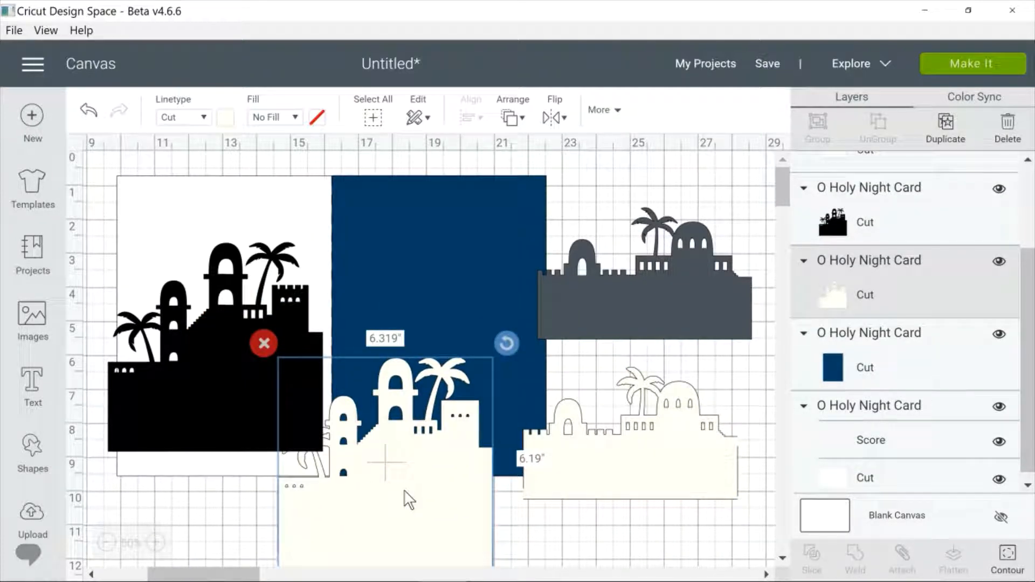
{"action": "left_click_drag", "start_coordinate": [406, 497], "coordinate": [420, 443]}
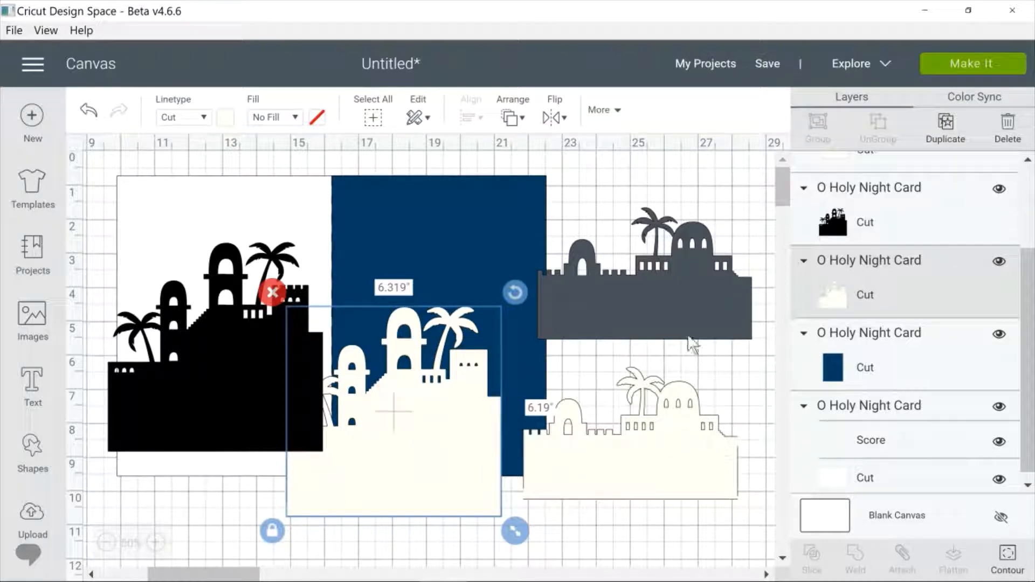
{"action": "left_click_drag", "start_coordinate": [688, 329], "coordinate": [648, 344]}
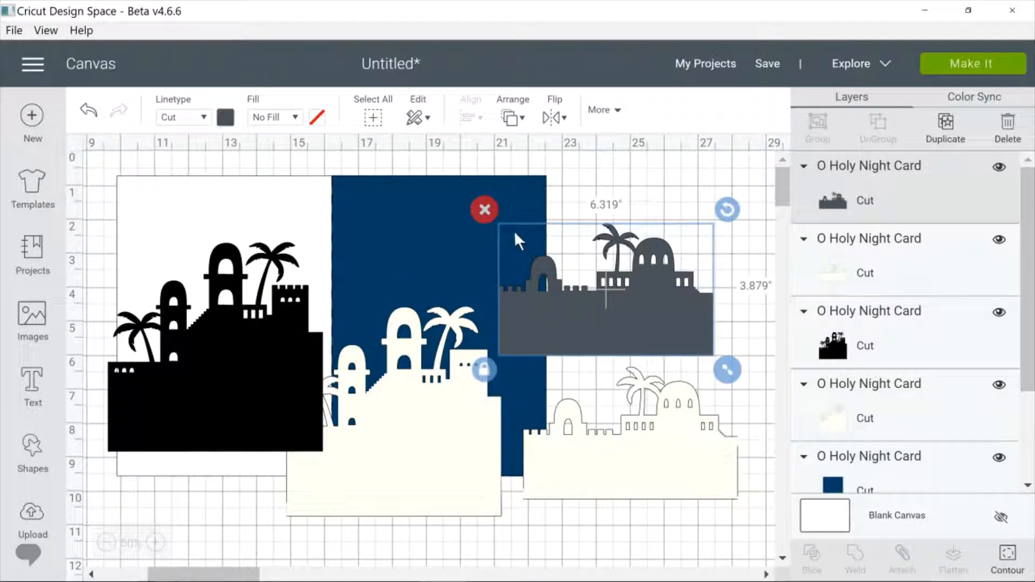
Step: Delete the black village, its cream shadow, the gray village and its cream shadow one after another
{"action": "left_click", "coordinate": [287, 357]}
{"action": "key", "text": "Delete"}
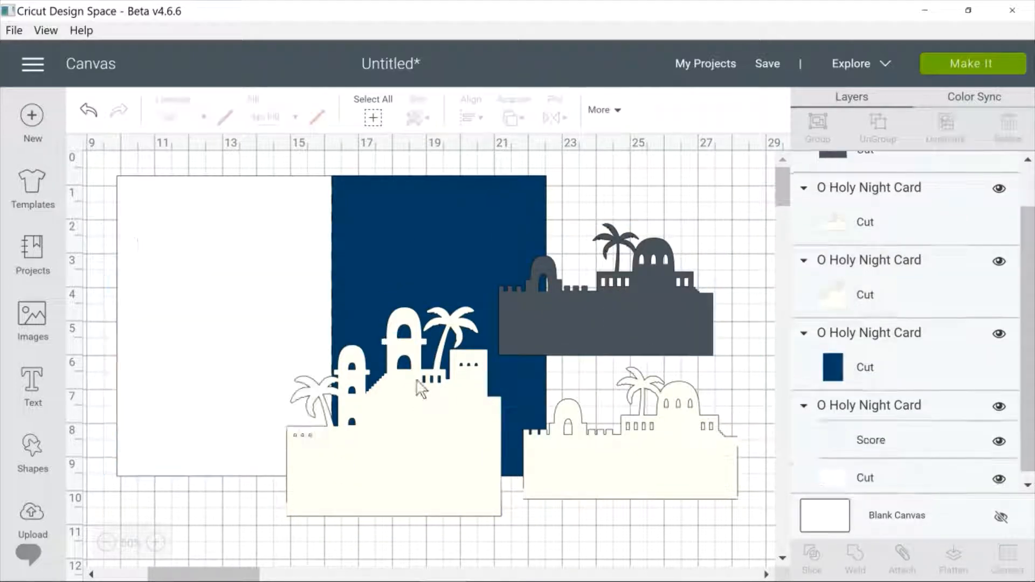
{"action": "left_click", "coordinate": [447, 439]}
{"action": "left_click", "coordinate": [271, 289]}
{"action": "left_click", "coordinate": [610, 332]}
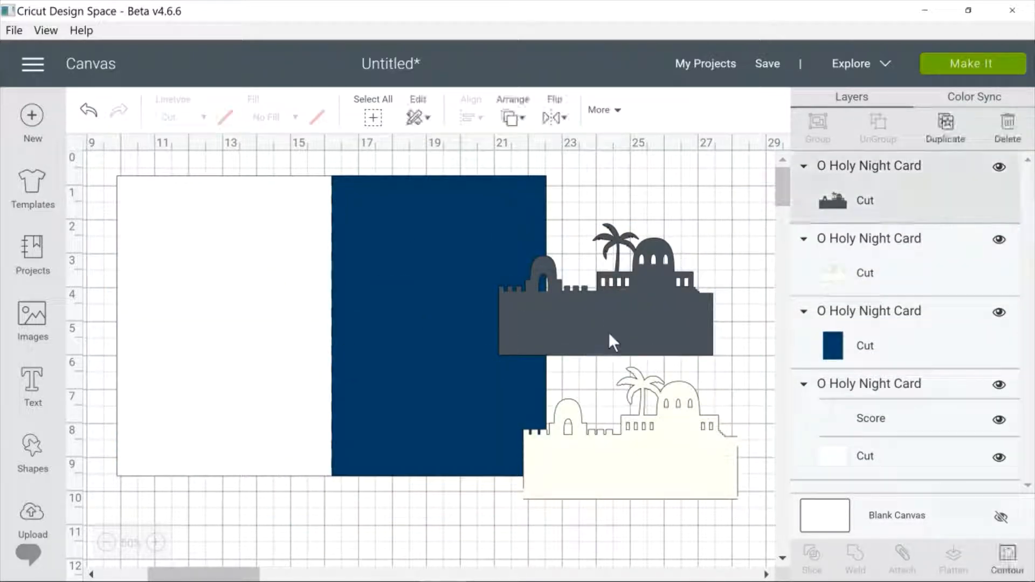
{"action": "left_click", "coordinate": [485, 209]}
{"action": "left_click", "coordinate": [636, 450]}
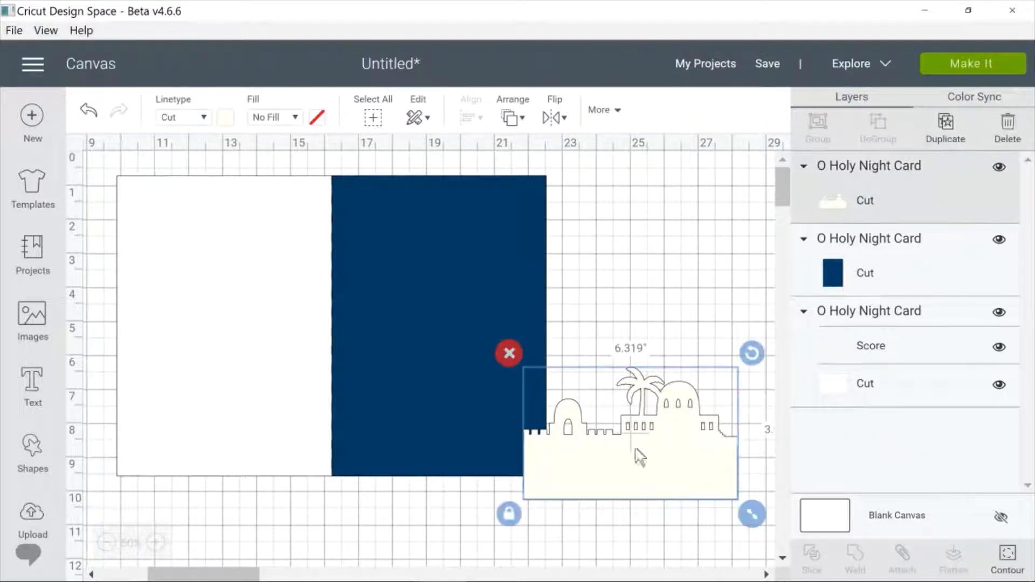
{"action": "left_click", "coordinate": [509, 353]}
Step: Delete the navy front panel and the white card base with its score line
{"action": "left_click", "coordinate": [427, 323]}
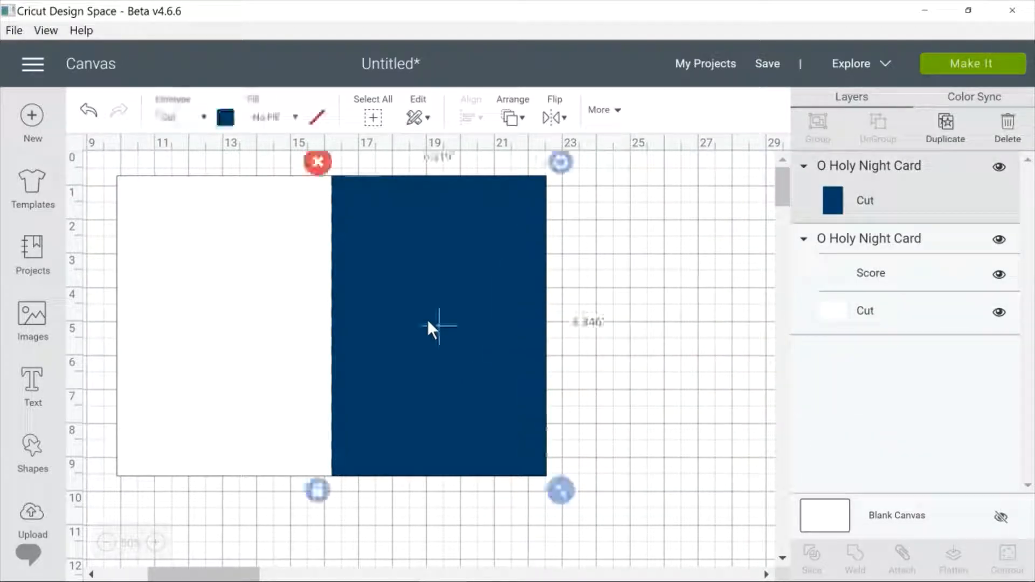
{"action": "left_click", "coordinate": [319, 162]}
{"action": "left_click", "coordinate": [293, 245]}
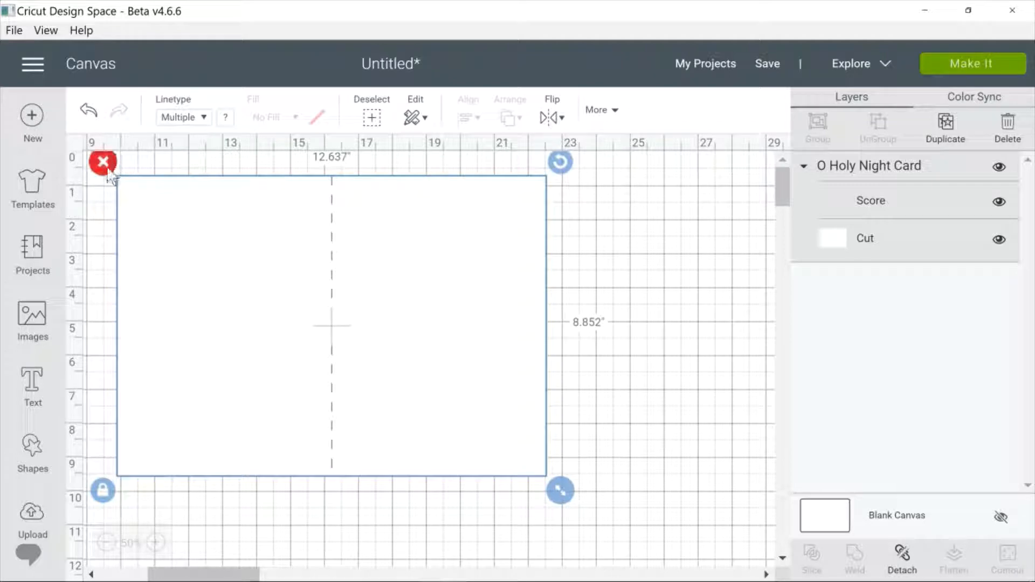
{"action": "left_click", "coordinate": [104, 163]}
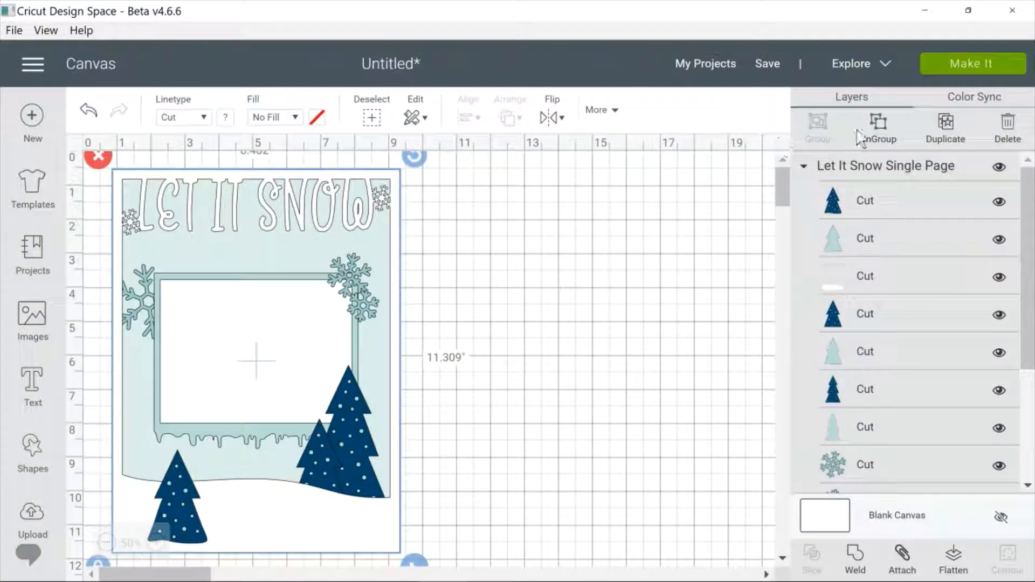
Step: Ungroup the Let It Snow Single Page and pull off its lower-left tree layers and white title overlay, deleting the overlay
{"action": "left_click", "coordinate": [880, 128]}
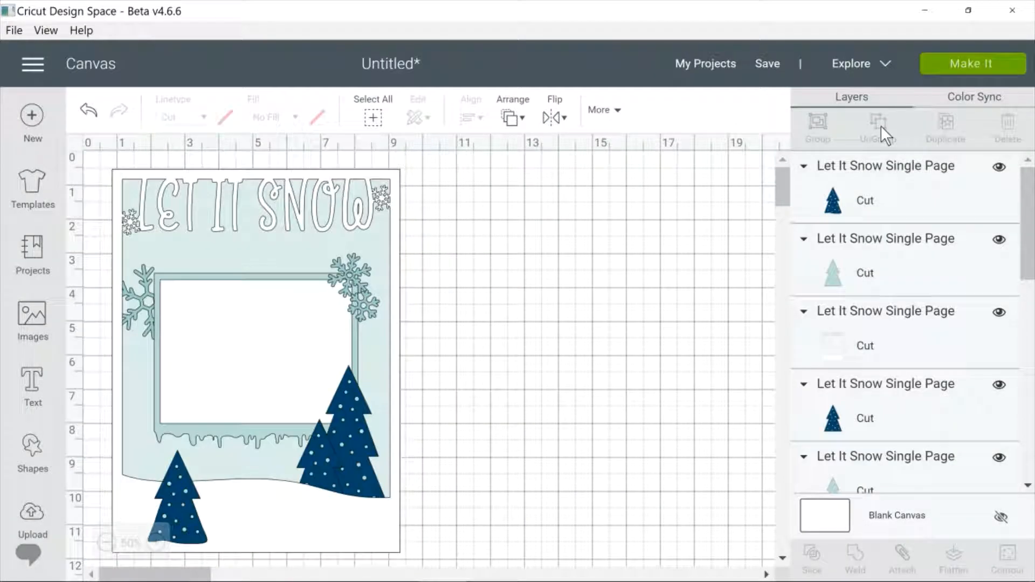
{"action": "left_click_drag", "start_coordinate": [179, 493], "coordinate": [507, 332]}
{"action": "left_click_drag", "start_coordinate": [170, 525], "coordinate": [505, 347]}
{"action": "left_click_drag", "start_coordinate": [357, 455], "coordinate": [674, 455]}
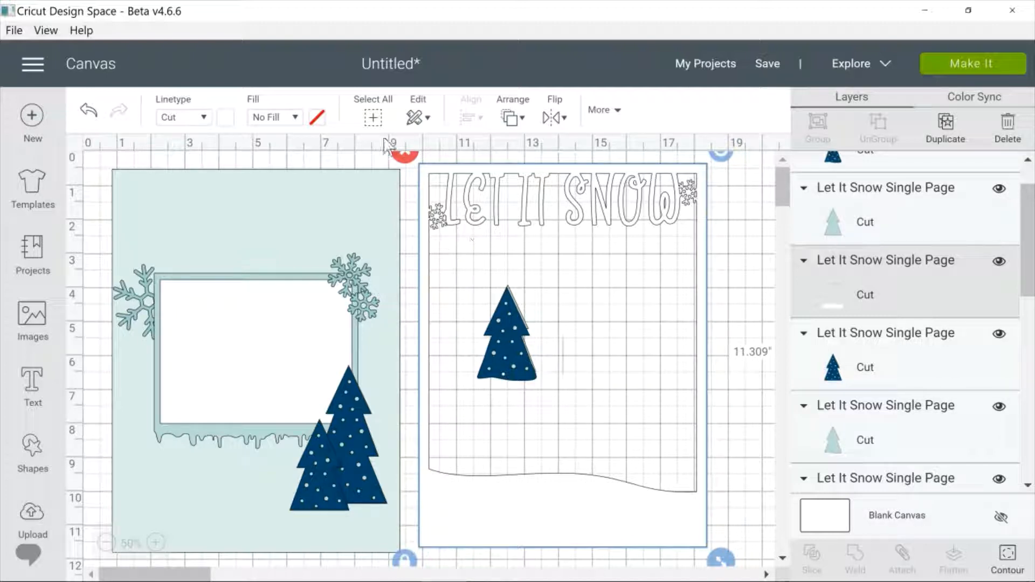
{"action": "left_click", "coordinate": [406, 156]}
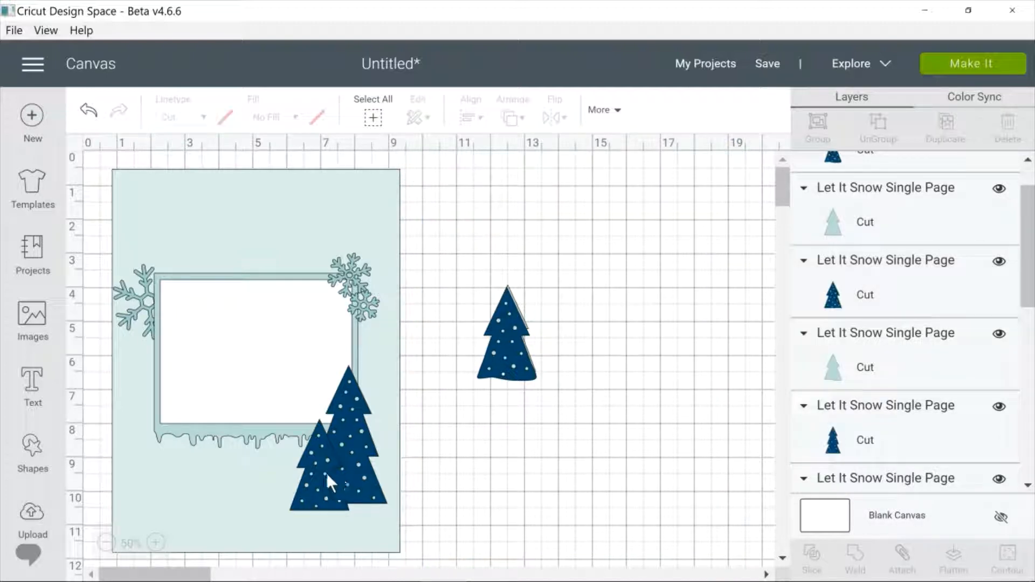
Step: Move the other two dotted navy trees and their teal shadow layers off the page, spreading the tree pieces beside it
{"action": "left_click_drag", "start_coordinate": [325, 474], "coordinate": [617, 320]}
{"action": "left_click_drag", "start_coordinate": [309, 487], "coordinate": [625, 339]}
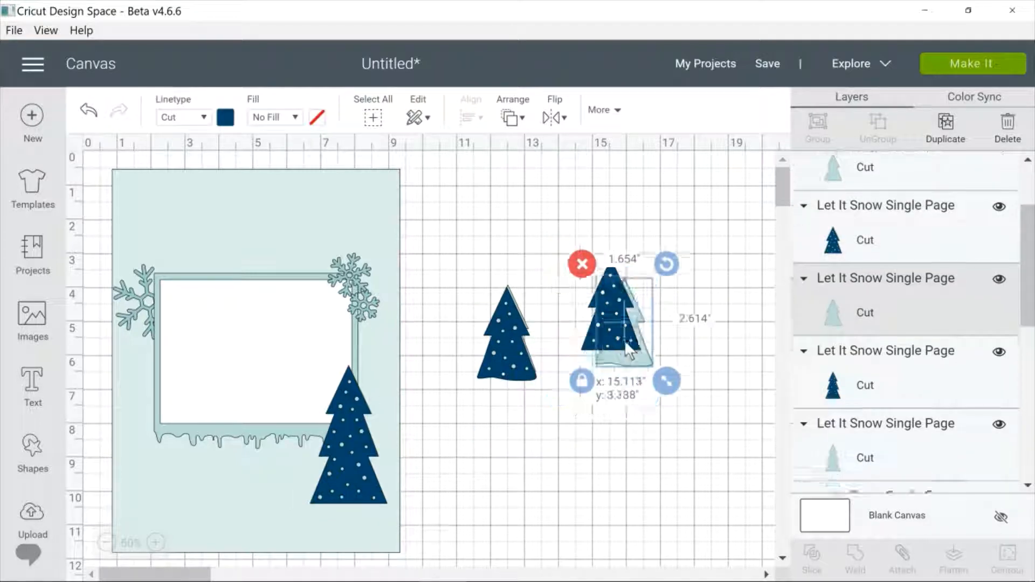
{"action": "left_click_drag", "start_coordinate": [493, 358], "coordinate": [548, 452]}
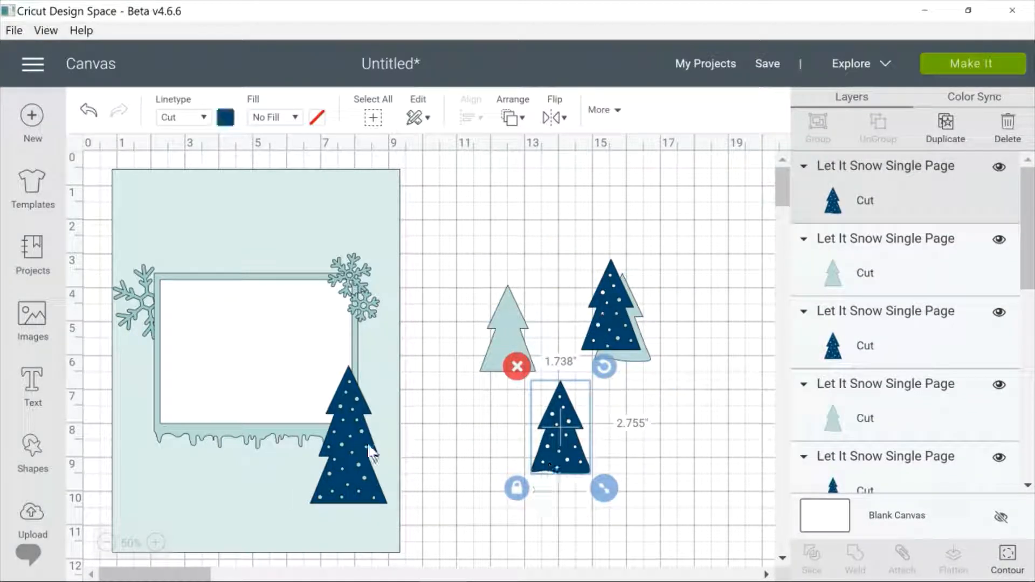
{"action": "left_click_drag", "start_coordinate": [368, 443], "coordinate": [438, 397]}
{"action": "left_click_drag", "start_coordinate": [345, 426], "coordinate": [503, 466]}
{"action": "left_click_drag", "start_coordinate": [434, 427], "coordinate": [508, 379]}
Step: Select all the tree pieces beside the page and delete them together
{"action": "left_click", "coordinate": [426, 224]}
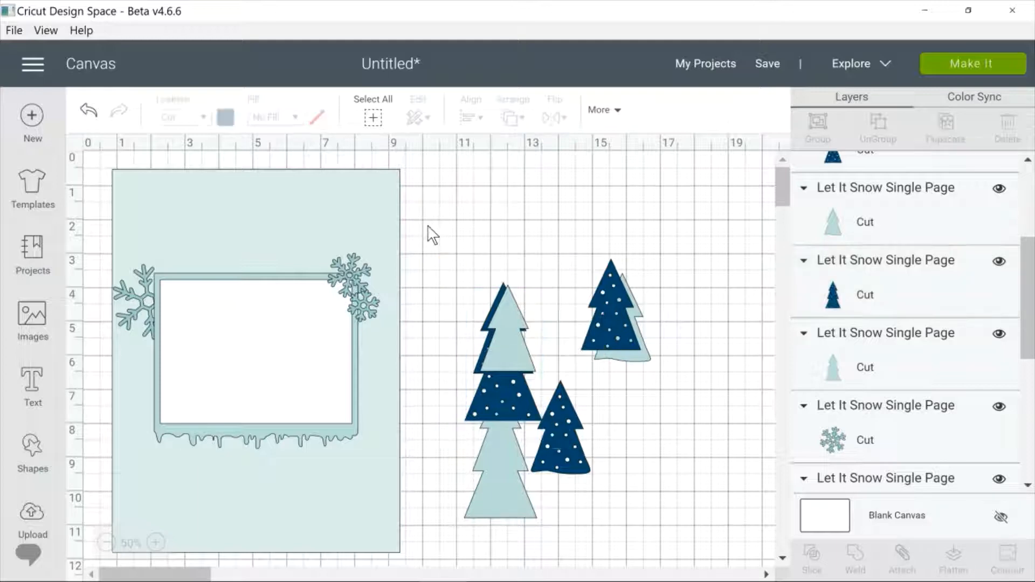
{"action": "left_click_drag", "start_coordinate": [426, 224], "coordinate": [579, 464]}
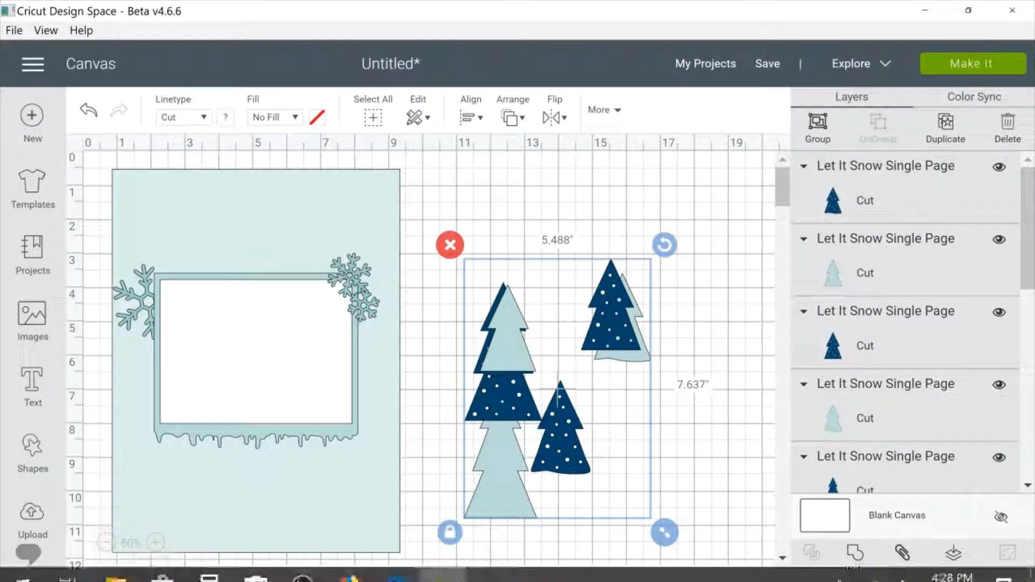
{"action": "key", "text": "Delete"}
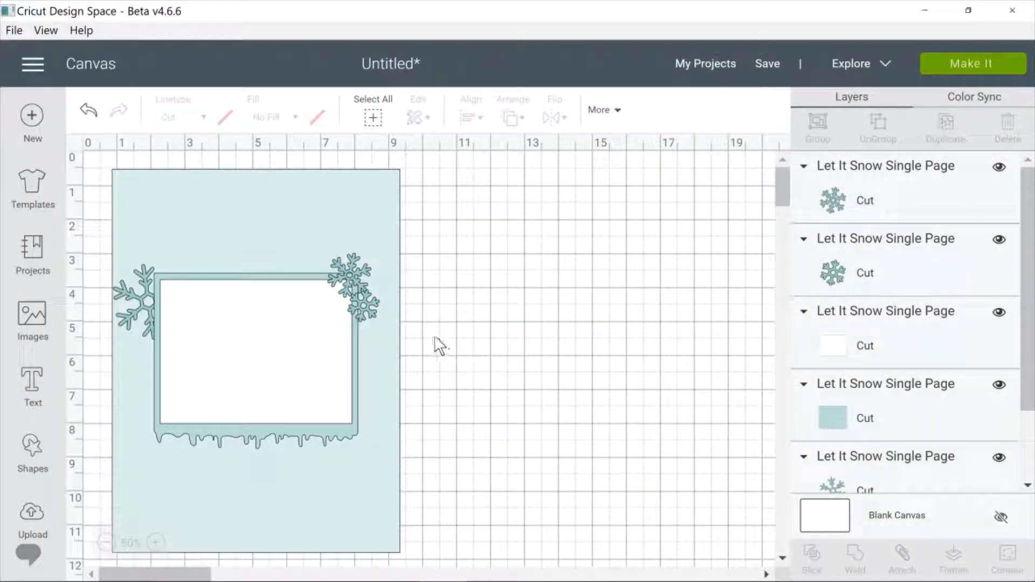
Step: Move the three teal snowflakes from the photo frame to the empty canvas beside the page
{"action": "left_click_drag", "start_coordinate": [367, 312], "coordinate": [552, 275]}
{"action": "left_click_drag", "start_coordinate": [362, 269], "coordinate": [524, 364]}
{"action": "left_click_drag", "start_coordinate": [151, 290], "coordinate": [694, 241]}
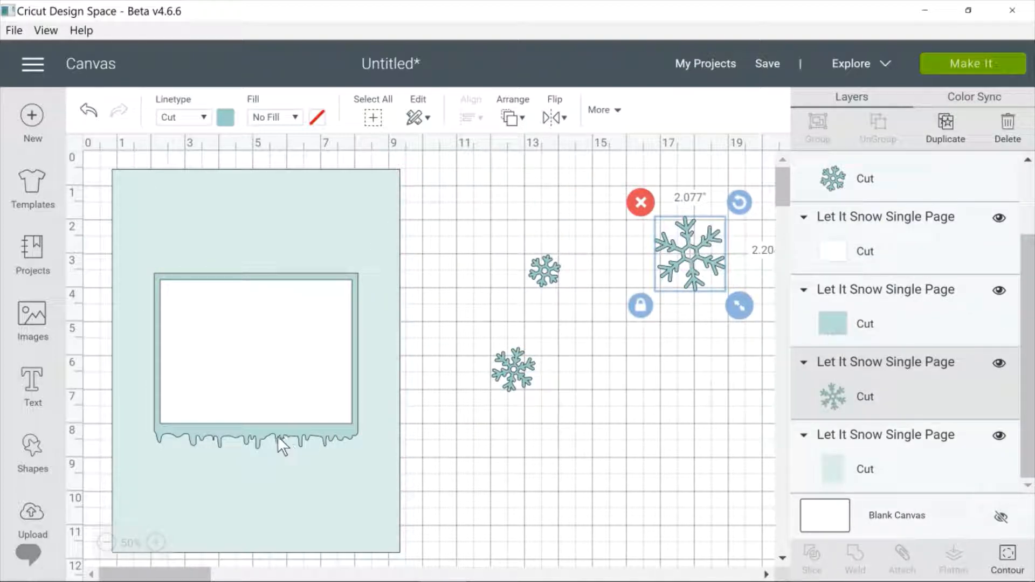
Step: Delete the white photo mat, the teal icicle panel and the pale blue page background in turn
{"action": "left_click", "coordinate": [249, 391]}
{"action": "left_click", "coordinate": [147, 262]}
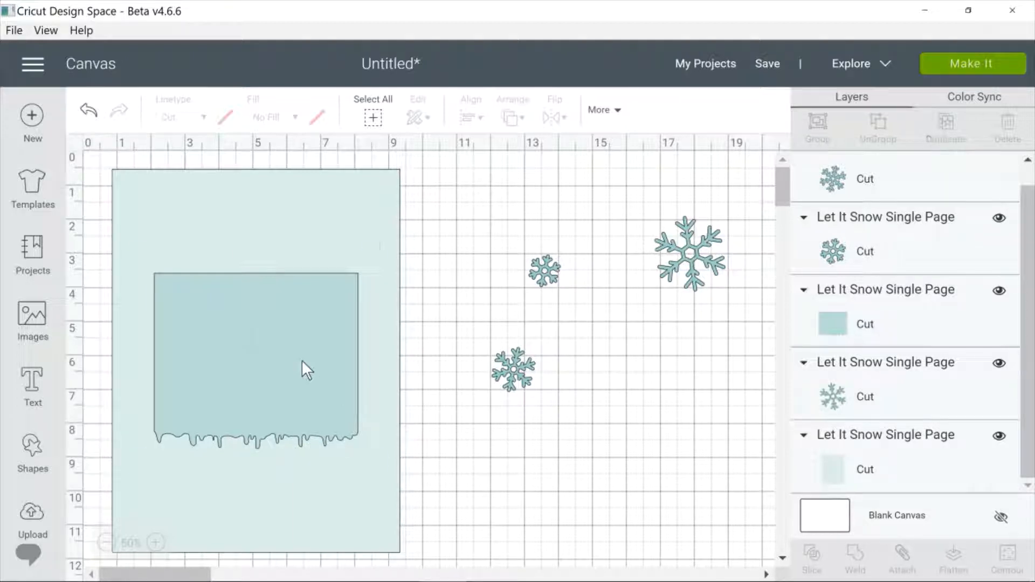
{"action": "mouse_move", "coordinate": [302, 361]}
{"action": "left_mouse_down"}
{"action": "mouse_move", "coordinate": [300, 312]}
{"action": "mouse_move", "coordinate": [337, 357]}
{"action": "mouse_move", "coordinate": [306, 355]}
{"action": "left_mouse_up"}
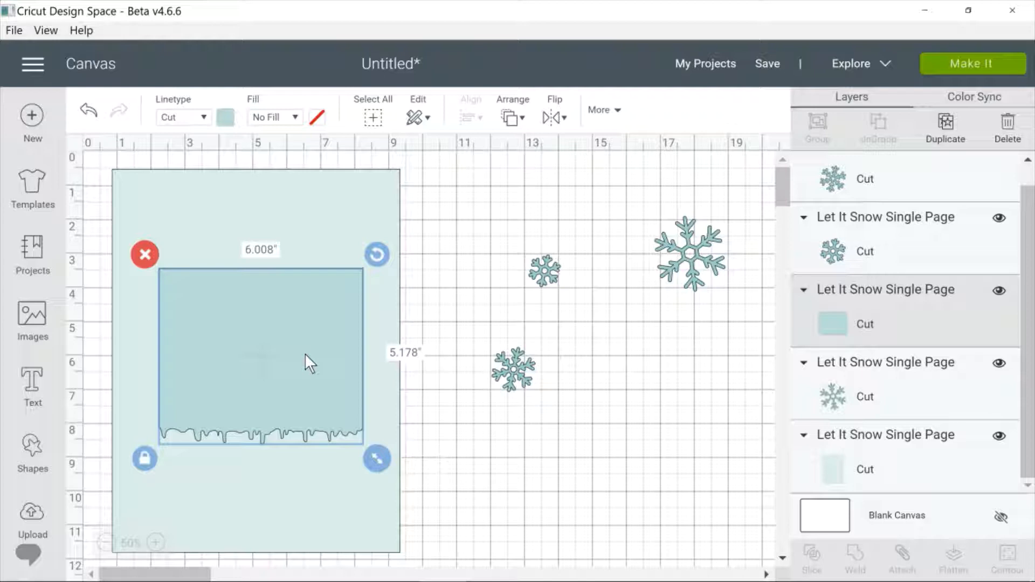
{"action": "left_click", "coordinate": [145, 255]}
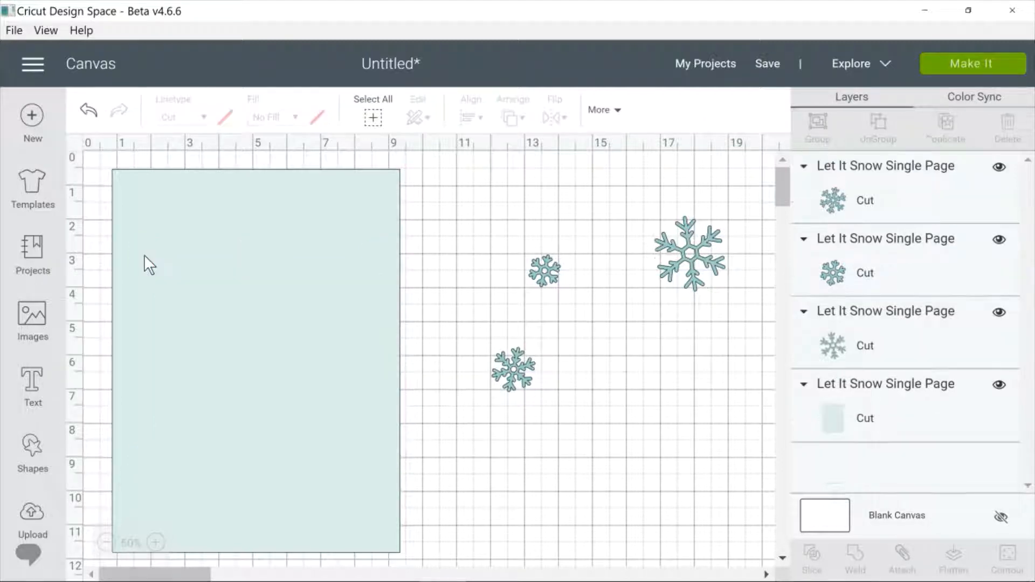
{"action": "left_click", "coordinate": [302, 323]}
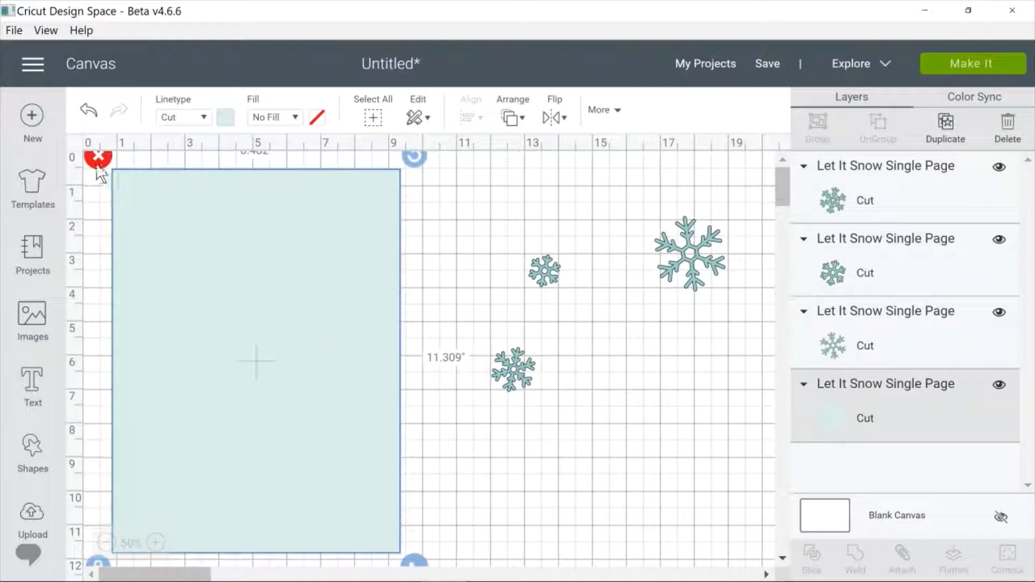
{"action": "left_click", "coordinate": [98, 158]}
Step: Select the snowflakes left on the canvas
{"action": "left_click_drag", "start_coordinate": [478, 184], "coordinate": [775, 323]}
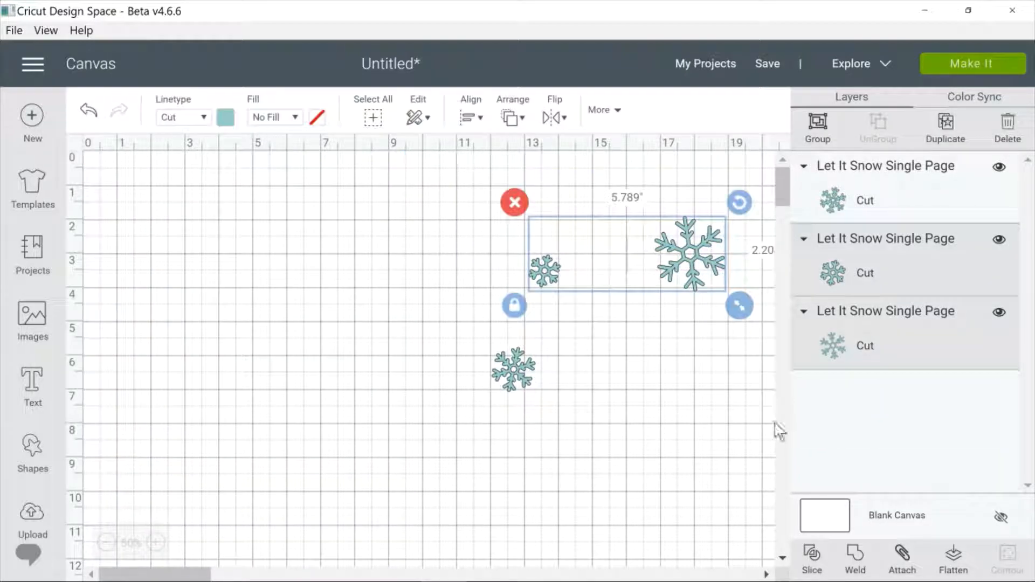